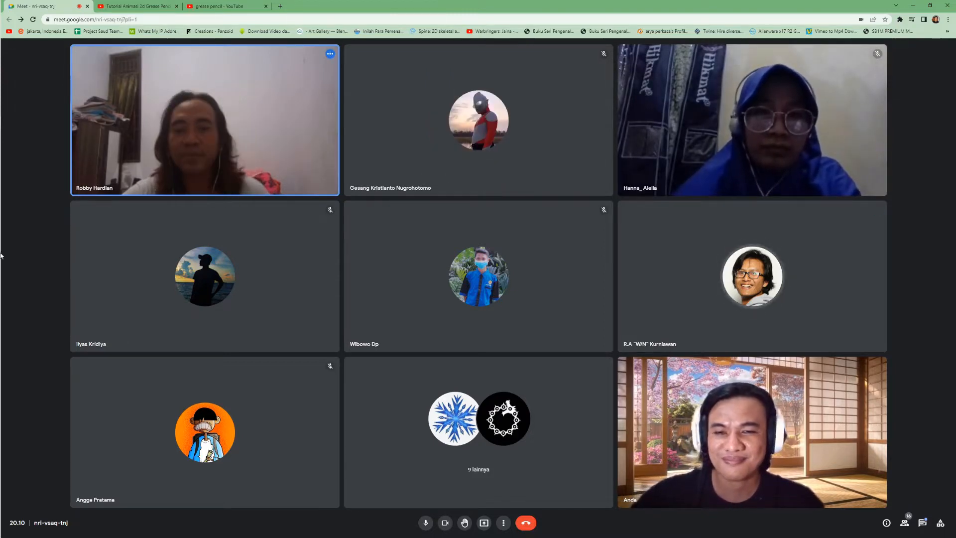
mouse_move(5, 164)
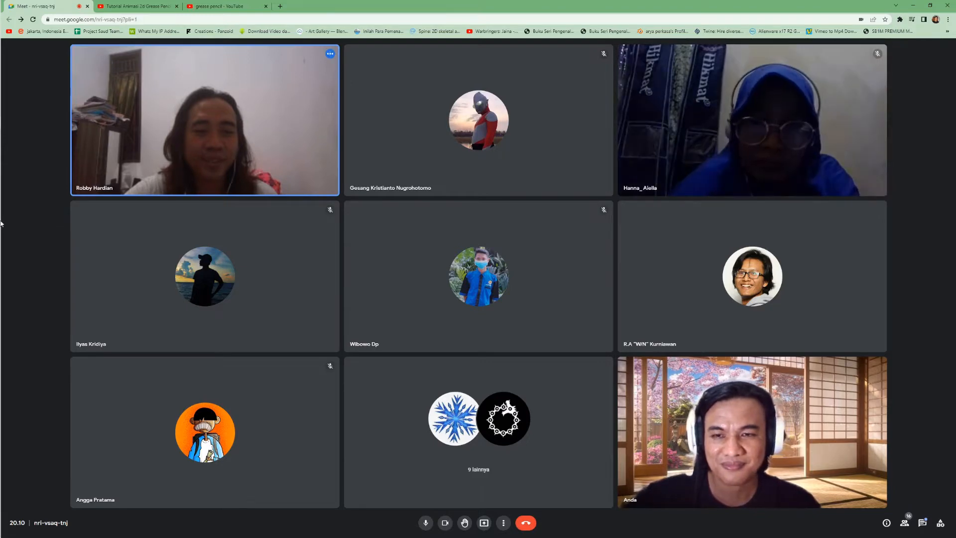
mouse_move(11, 190)
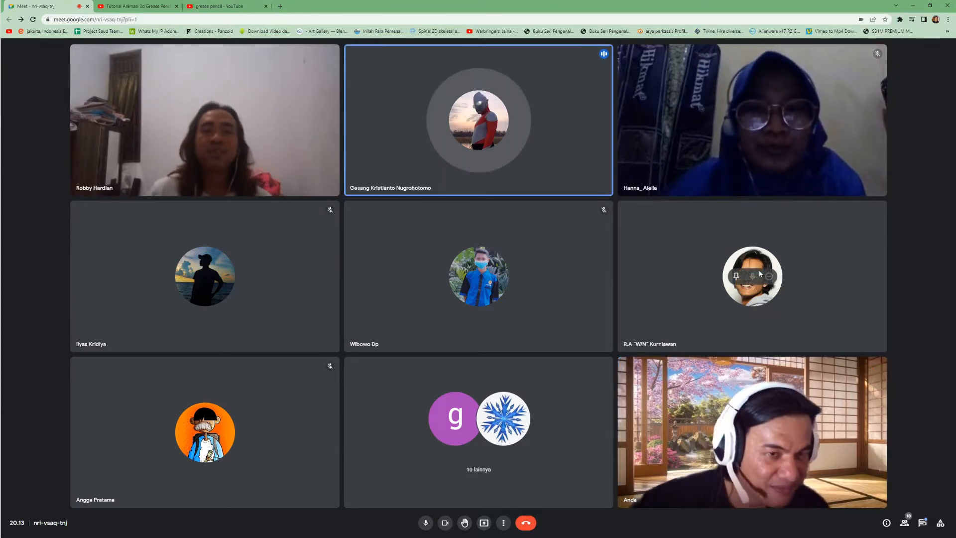
click(222, 8)
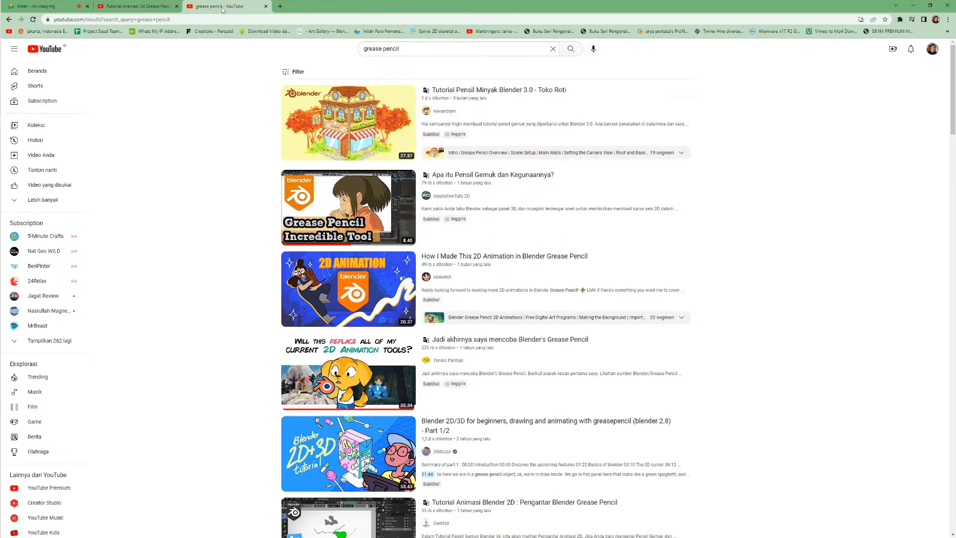
click(55, 6)
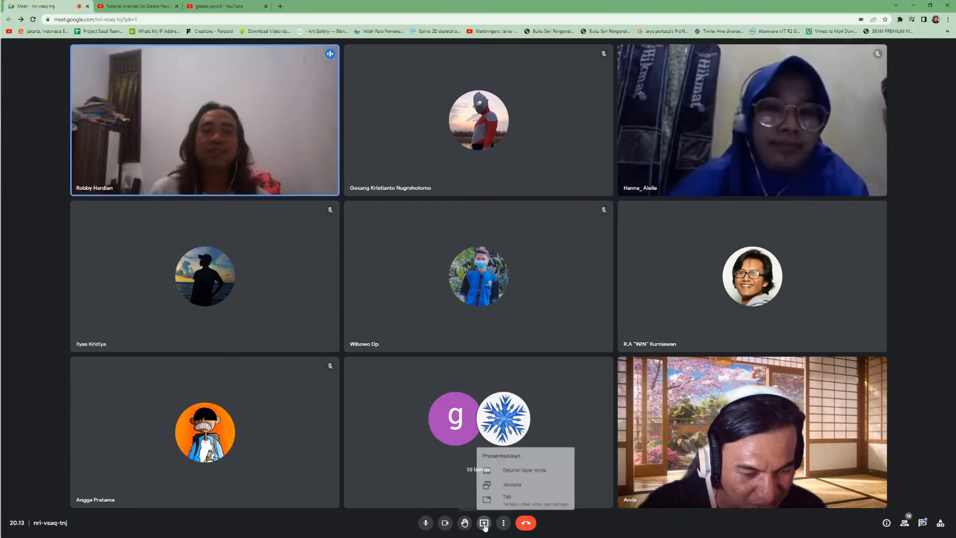
- Present the entire screen to everyone in the Google Meet call
click(484, 524)
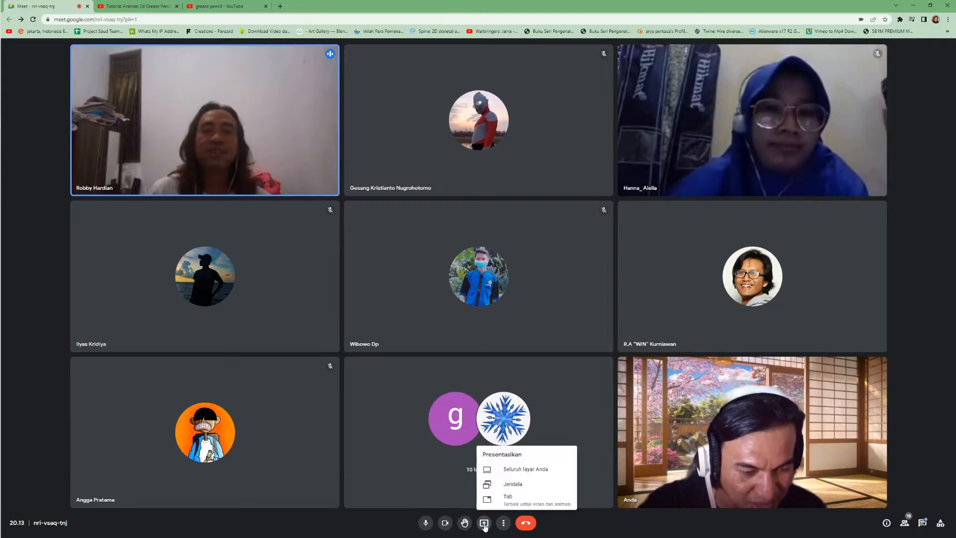
click(513, 469)
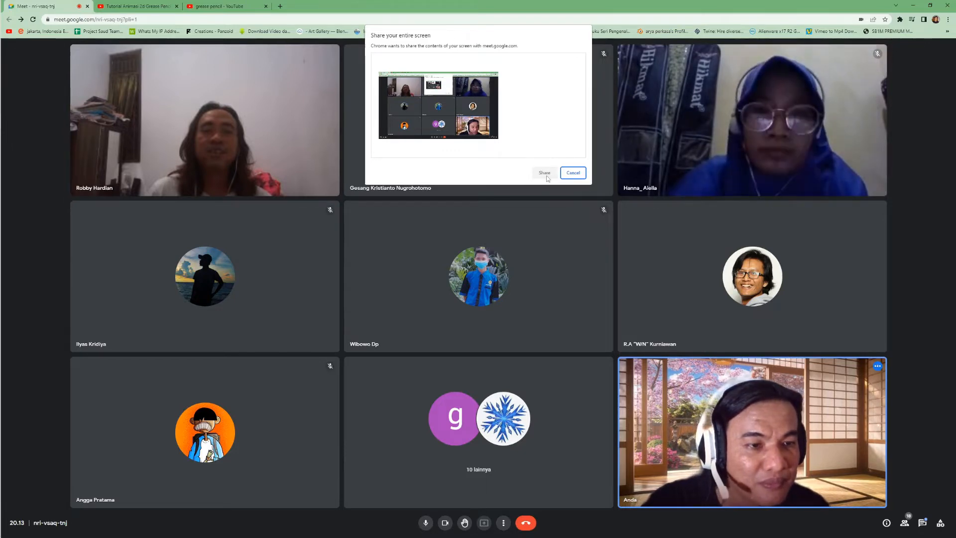
click(418, 125)
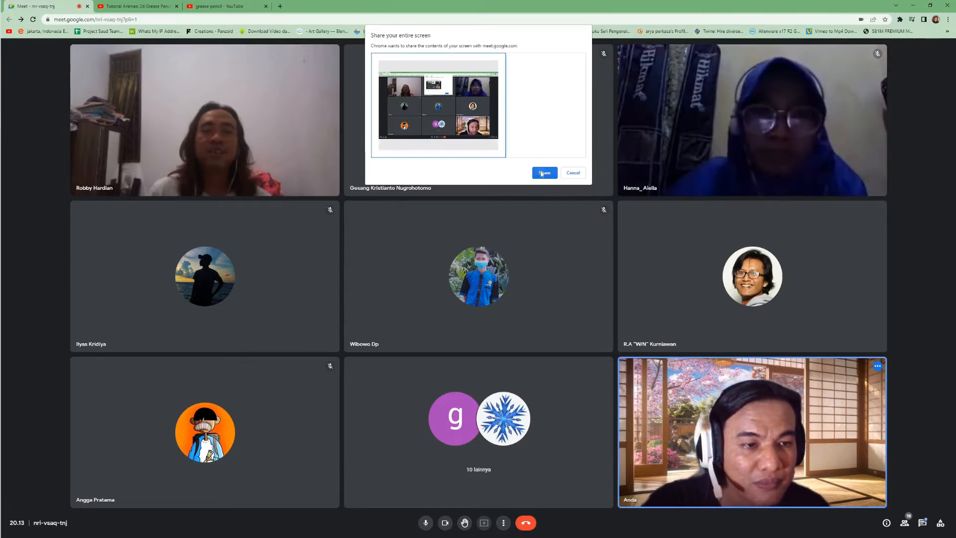
click(542, 173)
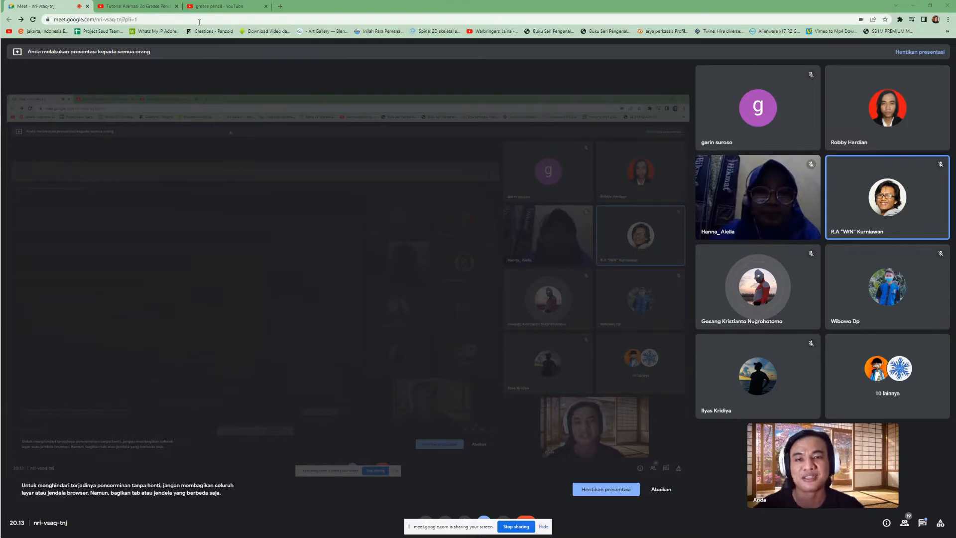
- Switch to YouTube and browse the grease pencil search results for Blender tutorials
click(217, 10)
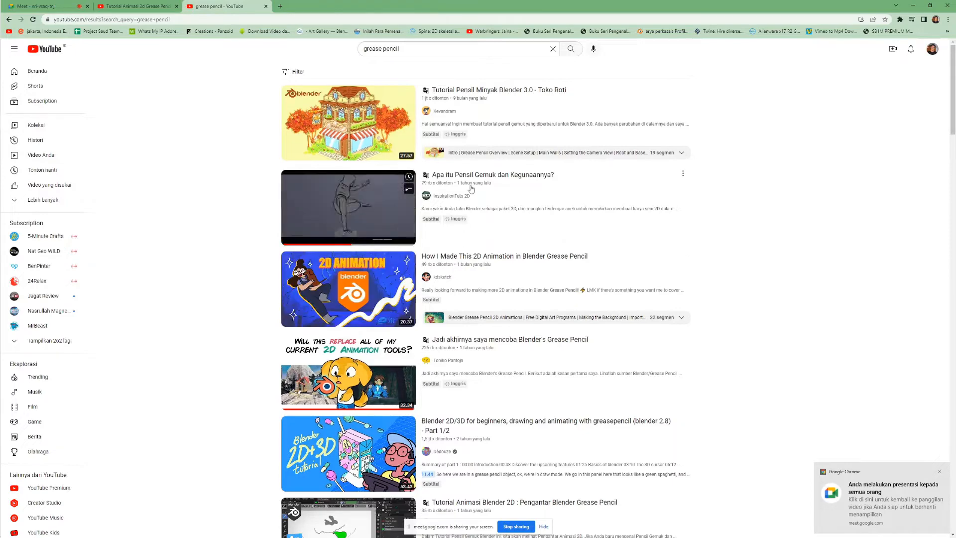
scroll(514, 158, down, 2)
scroll(515, 157, down, 4)
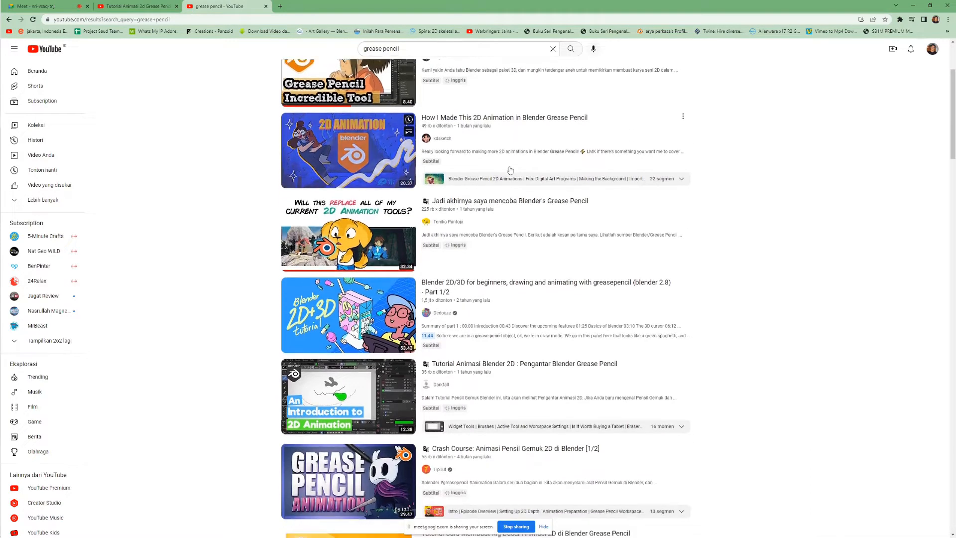
scroll(509, 179, down, 12)
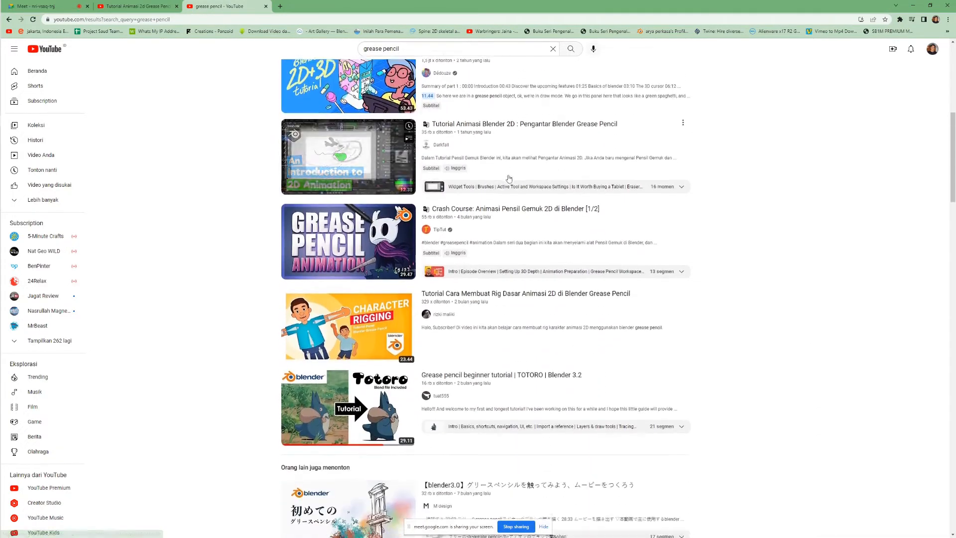
scroll(509, 178, down, 3)
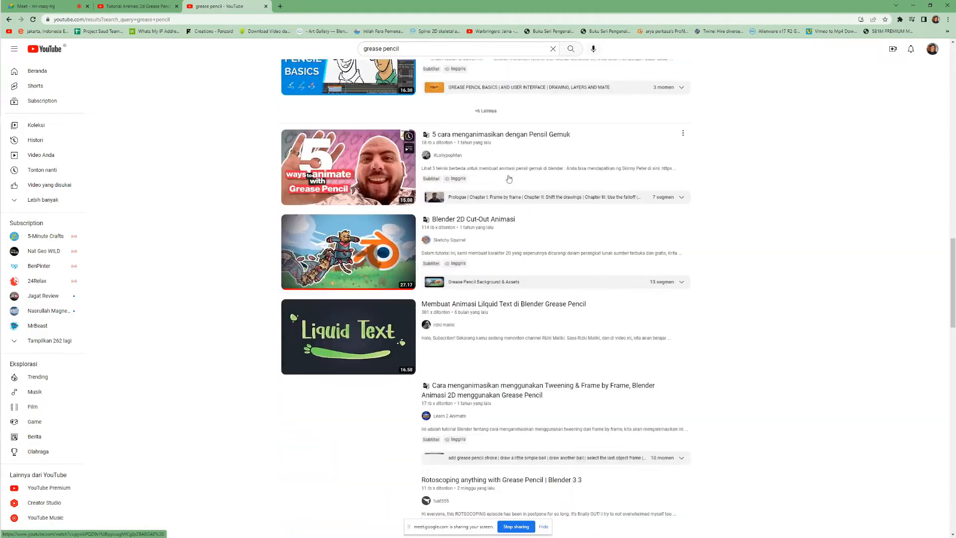
scroll(508, 180, up, 7)
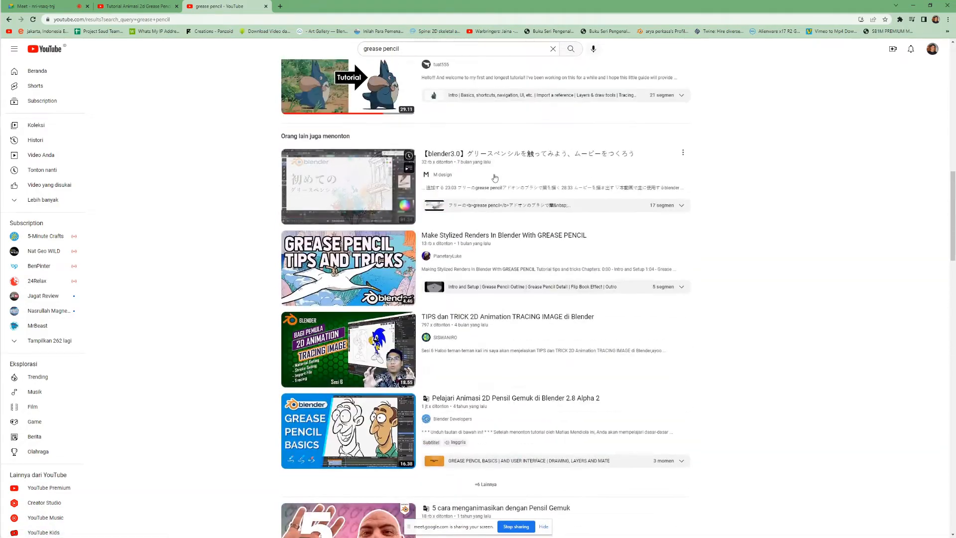
scroll(508, 180, up, 9)
scroll(494, 178, up, 5)
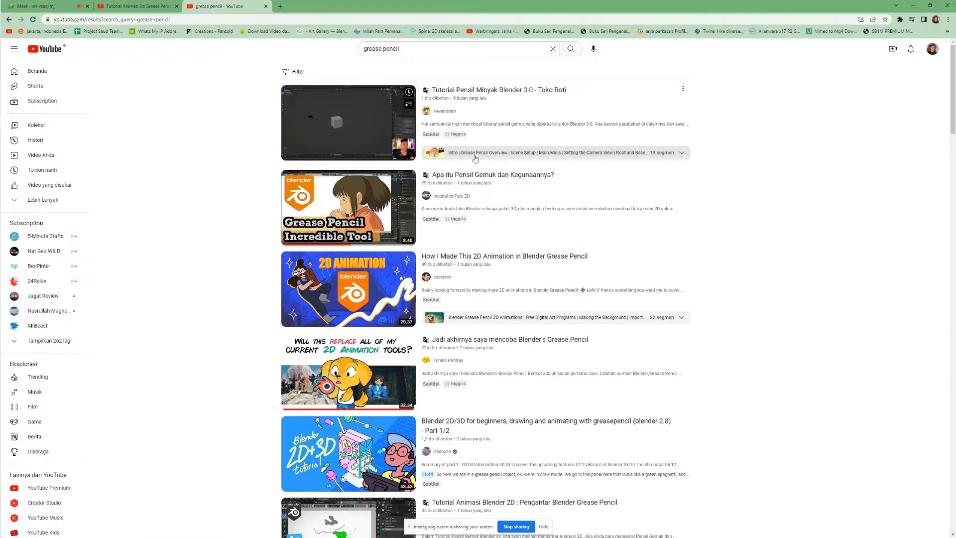
mouse_move(347, 119)
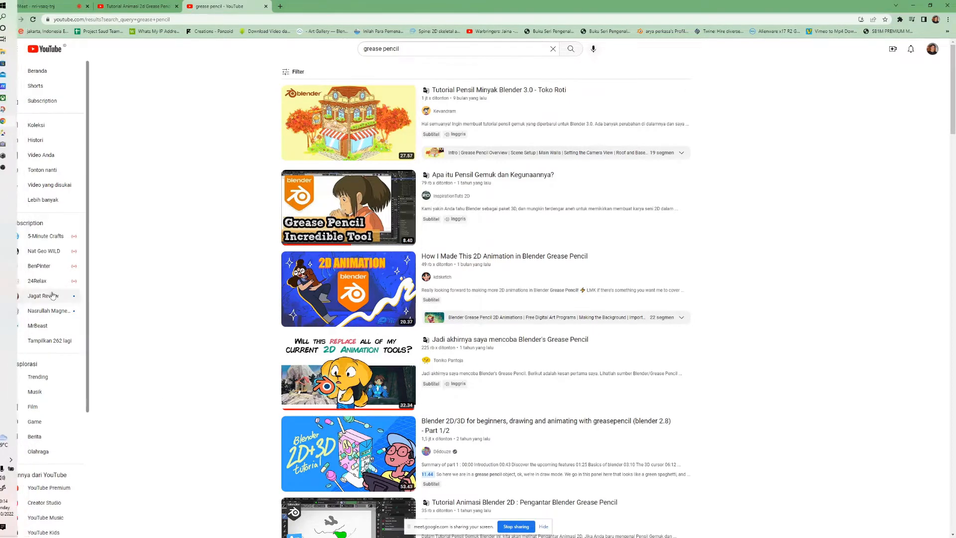
- Switch to Blender and start a new 2D Animation file
mouse_move(1, 211)
click(13, 56)
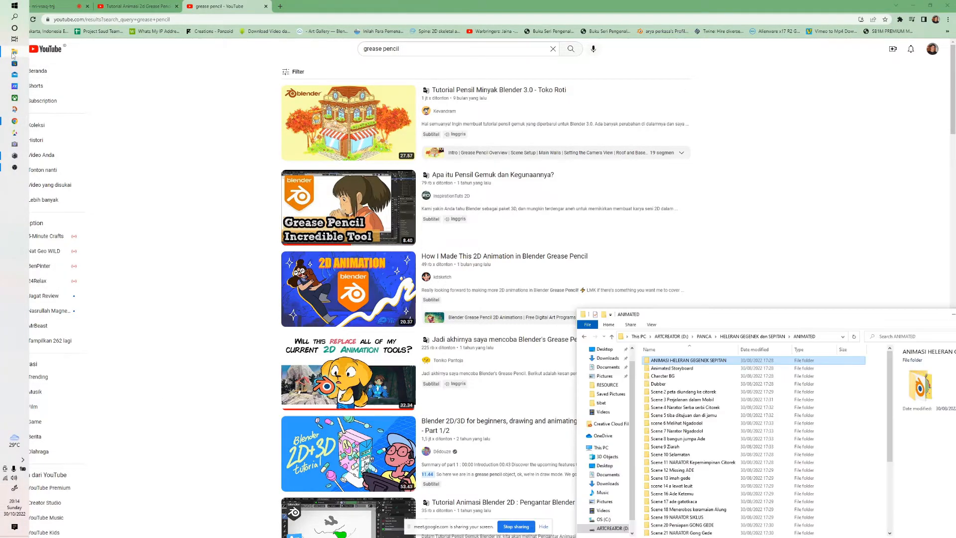
mouse_move(1, 521)
click(15, 6)
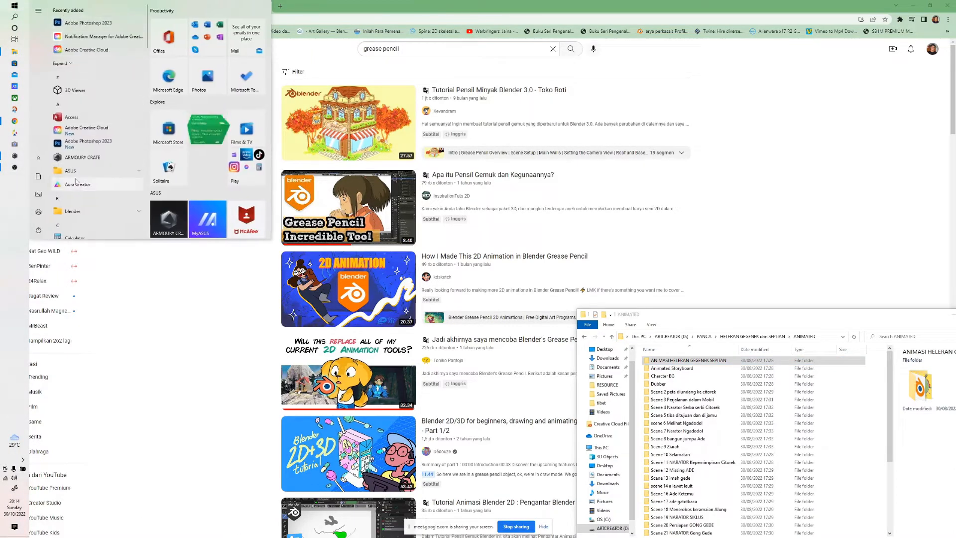
click(76, 212)
click(80, 223)
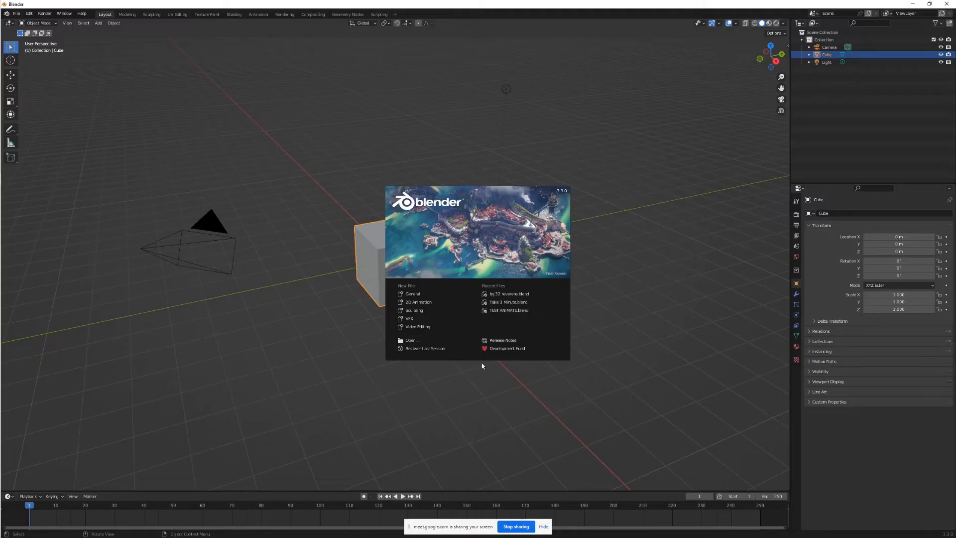
click(422, 303)
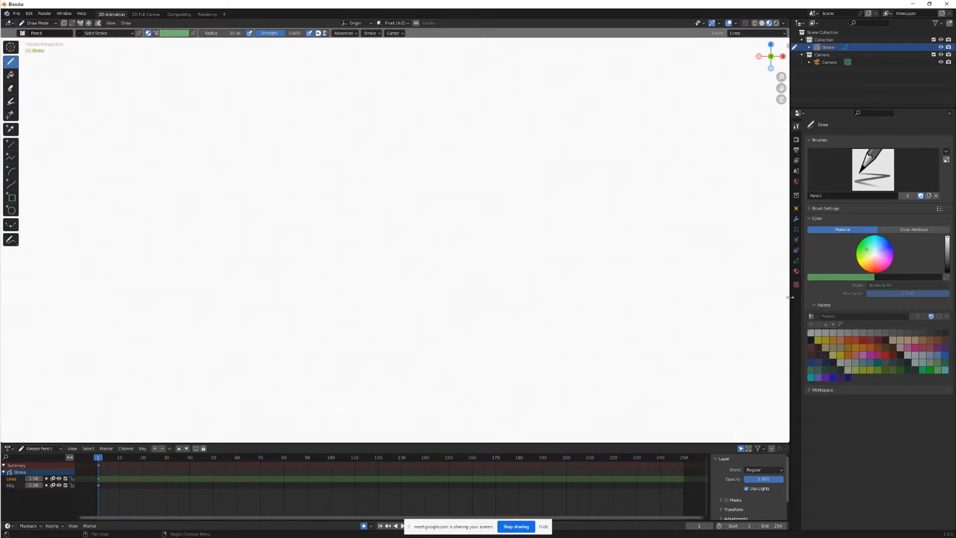
- Resize the workspace areas to widen and heighten the drawing viewport and give the Outliner slightly more height
drag(790, 296, 861, 297)
drag(806, 442, 806, 462)
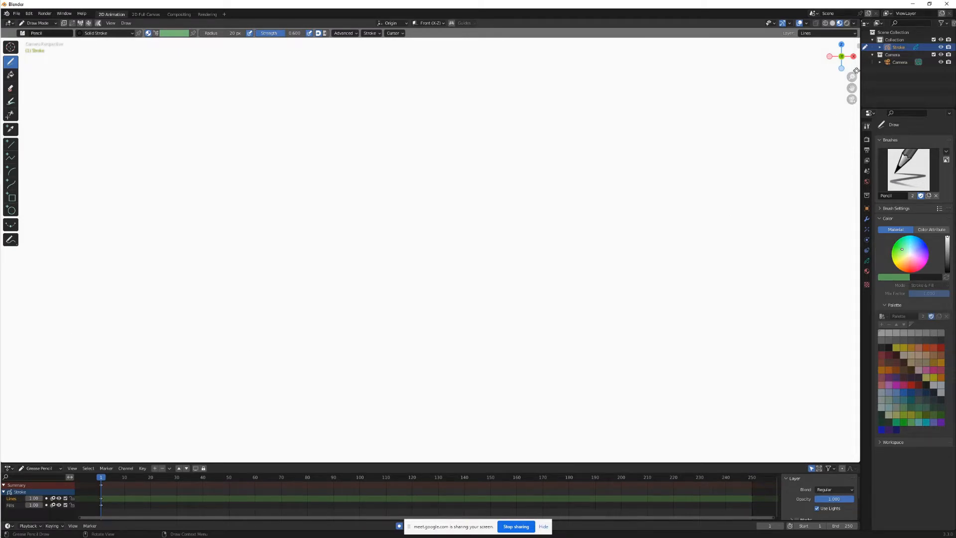
drag(904, 109, 903, 119)
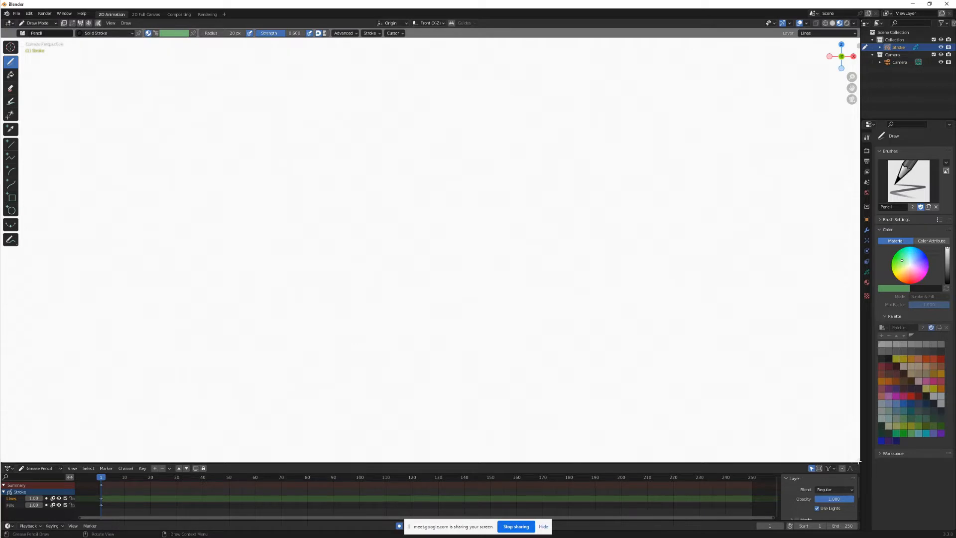
- Split a thin strip off the lower part of the 3D viewport and turn it into a Dope Sheet editor
drag(857, 460, 854, 411)
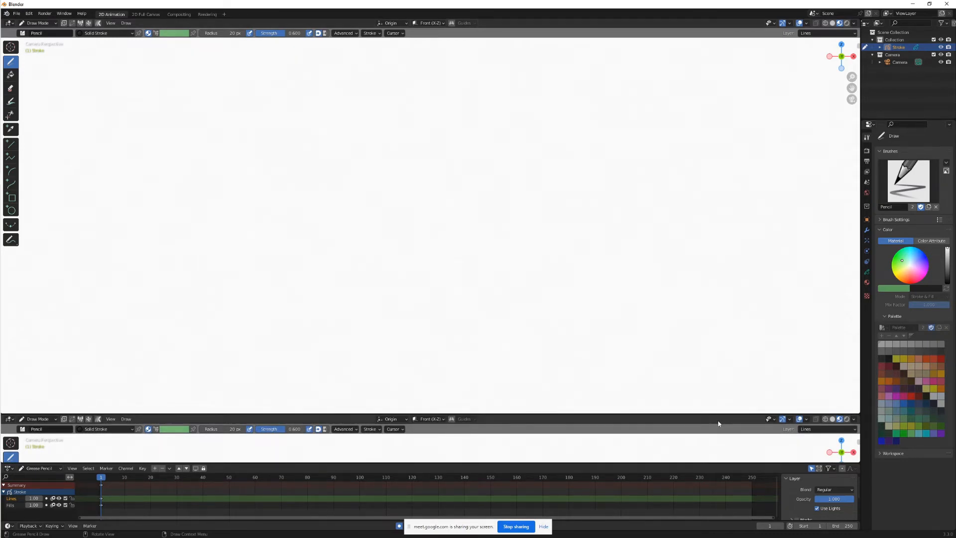
click(10, 419)
click(103, 440)
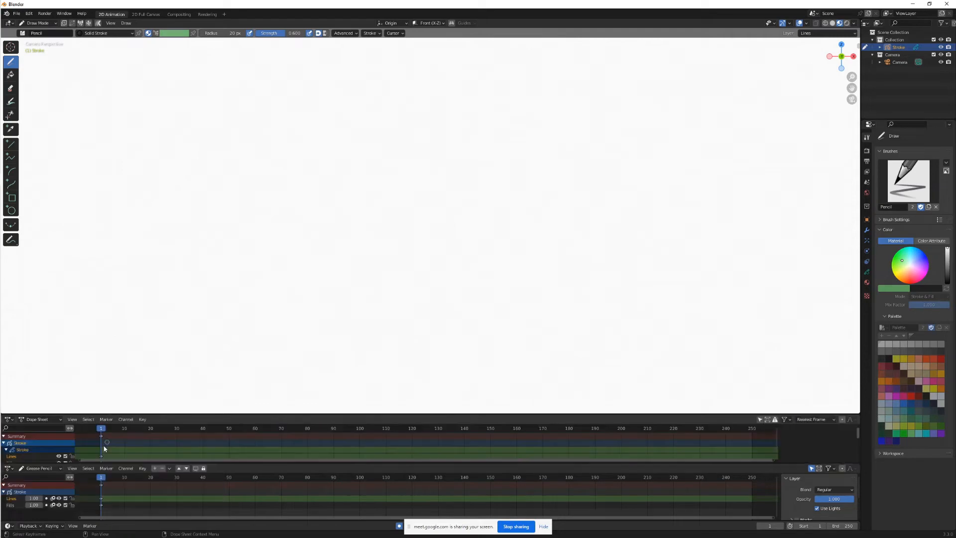
- Set the new upper animation editor to Grease Pencil mode and the original lower one to Dope Sheet mode
click(40, 419)
click(48, 463)
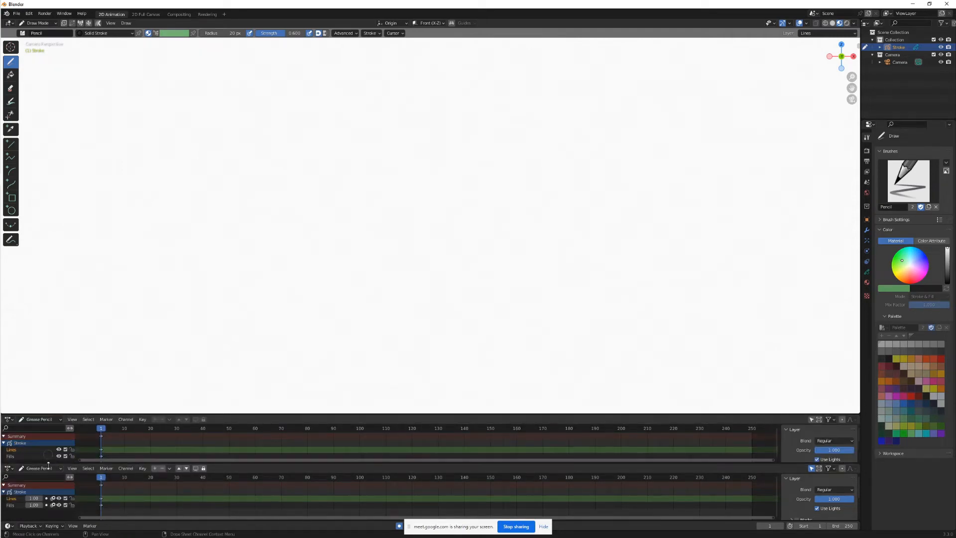
click(46, 468)
click(45, 477)
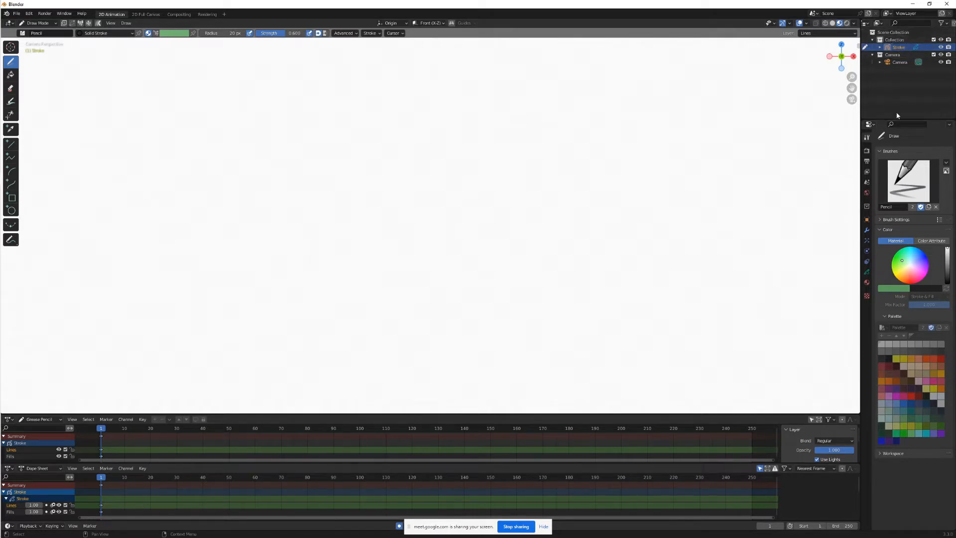
- Heighten the Outliner and split the 3D viewport vertically, making its left part a Properties editor
drag(898, 119, 896, 156)
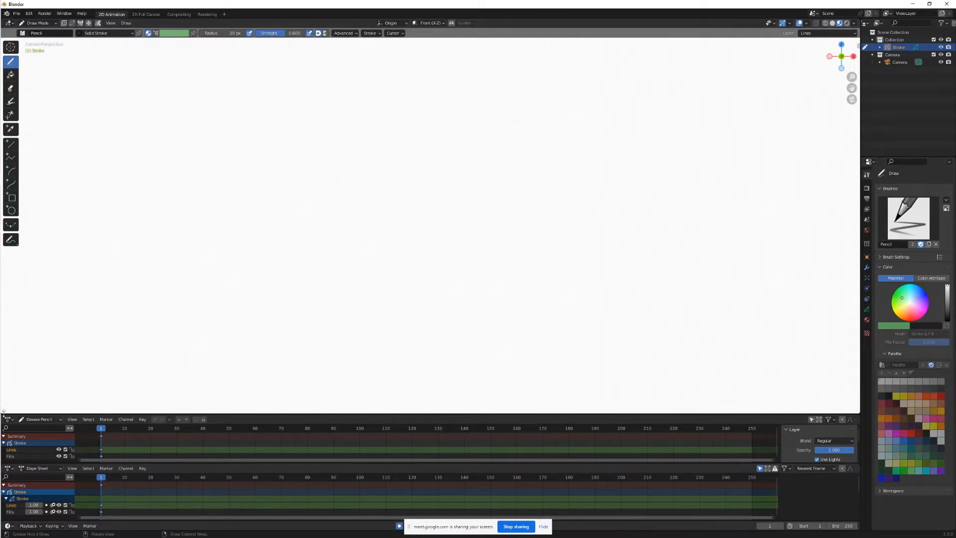
drag(3, 412, 401, 391)
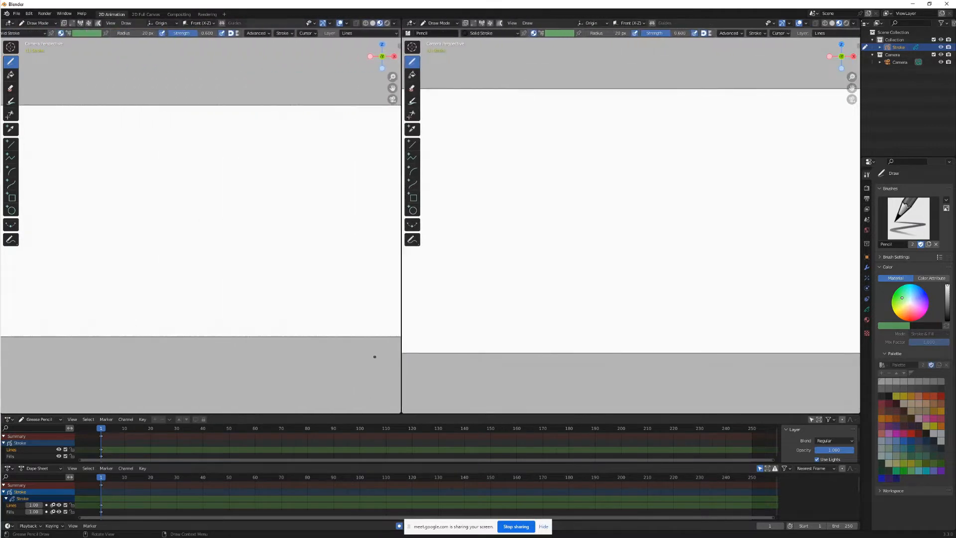
click(10, 23)
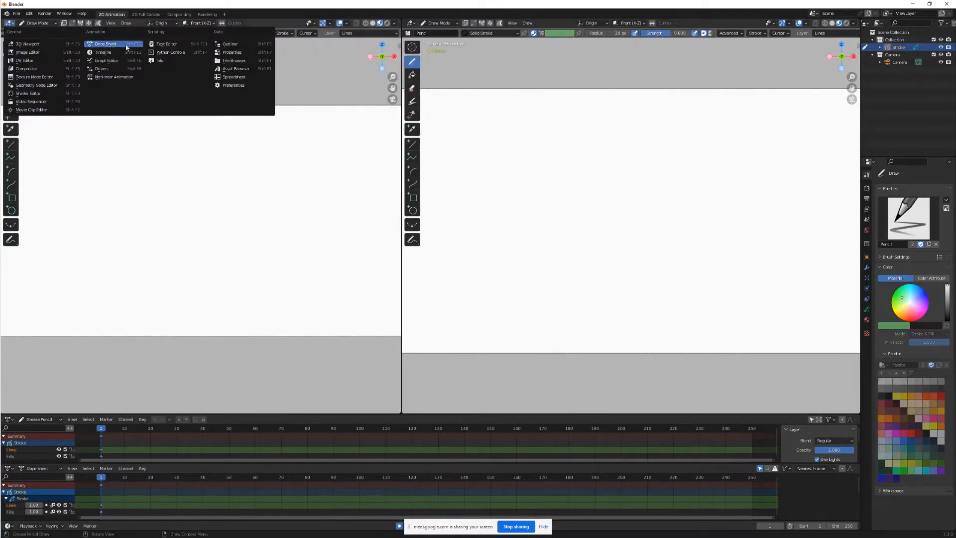
click(233, 52)
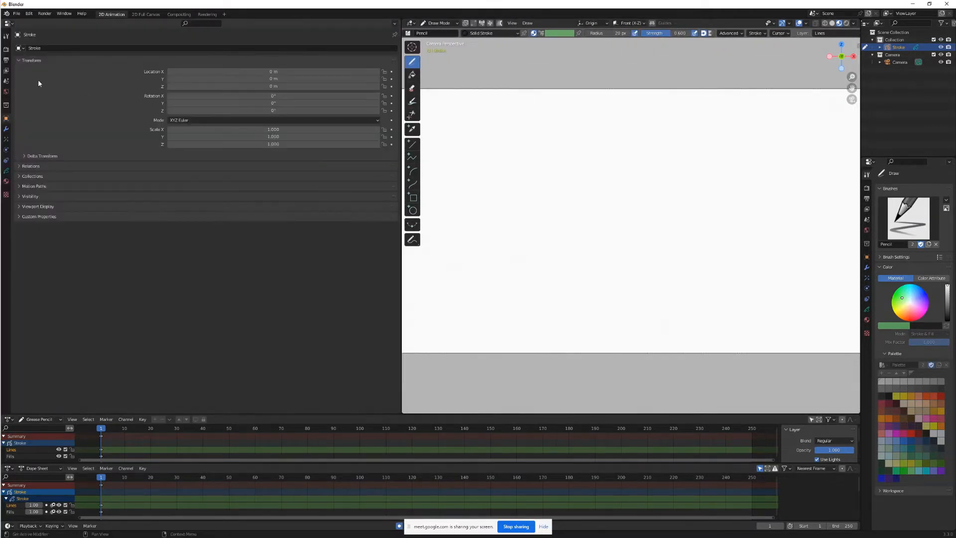
- Narrow the new Properties editor to a slim column and set it to show the Draw tool's brush and color settings
click(6, 181)
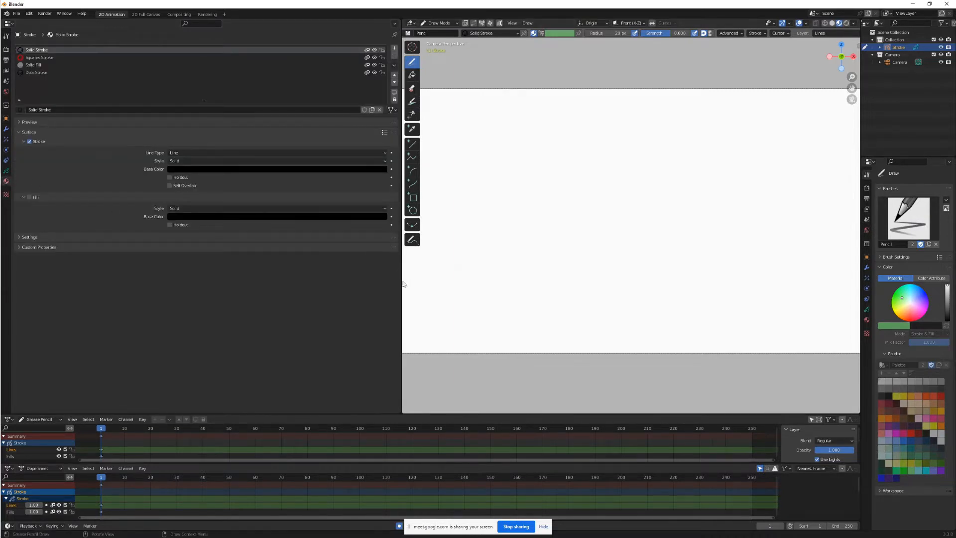
drag(402, 280, 73, 300)
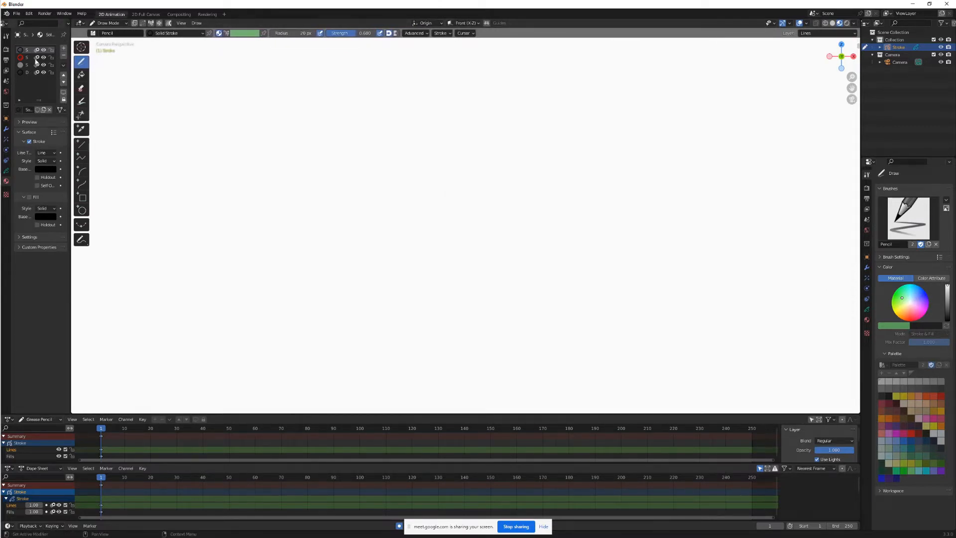
click(6, 36)
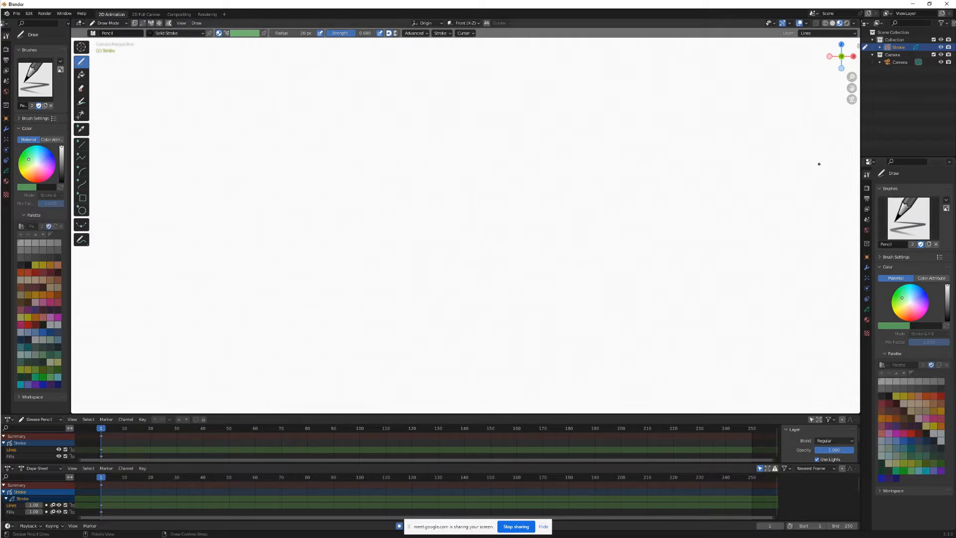
- Lengthen the layer list in the Stroke's object data properties, and return the original Properties editor to the Draw tool settings
click(866, 310)
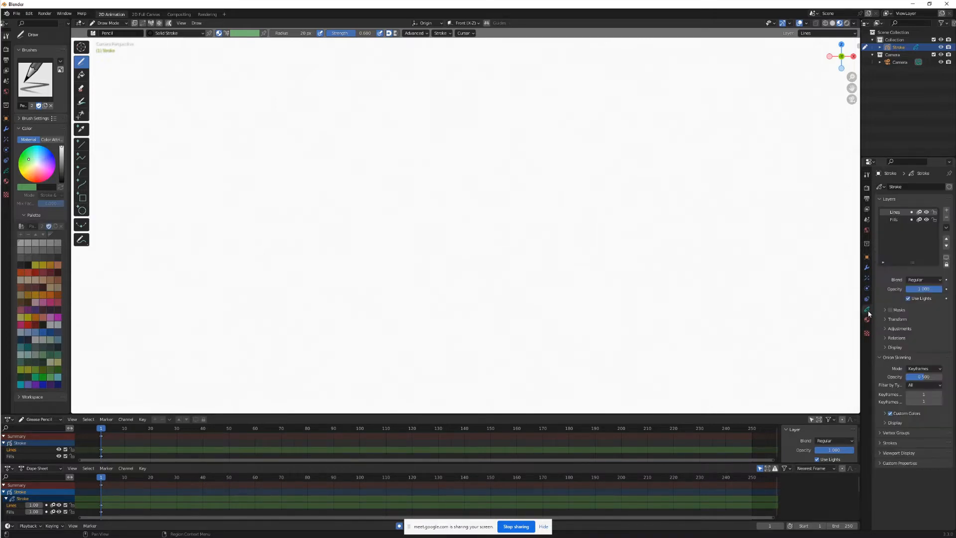
drag(910, 263, 908, 308)
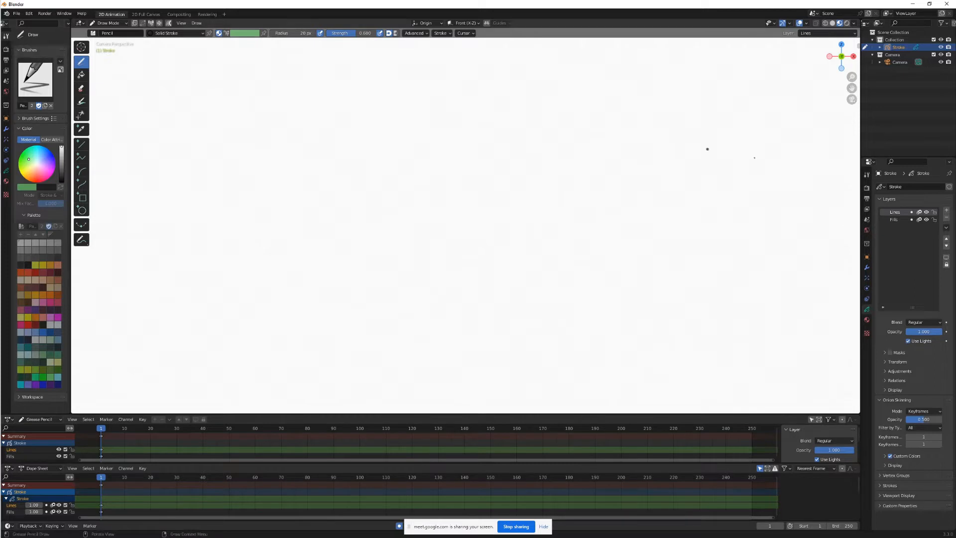
click(866, 176)
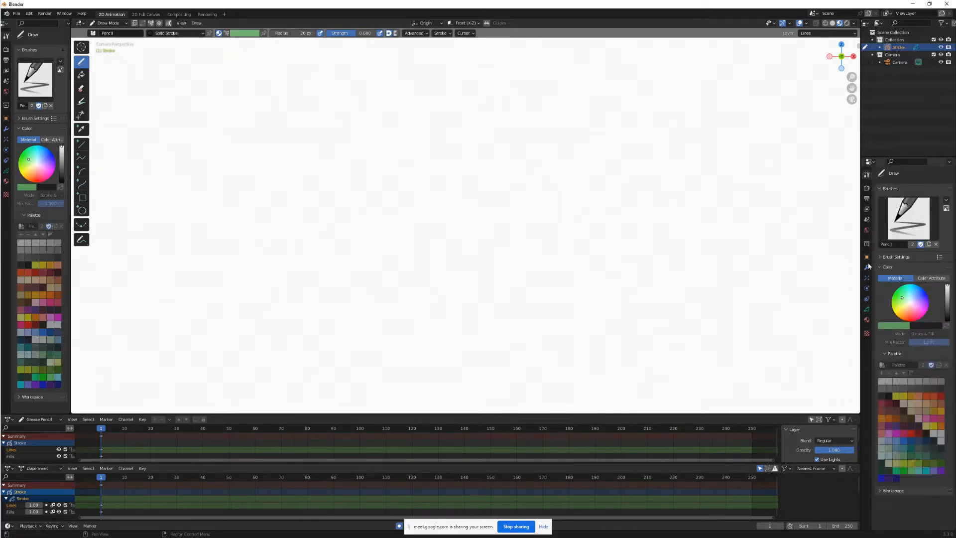
- Show the Stroke's object data in the original Properties editor, and split the slim one horizontally with Material properties in its lower part
click(866, 310)
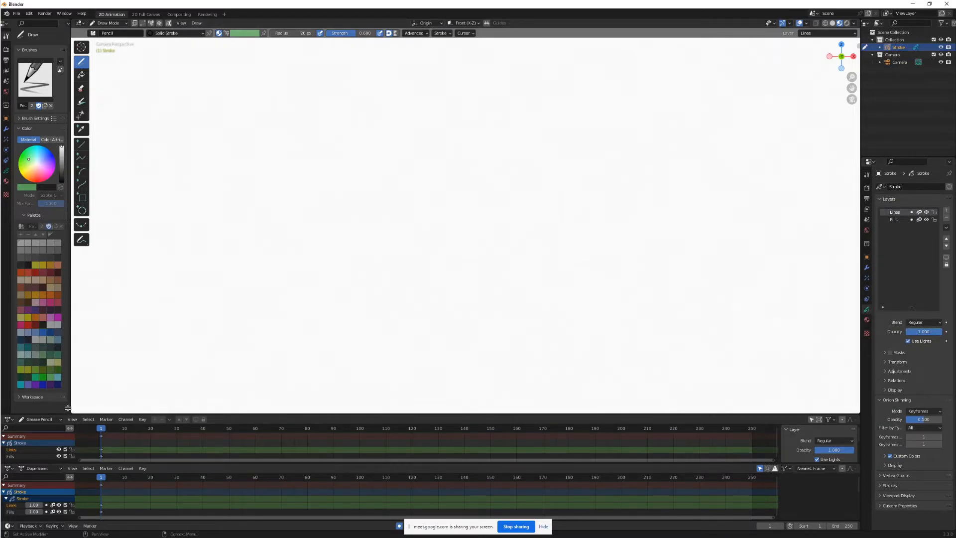
drag(67, 407, 56, 123)
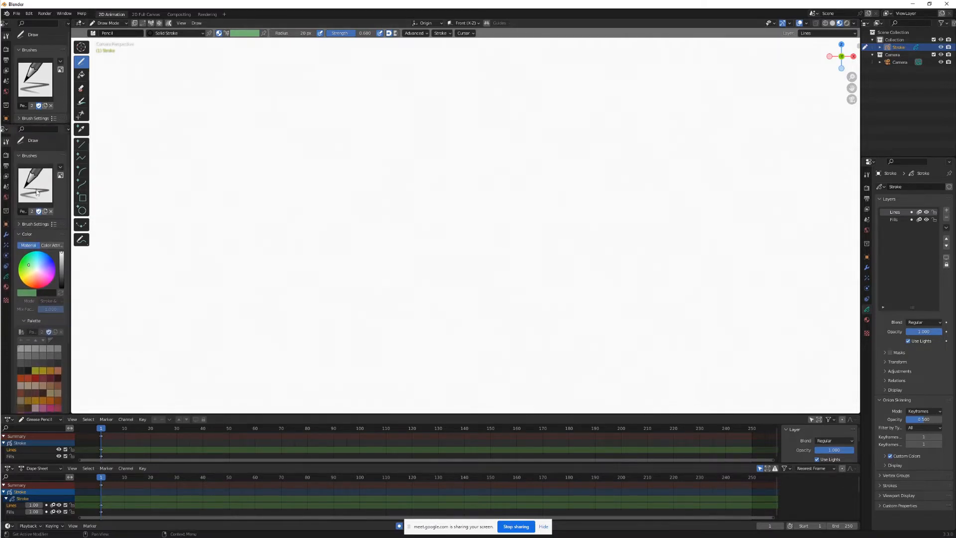
click(6, 287)
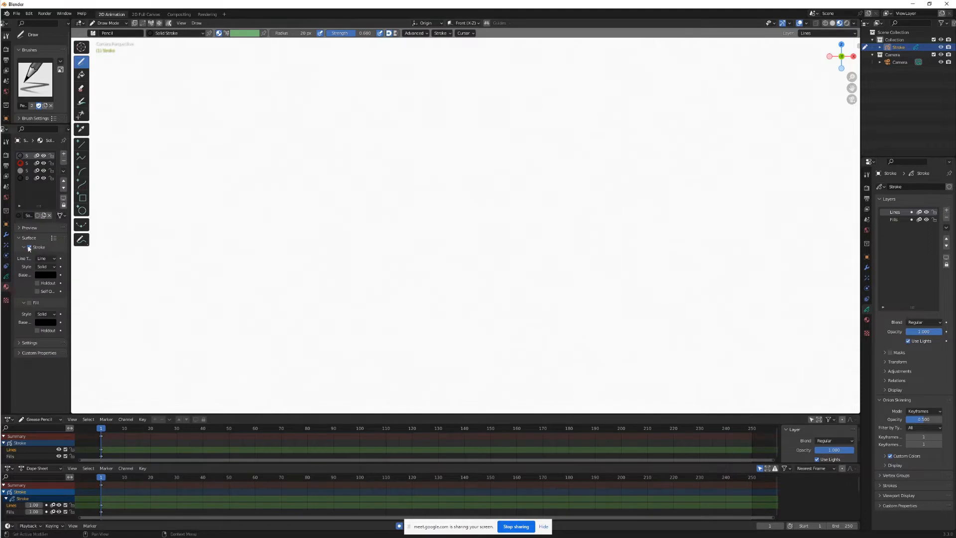
- Lengthen the material slot list and enlarge the Draw tool area above it to include the color wheel
drag(39, 206, 40, 287)
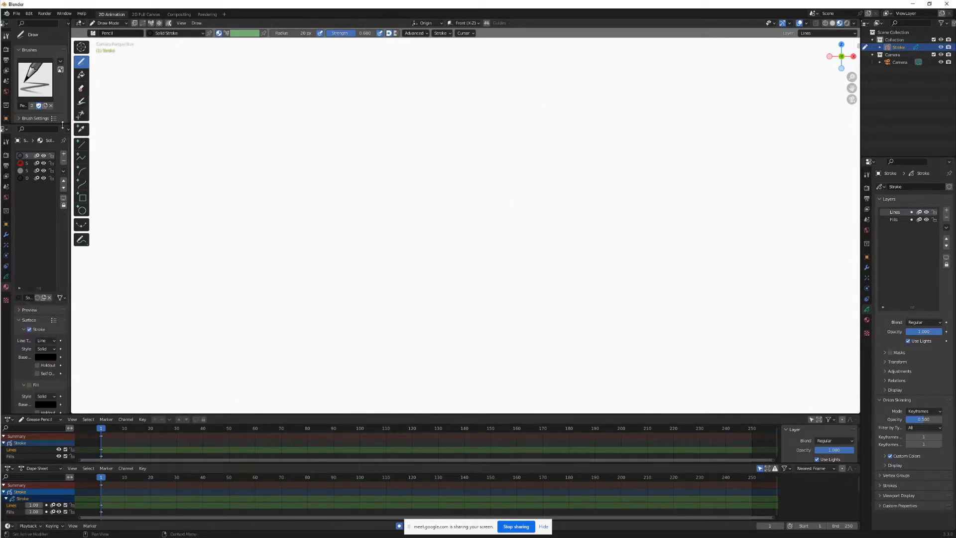
drag(55, 125, 58, 277)
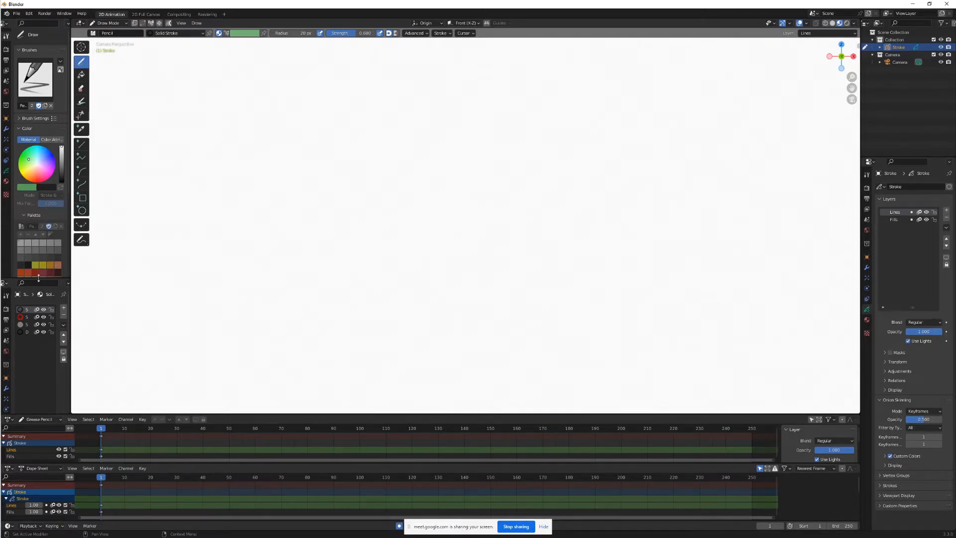
drag(39, 278, 38, 213)
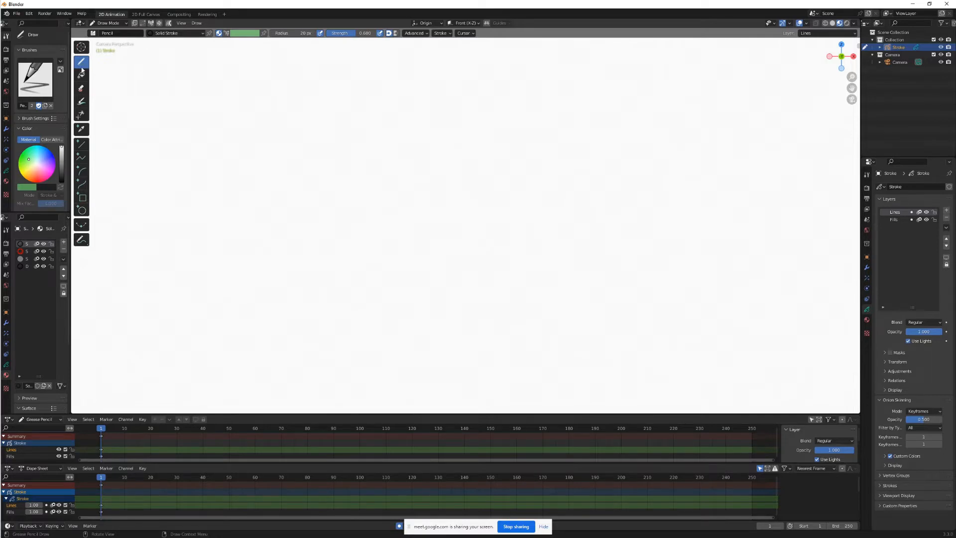
- Draw a wavy test stroke with the Pencil brush and undo it
click(36, 91)
mouse_move(180, 194)
mouse_down()
mouse_move(197, 199)
mouse_move(415, 103)
mouse_move(356, 227)
mouse_move(521, 154)
mouse_up()
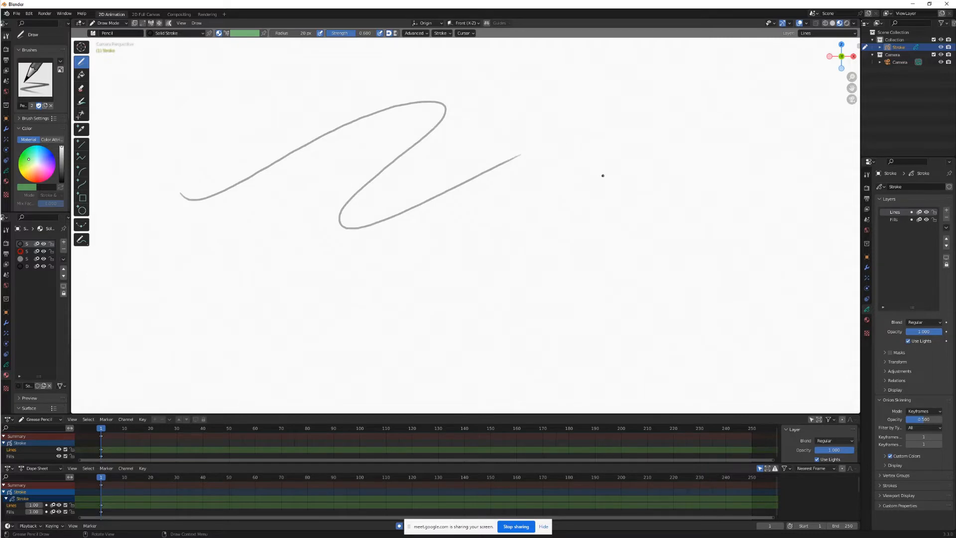
key(ctrl+z)
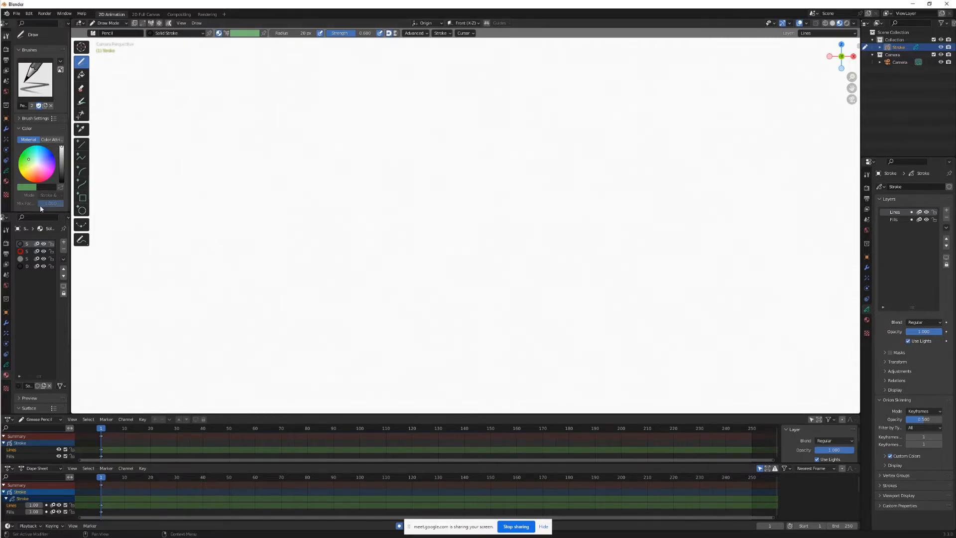
- With the brush palette exposed, try green and light orange strokes in Color Attribute mode, undo both, and return to Material mode
drag(37, 214, 37, 185)
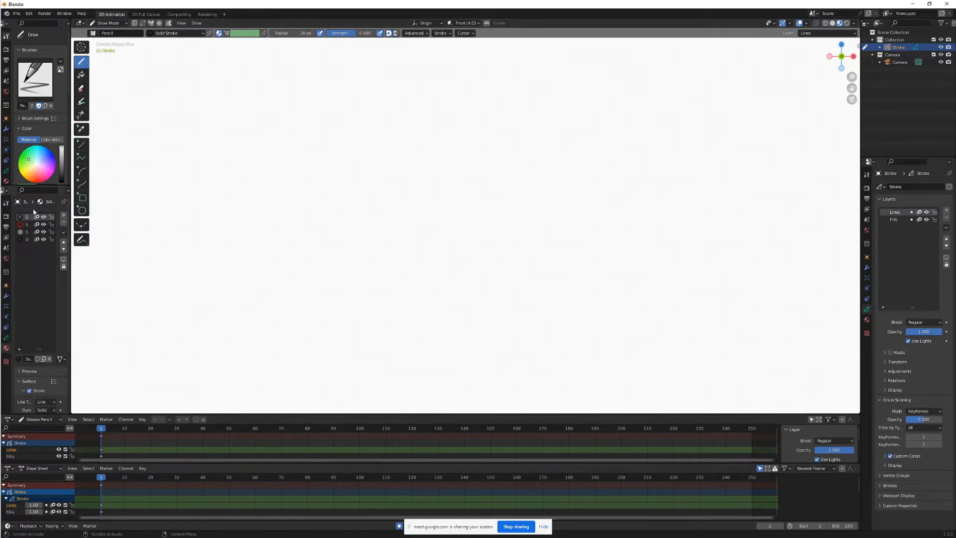
drag(40, 184, 40, 272)
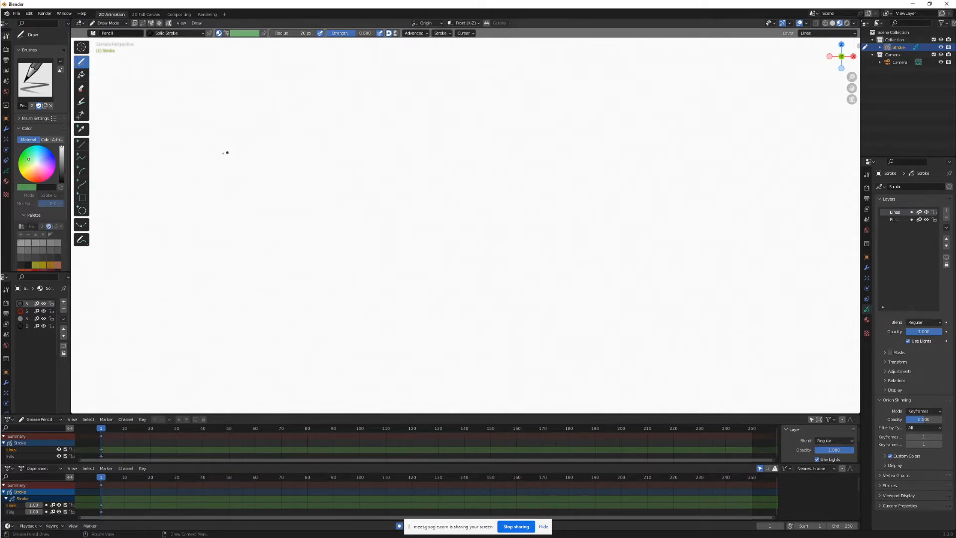
click(53, 142)
drag(165, 217, 452, 255)
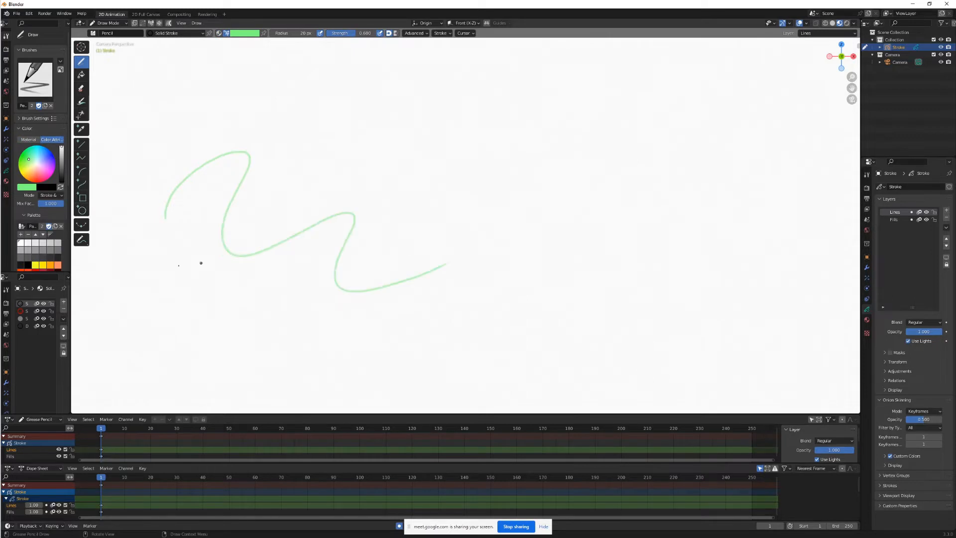
click(58, 265)
mouse_move(145, 194)
mouse_down()
mouse_move(248, 207)
mouse_move(300, 192)
mouse_up()
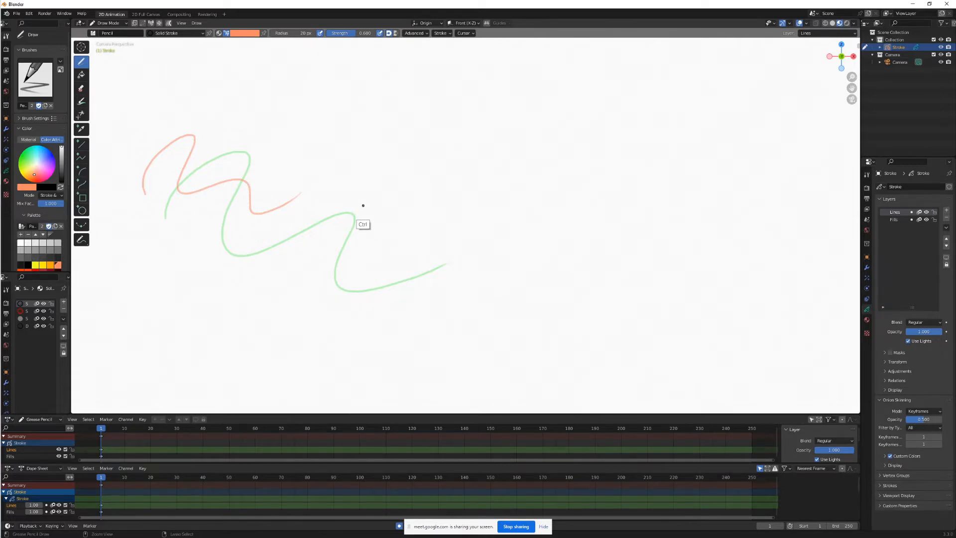
key(ctrl+z)
key(ctrl+z)
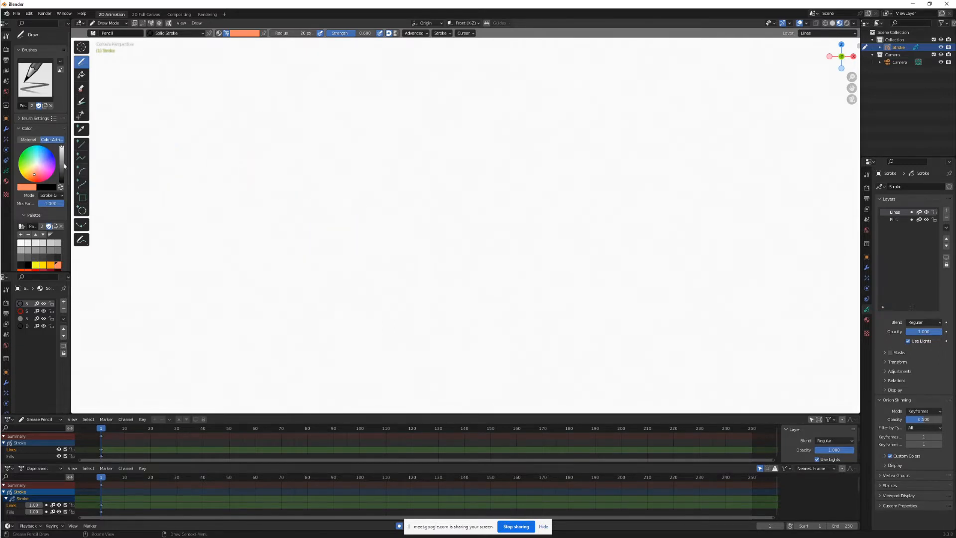
click(29, 139)
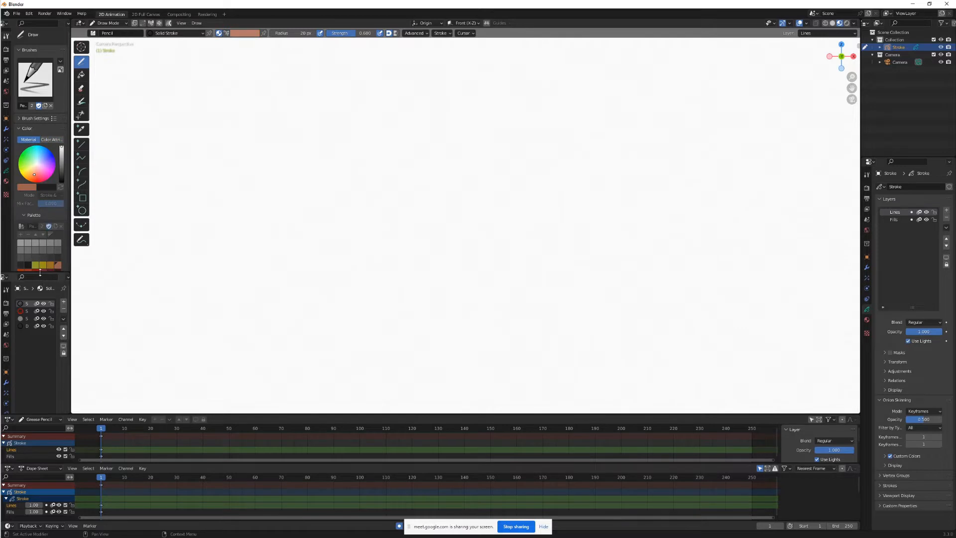
- Shrink the Draw tool area until it holds only the brush preview, giving the Material properties below it the remaining height
drag(40, 272, 44, 173)
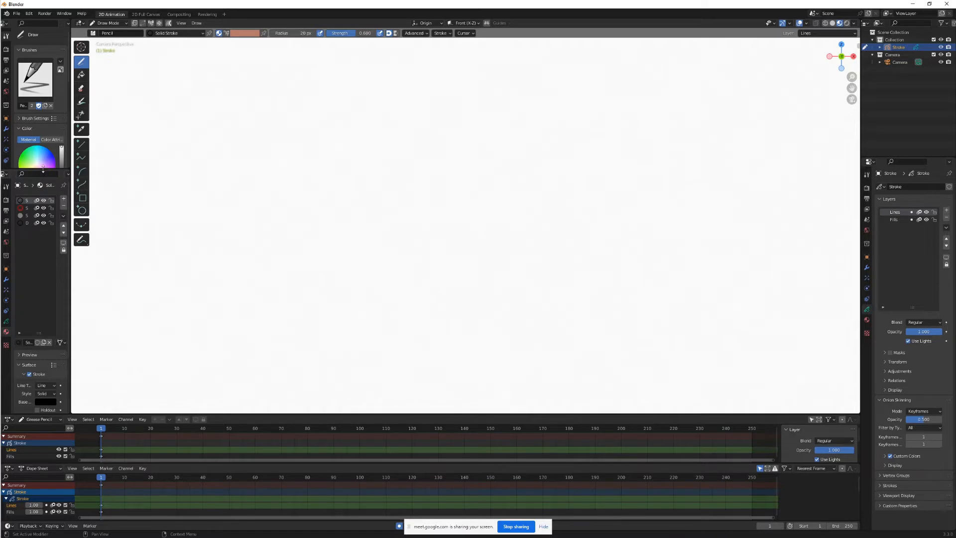
drag(43, 169, 44, 167)
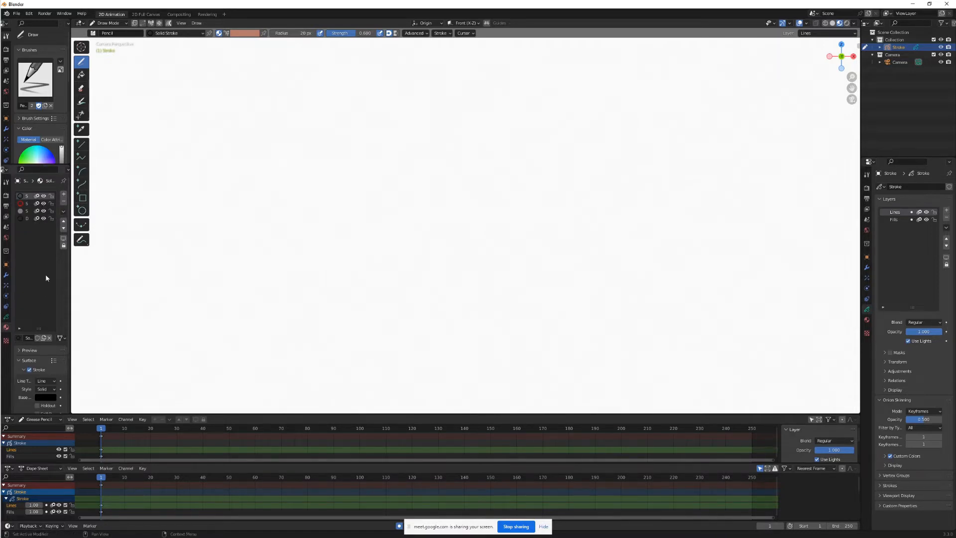
drag(40, 166, 41, 145)
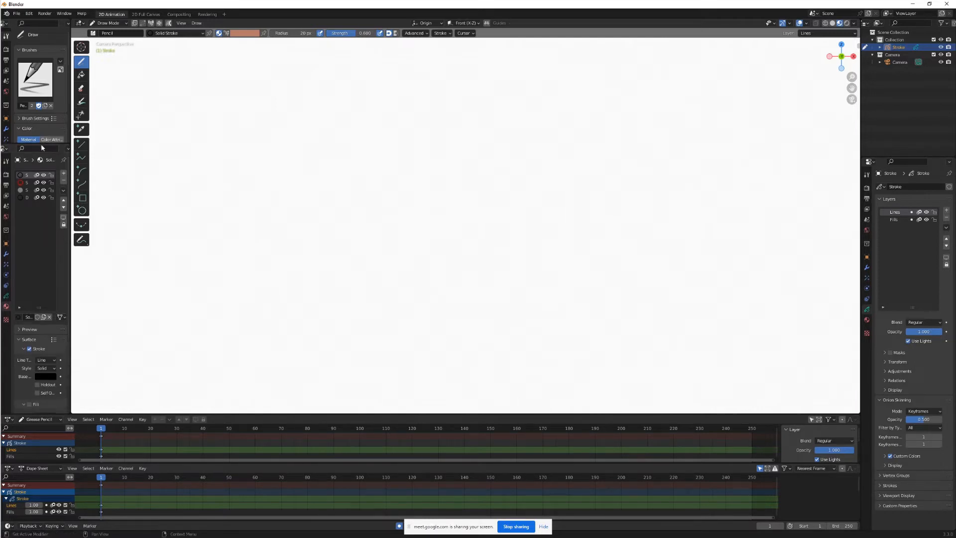
drag(42, 144, 42, 130)
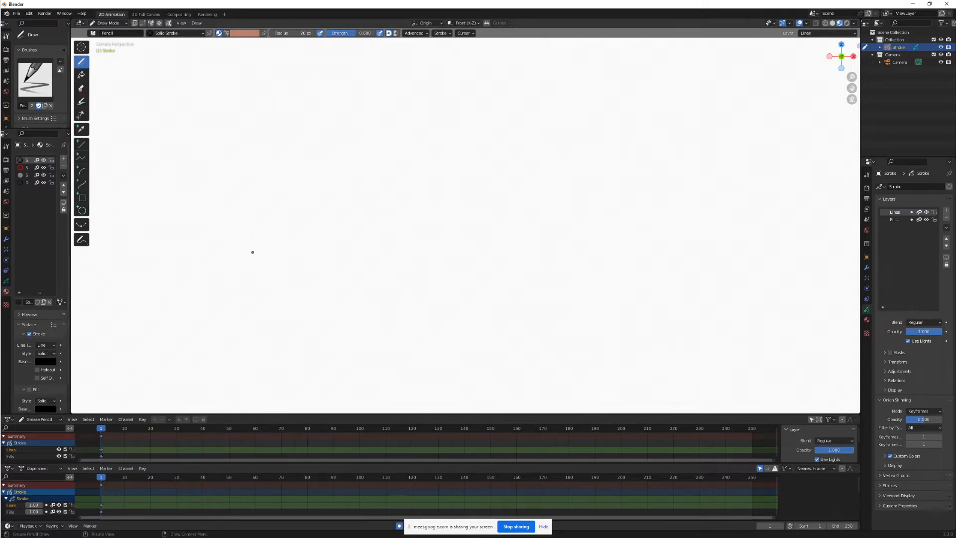
click(40, 132)
drag(39, 127, 45, 106)
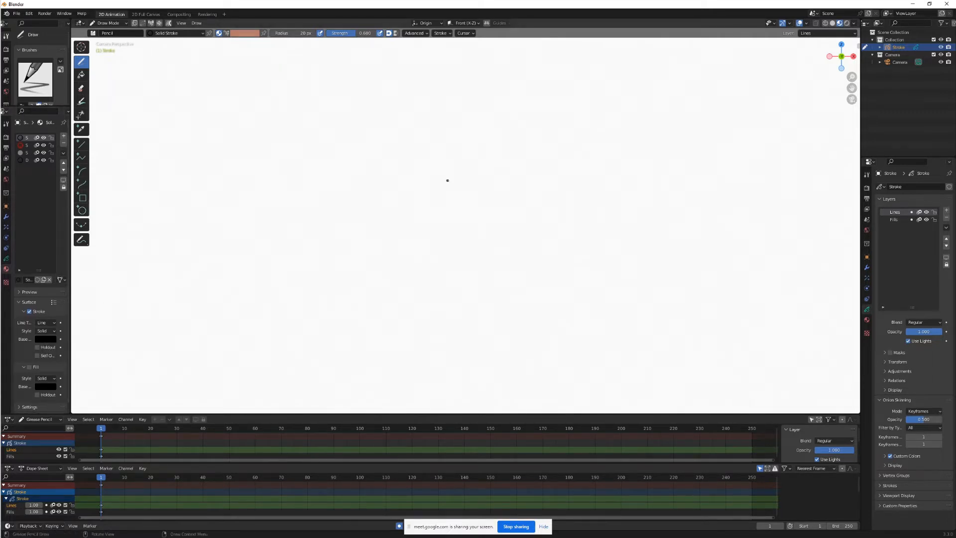
- Switch to the Ink Pen brush and draw a long wavy black stroke across the canvas with the Solid Stroke material
click(35, 78)
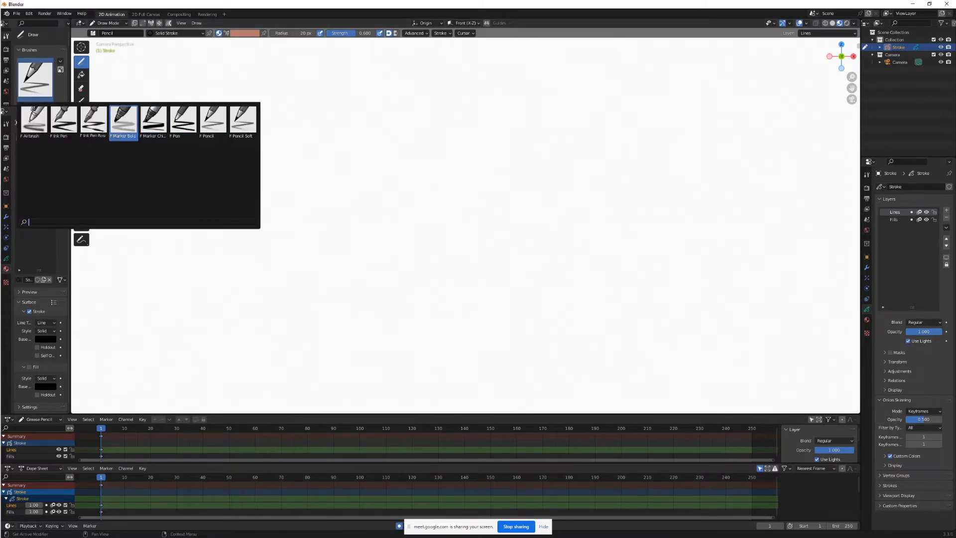
click(63, 119)
mouse_move(184, 221)
mouse_down()
mouse_move(250, 149)
mouse_move(479, 101)
mouse_up()
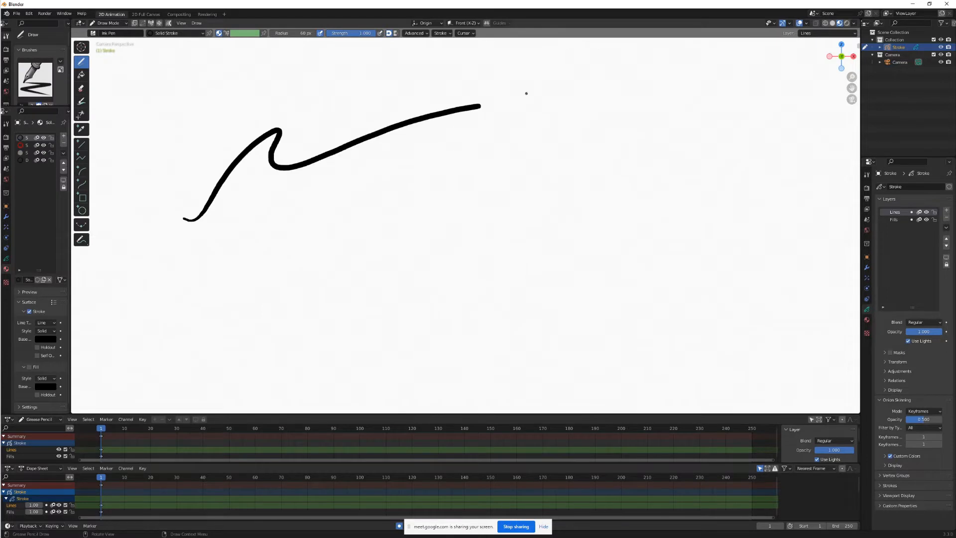
key(ctrl+z)
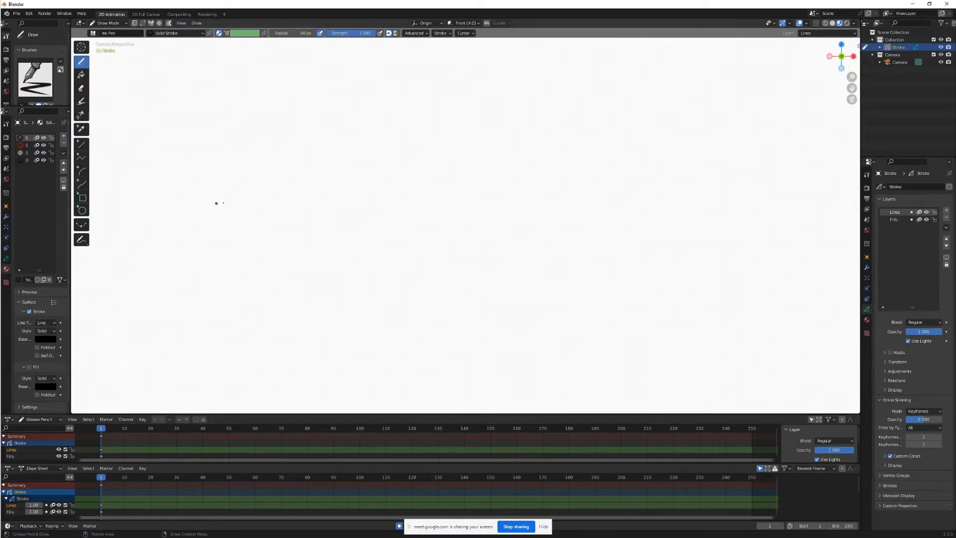
mouse_move(195, 224)
mouse_down()
mouse_move(392, 152)
mouse_move(555, 212)
mouse_move(740, 161)
mouse_up()
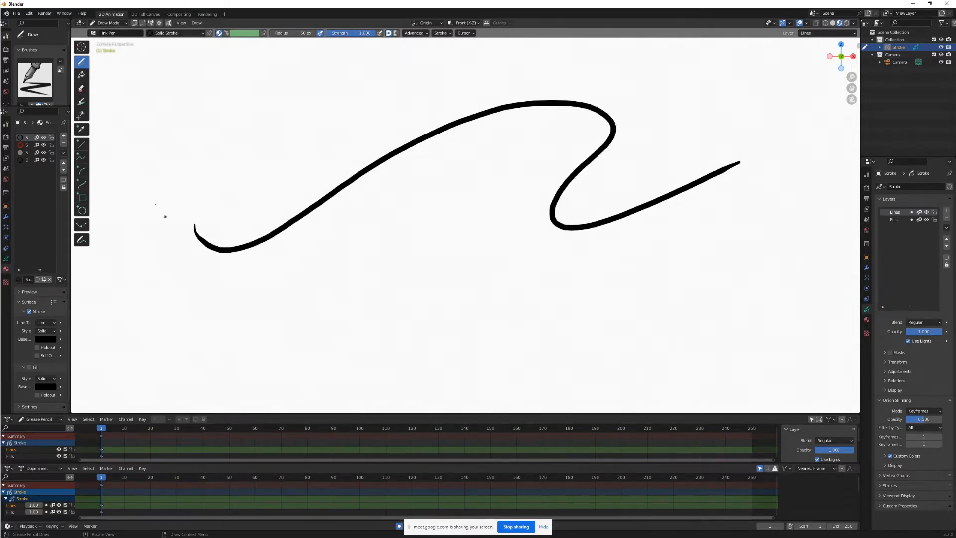
- Remove the three material slots below Solid Stroke from the Stroke object
click(20, 146)
click(63, 145)
click(63, 144)
click(63, 144)
- Add a new material with Stroke disabled, Fill enabled and a bright red fill base color
click(64, 137)
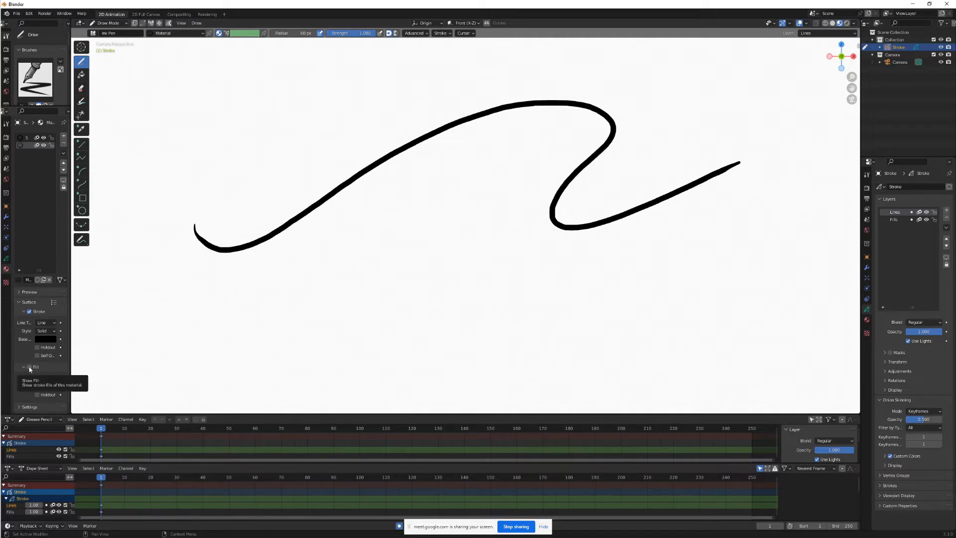
click(29, 312)
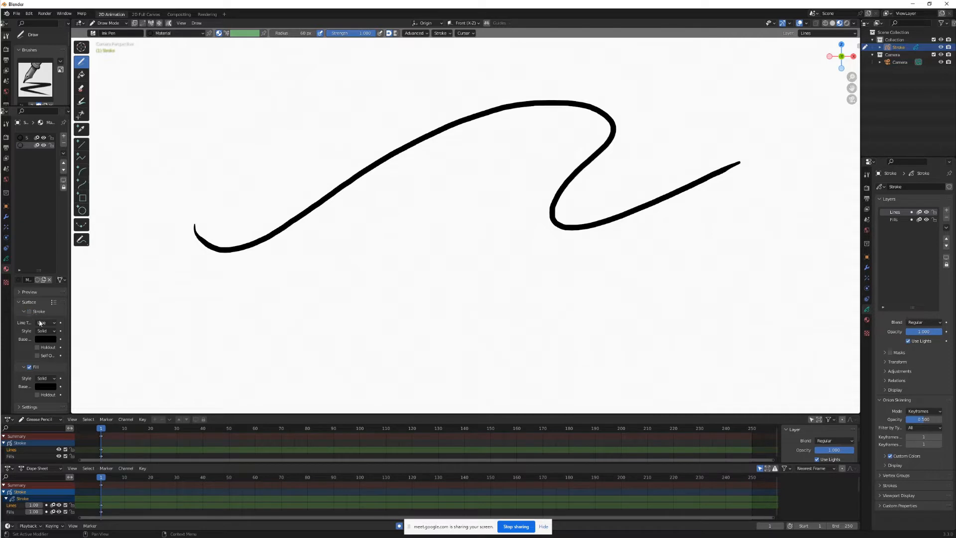
click(46, 387)
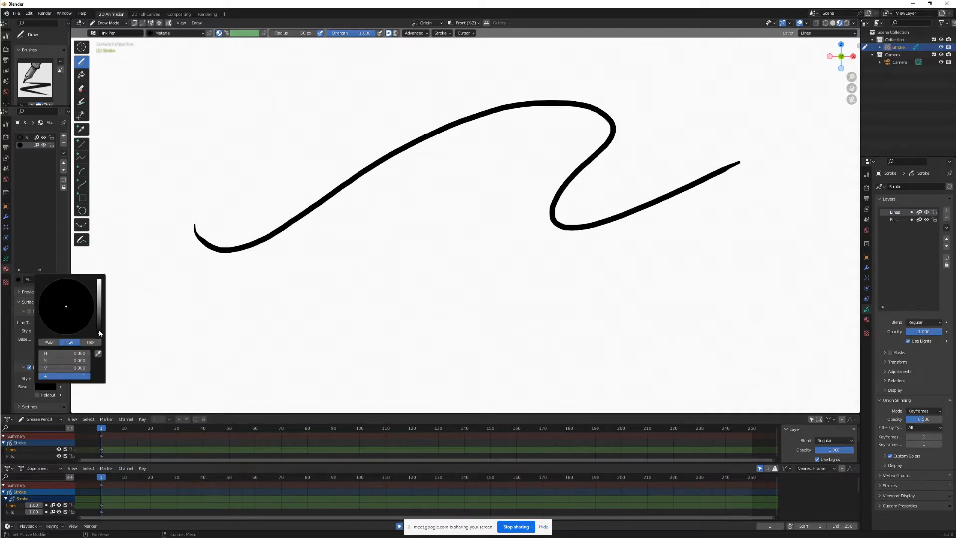
drag(101, 325, 99, 280)
click(66, 327)
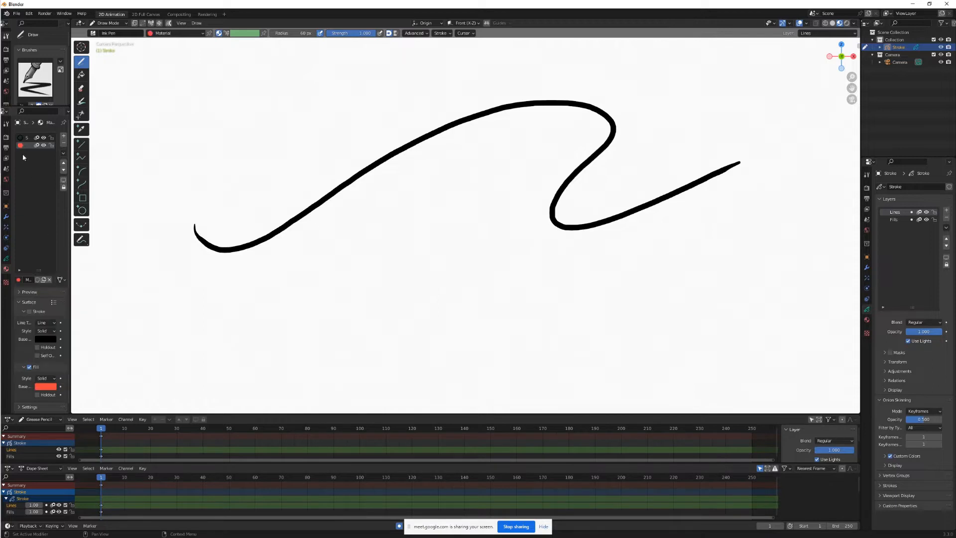
- Add another material slot with a new fill-only material and set its fill base color to light blue
click(63, 135)
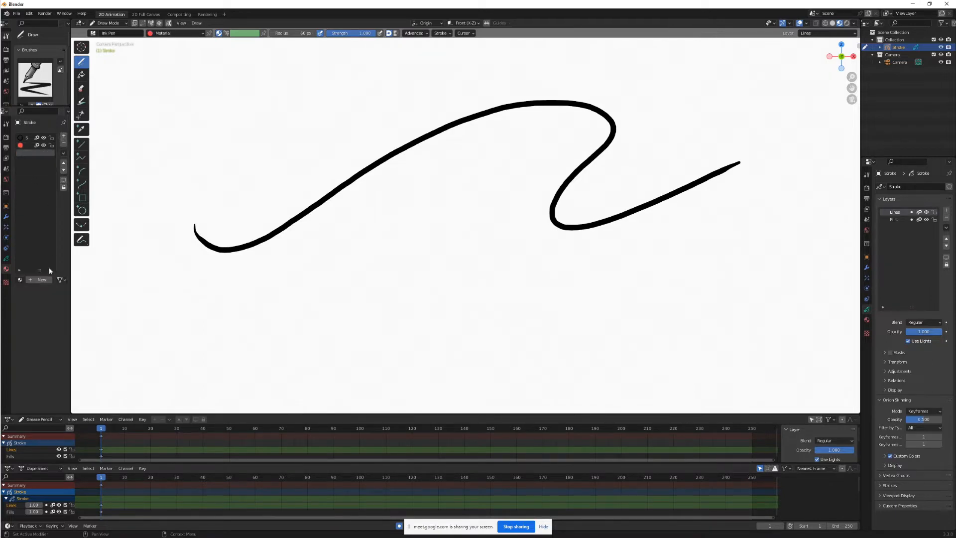
click(46, 280)
click(29, 311)
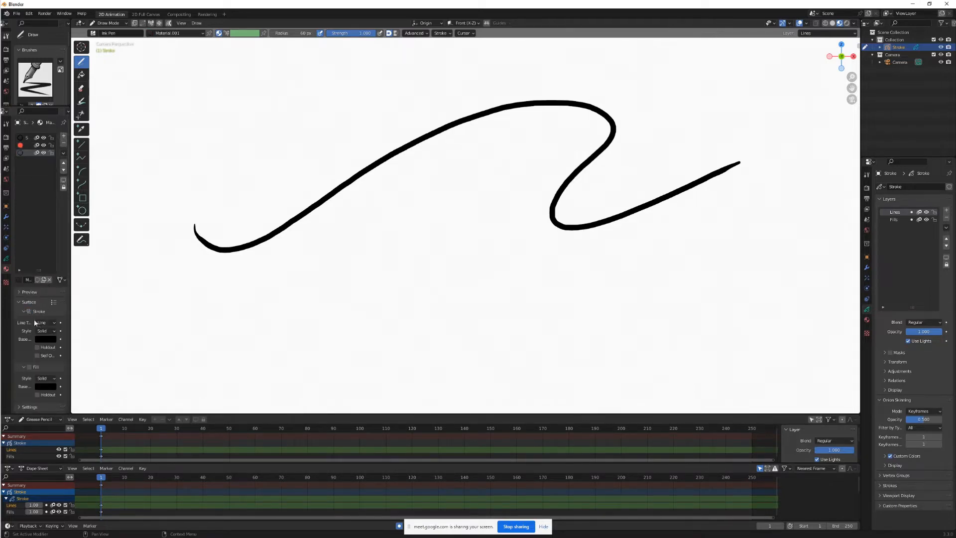
click(29, 367)
click(52, 387)
drag(99, 330, 99, 280)
click(79, 292)
- Widen the slim Properties column to fit the material names, and draw a filled oval below the black stroke with the blue material
drag(71, 167, 114, 166)
double_click(33, 145)
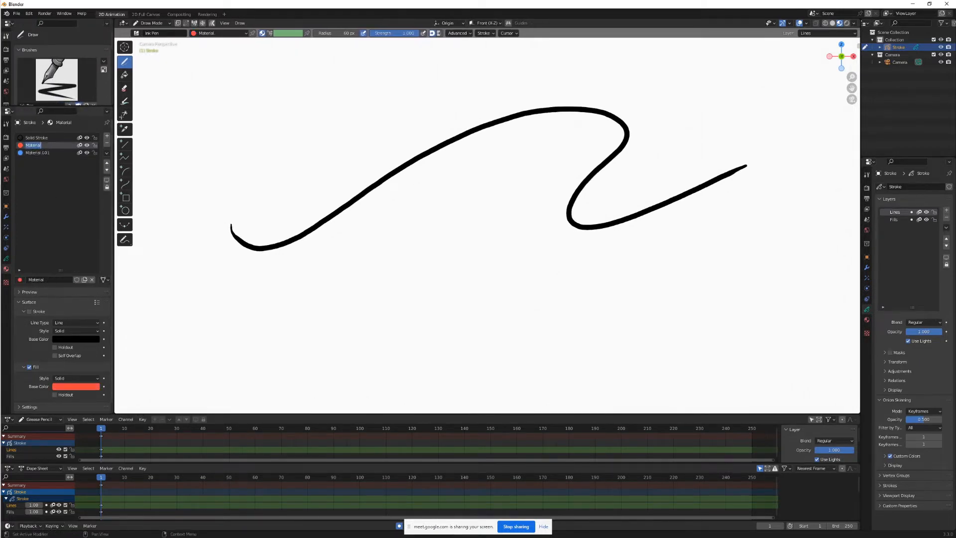
click(35, 153)
click(34, 153)
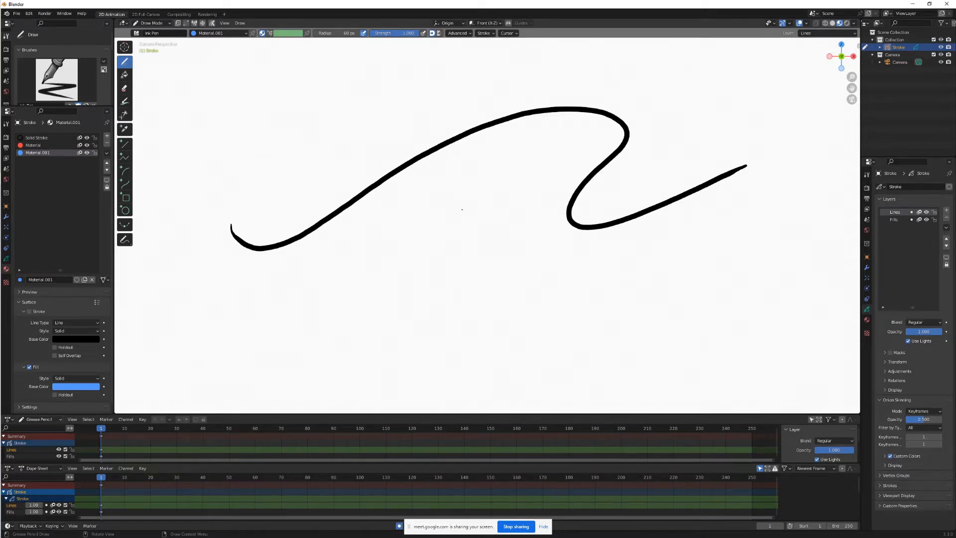
mouse_move(462, 209)
mouse_down()
mouse_move(328, 306)
mouse_move(493, 291)
mouse_move(465, 209)
mouse_up()
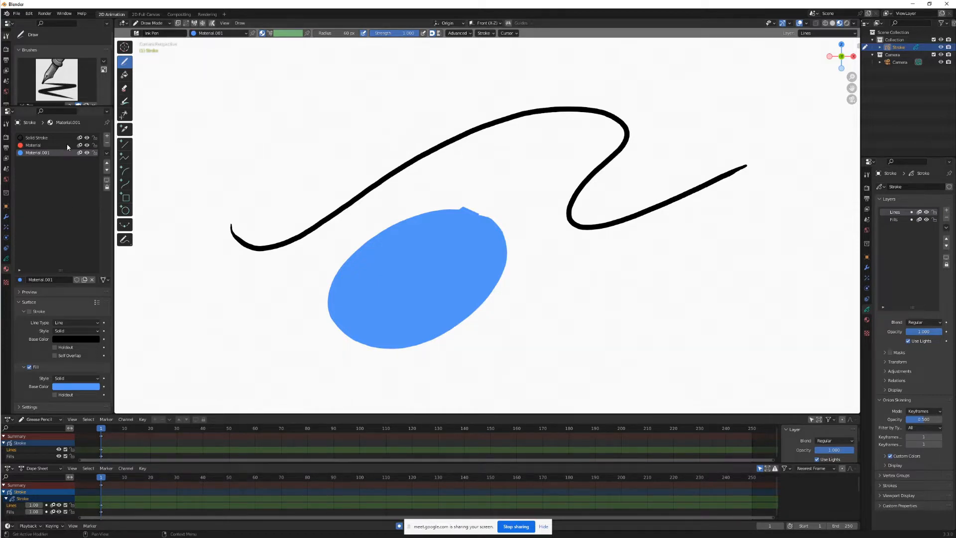
- Add a new material with a bright green stroke base color and draw a wavy line with it above the start of the black stroke
click(106, 135)
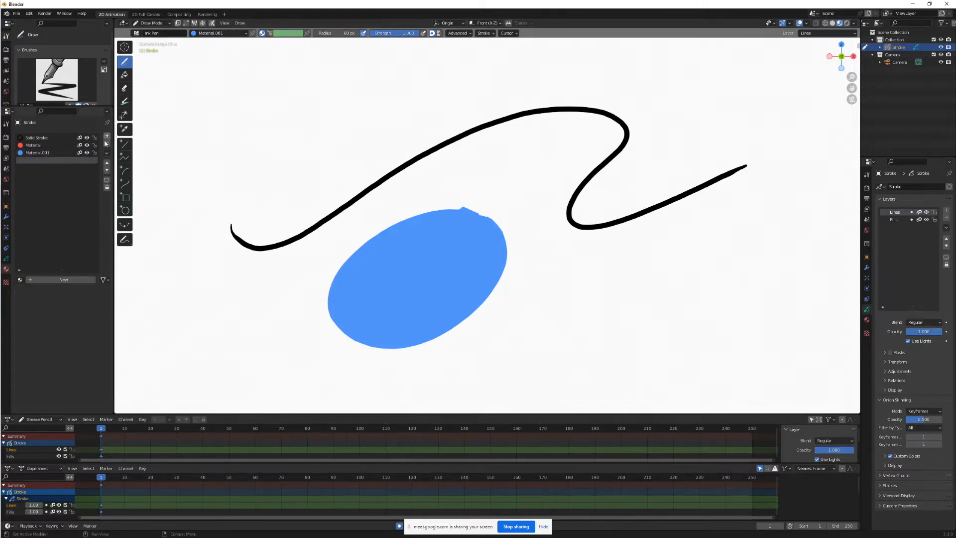
click(68, 280)
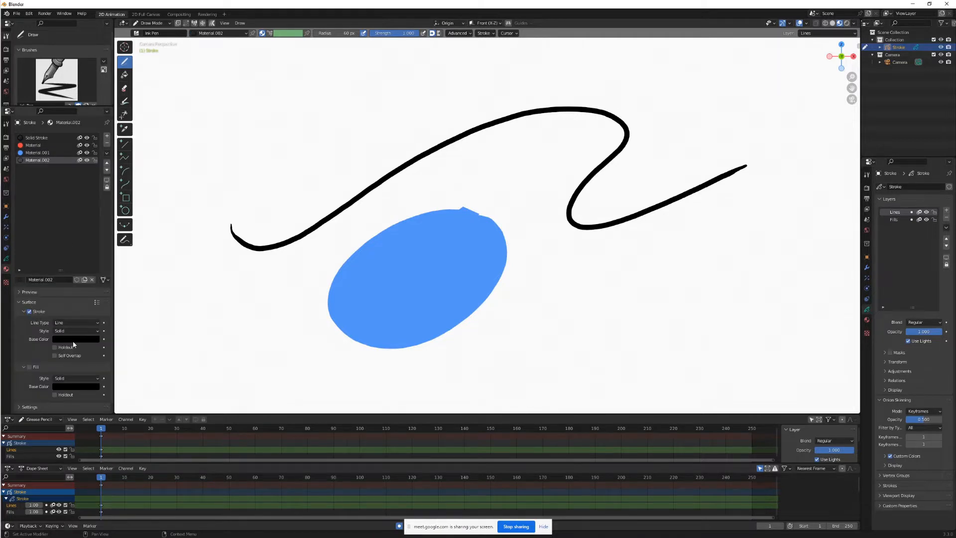
click(88, 338)
drag(119, 283, 116, 232)
click(68, 253)
mouse_move(180, 177)
mouse_down()
mouse_move(245, 141)
mouse_move(291, 159)
mouse_move(384, 127)
mouse_move(452, 130)
mouse_up()
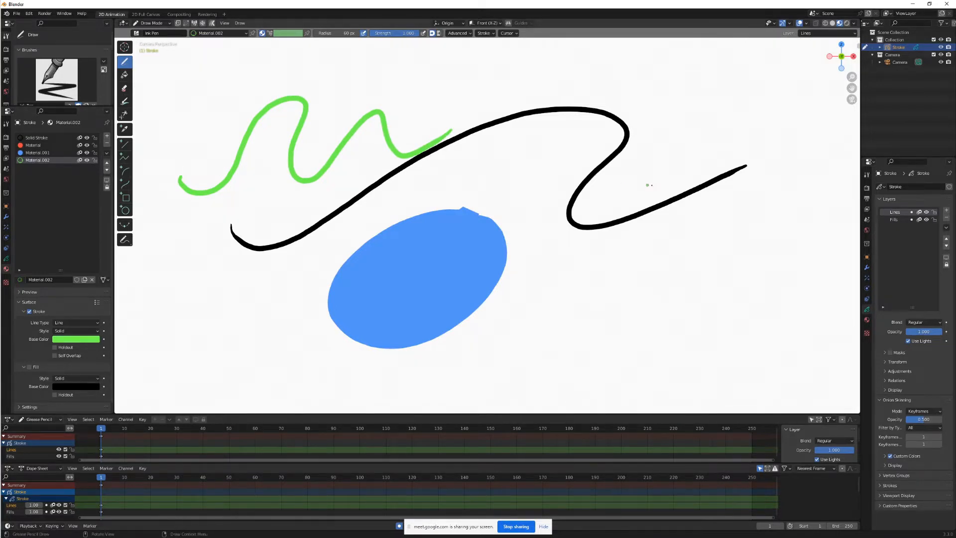
- Change the stroke base color of Material.002 to orange-red and draw a short squiggle with it over the rising part of the black stroke
click(83, 342)
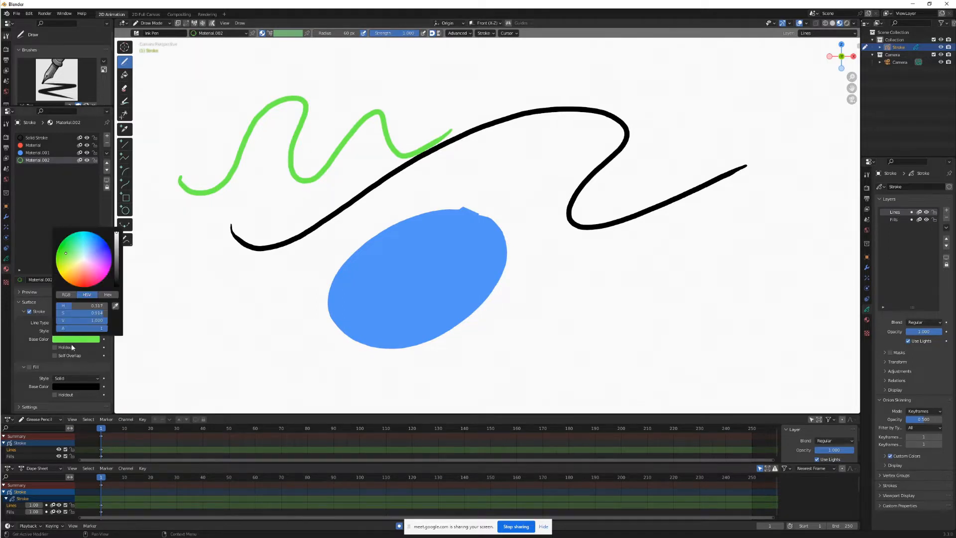
click(82, 280)
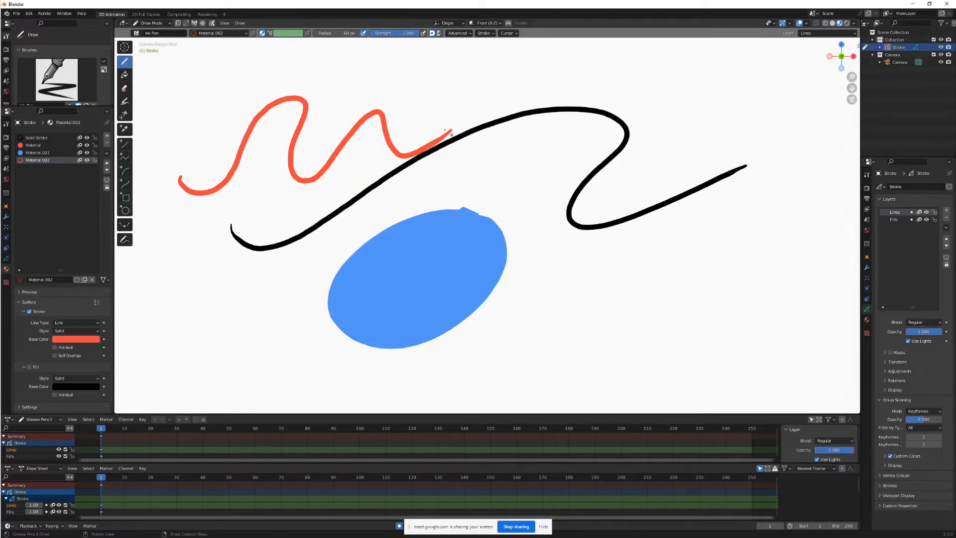
mouse_move(447, 119)
mouse_down()
mouse_move(462, 153)
mouse_move(507, 136)
mouse_up()
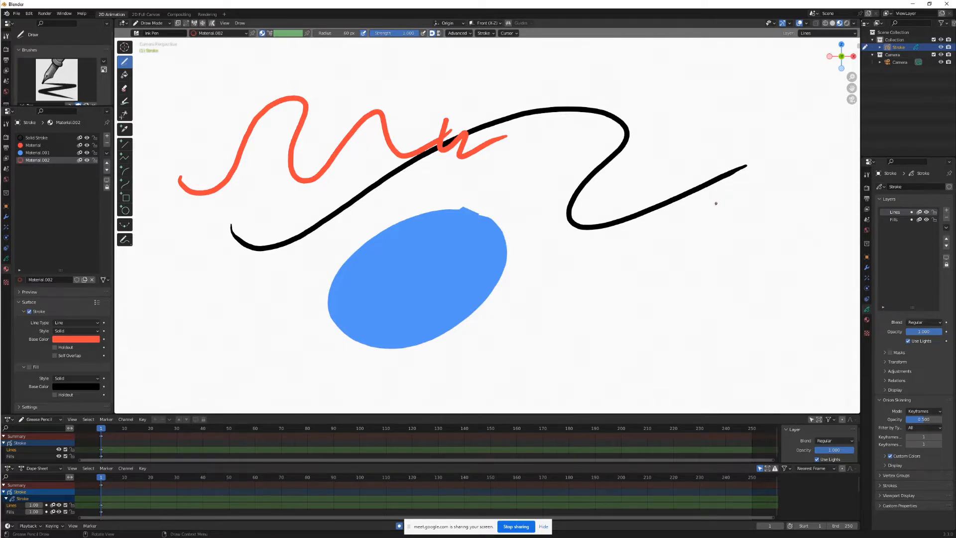
- Try the Eraser Soft brush on the red wavy line and the Eraser Stroke brush across all strokes, and undo the erasing
click(124, 88)
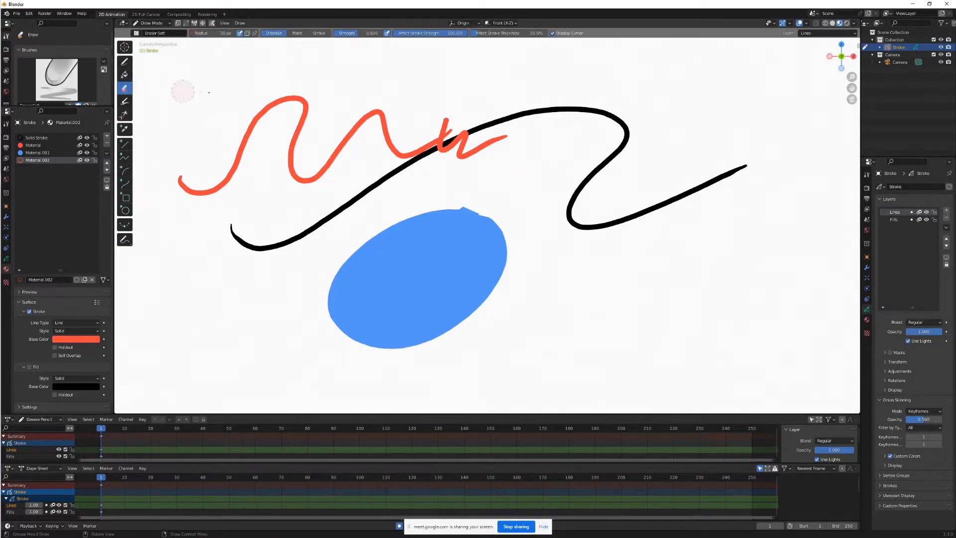
mouse_move(299, 97)
mouse_down()
mouse_move(313, 104)
mouse_move(327, 163)
mouse_up()
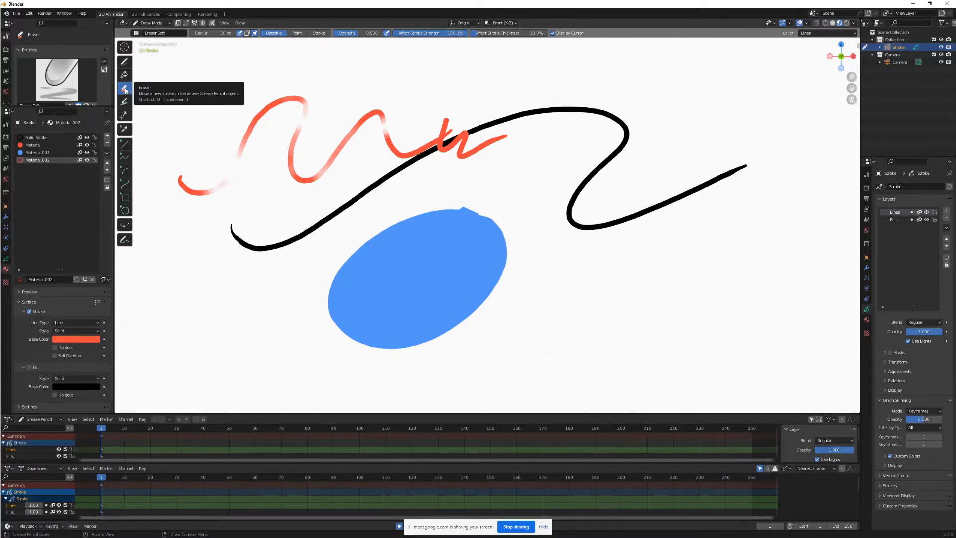
click(77, 93)
click(123, 122)
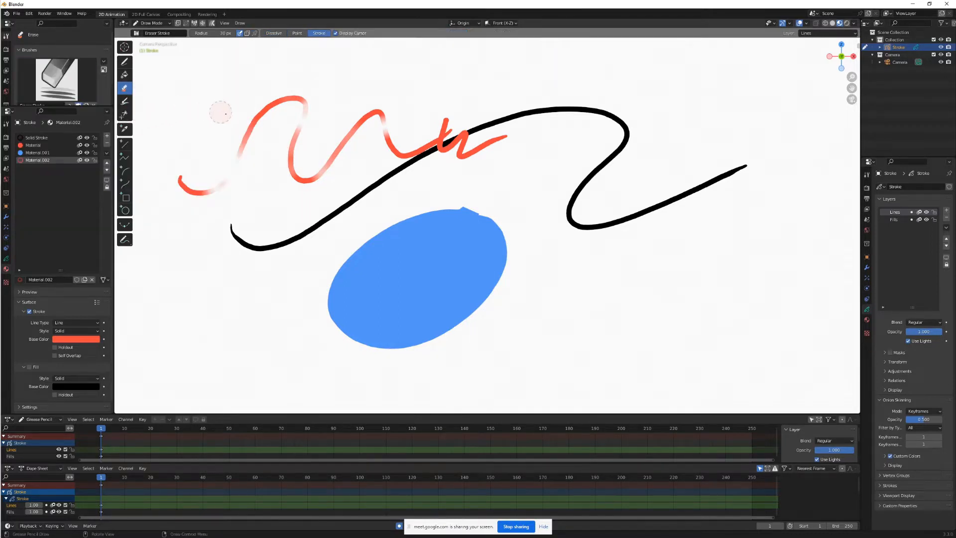
mouse_move(221, 112)
mouse_down()
mouse_move(225, 155)
mouse_move(355, 133)
mouse_up()
key(ctrl+z)
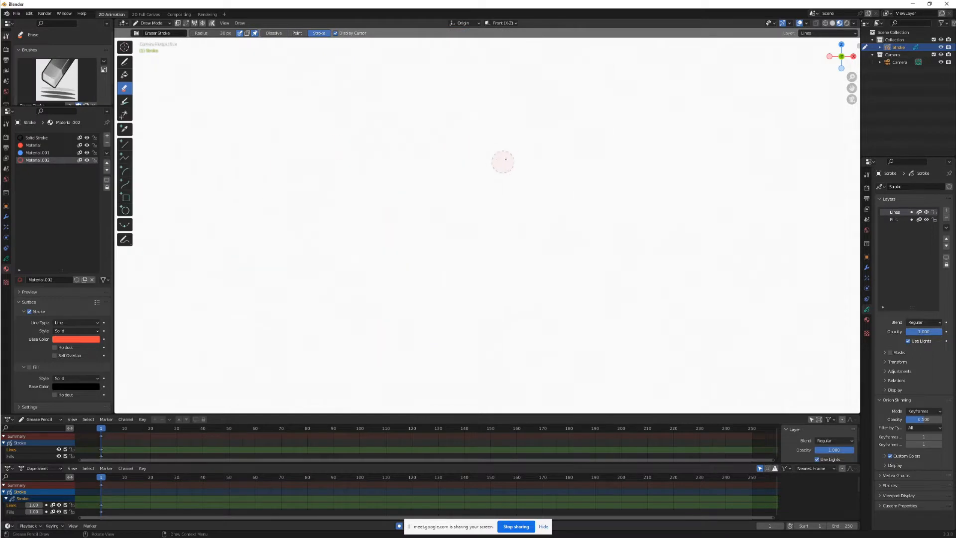
key(ctrl+z)
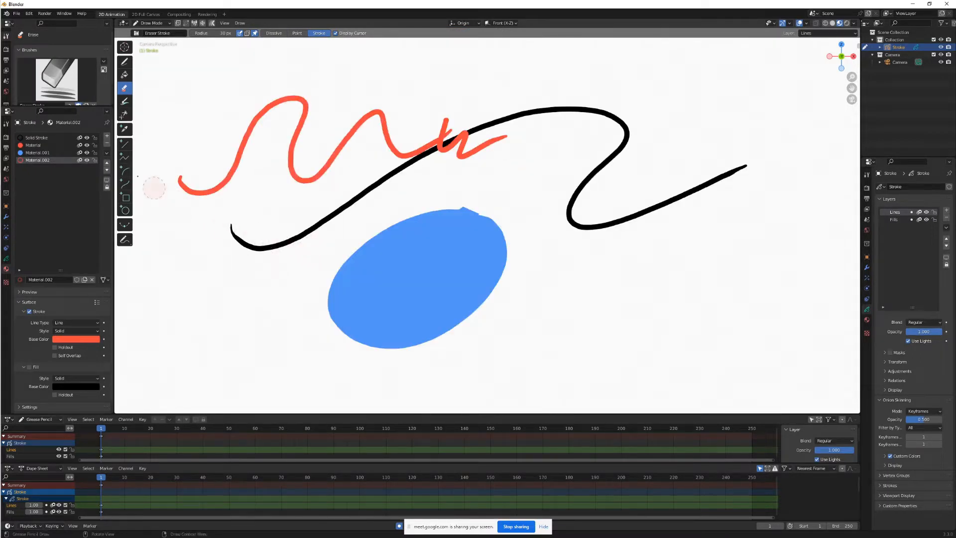
- Erase parts of the red wavy line's first peak with the Eraser Soft and Eraser Point brushes
click(75, 89)
click(104, 123)
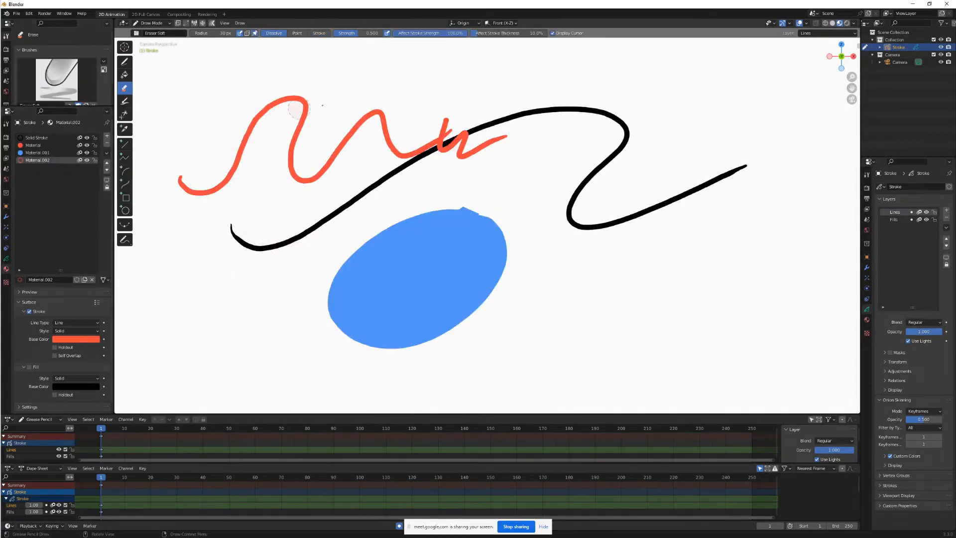
mouse_move(297, 118)
mouse_down()
mouse_move(312, 118)
mouse_move(298, 145)
mouse_up()
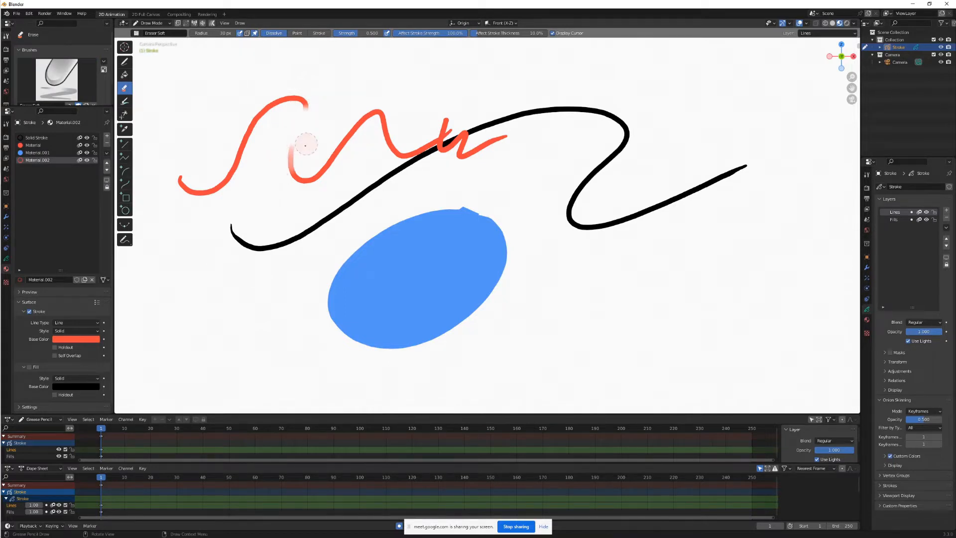
click(67, 94)
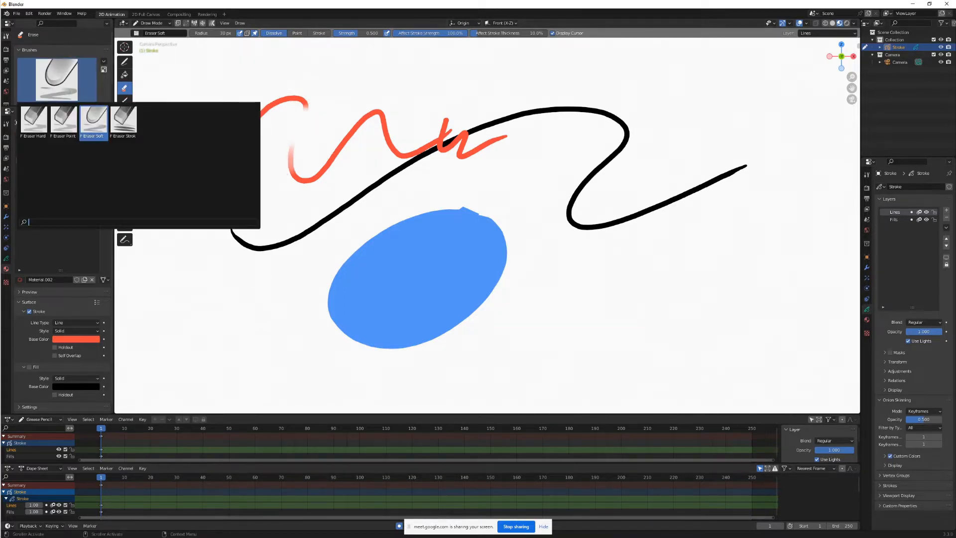
click(65, 125)
drag(249, 135, 301, 89)
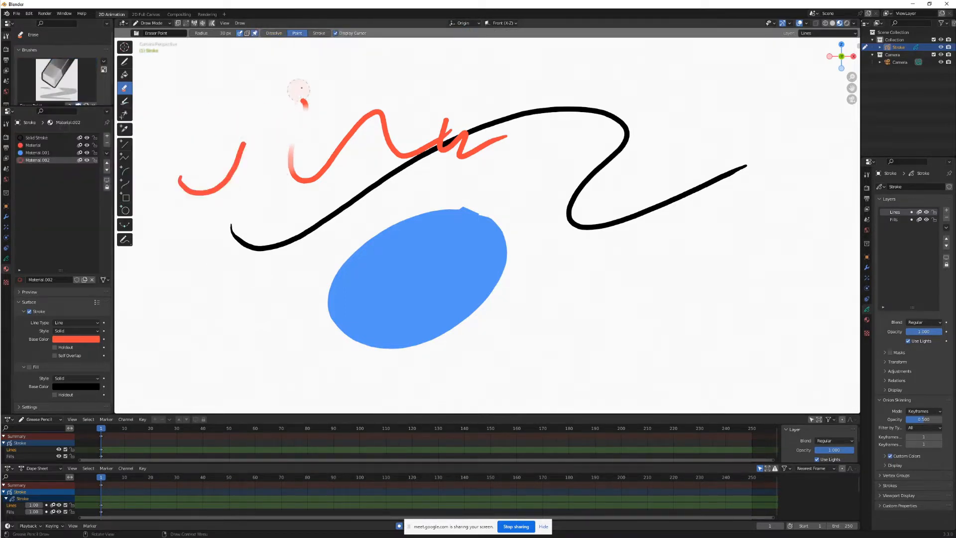
- Erase more of the red line's beginning with the Eraser Hard brush, and remove all remaining strokes with the Eraser Stroke brush
click(65, 93)
click(47, 127)
drag(255, 155, 207, 188)
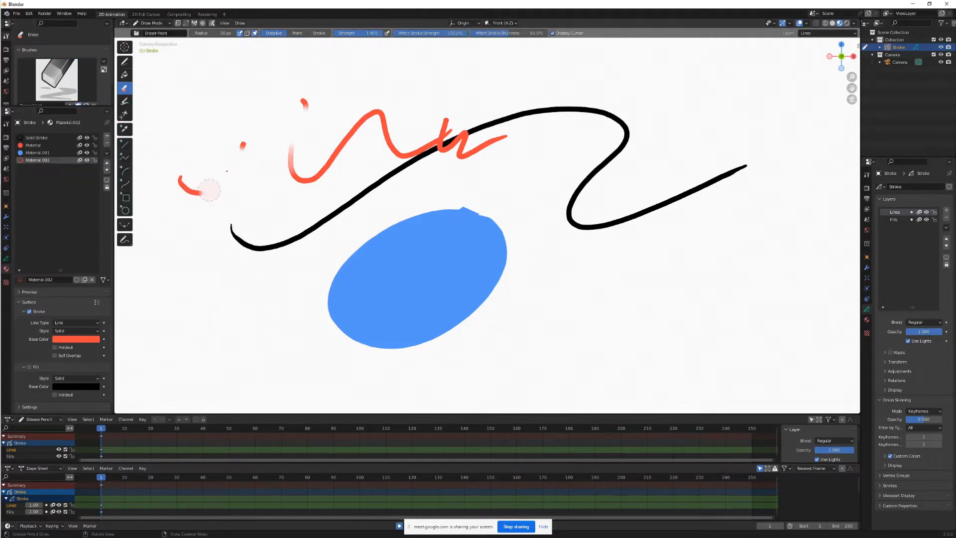
click(89, 86)
click(123, 119)
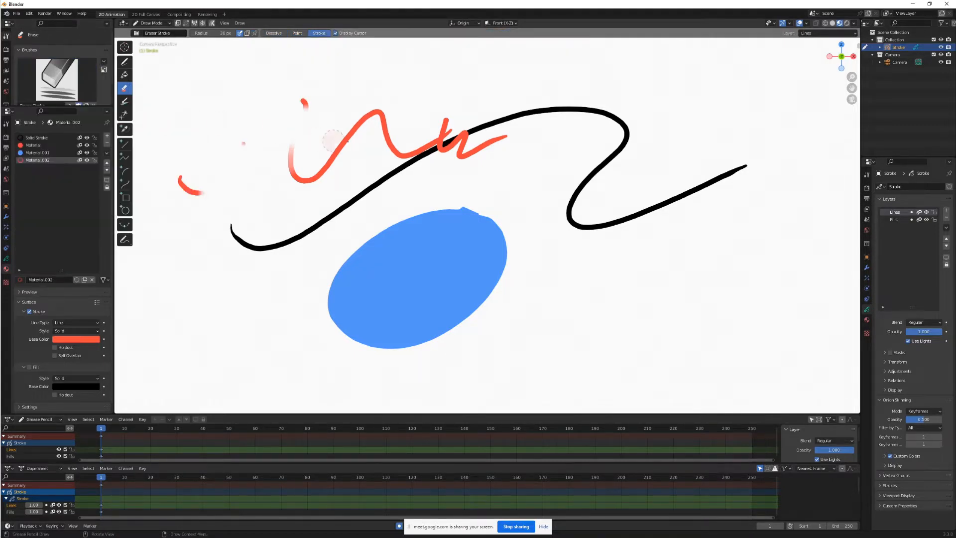
mouse_move(331, 141)
mouse_down()
mouse_move(379, 122)
mouse_move(293, 130)
mouse_move(434, 106)
mouse_move(435, 228)
mouse_up()
- Draw a wavy black line with the Solid Stroke material and cross it with a diagonal and a looping stroke in red Material.002
click(124, 61)
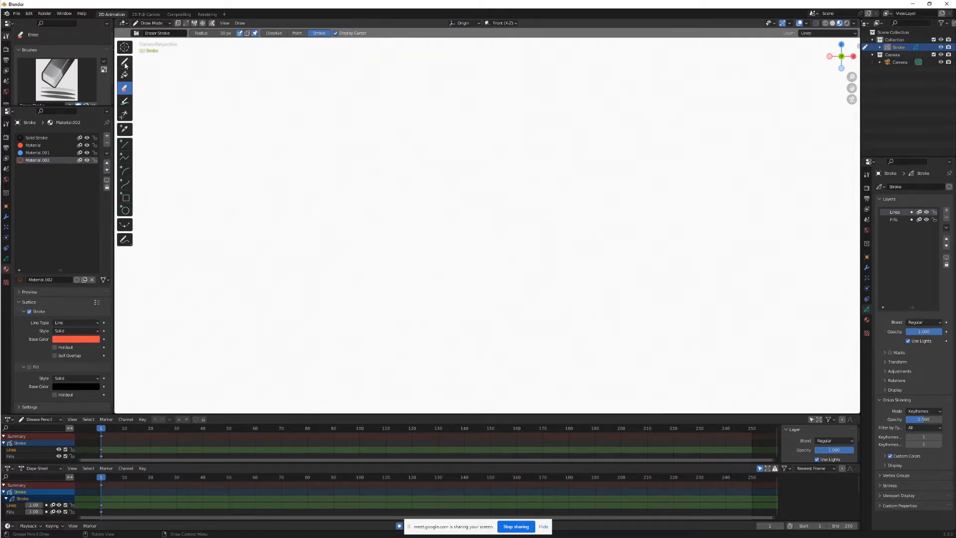
click(37, 138)
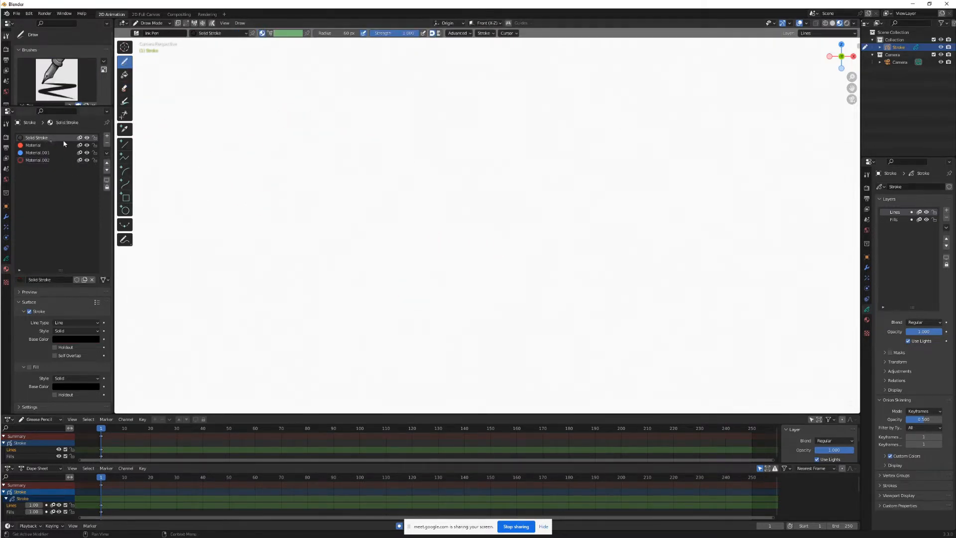
mouse_move(205, 251)
mouse_down()
mouse_move(425, 145)
mouse_move(596, 177)
mouse_up()
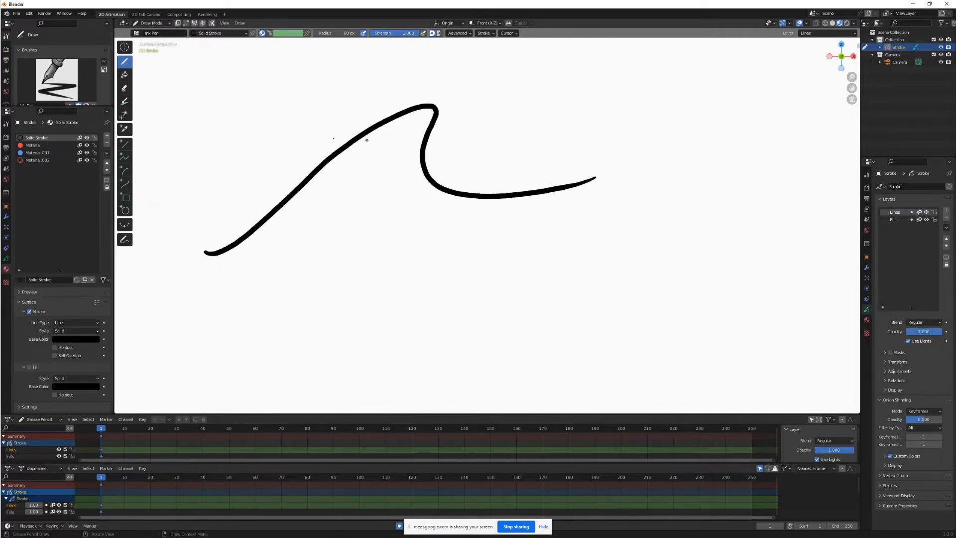
click(37, 159)
mouse_move(236, 80)
mouse_down()
mouse_move(263, 147)
mouse_move(478, 288)
mouse_up()
mouse_move(333, 101)
mouse_down()
mouse_move(281, 297)
mouse_move(212, 212)
mouse_move(462, 223)
mouse_up()
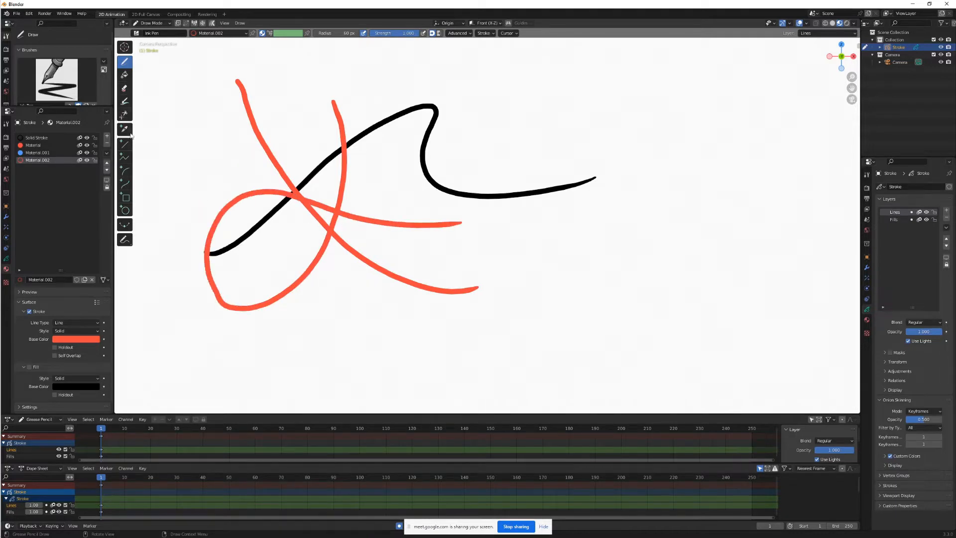
- Trim the red strokes at their intersections with the Cutter tool, removing an inner segment, both upper ends and the diagonal's lower tail
click(125, 114)
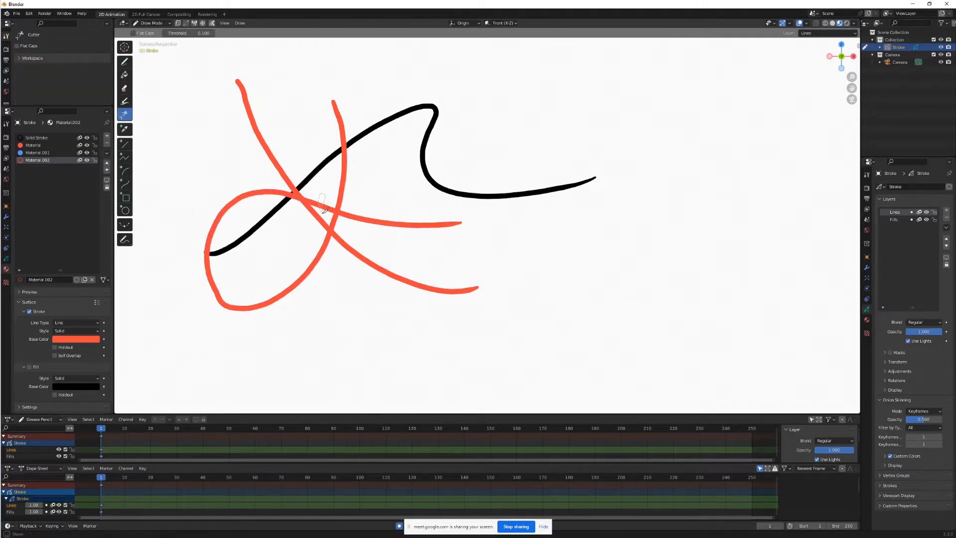
drag(322, 203, 345, 175)
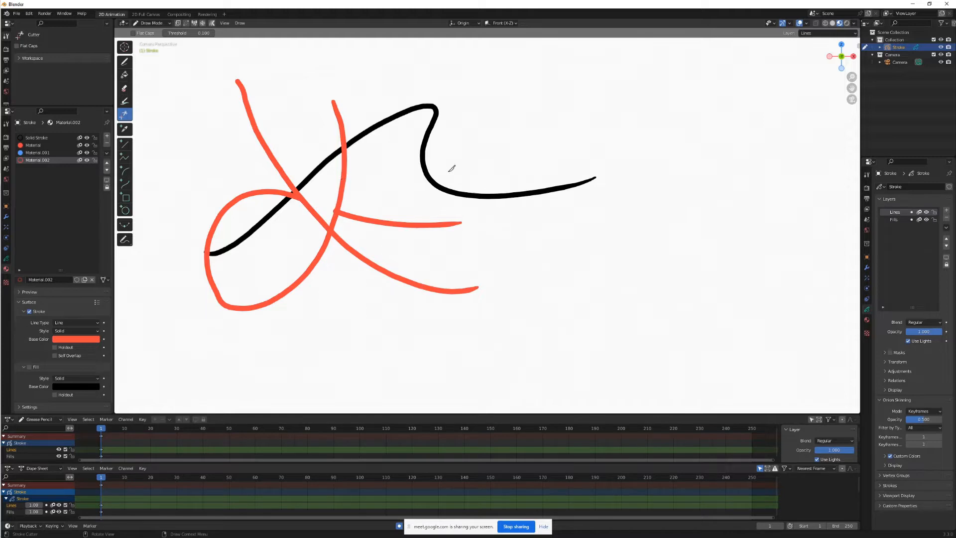
mouse_move(344, 113)
mouse_down()
mouse_move(334, 108)
mouse_move(374, 100)
mouse_up()
drag(274, 131, 253, 135)
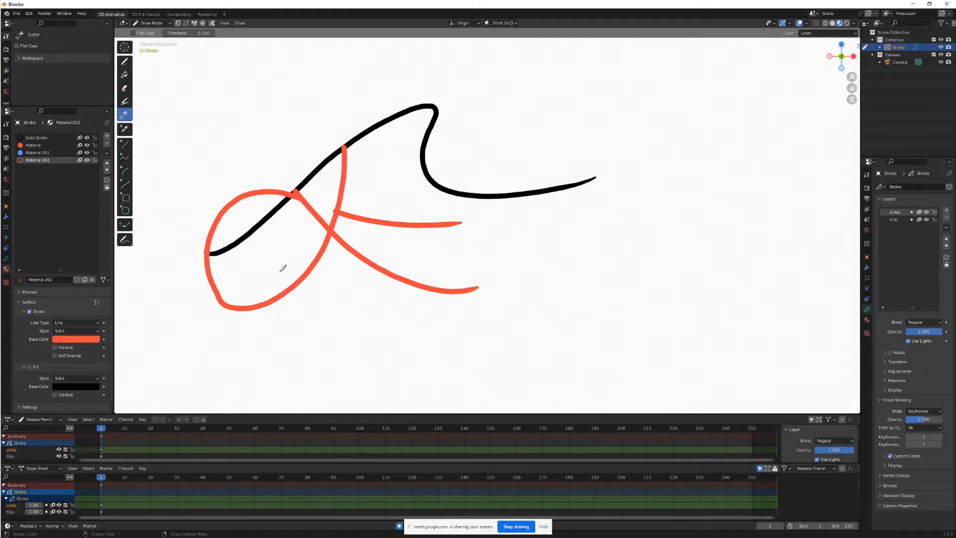
drag(409, 268, 379, 282)
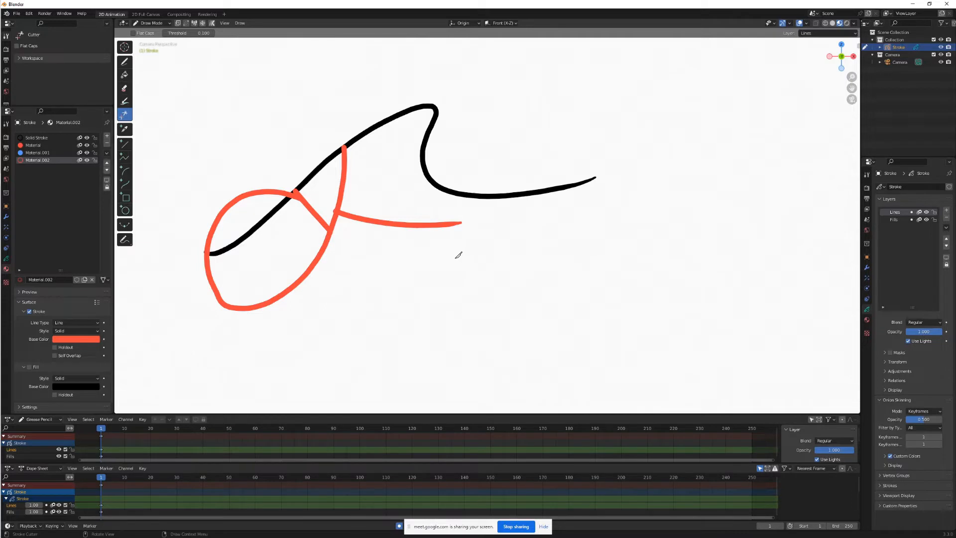
- Undo the last cuts on the red diagonal and clear all strokes from the canvas with the Eraser Stroke brush
click(124, 61)
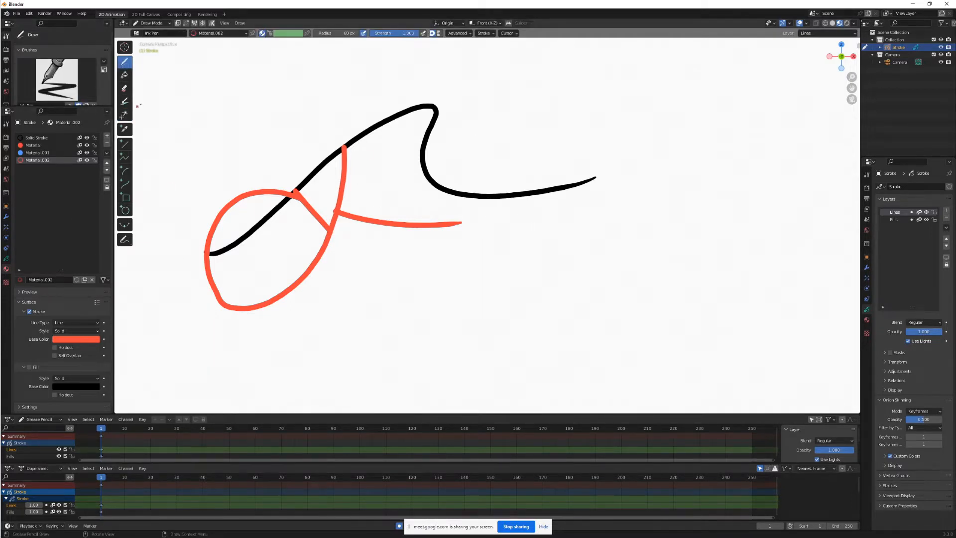
mouse_move(478, 287)
mouse_down()
mouse_move(326, 221)
mouse_move(236, 80)
mouse_up()
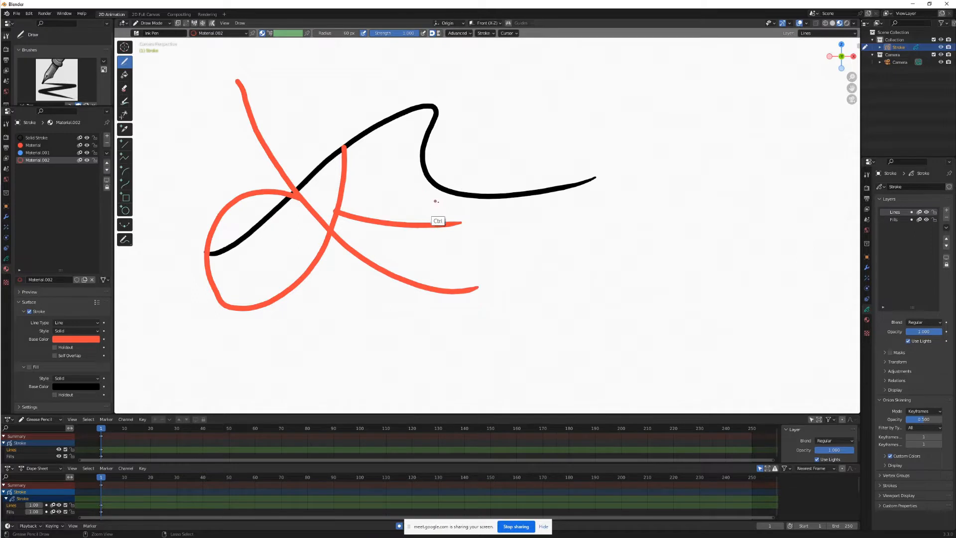
click(124, 88)
drag(307, 139, 431, 155)
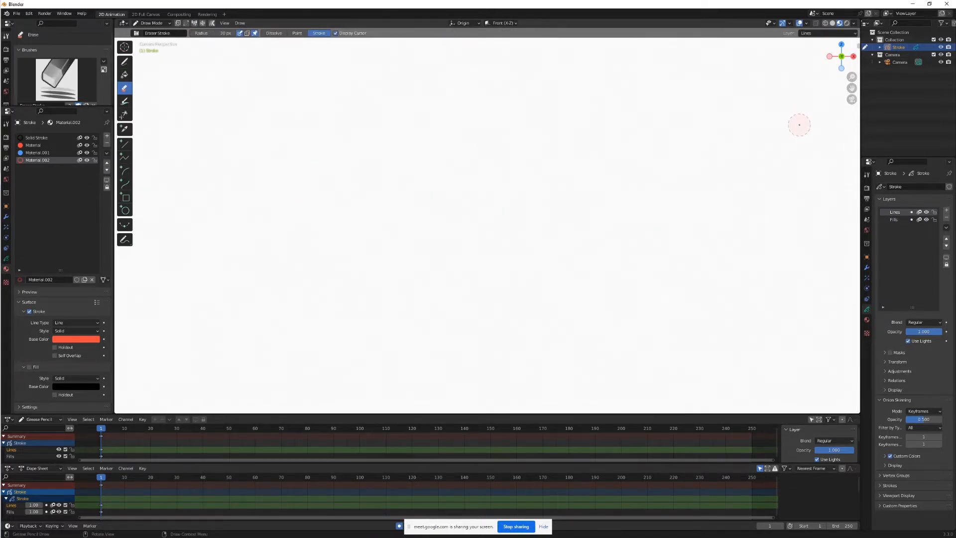
- Draw two facing red brackets, and add two thicker red strokes beside and above them with a larger brush radius
click(125, 61)
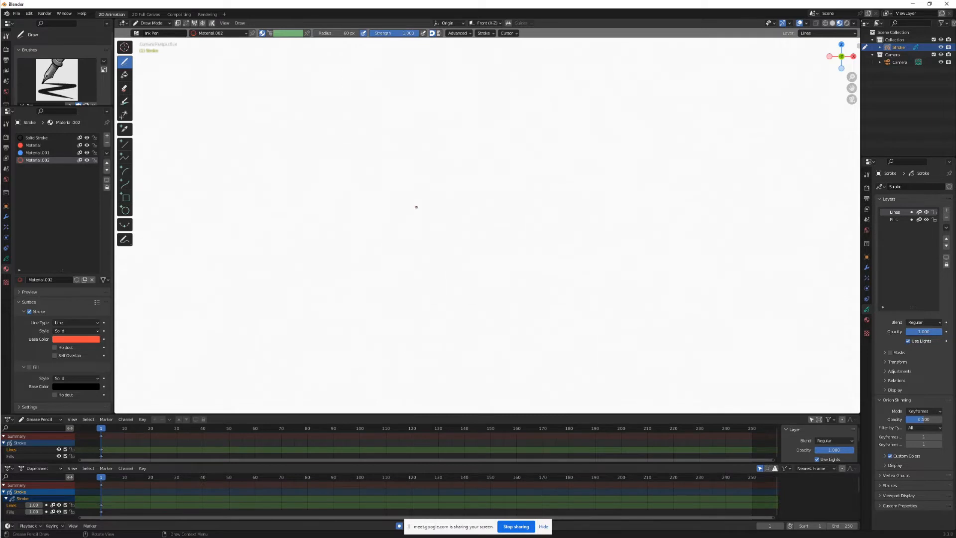
mouse_move(463, 181)
mouse_down()
mouse_move(494, 241)
mouse_move(458, 251)
mouse_up()
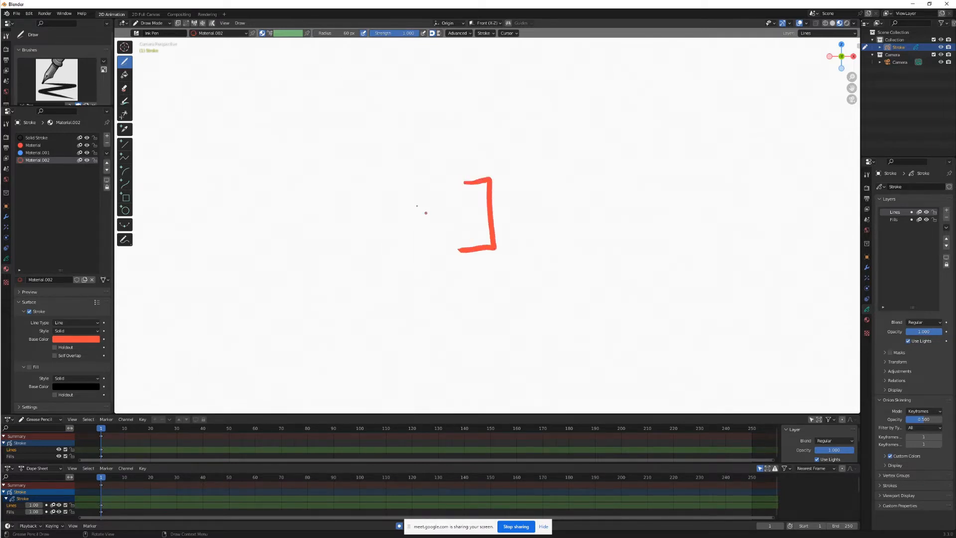
drag(411, 182, 423, 249)
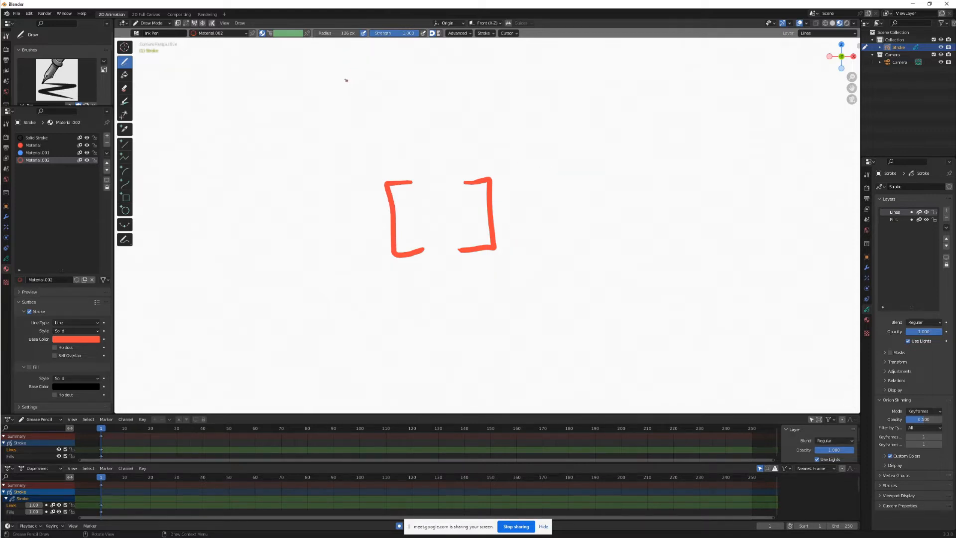
drag(346, 74, 305, 245)
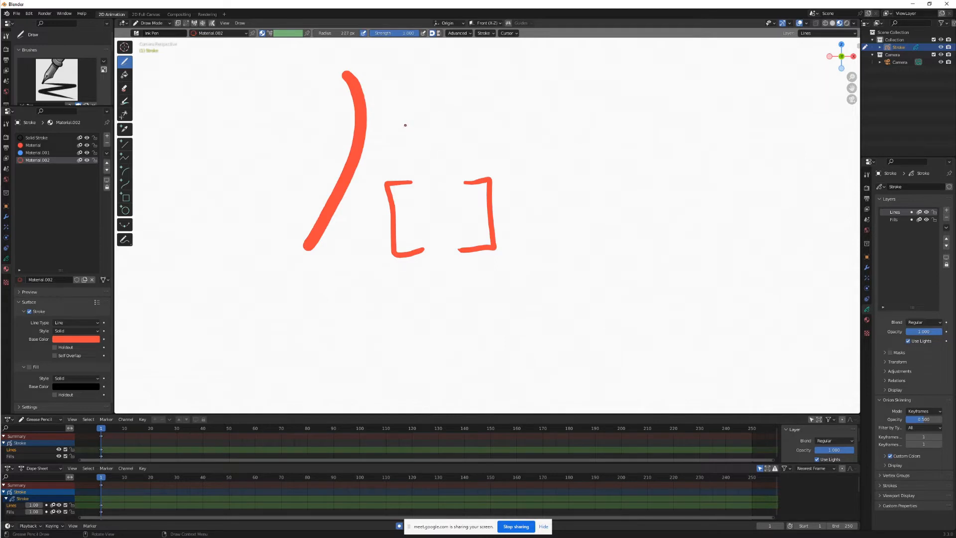
mouse_move(405, 125)
mouse_down()
mouse_move(528, 120)
mouse_move(548, 135)
mouse_up()
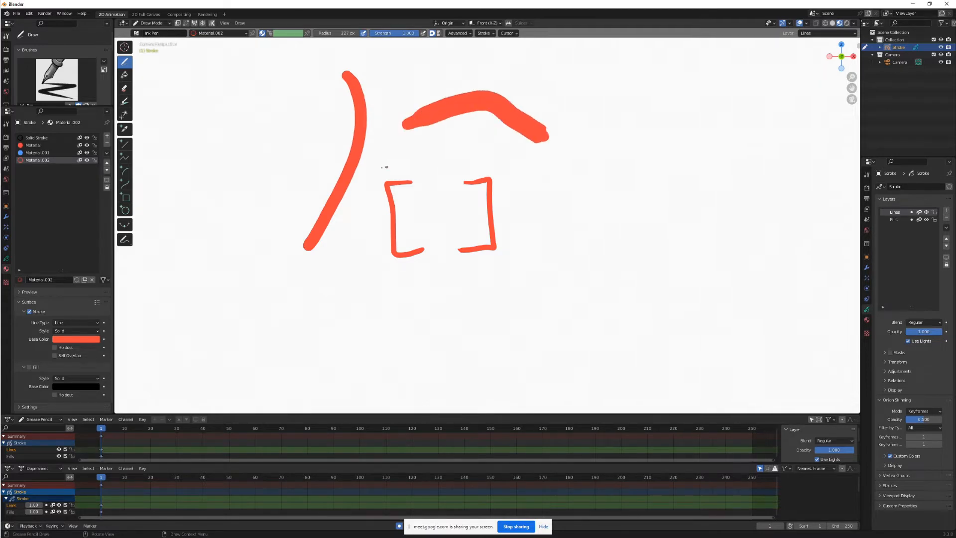
- With the Solid Stroke material, draw a very thick black oval over the first bracket and a thin three-sided box with a 43 px radius
click(36, 137)
mouse_move(422, 164)
mouse_down()
mouse_move(427, 274)
mouse_move(429, 179)
mouse_up()
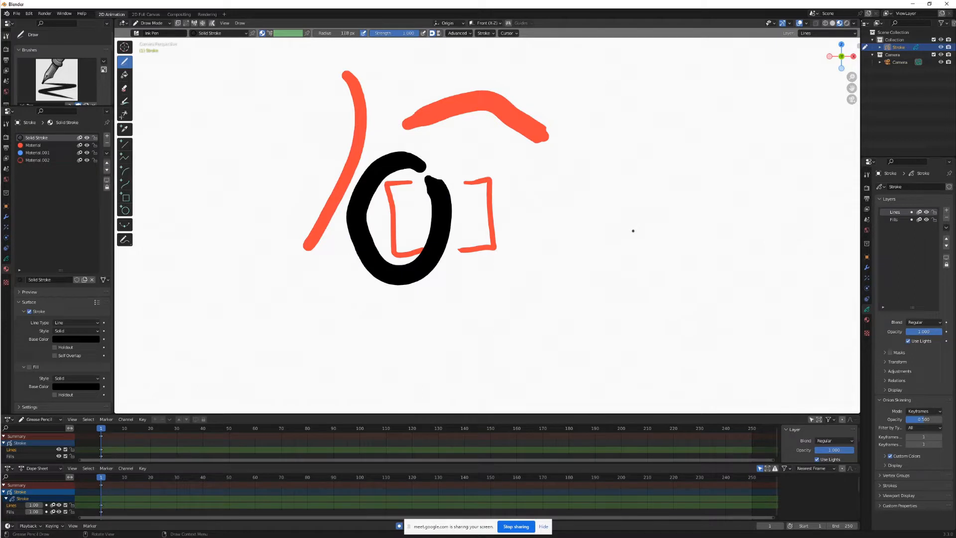
mouse_move(626, 211)
mouse_down()
mouse_move(580, 284)
mouse_move(684, 299)
mouse_up()
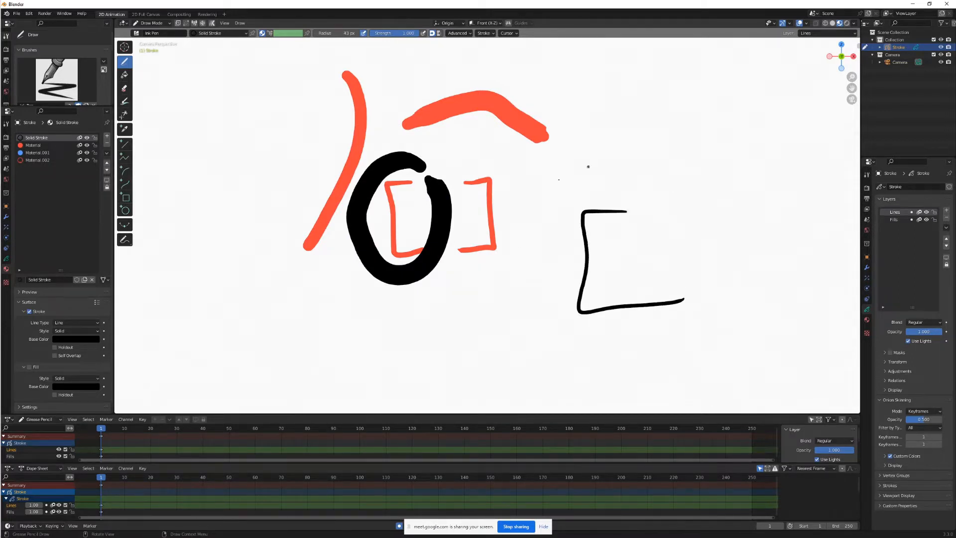
- Undo all the black and red strokes until the canvas is empty
key(ctrl+z)
key(ctrl+z)
key(ctrl+z)
key(ctrl+z)
key(ctrl+z)
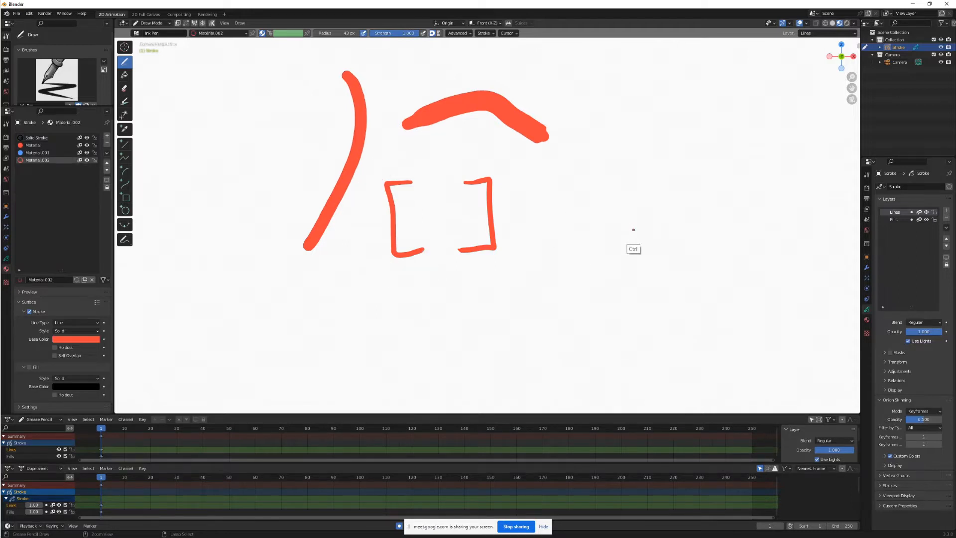
key(ctrl+z)
key(ctrl+z)
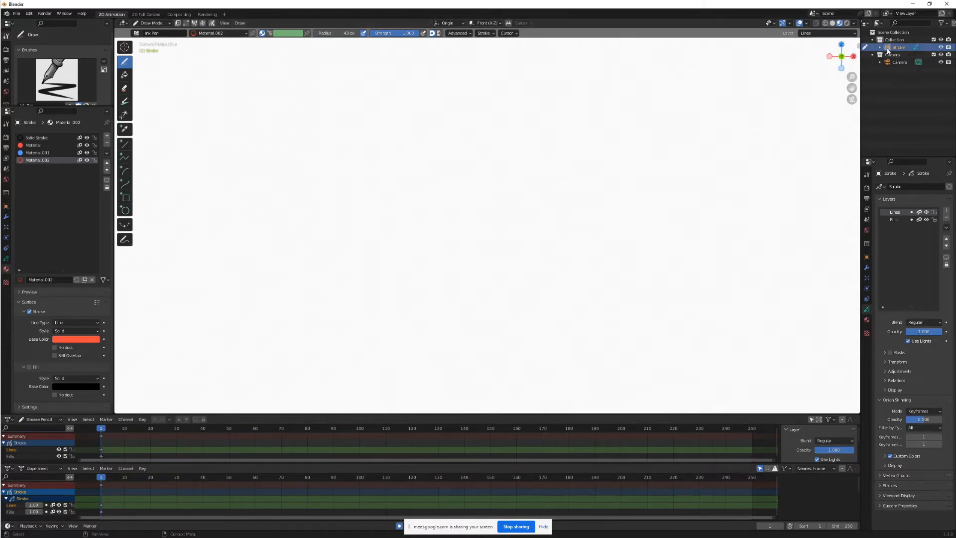
- Switch the Stroke object from Draw Mode to Object Mode
click(167, 25)
click(164, 35)
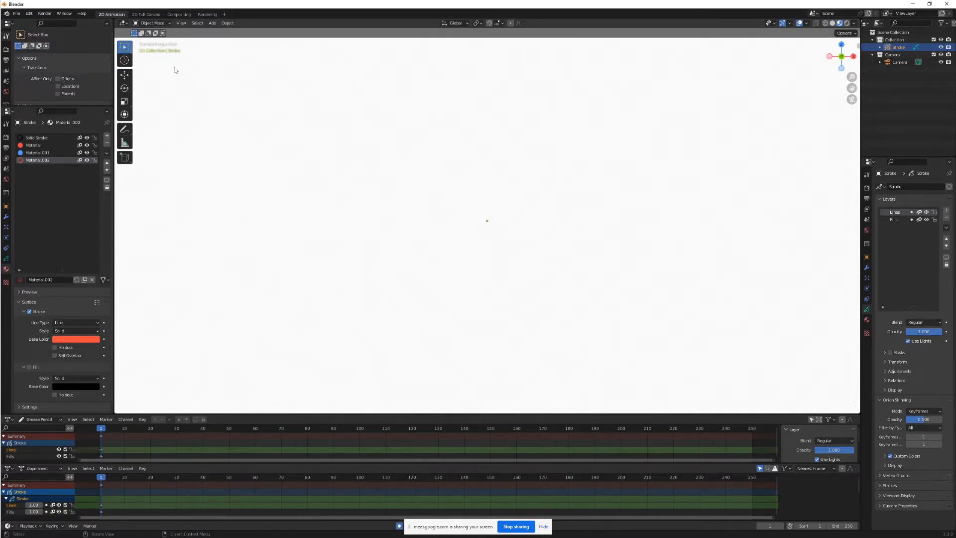
- Add a blank Grease Pencil object to the scene while in Object Mode
click(213, 23)
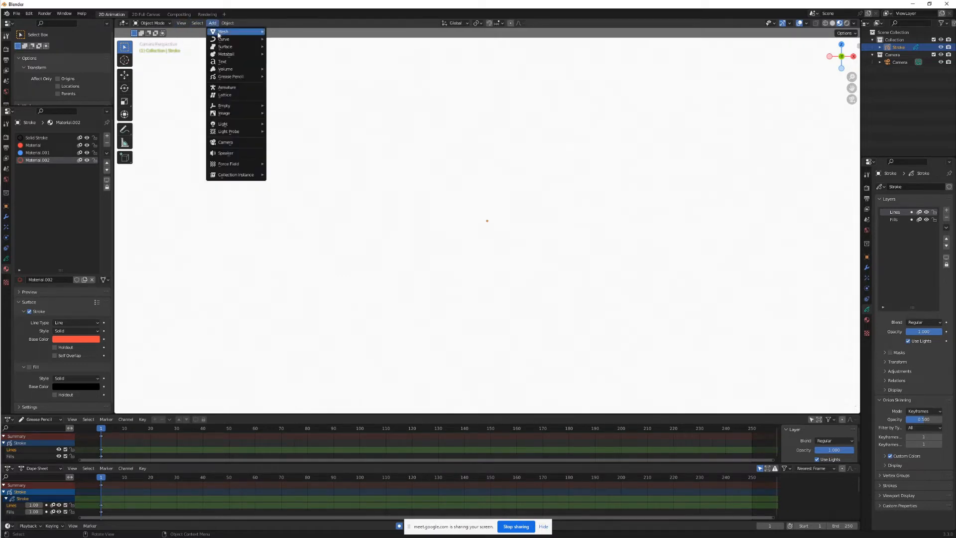
click(150, 23)
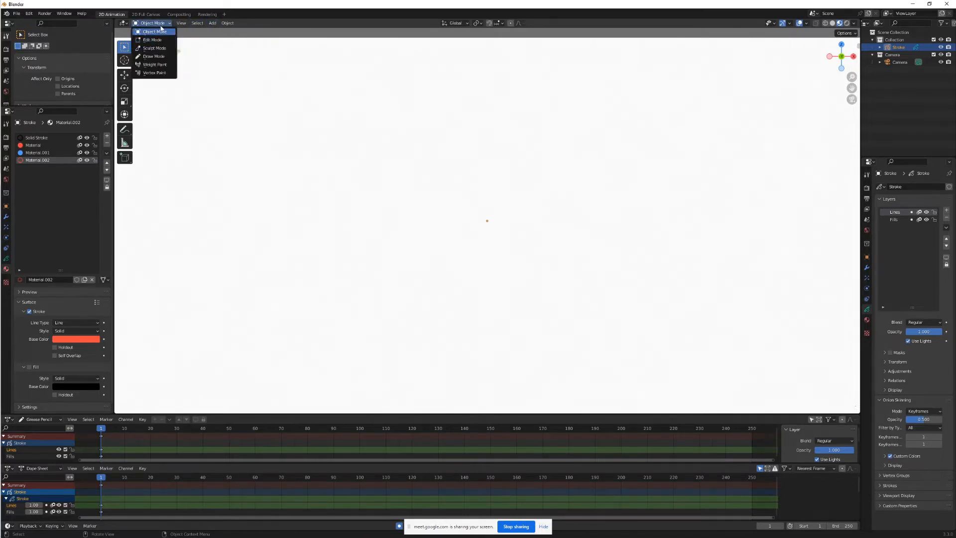
click(159, 33)
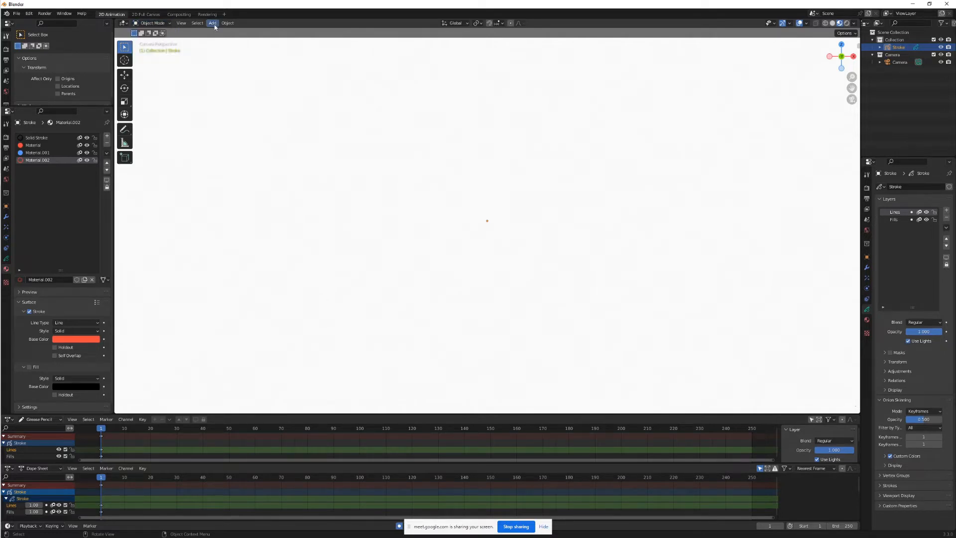
click(214, 23)
mouse_move(239, 76)
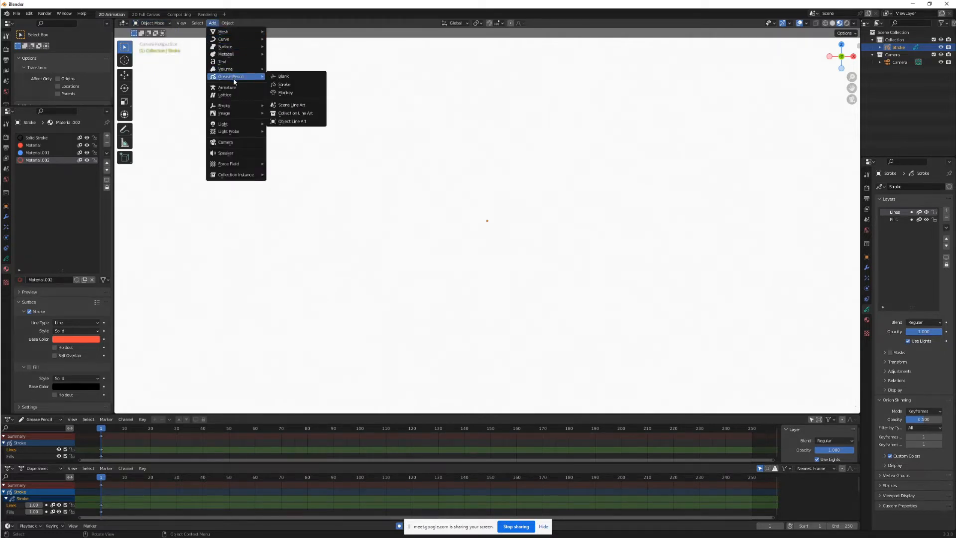
click(286, 77)
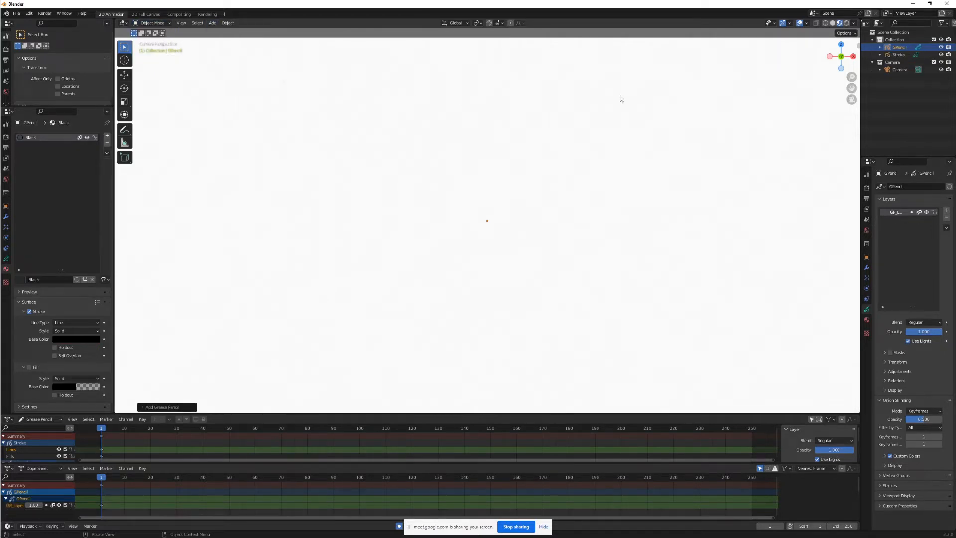
- Rename the new blank Grease Pencil object to karakter
double_click(900, 47)
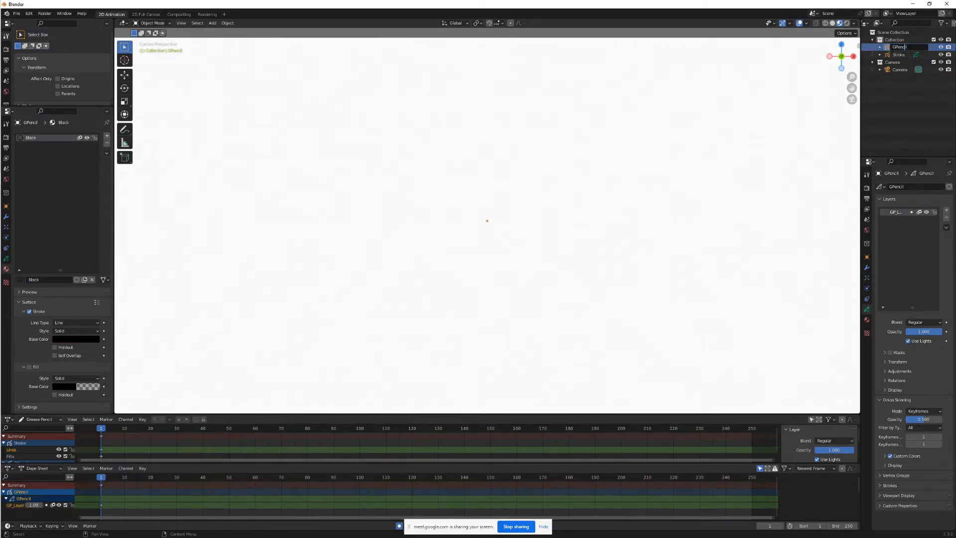
key(BackSpace)
key(BackSpace)
key(BackSpace)
key(BackSpace)
key(BackSpace)
key(BackSpace)
text(karakter)
key(Return)
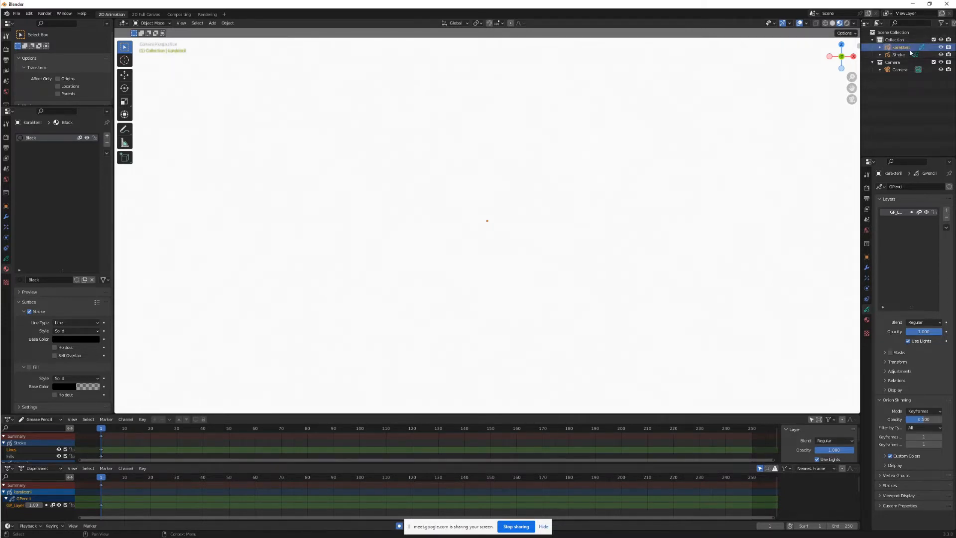
double_click(913, 48)
click(909, 49)
key(Return)
click(898, 101)
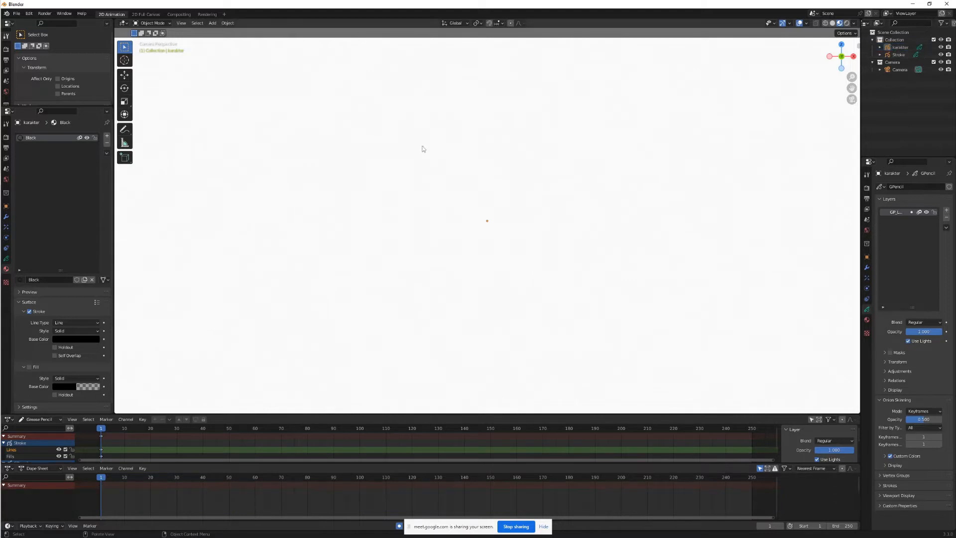
- Add a mesh cube to the scene and view it in perspective from an angle
click(900, 47)
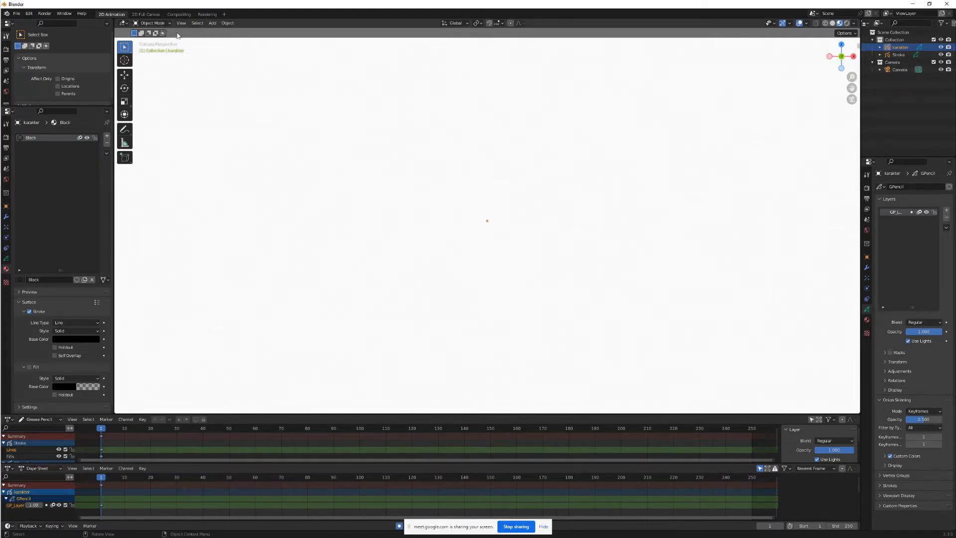
click(214, 23)
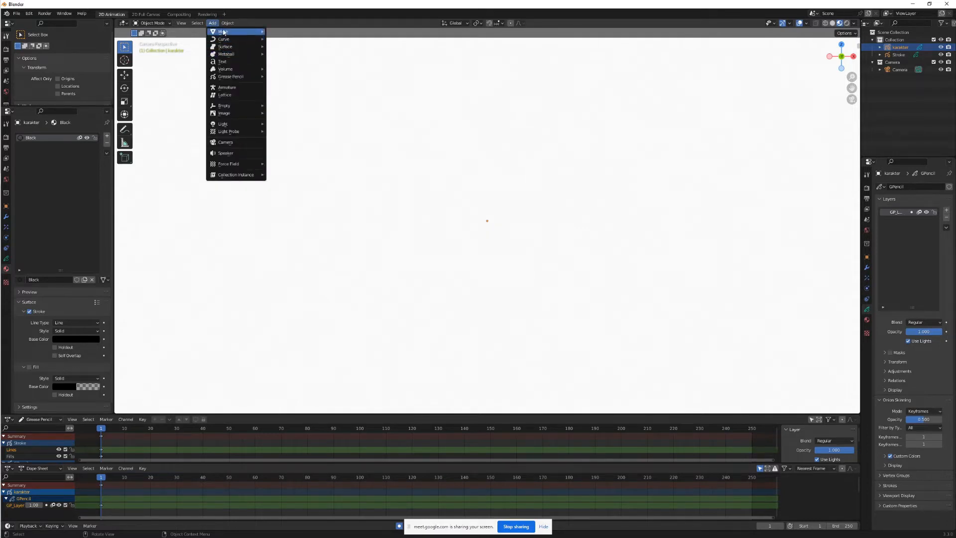
mouse_move(239, 31)
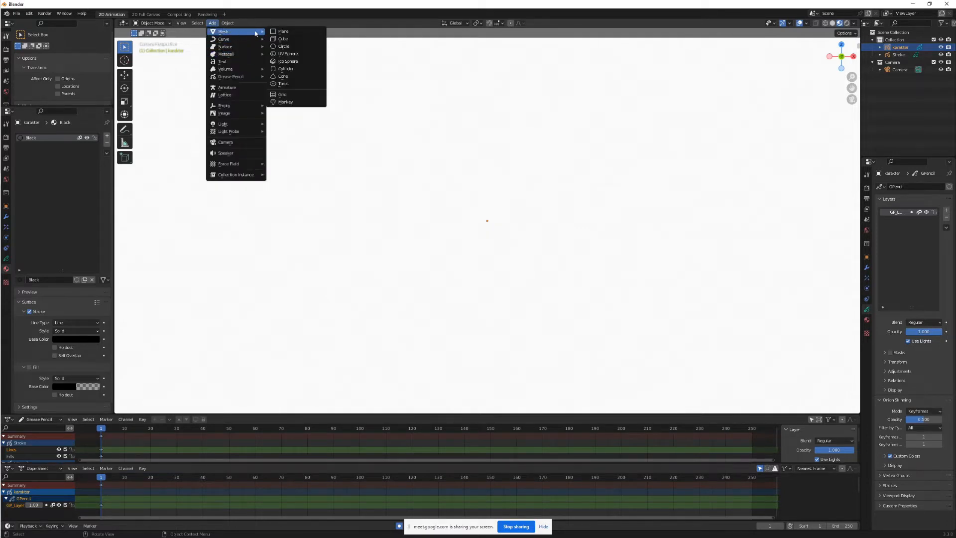
click(297, 39)
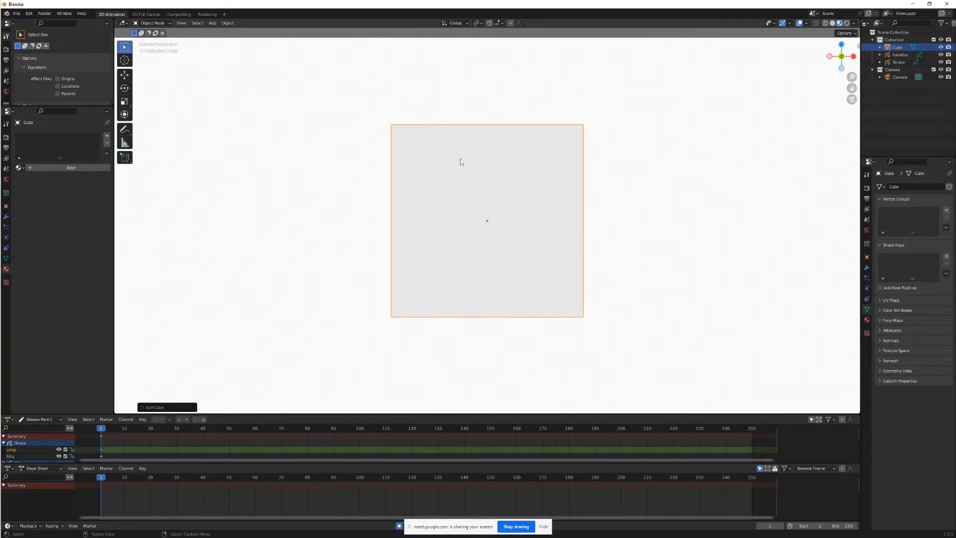
middle_drag(477, 143, 452, 157)
middle_drag(471, 164, 492, 166)
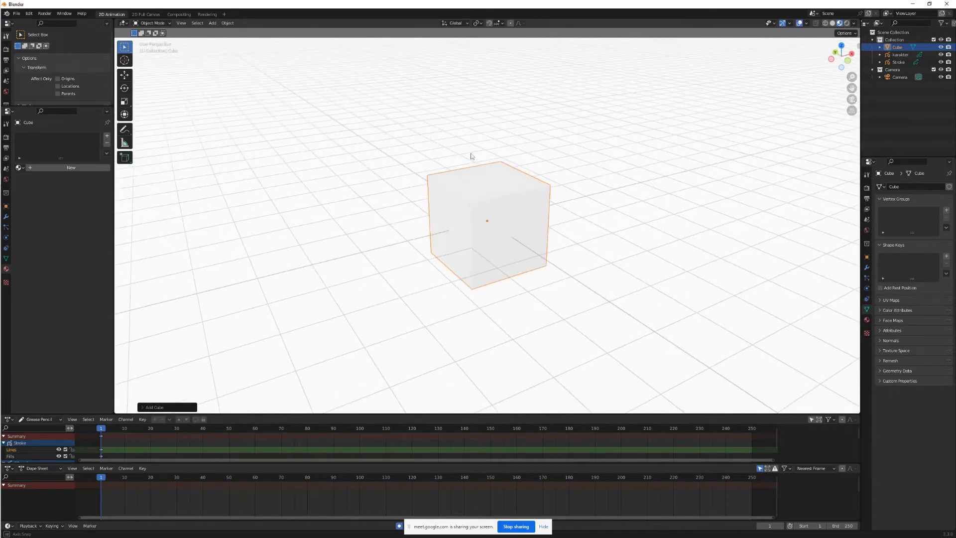
- Give the cube a new material with a red base color
click(70, 168)
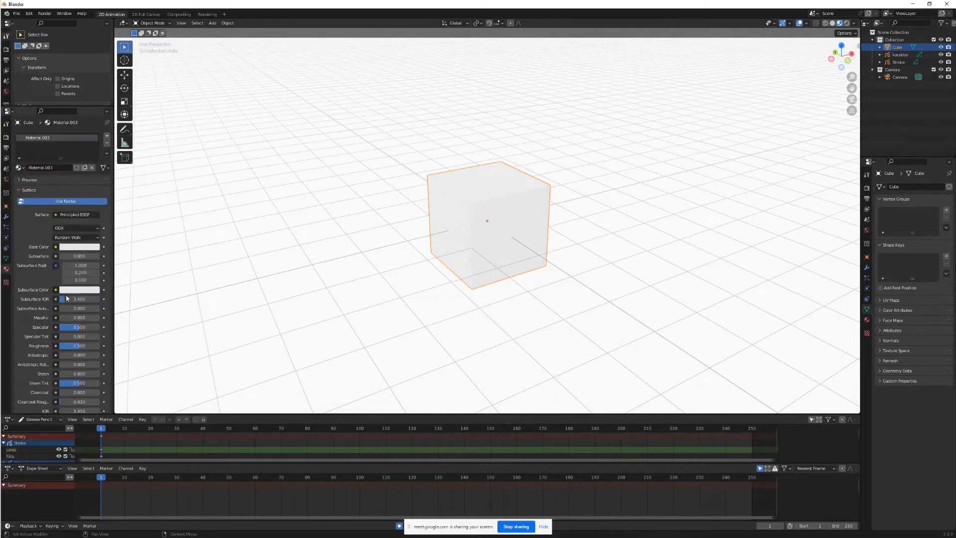
click(91, 247)
click(94, 187)
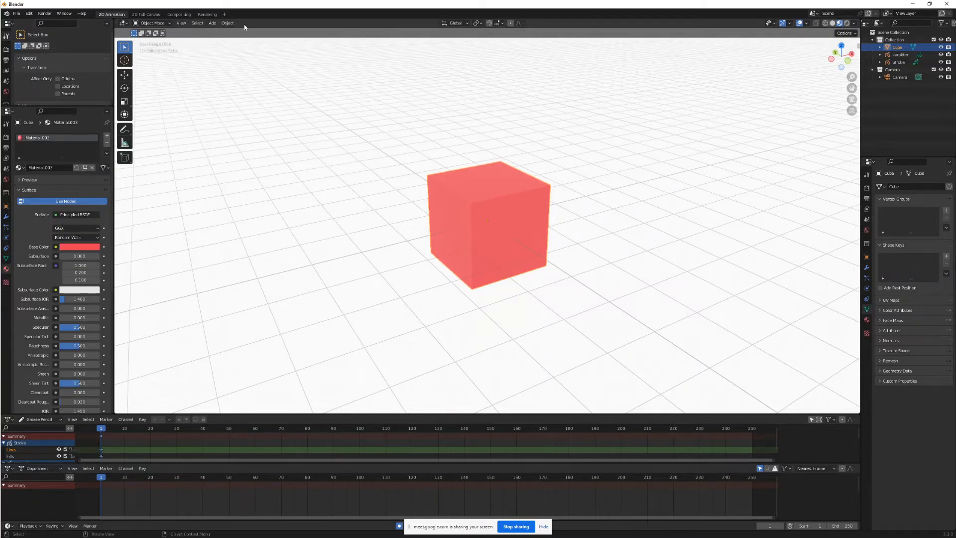
- Examine the red cube from the camera, front, right, top and bottom views, ending in the camera view with its whole frame in sight
mouse_move(793, 231)
middle_down()
mouse_move(697, 228)
mouse_move(688, 205)
middle_up()
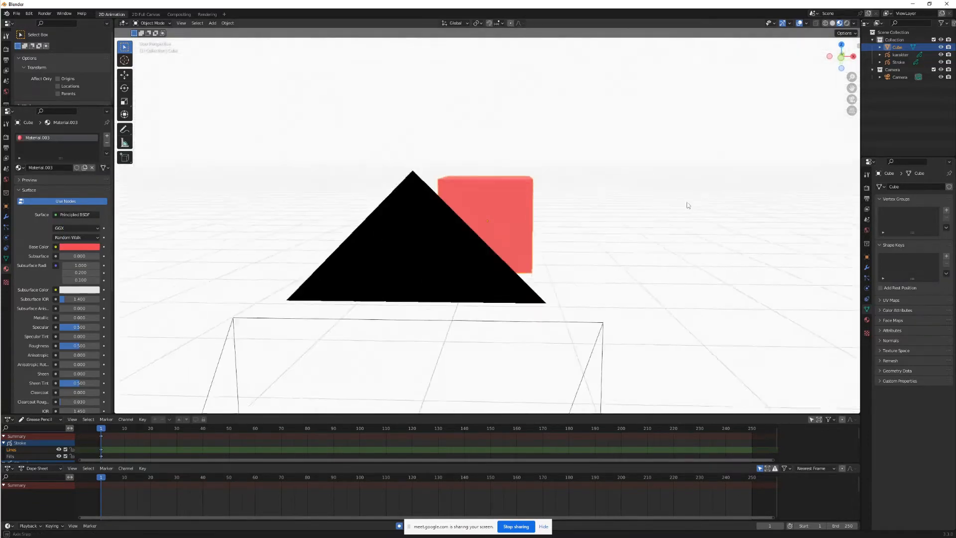
key(KP_Decimal)
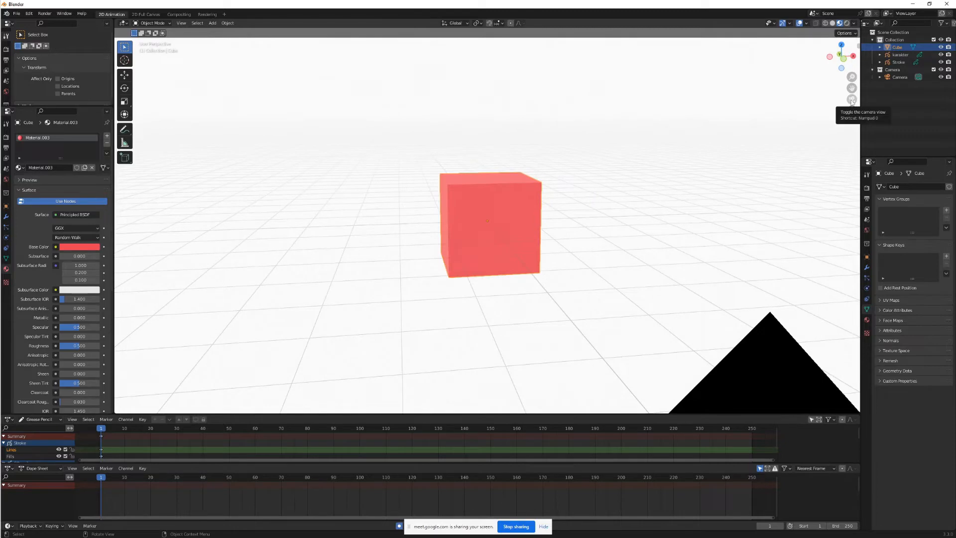
click(851, 100)
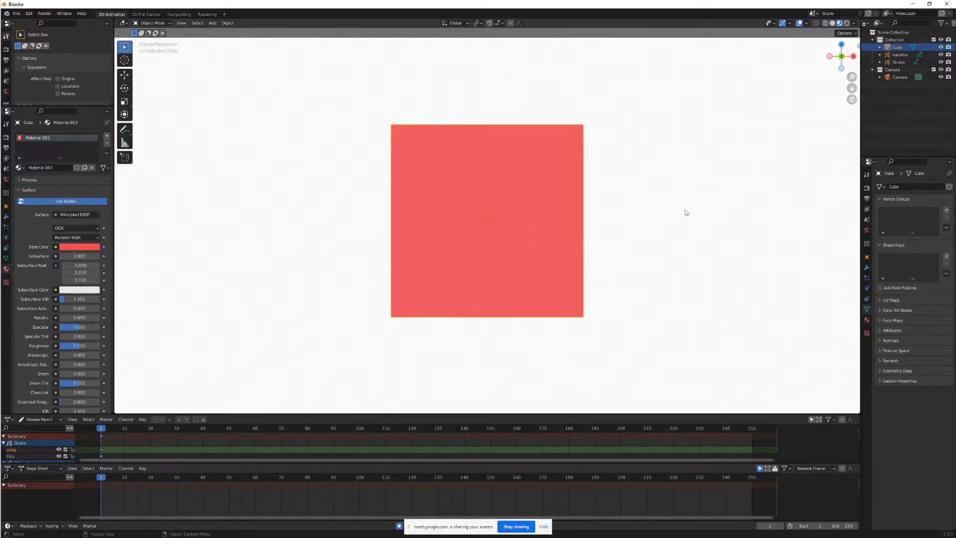
key(KP_0)
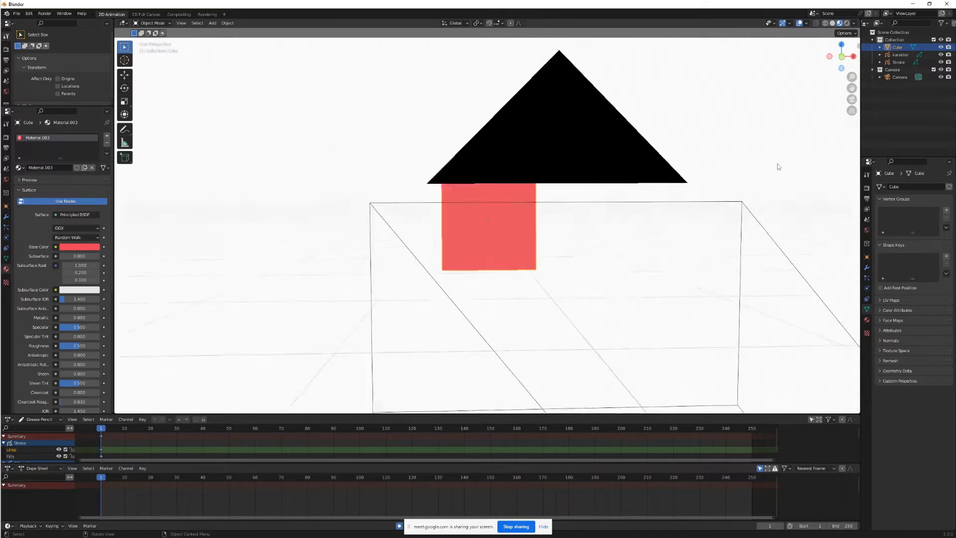
key(KP_0)
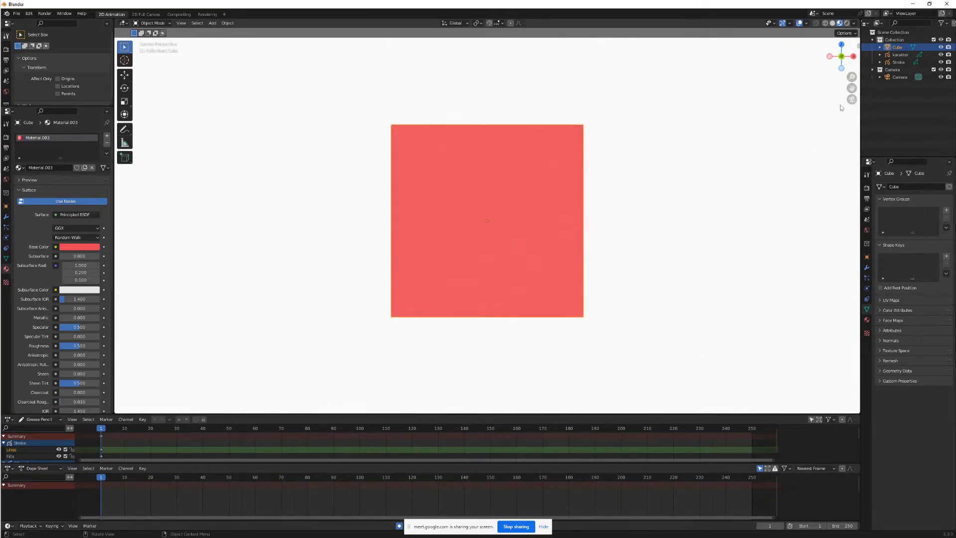
key(KP_1)
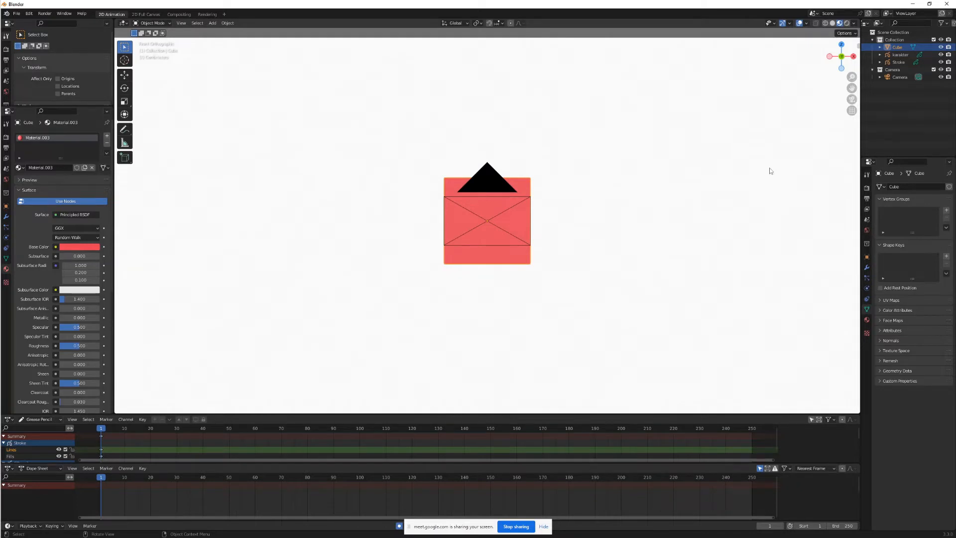
key(KP_3)
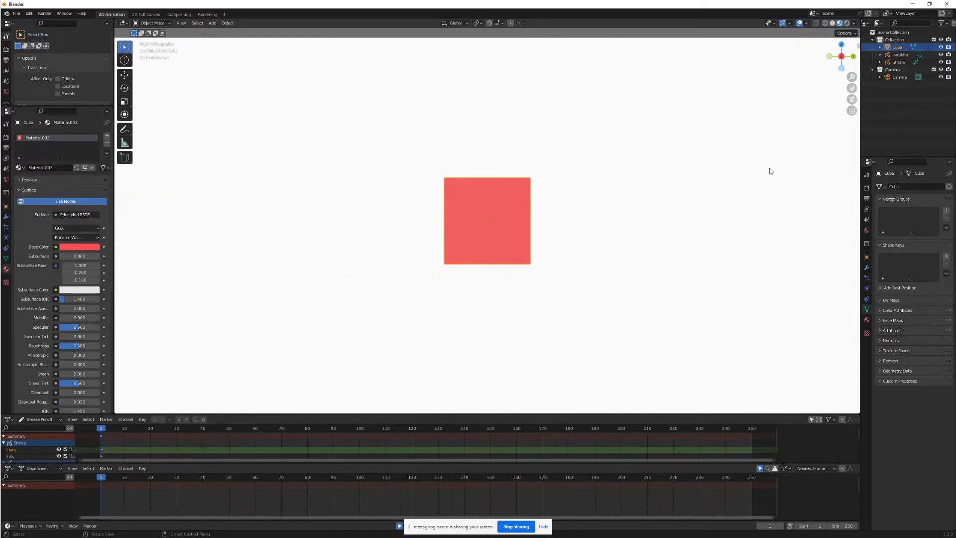
key(KP_7)
key(ctrl+KP_7)
key(KP_0)
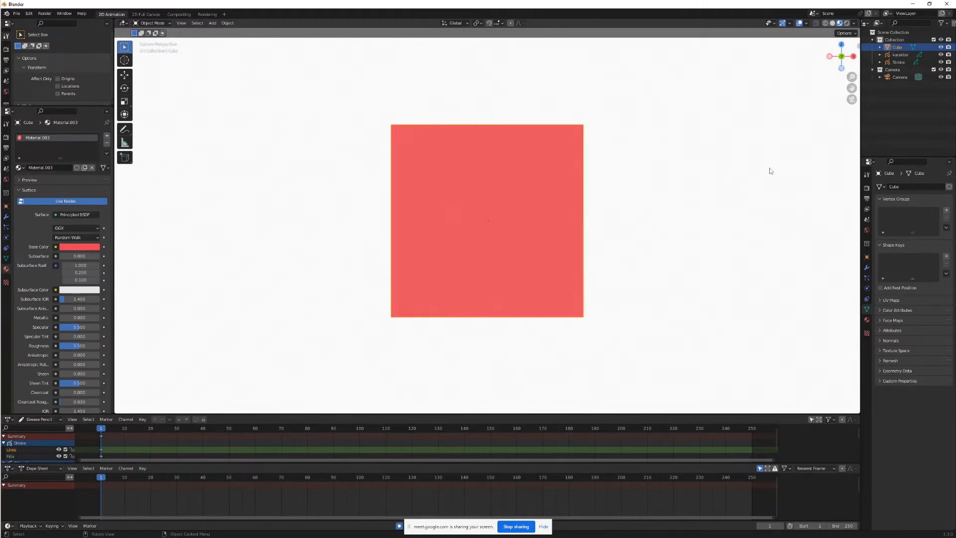
scroll(665, 150, down, 3)
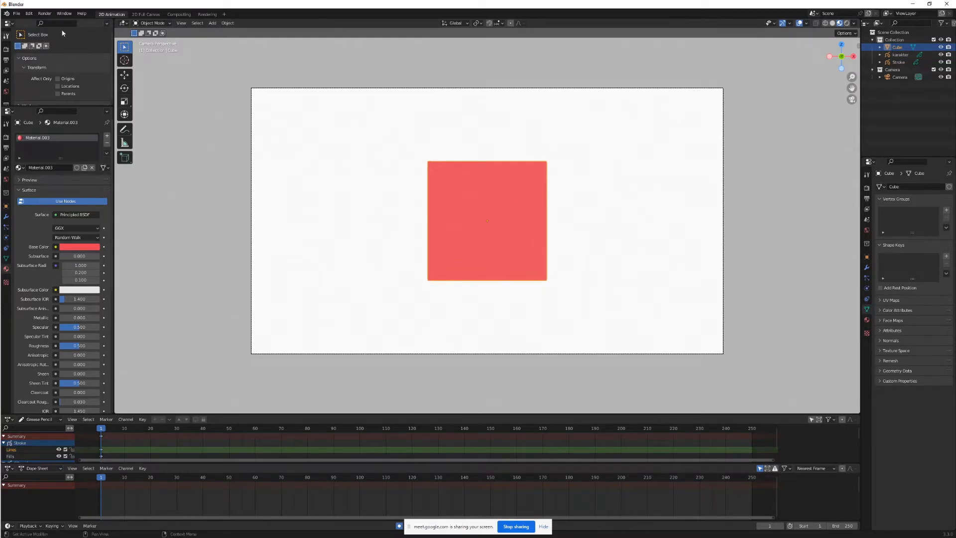
click(224, 14)
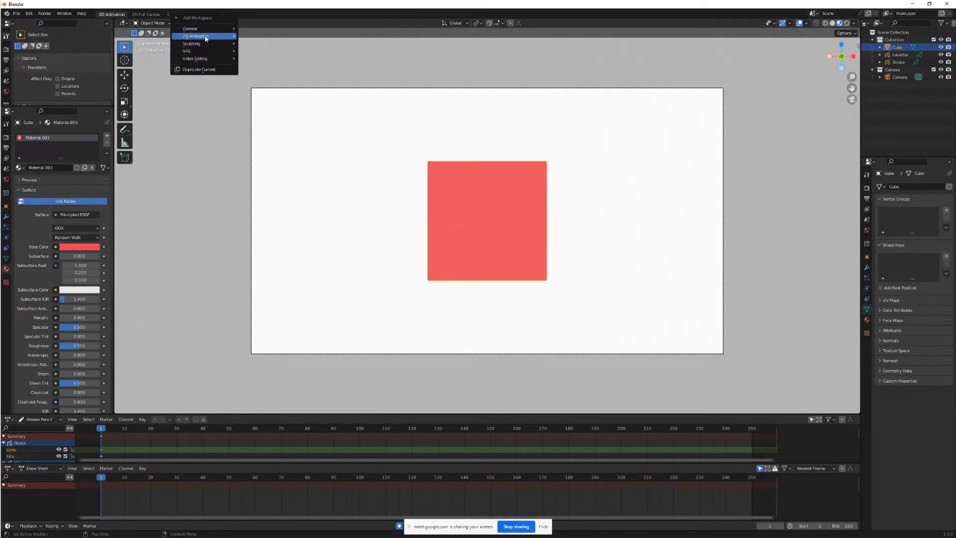
mouse_move(206, 39)
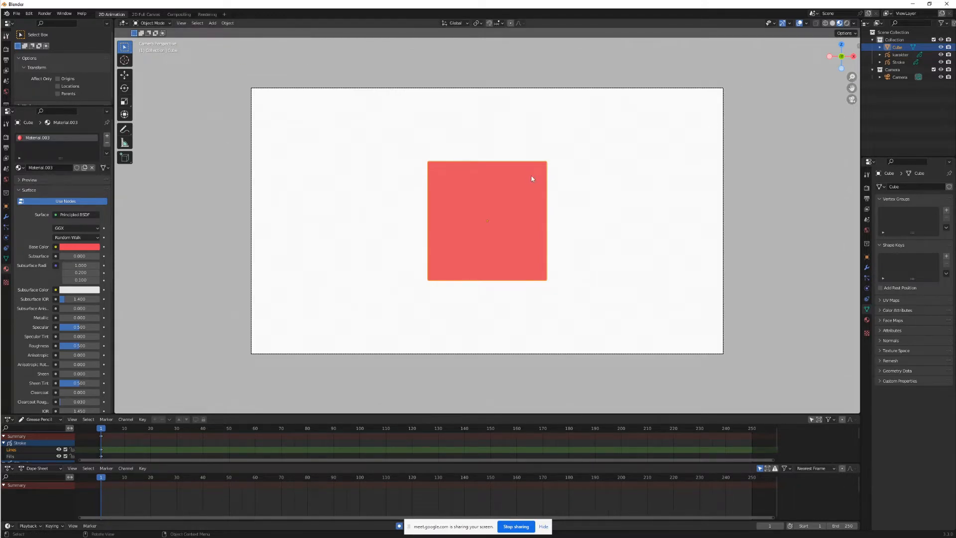
click(156, 24)
click(156, 31)
- Move the cube slightly within the camera frame and try rotating it
key(g)
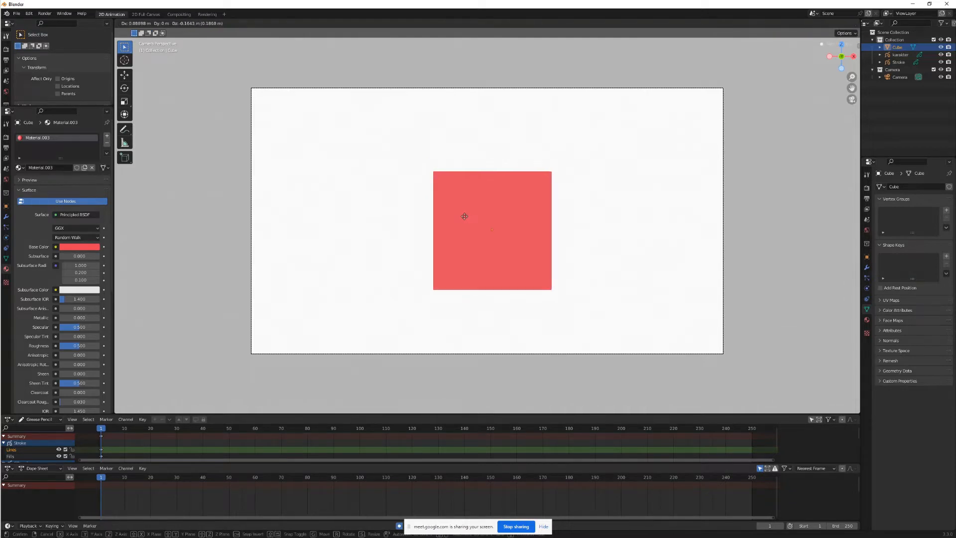
click(459, 207)
key(r)
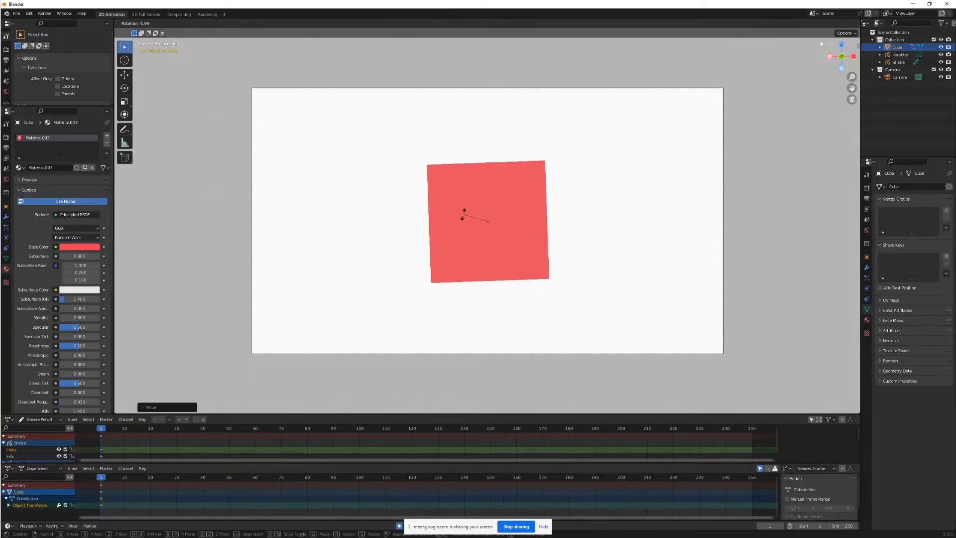
key(Escape)
- Look at the cube and camera from an angle and examine the Viewport Overlays options
mouse_move(457, 216)
middle_down()
mouse_move(470, 232)
mouse_move(476, 214)
middle_up()
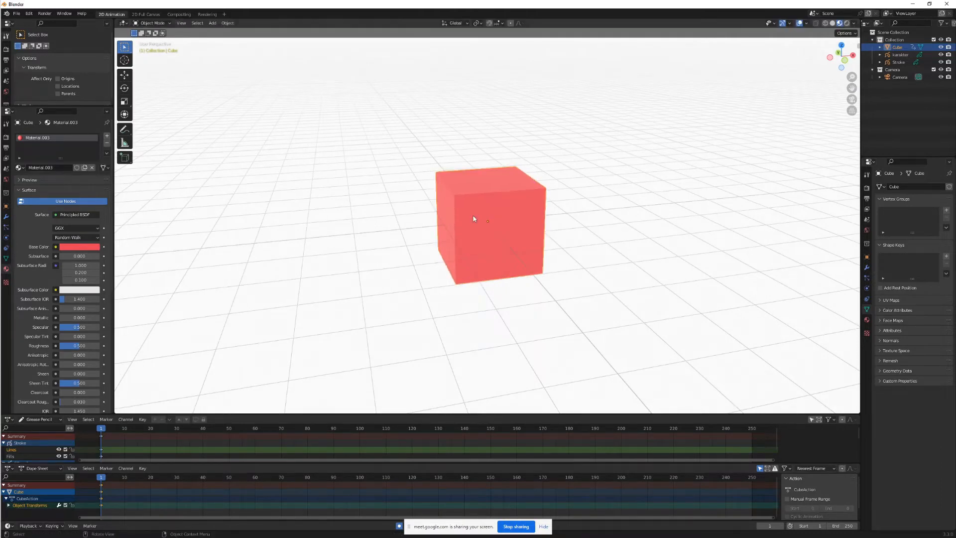
scroll(565, 267, down, 3)
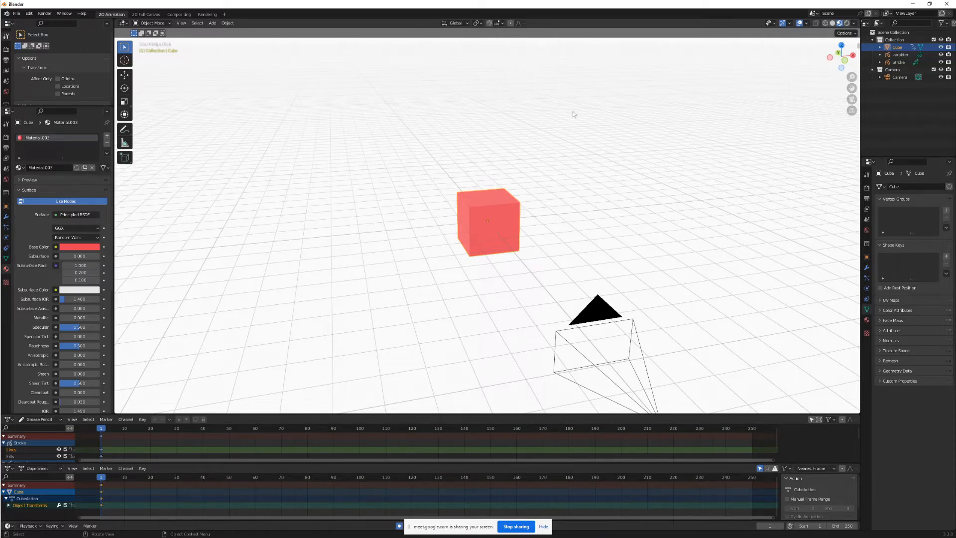
click(804, 24)
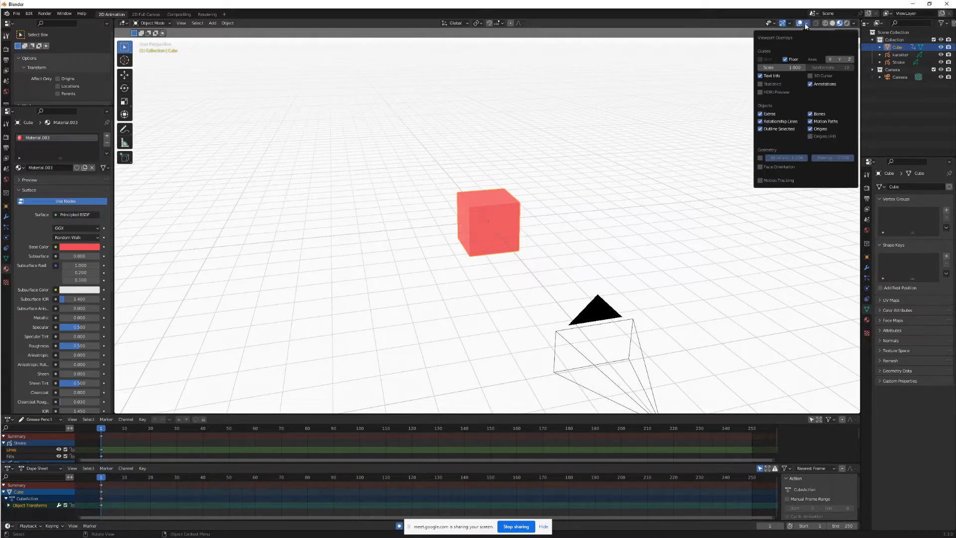
click(806, 25)
click(805, 25)
click(789, 24)
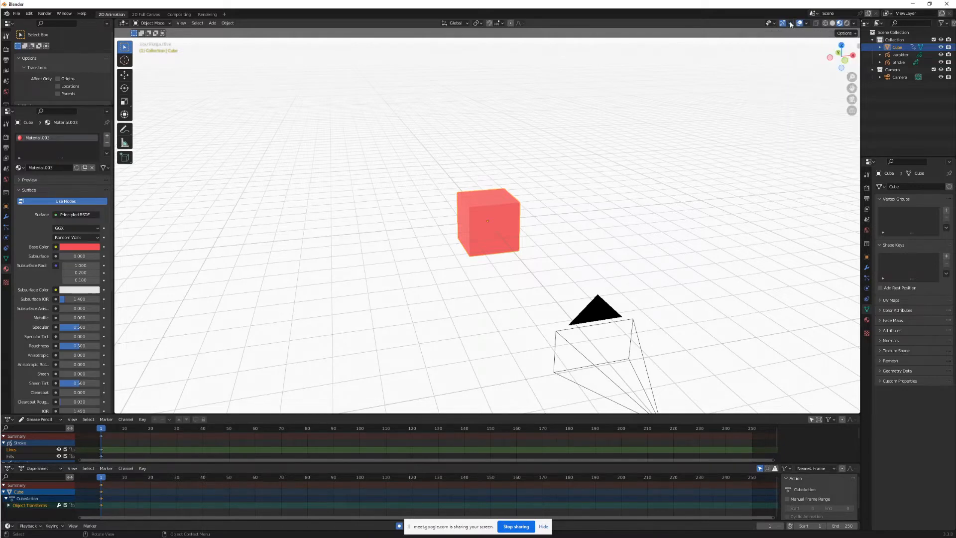
click(805, 25)
- Deselect the cube and make the karakter Grease Pencil object active
click(506, 168)
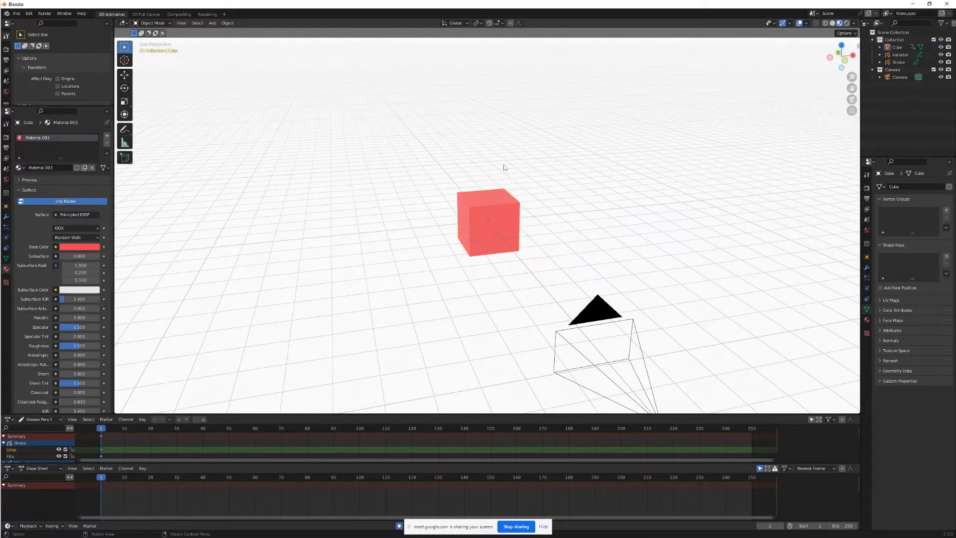
click(899, 56)
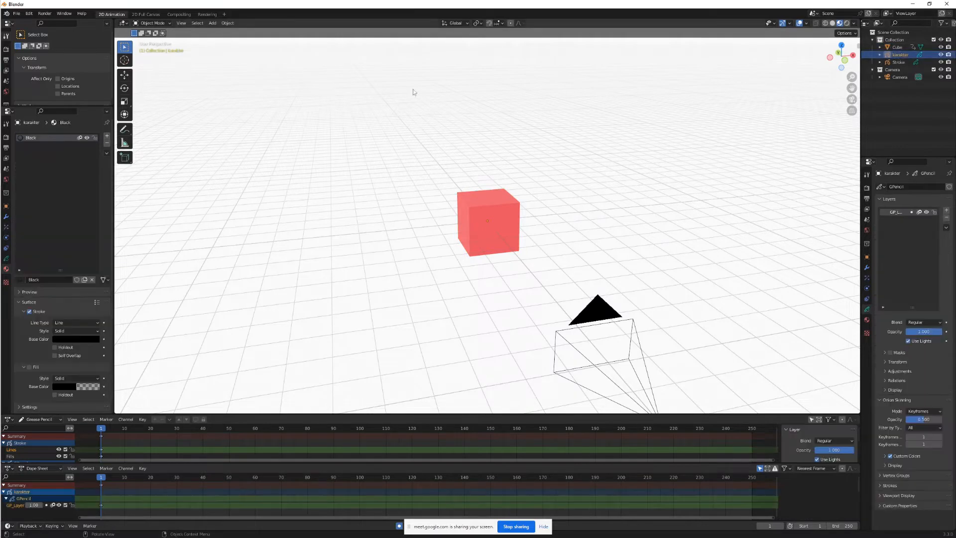
click(153, 23)
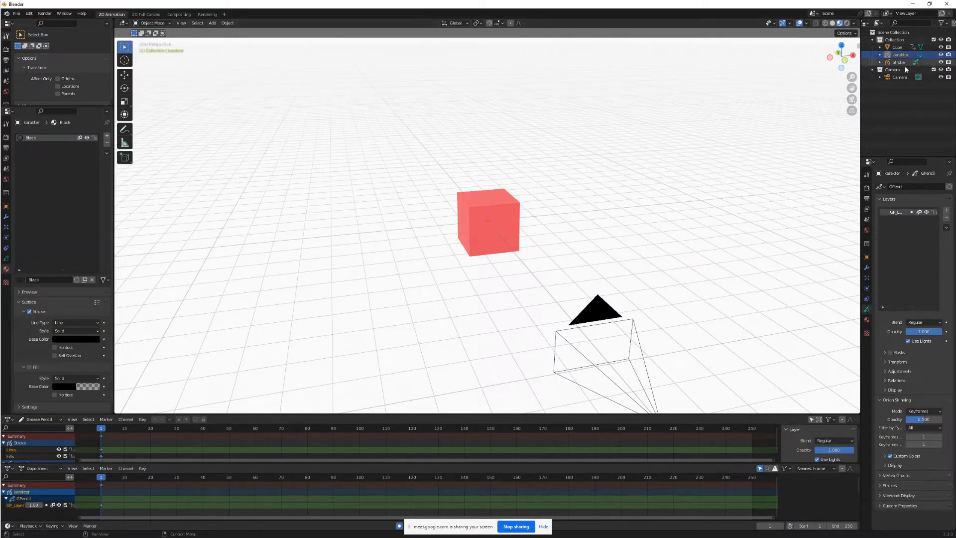
- Enter Draw Mode on the karakter object and turn on the Canvas grid in the viewport overlays
click(157, 25)
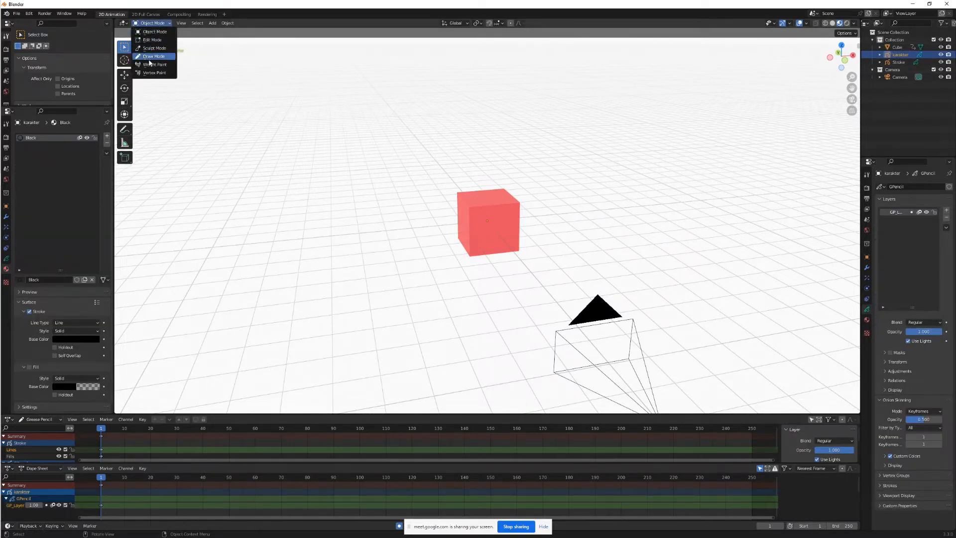
click(152, 63)
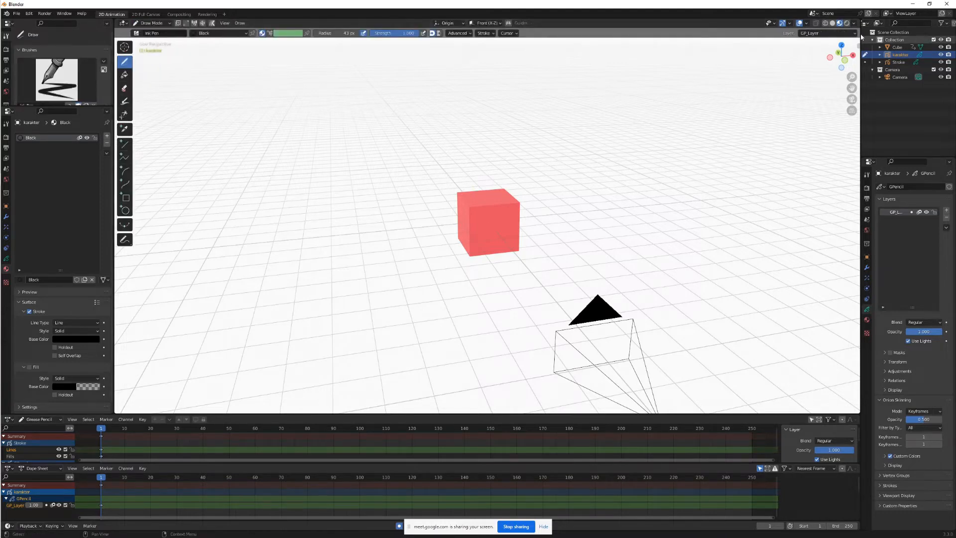
click(806, 23)
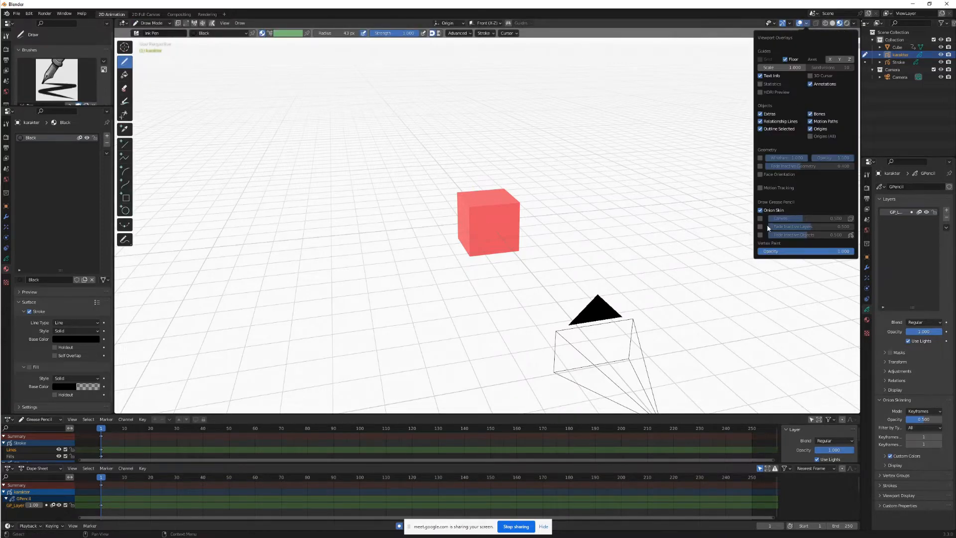
scroll(537, 254, down, 1)
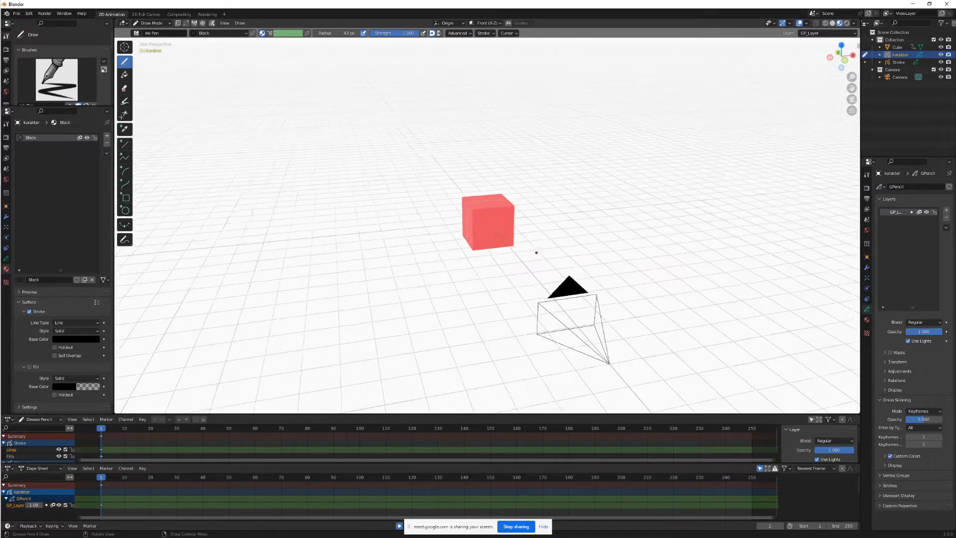
middle_drag(535, 252, 531, 235)
scroll(517, 219, up, 3)
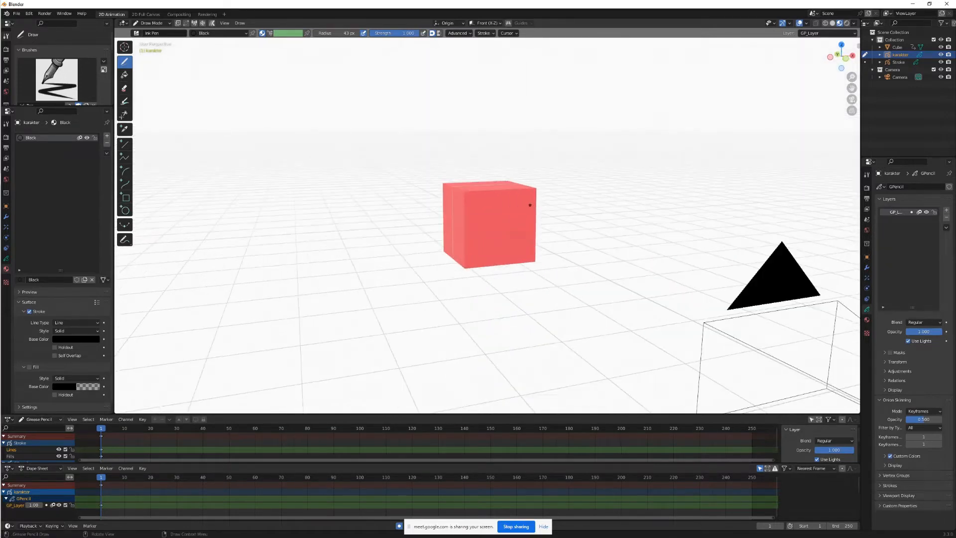
- Return to Object Mode, move the red cube sideways away from the world origin, and deselect it
click(149, 23)
click(147, 33)
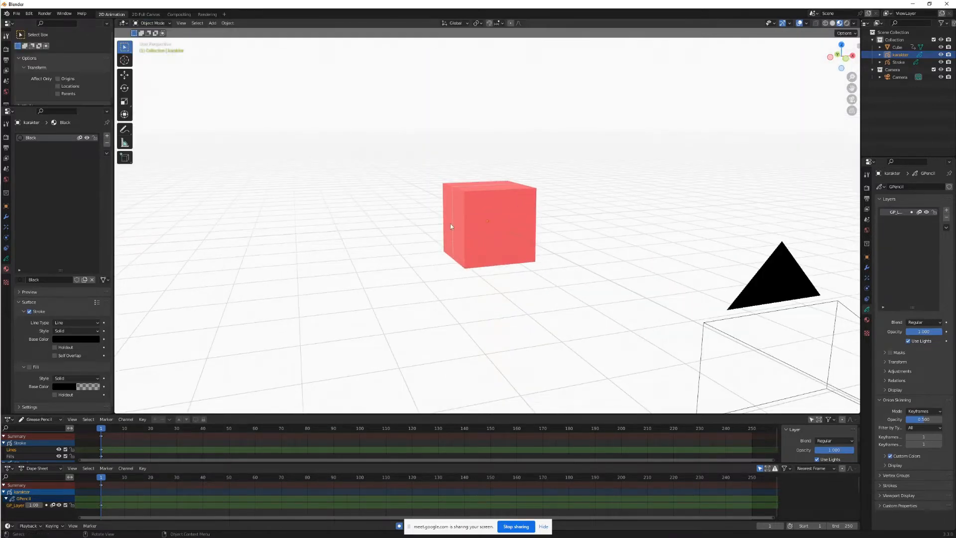
click(494, 215)
key(g)
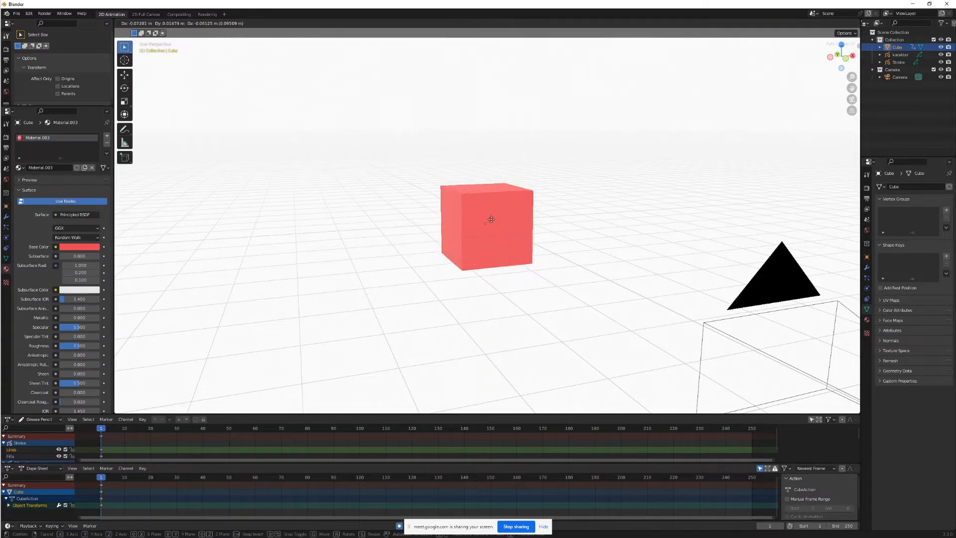
click(397, 224)
click(605, 197)
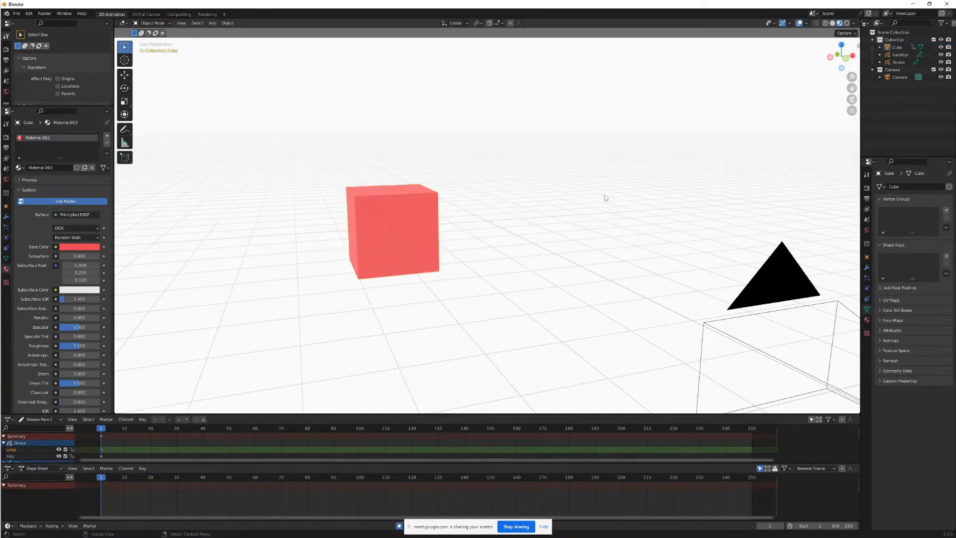
- Make the Stroke object active in Draw Mode and draw a wavy stroke on the Front (X-Z) drawing plane beside the cube
scroll(605, 199, up, 1)
click(900, 64)
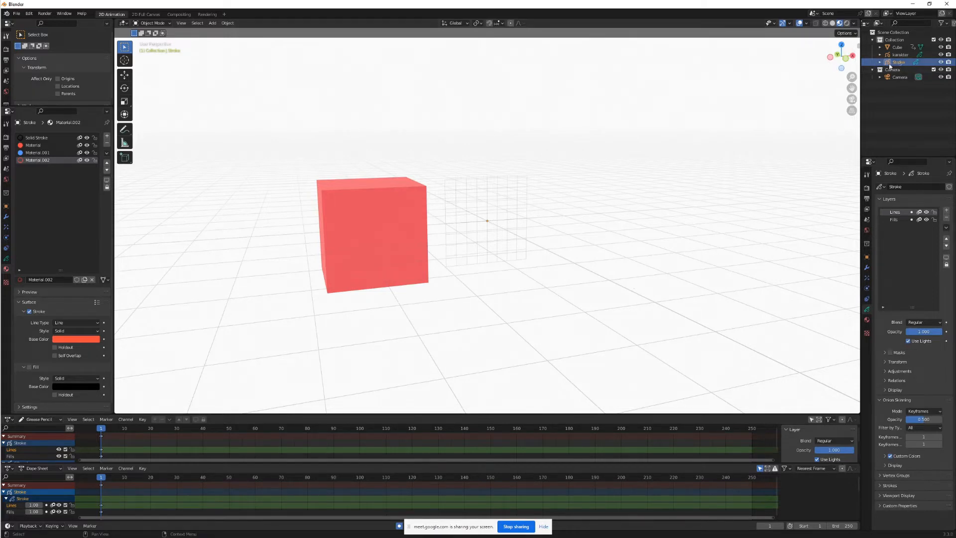
click(152, 23)
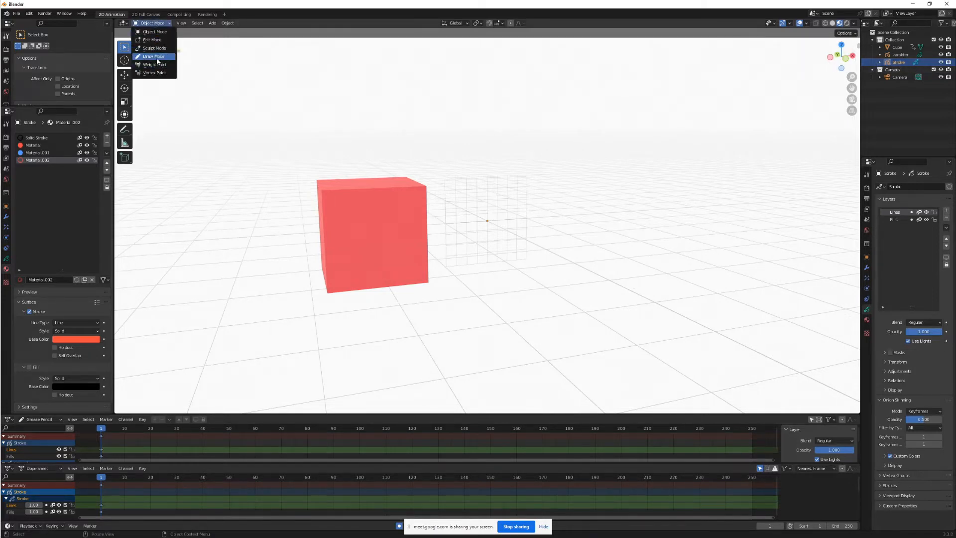
click(155, 57)
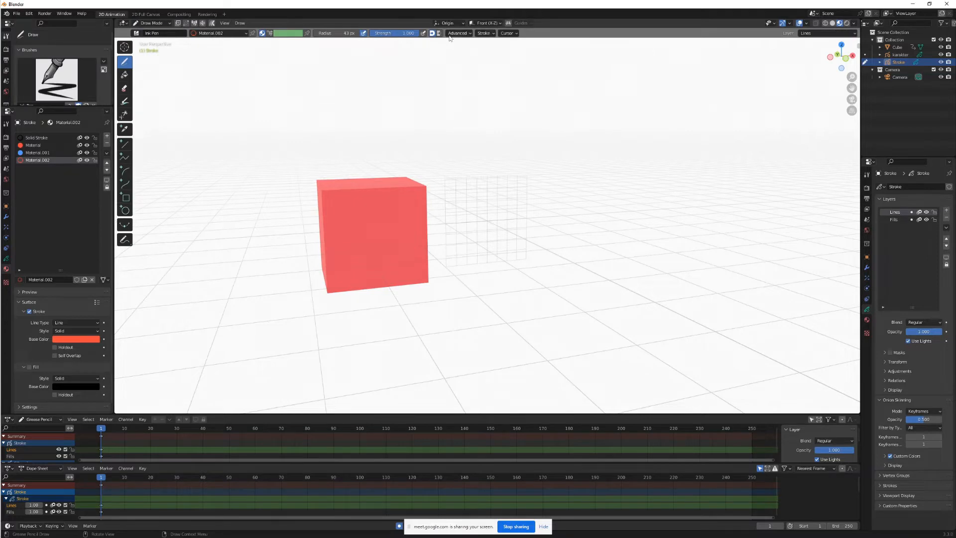
click(499, 23)
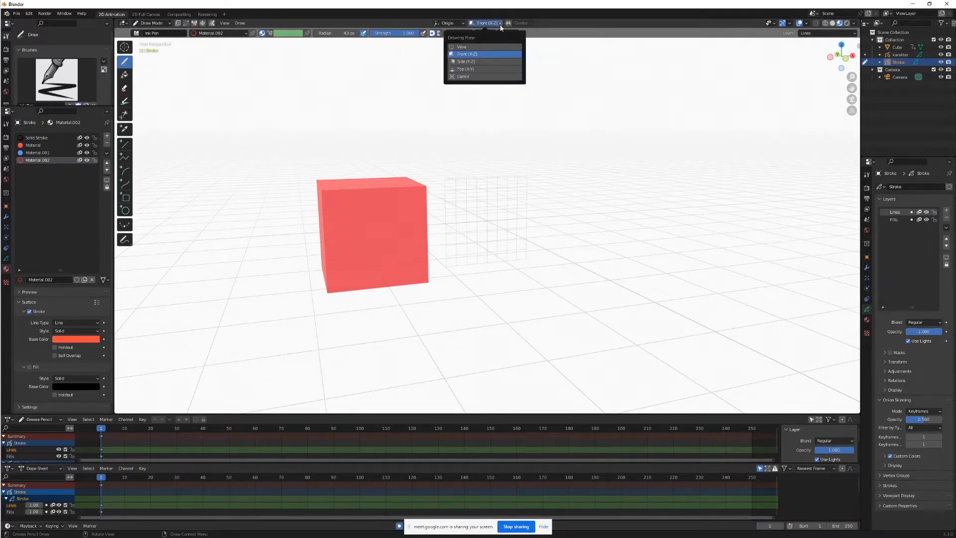
click(487, 54)
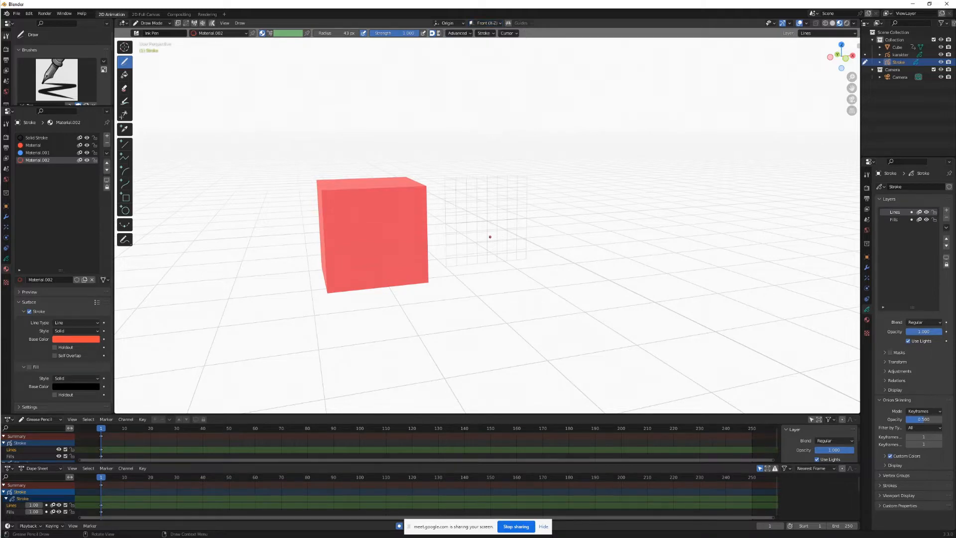
mouse_move(462, 251)
mouse_down()
mouse_move(489, 204)
mouse_move(523, 212)
mouse_move(539, 231)
mouse_up()
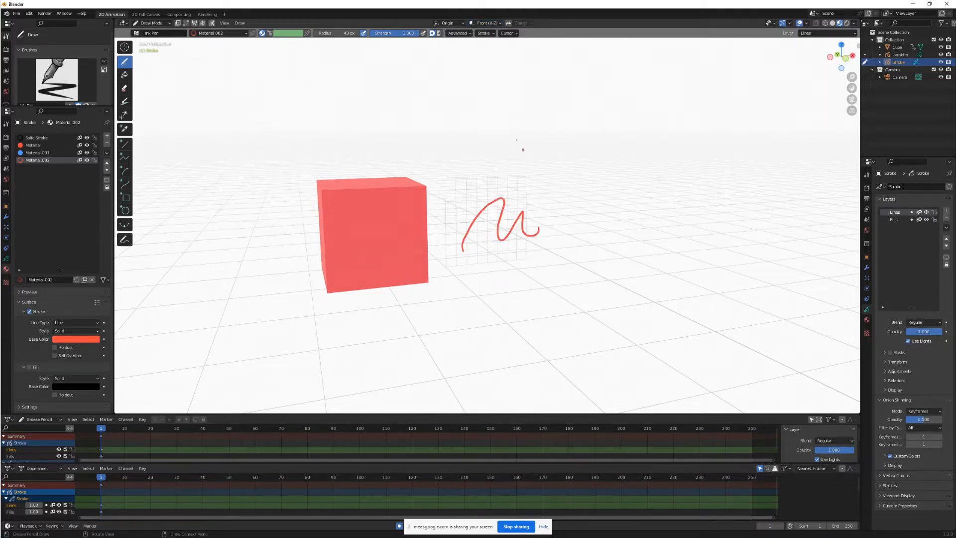
- Set the drawing plane to Side (Y-Z) and draw a short curved stroke across the first one
click(499, 24)
click(481, 62)
mouse_move(468, 202)
mouse_down()
mouse_move(480, 189)
mouse_move(491, 232)
mouse_up()
middle_drag(451, 204, 504, 243)
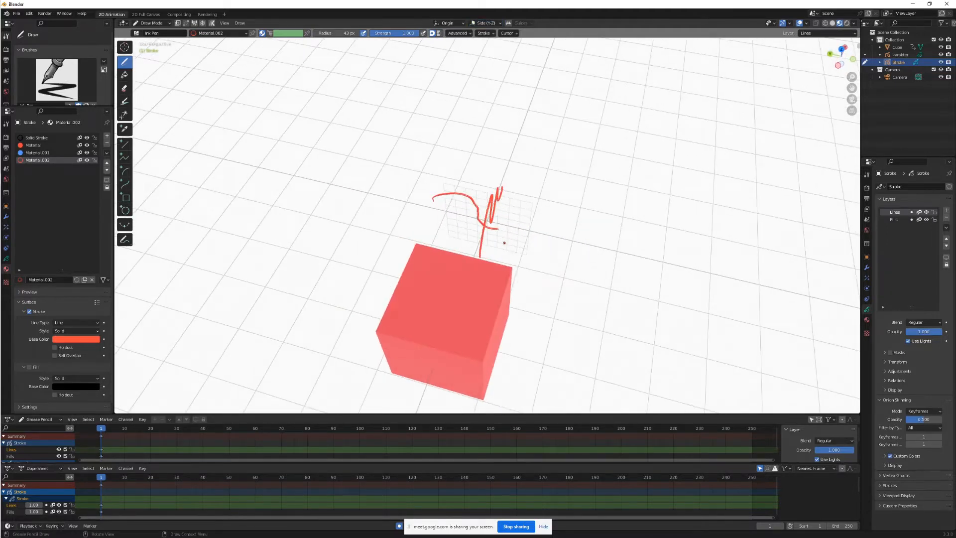
- Set the drawing plane to Top (X-Y) and draw a small 2-shaped stroke next to the others
click(500, 24)
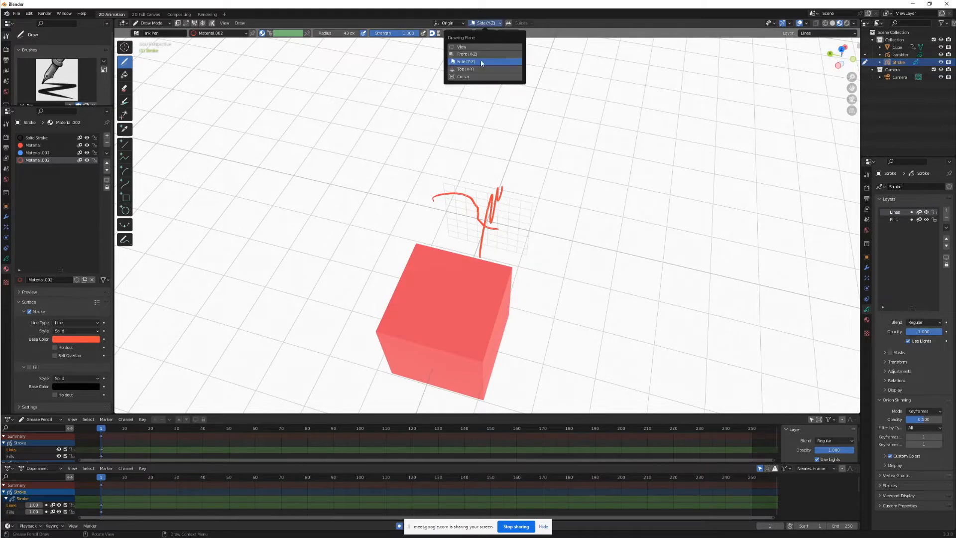
click(465, 69)
drag(509, 227, 534, 232)
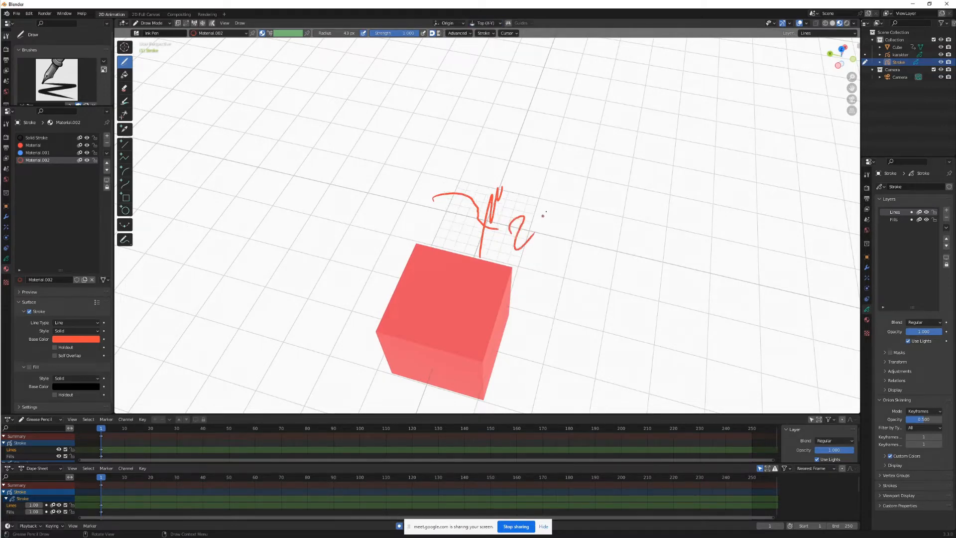
mouse_move(546, 211)
middle_down()
mouse_move(532, 214)
mouse_move(494, 171)
middle_up()
- Set the drawing plane to View and draw a long wavy stroke above the existing ones
click(499, 23)
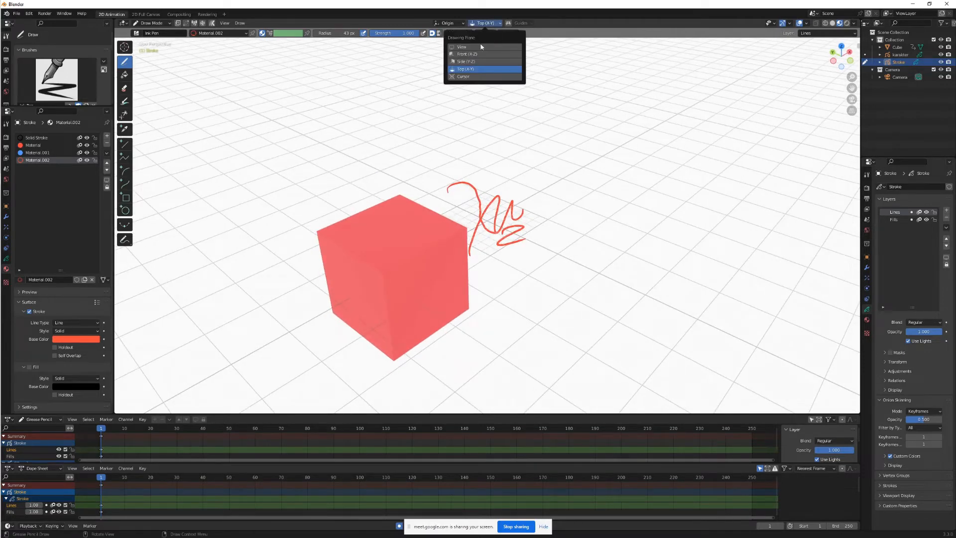
click(476, 48)
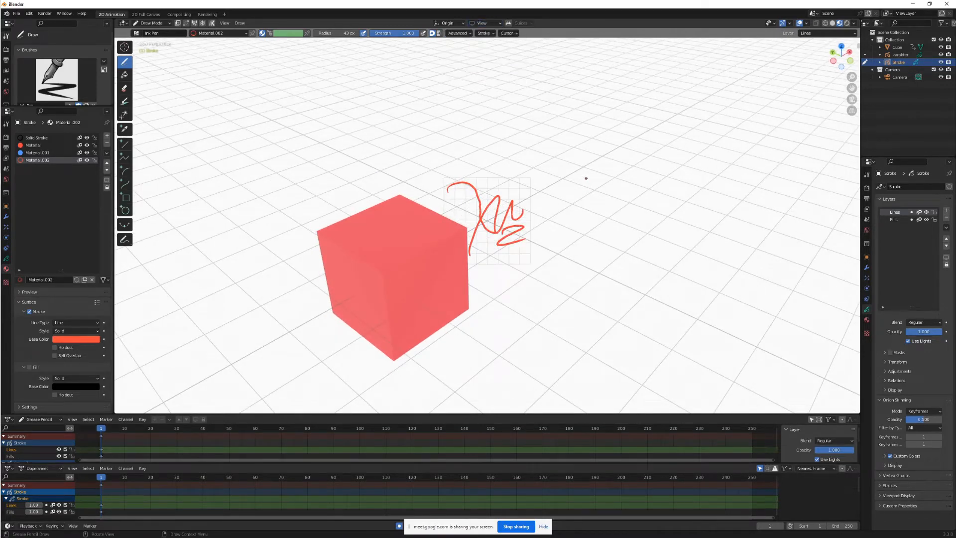
mouse_move(475, 159)
mouse_down()
mouse_move(605, 149)
mouse_move(652, 191)
mouse_up()
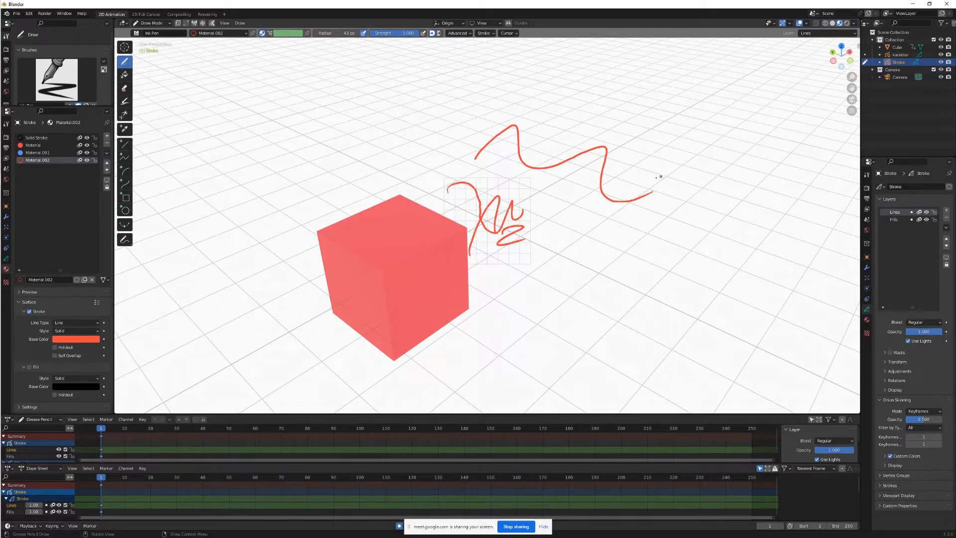
- Examine how the strokes on the different planes look from several angles and through the camera
mouse_move(593, 180)
middle_down()
mouse_move(558, 179)
mouse_move(587, 183)
mouse_move(578, 181)
middle_up()
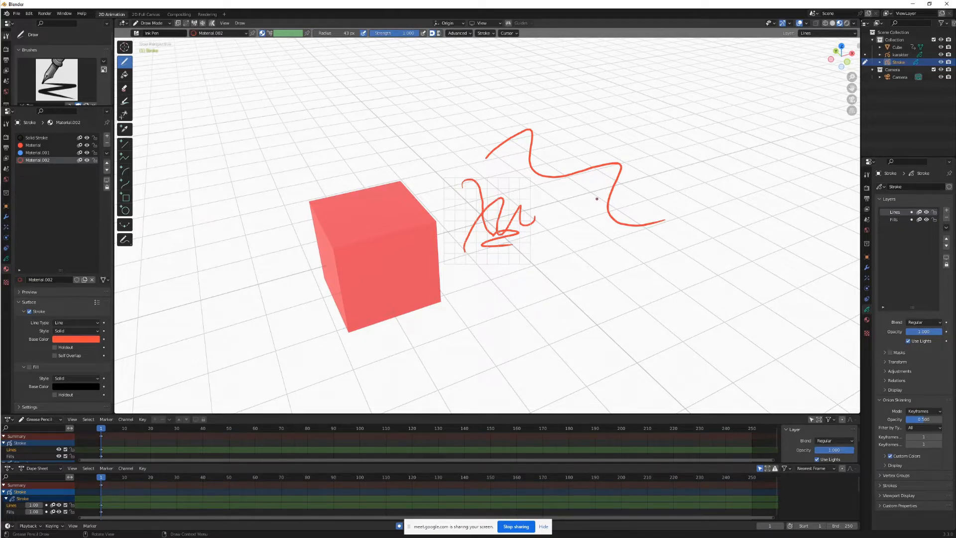
mouse_move(626, 175)
middle_down()
mouse_move(555, 172)
mouse_move(561, 155)
mouse_move(566, 174)
middle_up()
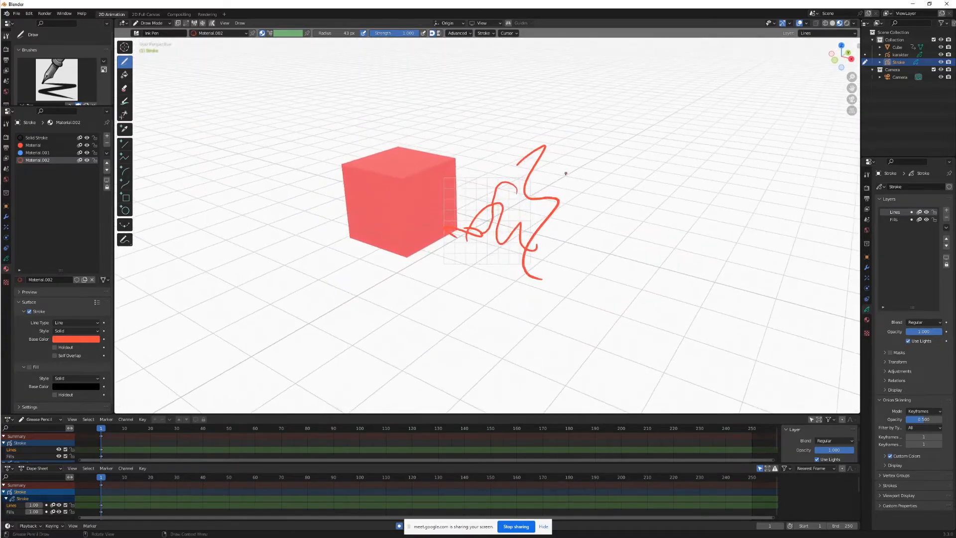
click(855, 103)
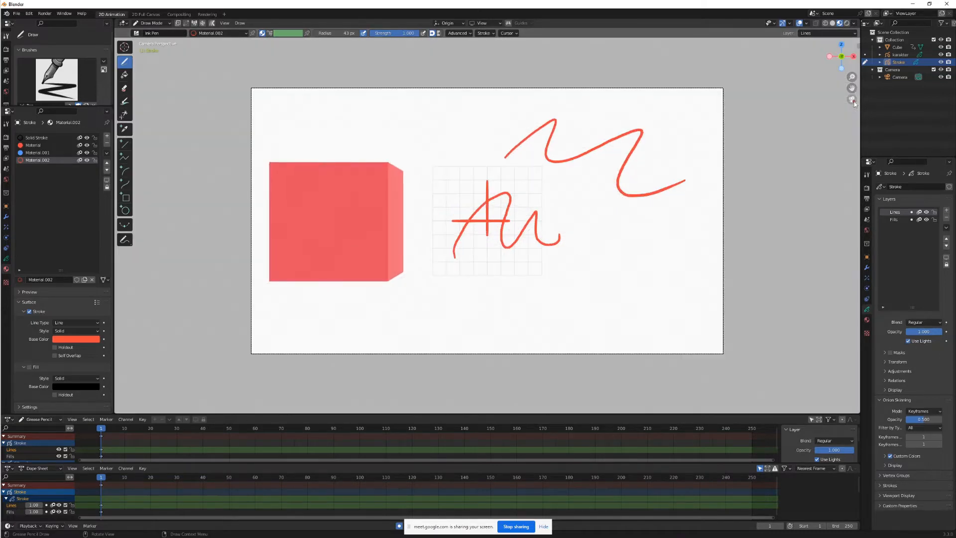
click(854, 103)
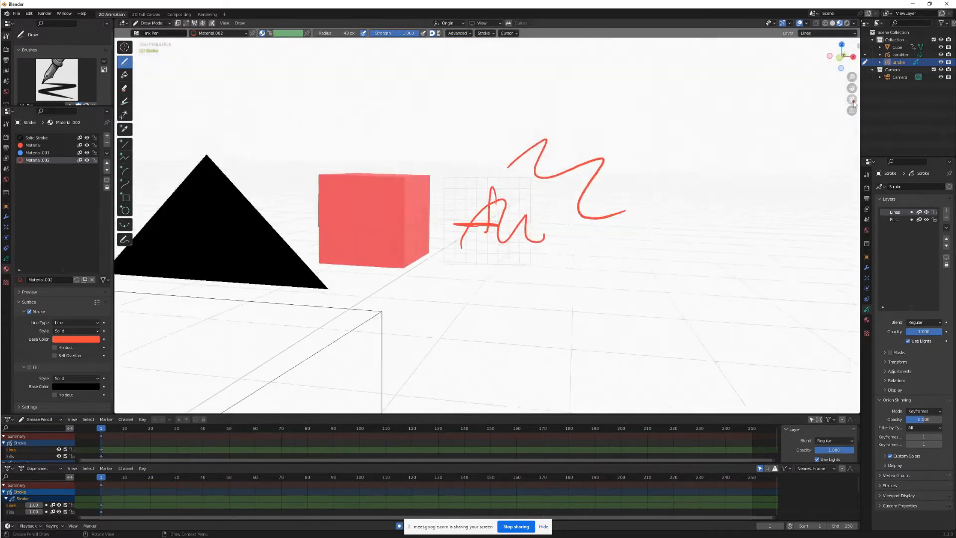
click(854, 104)
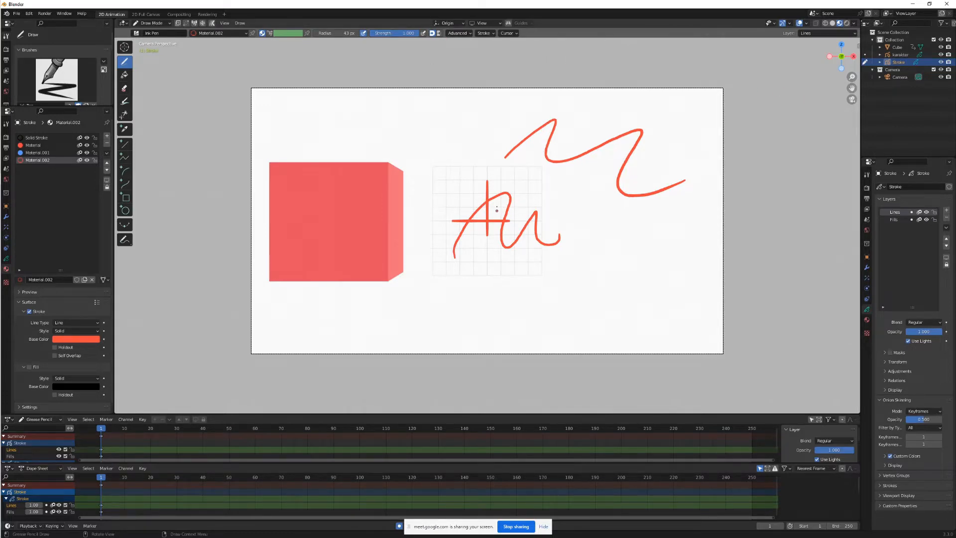
mouse_move(638, 140)
middle_down()
mouse_move(659, 177)
mouse_move(595, 190)
middle_up()
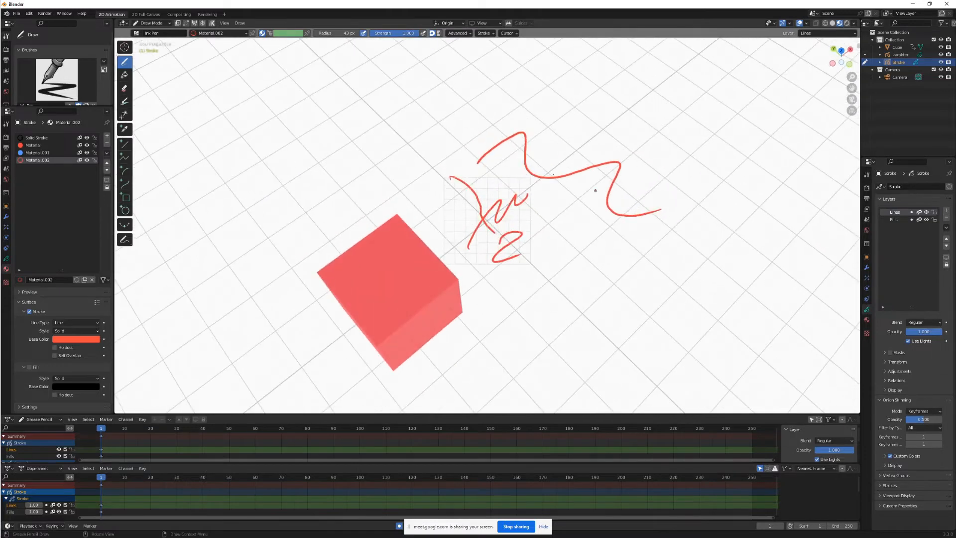
- Set the drawing plane back to Front (X-Z) and return to Object Mode in the camera view
click(481, 23)
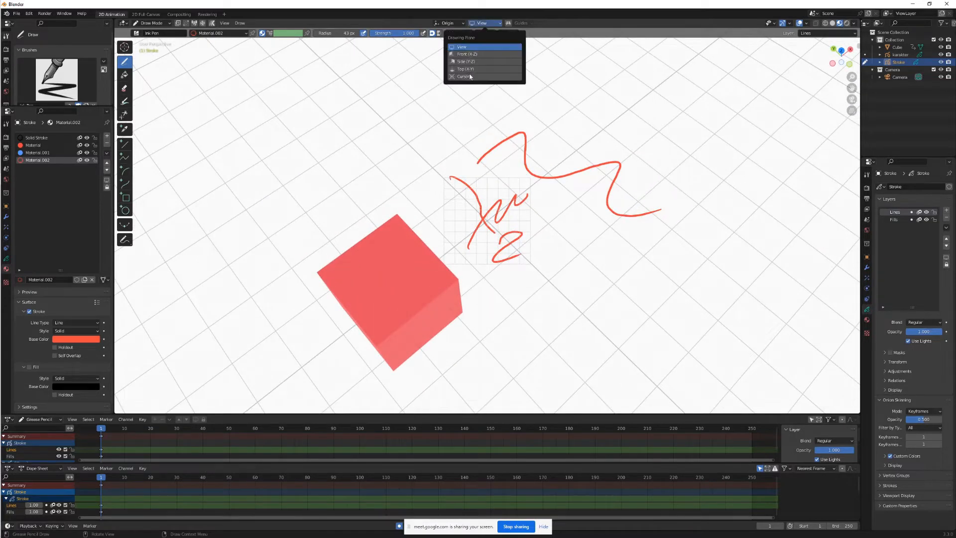
click(472, 54)
middle_drag(527, 194, 512, 173)
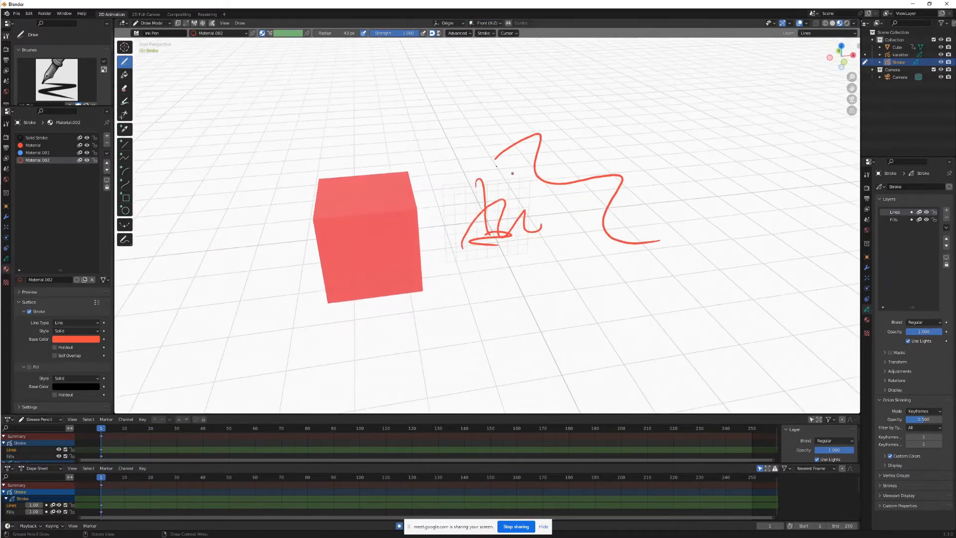
click(155, 24)
click(156, 33)
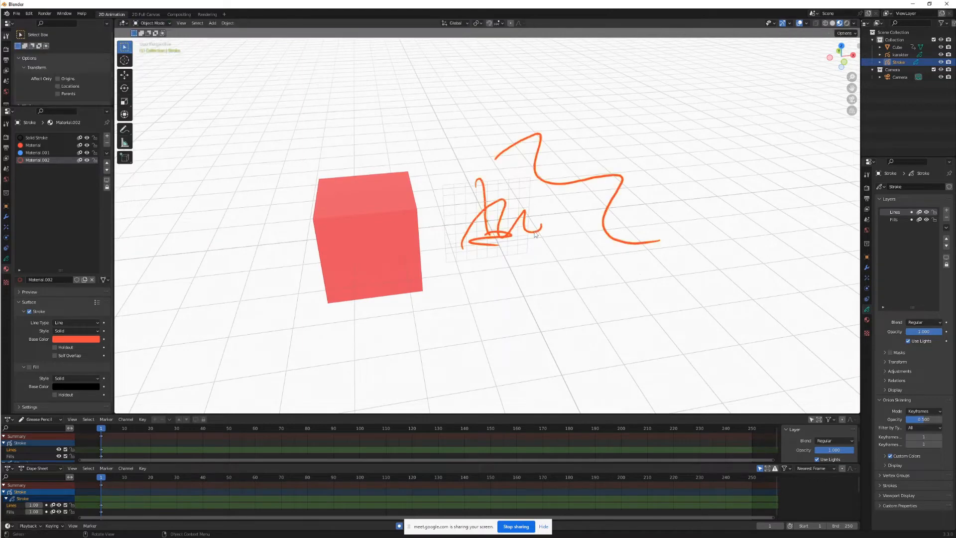
click(852, 99)
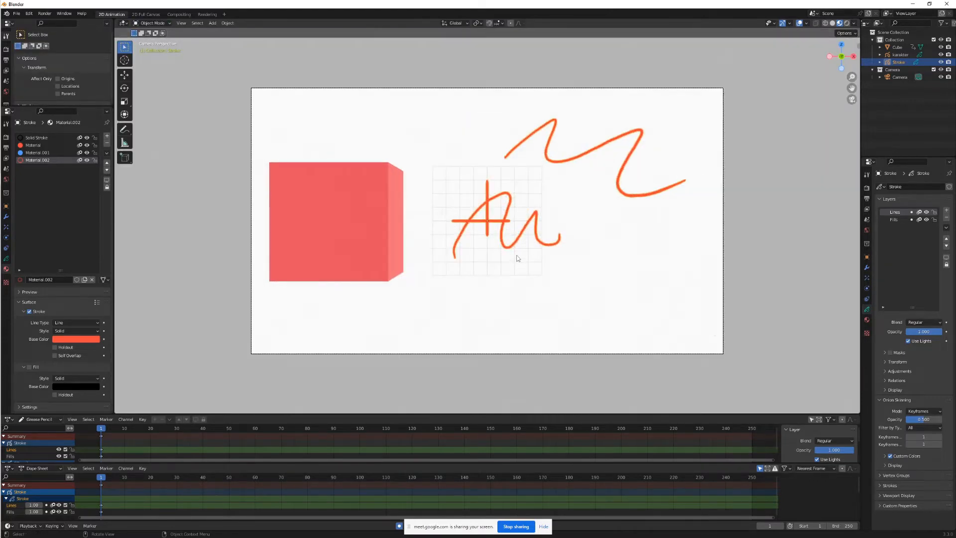
- Put the Stroke object back in Draw Mode and hide the cube in the viewport
click(154, 24)
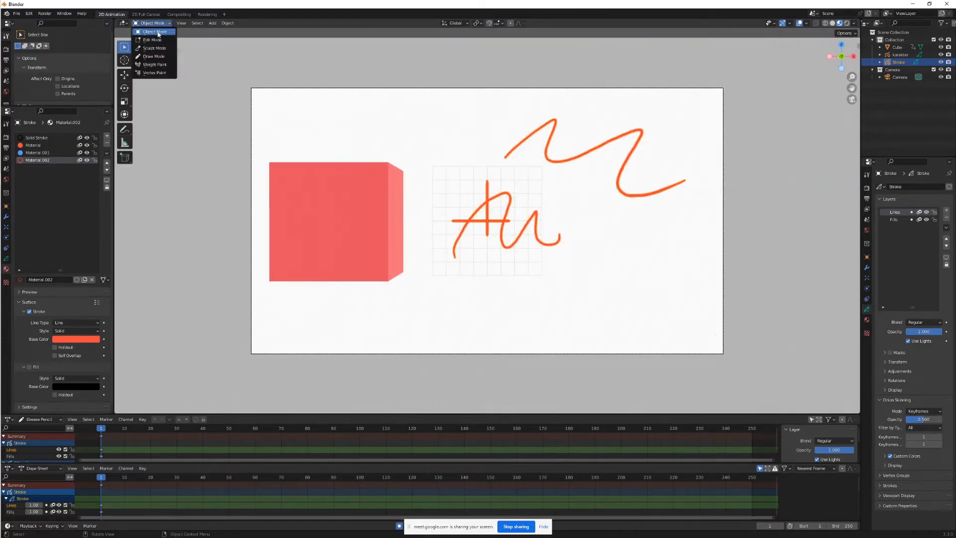
click(158, 33)
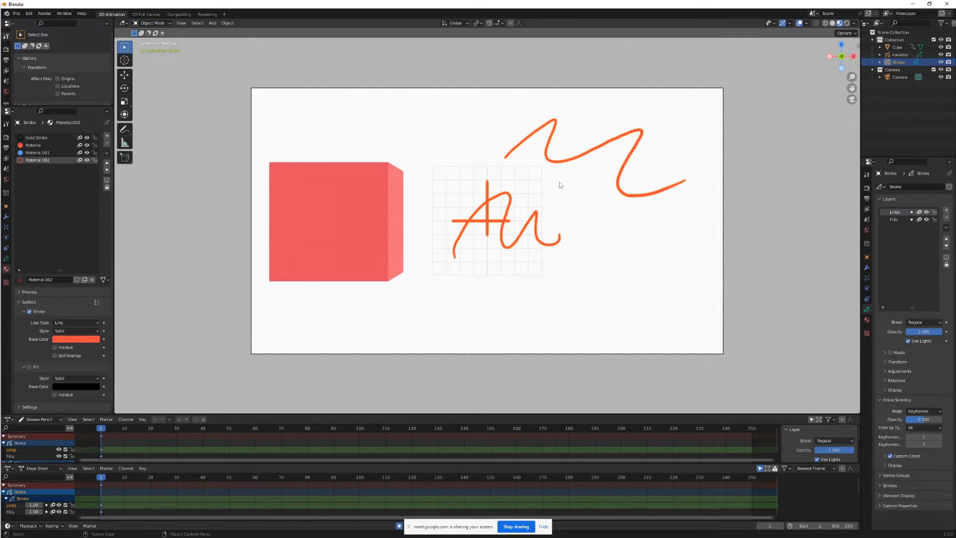
click(151, 23)
click(154, 56)
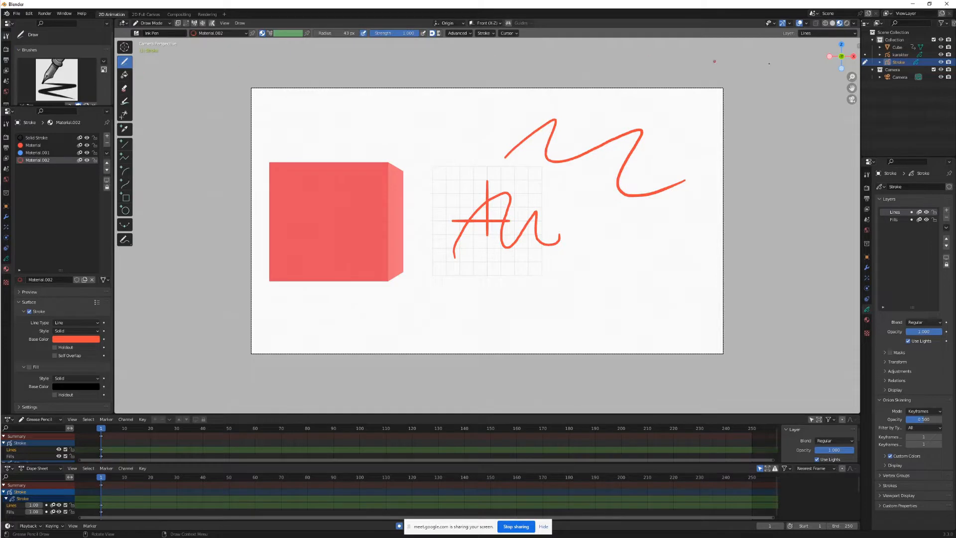
click(940, 47)
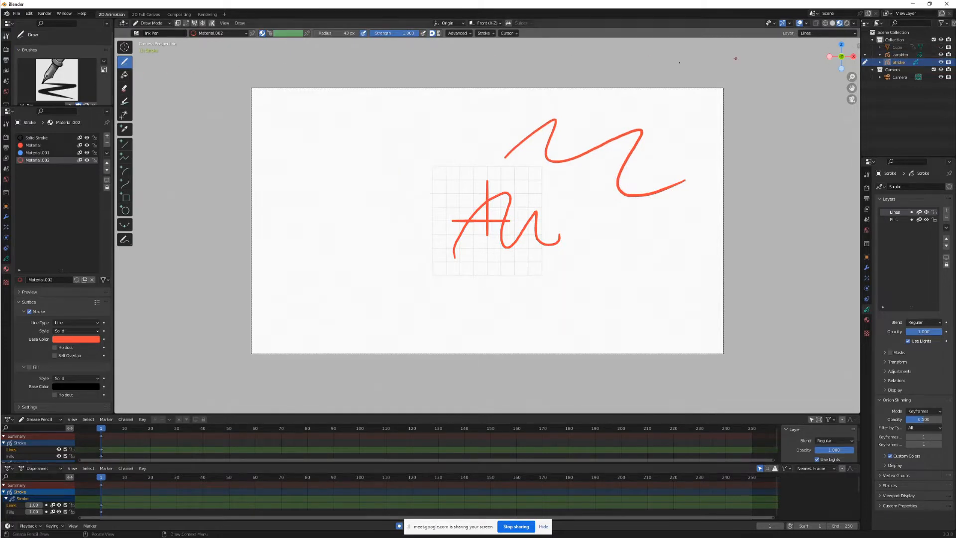
click(152, 23)
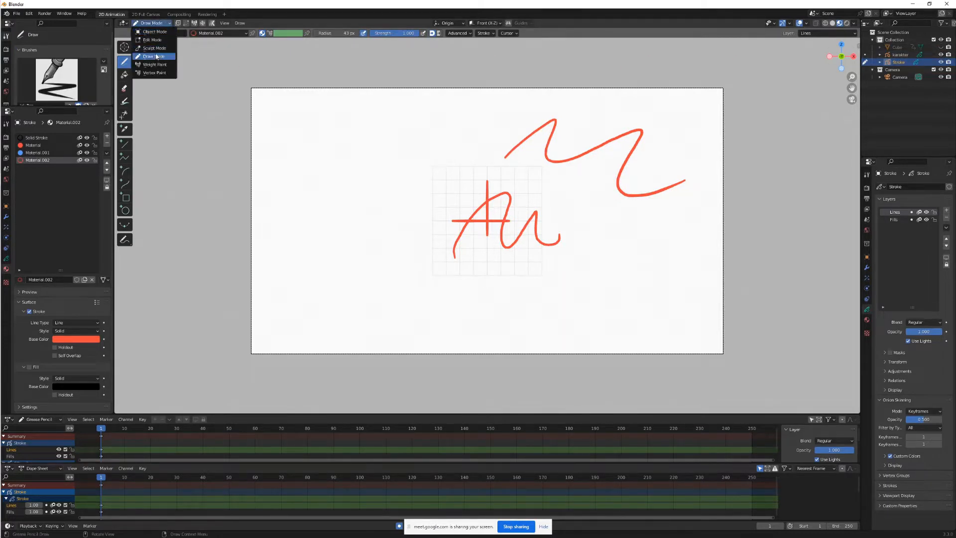
- Erase all existing strokes and draw one long wavy stroke across the camera frame
click(157, 57)
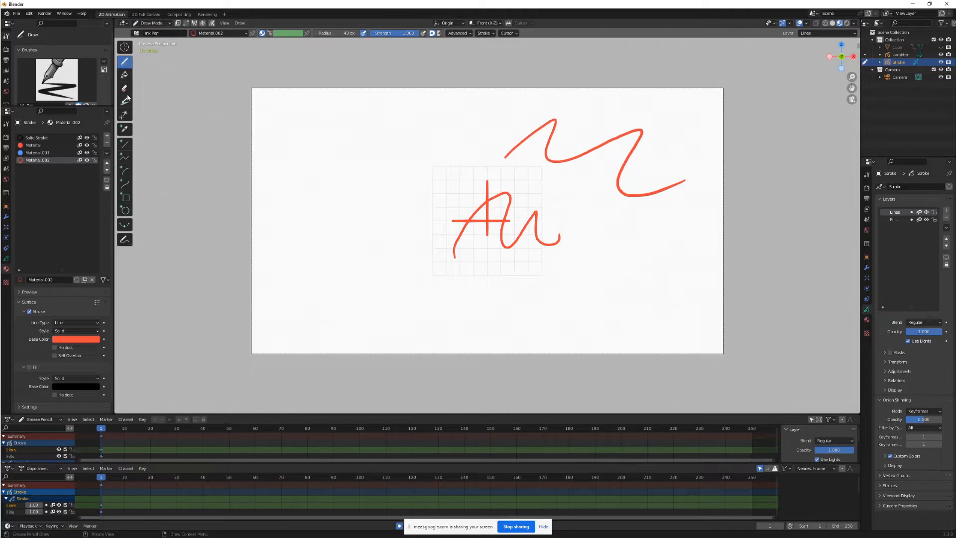
click(125, 87)
drag(442, 131, 485, 247)
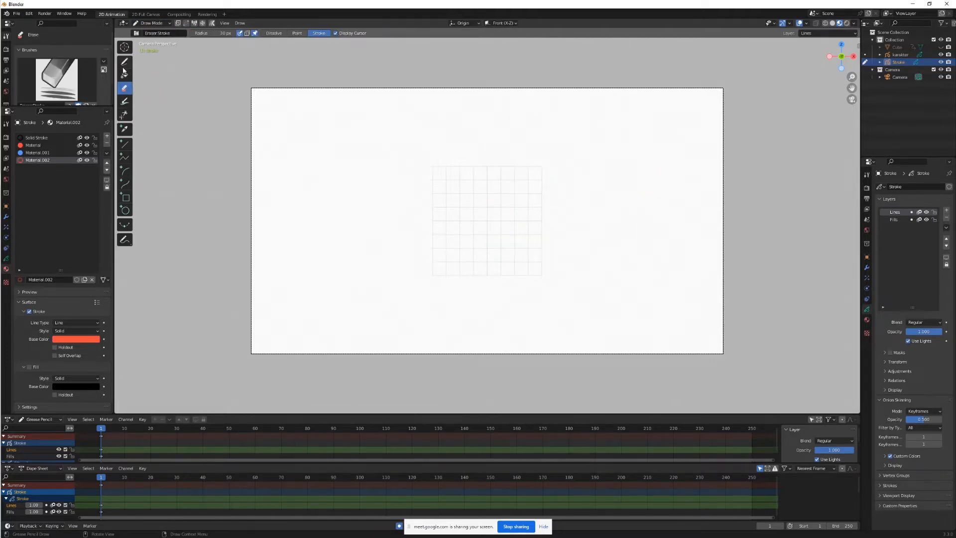
click(124, 62)
mouse_move(373, 248)
mouse_down()
mouse_move(433, 219)
mouse_move(495, 219)
mouse_move(657, 262)
mouse_up()
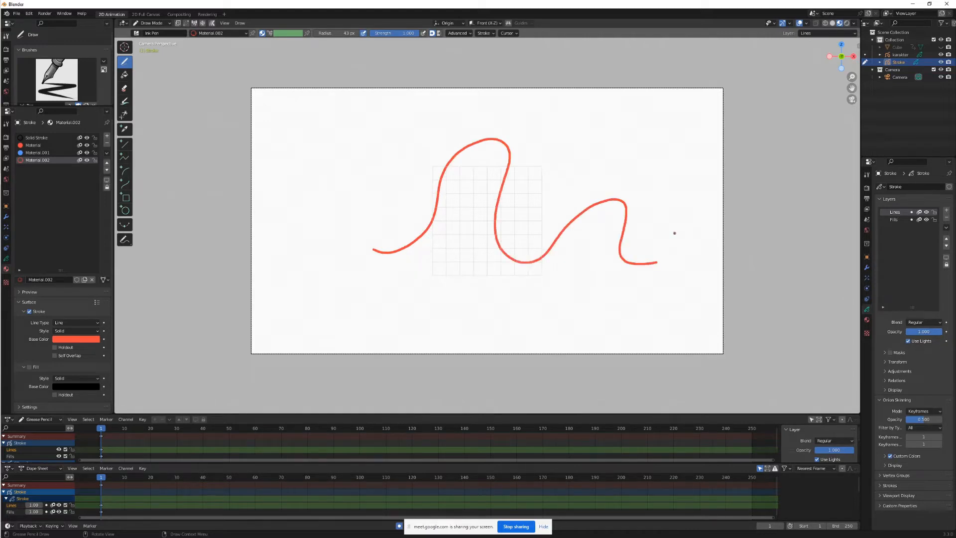
- Enter Edit Mode and box-select the points at the stroke's left end in point selection mode, finishing with everything deselected
click(152, 23)
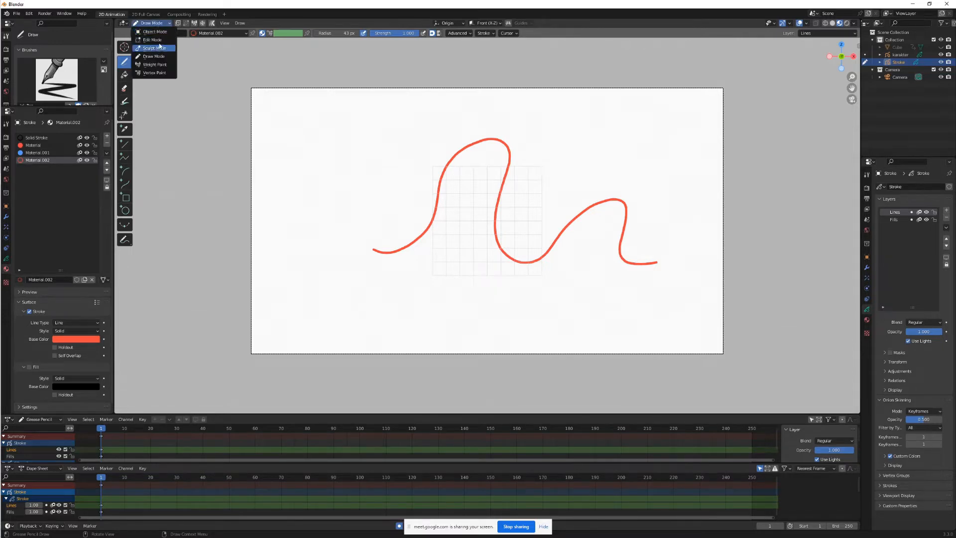
click(154, 40)
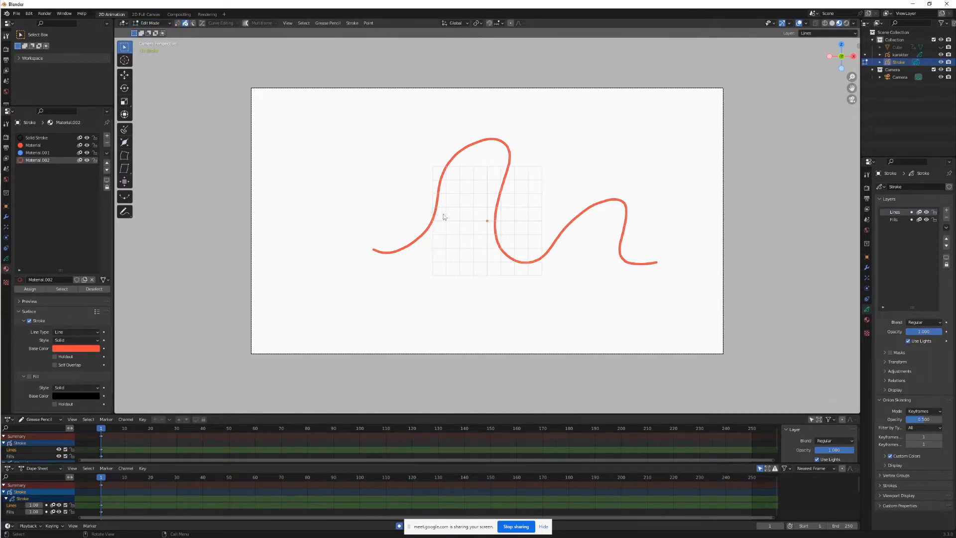
scroll(483, 185, up, 2)
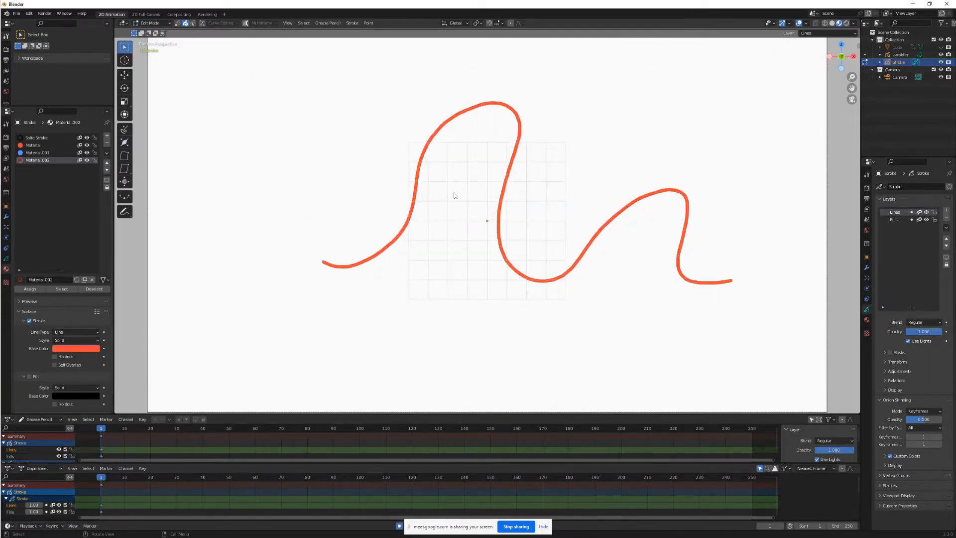
click(185, 30)
drag(374, 242, 333, 276)
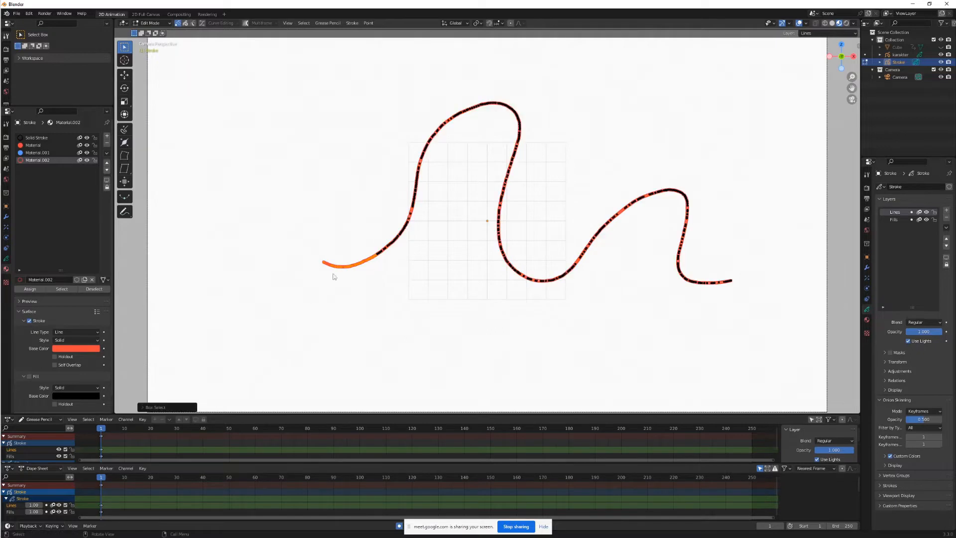
scroll(356, 295, up, 4)
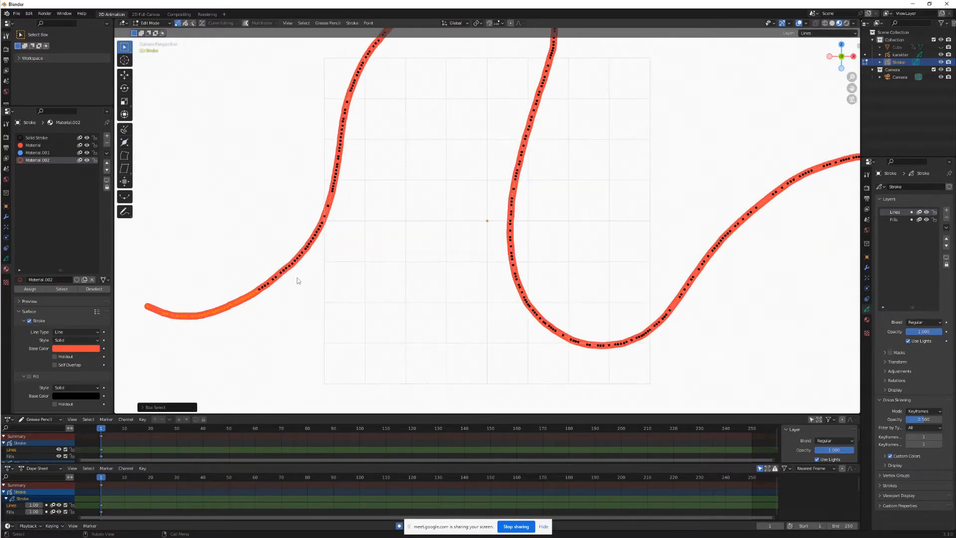
click(258, 295)
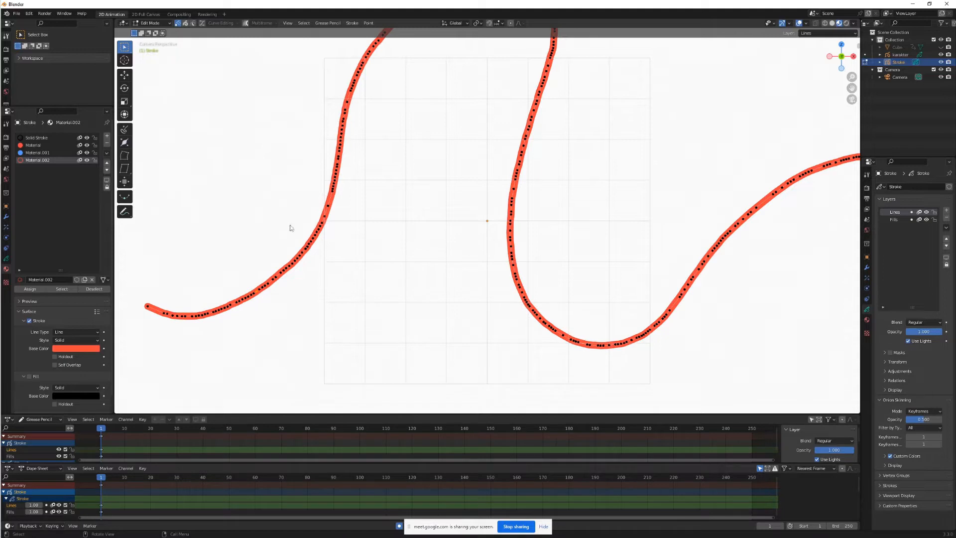
scroll(432, 178, down, 1)
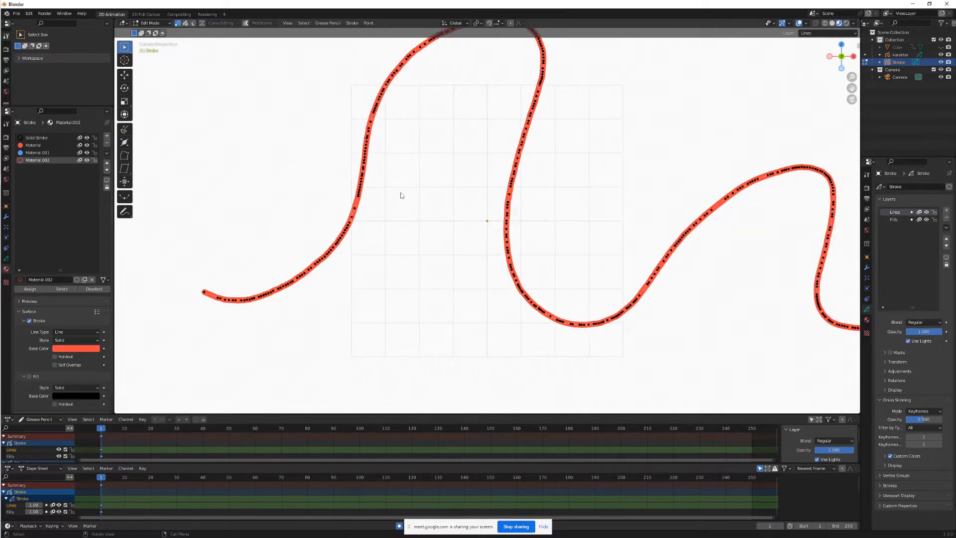
- Enable Curve Editing in stroke selection mode and try to move the whole curve
click(185, 23)
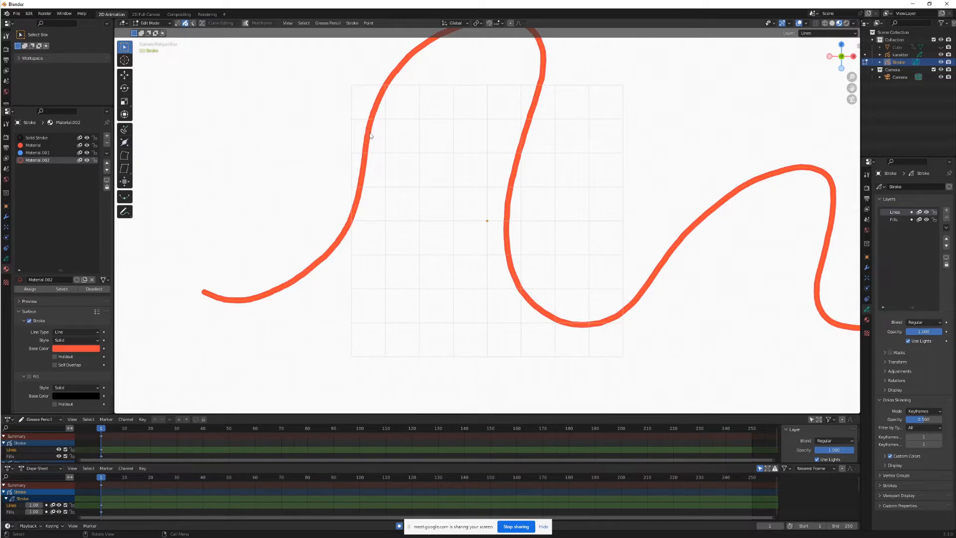
click(202, 23)
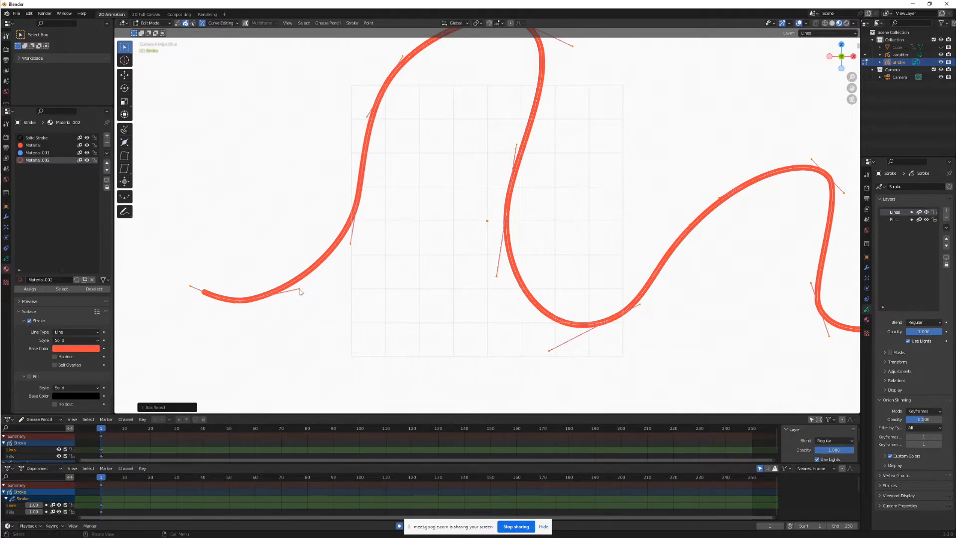
key(g)
key(Escape)
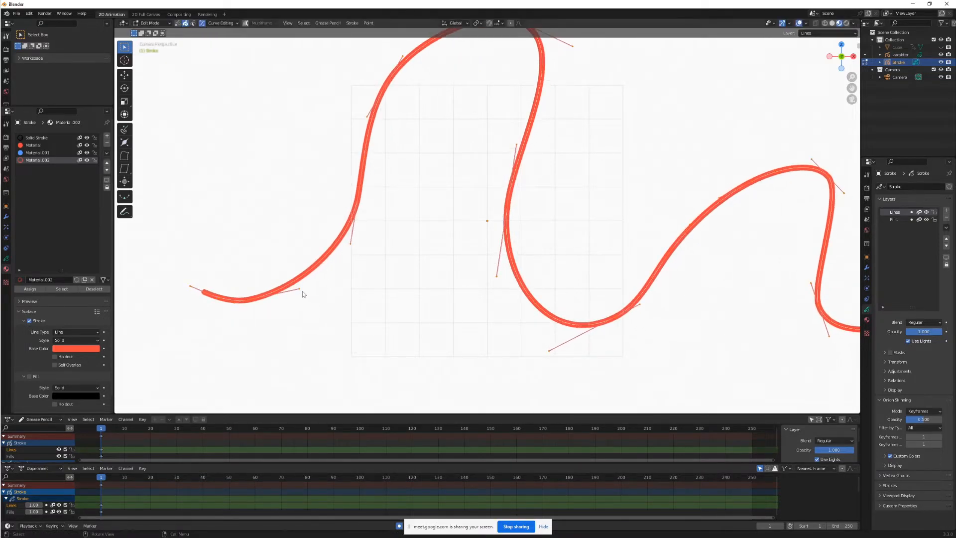
click(305, 294)
key(g)
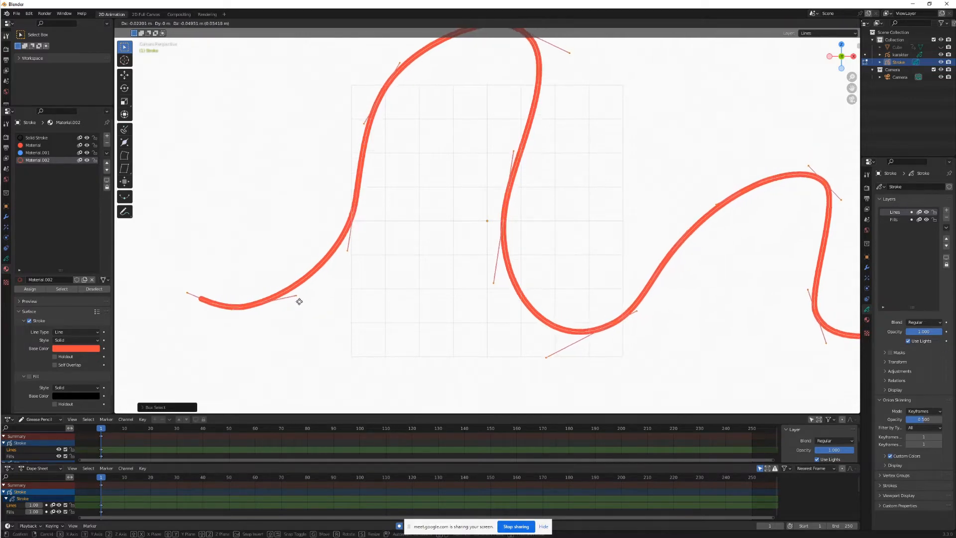
key(Escape)
key(ctrl+z)
click(297, 290)
click(301, 293)
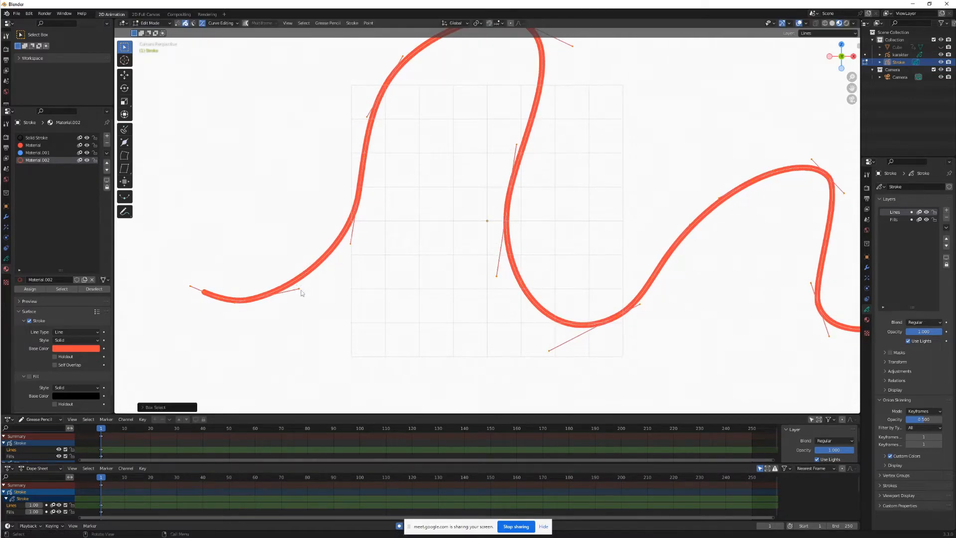
key(ctrl+z)
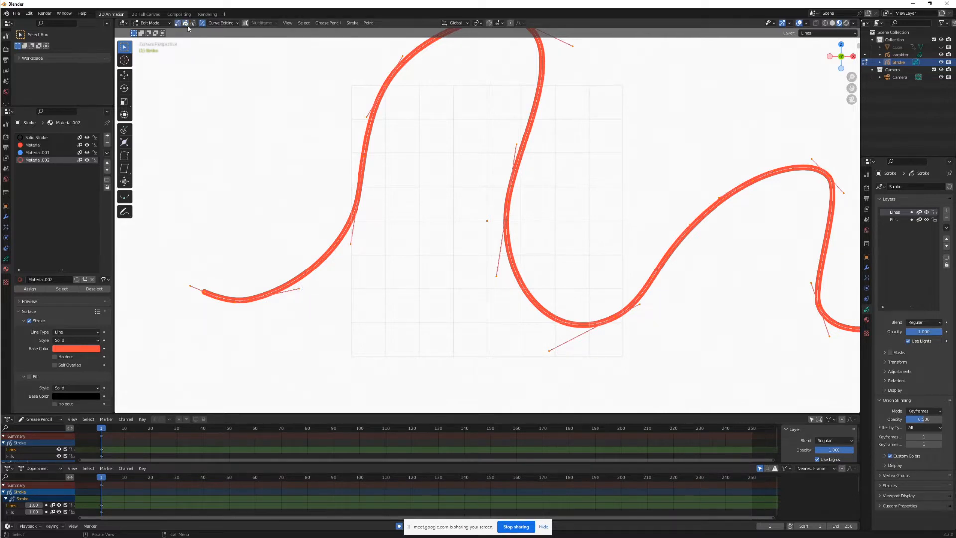
- Try moving the curve handle near the stroke's left end in point selection mode, and turn Curve Editing off
drag(253, 288, 239, 318)
click(300, 289)
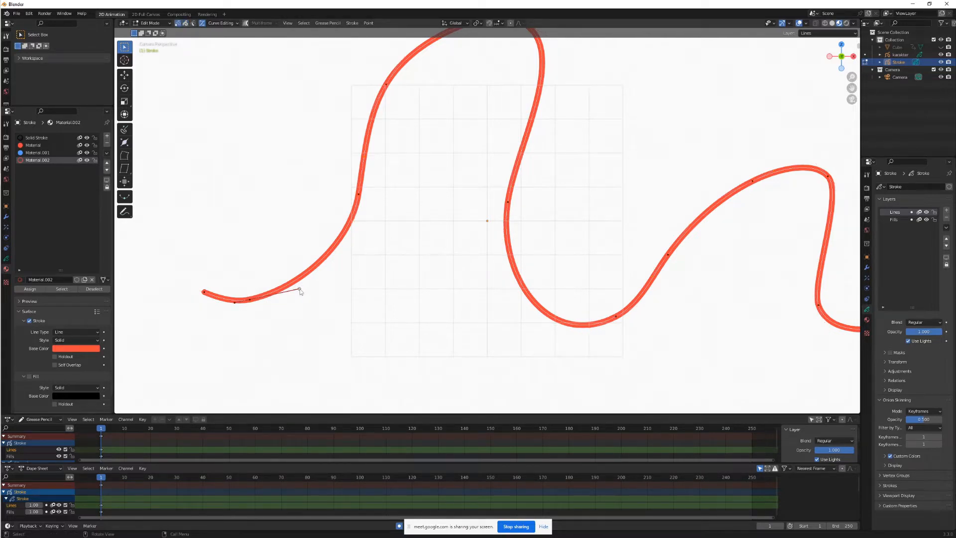
key(g)
right_click(307, 300)
click(202, 23)
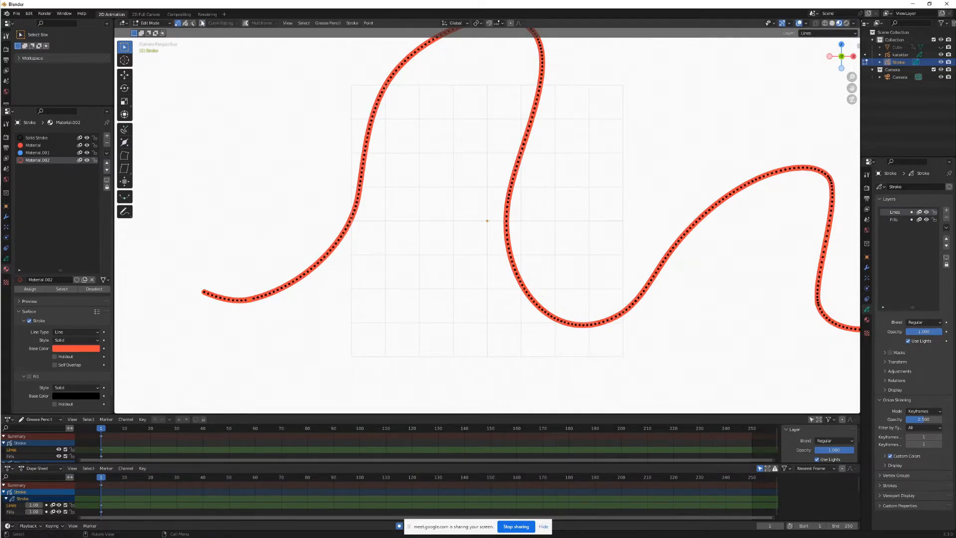
click(203, 23)
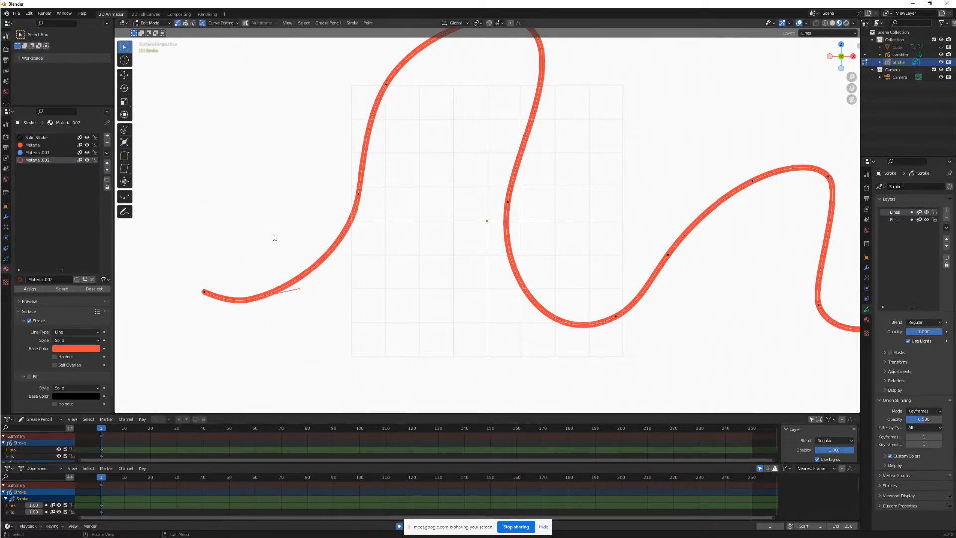
key(g)
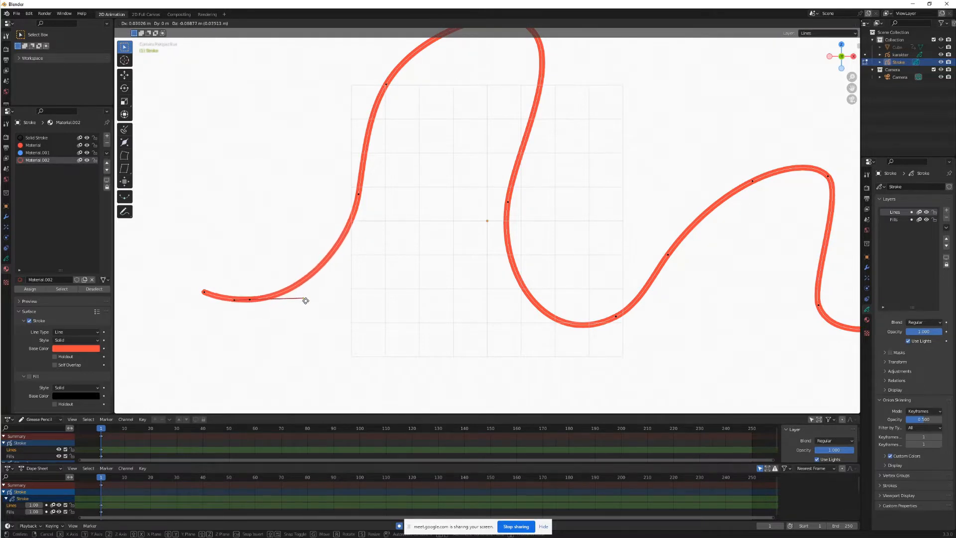
click(301, 291)
click(202, 25)
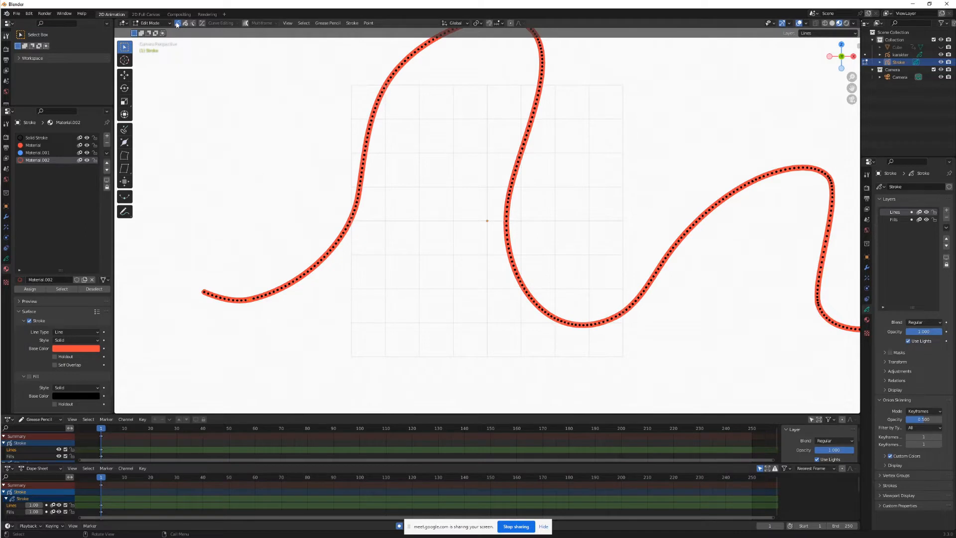
- Try to move a single point near the left end of the stroke
key(g)
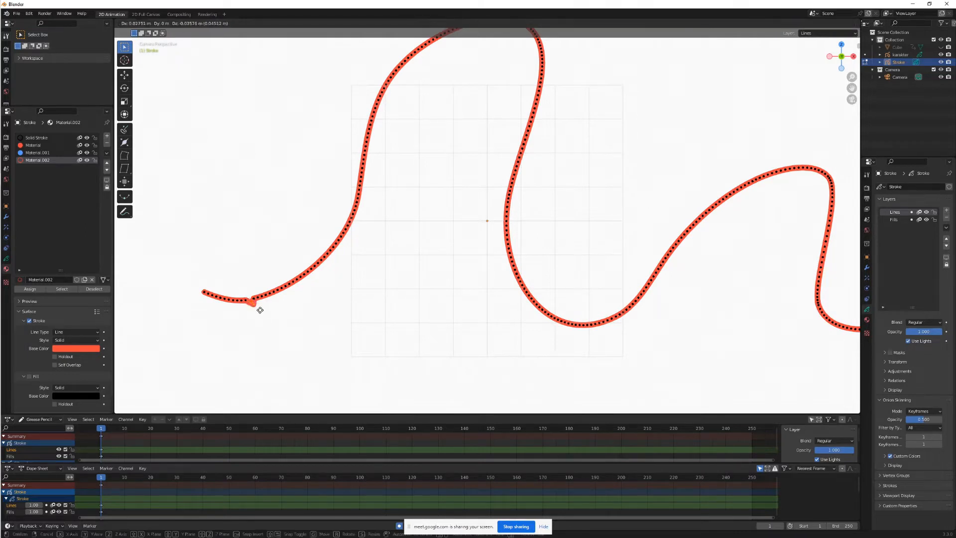
right_click(270, 322)
click(256, 302)
key(g)
right_click(263, 303)
- Box-select progressively longer sections of points at the stroke's left end and try to move them
drag(257, 279, 198, 305)
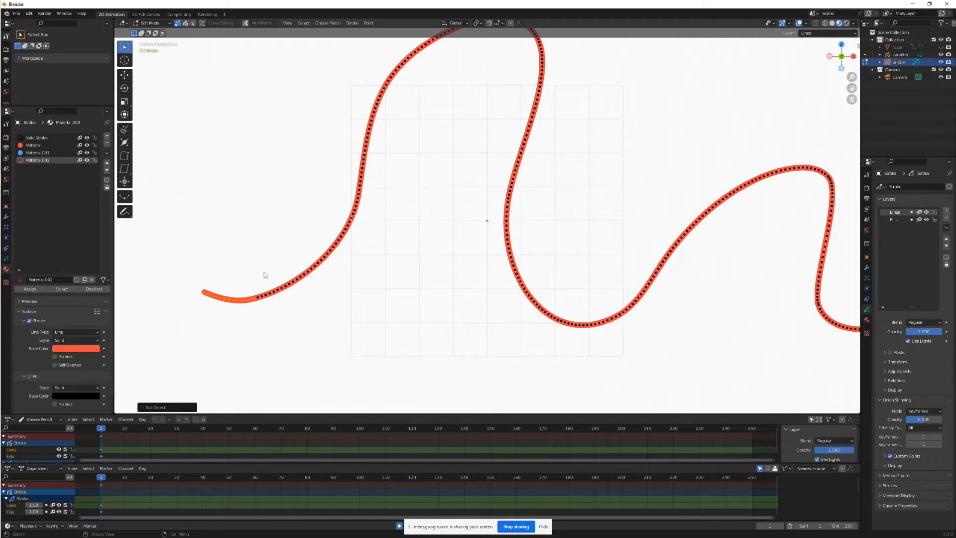
key(g)
right_click(265, 244)
mouse_move(316, 203)
mouse_down()
mouse_move(300, 230)
mouse_move(177, 334)
mouse_up()
key(g)
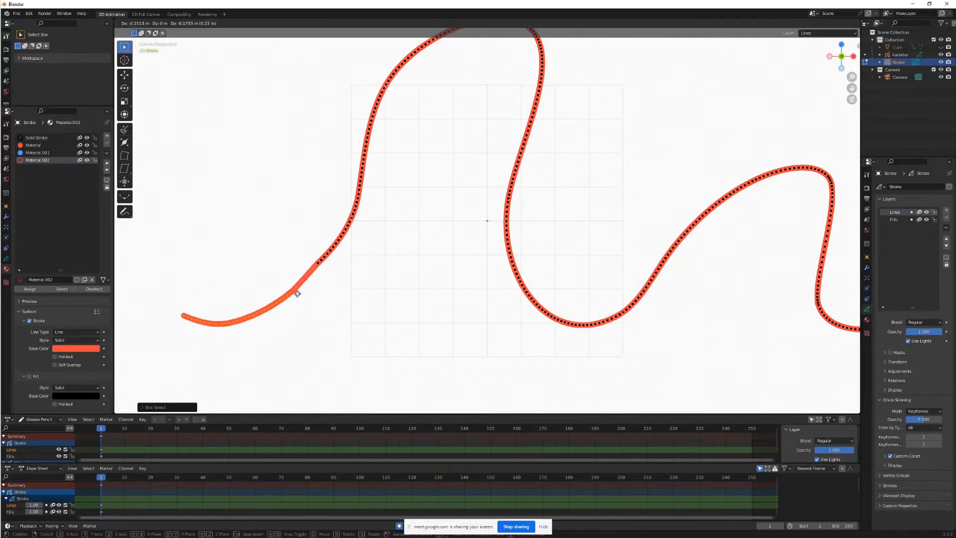
right_click(297, 293)
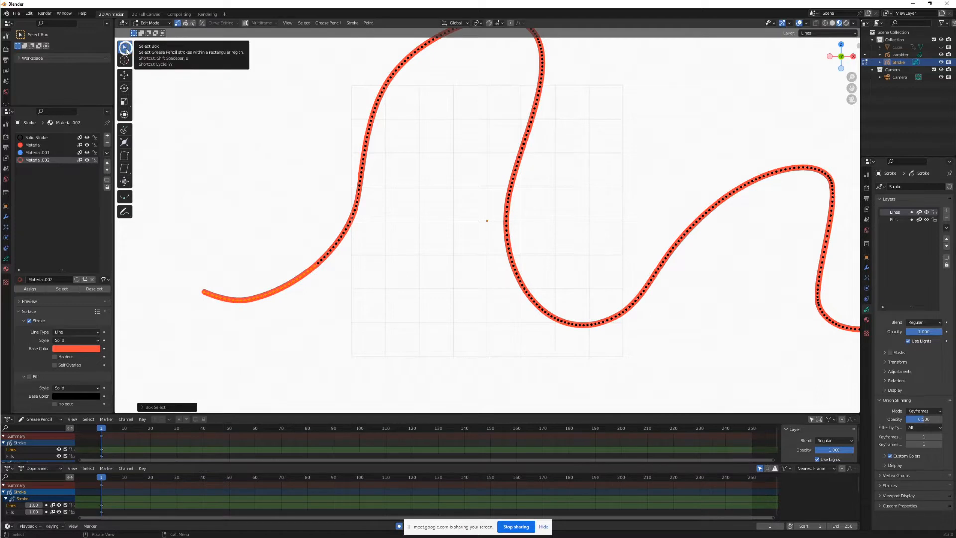
- Paint a selection of points along the stroke with the Select Circle tool and return to Select Box
click(126, 48)
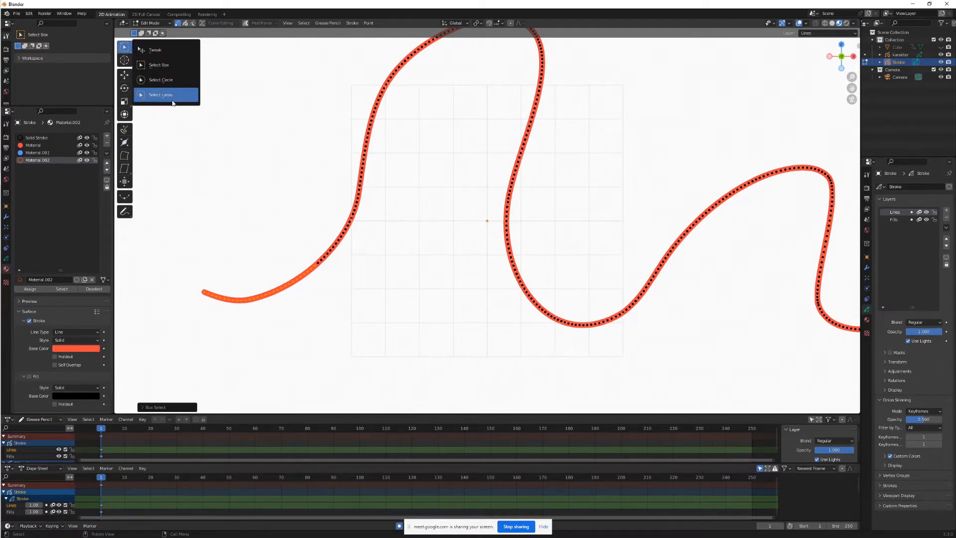
click(175, 79)
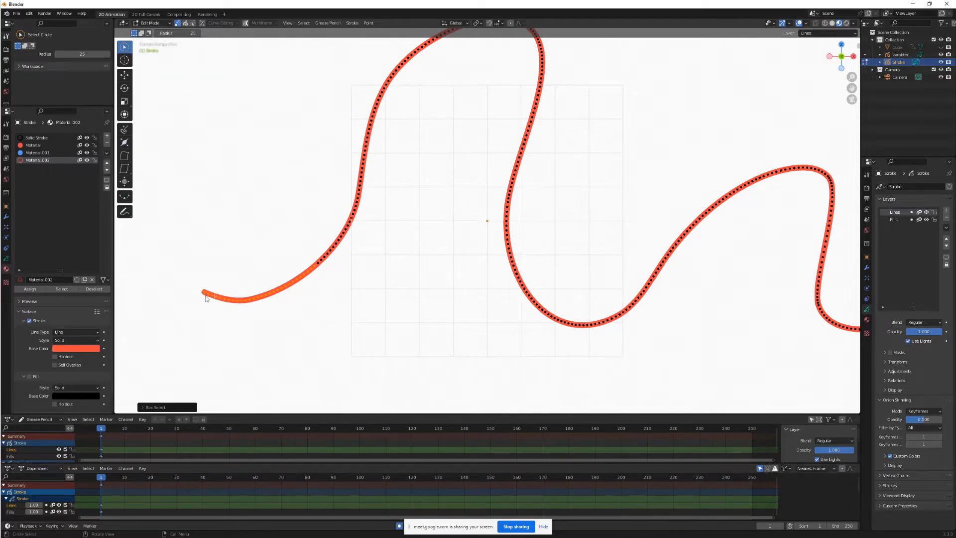
mouse_move(206, 297)
mouse_down()
mouse_move(234, 301)
mouse_move(299, 276)
mouse_move(353, 191)
mouse_move(413, 150)
mouse_move(390, 102)
mouse_move(523, 59)
mouse_move(500, 144)
mouse_move(537, 213)
mouse_move(520, 278)
mouse_move(588, 329)
mouse_up()
drag(129, 49, 142, 52)
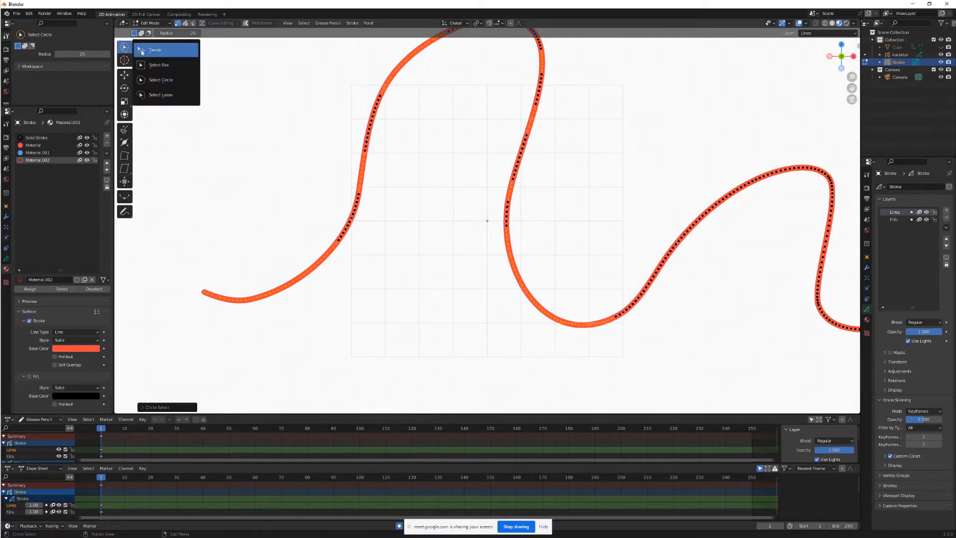
click(162, 64)
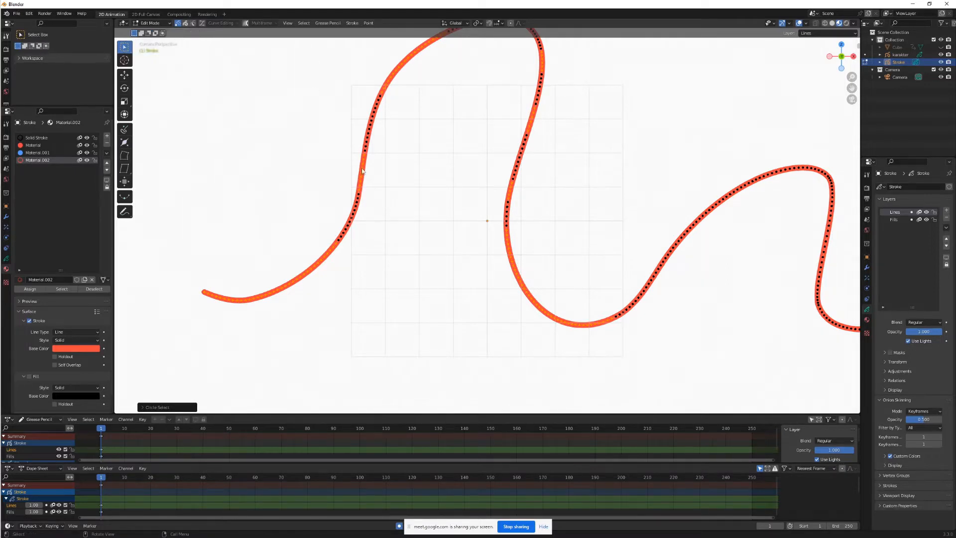
- Select a point on the first rising part of the stroke and try moving it in different directions
click(368, 167)
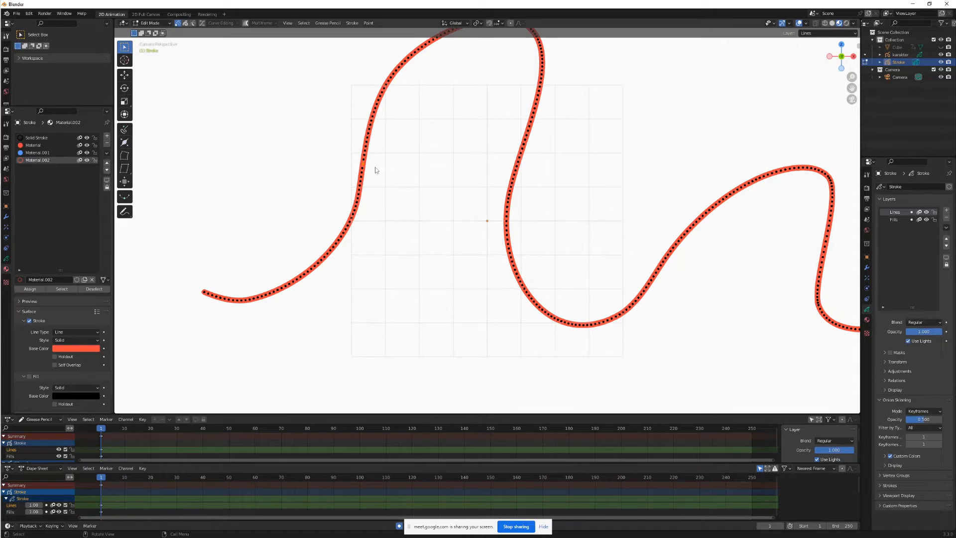
key(g)
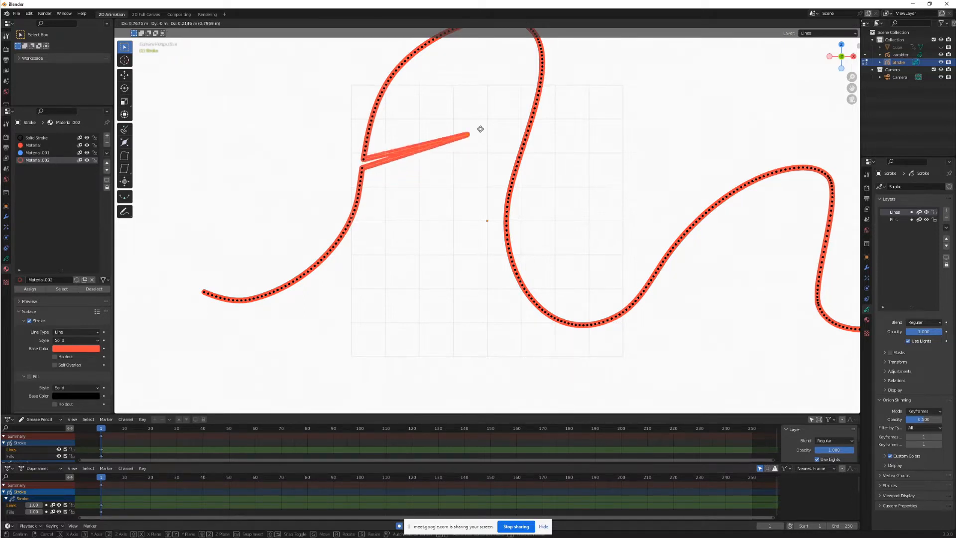
right_click(453, 108)
key(g)
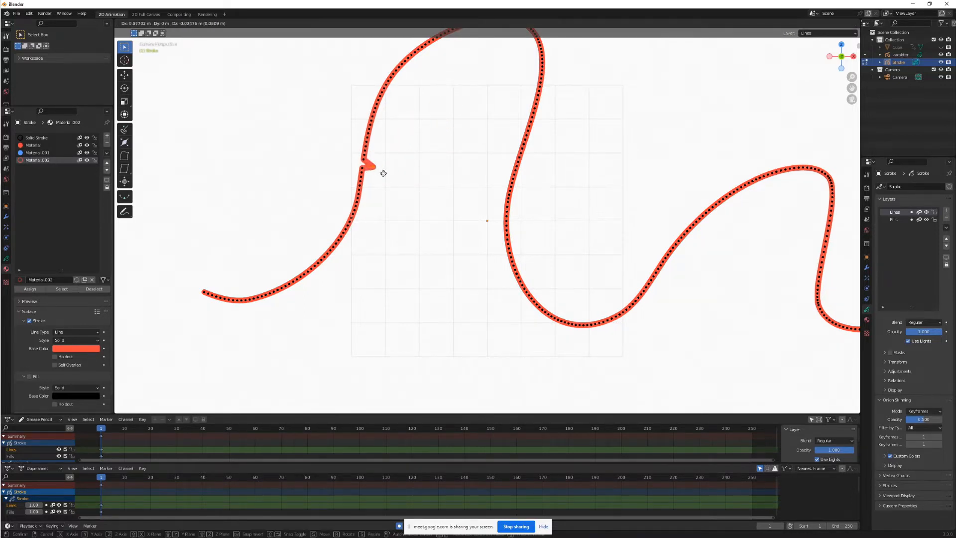
right_click(479, 139)
key(g)
right_click(343, 162)
key(g)
right_click(372, 162)
- Box-select a short section of the first rising part of the stroke and try rotating it
click(383, 155)
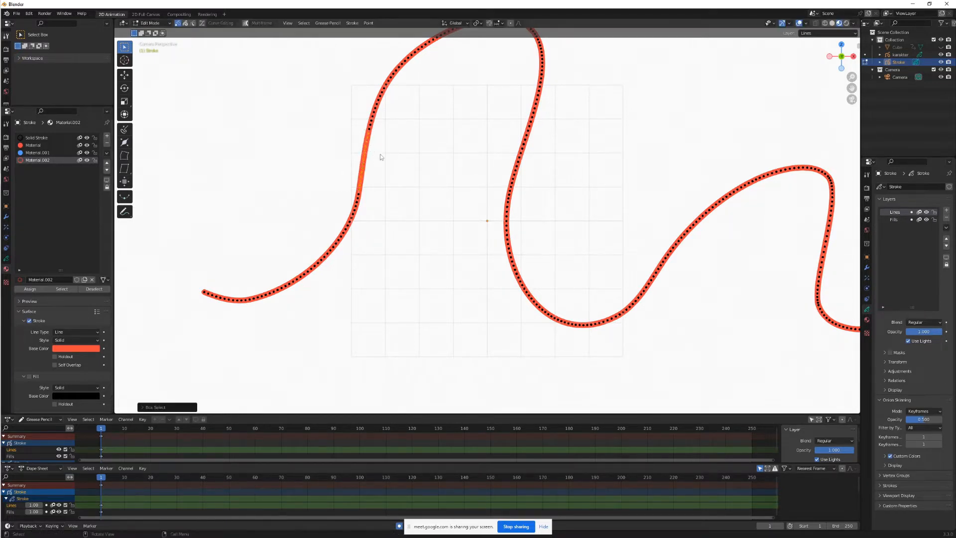
key(r)
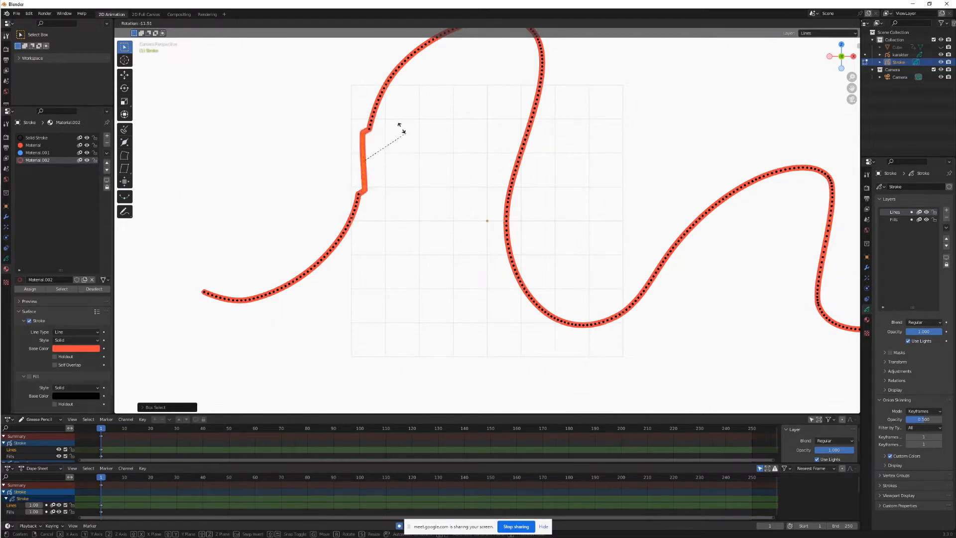
right_click(298, 190)
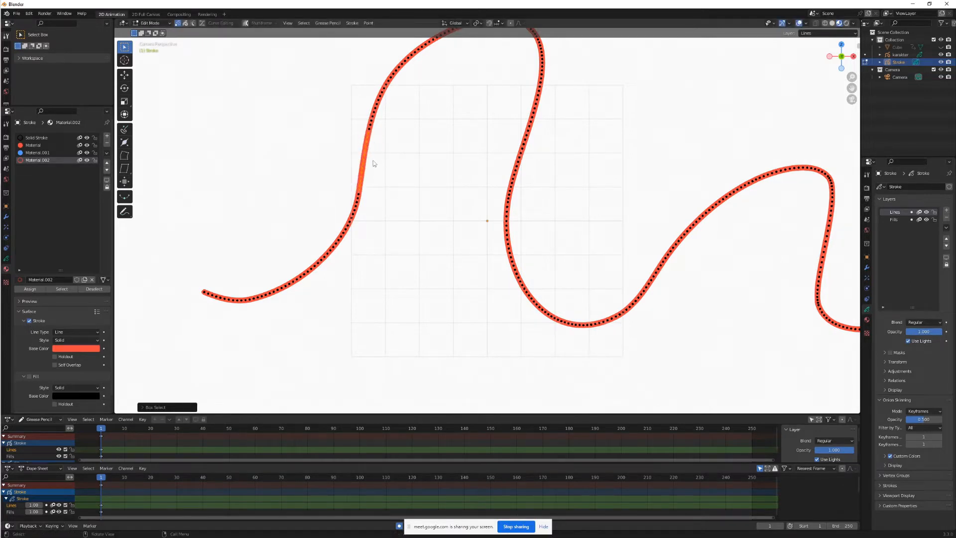
- Try scaling the selected section of points on the first rising part of the stroke
key(s)
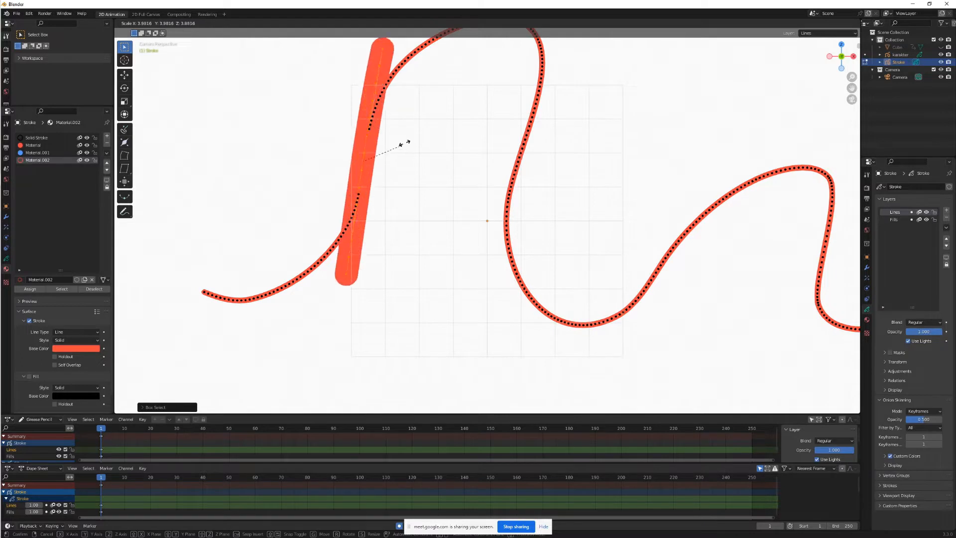
right_click(398, 152)
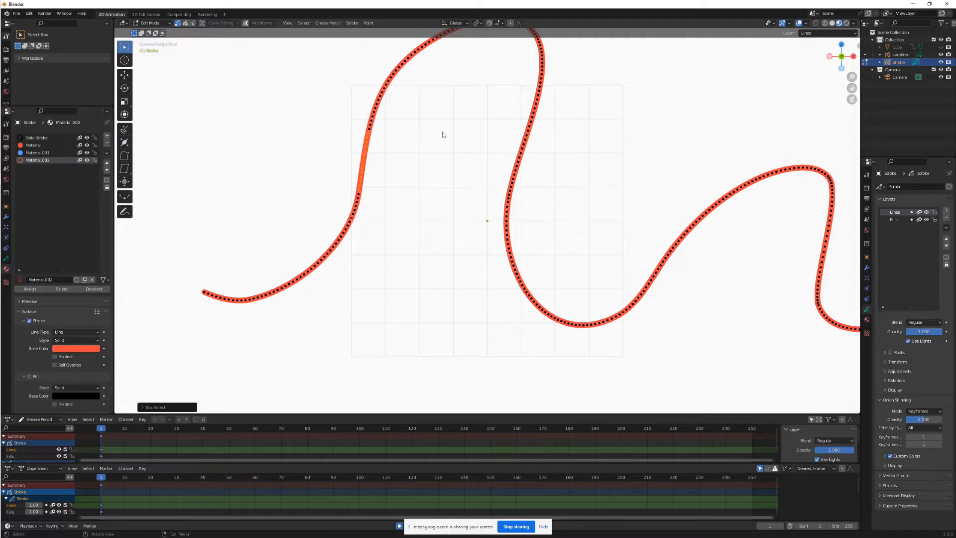
key(s)
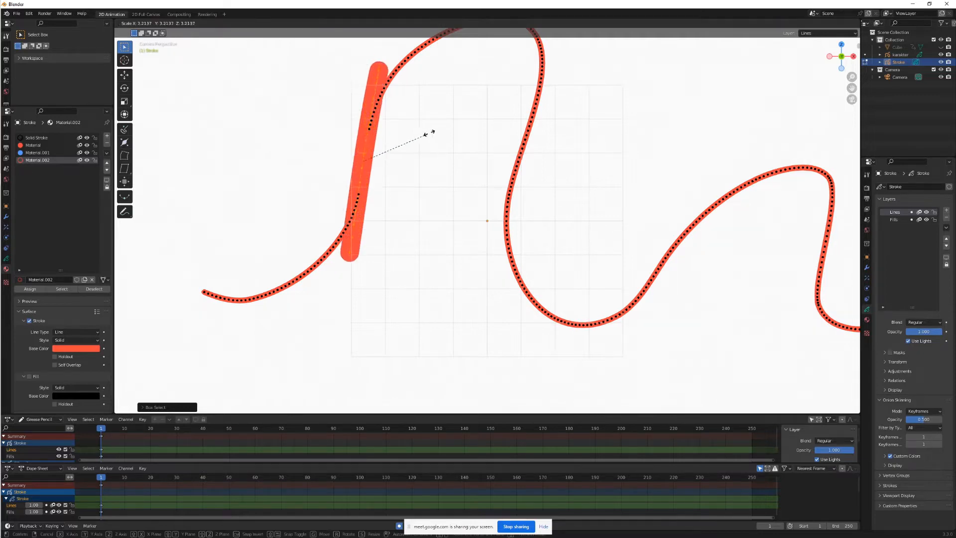
right_click(393, 166)
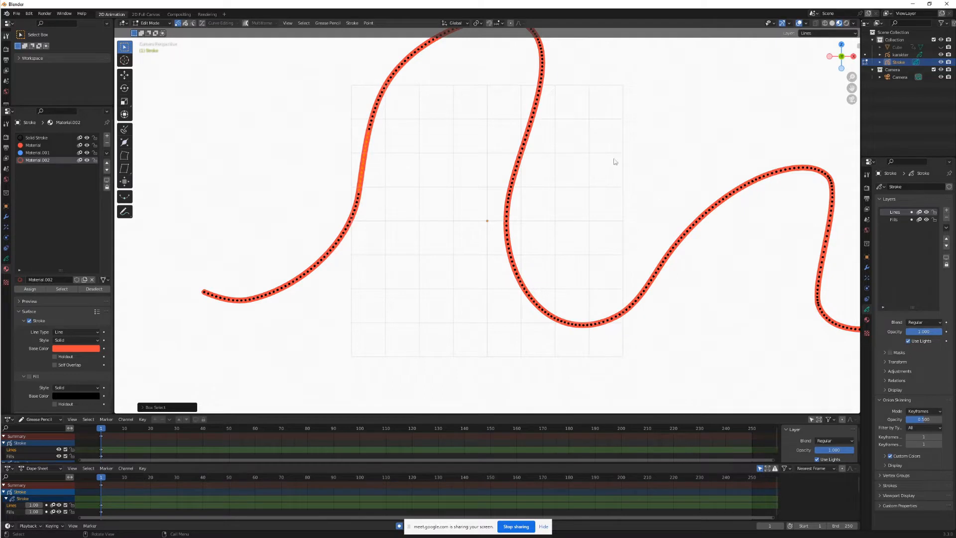
- Try rotating the selected section of the stroke's first rise, and try moving a shorter section of it
key(r)
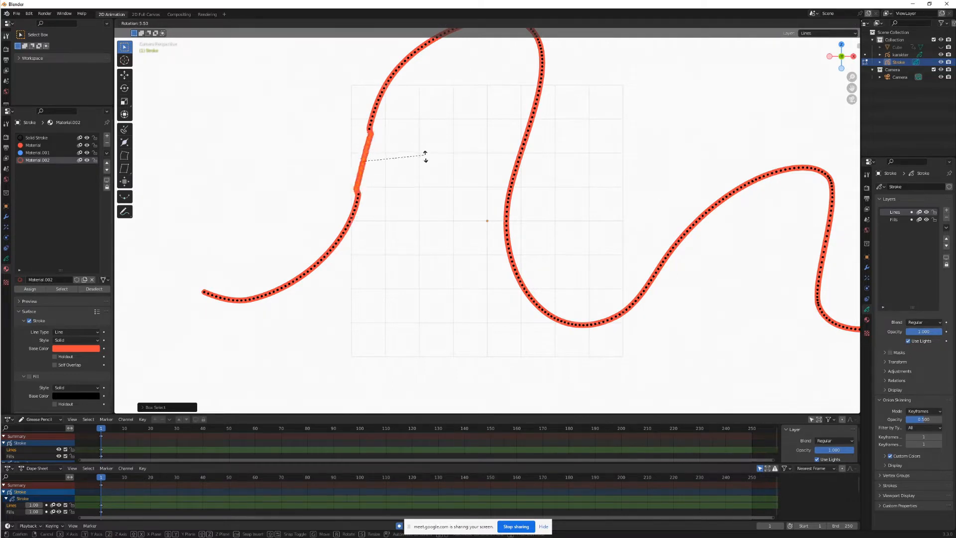
right_click(444, 154)
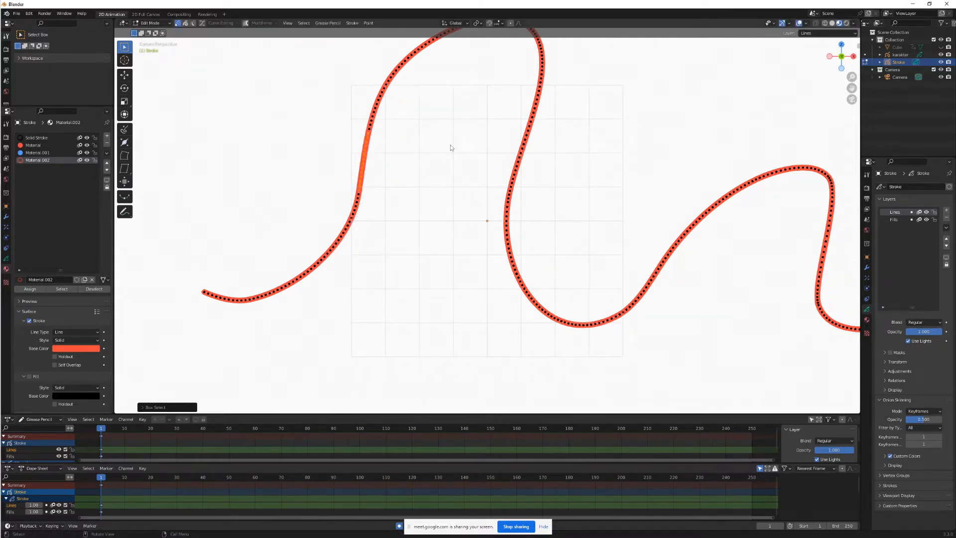
key(r)
right_click(437, 148)
key(g)
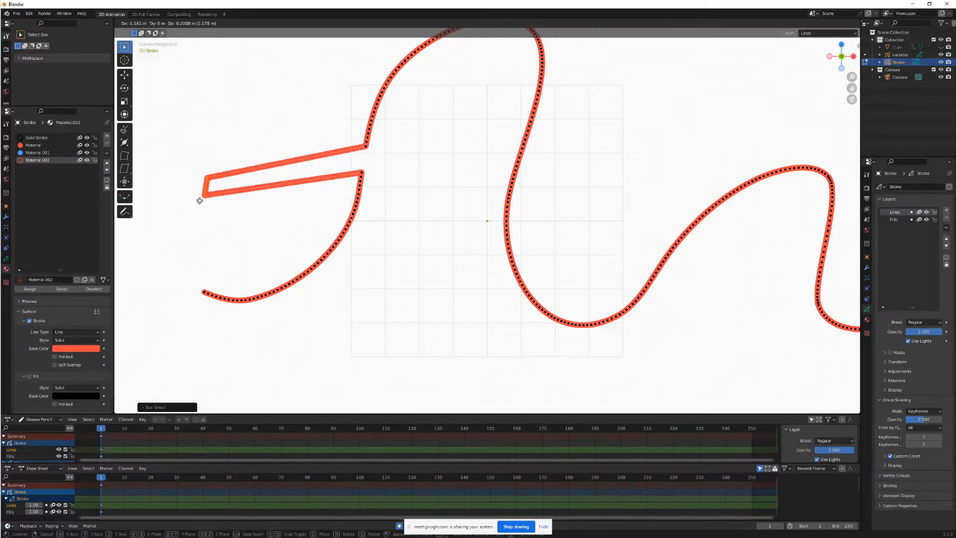
right_click(561, 162)
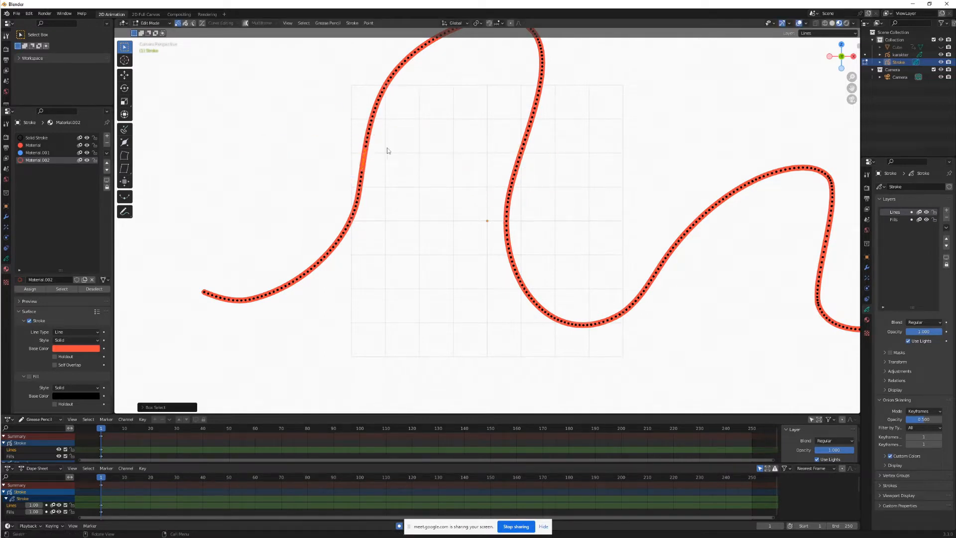
- Box-select a longer section of the stroke's first rise and try rotating and scaling it
drag(404, 122, 328, 199)
key(r)
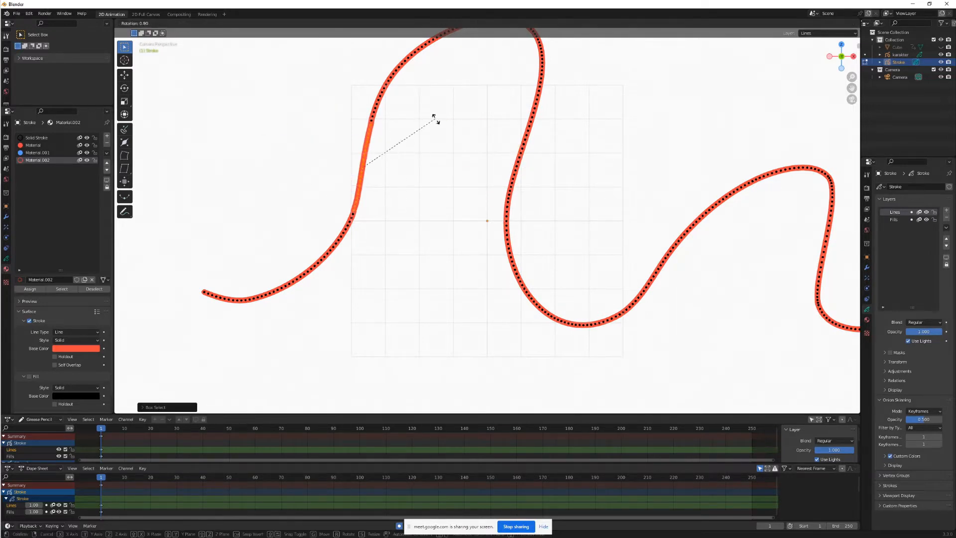
right_click(441, 222)
key(s)
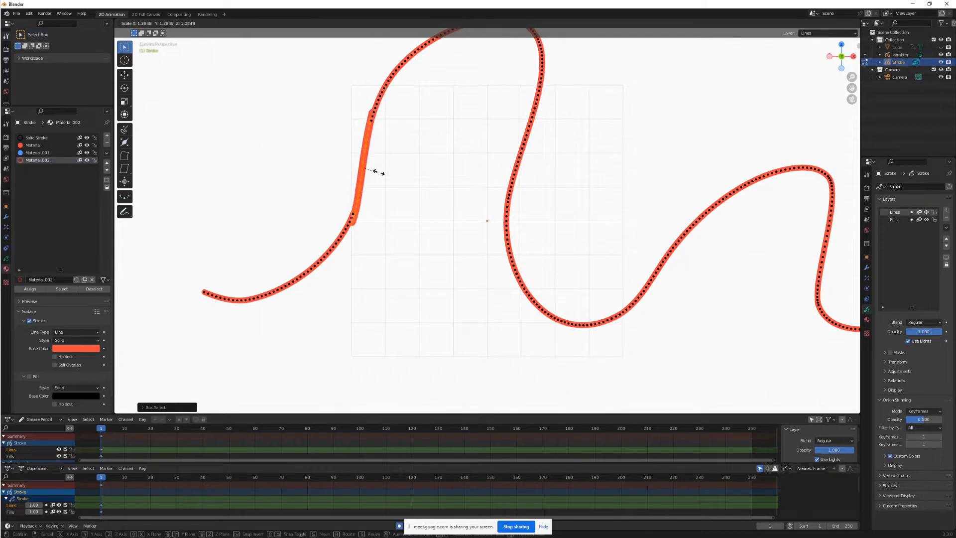
right_click(424, 177)
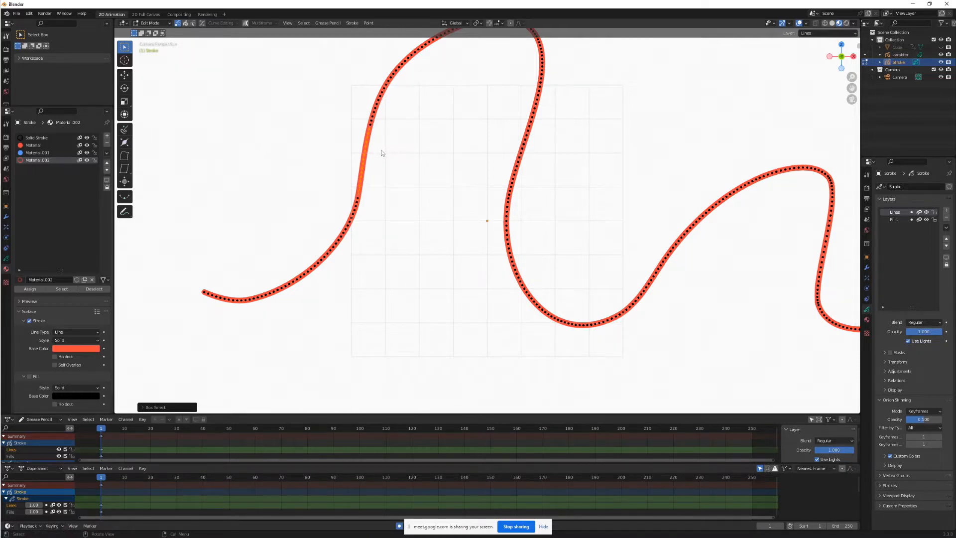
- Try moving the selected section of the first rise along the global X axis and along the global Z axis
key(g)
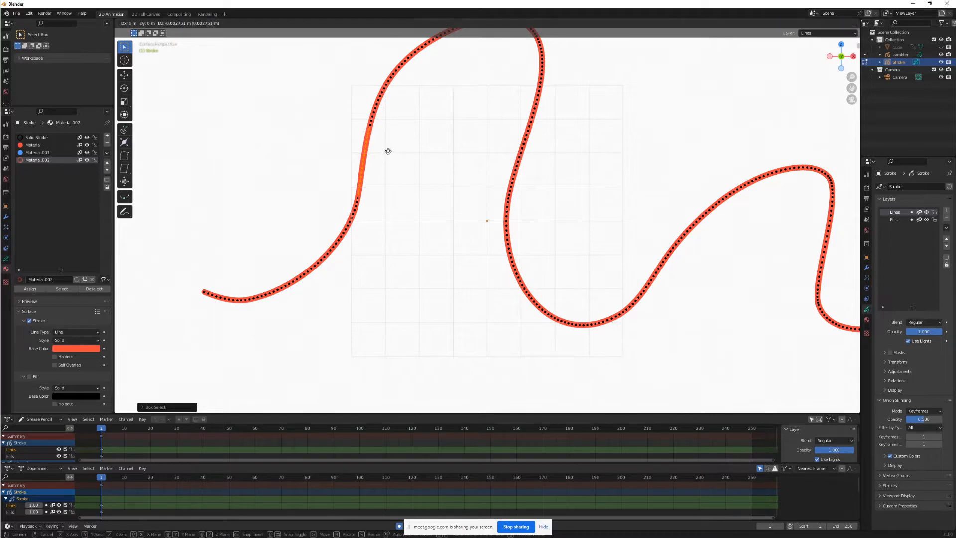
key(x)
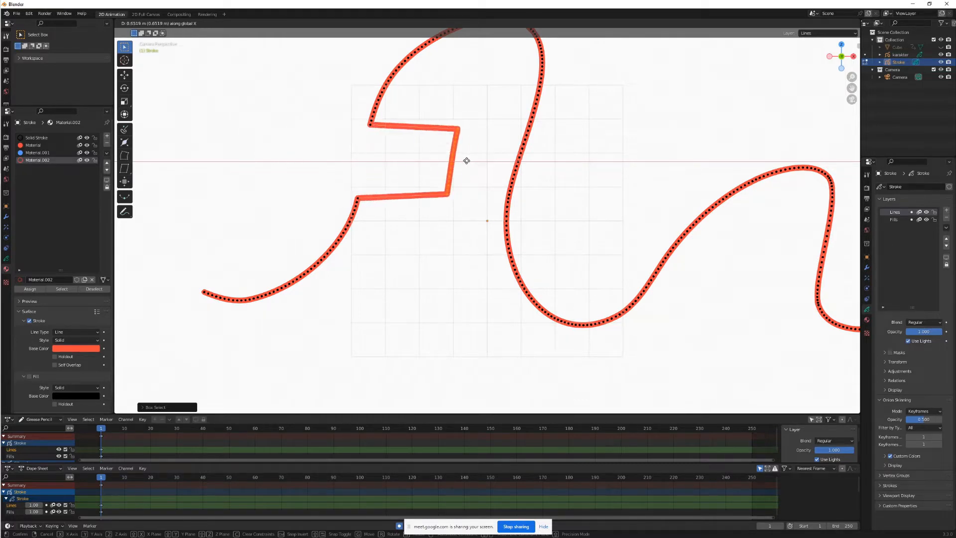
right_click(397, 158)
key(g)
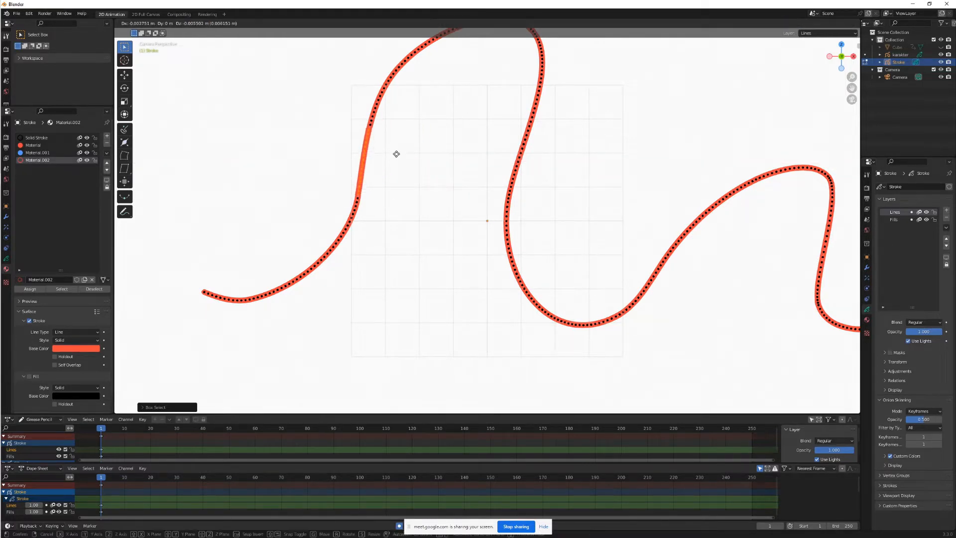
key(z)
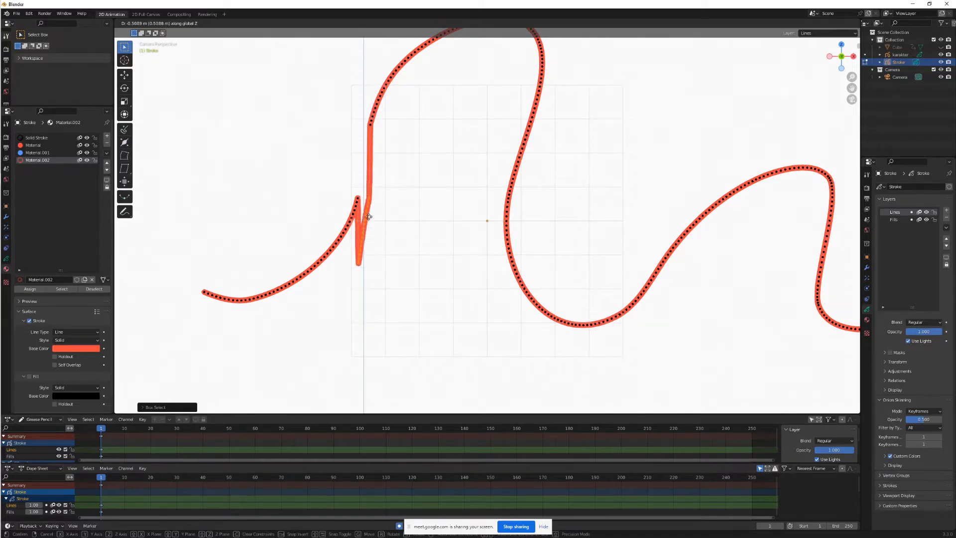
right_click(362, 217)
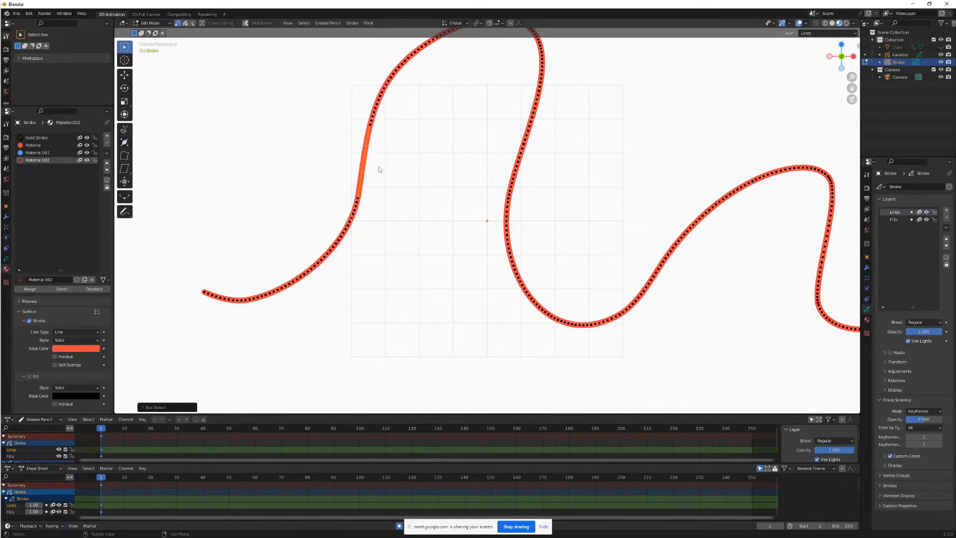
- Move the selected section along the global Y axis, inspect the depth offset from an orbited perspective view, and undo the move
key(g)
key(y)
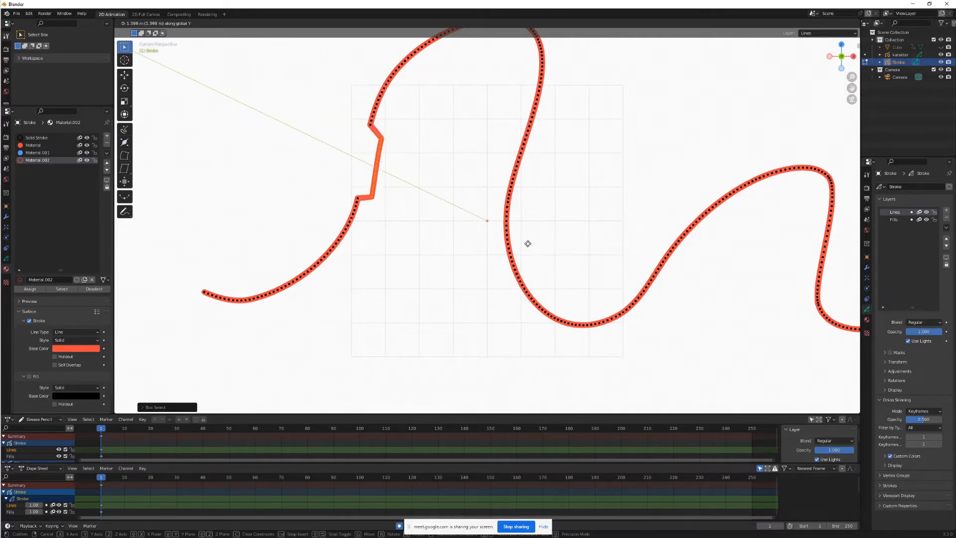
right_click(422, 197)
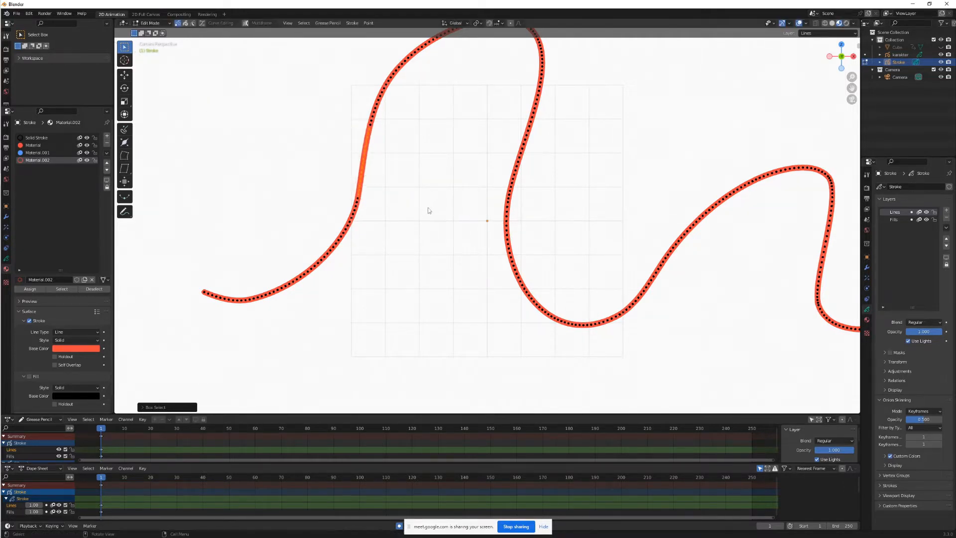
key(g)
click(207, 118)
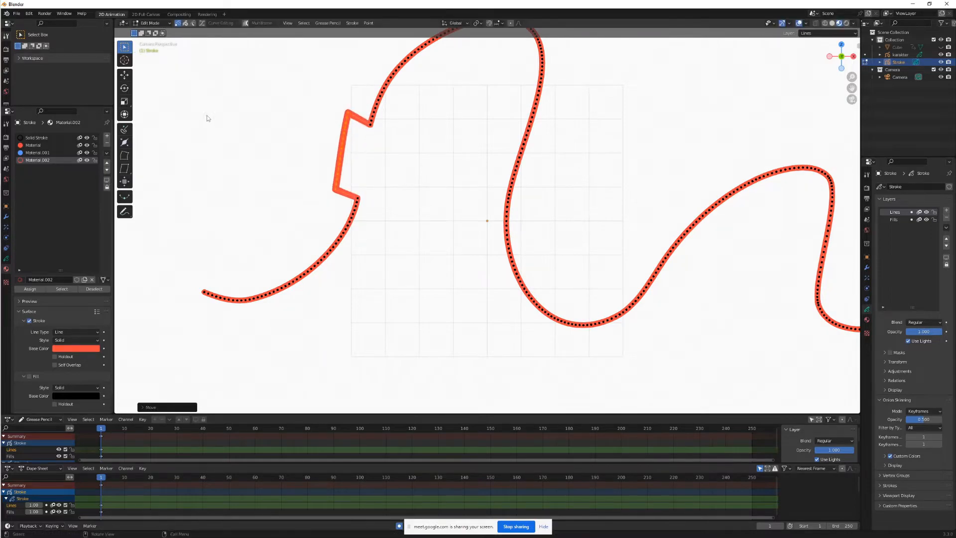
mouse_move(208, 118)
middle_down()
mouse_move(261, 150)
mouse_move(386, 177)
mouse_move(410, 199)
mouse_move(558, 210)
middle_up()
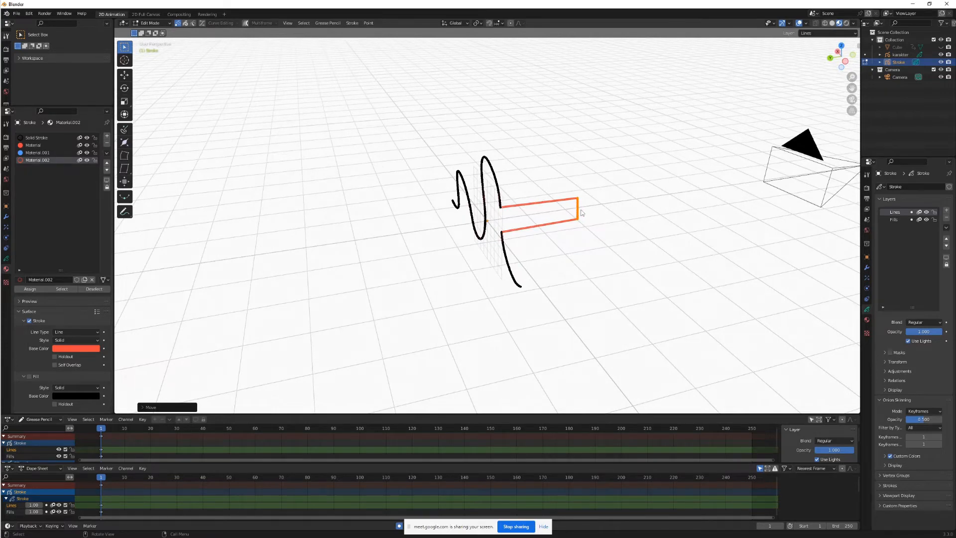
key(ctrl+z)
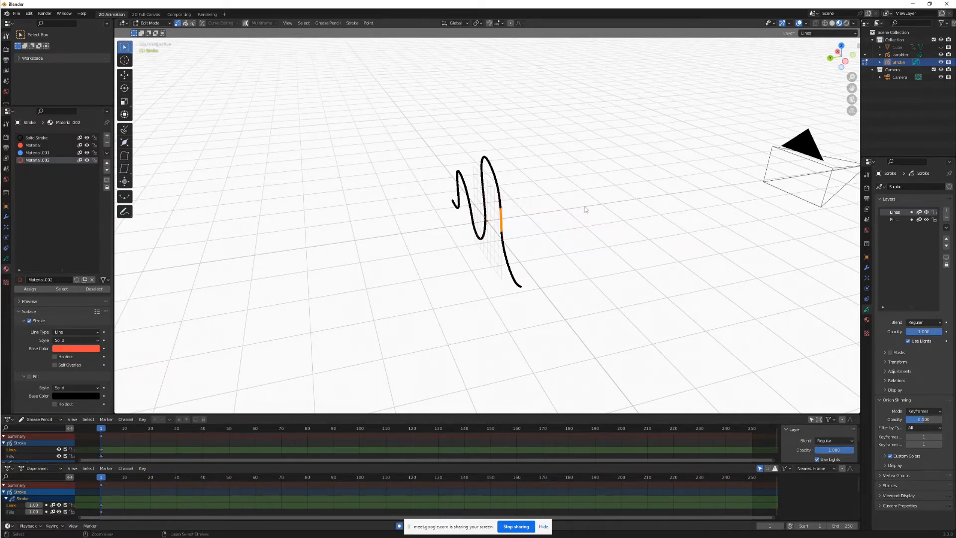
- Repeat the global Y move of the selected section in the perspective view, undo it and return to the camera view
key(g)
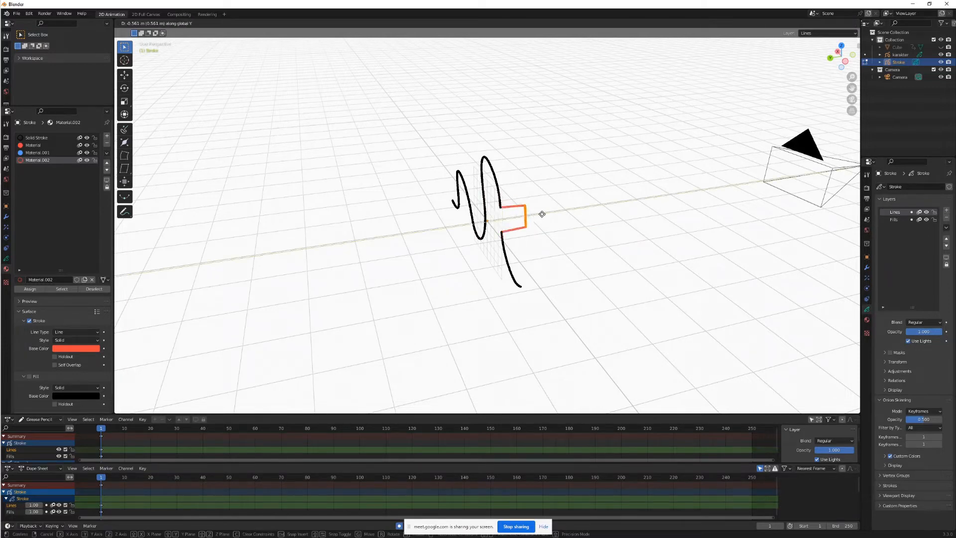
click(600, 213)
key(ctrl+z)
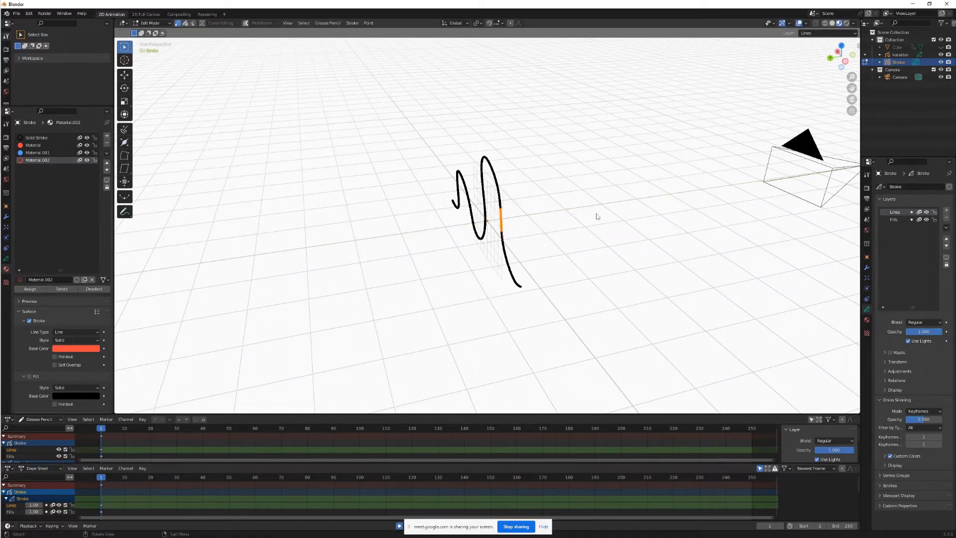
click(852, 99)
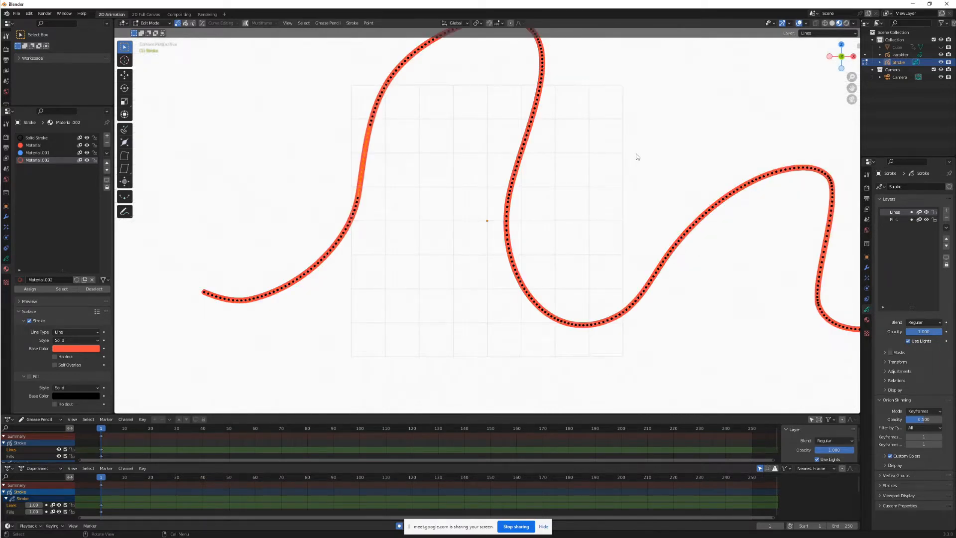
- With the whole stroke in view, try moving the selected section along the global X, Y and Z axes in turn
scroll(483, 186, down, 2)
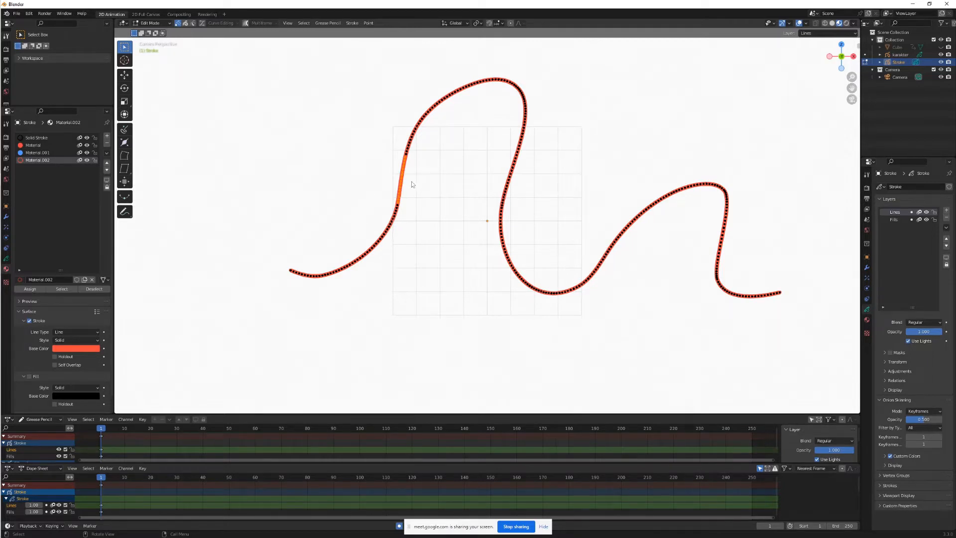
key(g)
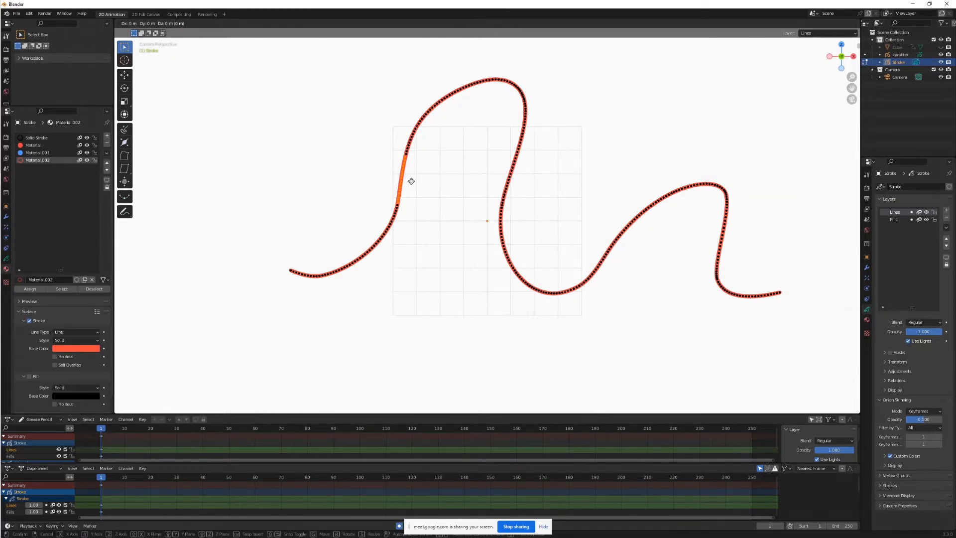
key(x)
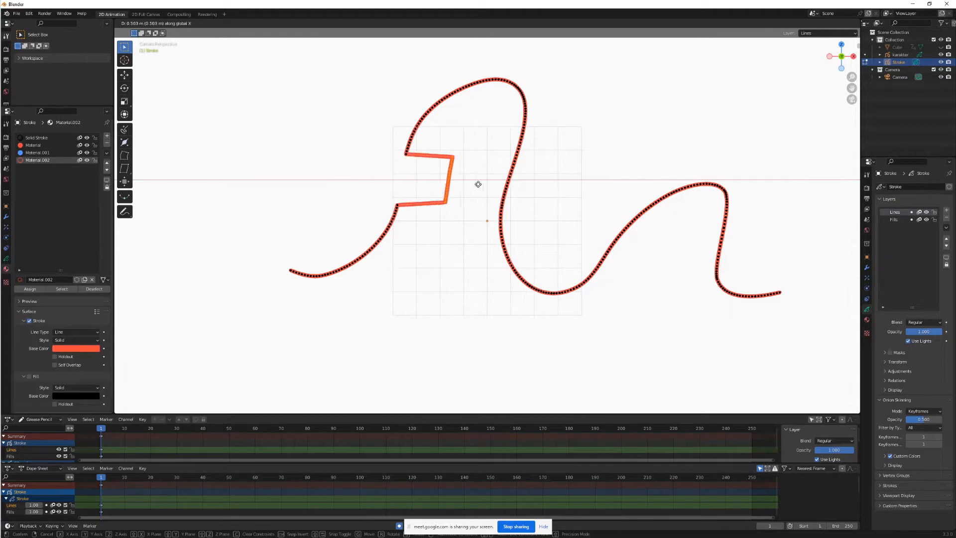
right_click(404, 189)
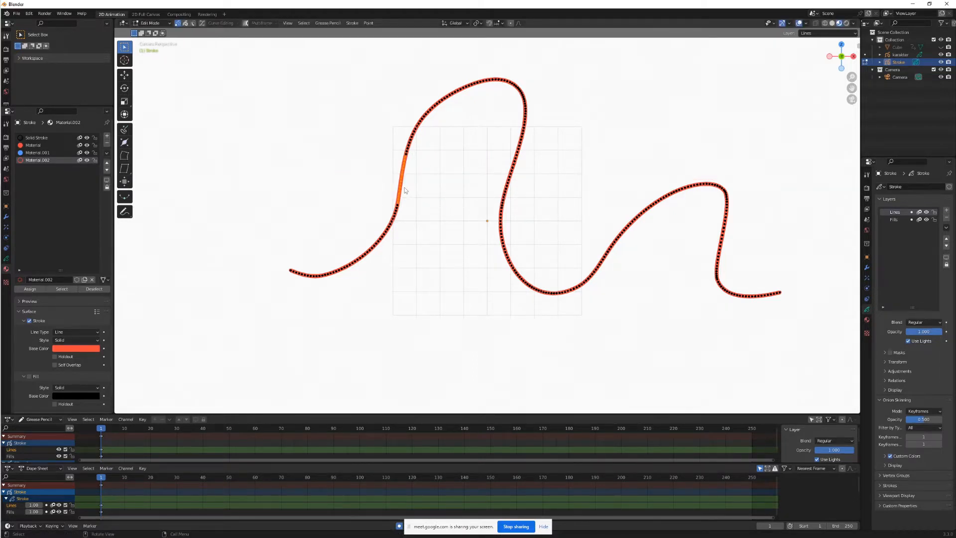
key(g)
key(y)
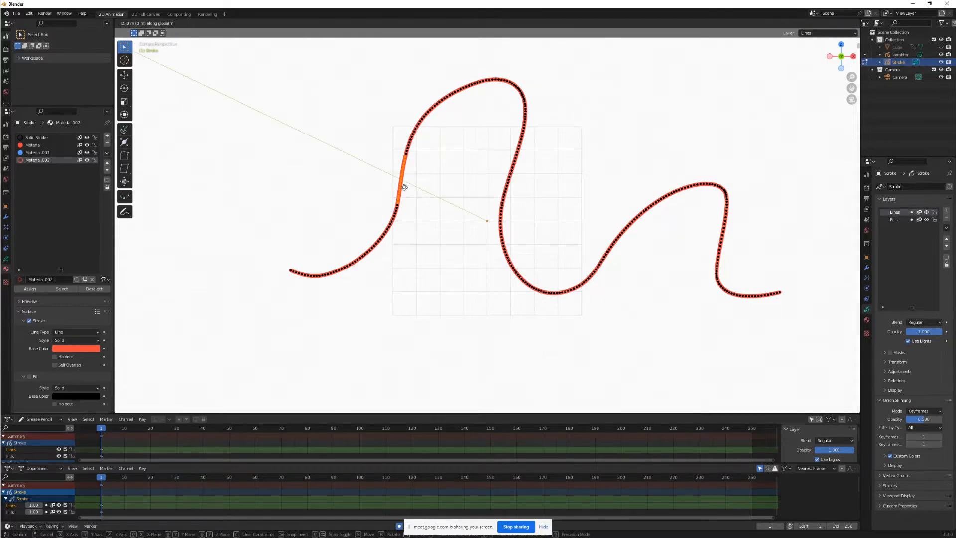
right_click(330, 202)
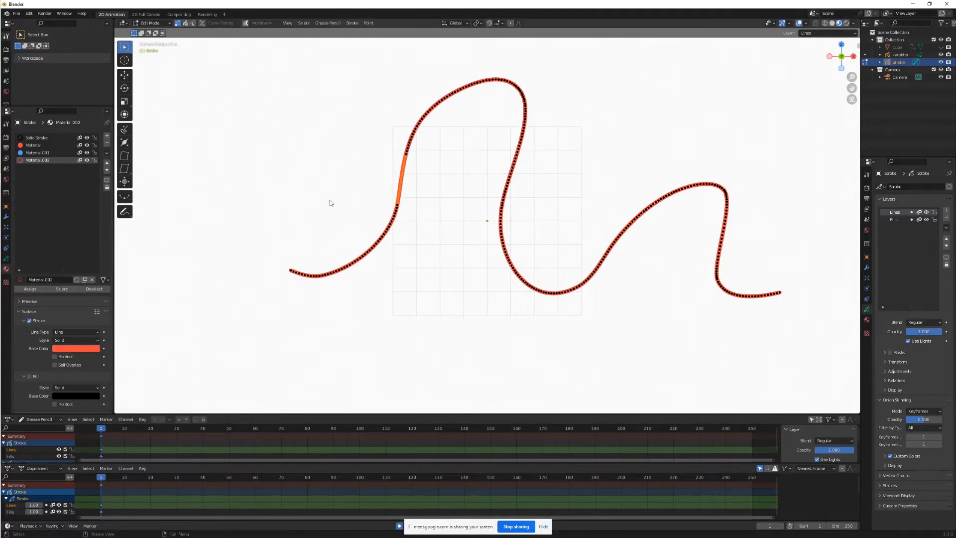
key(g)
key(z)
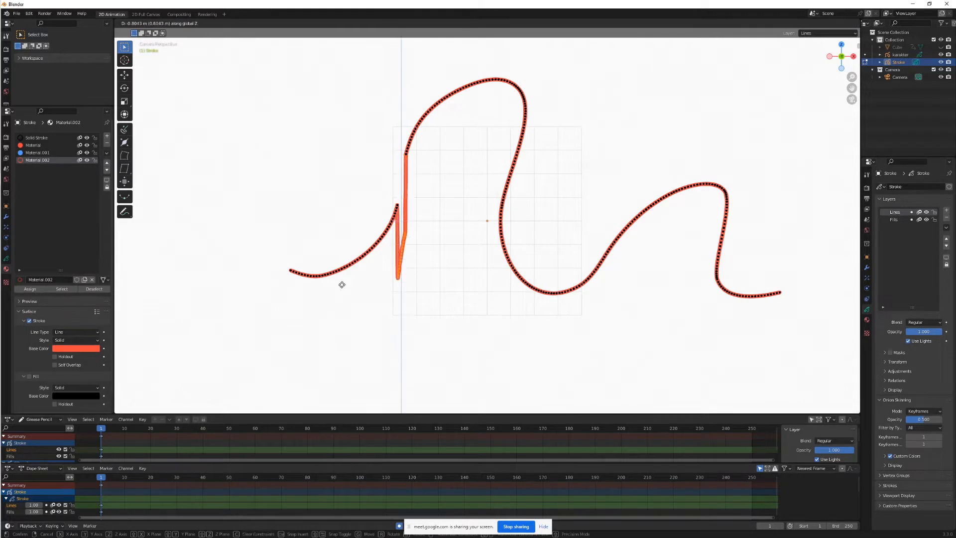
right_click(387, 258)
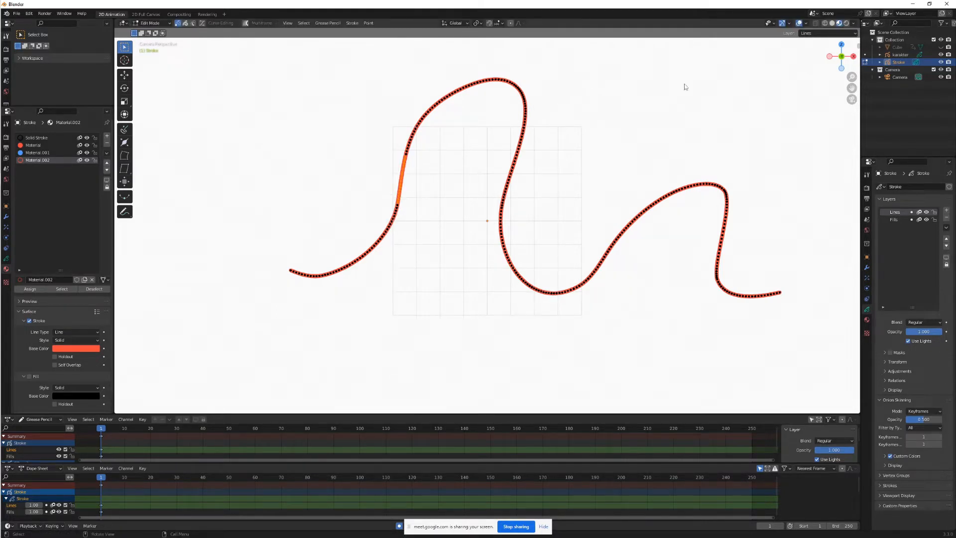
- Select the whole upper part of the first hump and try scaling it along the global X axis
drag(681, 83, 404, 168)
drag(556, 62, 348, 198)
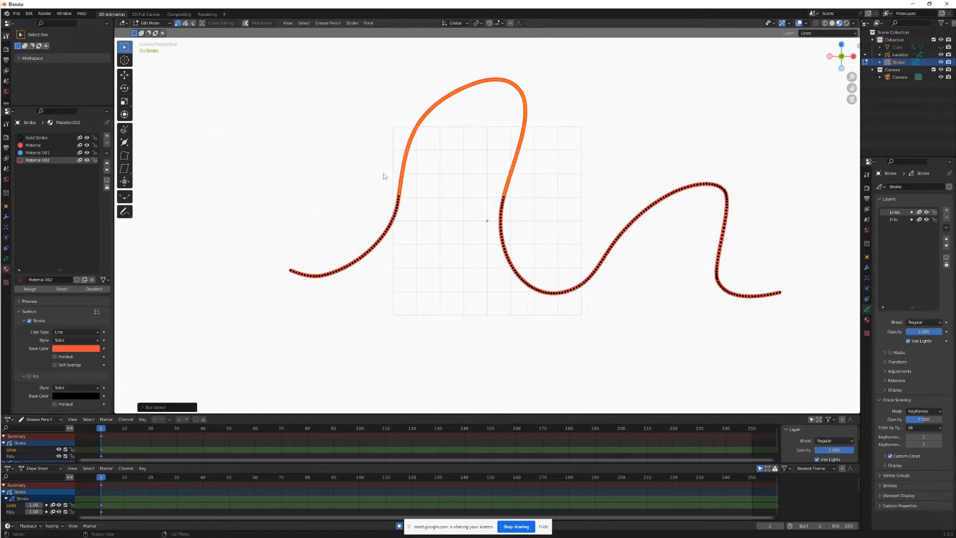
key(s)
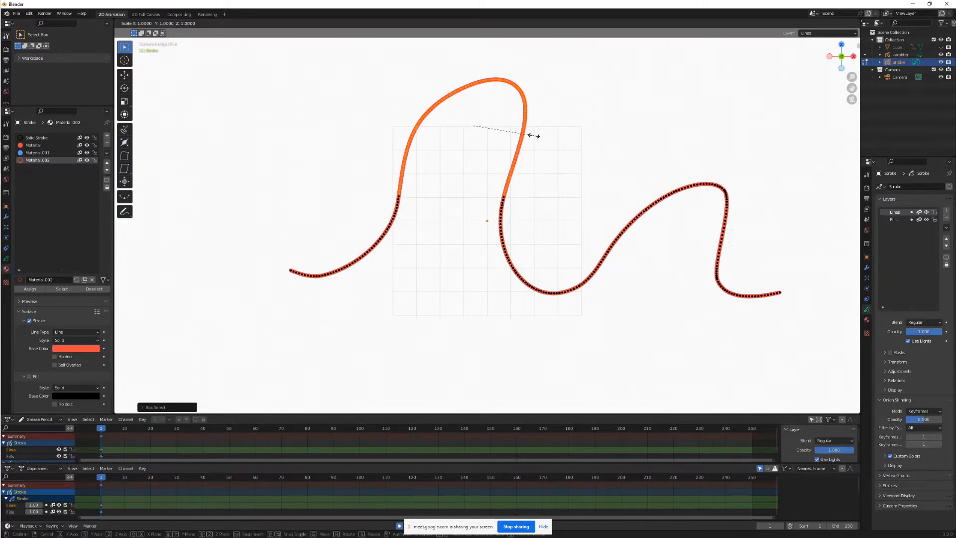
key(x)
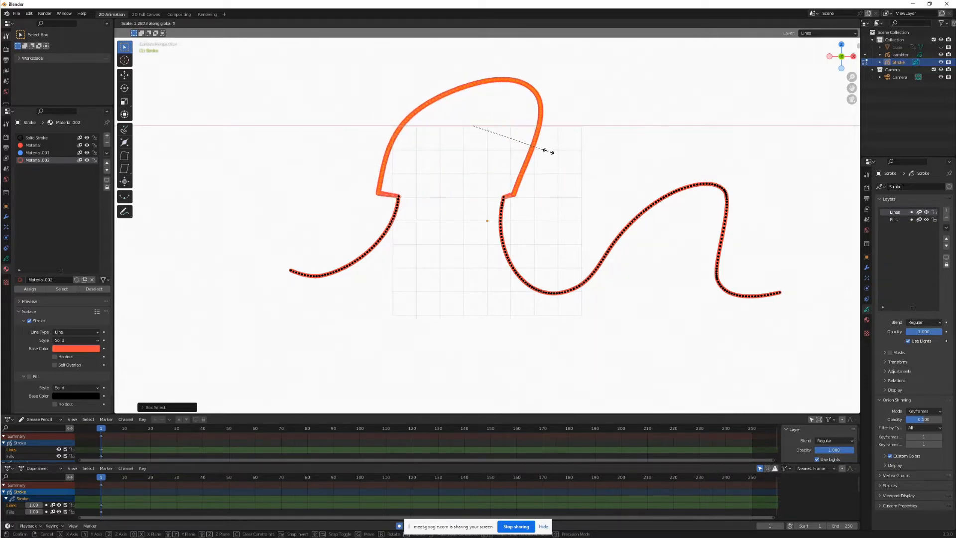
right_click(544, 144)
- Try scaling the selected hump along the global Z axis, both stretching it and flattening it
key(s)
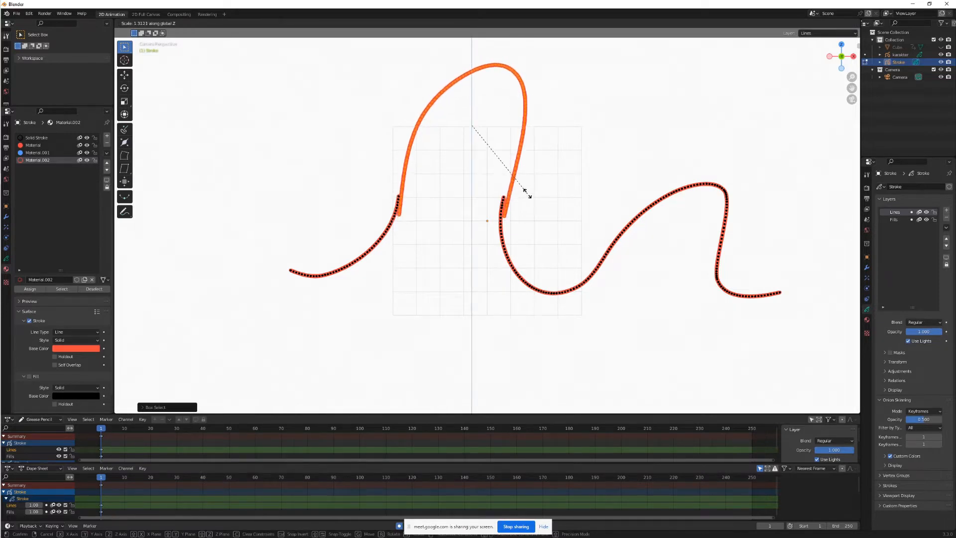
right_click(526, 151)
key(s)
key(z)
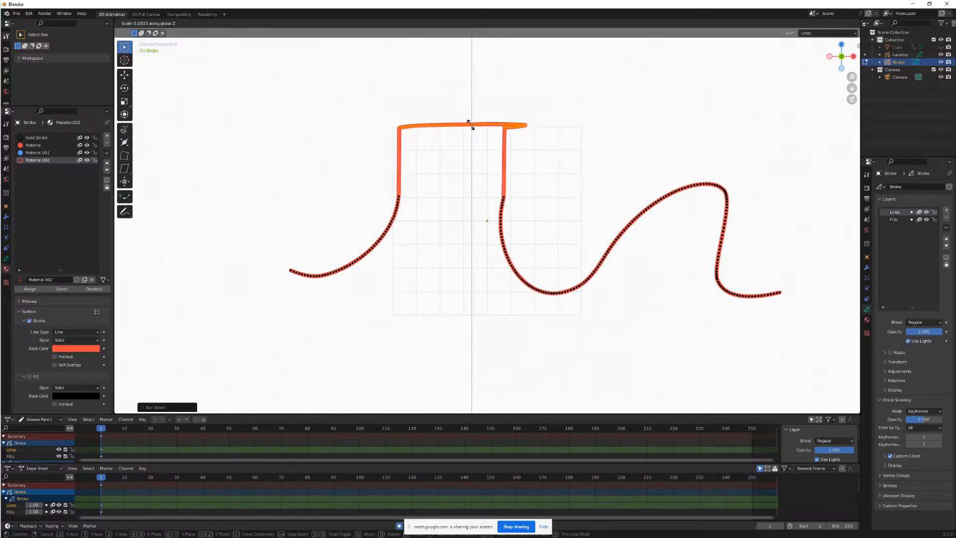
right_click(489, 83)
- Flatten the selected hump along the global Z axis in an orbited perspective view, undo it and return to the camera view
middle_drag(469, 134, 525, 164)
key(s)
key(z)
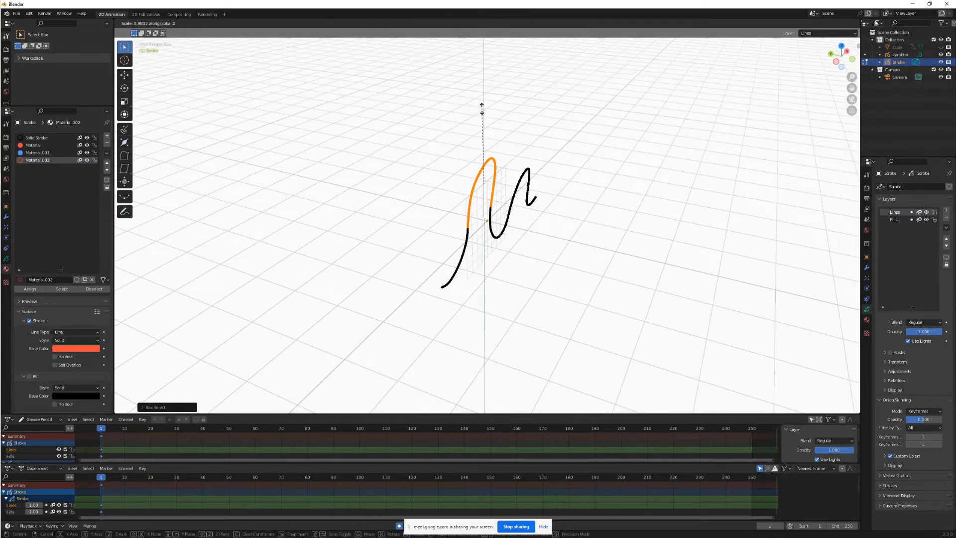
click(487, 172)
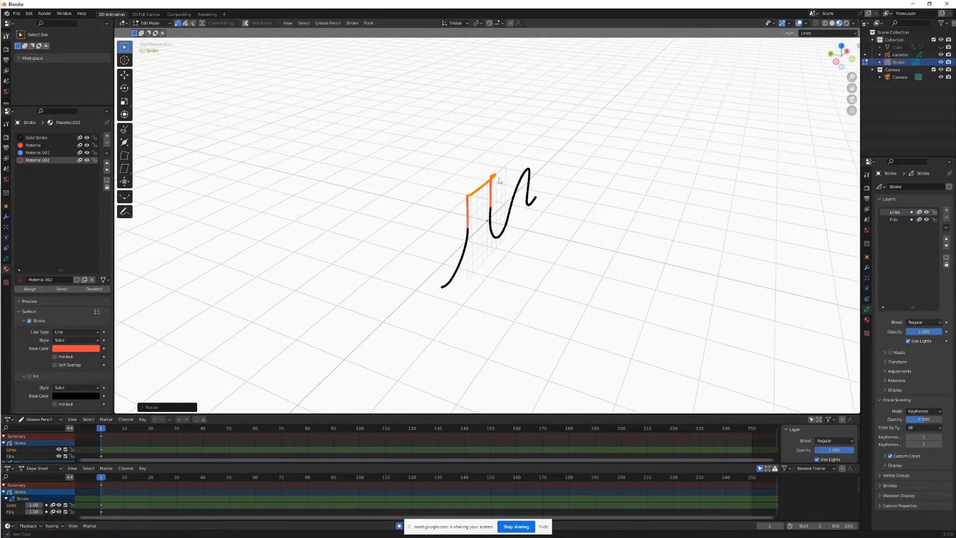
mouse_move(487, 174)
middle_down()
mouse_move(523, 156)
mouse_move(524, 166)
mouse_move(454, 174)
mouse_move(463, 171)
middle_up()
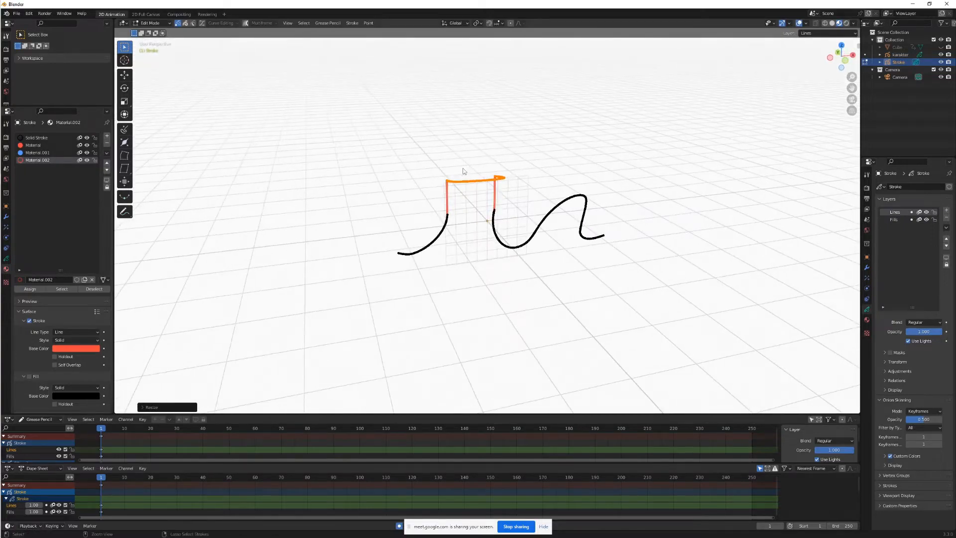
key(ctrl+z)
key(KP_0)
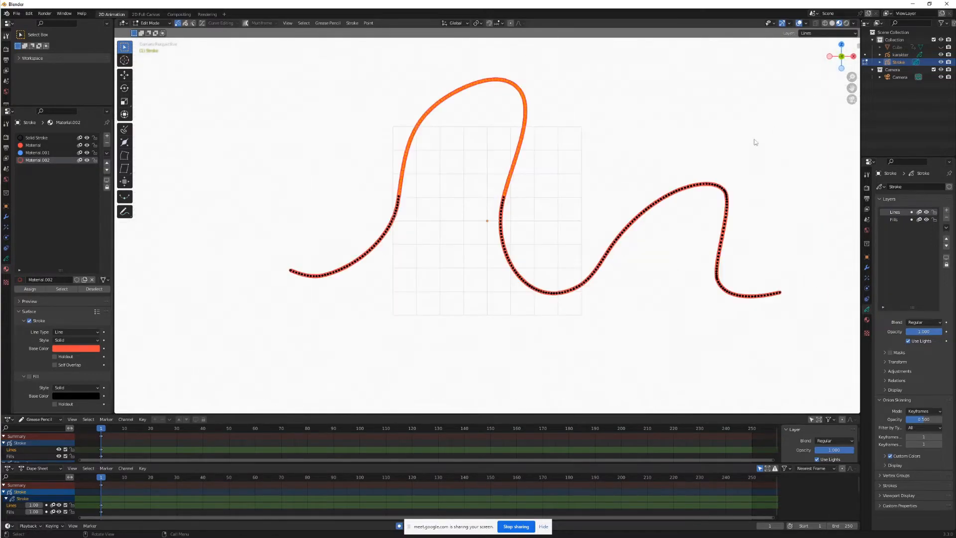
- Switch repeatedly between the camera view and the free perspective view to compare how the stroke appears in each
click(851, 100)
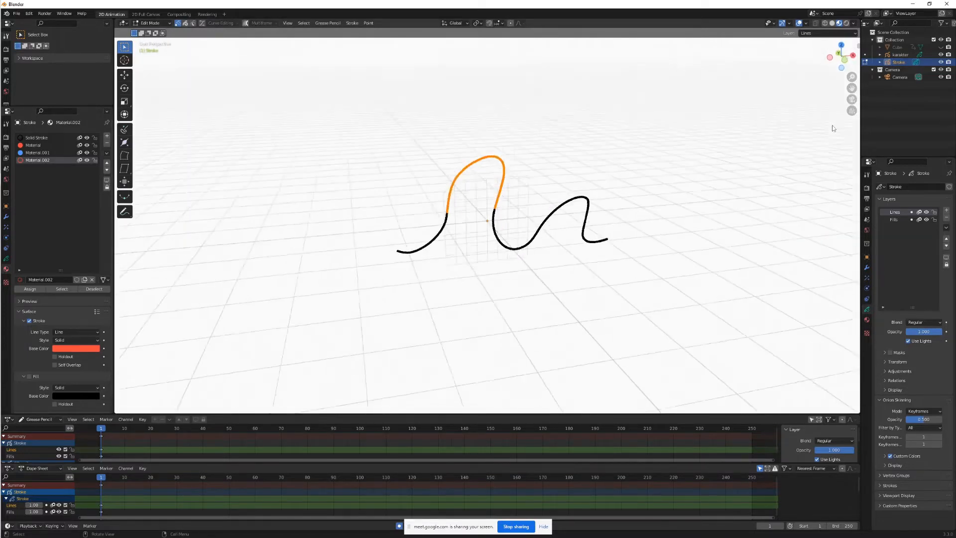
click(851, 100)
click(852, 100)
click(852, 100)
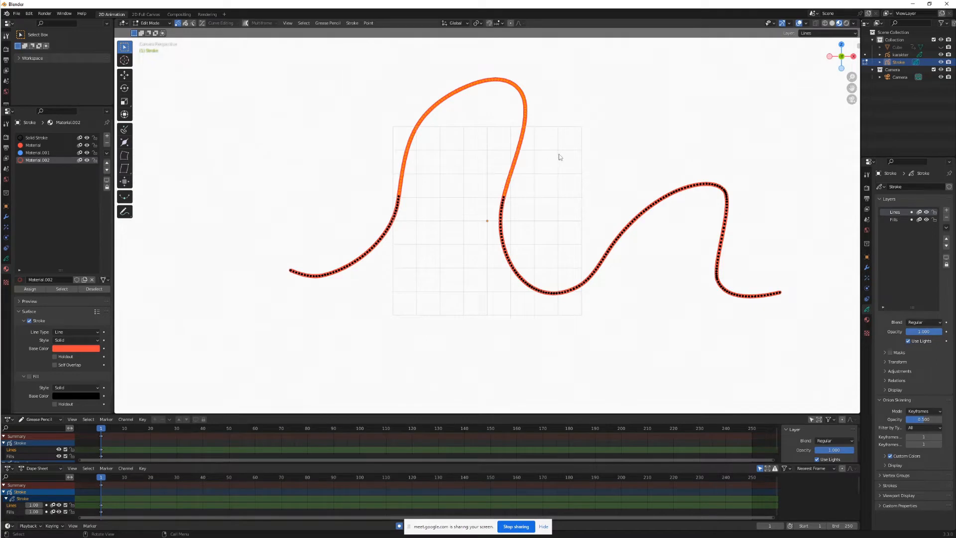
key(KP_0)
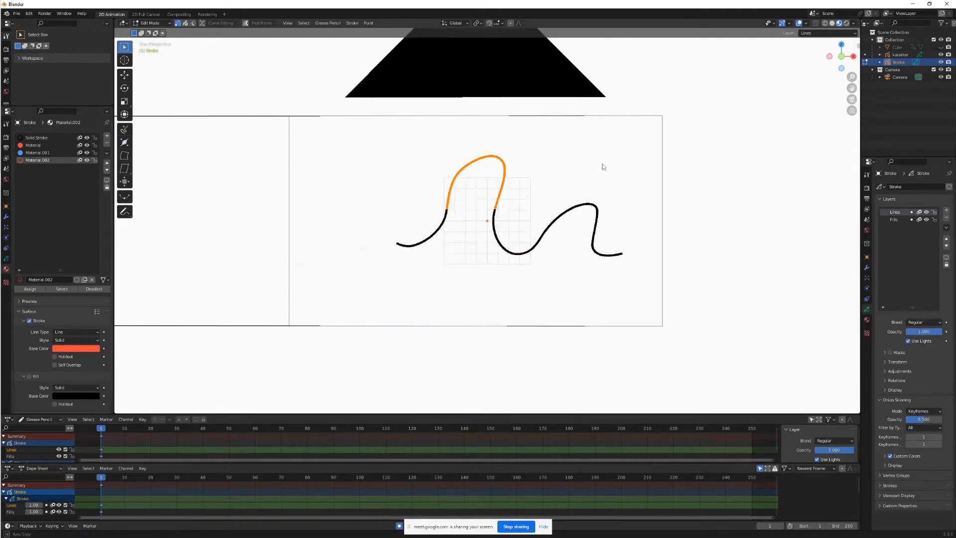
click(852, 99)
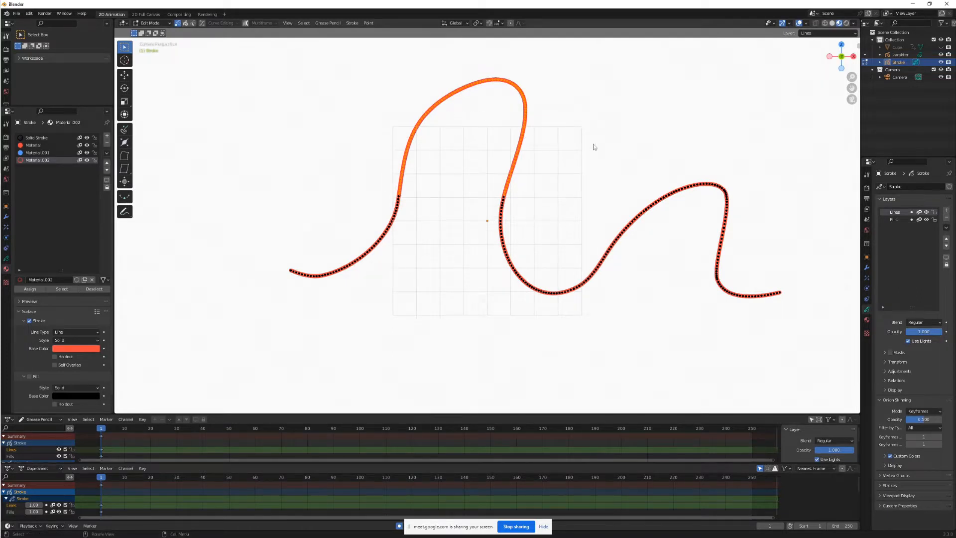
- With the stroke reframed in the camera view, try flattening the selected hump along the global Z axis
mouse_move(571, 145)
shift+middle_down()
mouse_move(676, 141)
mouse_move(539, 156)
mouse_move(649, 158)
mouse_move(580, 162)
mouse_move(597, 163)
mouse_move(380, 160)
mouse_move(637, 158)
mouse_move(519, 163)
mouse_move(450, 141)
mouse_move(606, 148)
mouse_move(572, 147)
mouse_move(583, 158)
shift+middle_up()
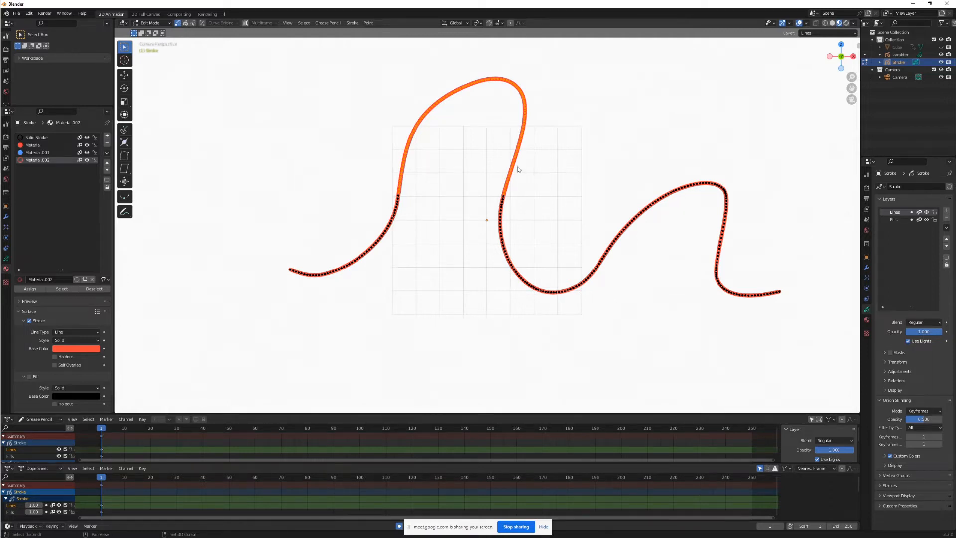
mouse_move(516, 172)
shift+middle_down()
mouse_move(593, 181)
mouse_move(386, 252)
mouse_move(443, 208)
mouse_move(528, 209)
mouse_move(462, 219)
mouse_move(628, 208)
mouse_move(479, 211)
mouse_move(490, 205)
shift+middle_up()
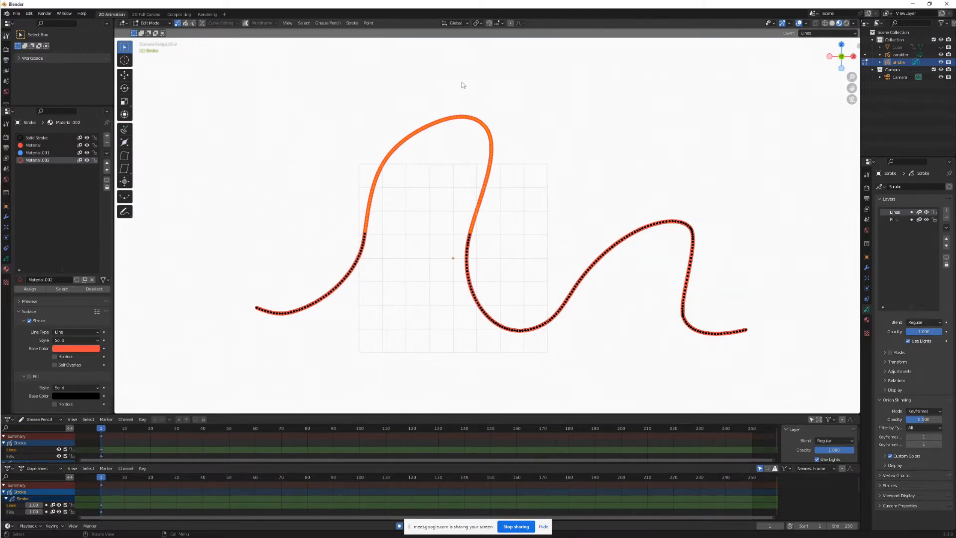
key(s)
key(z)
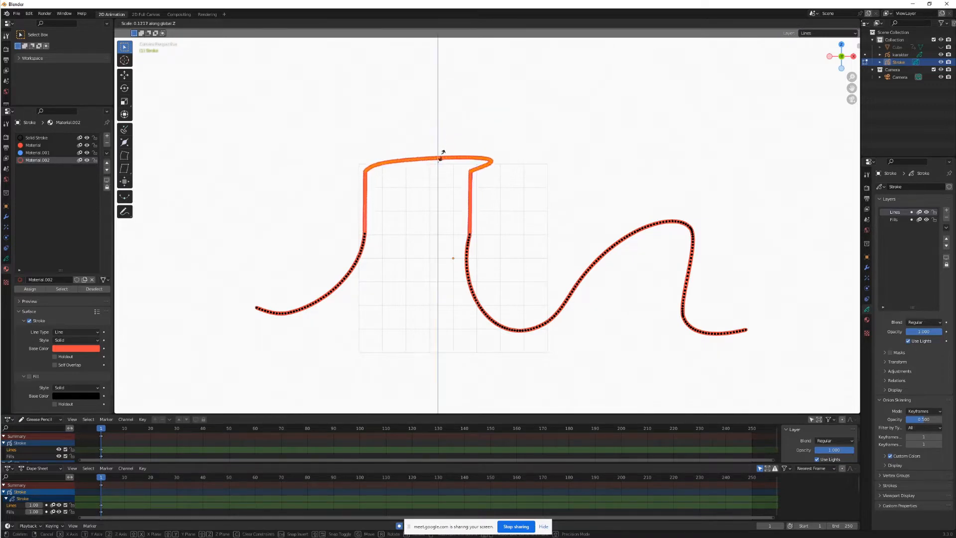
key(Escape)
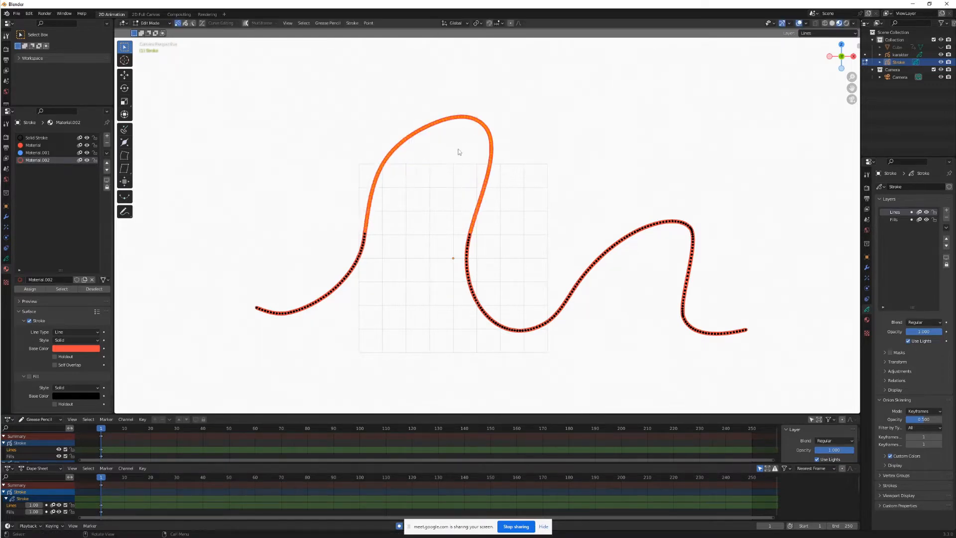
- Try scaling the selected hump along the global Y axis in the camera view and in an orbited perspective view
key(s)
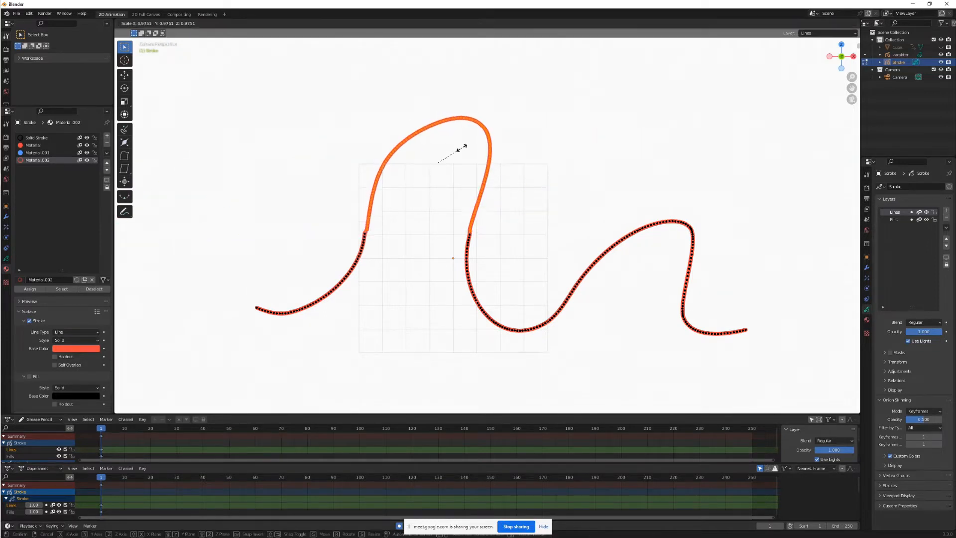
key(y)
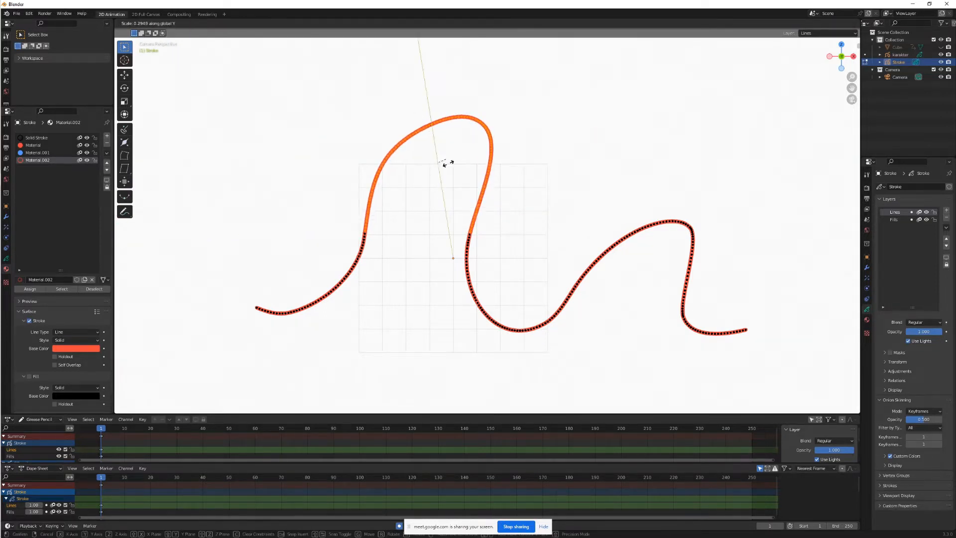
click(423, 125)
middle_drag(437, 128, 485, 149)
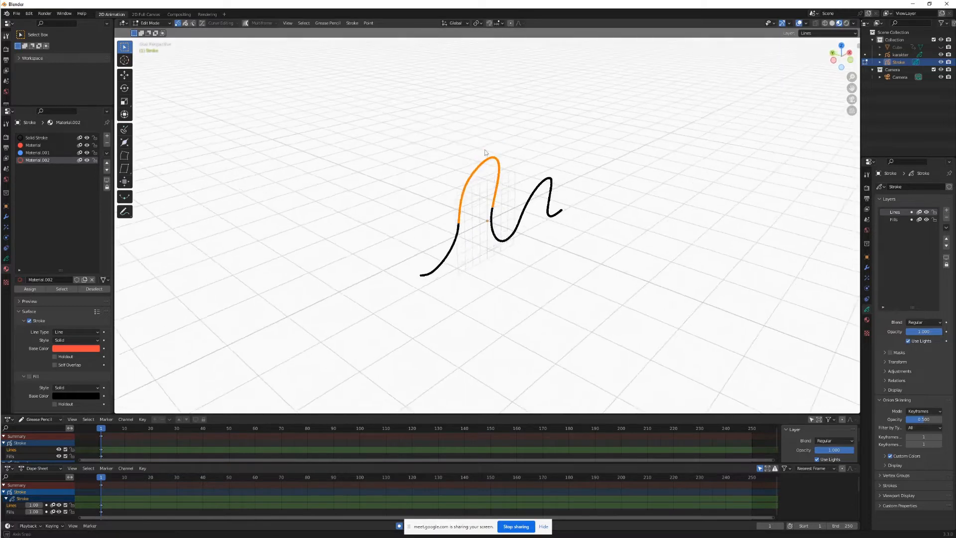
key(s)
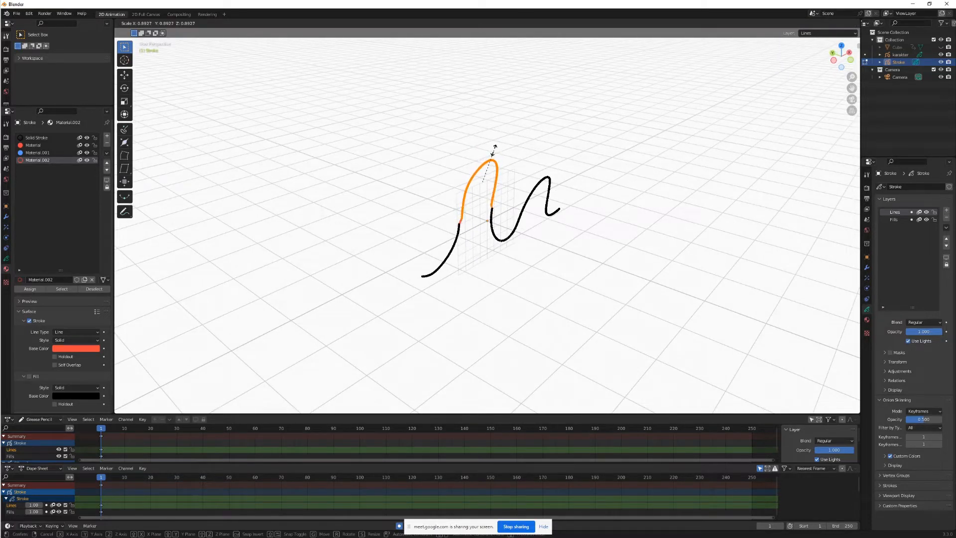
key(y)
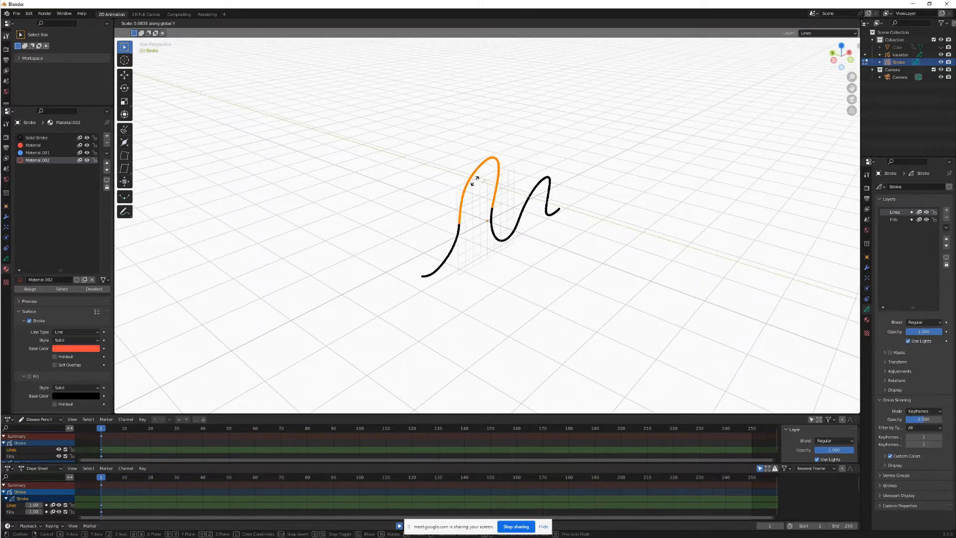
click(491, 174)
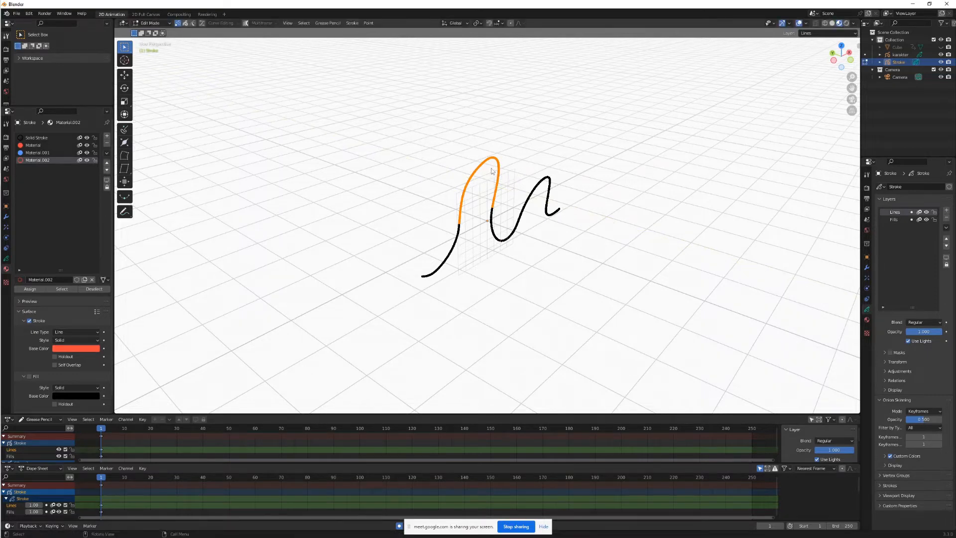
key(KP_0)
key(a)
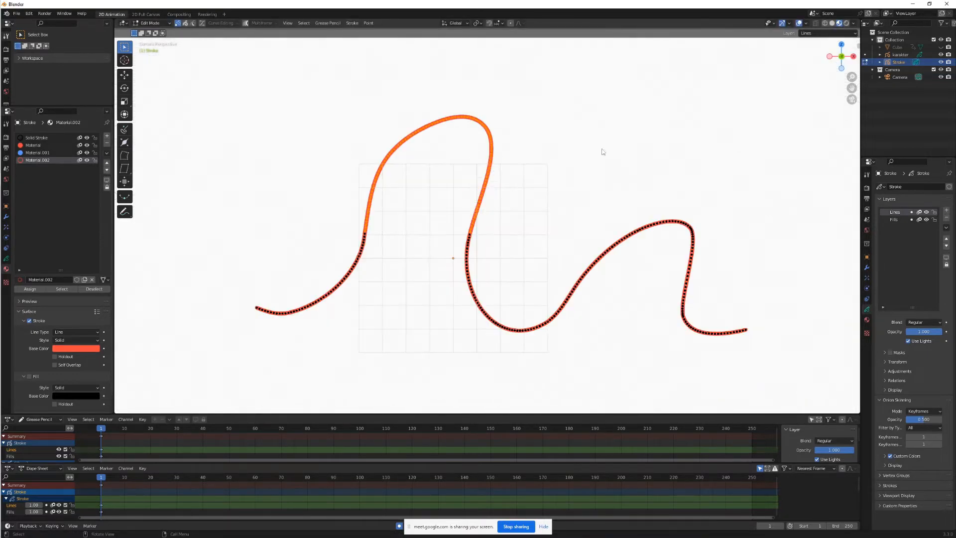
- Try rotating the selected hump around the global X axis in the camera view
key(r)
key(x)
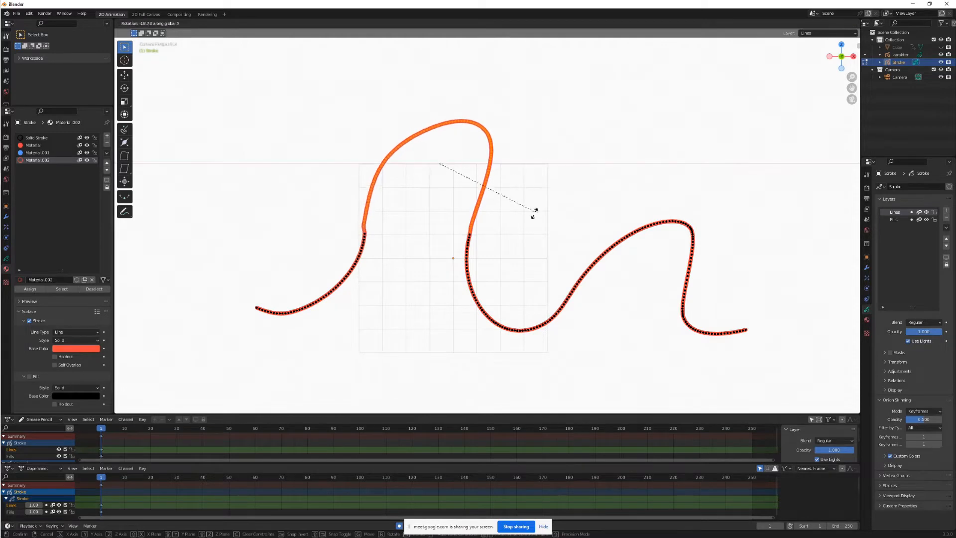
right_click(444, 179)
- View the stroke edge-on in perspective and try rotating the selected hump around the global X axis
middle_drag(444, 180, 528, 203)
key(r)
key(x)
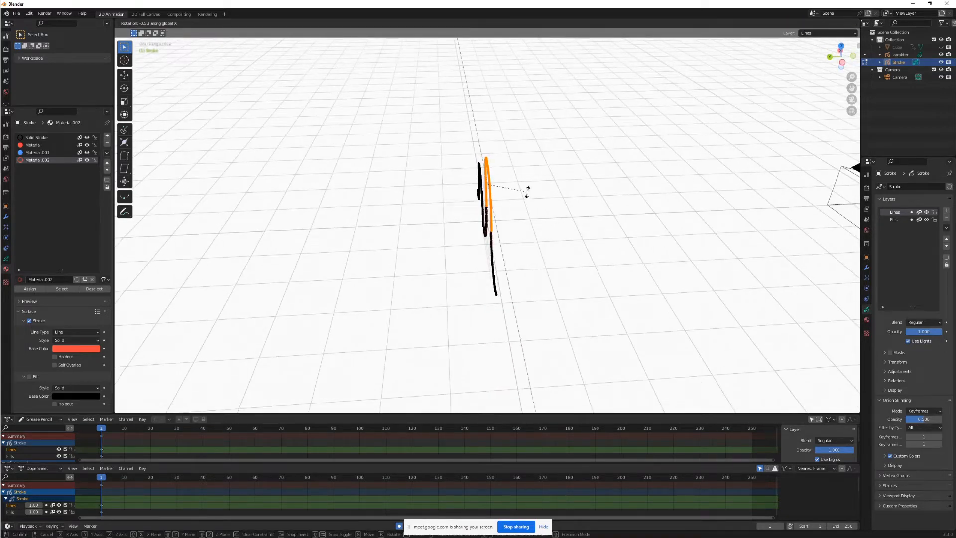
right_click(535, 219)
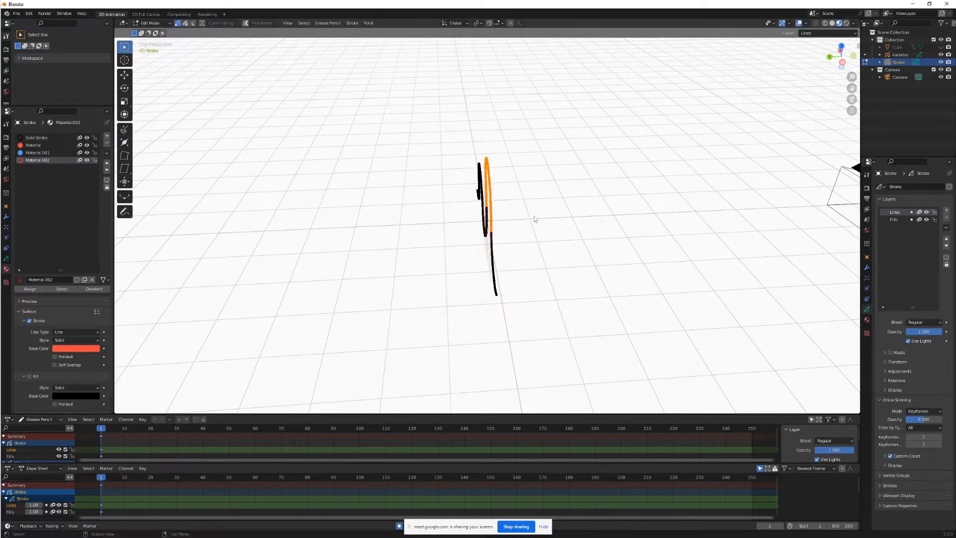
key(r)
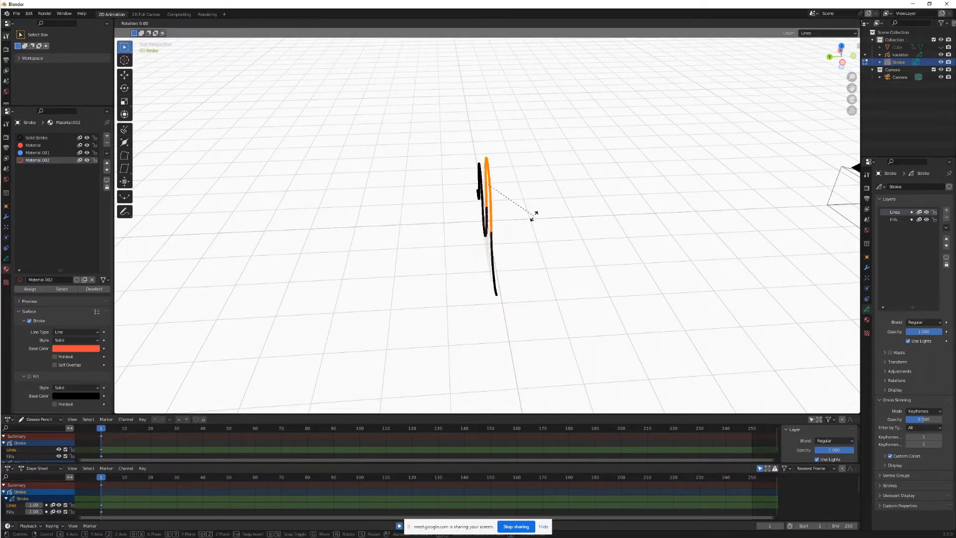
key(x)
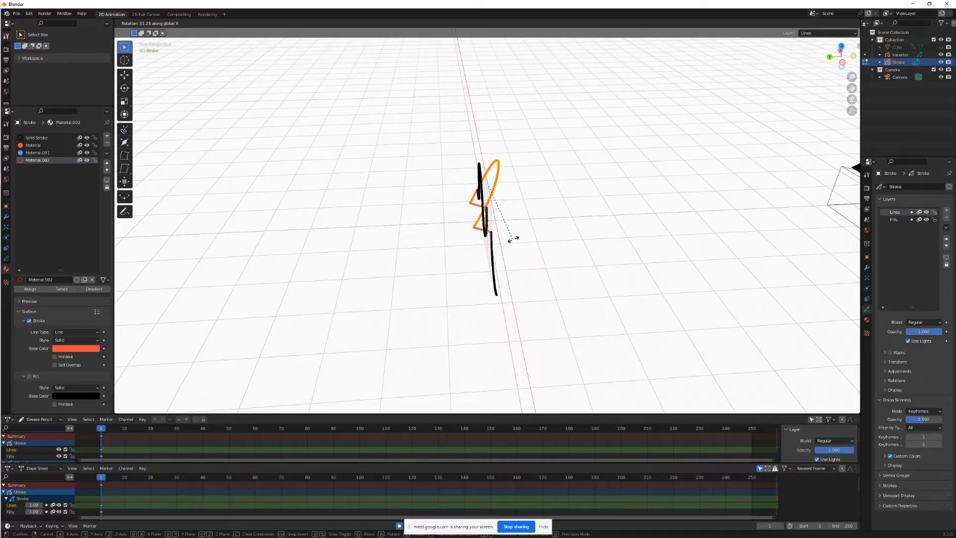
key(Escape)
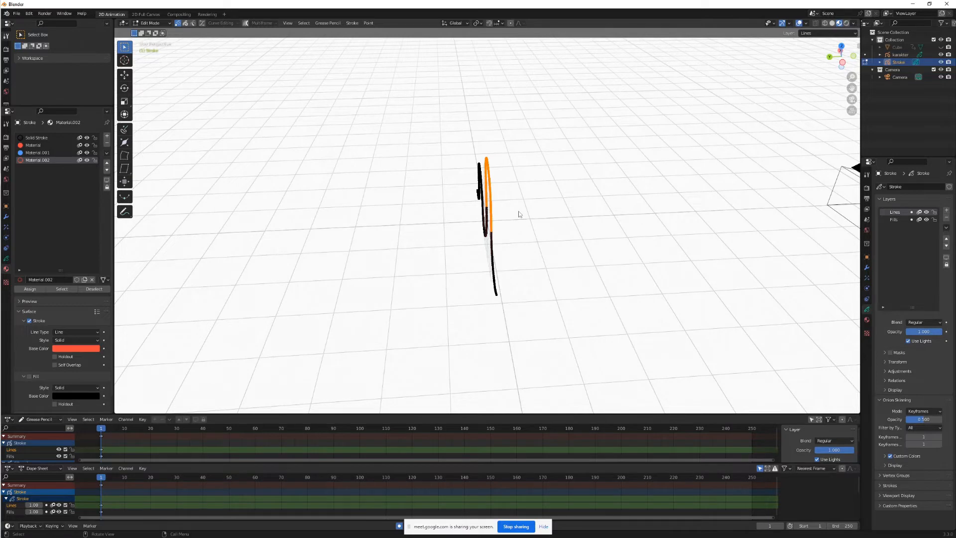
- Try rotating the selected hump around the global Z axis in the edge-on view, and return to the camera view
key(r)
key(z)
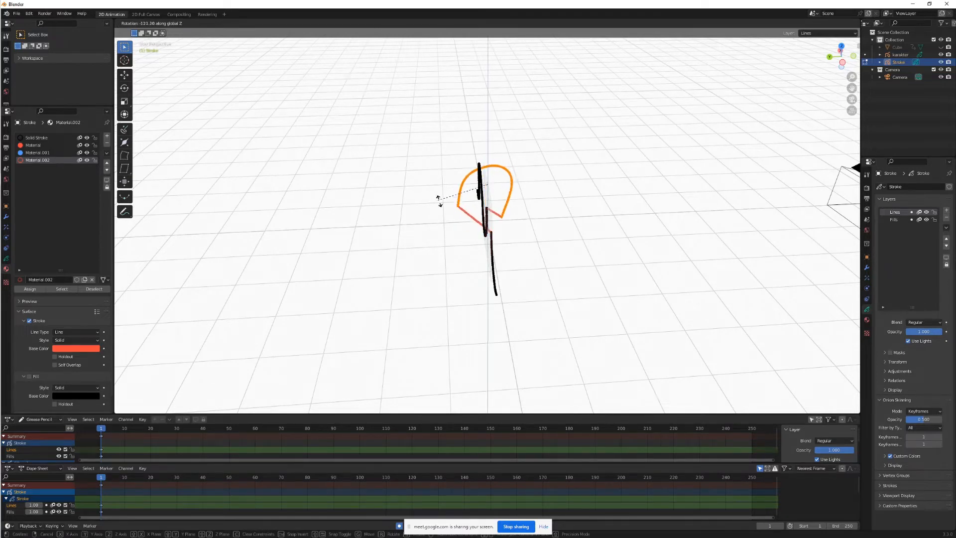
click(524, 226)
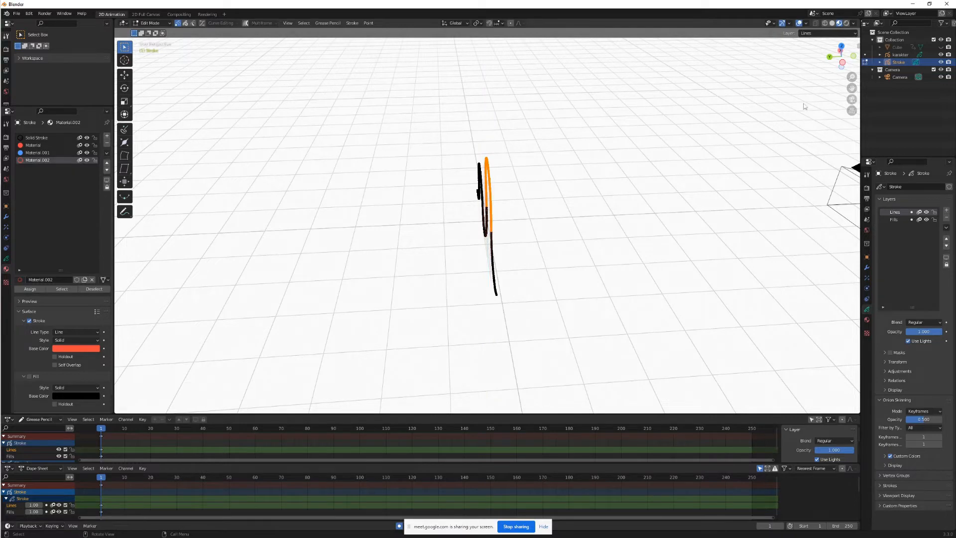
click(851, 100)
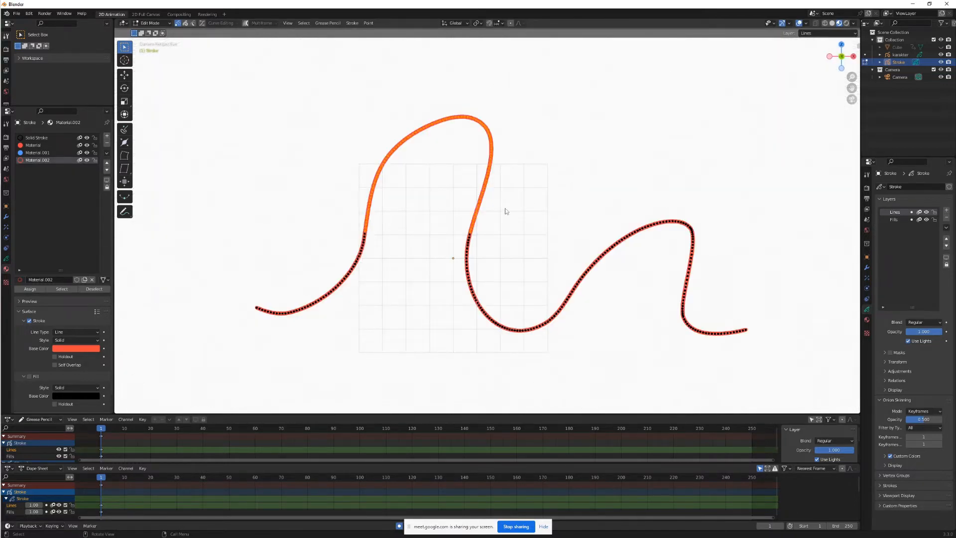
- Try scaling the selected hump along the global X axis in the camera view
key(s)
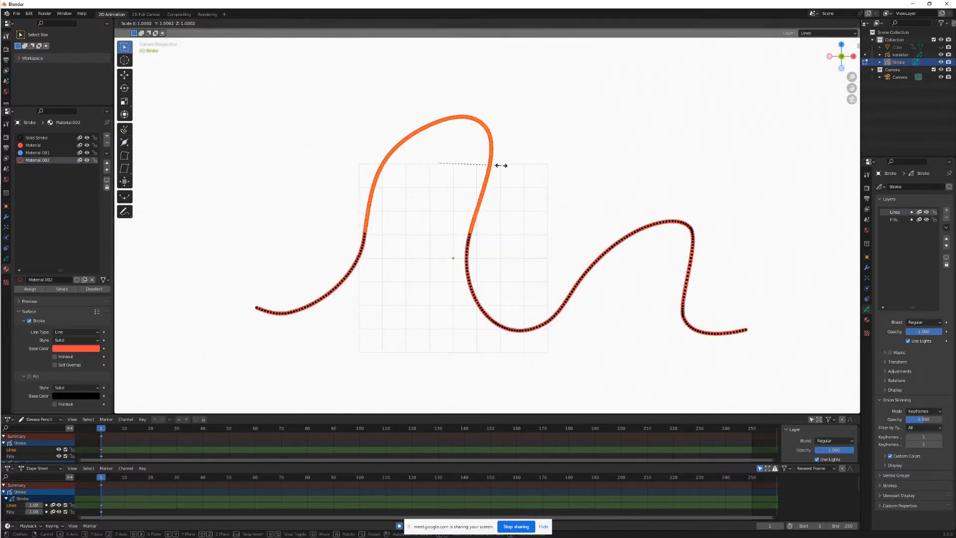
key(x)
right_click(497, 167)
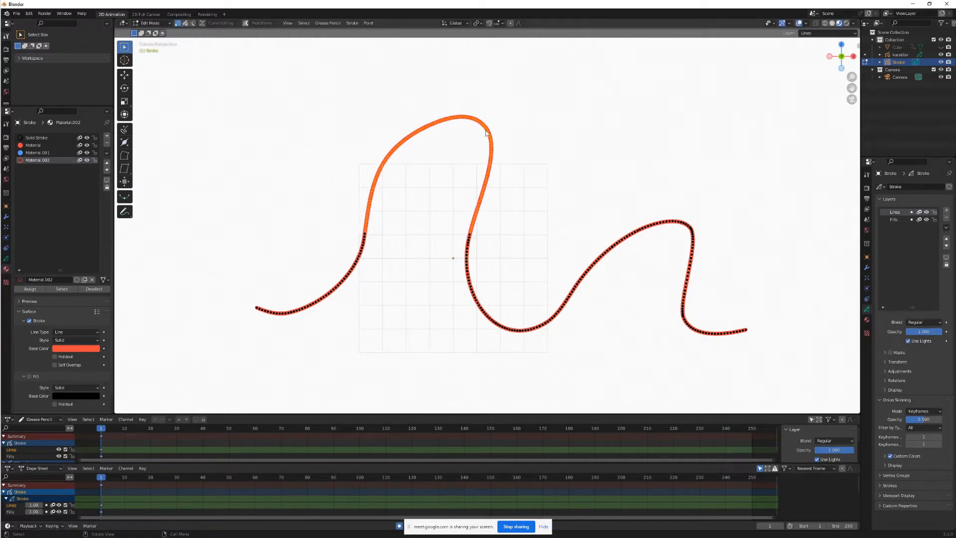
- Try moving the selected hump along the global X axis in the camera view
key(g)
key(x)
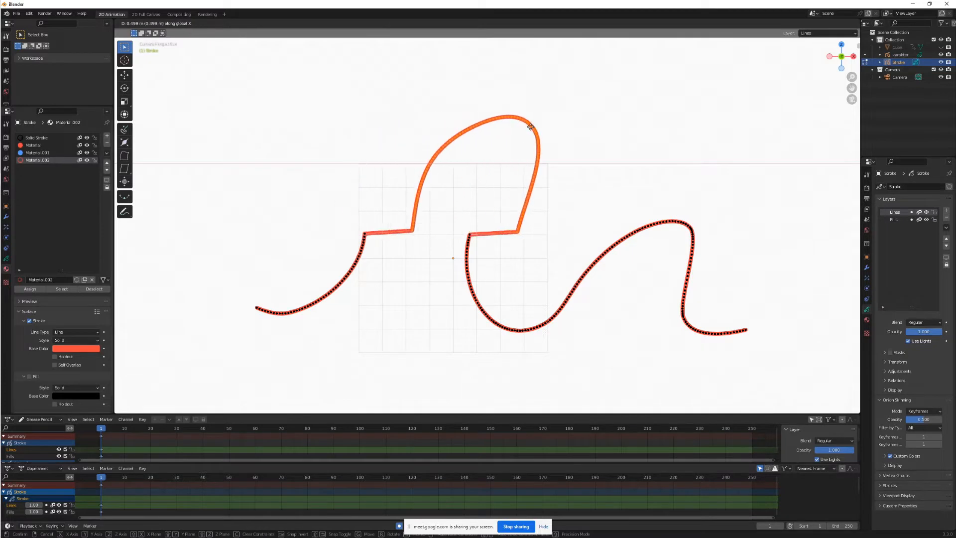
right_click(530, 127)
- Set the viewport shading to Rendered and view the stroke at an angle in perspective
key(z)
click(484, 99)
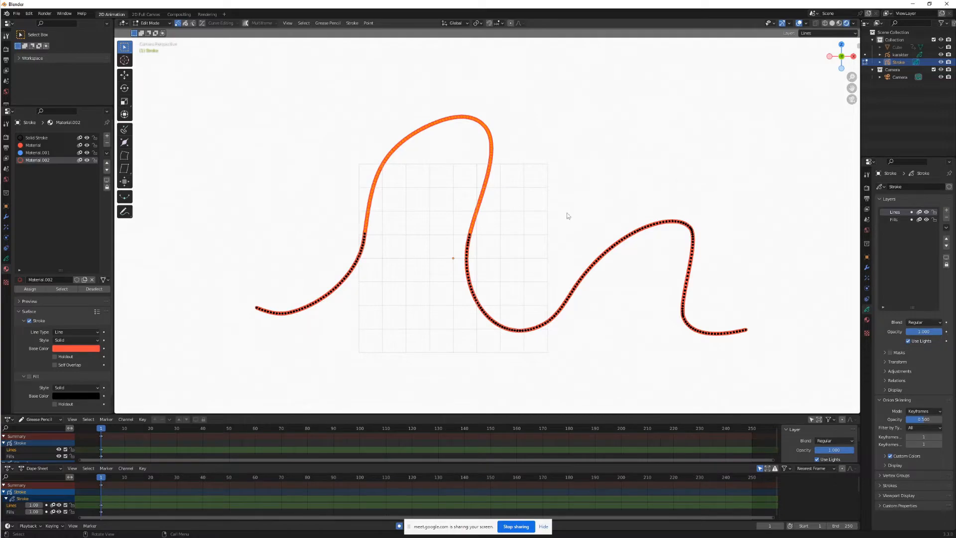
middle_drag(566, 214, 594, 239)
mouse_move(570, 216)
middle_down()
mouse_move(524, 222)
mouse_move(542, 222)
mouse_move(546, 243)
mouse_move(486, 235)
mouse_move(548, 239)
mouse_move(537, 222)
mouse_move(531, 232)
middle_up()
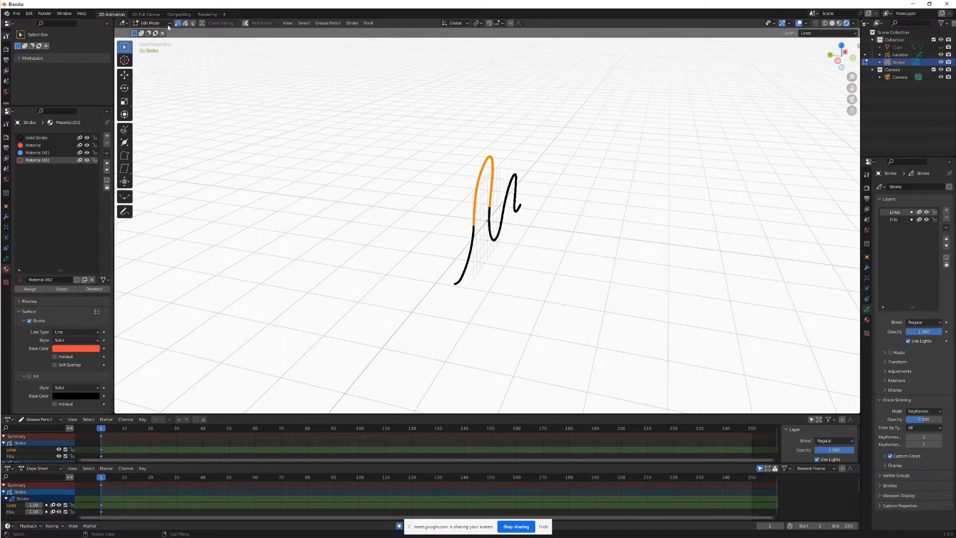
- Switch the Stroke object to Draw Mode and remove the whole wavy stroke with the Erase tool
click(152, 23)
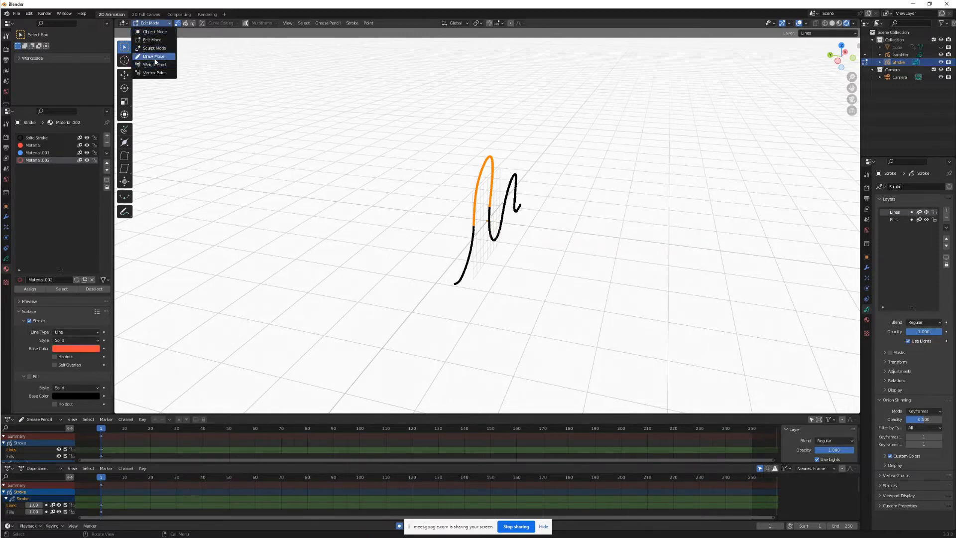
click(153, 57)
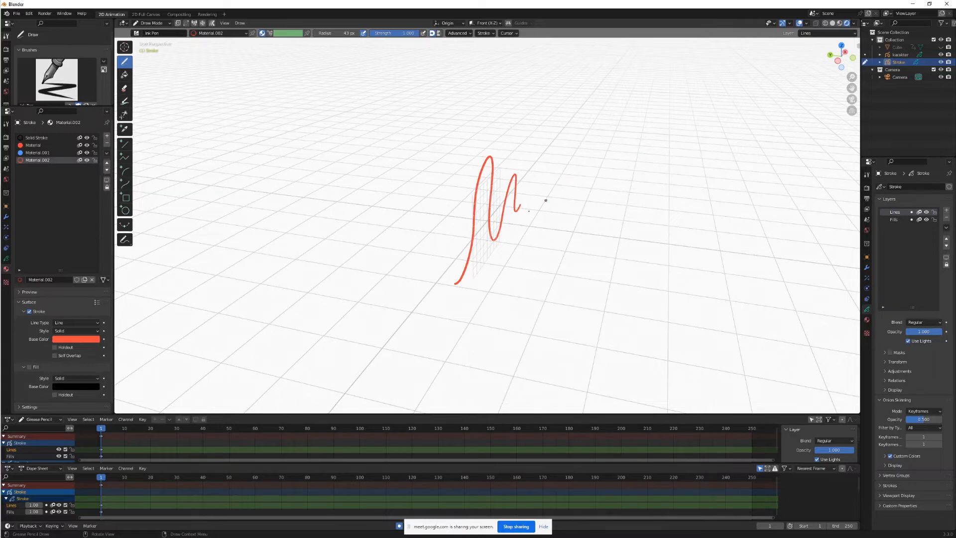
click(124, 88)
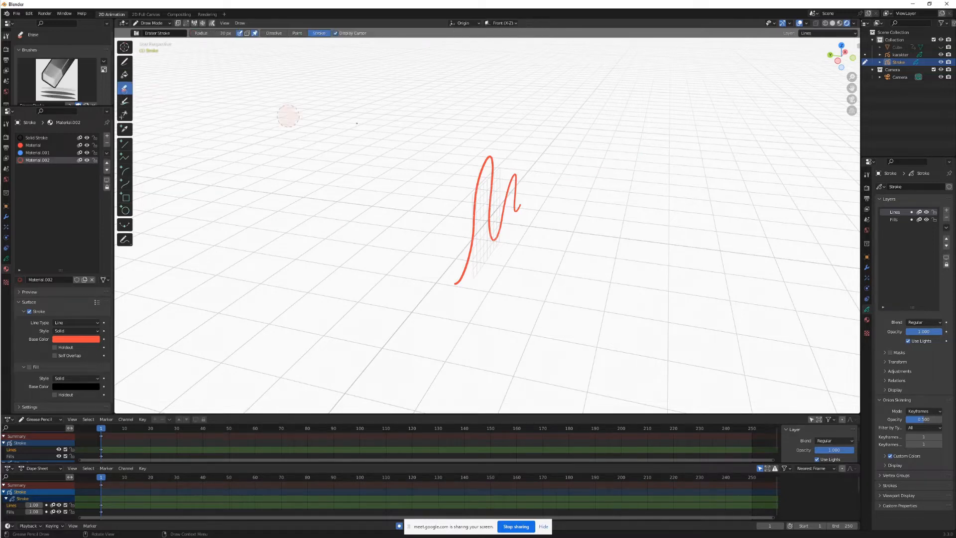
drag(463, 202, 468, 229)
- Undo a trial stroke drawn in perspective and draw a freehand square on the Front (X-Z) plane in the camera view
click(125, 63)
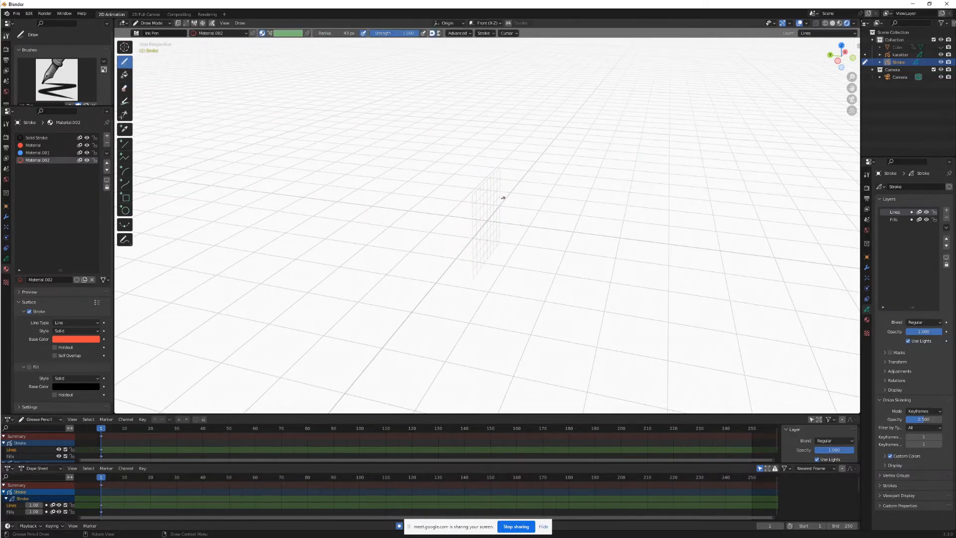
mouse_move(495, 187)
mouse_down()
mouse_move(481, 225)
mouse_move(495, 230)
mouse_move(496, 190)
mouse_up()
mouse_move(514, 223)
middle_down()
mouse_move(503, 229)
mouse_move(587, 228)
mouse_move(587, 238)
middle_up()
key(ctrl+z)
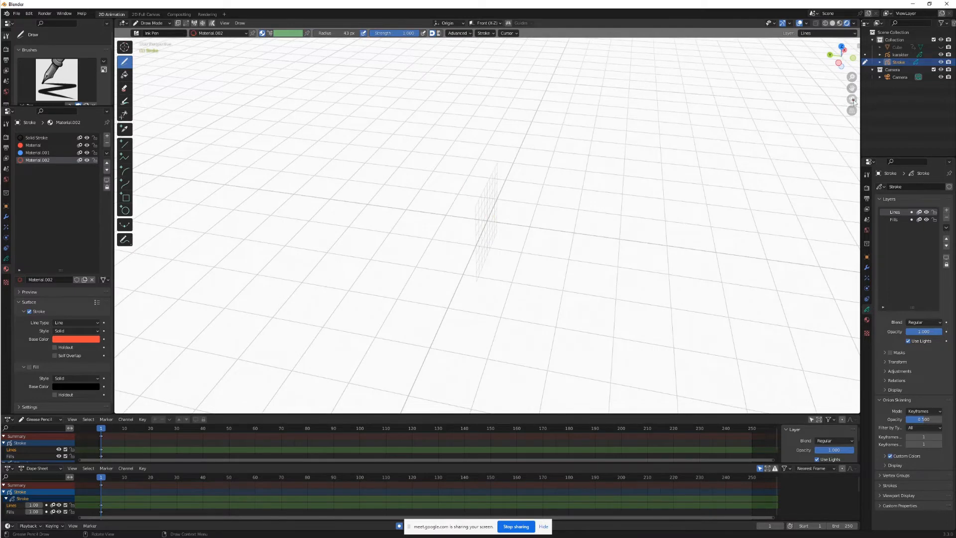
click(852, 100)
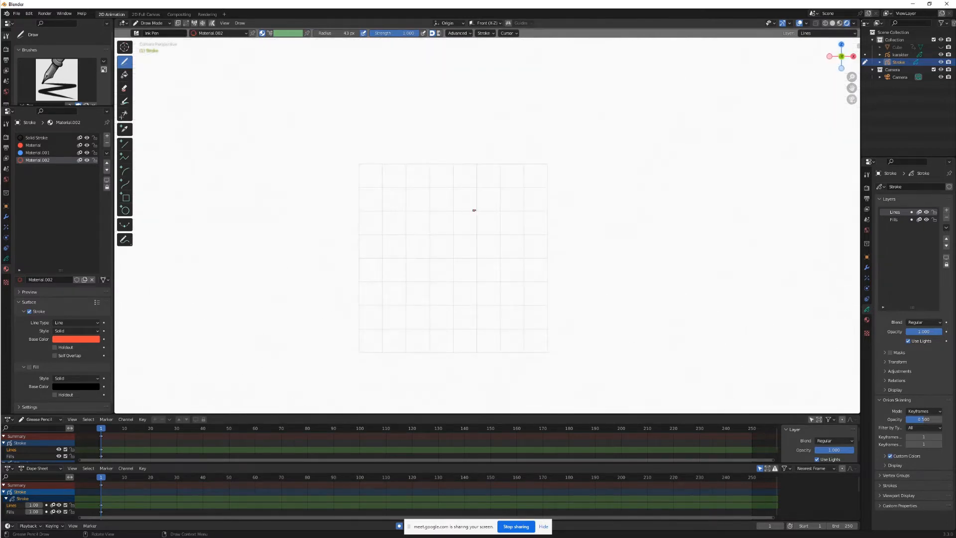
mouse_move(492, 205)
mouse_down()
mouse_move(403, 262)
mouse_move(504, 309)
mouse_move(499, 202)
mouse_up()
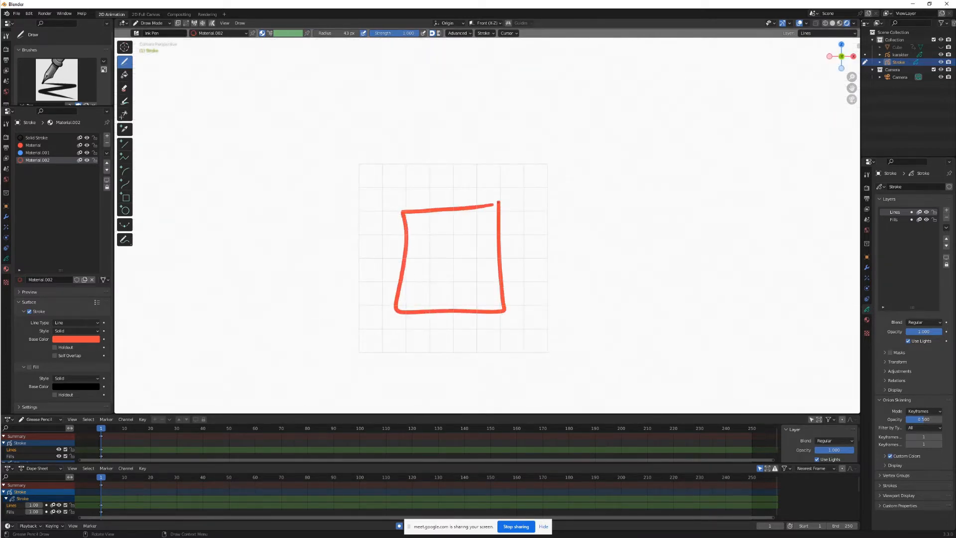
- Set the drawing plane to Side (Y-Z), draw a trial square on it in perspective, and undo that square
mouse_move(787, 247)
middle_down()
mouse_move(561, 275)
mouse_move(612, 286)
mouse_move(652, 316)
mouse_move(653, 283)
middle_up()
click(491, 24)
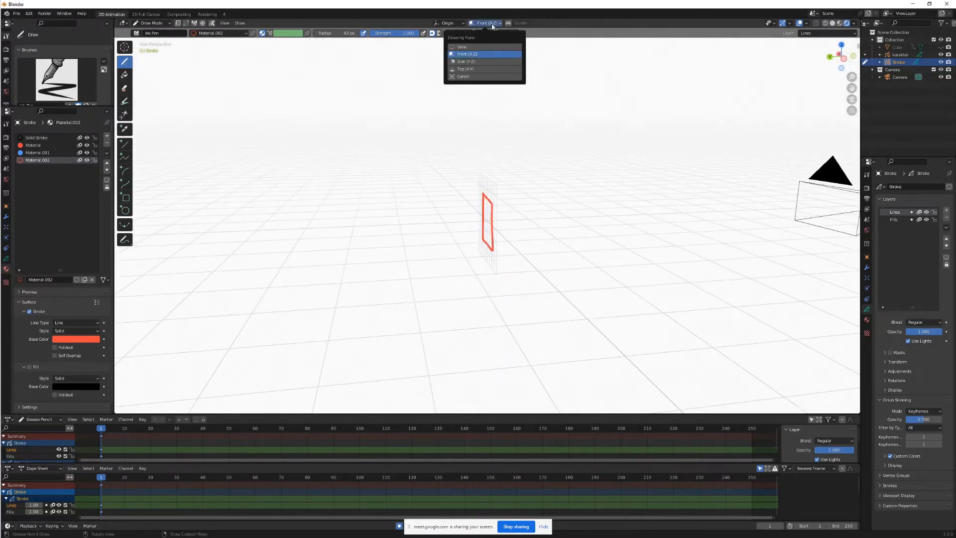
click(468, 61)
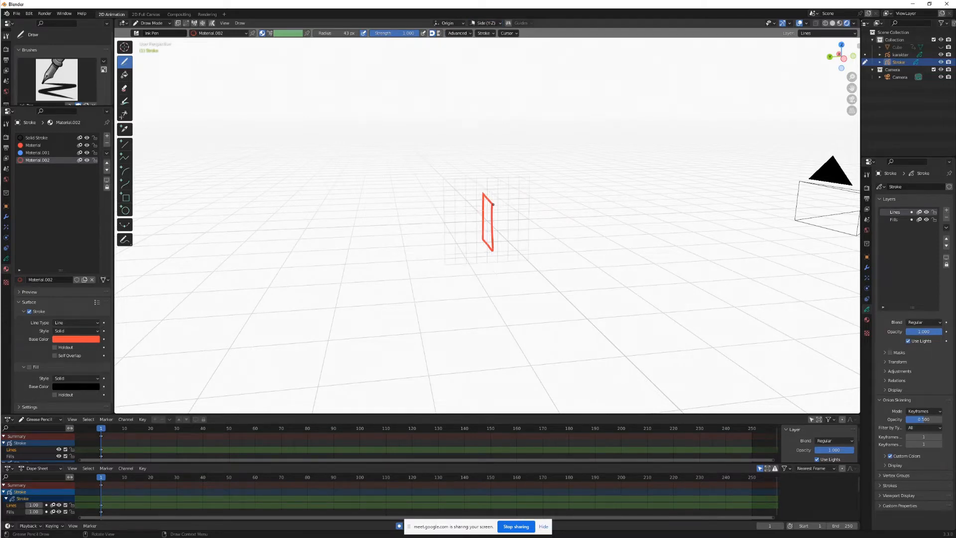
mouse_move(493, 205)
mouse_down()
mouse_move(450, 207)
mouse_move(455, 247)
mouse_move(492, 249)
mouse_up()
mouse_move(501, 234)
middle_down()
mouse_move(569, 249)
mouse_move(530, 229)
middle_up()
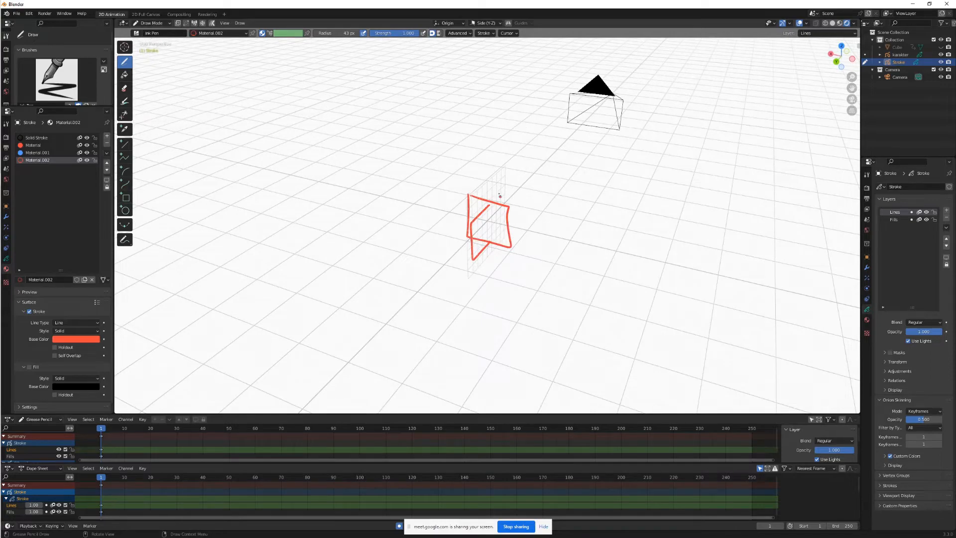
middle_drag(500, 195, 540, 222)
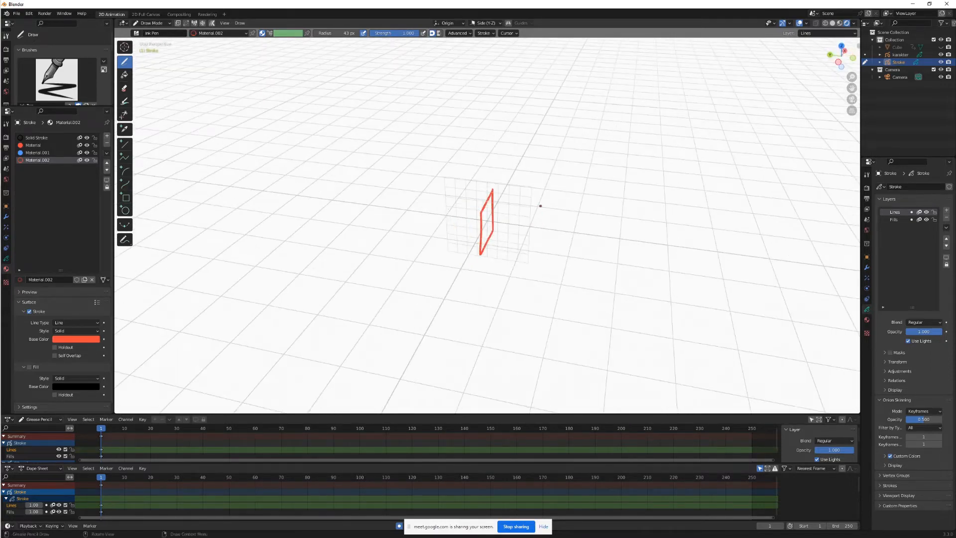
- Return to the camera view and erase the square drawn on the front plane
click(851, 99)
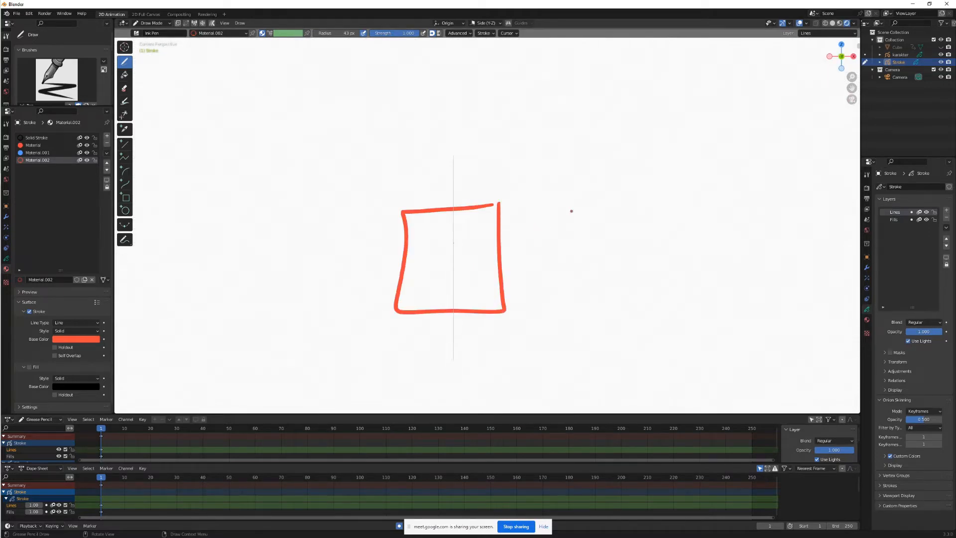
click(124, 89)
click(482, 197)
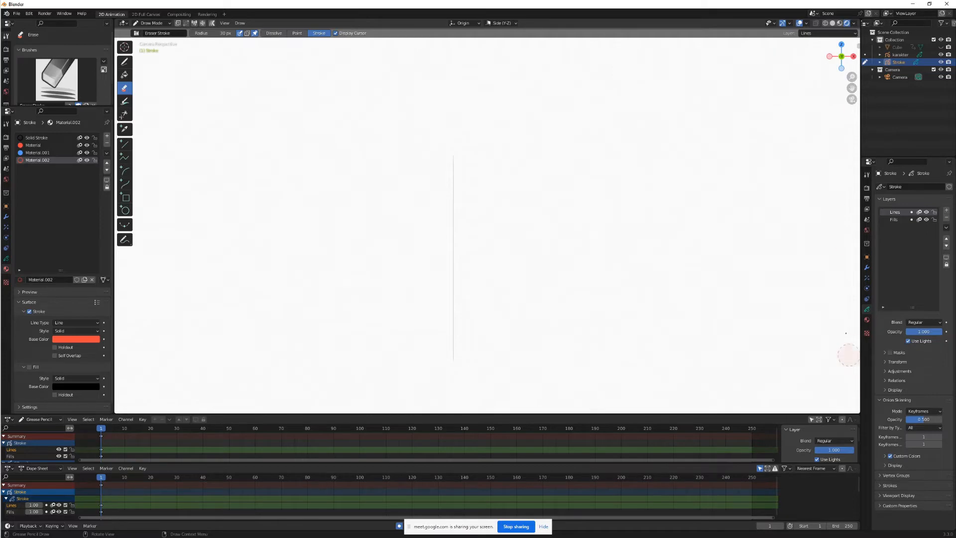
- Set the drawing plane back to Front (X-Z) and return to the camera view
middle_drag(844, 106, 657, 192)
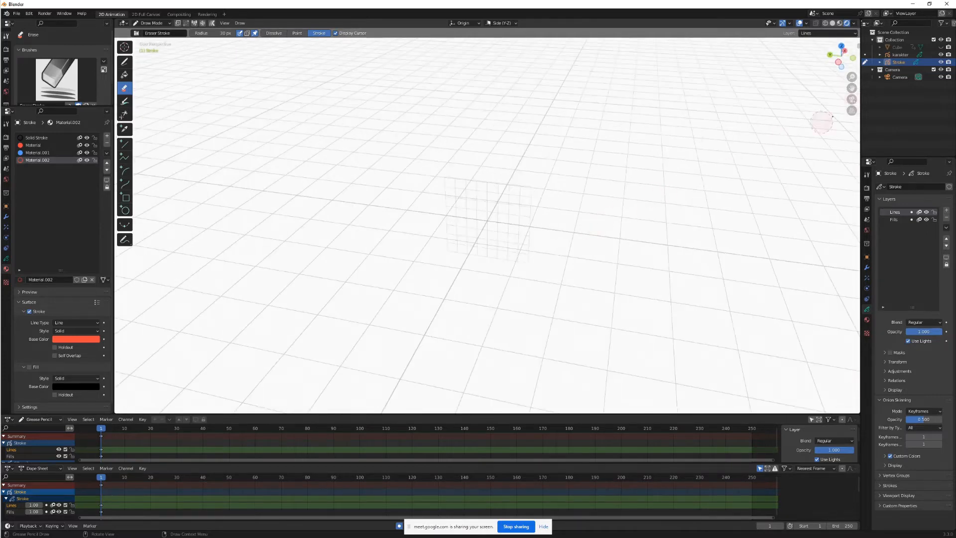
click(499, 24)
click(495, 53)
click(851, 99)
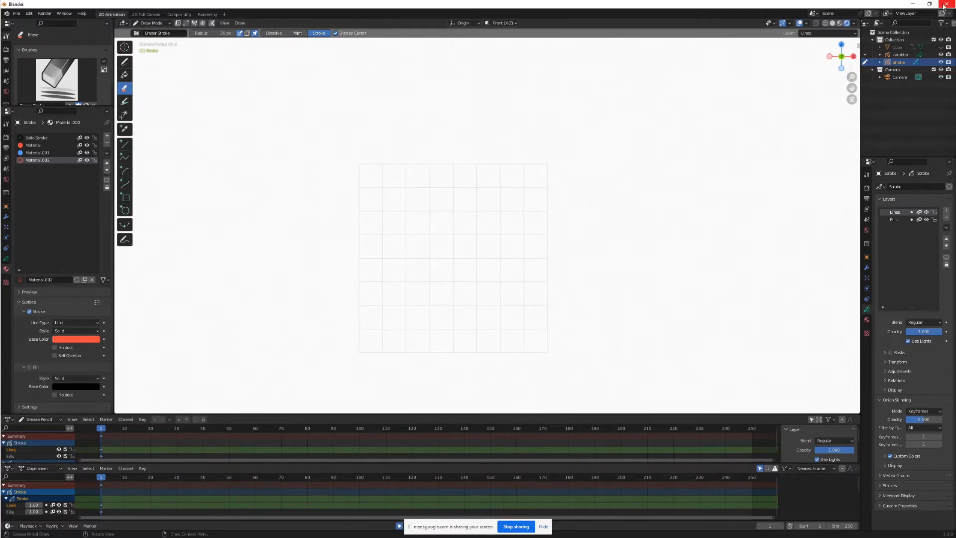
click(930, 4)
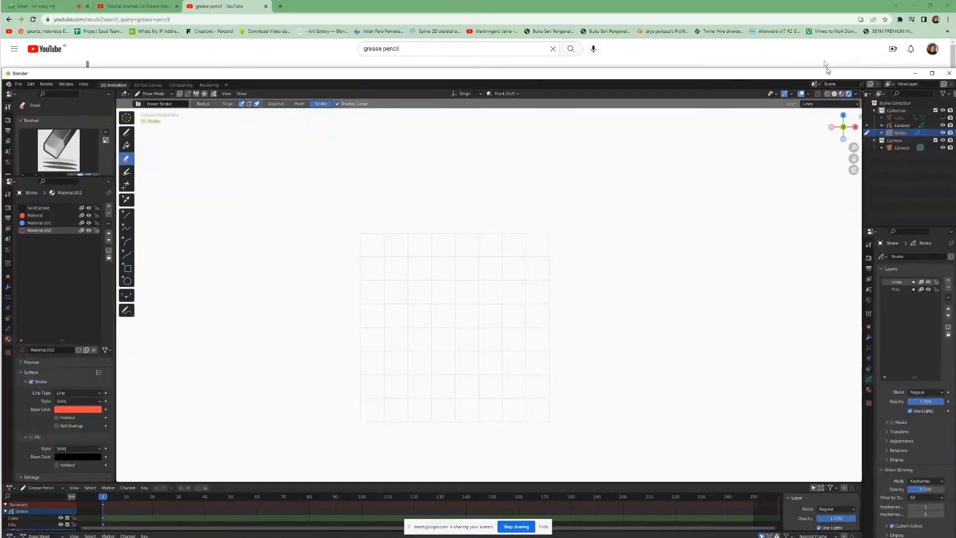
drag(827, 71, 826, 14)
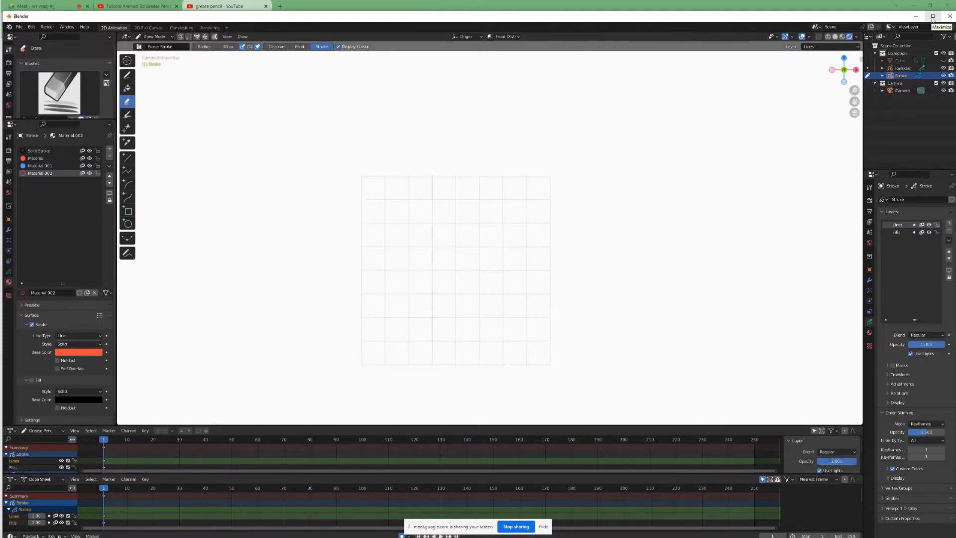
drag(819, 17, 798, 66)
drag(799, 4, 465, 80)
drag(679, 75, 783, 43)
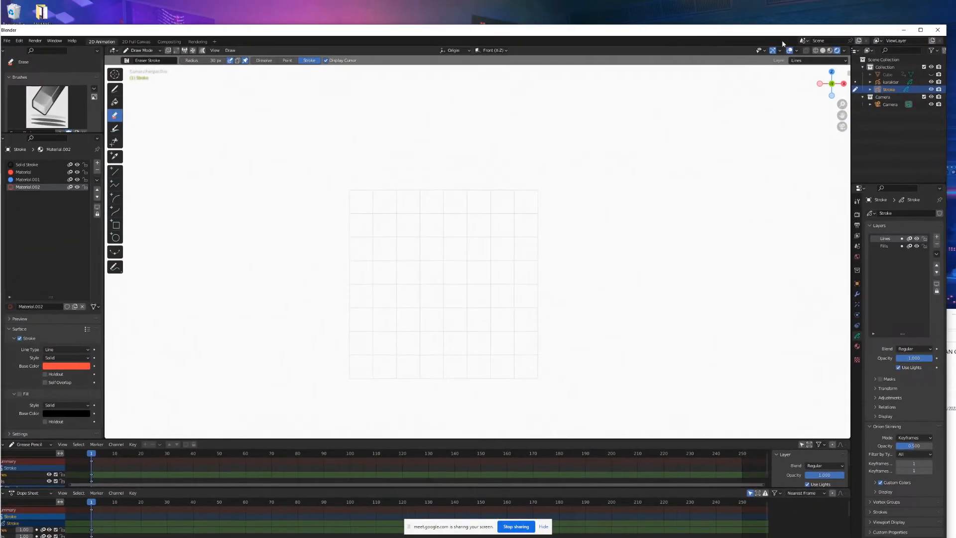
click(920, 29)
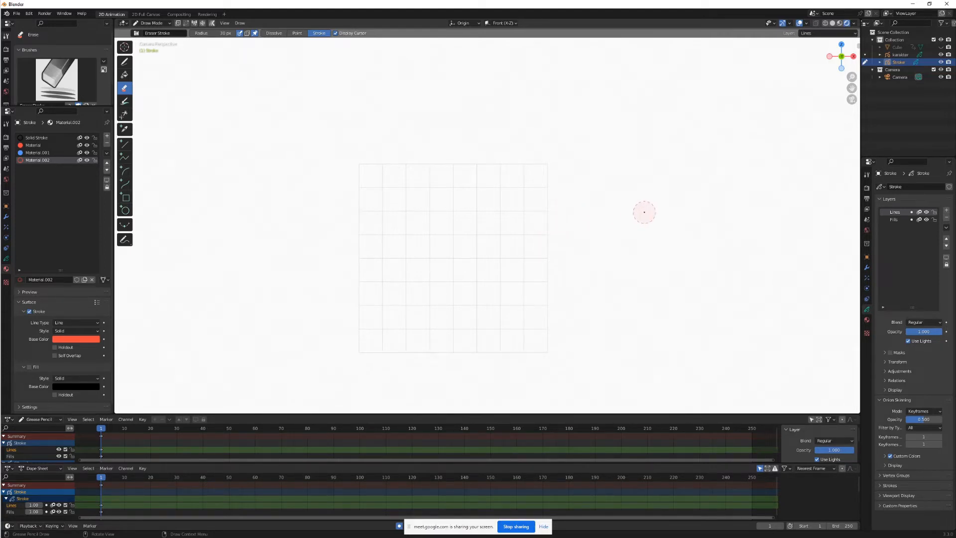
- Draw a large looping stroke extending past the camera frame, add a smaller loop across the frame's upper edge, and undo the smaller loop
scroll(644, 212, down, 3)
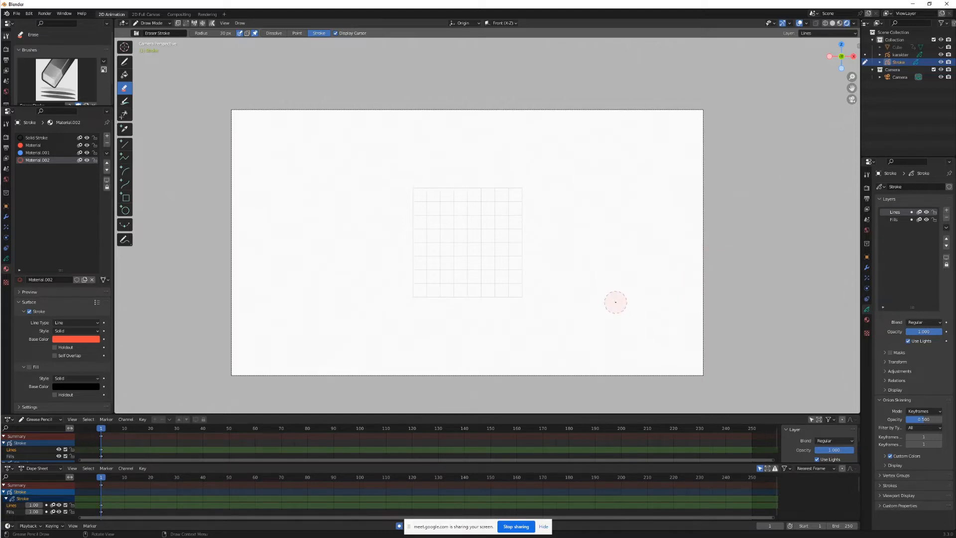
key(d)
mouse_move(700, 81)
mouse_down()
mouse_move(412, 258)
mouse_move(800, 134)
mouse_move(645, 212)
mouse_move(517, 182)
mouse_up()
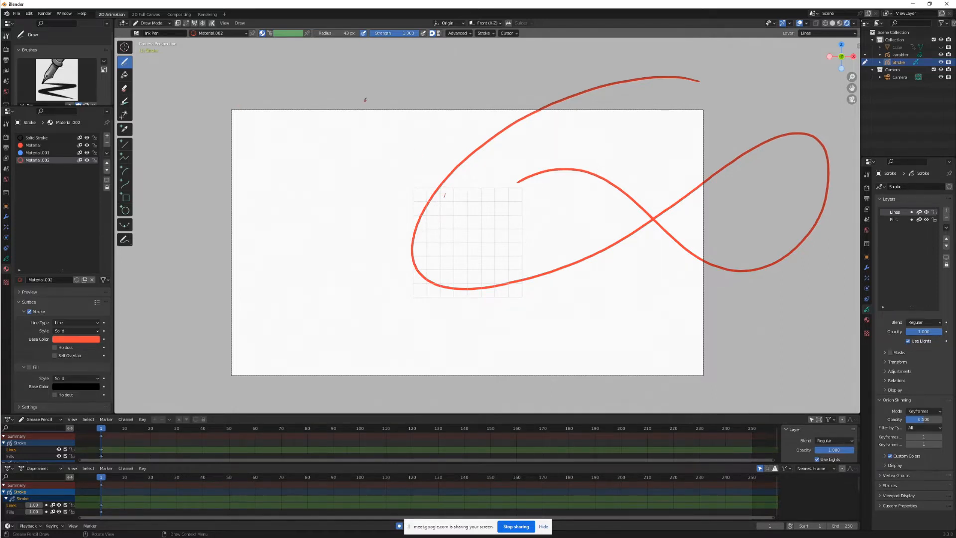
mouse_move(365, 98)
mouse_down()
mouse_move(438, 195)
mouse_move(423, 61)
mouse_move(359, 86)
mouse_up()
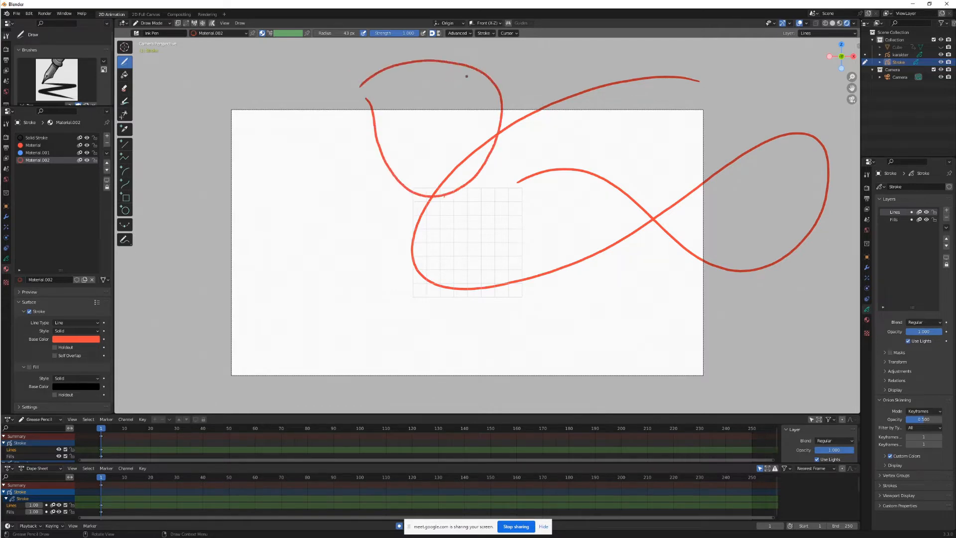
key(ctrl+z)
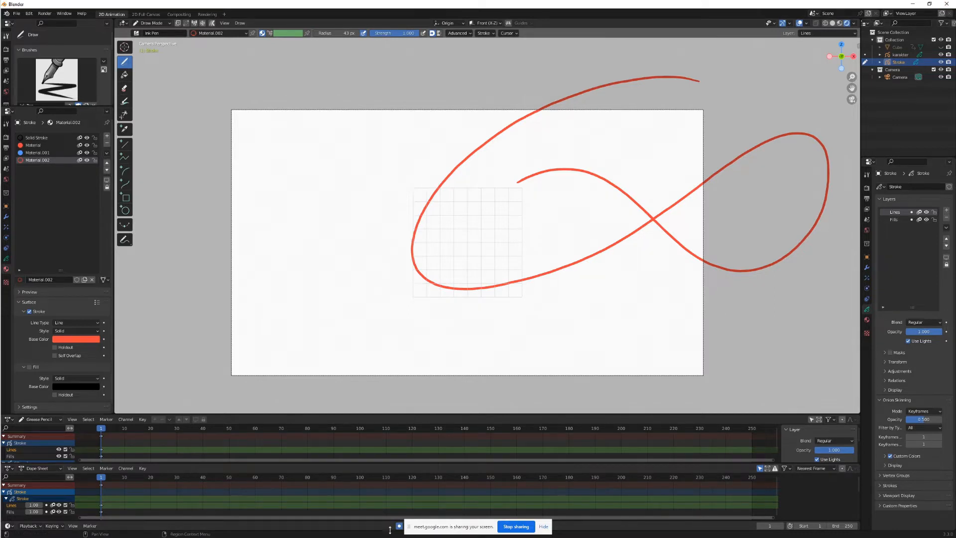
key(alt+Tab)
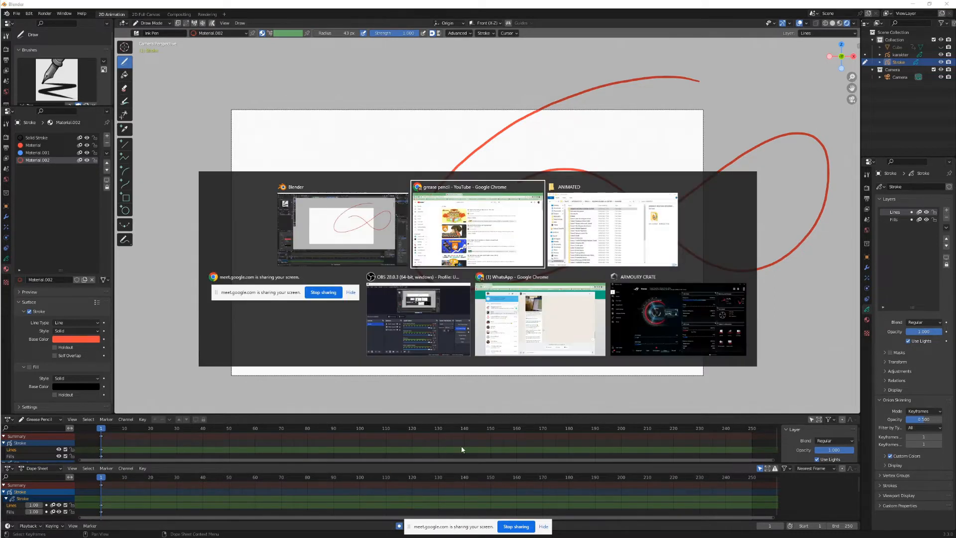
key(alt+Tab)
key(alt+Tab)
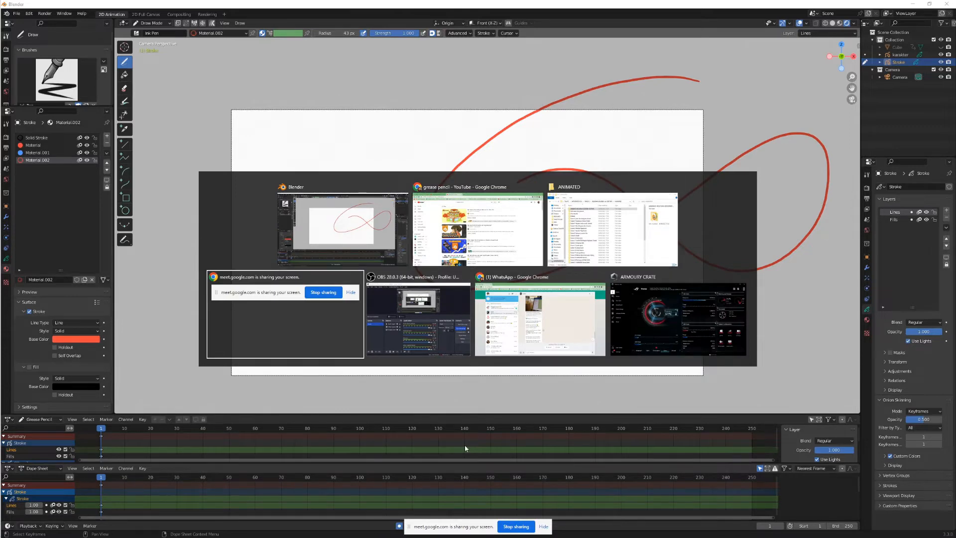
key(alt+Tab)
key(alt+Tab)
key(alt+Tab)
key(alt+Tab)
key(alt+Tab)
key(alt+Tab)
key(alt+Tab)
key(alt+Tab)
key(alt+Tab)
key(alt+Tab)
key(alt+Tab)
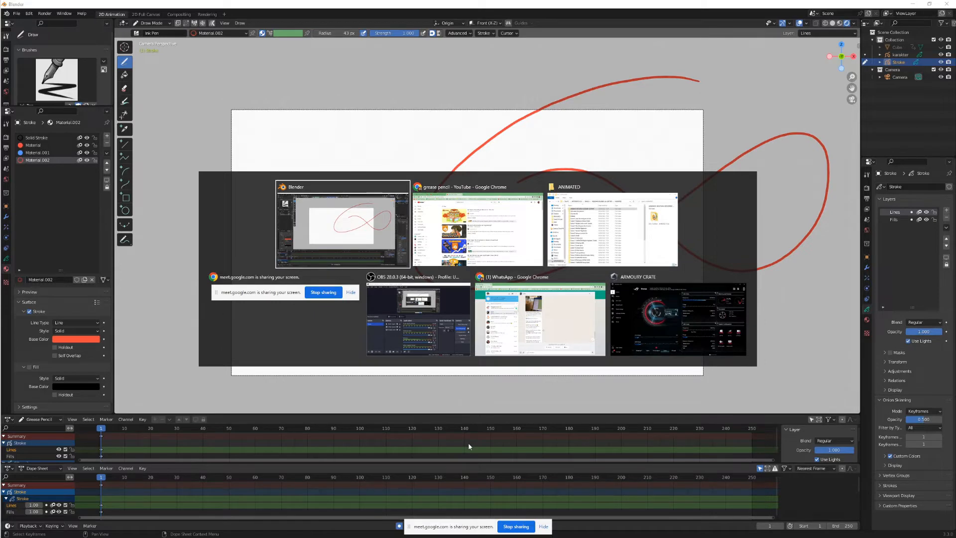
key(alt+Tab)
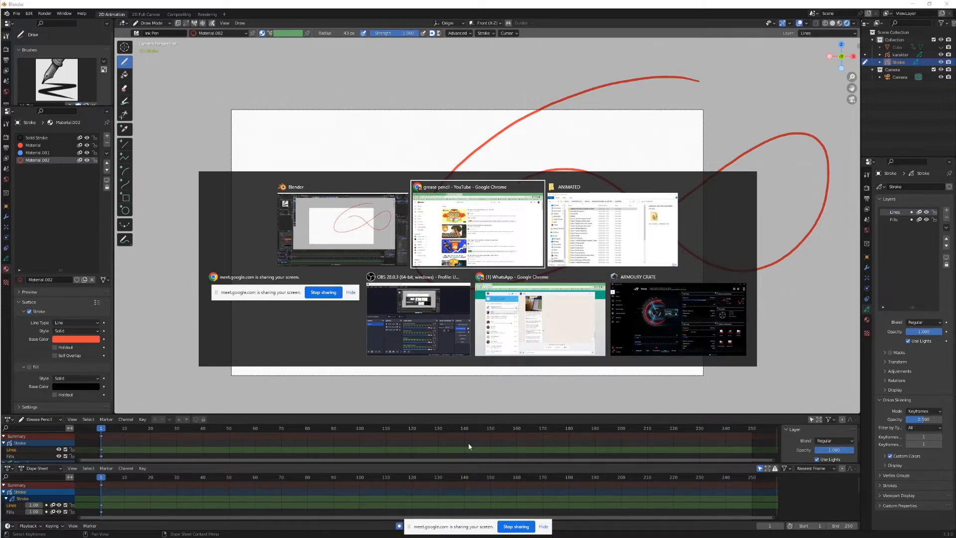
key(alt+Tab)
key(alt+Tab)
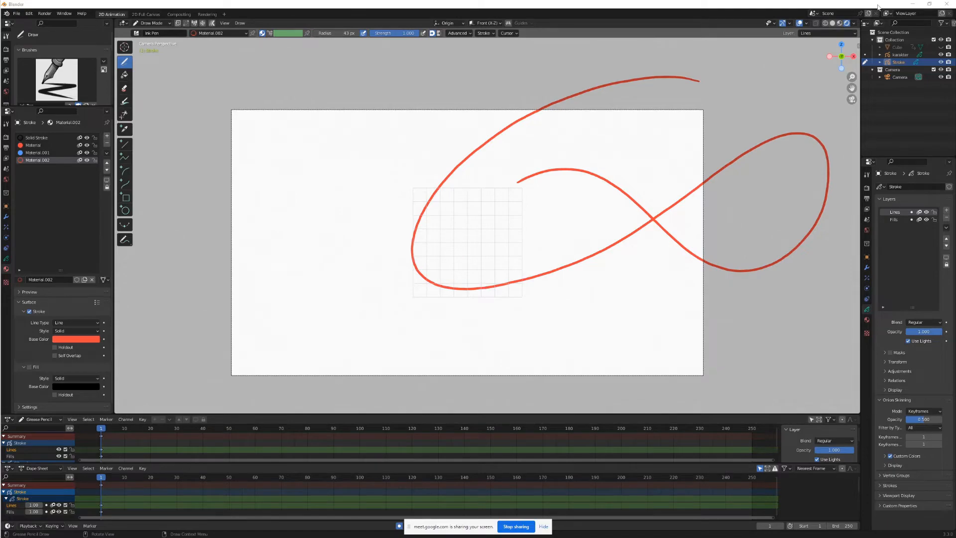
drag(878, 7, 883, 312)
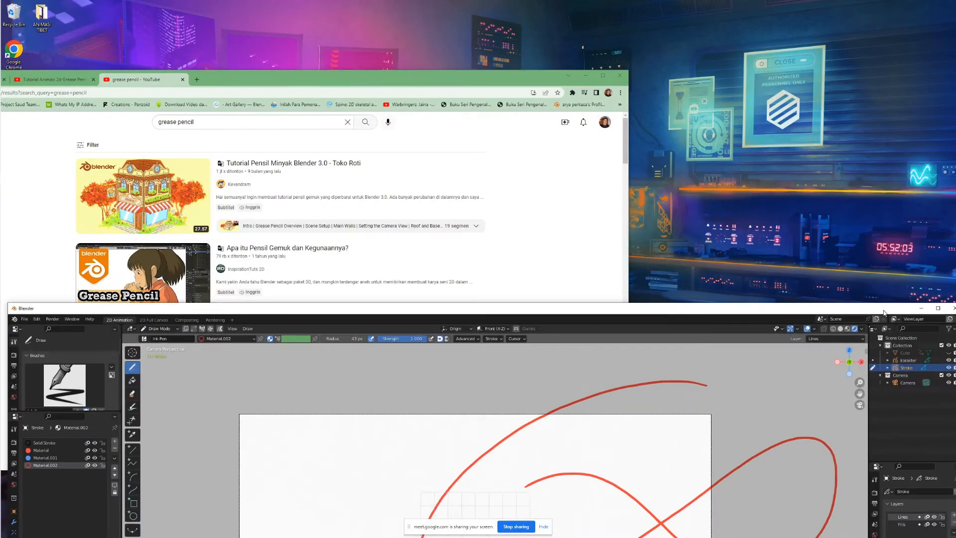
drag(355, 76, 440, 28)
drag(808, 308, 722, 44)
click(849, 46)
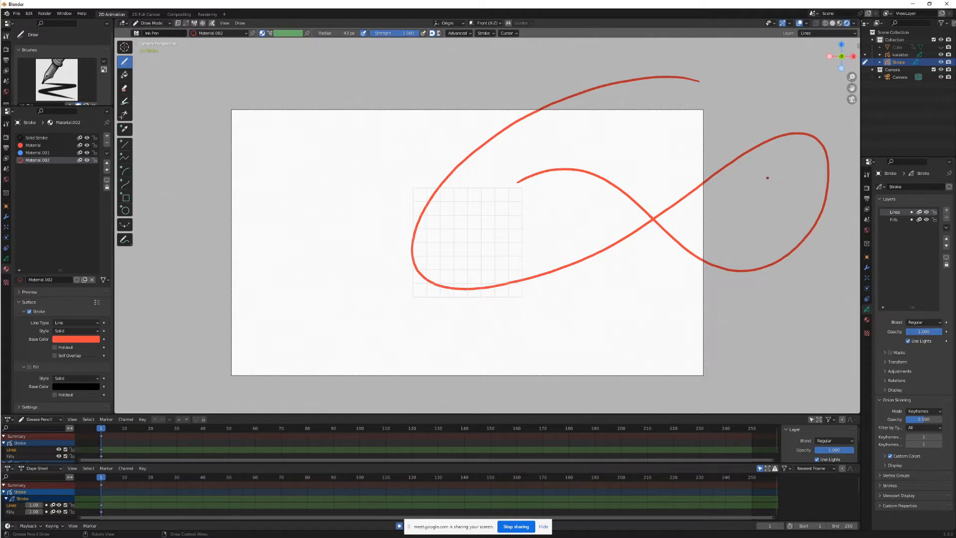
- Erase the large looping stroke to clear the canvas
click(125, 88)
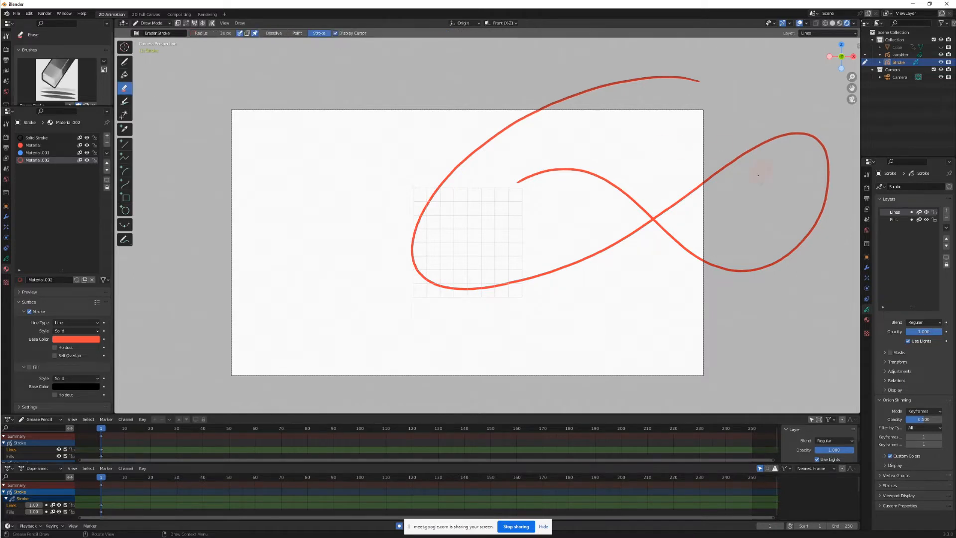
drag(755, 146, 742, 273)
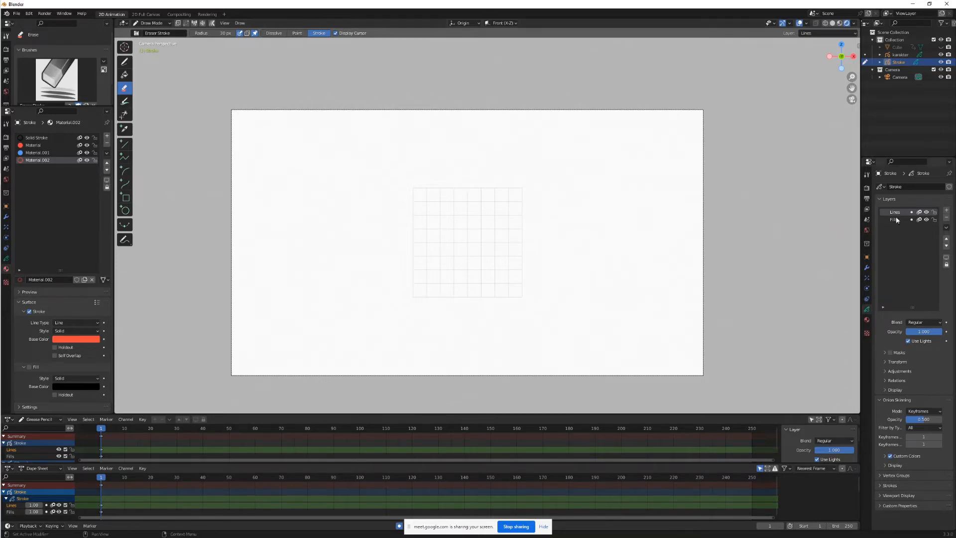
- Set the Draw tool to the Solid Stroke material, trying it with a freehand circle in the frame's upper-left area and undoing the circle
click(124, 63)
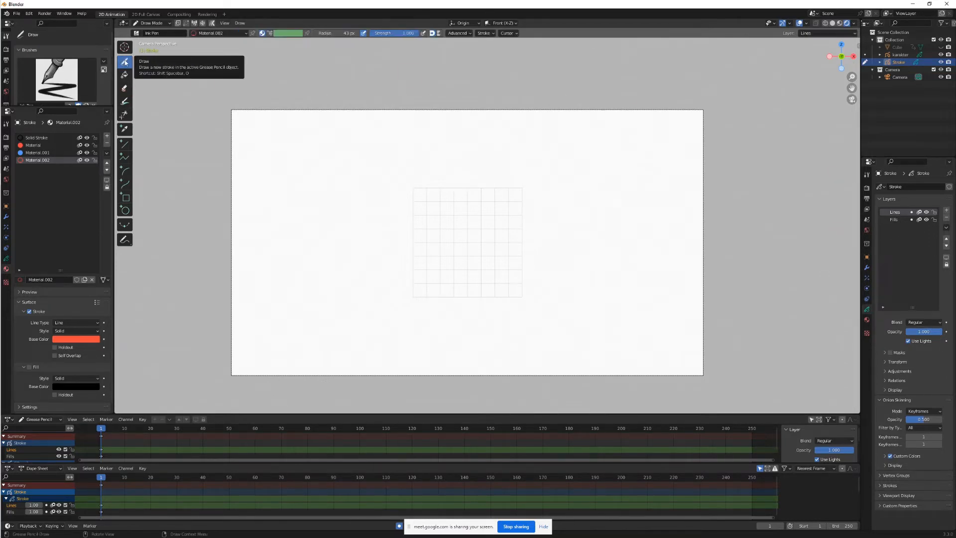
click(54, 138)
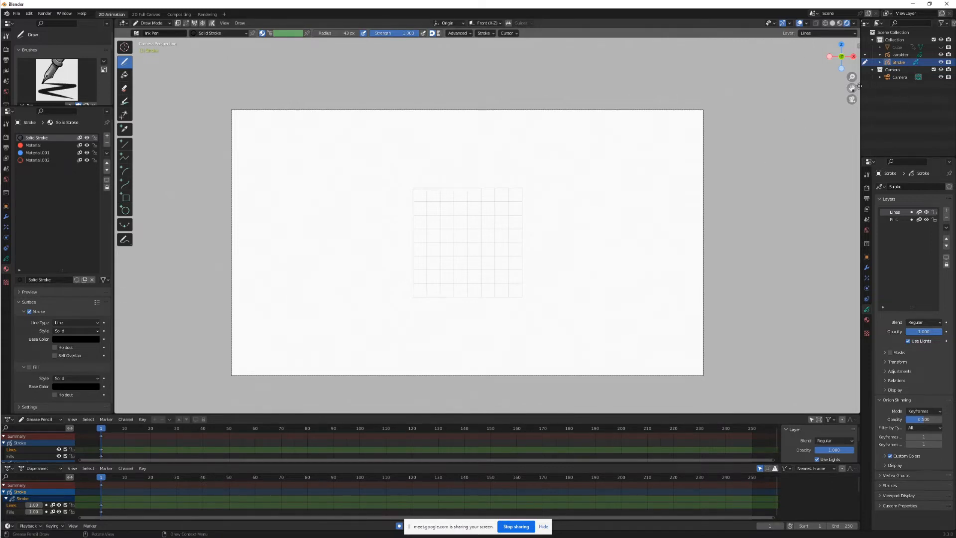
click(898, 62)
mouse_move(309, 151)
mouse_down()
mouse_move(272, 159)
mouse_move(286, 223)
mouse_move(336, 194)
mouse_move(309, 150)
mouse_up()
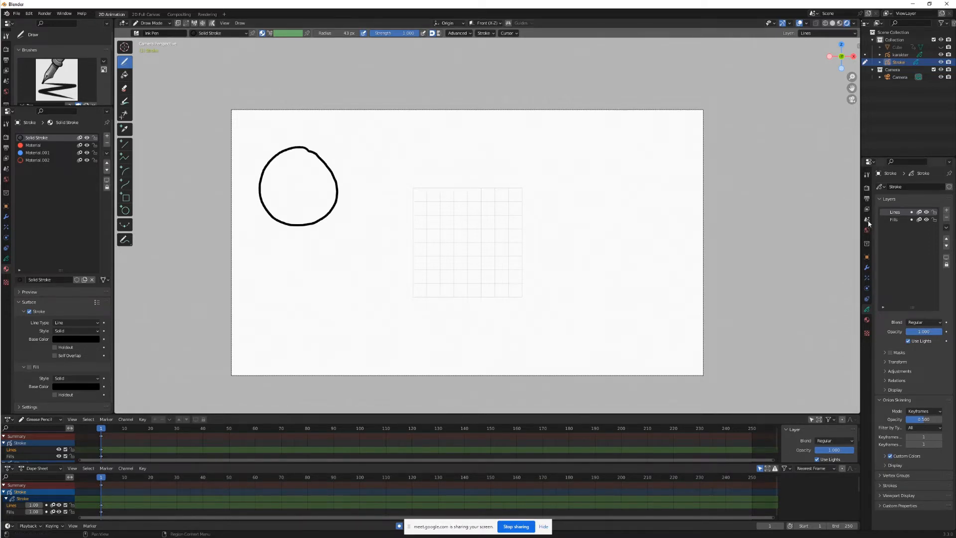
key(ctrl+z)
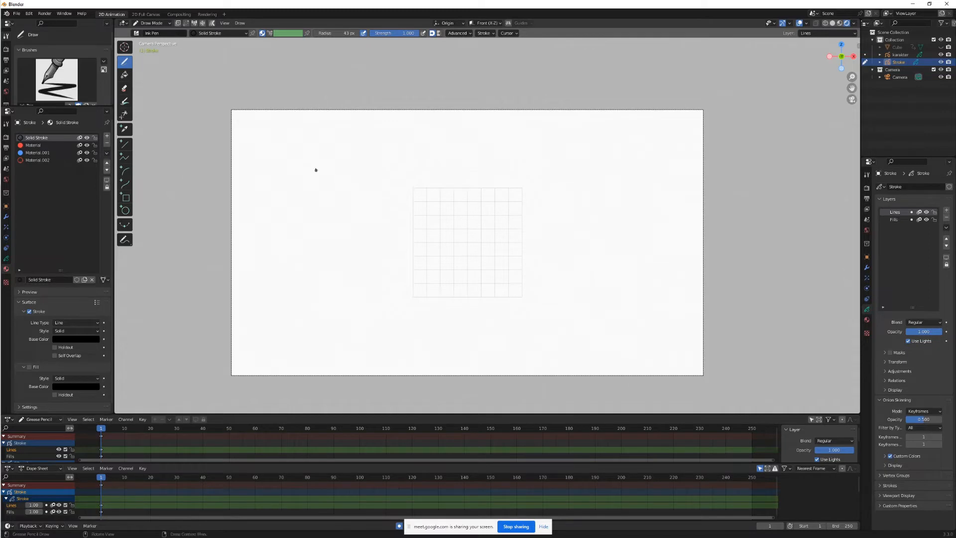
- Draw a perfect circle in the camera frame's upper-left area with the Circle tool
click(126, 210)
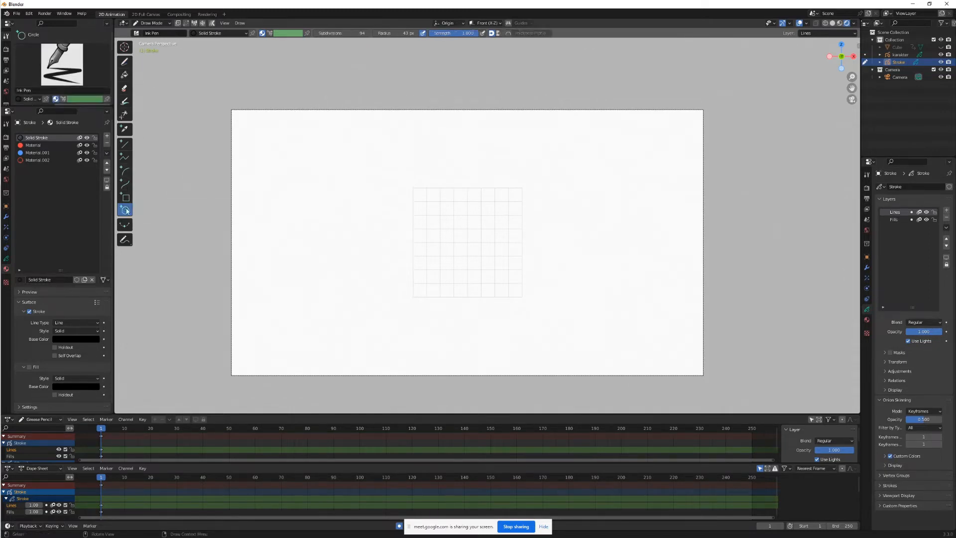
drag(255, 150, 328, 221)
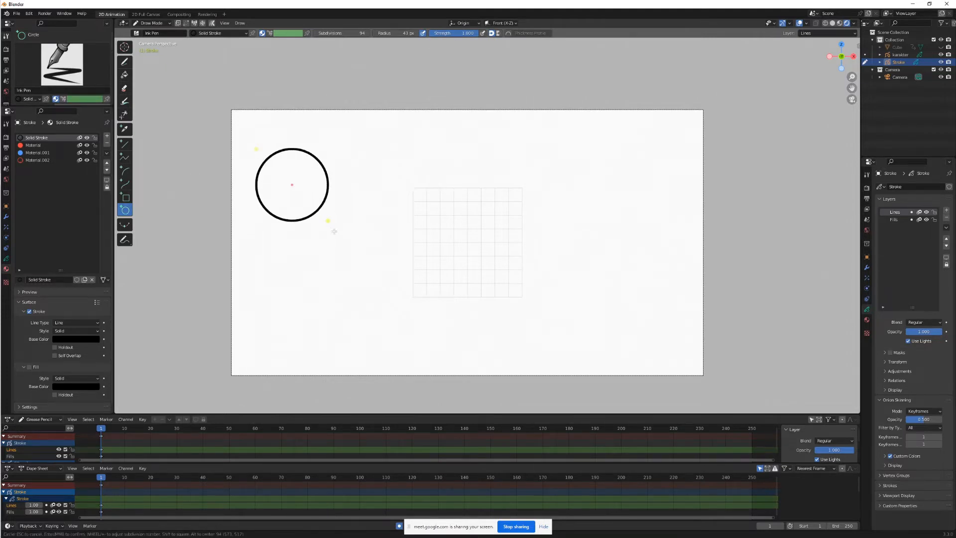
key(Return)
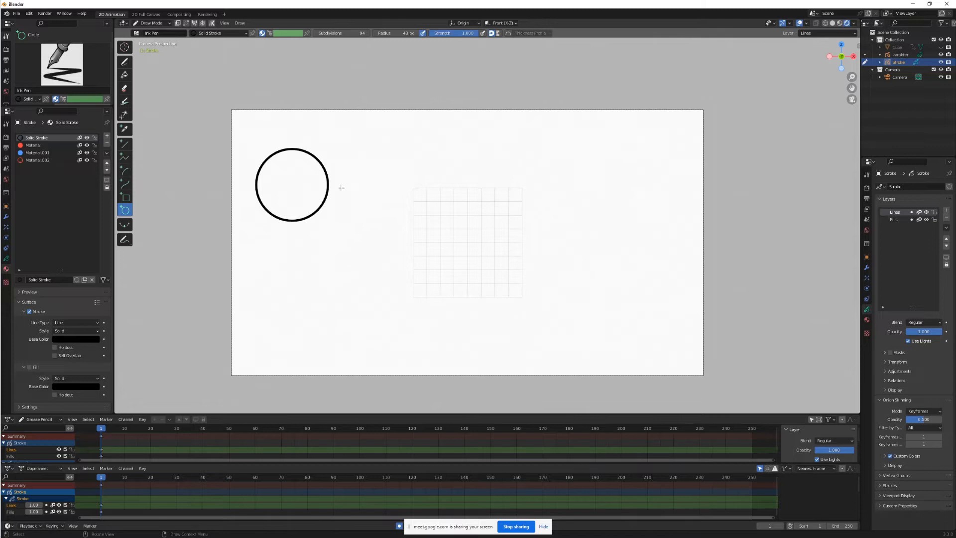
- Draw a vertical S-shaped curve beside the circle with the Curve tool, adjusting its control handles and lower endpoint
click(126, 184)
mouse_move(375, 150)
mouse_down()
mouse_move(356, 207)
mouse_move(373, 231)
mouse_up()
drag(373, 177, 343, 195)
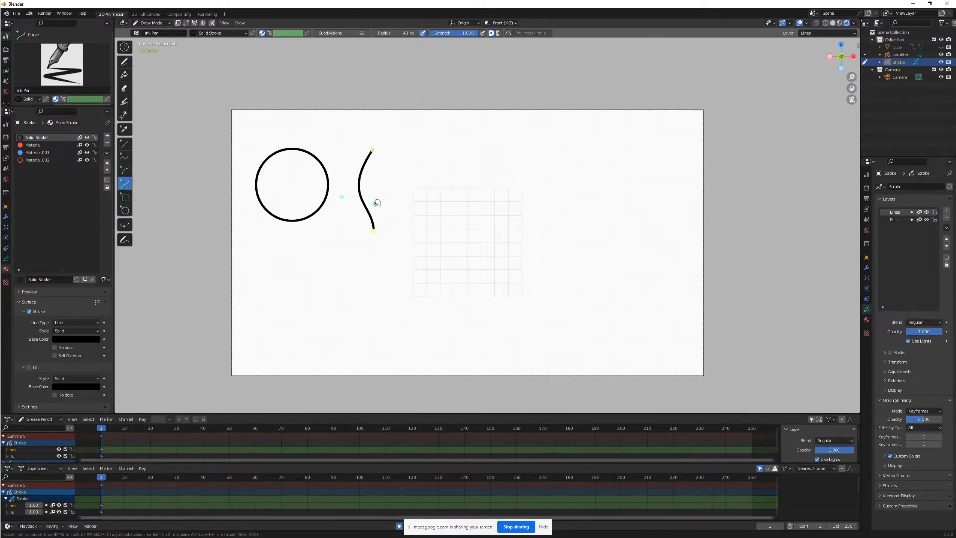
mouse_move(374, 230)
mouse_down()
mouse_move(400, 219)
mouse_move(380, 236)
mouse_up()
drag(374, 204, 393, 200)
key(Return)
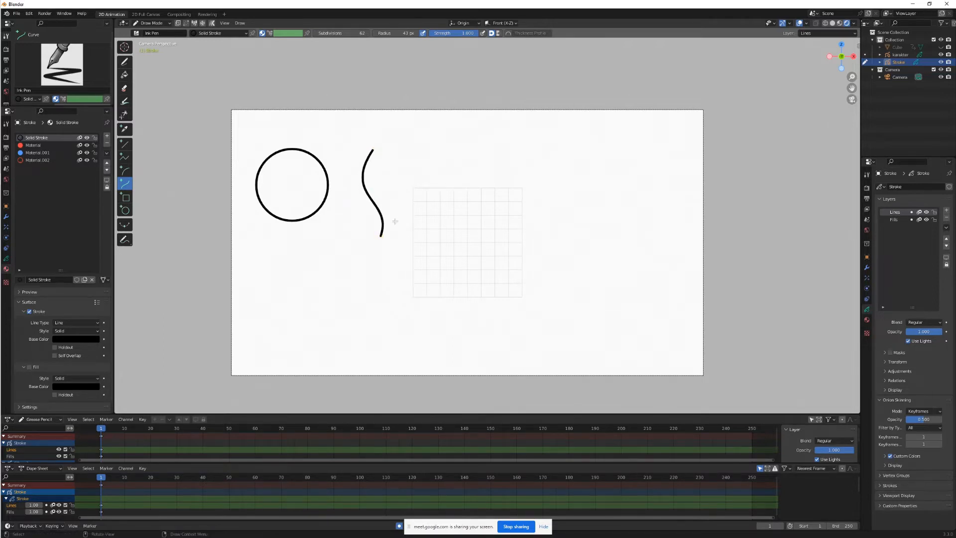
- Draw a straight, slightly sloping line above the S-shaped curve with the Line tool
click(124, 144)
drag(357, 133, 509, 143)
key(Return)
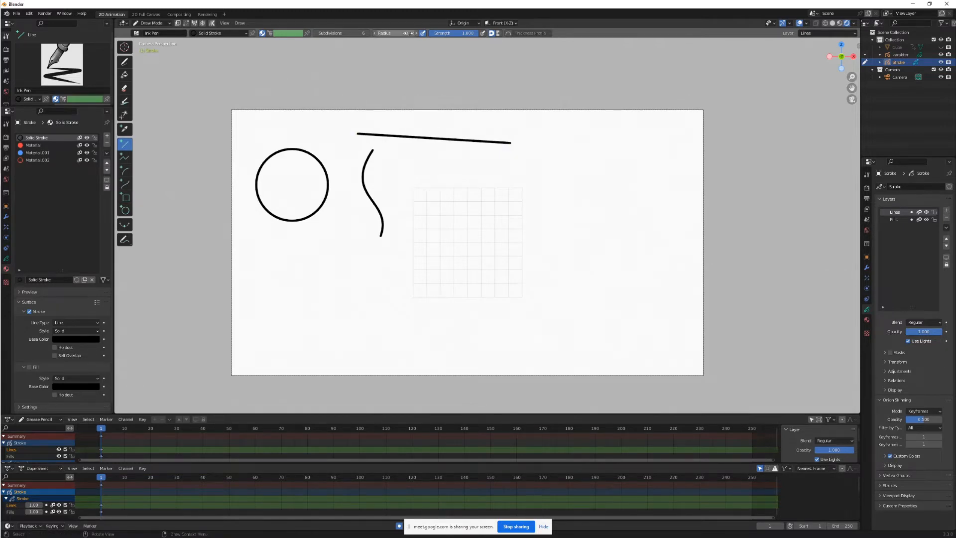
- Reduce the Ink Pen radius to 15 px and erase the circle, curve and straight line
drag(395, 39, 388, 38)
click(125, 62)
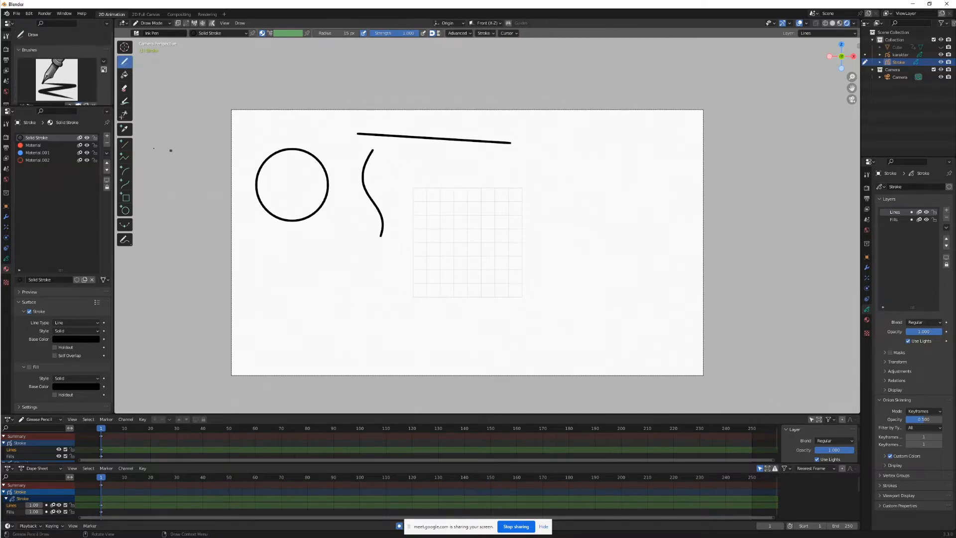
click(125, 89)
mouse_move(363, 137)
mouse_down()
mouse_move(282, 192)
mouse_move(345, 216)
mouse_up()
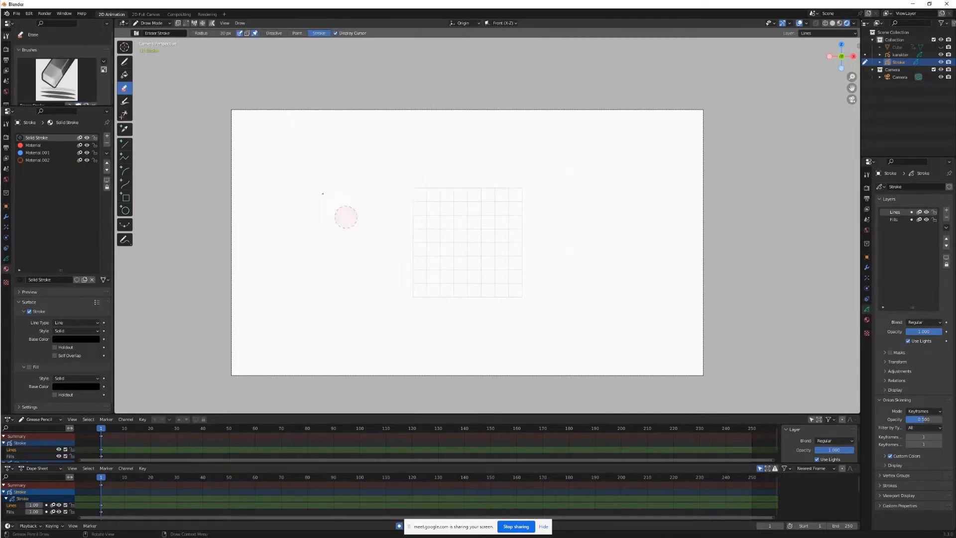
- Draw a freehand circle in the frame's upper-left area with the Ink Pen at a 35 px radius
click(124, 63)
mouse_move(301, 139)
mouse_down()
mouse_move(289, 137)
mouse_move(273, 197)
mouse_move(330, 193)
mouse_move(322, 143)
mouse_move(297, 139)
mouse_up()
key(ctrl+z)
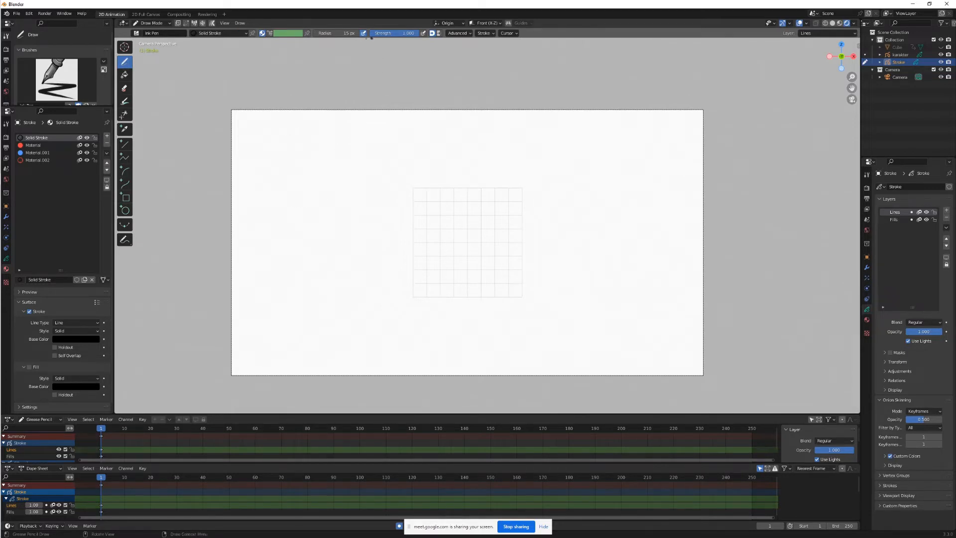
drag(354, 34, 366, 35)
mouse_move(274, 140)
mouse_down()
mouse_move(257, 204)
mouse_move(320, 175)
mouse_move(288, 139)
mouse_move(269, 142)
mouse_up()
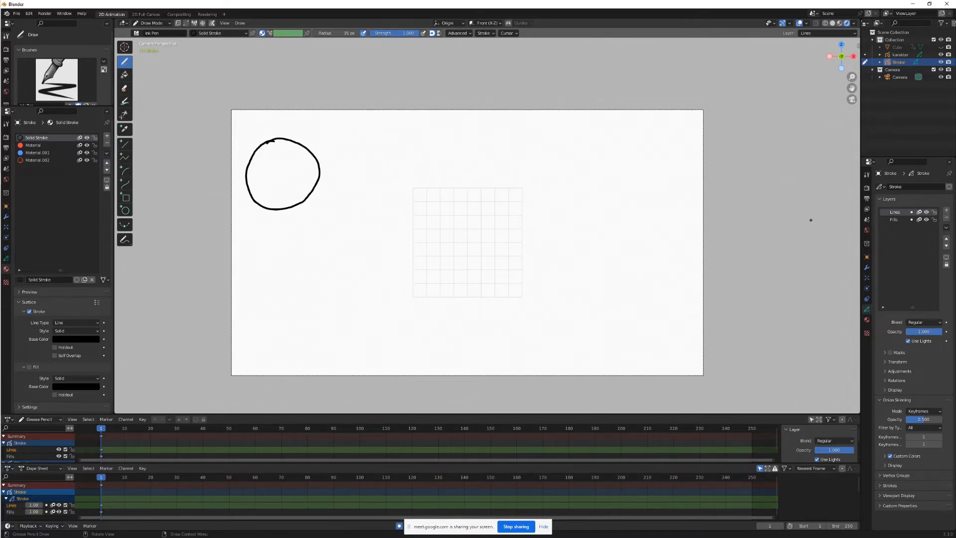
- Rename the Lines layer as garis and the Fills layer as warna dasar
double_click(900, 214)
text(garis)
double_click(897, 218)
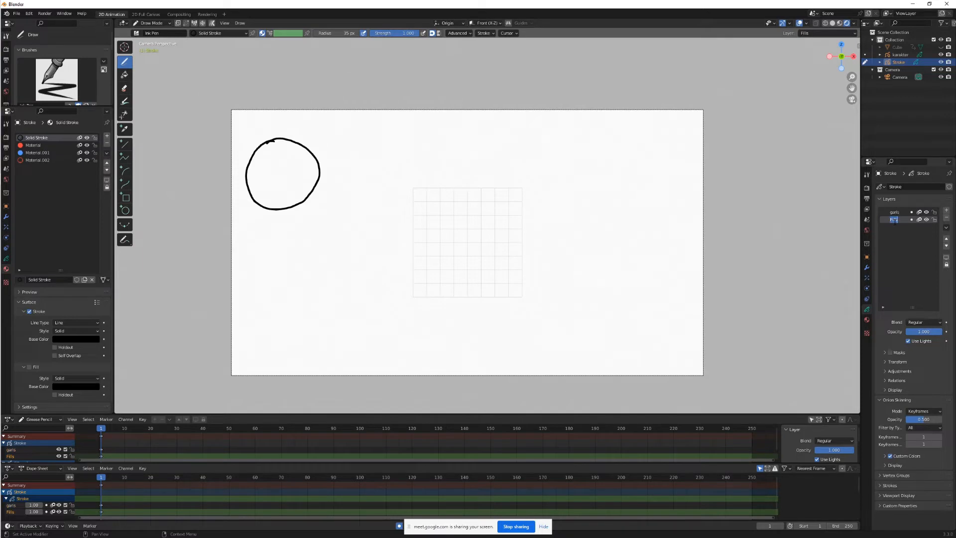
text(wa)
text(rna)
text( dasar)
key(Return)
- Add a layer named highligh between garis and warna dasar, and widen the properties area to show full layer names
click(946, 210)
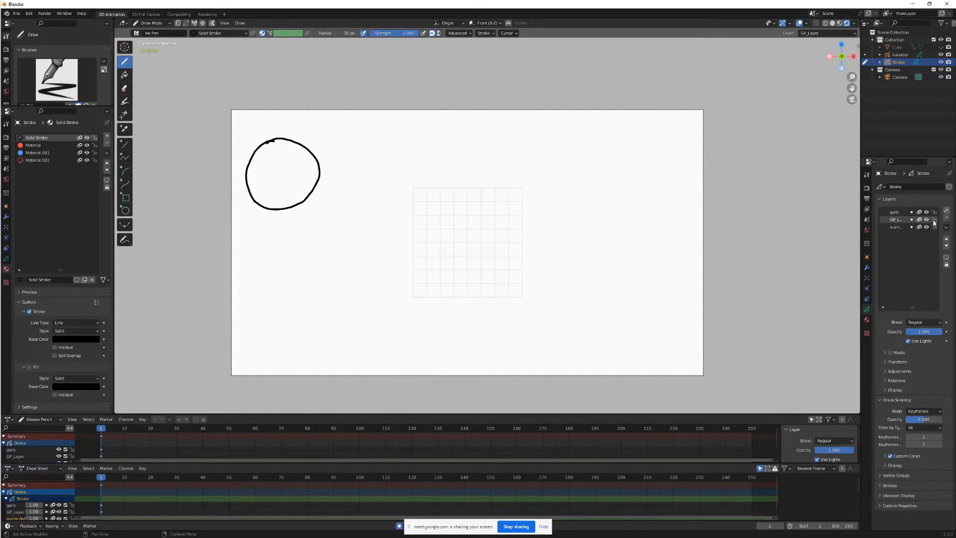
double_click(896, 219)
text(h)
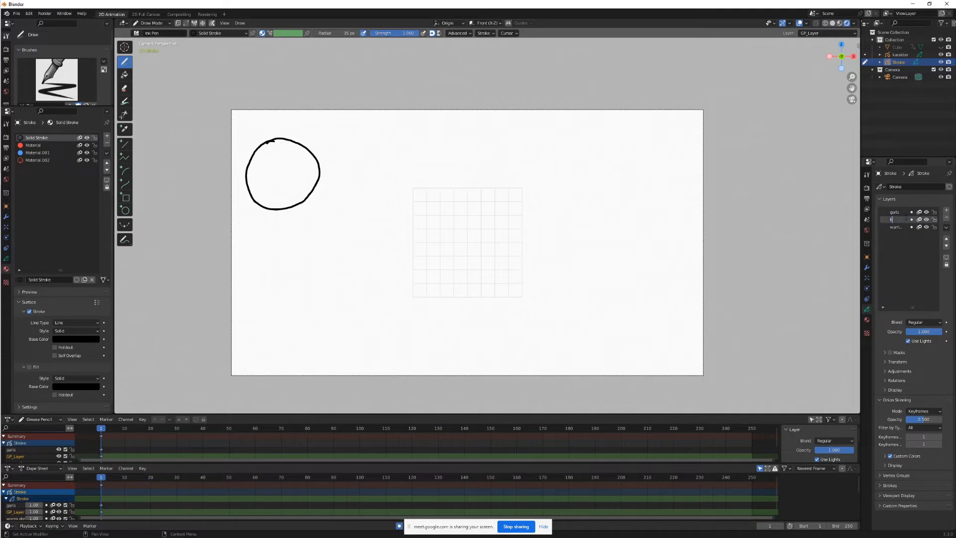
text(ighligh)
key(Return)
drag(860, 255, 833, 254)
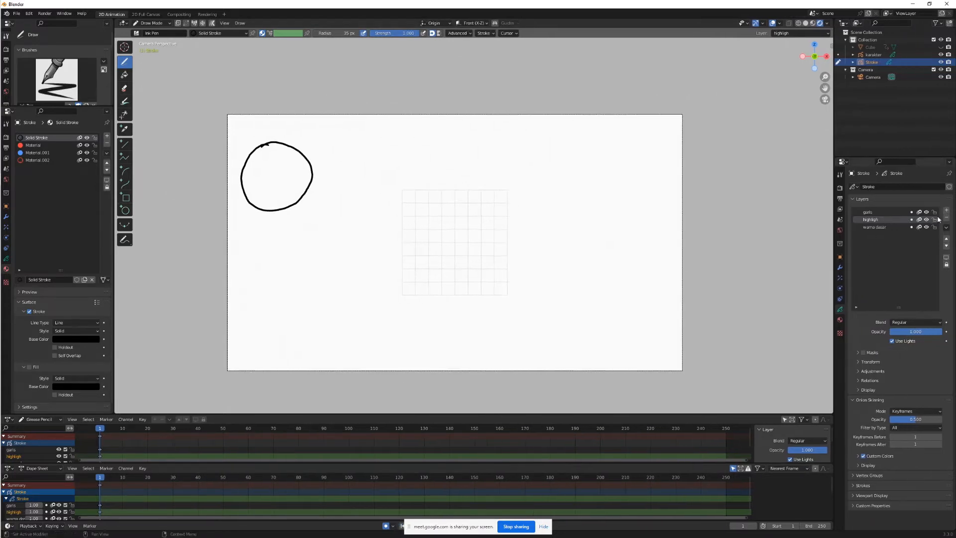
- Add another layer named shading and place it between the highligh and warna dasar layers
click(946, 210)
click(946, 247)
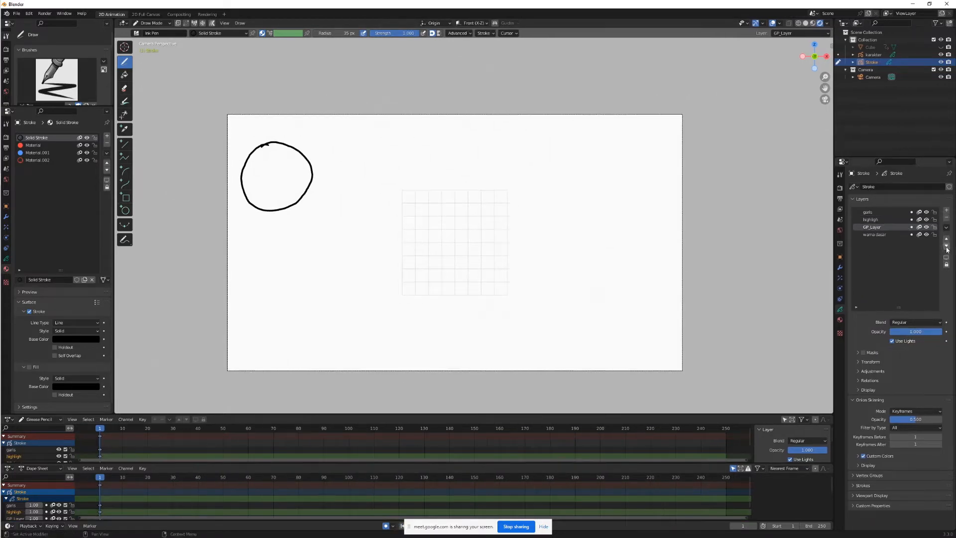
click(946, 246)
double_click(872, 234)
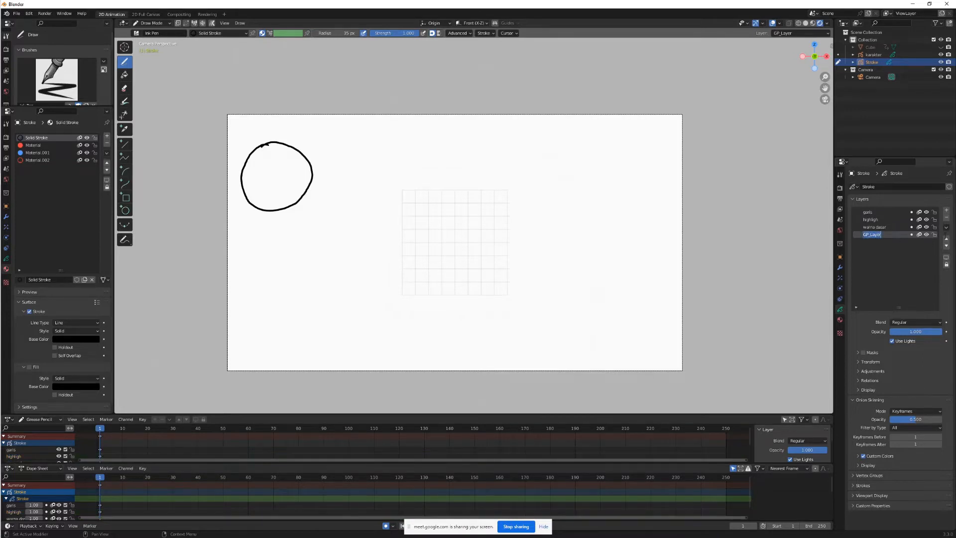
text(shading)
key(Return)
click(946, 239)
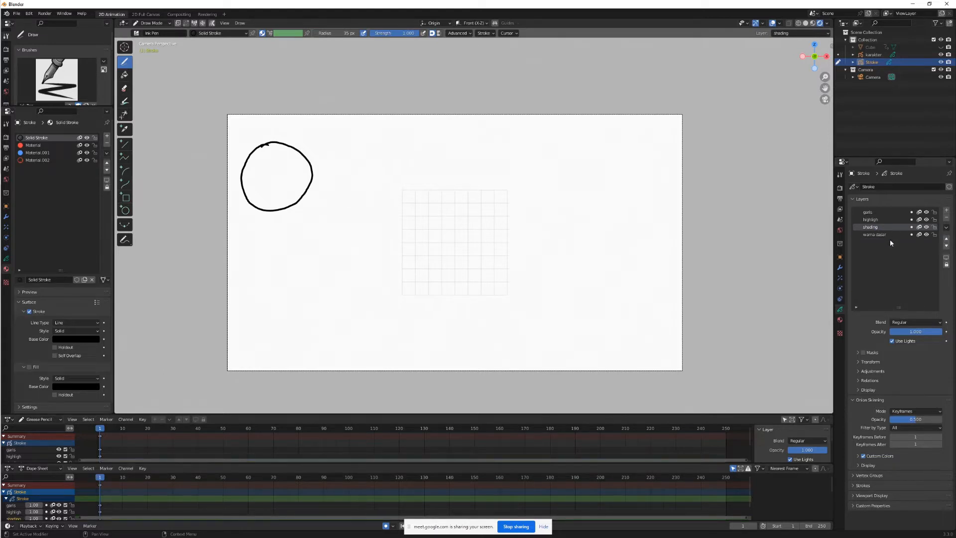
- Hide the garis layer and show it again to check which strokes it contains
click(887, 213)
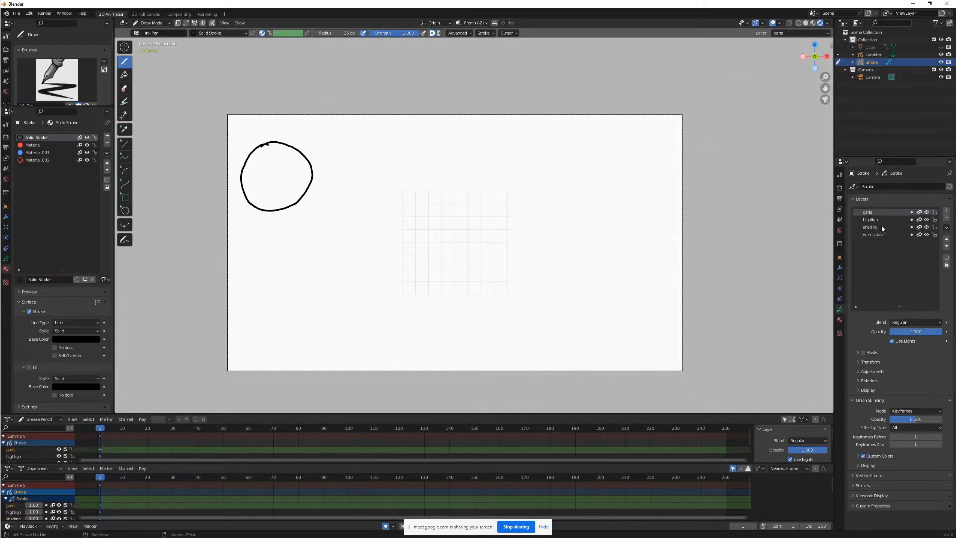
click(926, 212)
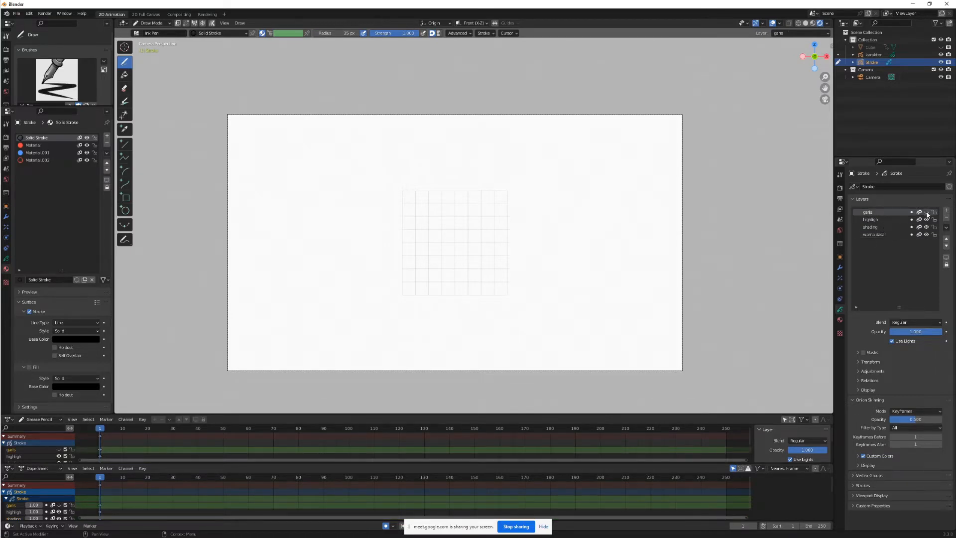
click(926, 212)
- Fill the freehand circle with the red Material on the warna dasar layer
click(893, 234)
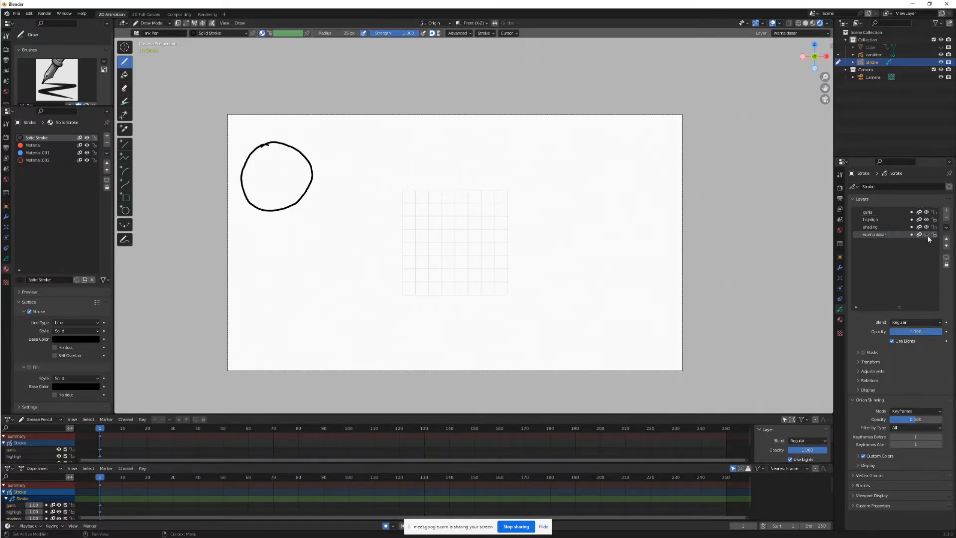
click(124, 74)
click(49, 145)
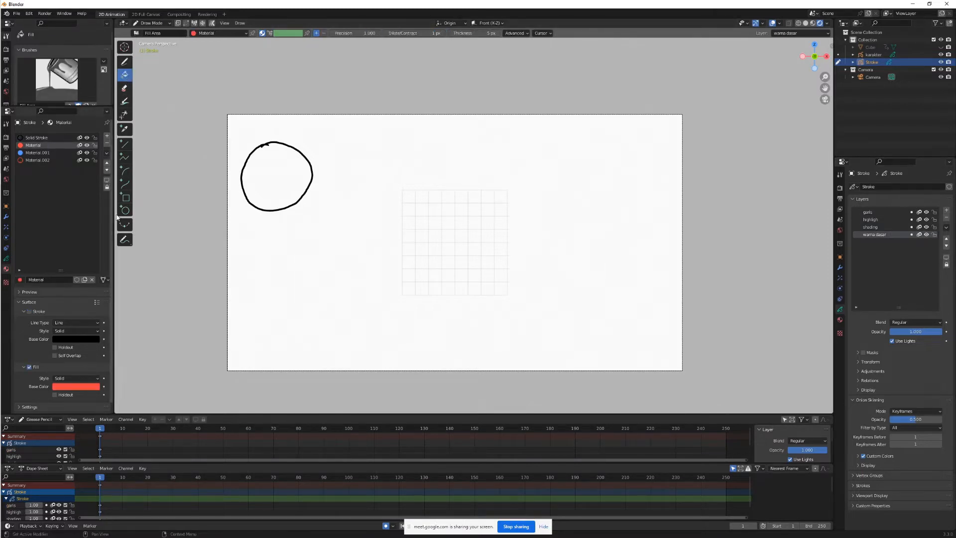
click(278, 168)
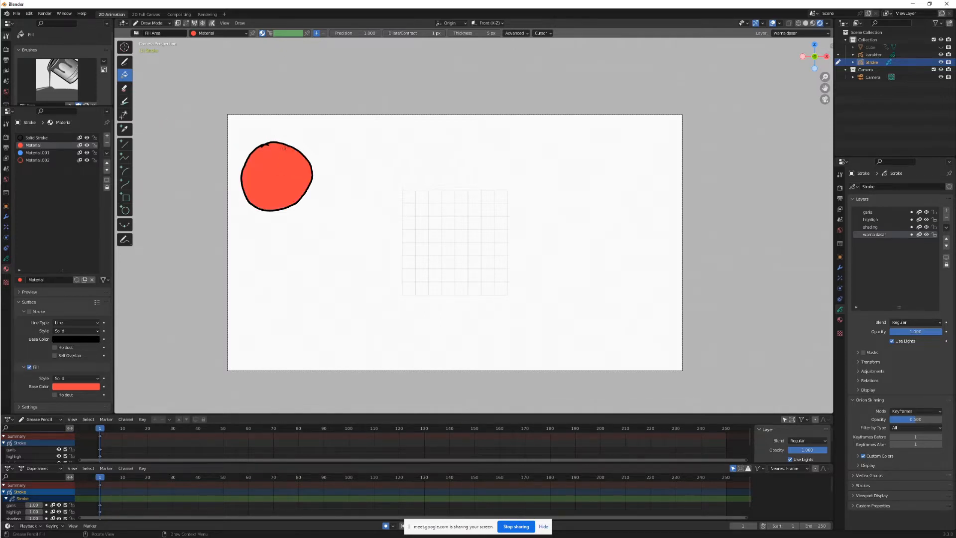
- Draw a freehand red shape near the drawing grid on the garis layer using the Draw tool and the red Material
click(125, 61)
click(867, 211)
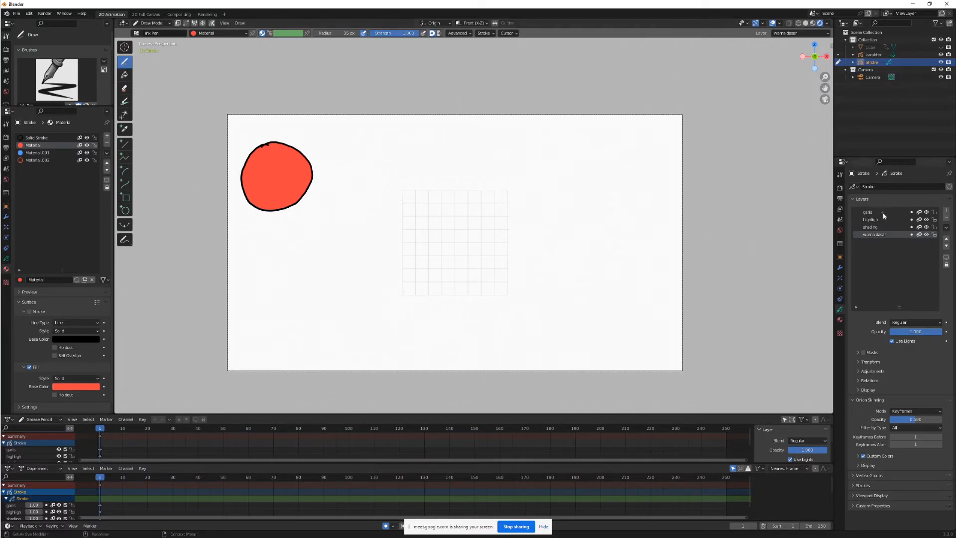
mouse_move(357, 199)
mouse_down()
mouse_move(416, 217)
mouse_move(415, 188)
mouse_up()
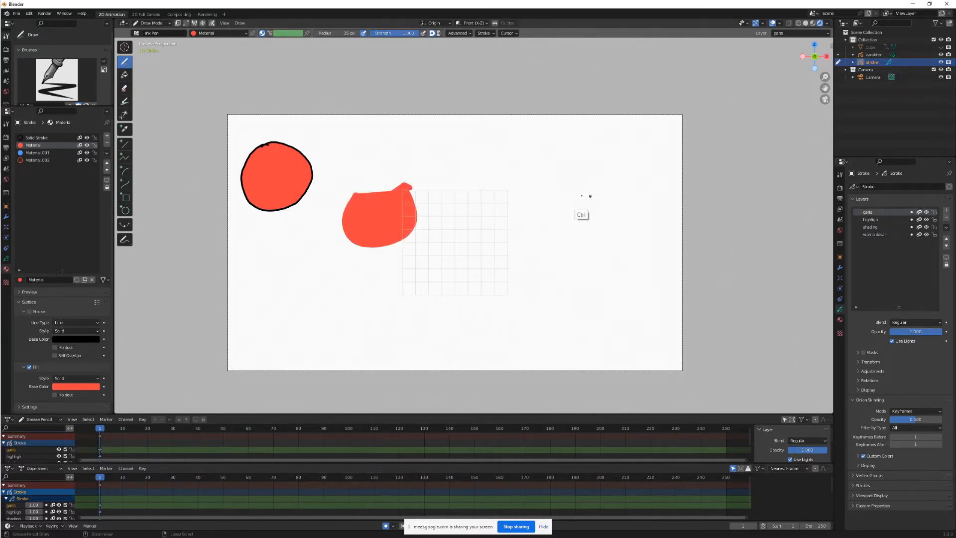
- Undo the last red fill shape drawn beside the ball
key(ctrl+z)
- Try to fill a freehand open circle outline, drawn in Solid Stroke, with the red Material, and undo the attempt
click(36, 138)
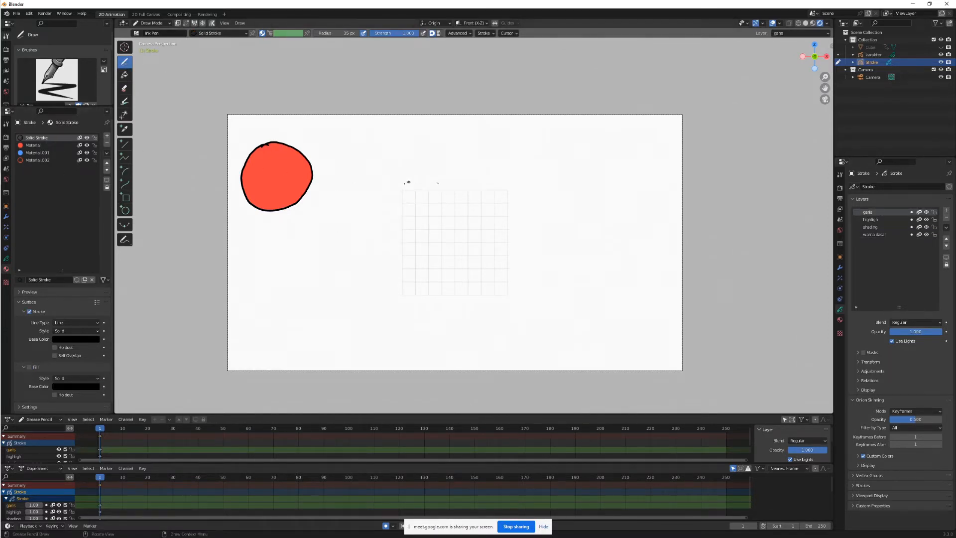
mouse_move(364, 190)
mouse_down()
mouse_move(357, 195)
mouse_move(386, 243)
mouse_move(387, 176)
mouse_up()
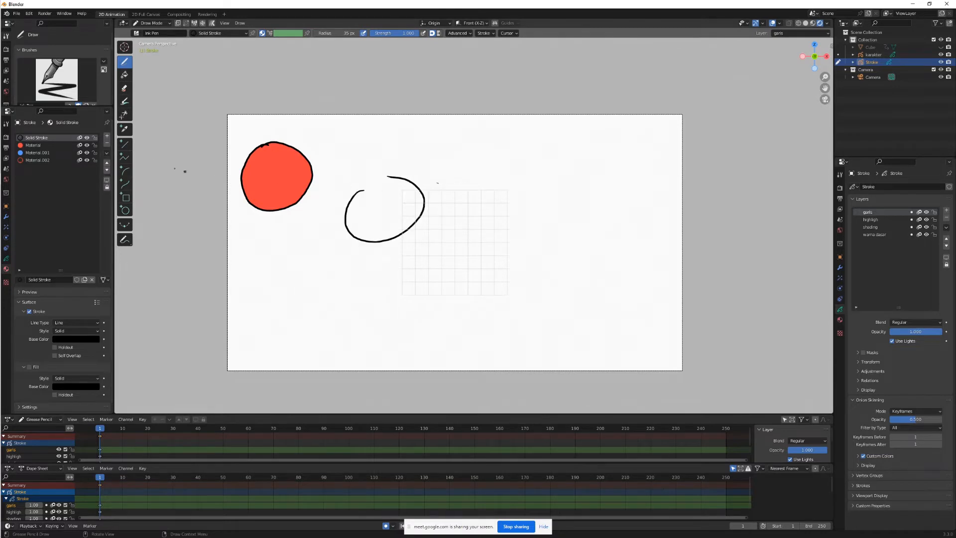
click(125, 74)
click(52, 145)
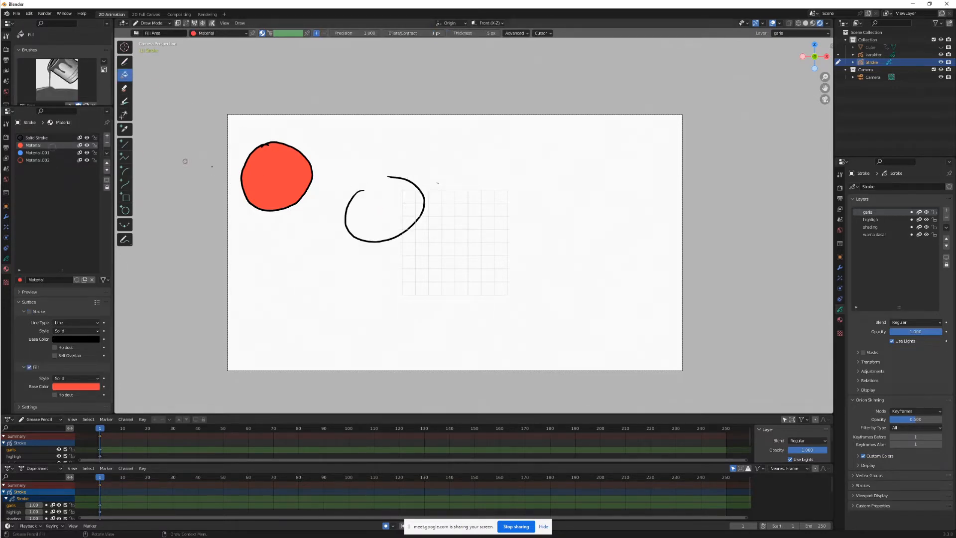
click(380, 212)
key(ctrl+z)
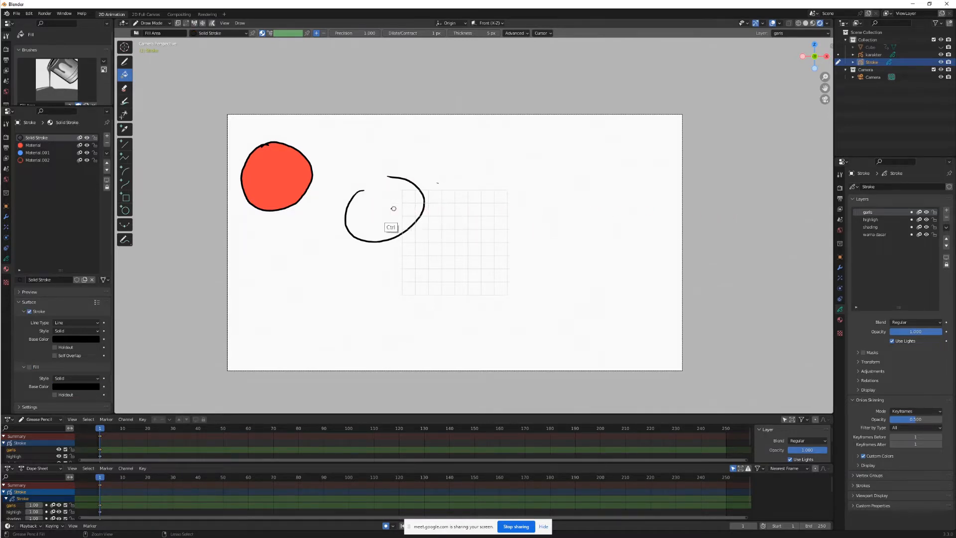
key(ctrl+z)
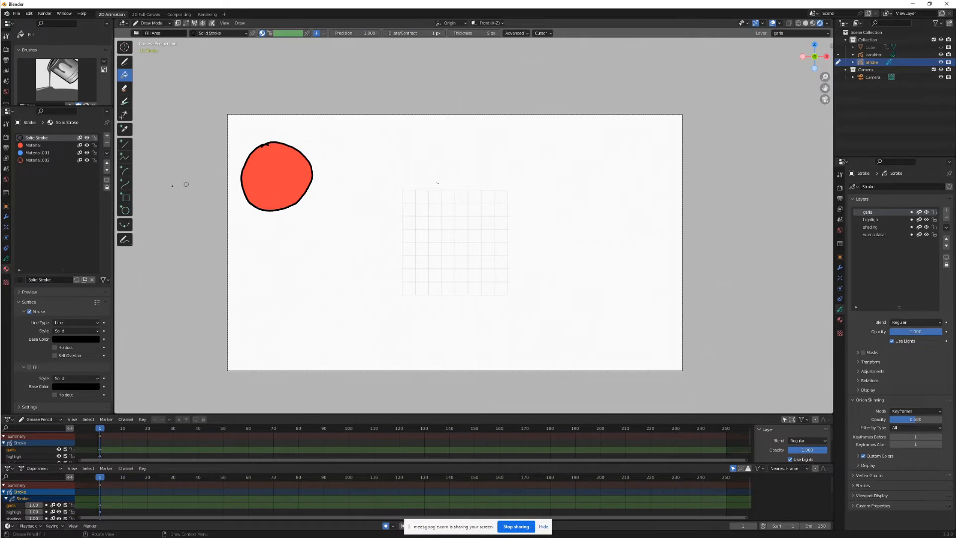
- Make the blue Material.001 and the shading layer active, and enable masks on that layer with its mask list expanded
click(44, 152)
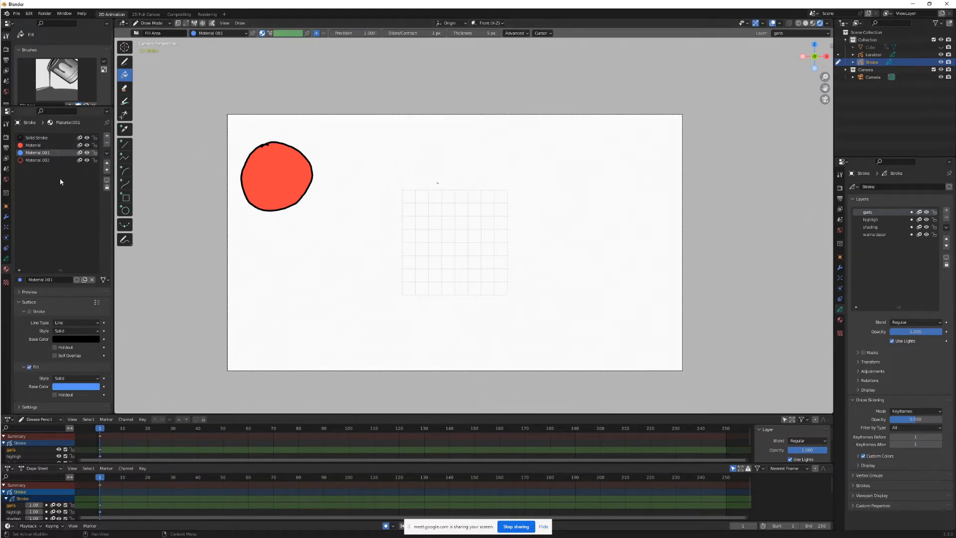
click(886, 227)
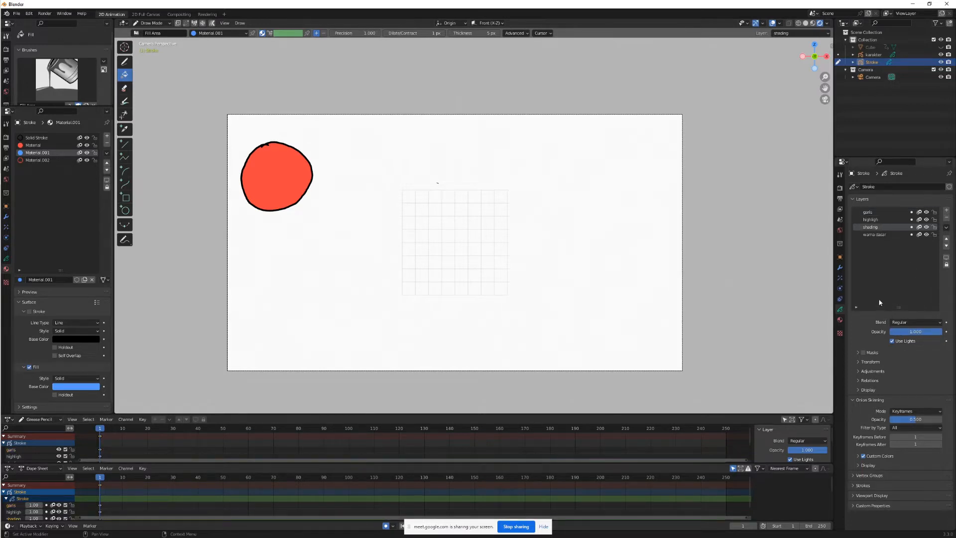
click(911, 228)
click(862, 352)
click(863, 353)
click(857, 353)
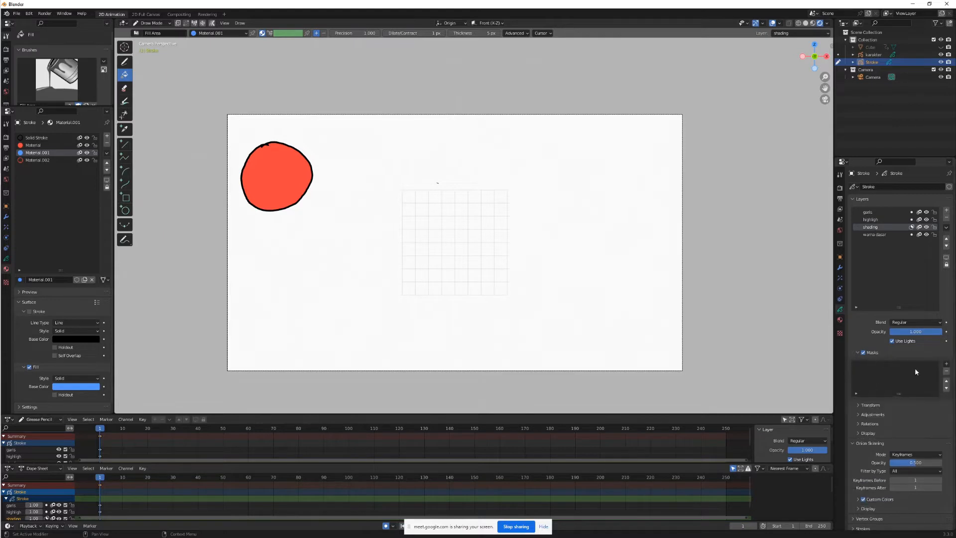
- Draw a shading crescent across the ball's lower-right edge and set Material.001's fill to a darkened red sampled from the ball
click(126, 62)
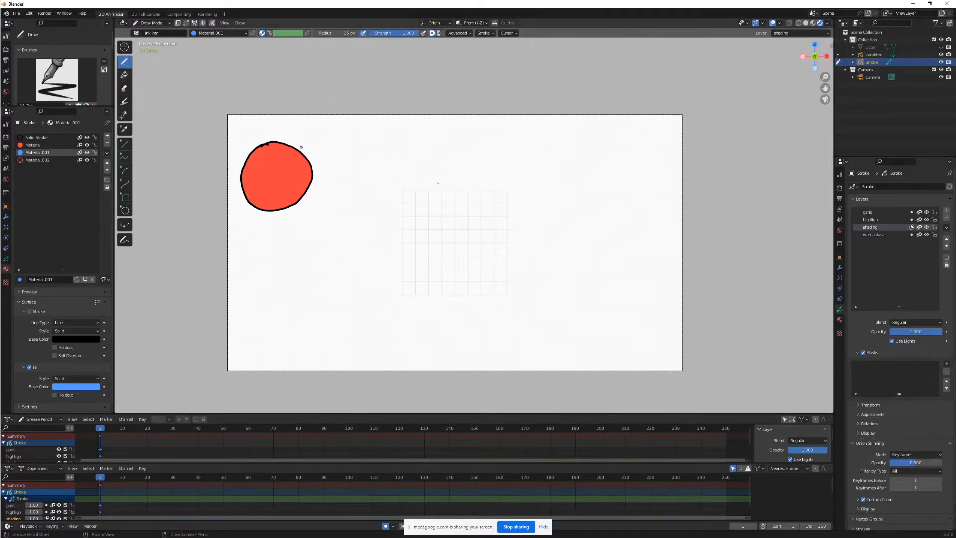
mouse_move(301, 172)
mouse_down()
mouse_move(247, 221)
mouse_move(325, 183)
mouse_move(302, 144)
mouse_up()
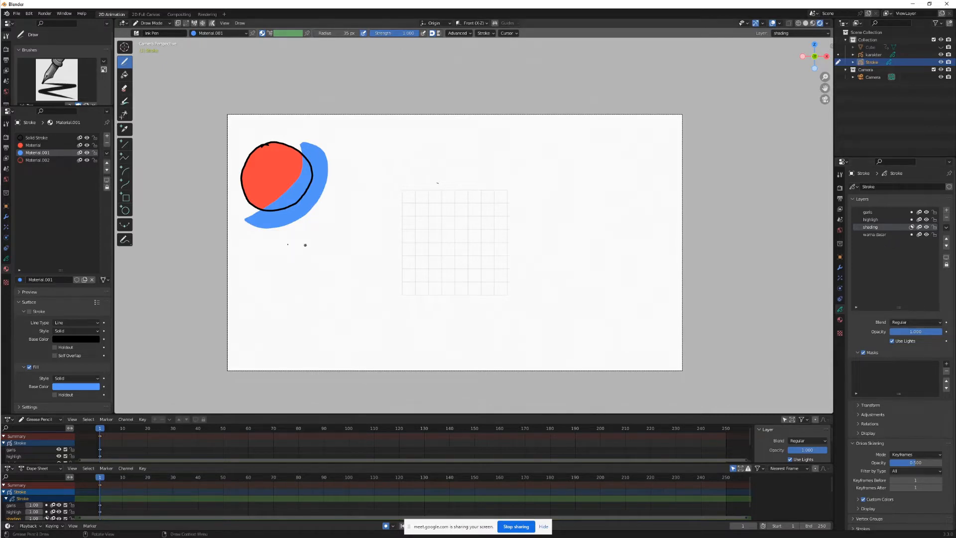
click(76, 386)
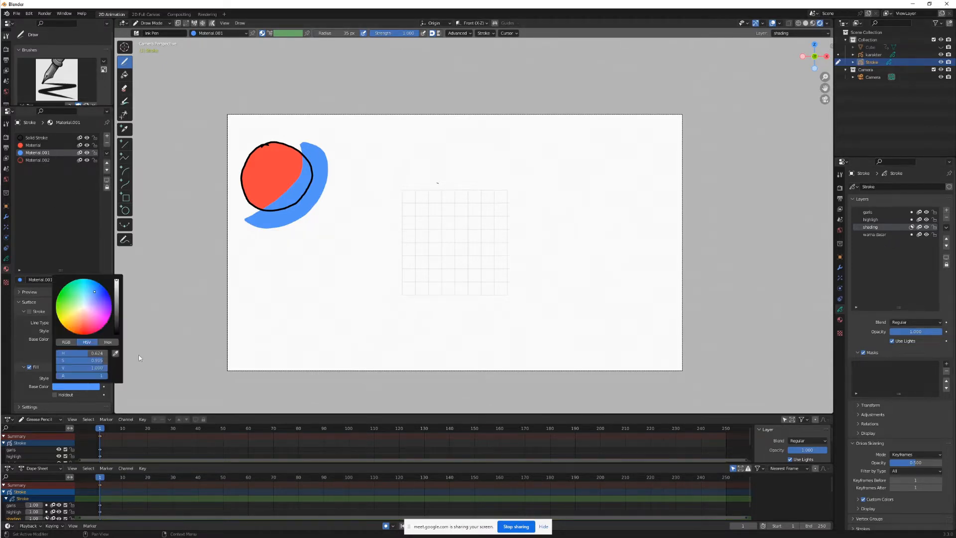
click(115, 356)
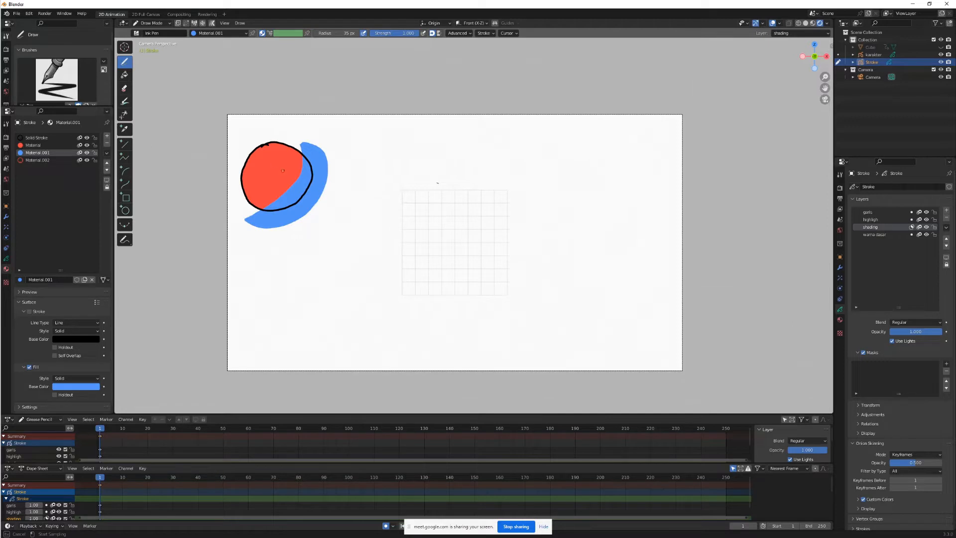
click(276, 161)
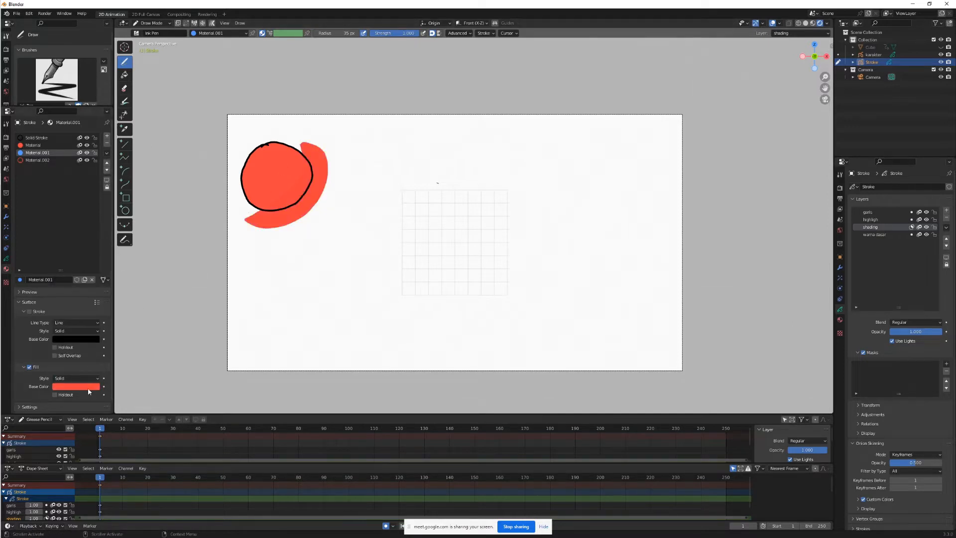
click(76, 386)
drag(117, 283, 119, 309)
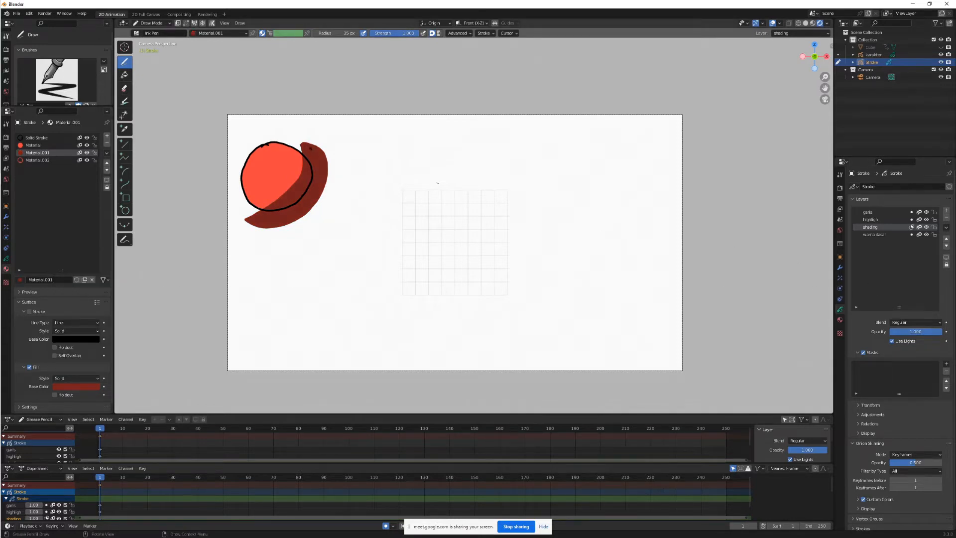
- Add the warna dasar layer as a mask for the shading layer
click(946, 365)
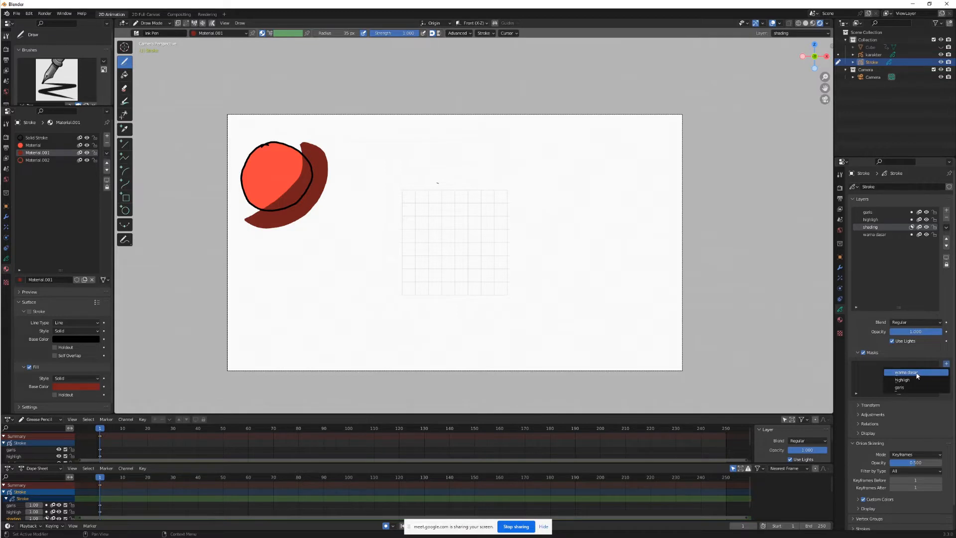
click(946, 364)
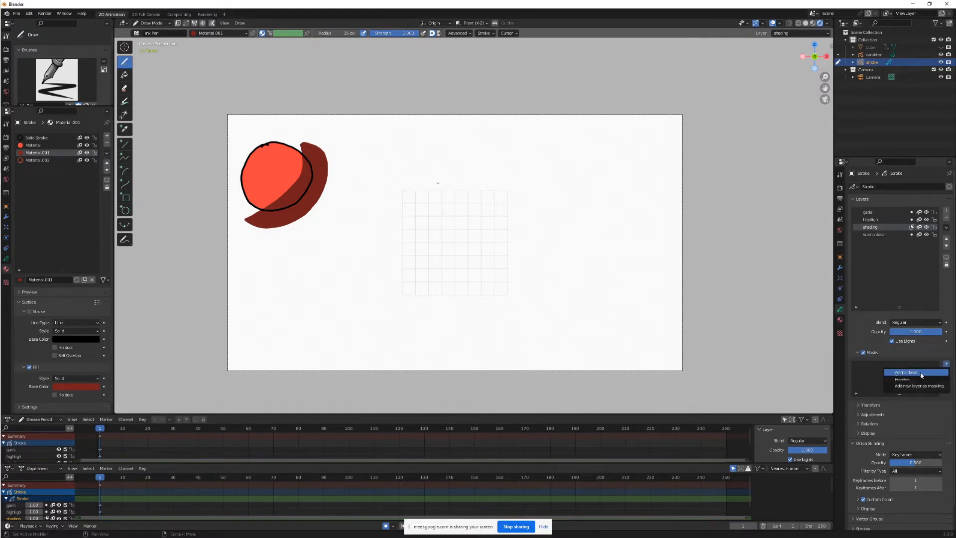
click(920, 372)
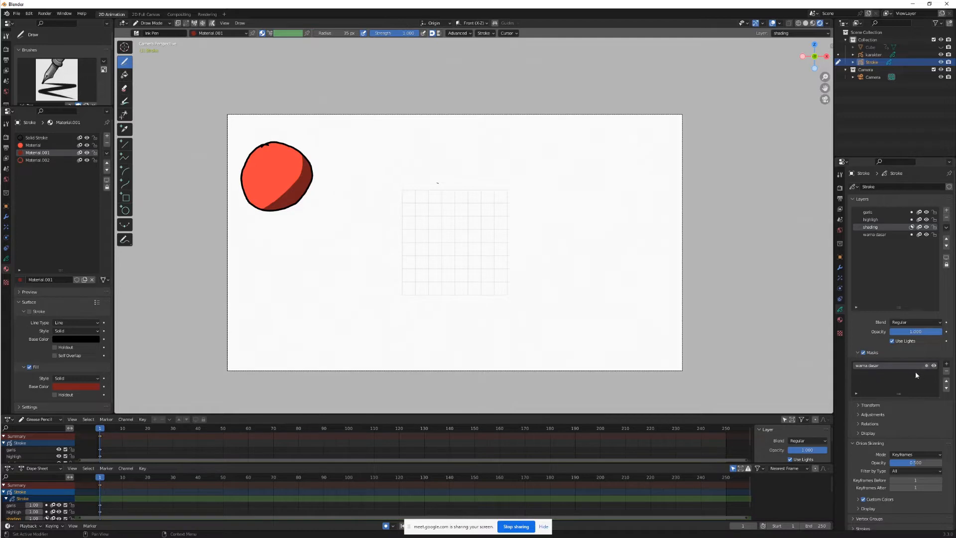
- With the highligh layer active, create a new material with stroke disabled and fill enabled in pale yellow
click(872, 219)
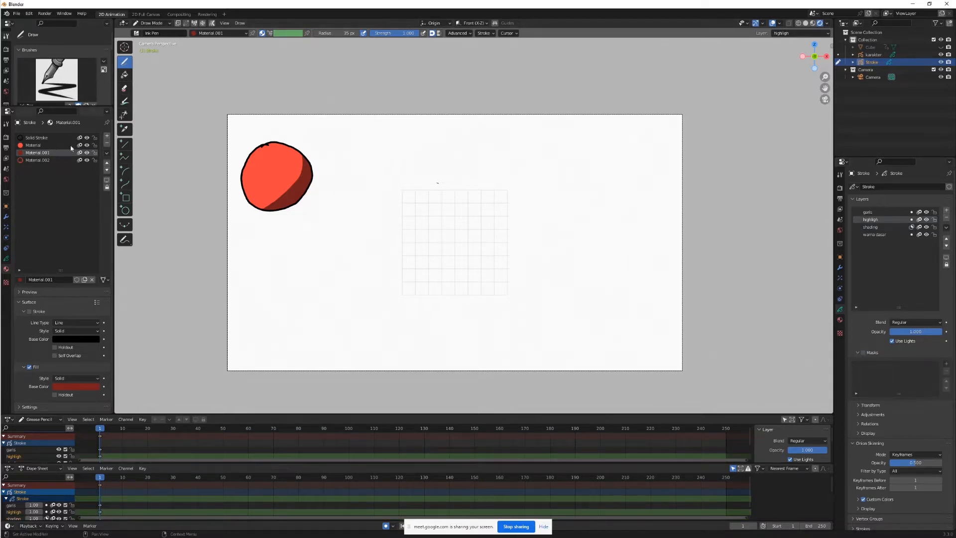
click(84, 144)
click(107, 135)
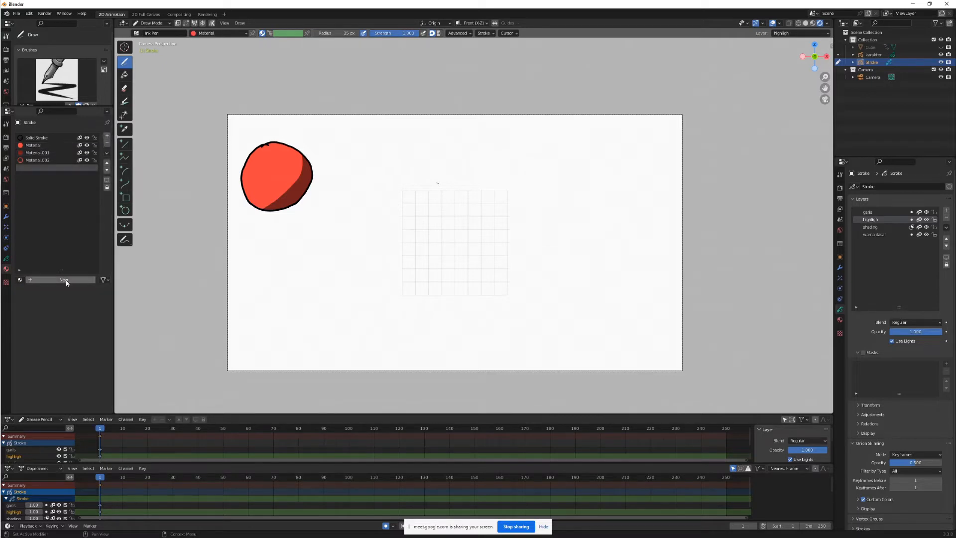
click(69, 279)
click(29, 311)
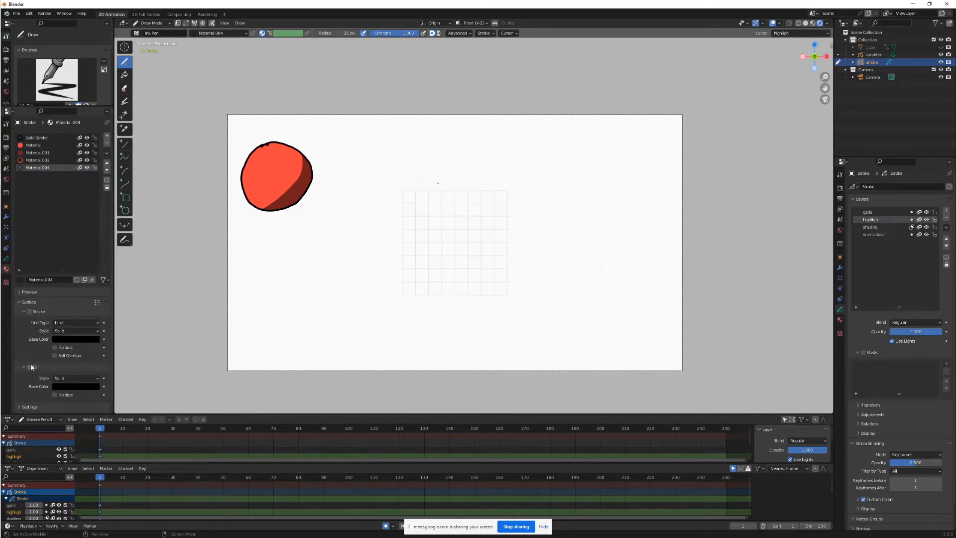
click(30, 367)
click(82, 386)
drag(118, 336, 117, 291)
click(75, 311)
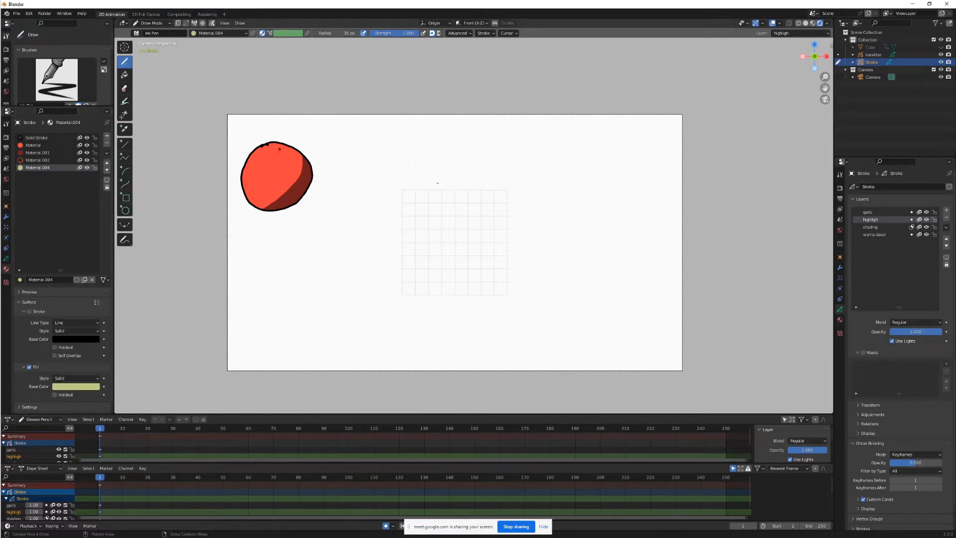
- Draw an oval highlight on the ball's upper left, using a brighter yellow fill and a layer opacity of 0.427
mouse_move(276, 151)
mouse_down()
mouse_move(253, 169)
mouse_move(274, 154)
mouse_up()
click(95, 386)
drag(118, 301, 118, 291)
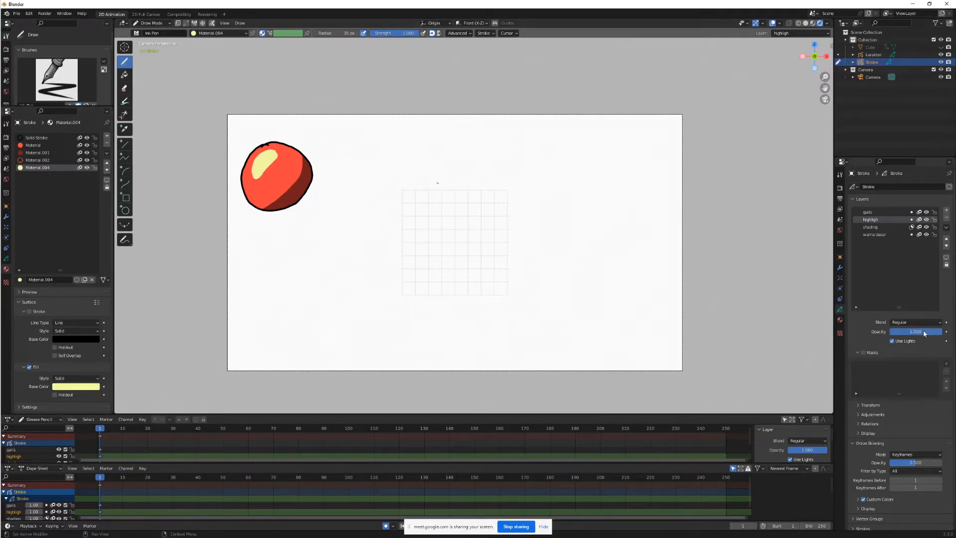
drag(924, 333, 900, 338)
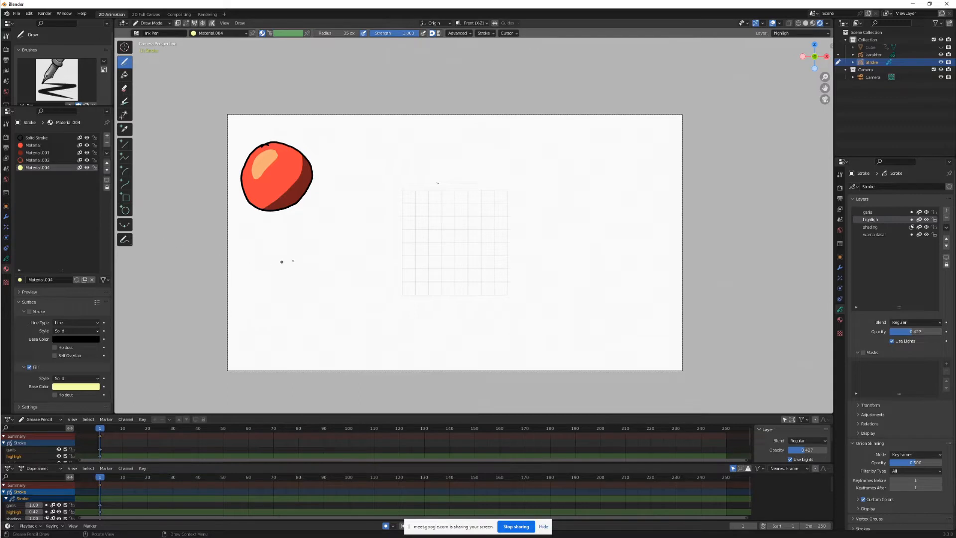
- Try the Blur and Glow visual effects on the Stroke object, removing each one
click(840, 278)
click(872, 187)
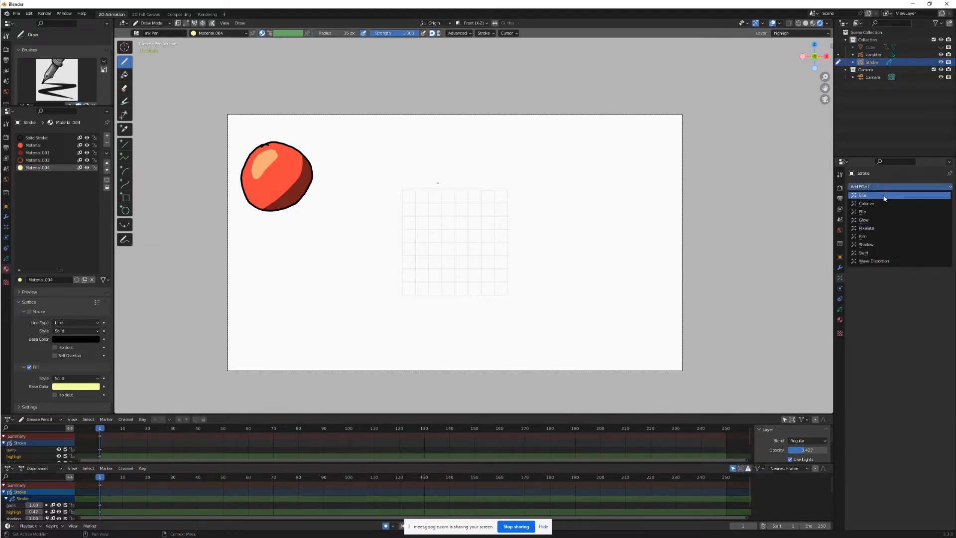
click(884, 198)
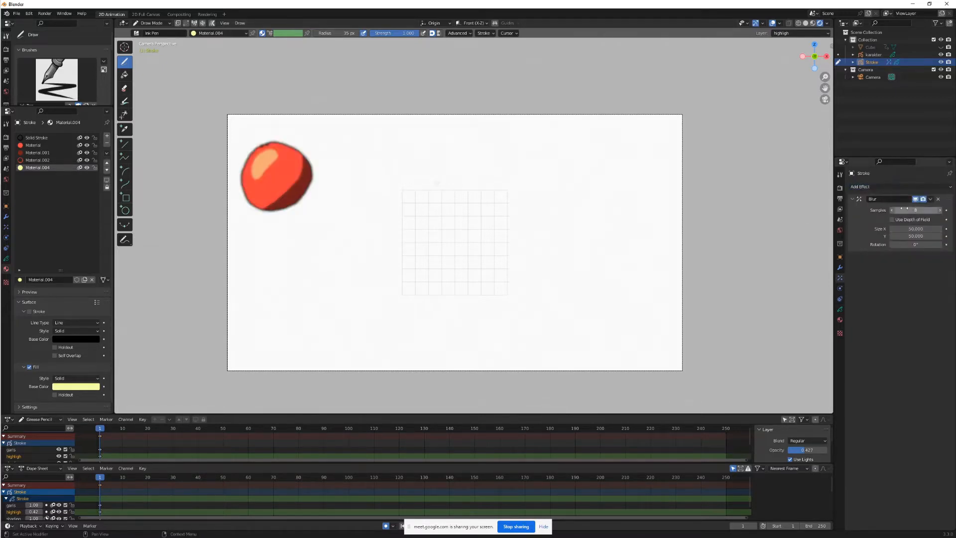
click(938, 199)
click(896, 187)
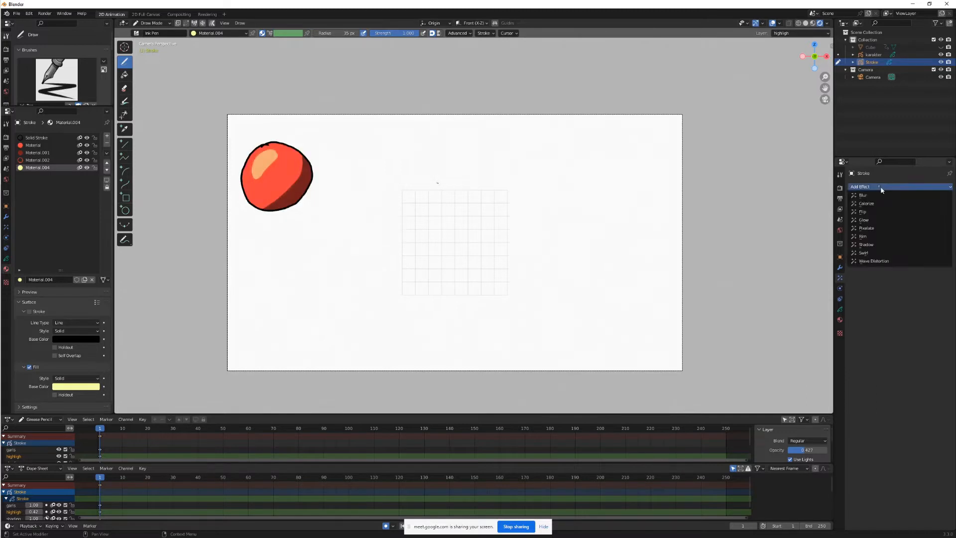
click(871, 220)
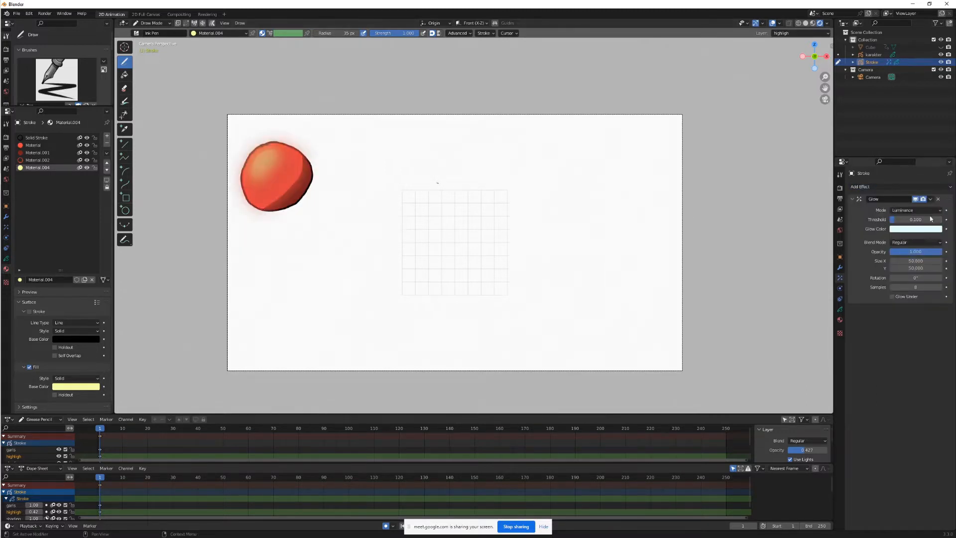
click(938, 199)
- Add a Rim effect with a negative X offset, blurred 103 px in X and 13 px in Y with 3 samples
click(882, 187)
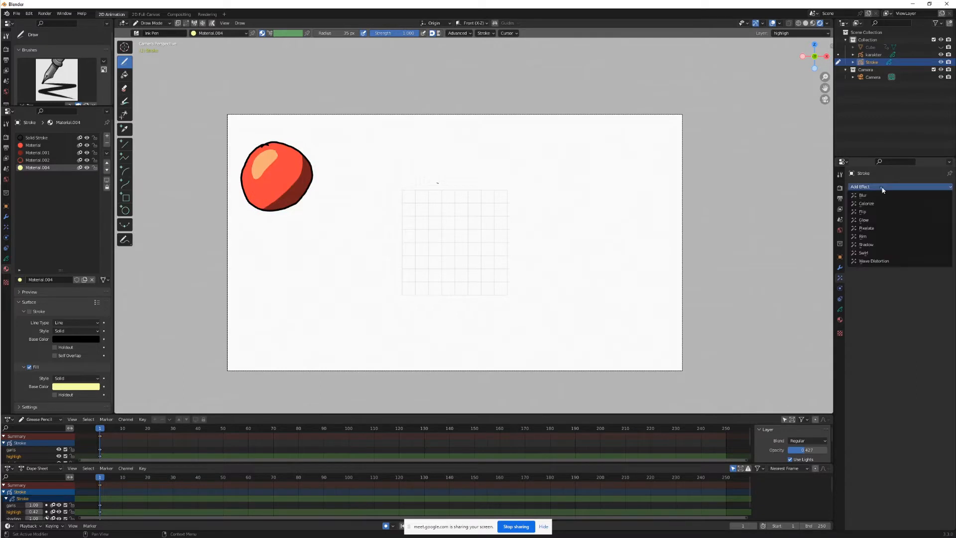
click(875, 238)
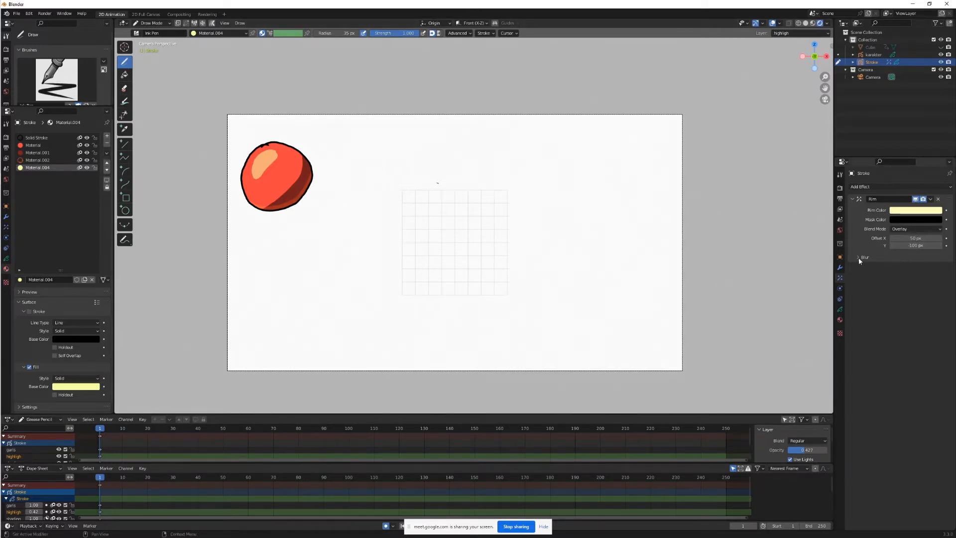
click(907, 257)
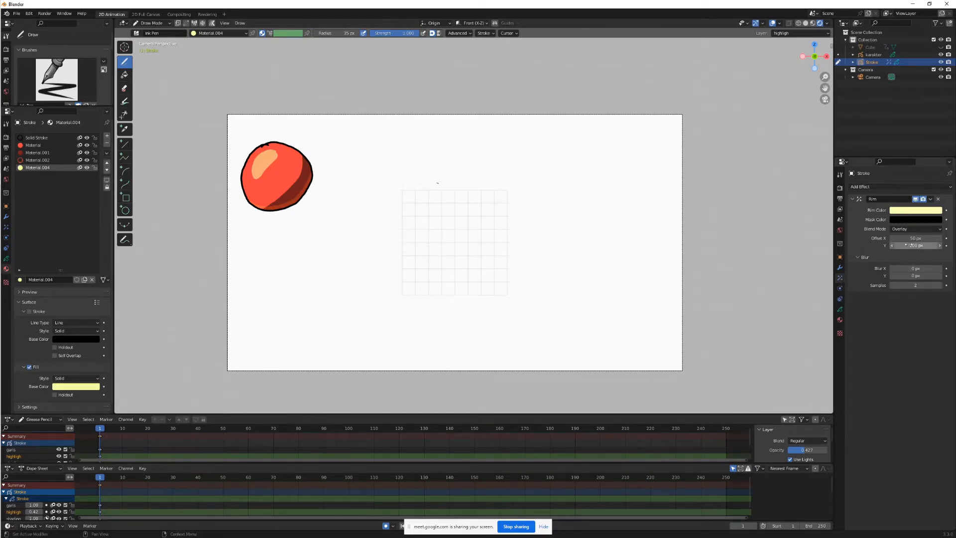
mouse_move(915, 239)
mouse_down()
mouse_move(749, 271)
mouse_move(904, 239)
mouse_up()
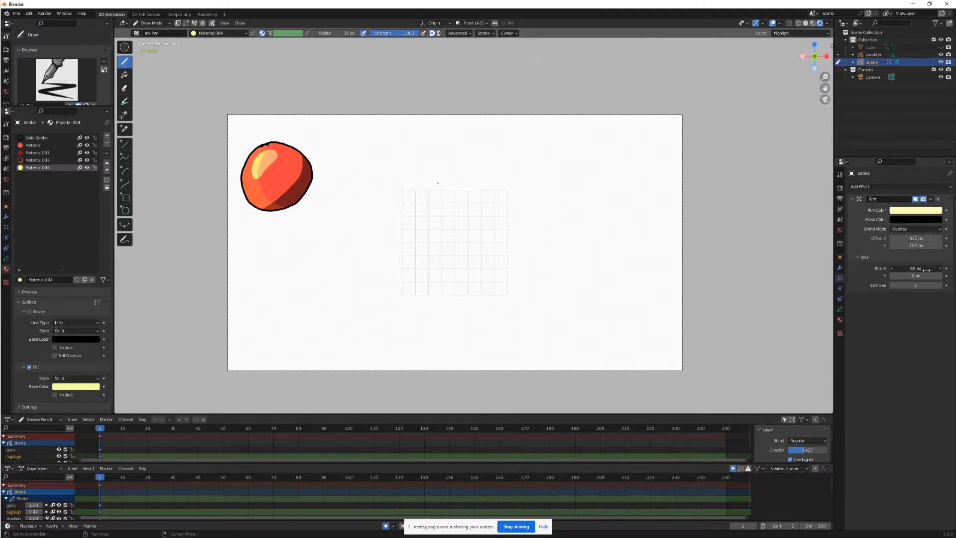
mouse_move(926, 270)
mouse_down()
mouse_move(935, 270)
mouse_move(927, 269)
mouse_up()
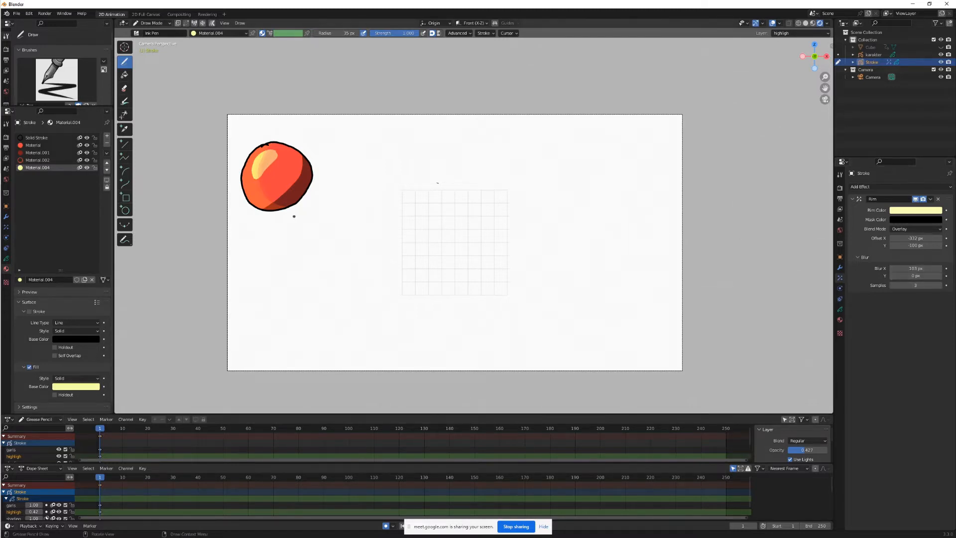
drag(918, 276, 910, 276)
- Duplicate the Rim effect and set the copy's X offset to -215 px, Blur X to 132 px and samples to 7
click(930, 199)
click(913, 211)
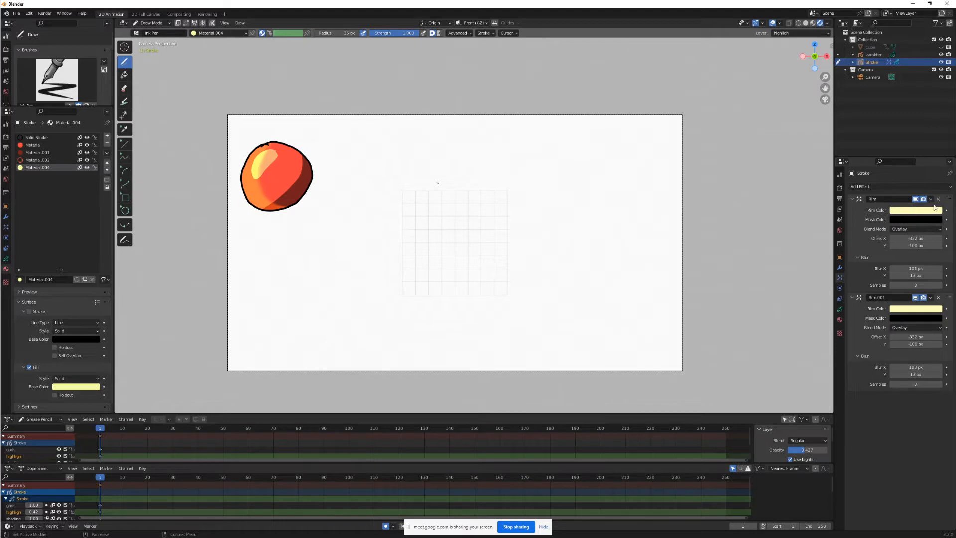
click(919, 367)
text(132)
key(Return)
mouse_move(920, 337)
mouse_down()
mouse_move(905, 338)
mouse_move(915, 339)
mouse_up()
drag(922, 383, 936, 384)
- Duplicate the second Rim effect and replace all three Rim effects on the Stroke object with a Shadow effect
click(930, 297)
click(911, 307)
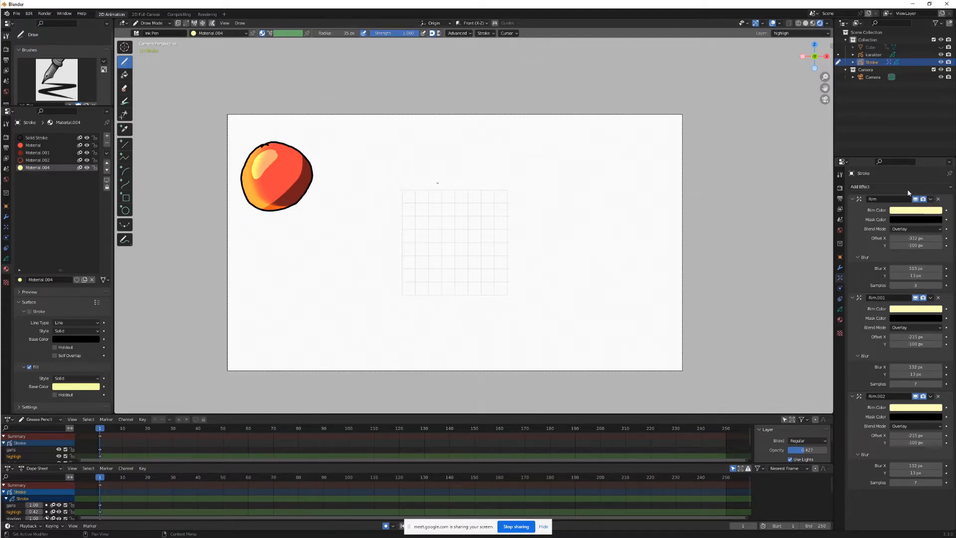
click(878, 188)
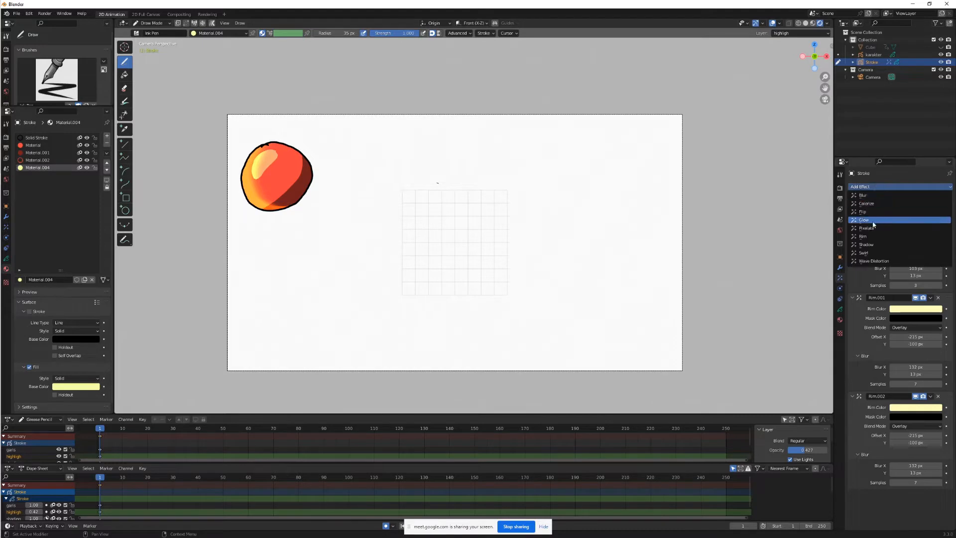
click(872, 244)
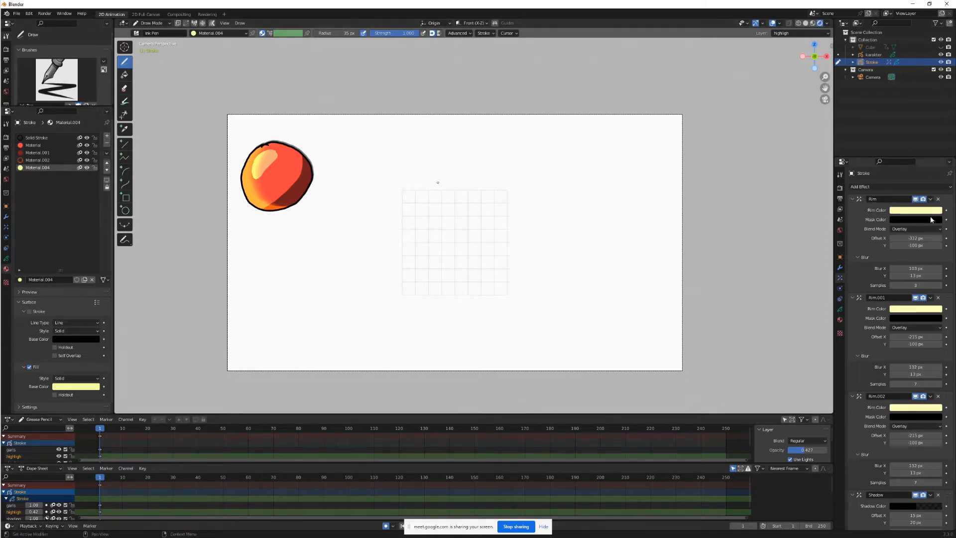
click(937, 199)
click(937, 199)
click(937, 199)
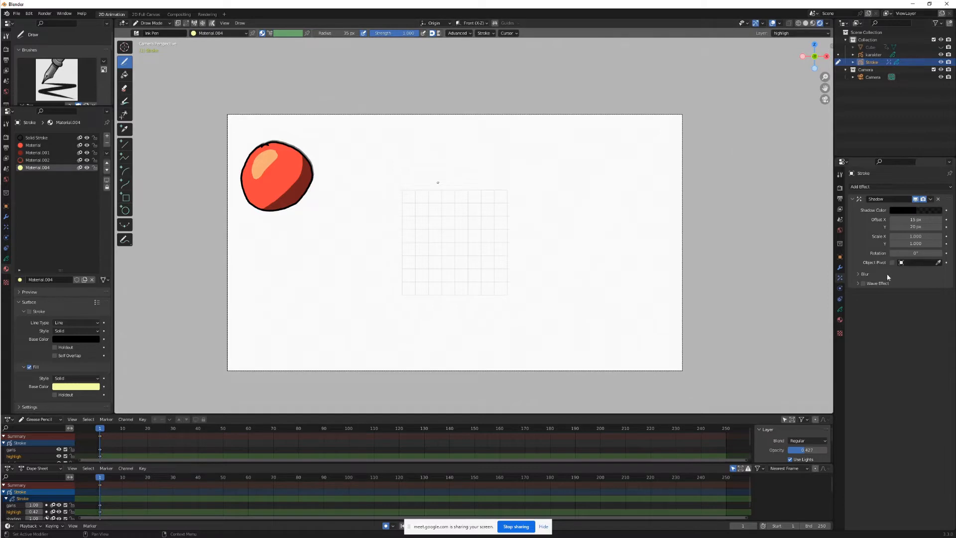
- Set the Shadow effect's Blur X to 221 px and its blur samples to 12
click(864, 275)
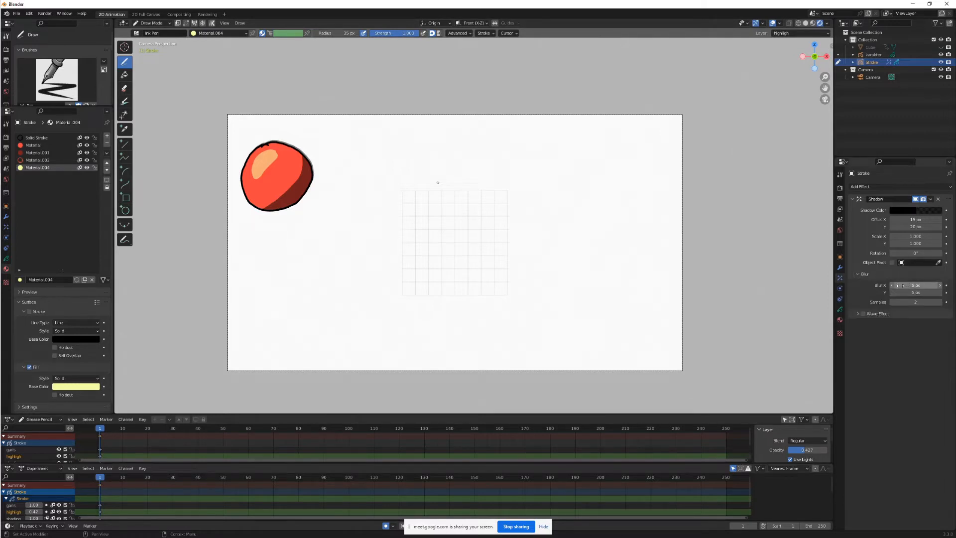
drag(941, 286, 953, 290)
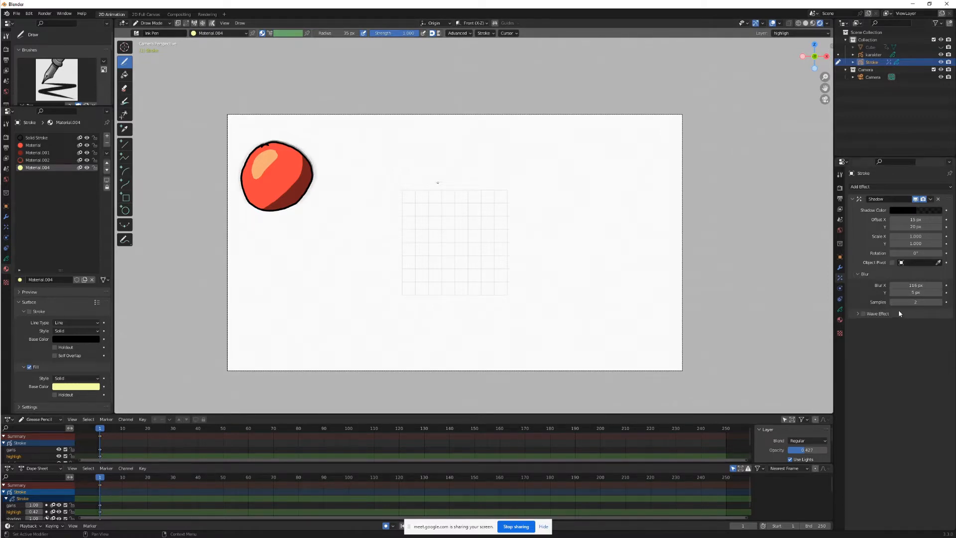
drag(928, 302, 906, 304)
scroll(428, 170, up, 3)
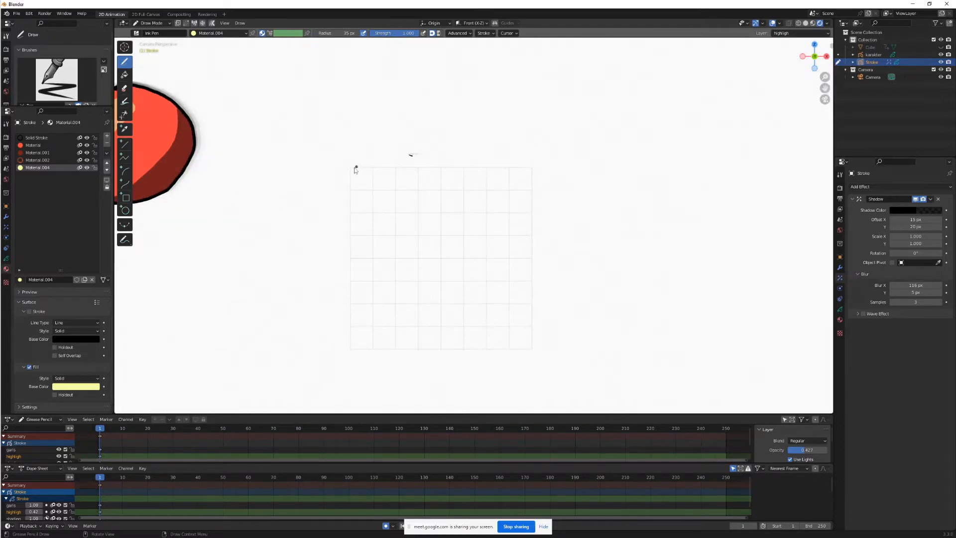
shift+middle_drag(315, 179, 612, 215)
scroll(468, 141, up, 2)
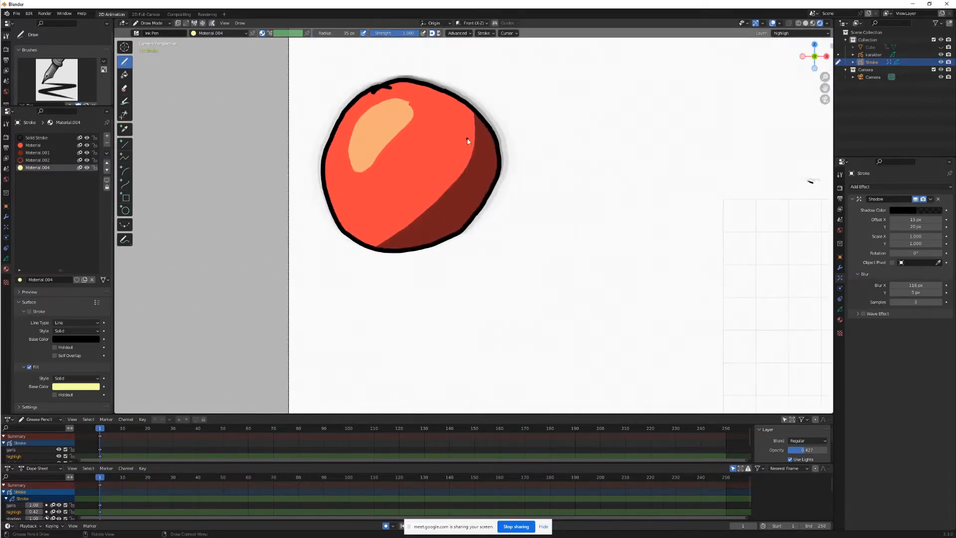
scroll(467, 141, up, 1)
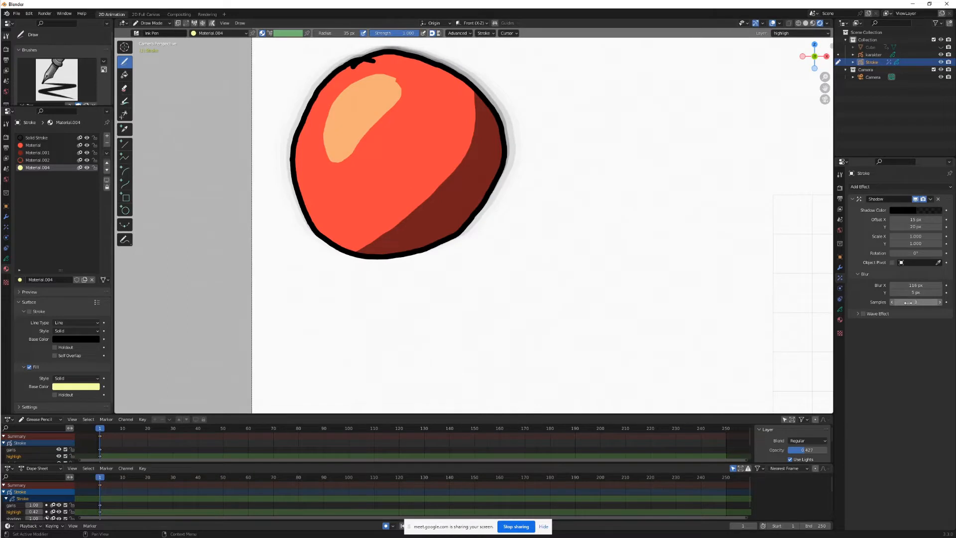
drag(908, 302, 914, 302)
mouse_move(914, 302)
mouse_down()
mouse_move(900, 302)
mouse_move(922, 302)
mouse_up()
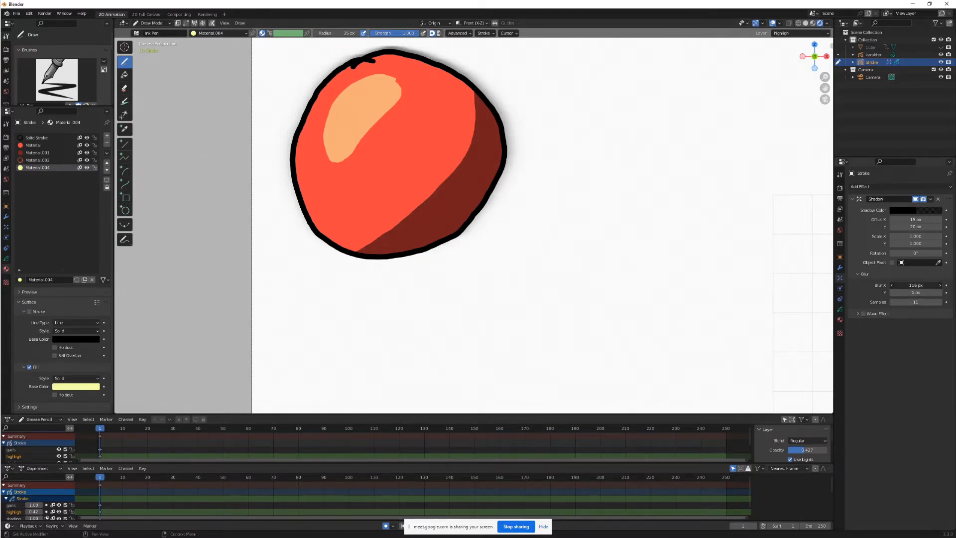
mouse_move(914, 284)
mouse_down()
mouse_move(933, 285)
mouse_move(919, 303)
mouse_up()
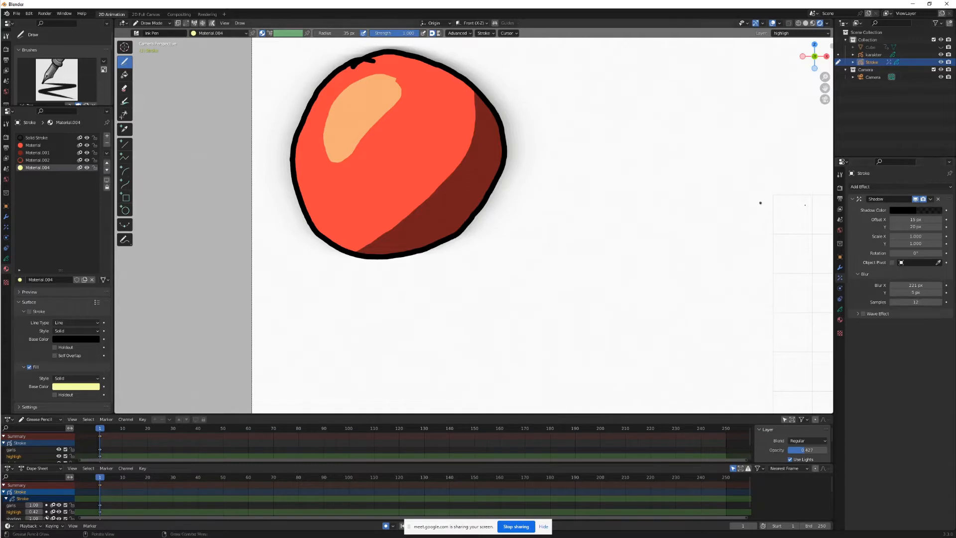
- Try and remove the Swirl effect, and add a horizontal Flip and a Glow effect below the Shadow
click(925, 186)
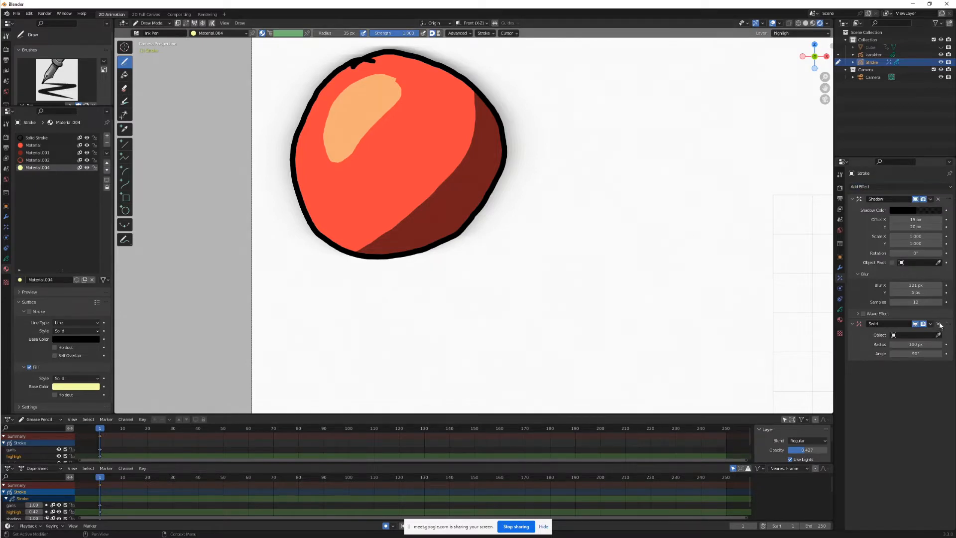
click(938, 324)
click(941, 187)
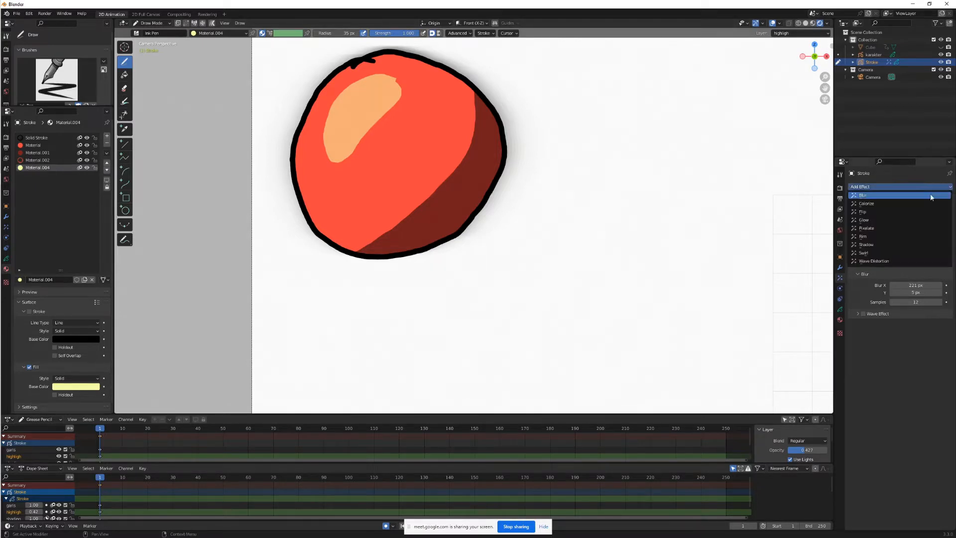
click(882, 211)
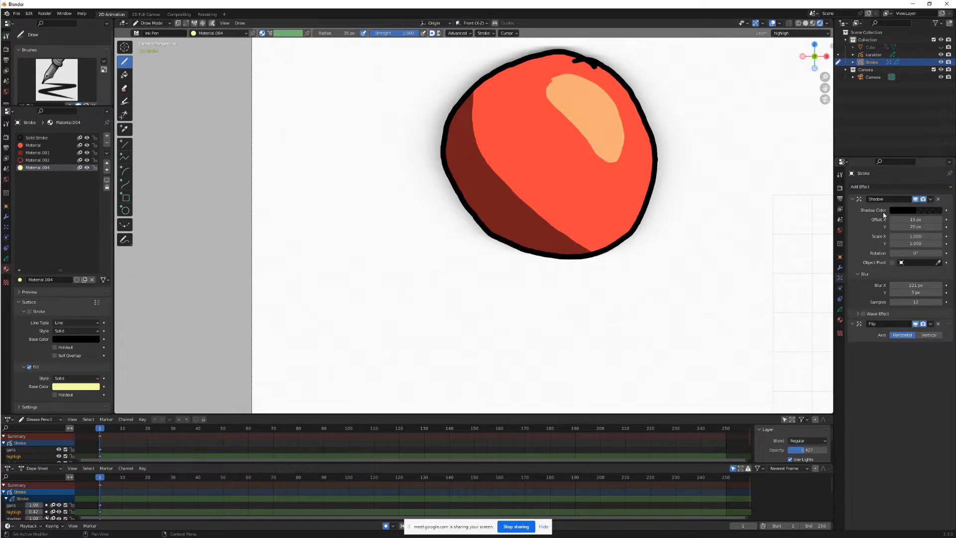
click(939, 188)
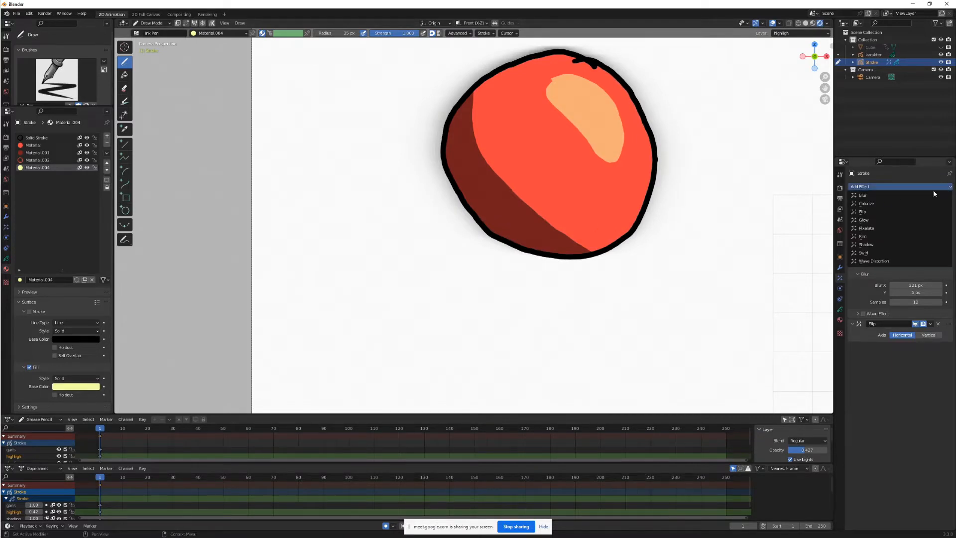
click(880, 221)
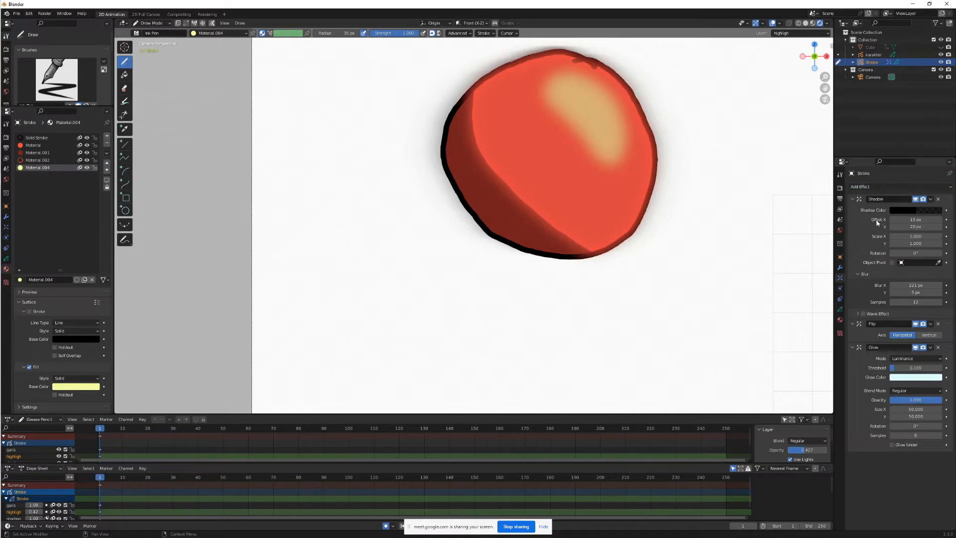
- Remove the Shadow, Flip and Glow effects from the Stroke object
click(937, 199)
click(938, 199)
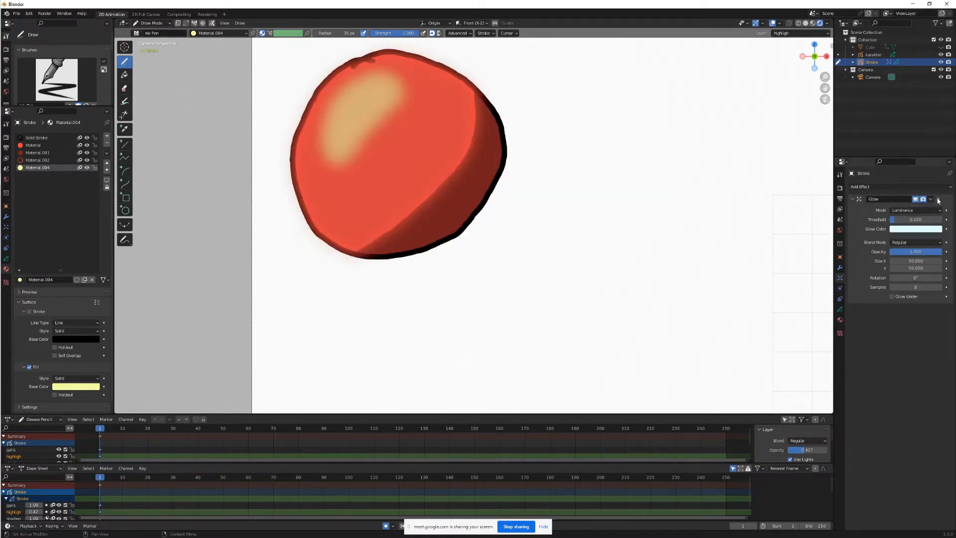
click(938, 200)
scroll(619, 188, down, 4)
scroll(728, 189, up, 1)
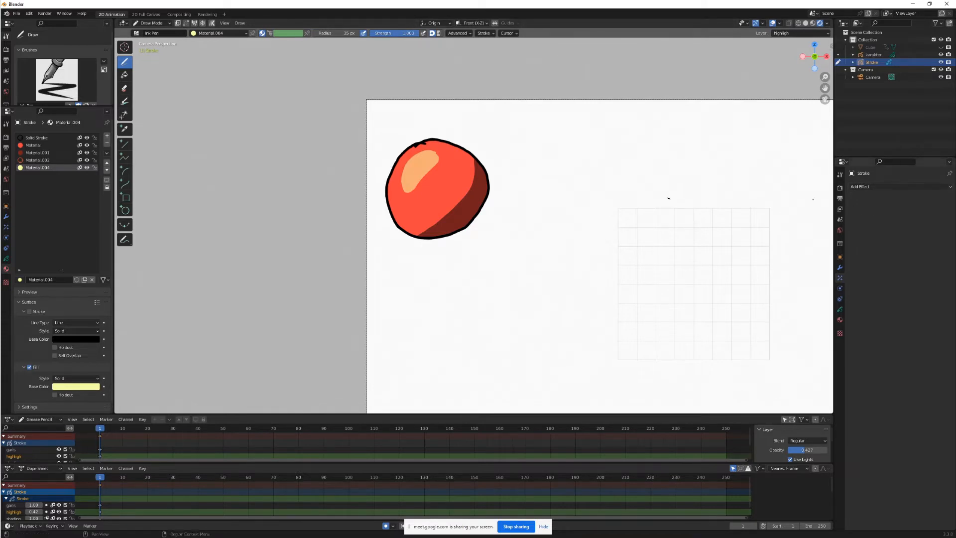
- In Edit Mode, move all of the ball's strokes to the middle of the canvas and switch to stroke selection
drag(825, 88, 647, 85)
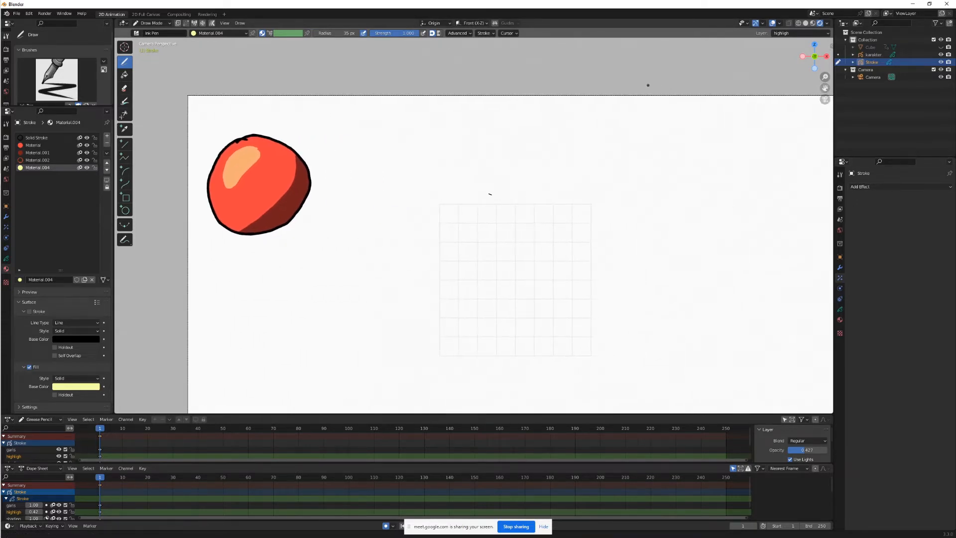
click(151, 23)
click(156, 40)
drag(371, 122, 182, 266)
drag(335, 214, 529, 263)
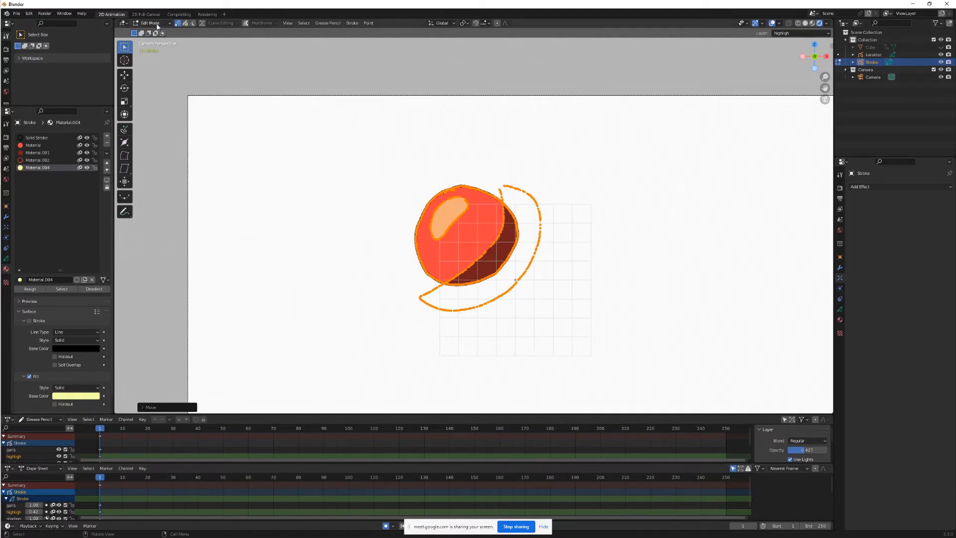
click(185, 24)
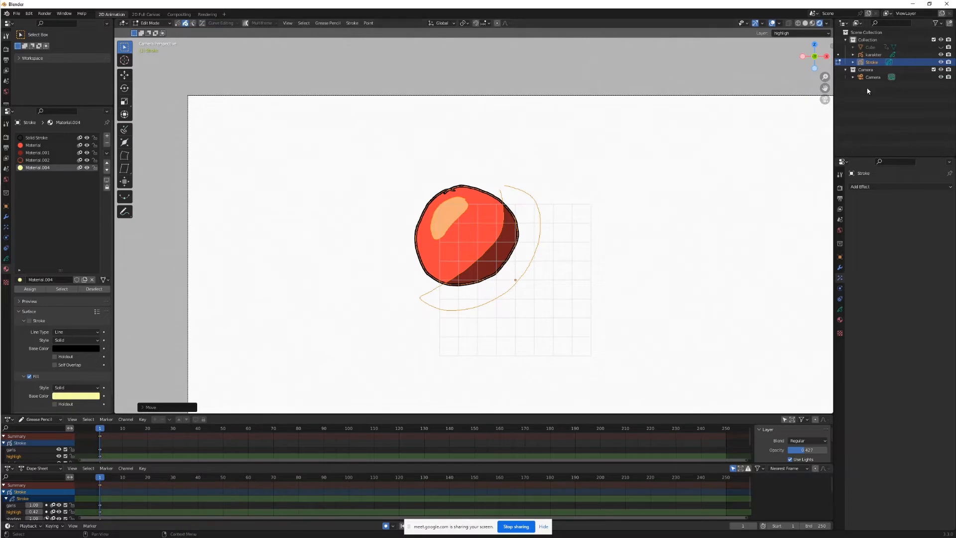
- Make the karakter object active in Object Mode and enter Draw Mode on it
click(875, 55)
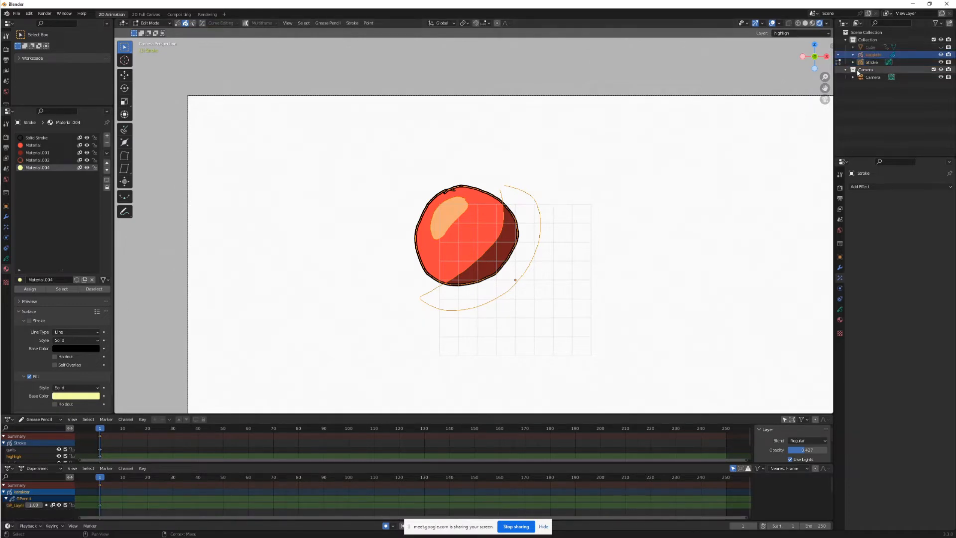
click(152, 23)
click(149, 33)
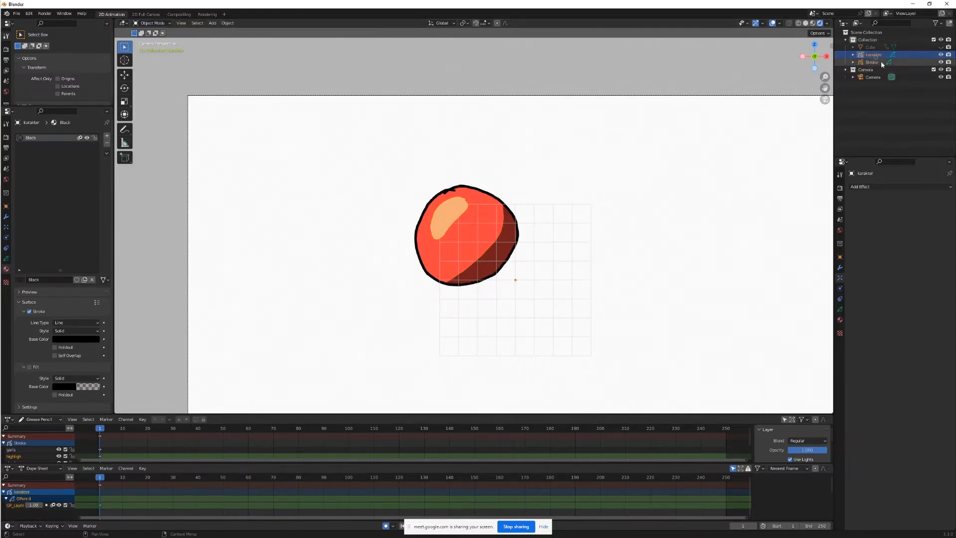
click(151, 24)
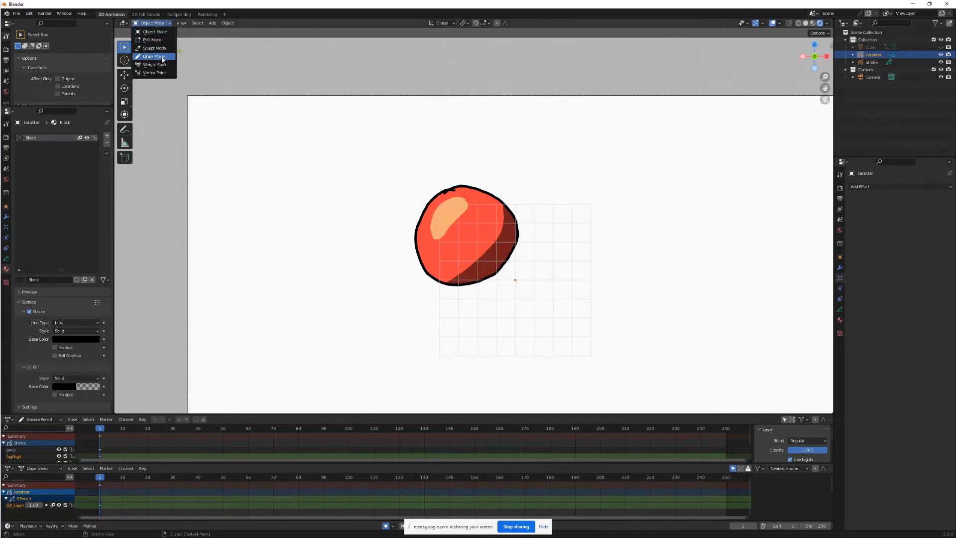
click(150, 58)
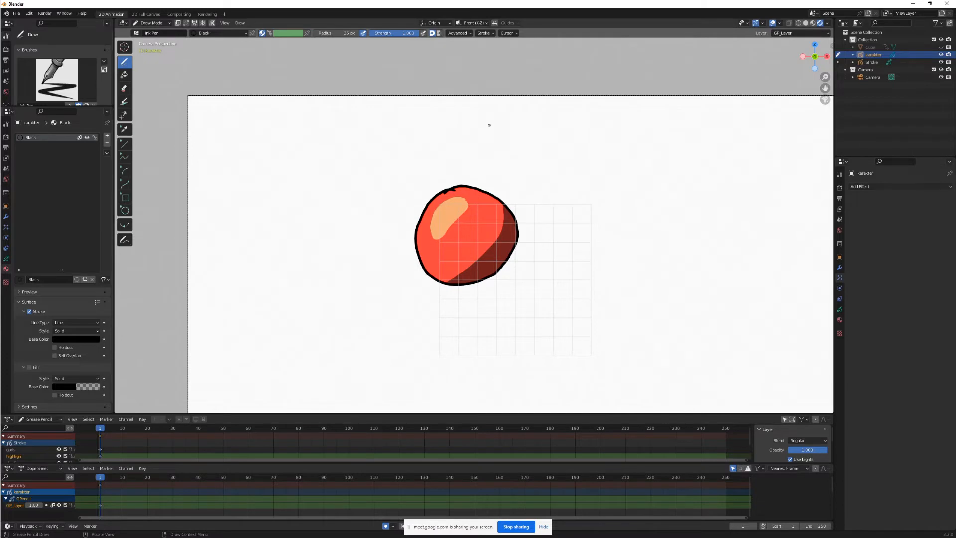
- Add a new fill-only material to the karakter object with a muted green fill at value 0.411
click(107, 136)
click(64, 279)
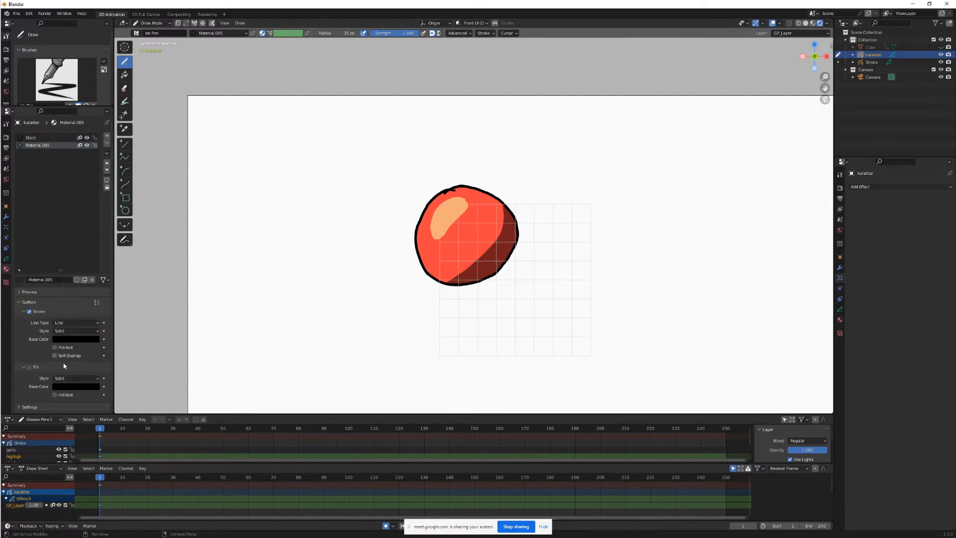
click(30, 367)
click(77, 385)
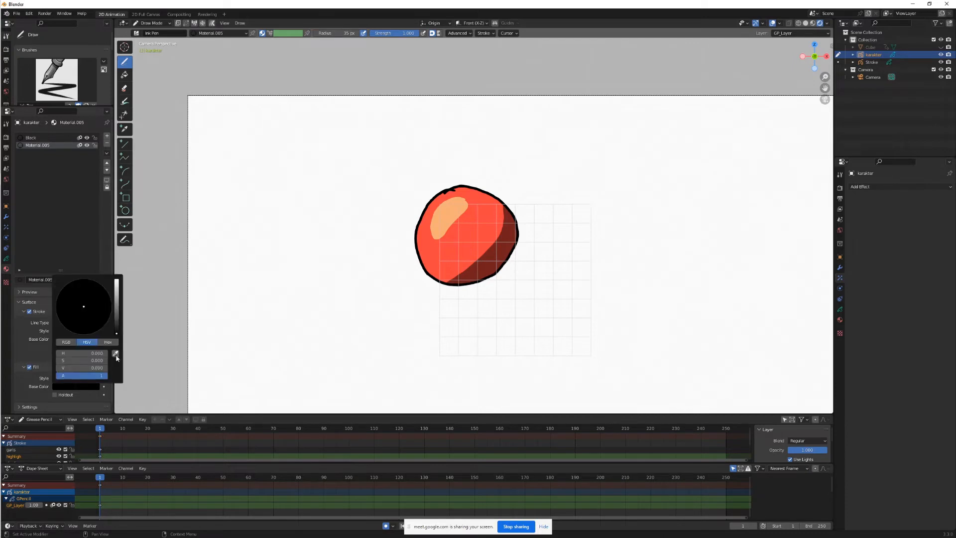
drag(117, 333, 117, 297)
click(83, 325)
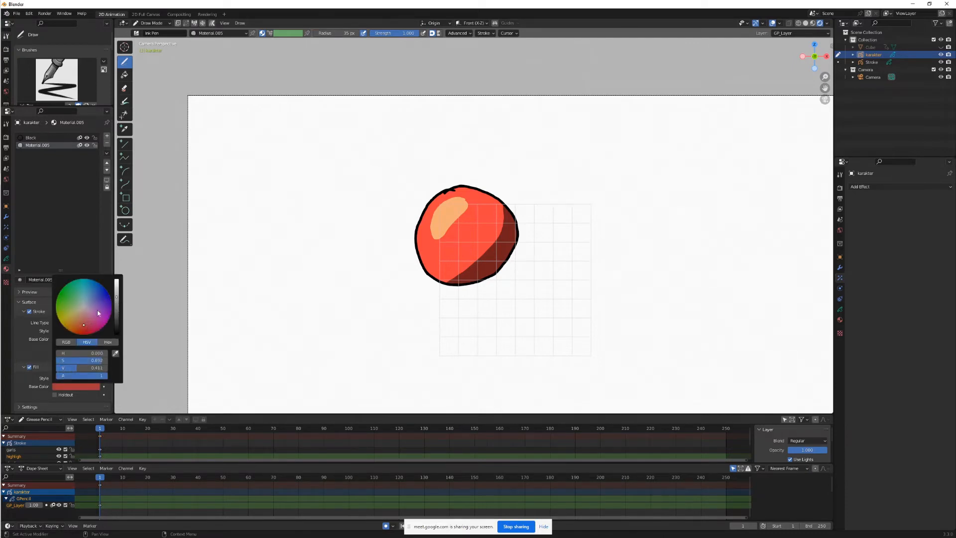
click(98, 313)
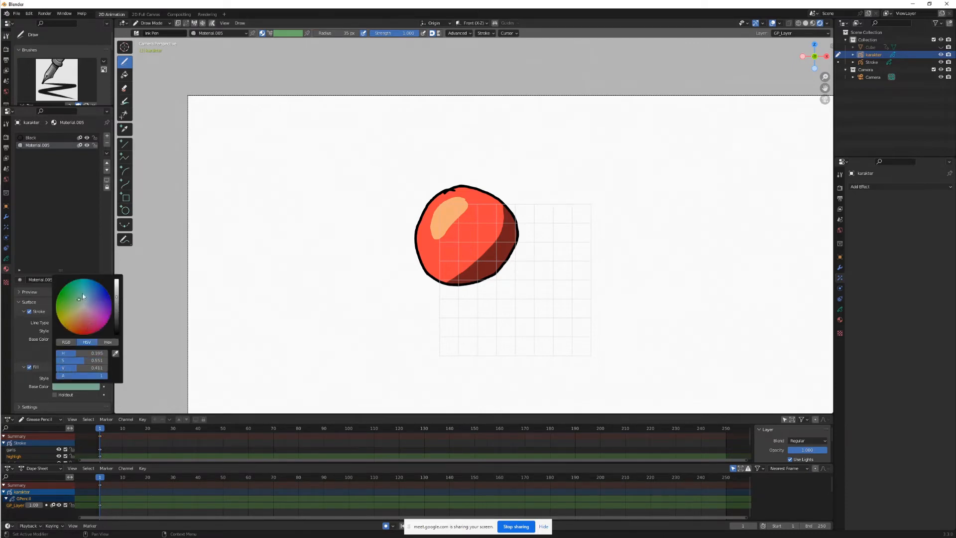
click(29, 312)
- Draw a cartoon fist outline with curled fingers and an extended thumb beside the ball, using the Black material
click(40, 137)
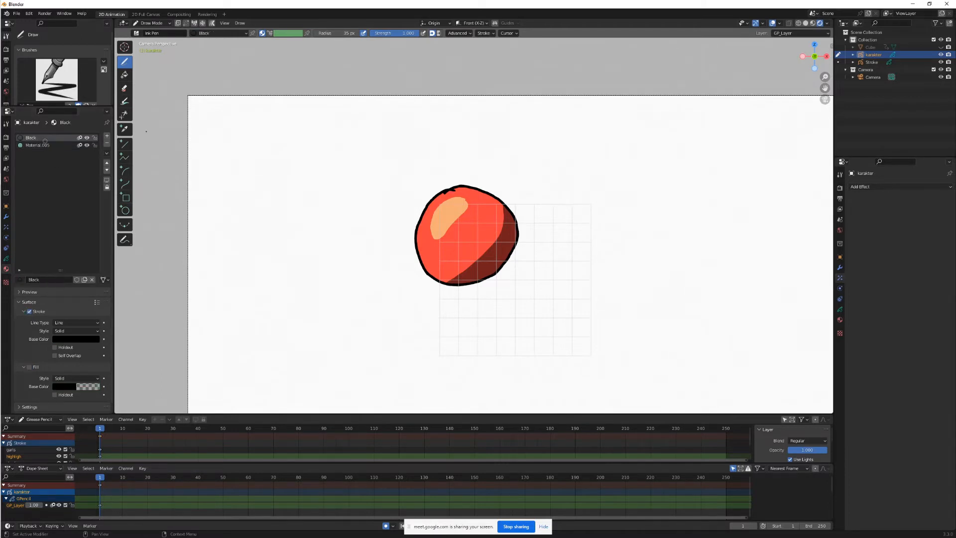
mouse_move(289, 161)
mouse_down()
mouse_move(261, 203)
mouse_move(232, 365)
mouse_up()
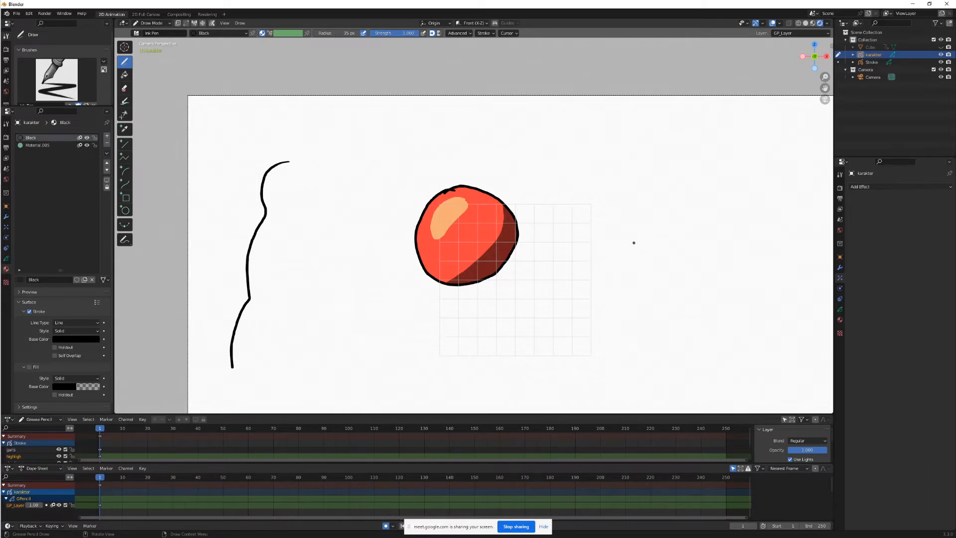
key(ctrl+z)
mouse_move(615, 196)
mouse_down()
mouse_move(674, 180)
mouse_move(732, 203)
mouse_move(619, 244)
mouse_move(642, 246)
mouse_move(649, 215)
mouse_move(665, 257)
mouse_move(681, 211)
mouse_move(690, 264)
mouse_move(715, 219)
mouse_up()
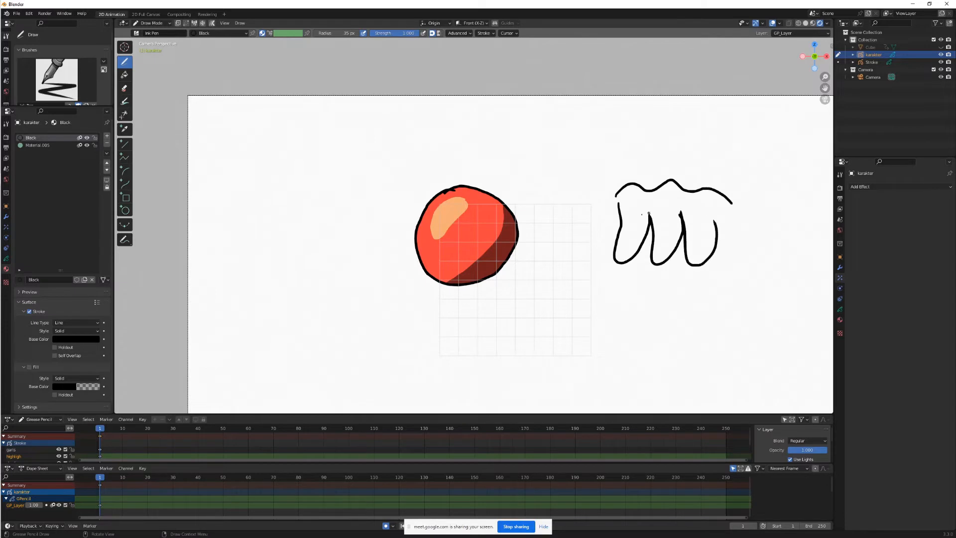
mouse_move(613, 197)
mouse_down()
mouse_move(567, 263)
mouse_move(593, 280)
mouse_move(719, 282)
mouse_move(734, 205)
mouse_move(731, 240)
mouse_move(713, 260)
mouse_up()
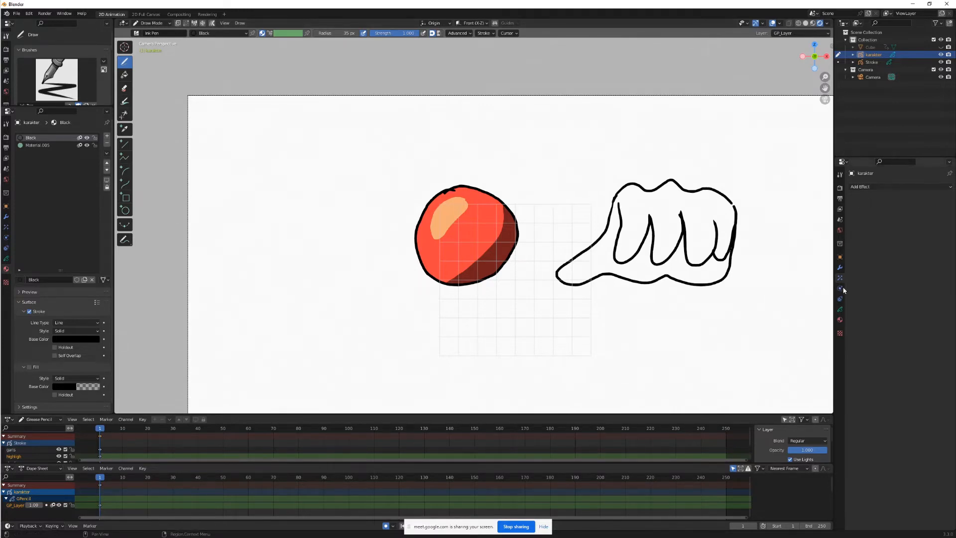
- Add a new layer to the karakter object and move it below GP_Layer
click(840, 309)
click(946, 209)
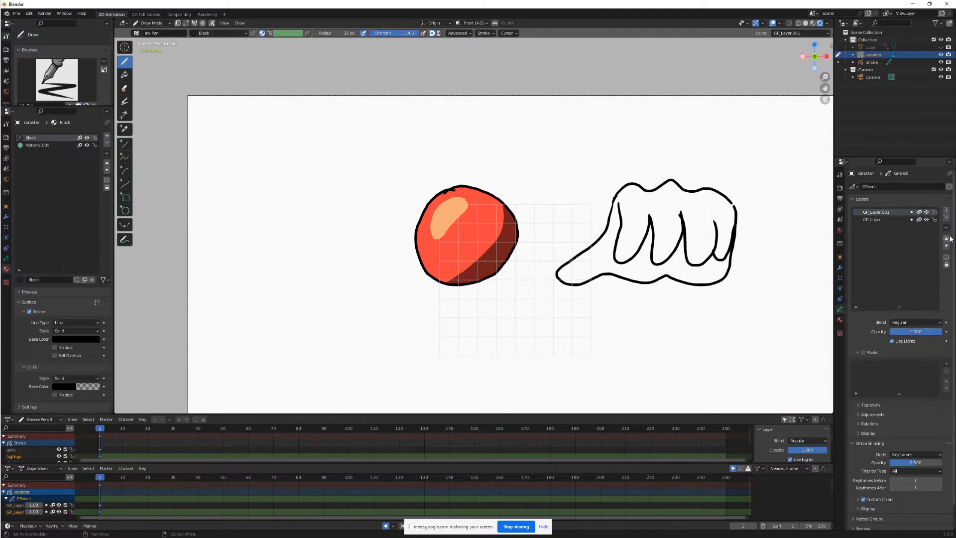
click(946, 245)
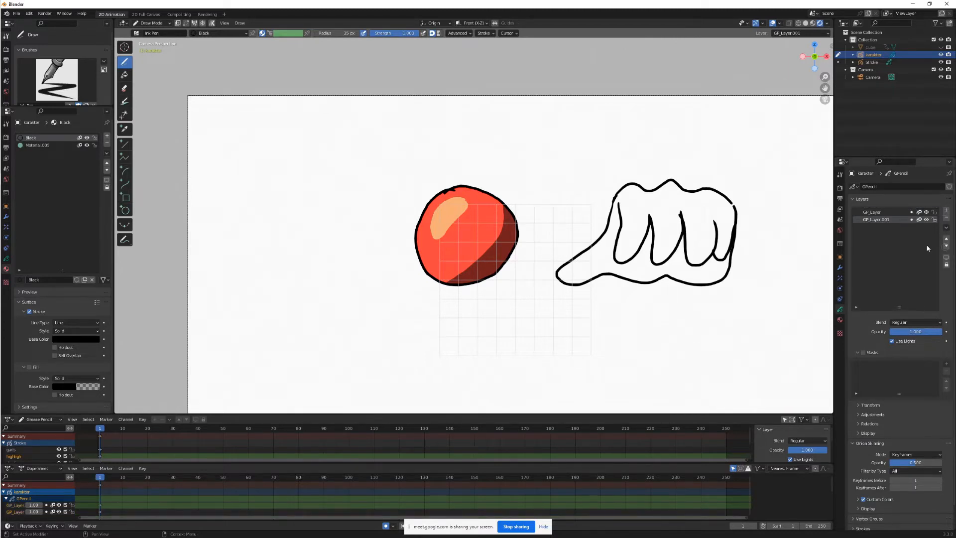
- Close the gap at the fist outline's upper right with a small Material.005 patch on GP_Layer.001
click(896, 219)
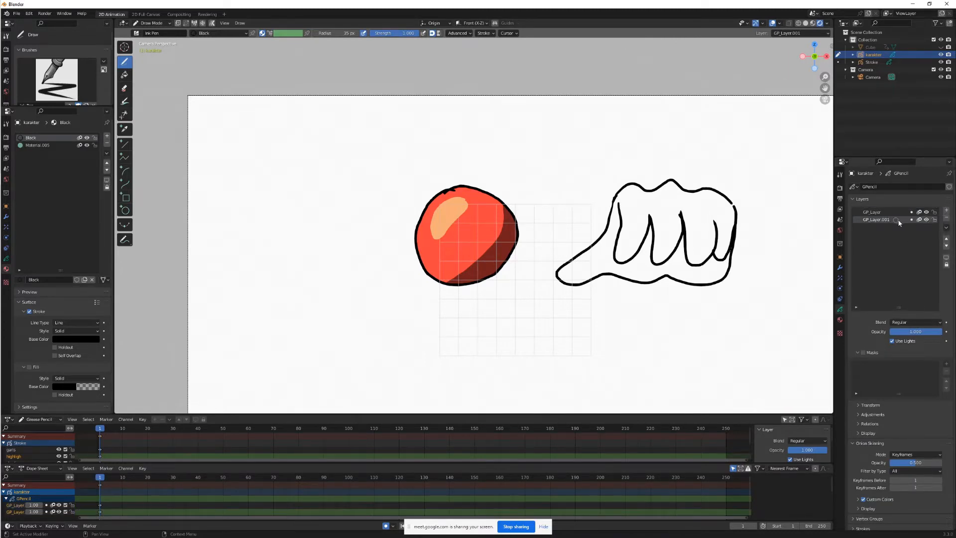
click(39, 145)
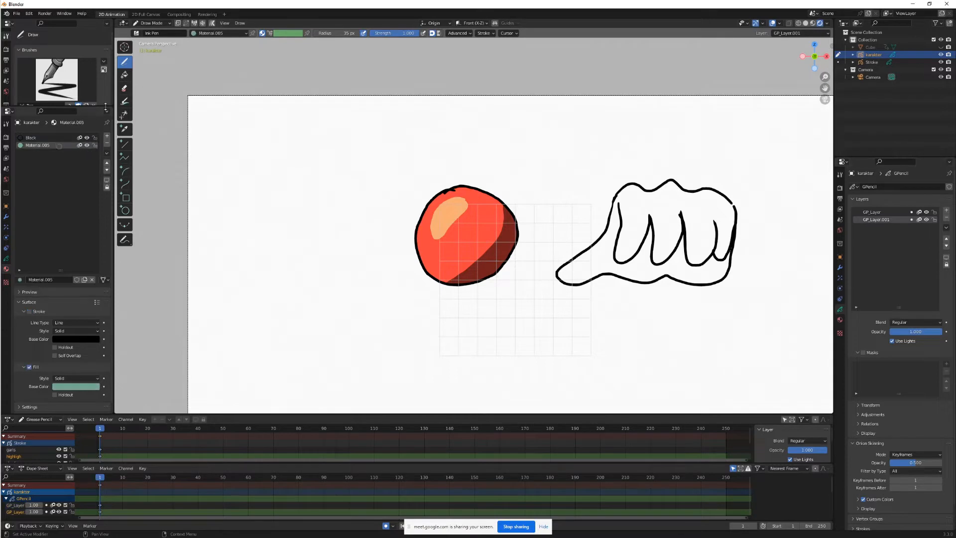
click(126, 77)
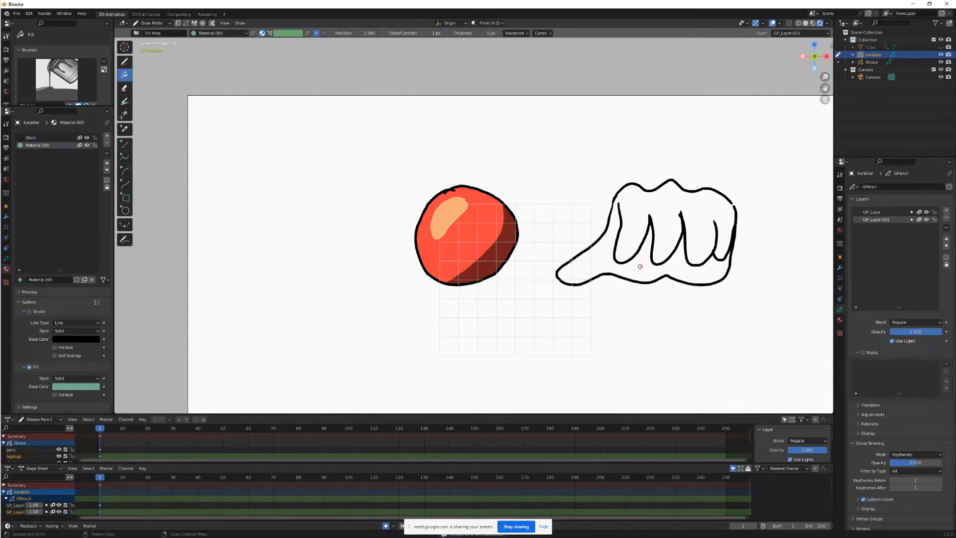
click(730, 203)
click(126, 64)
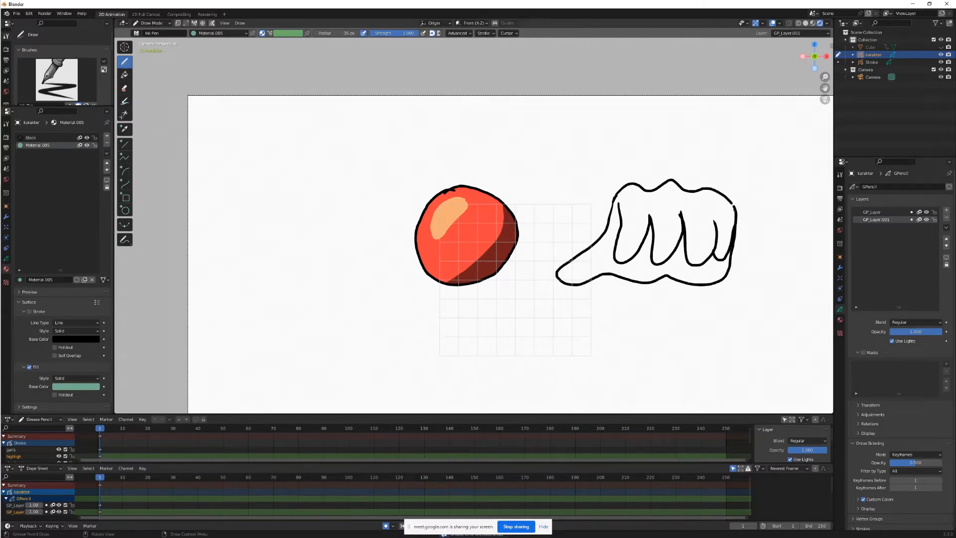
drag(728, 202, 731, 219)
- Change Material.005's fill colour to light orange at full brightness and flood-fill the fist with it
click(92, 387)
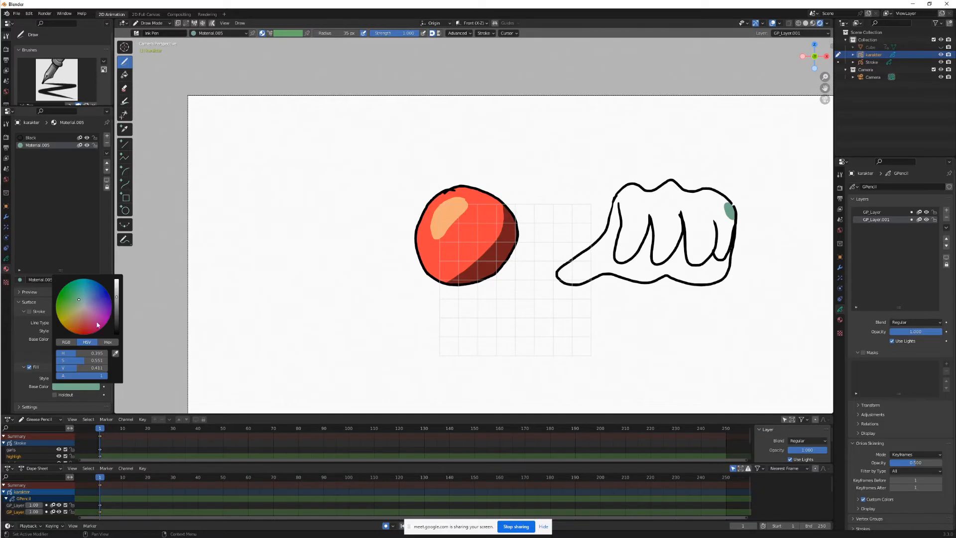
click(72, 316)
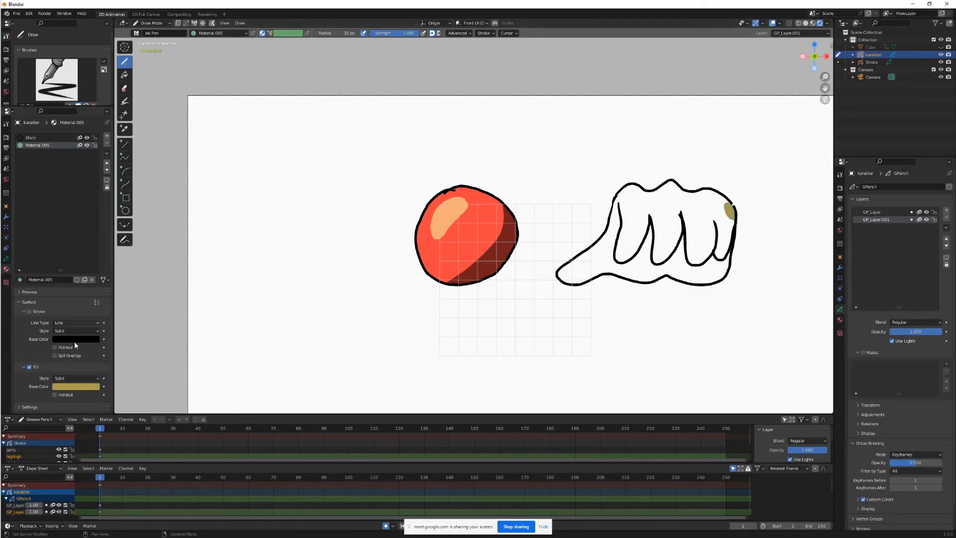
click(89, 386)
drag(119, 303, 118, 279)
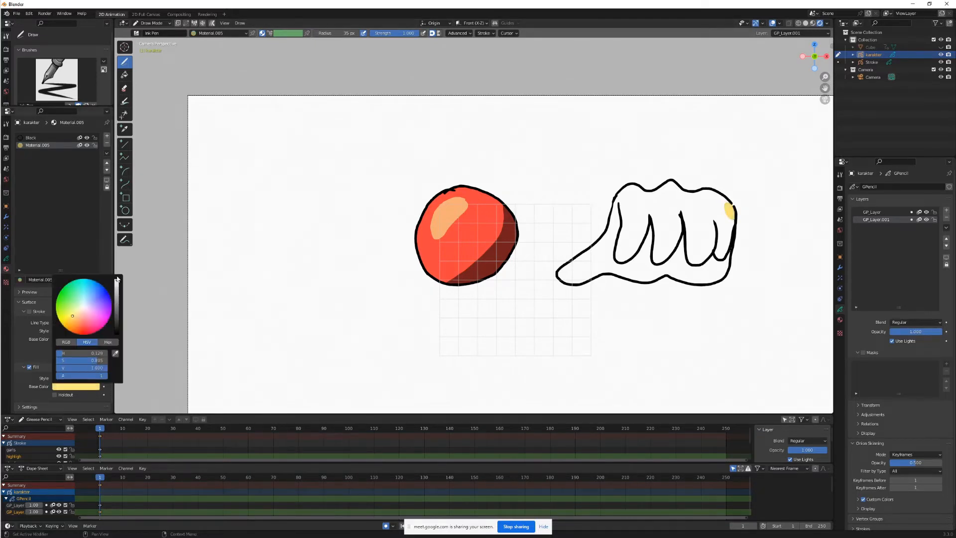
click(76, 321)
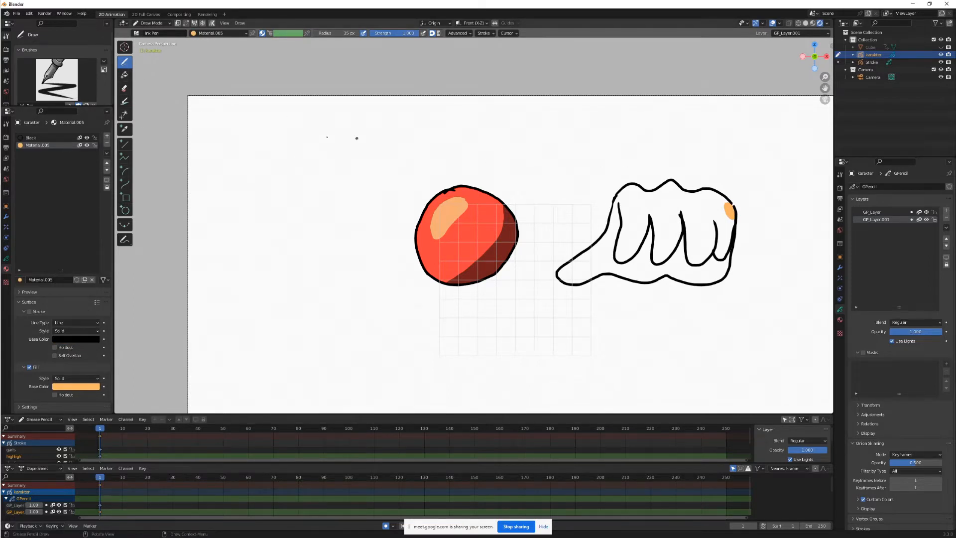
click(125, 74)
click(661, 248)
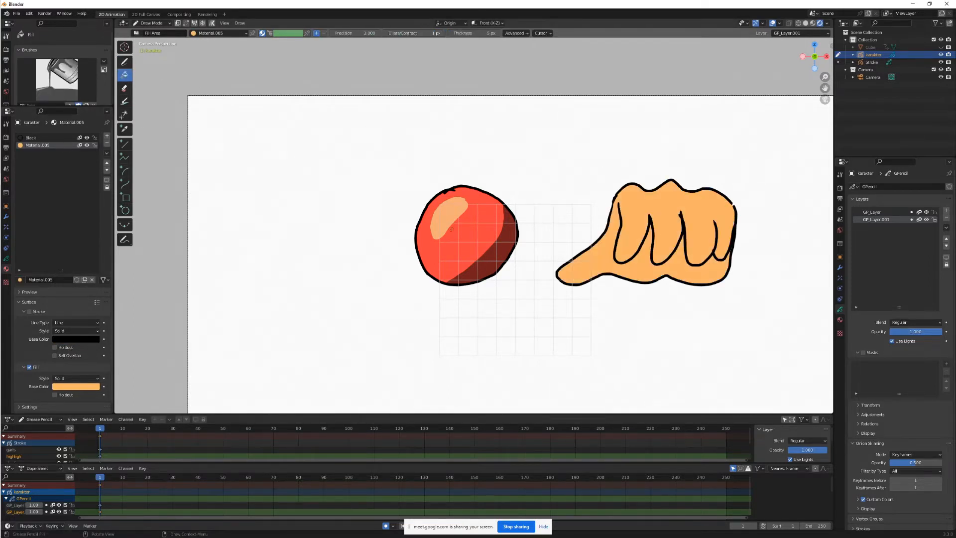
- Add a Rim visual effect to the karakter object and expand its Blur settings
click(840, 277)
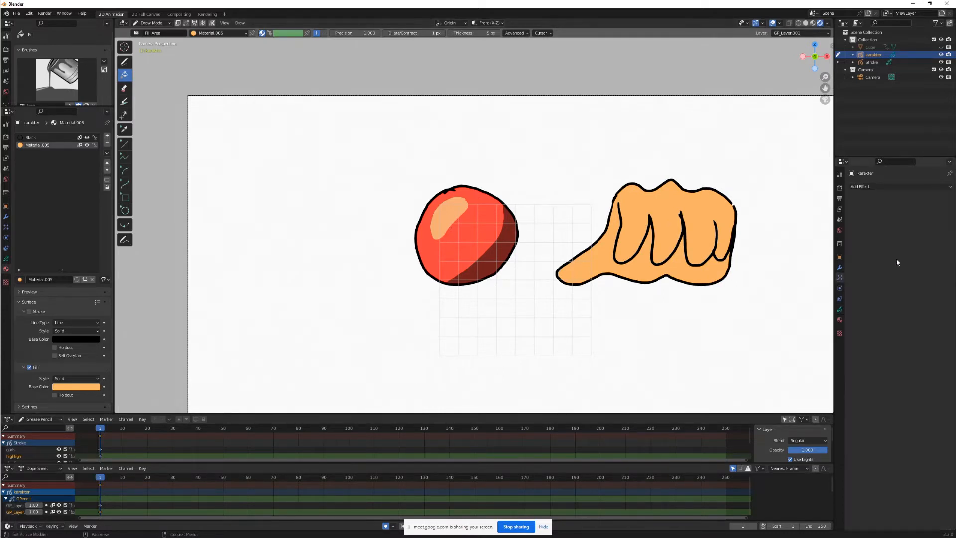
click(875, 187)
click(874, 236)
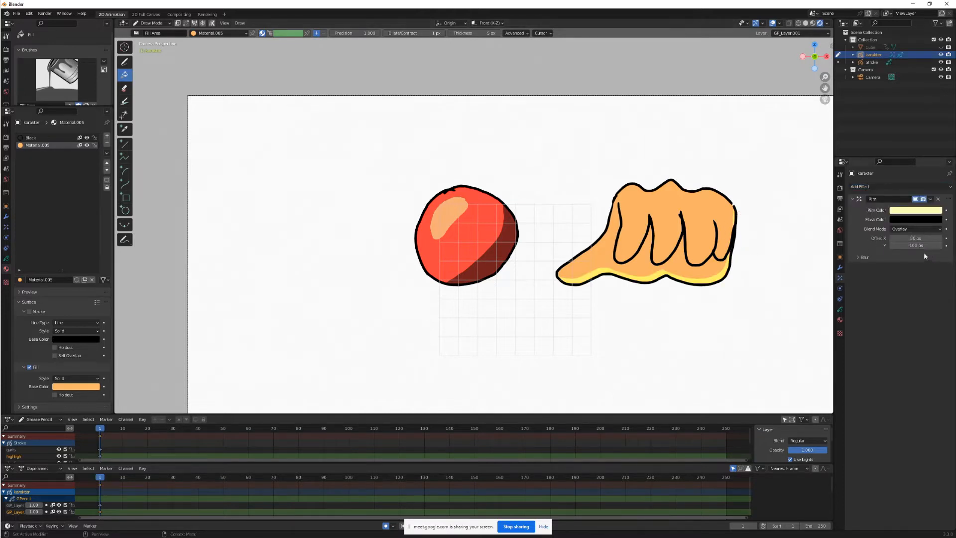
click(860, 257)
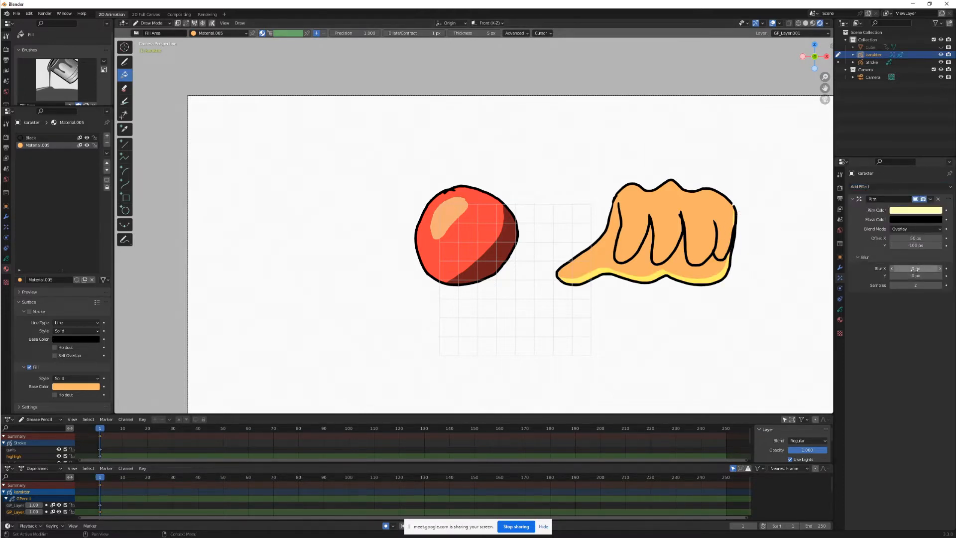
- Create a new blue stroke material on the karakter object and draw blue lines along the insides of the curled fingers
click(124, 62)
click(107, 135)
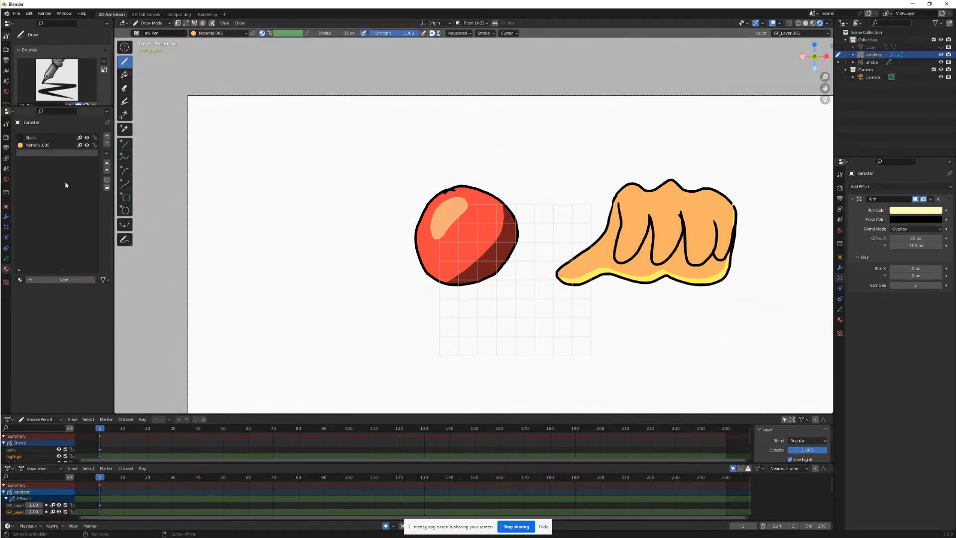
click(65, 280)
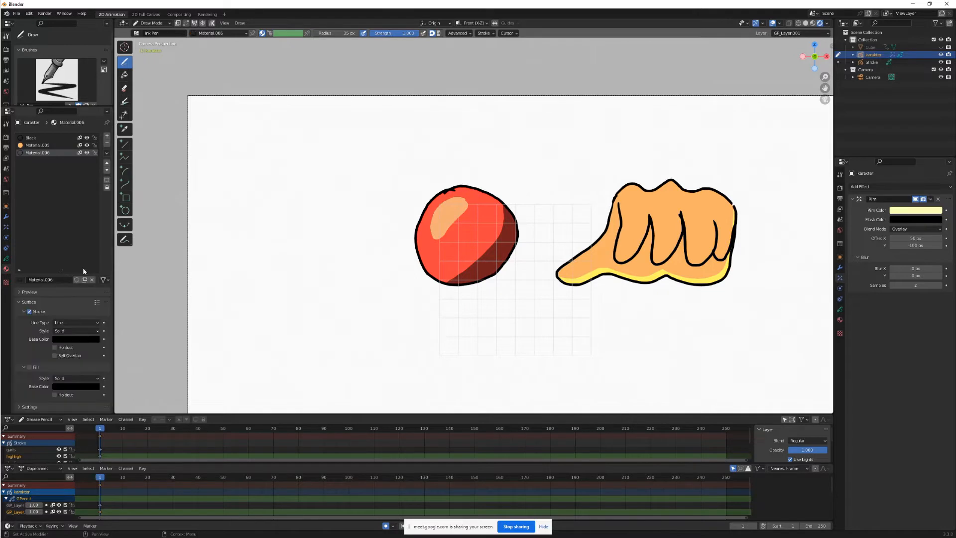
click(75, 338)
click(116, 245)
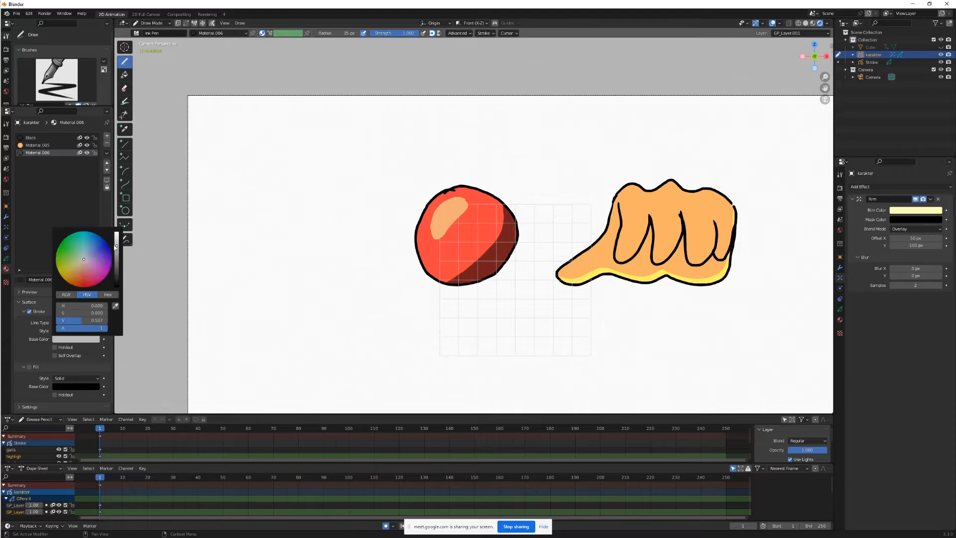
click(78, 273)
click(79, 340)
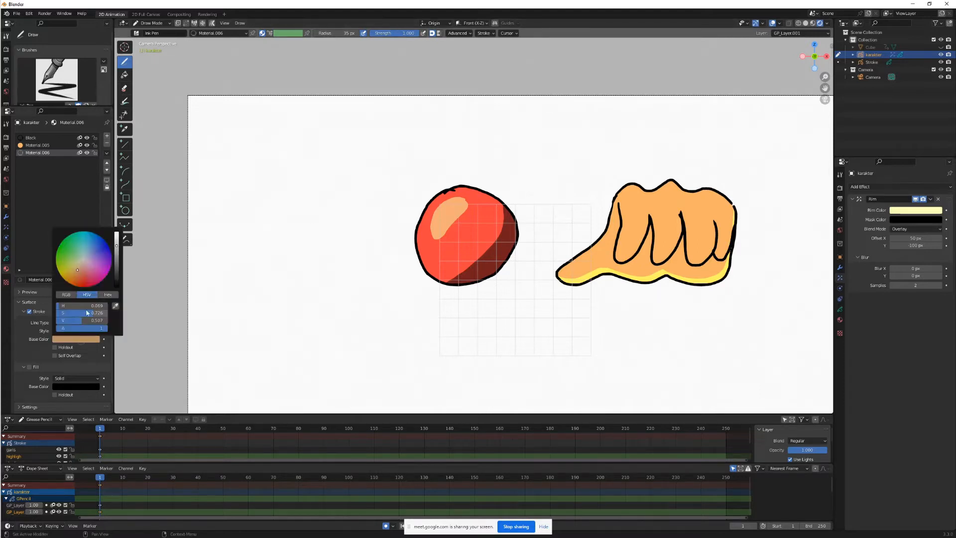
click(91, 252)
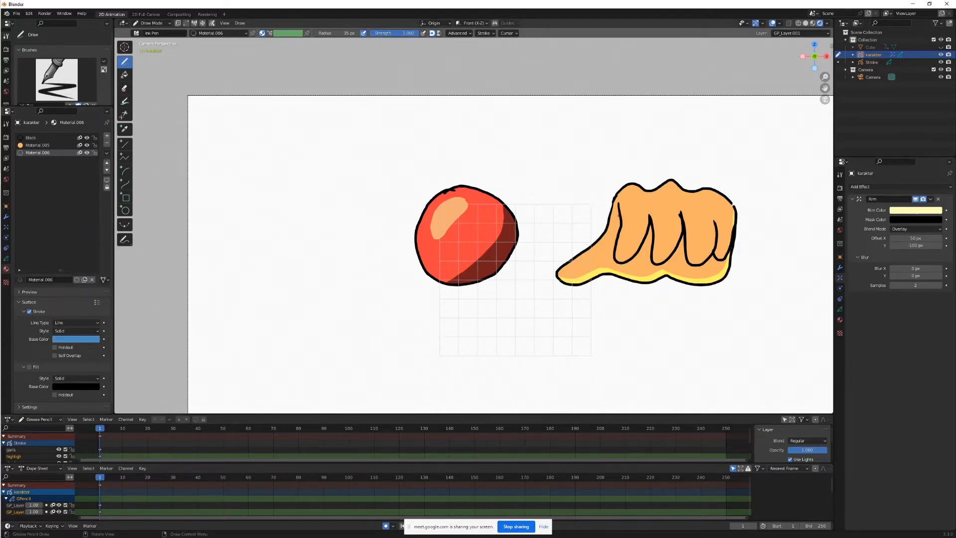
mouse_move(623, 211)
mouse_down()
mouse_move(630, 247)
mouse_move(647, 217)
mouse_move(670, 226)
mouse_move(738, 210)
mouse_up()
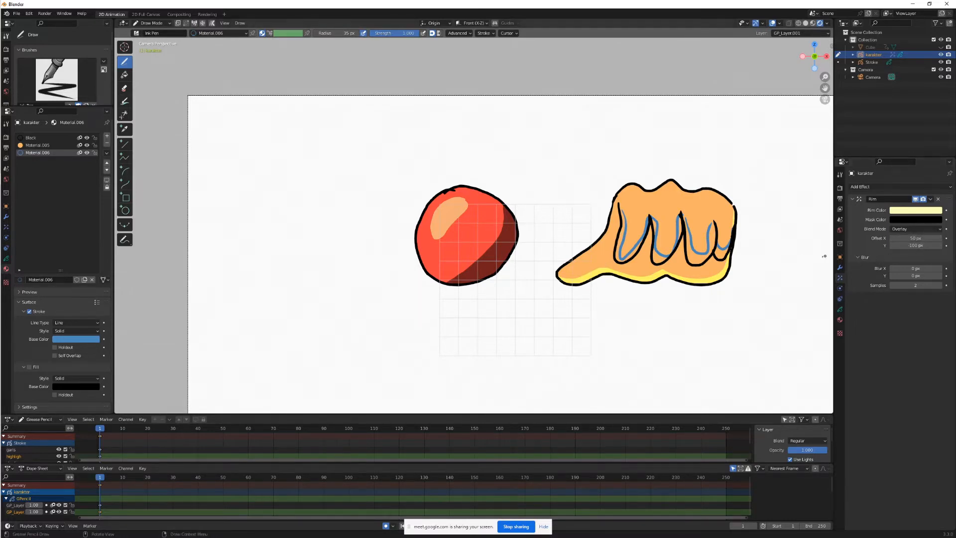
- Soften the Rim effect with Blur Y at 75 px and 6 samples, and return to Object Mode
mouse_move(919, 285)
mouse_down()
mouse_move(942, 286)
mouse_move(908, 269)
mouse_move(915, 276)
mouse_up()
click(156, 27)
click(148, 33)
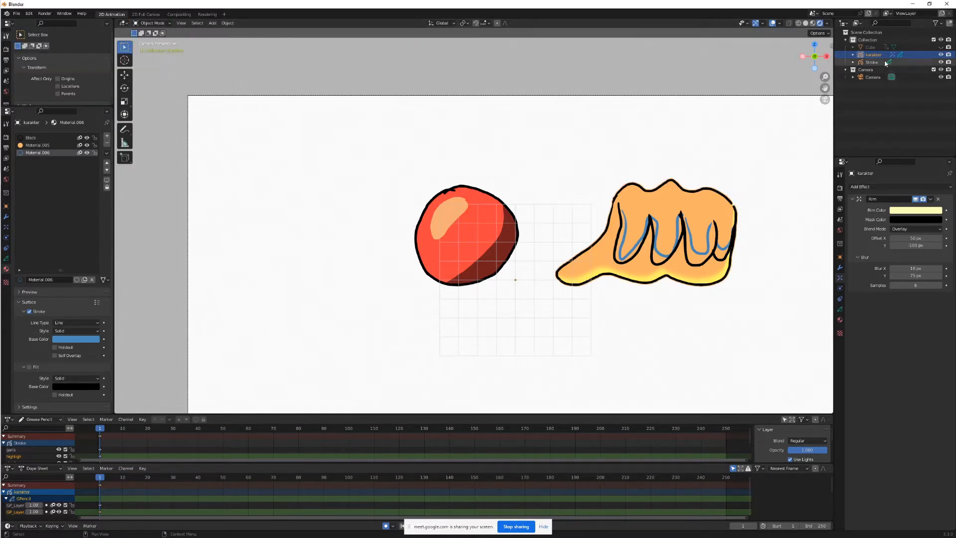
- Add a blank Grease Pencil object to the scene
click(212, 23)
mouse_move(229, 77)
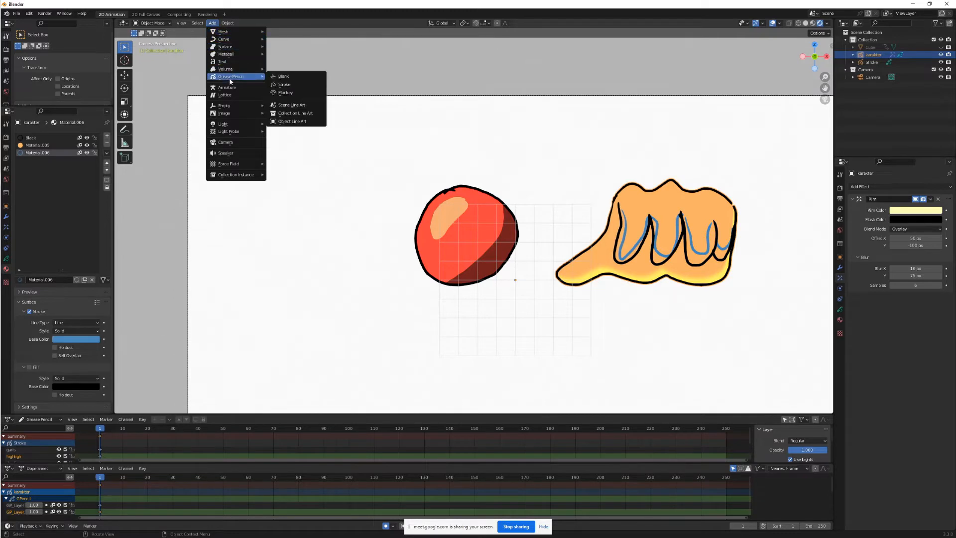
click(282, 77)
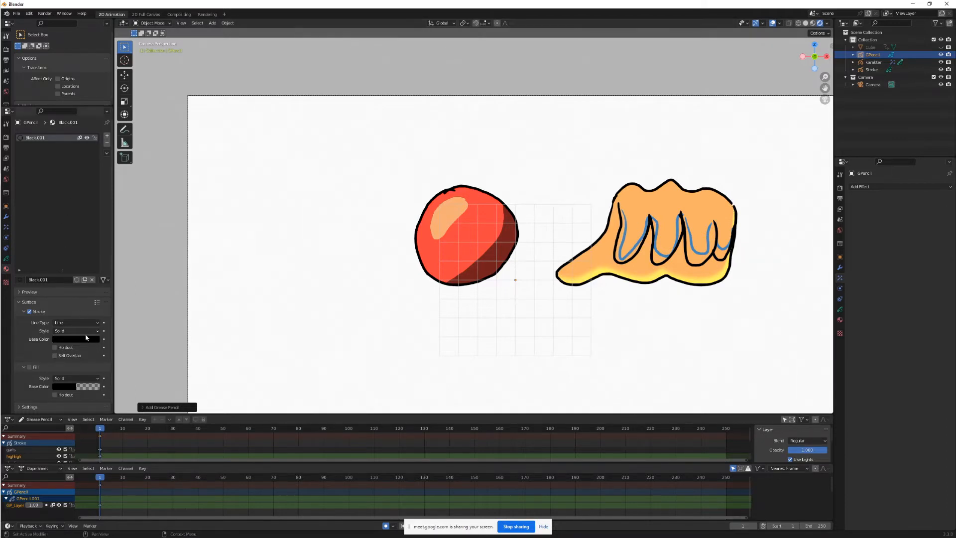
- Replace the blank Grease Pencil object's default black material with a new fill-only material
click(71, 390)
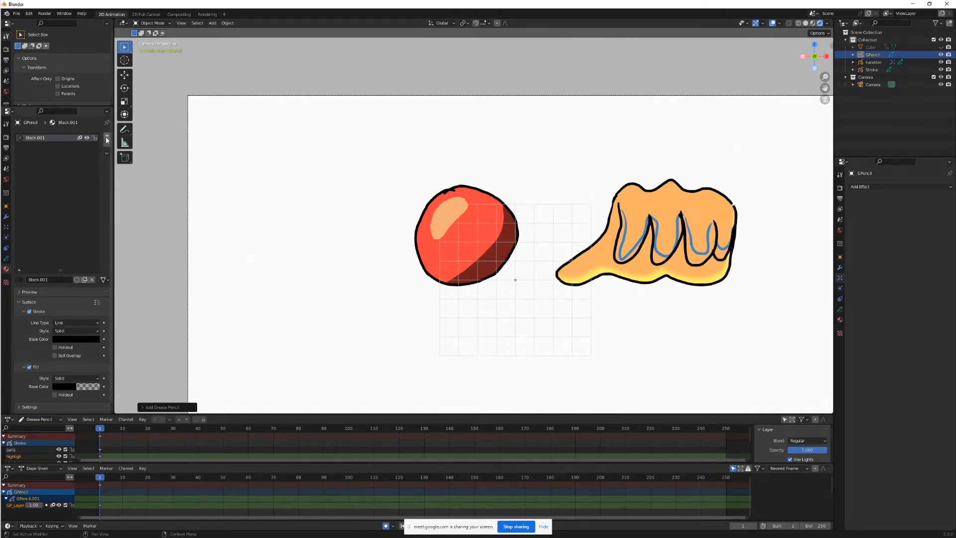
click(107, 142)
click(79, 280)
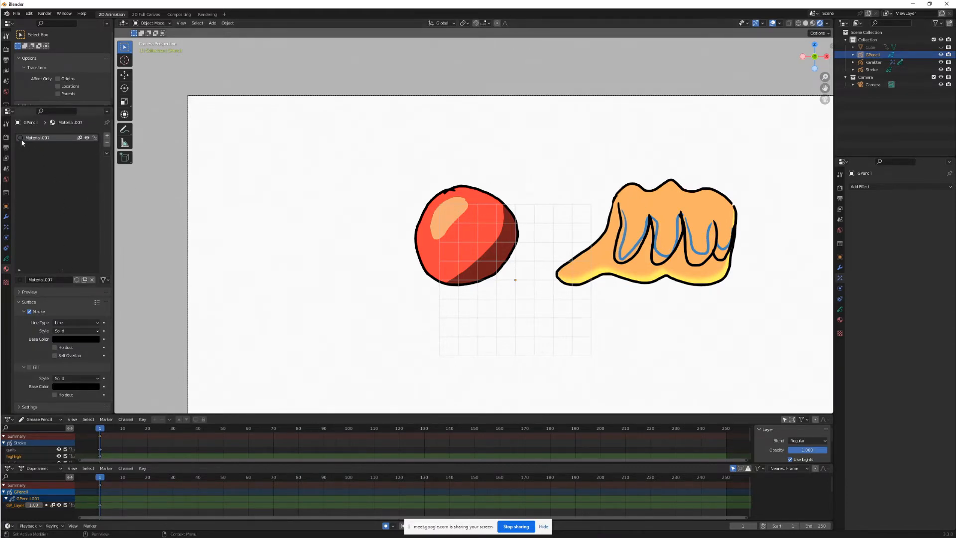
click(29, 311)
- Match the new material's fill colour to the fist's orange by sampling it with the eyedropper
click(85, 387)
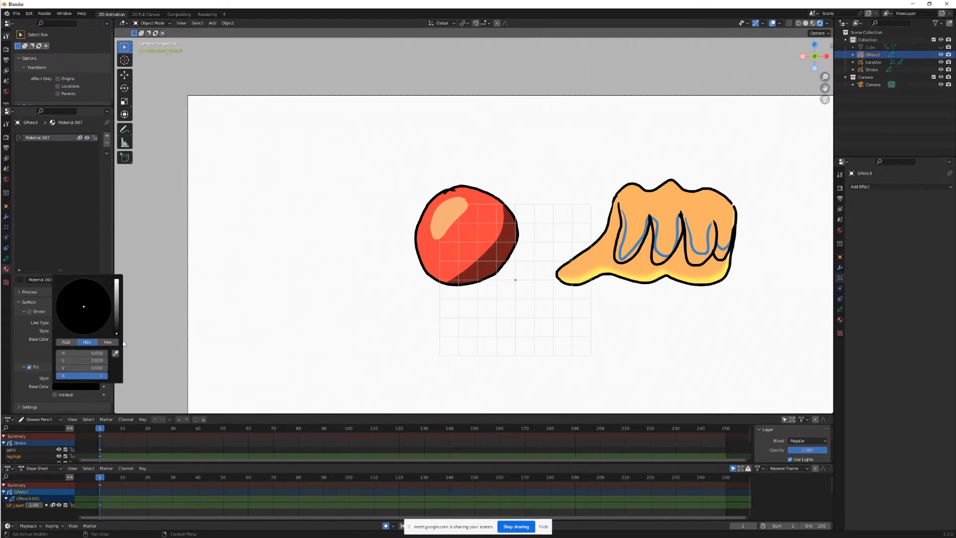
drag(117, 332, 116, 280)
click(80, 319)
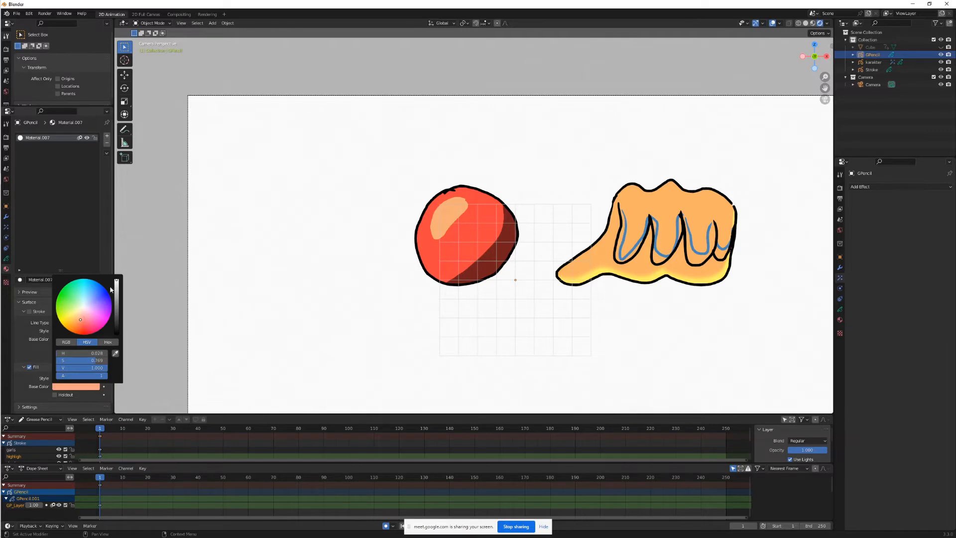
click(79, 320)
click(115, 353)
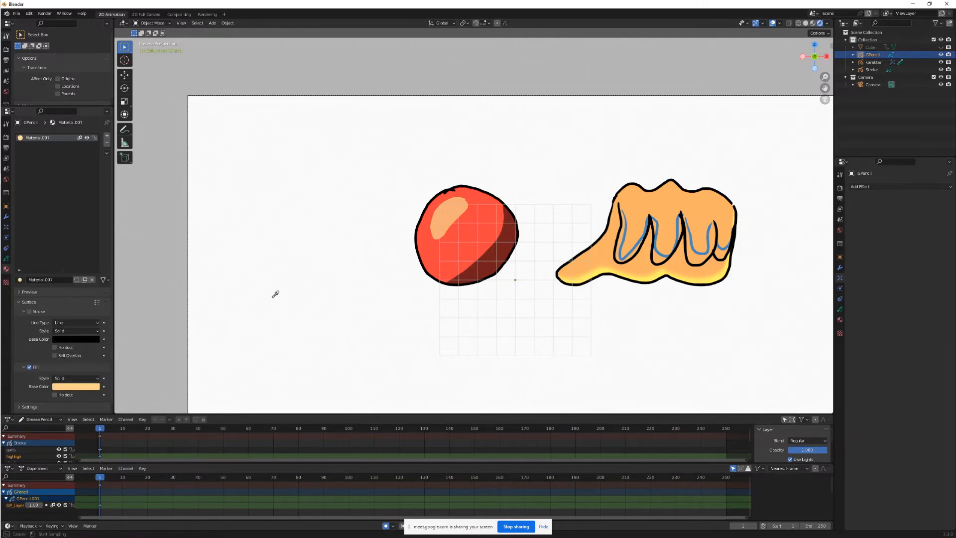
click(97, 388)
click(96, 388)
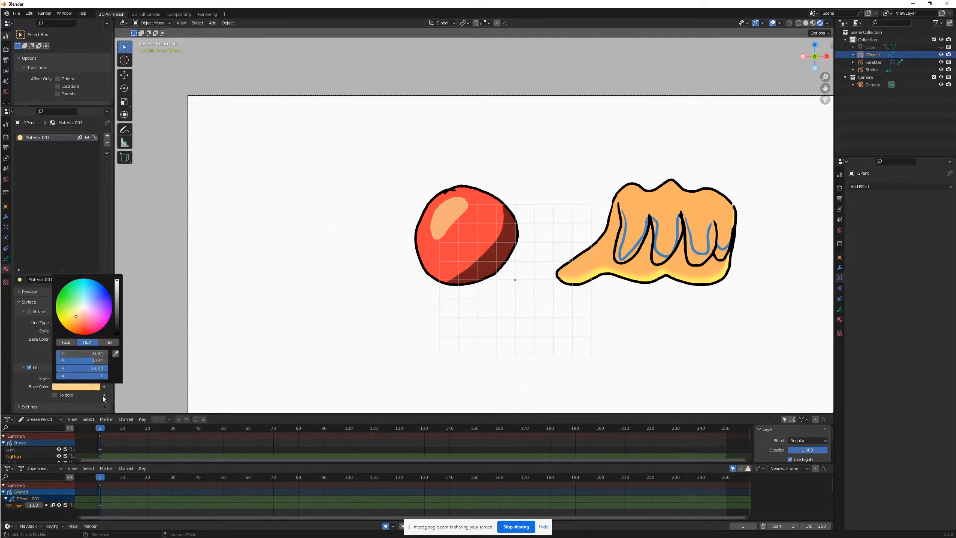
click(115, 353)
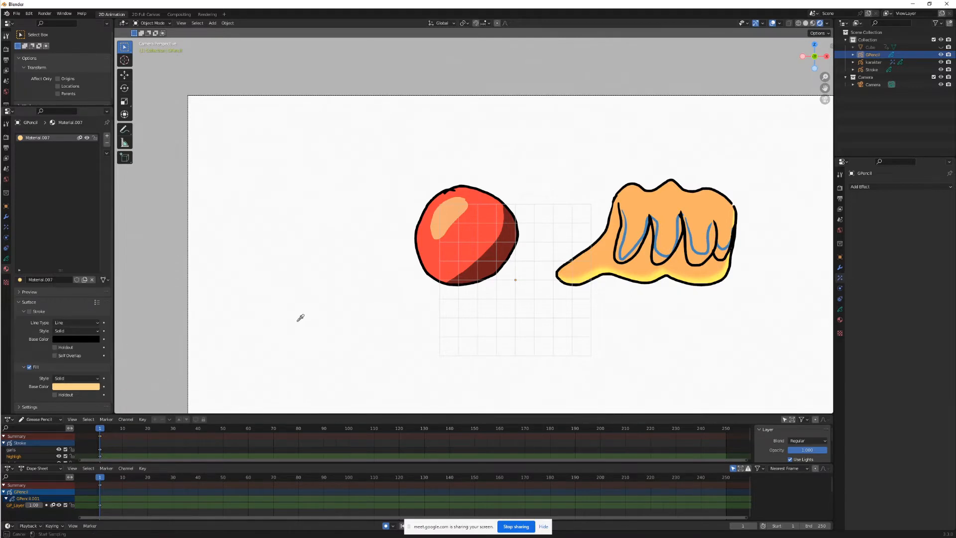
click(660, 240)
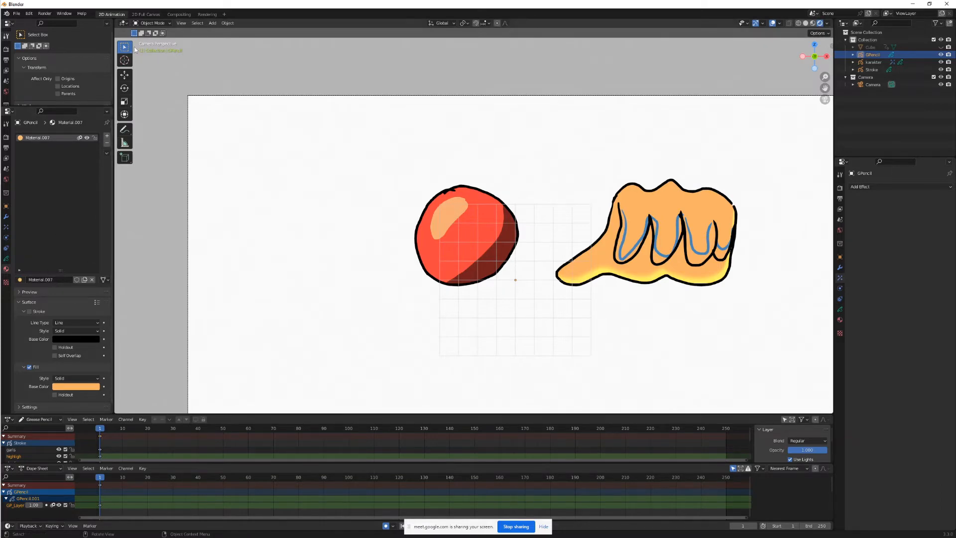
- Enter Draw Mode on the new Grease Pencil object and paint two orange finger shapes over the fist
click(152, 23)
click(149, 57)
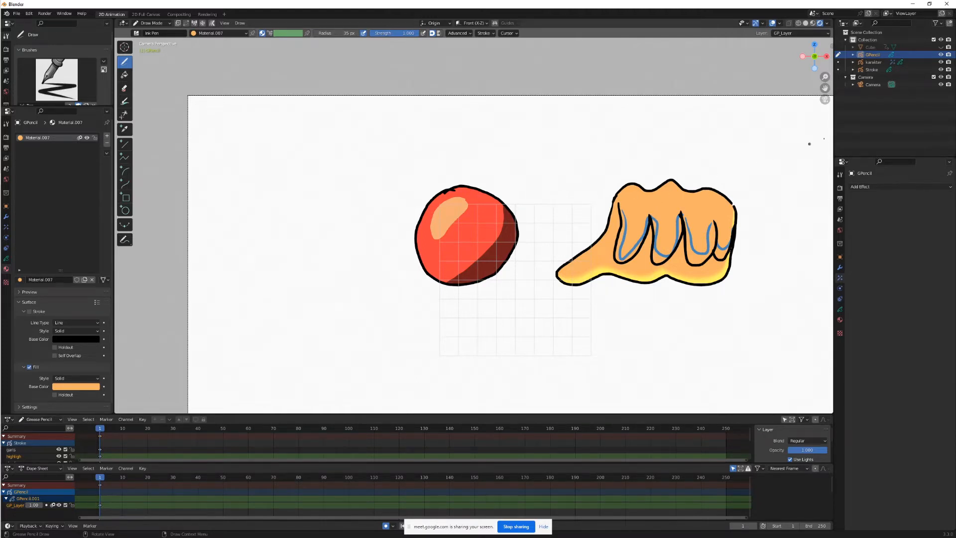
- Hide the karakter object in Object Mode and toggle GPencil's visibility to check the orange finger shapes from an angled view
click(940, 55)
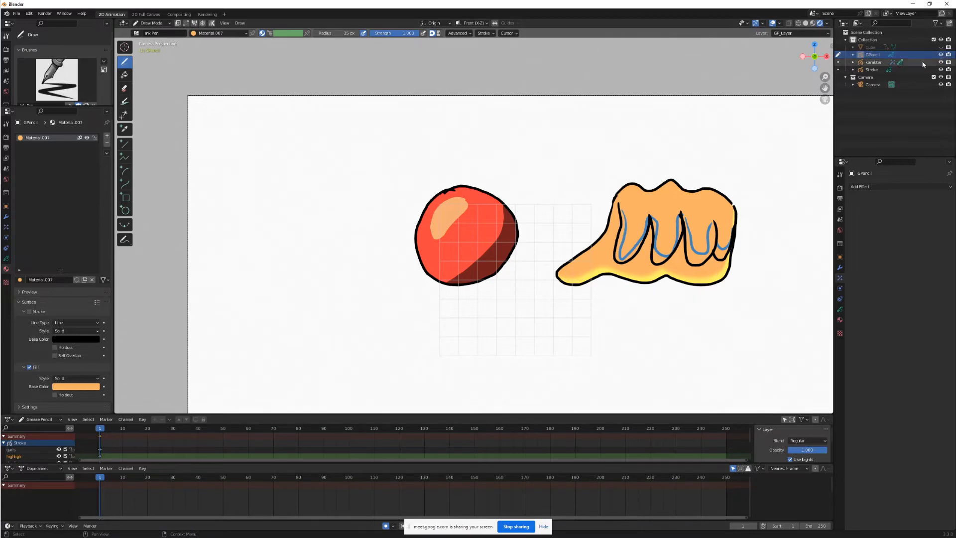
middle_drag(666, 191, 478, 134)
click(152, 23)
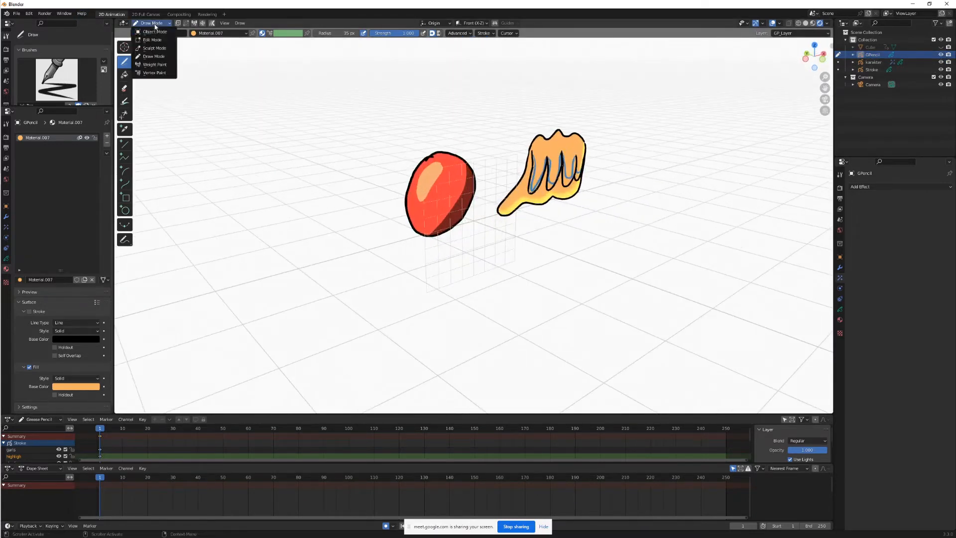
click(149, 31)
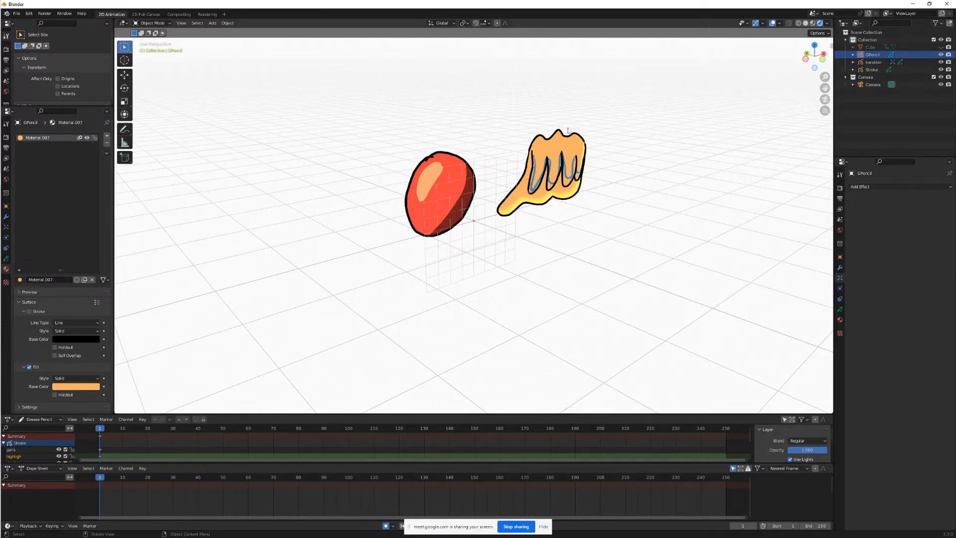
click(149, 22)
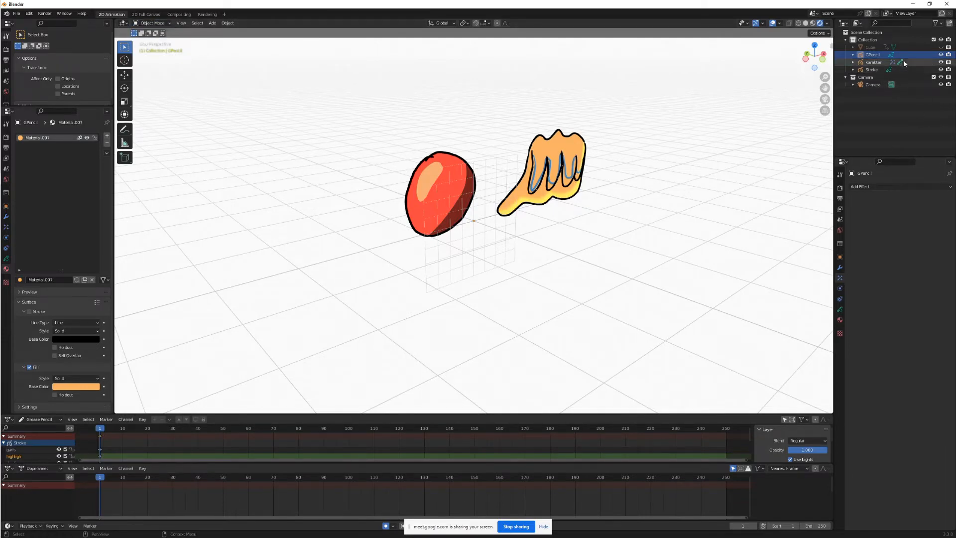
click(940, 54)
click(940, 62)
click(941, 55)
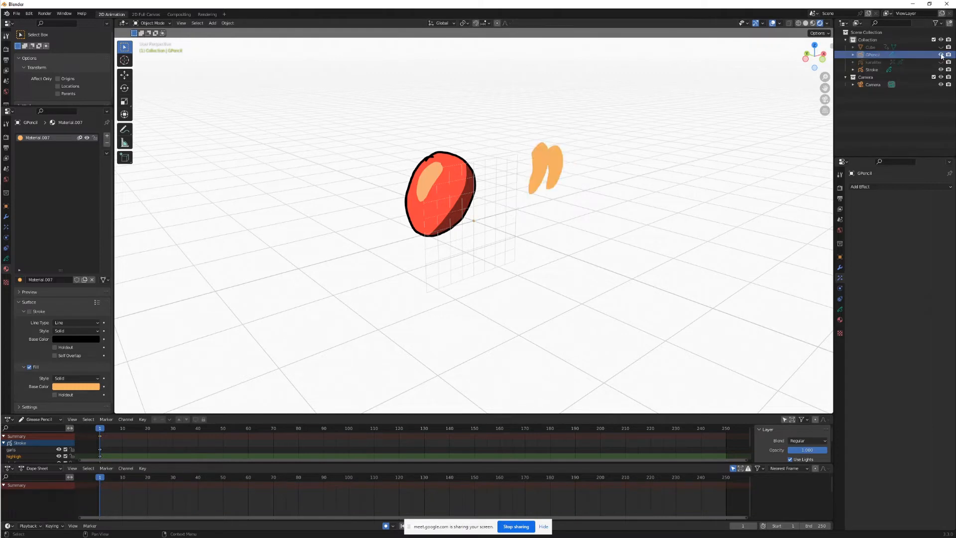
- Show the karakter object again, hide GPencil and return to the camera view
click(940, 62)
click(940, 55)
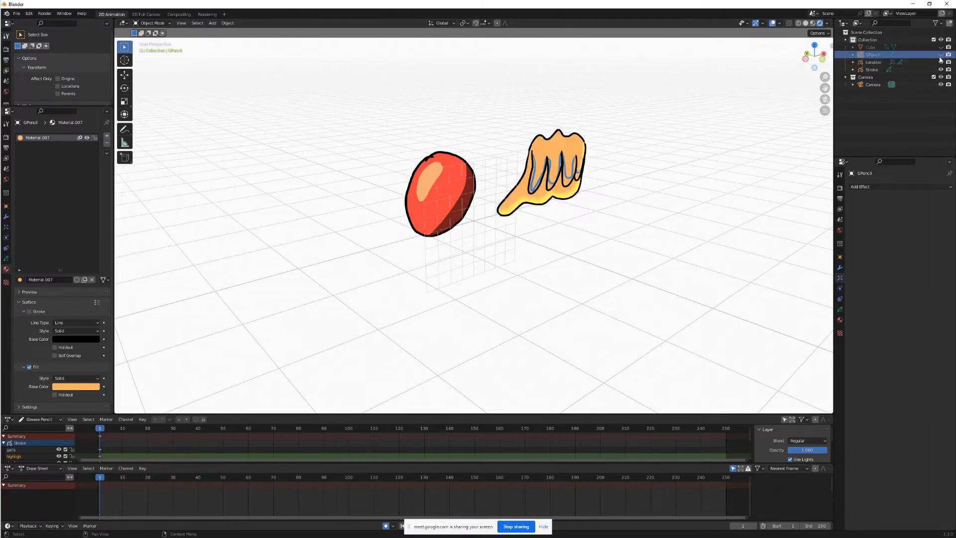
click(826, 99)
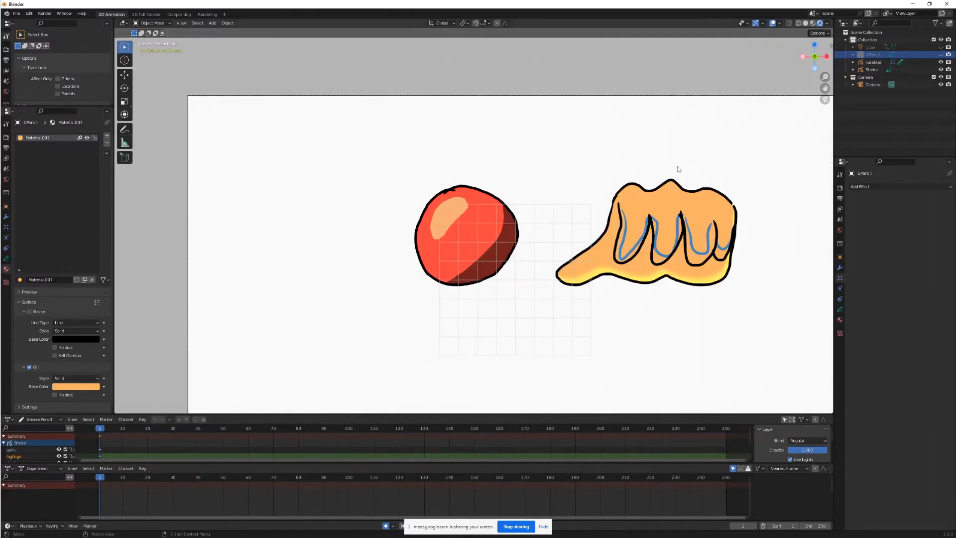
scroll(678, 169, down, 4)
scroll(680, 204, up, 3)
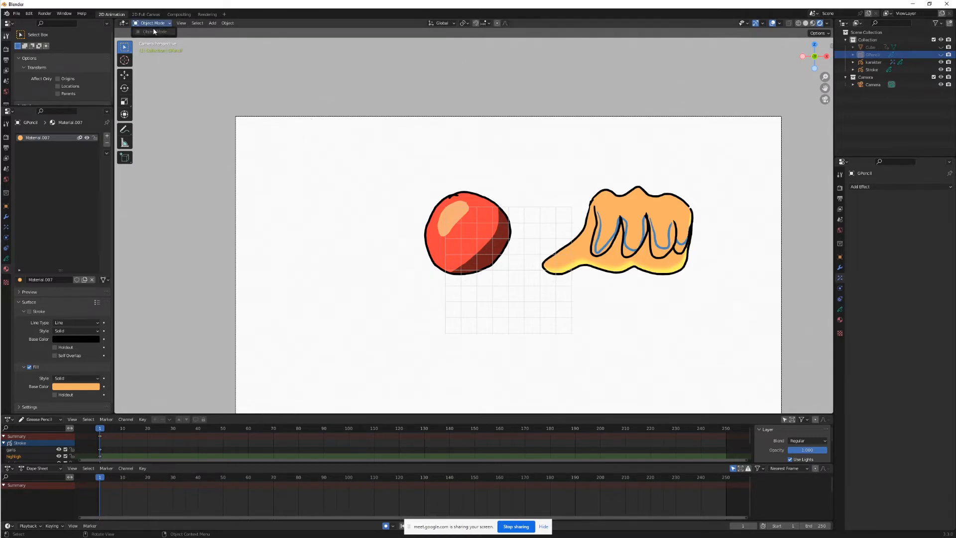
- Select the fist in Object Mode and make the Cube and GPencil objects visible again
click(647, 198)
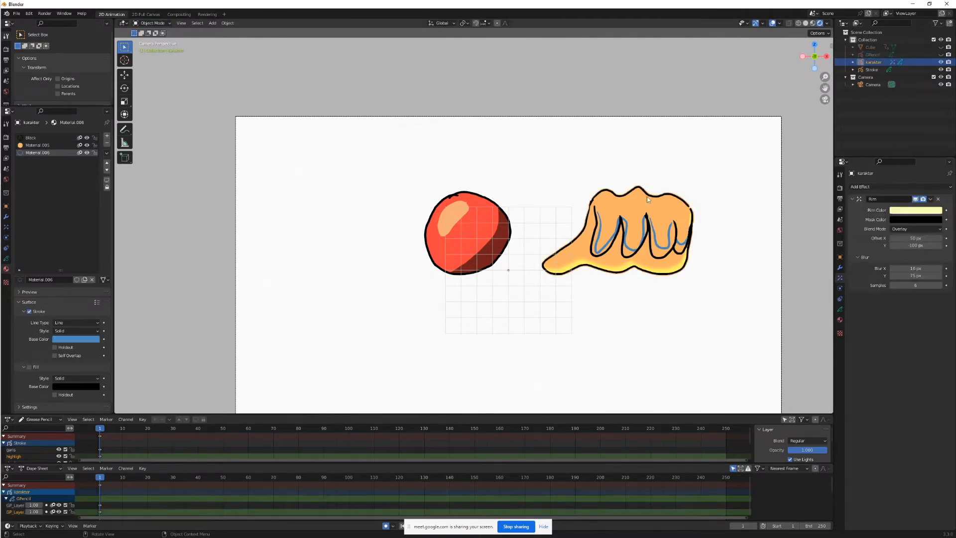
scroll(622, 262, down, 2)
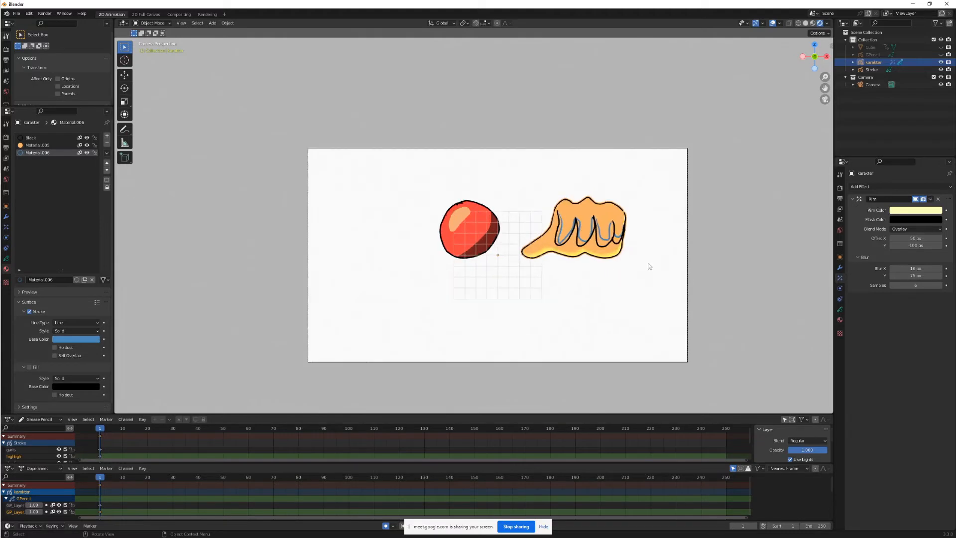
scroll(621, 264, up, 1)
click(152, 23)
click(158, 32)
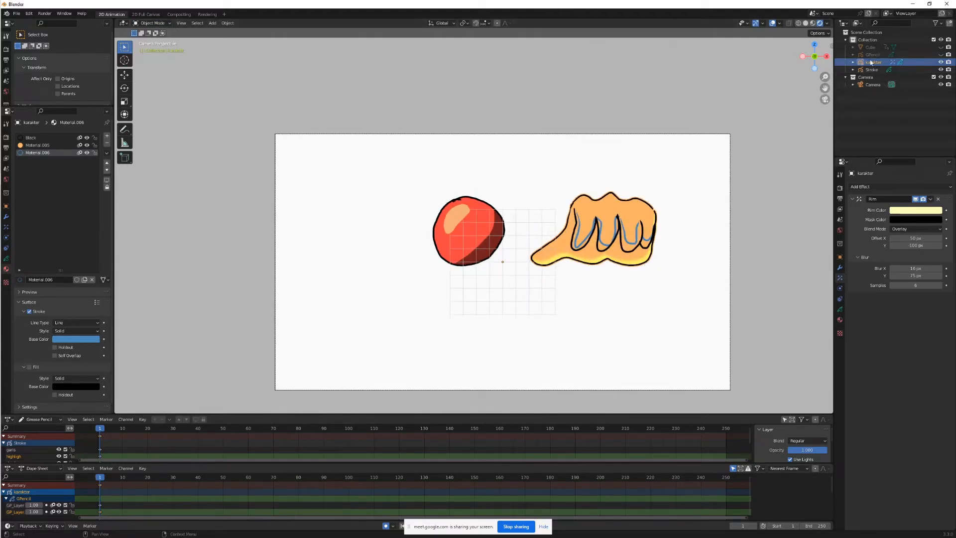
click(940, 47)
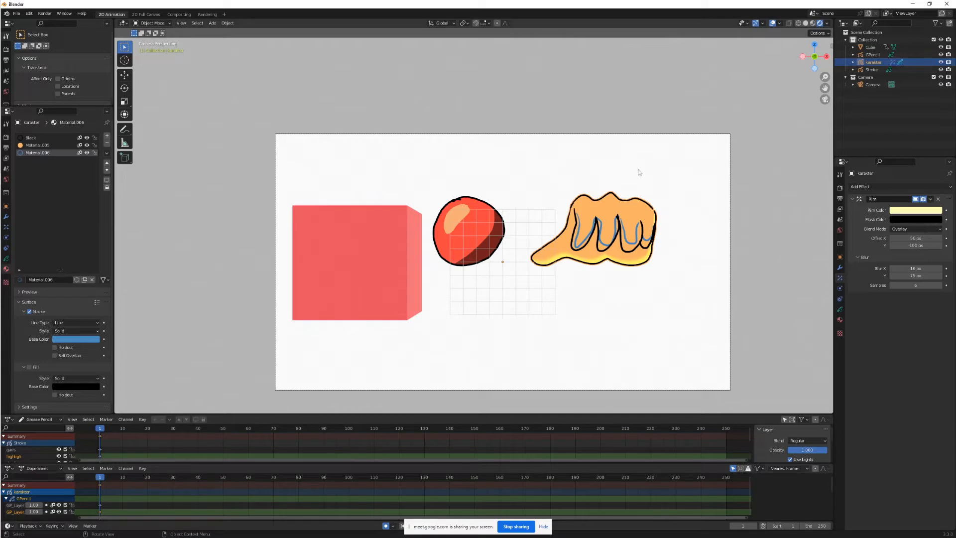
- Toggle the visibility of the Stroke and karakter objects to check which drawing belongs to each
click(871, 69)
click(941, 69)
click(941, 62)
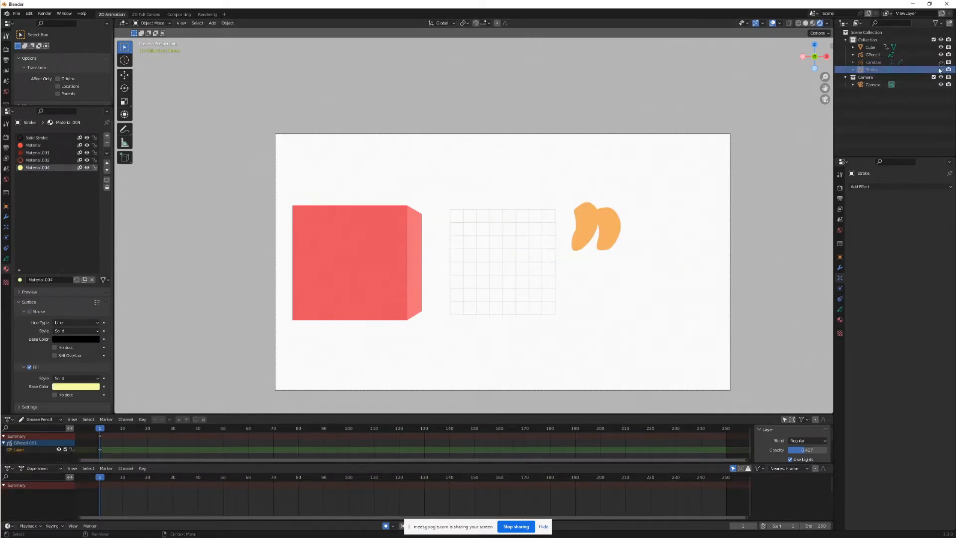
click(941, 70)
click(940, 62)
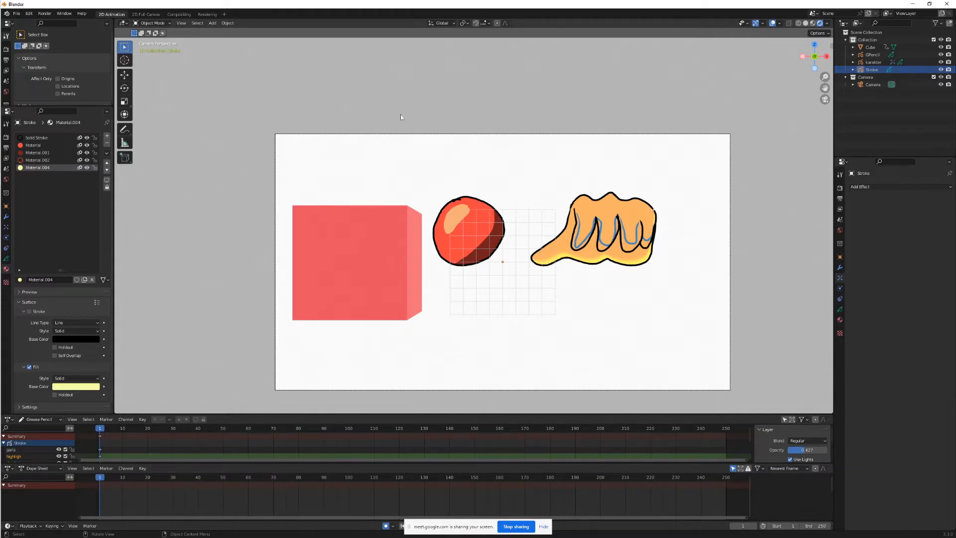
click(876, 62)
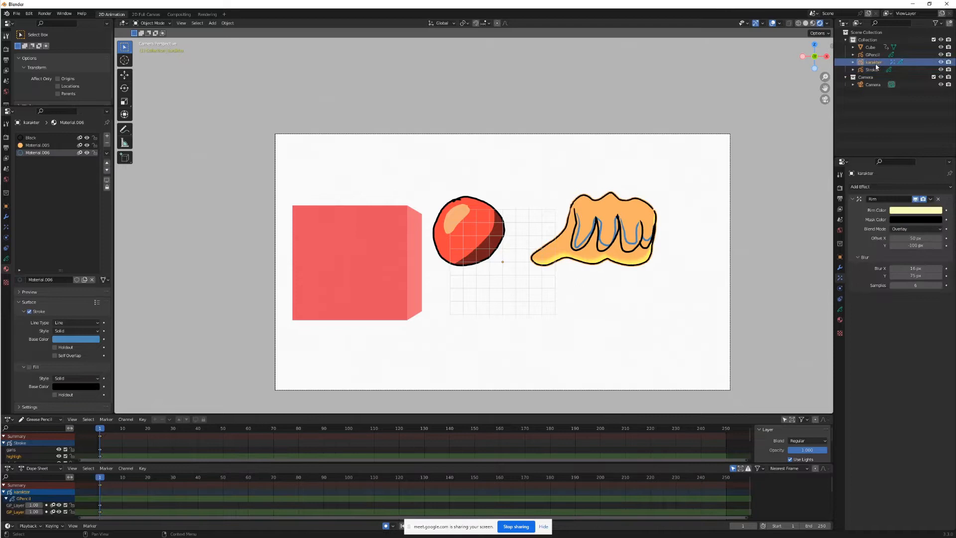
click(941, 62)
click(941, 62)
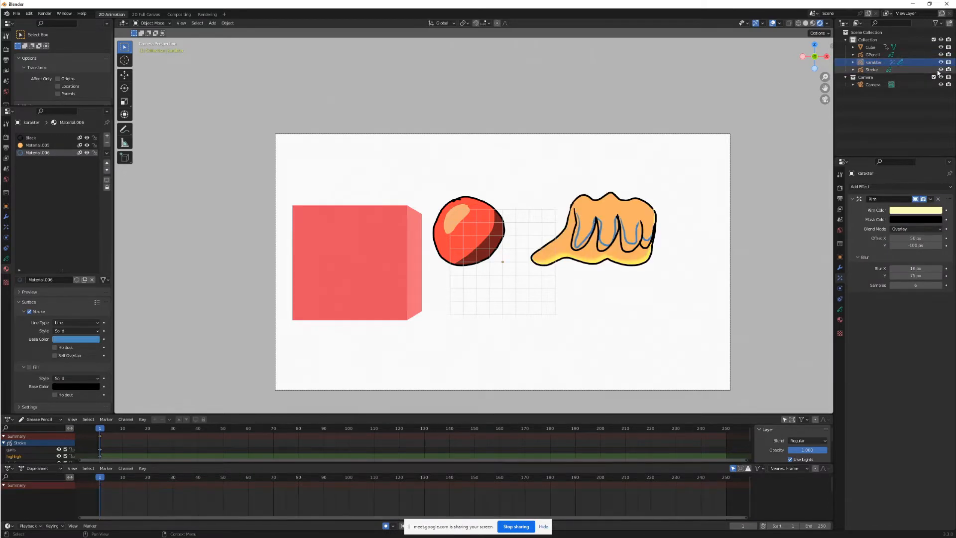
click(940, 69)
click(941, 69)
- Select the Stroke object and alternate between Draw Mode and Edit Mode, ending in Edit Mode
click(909, 70)
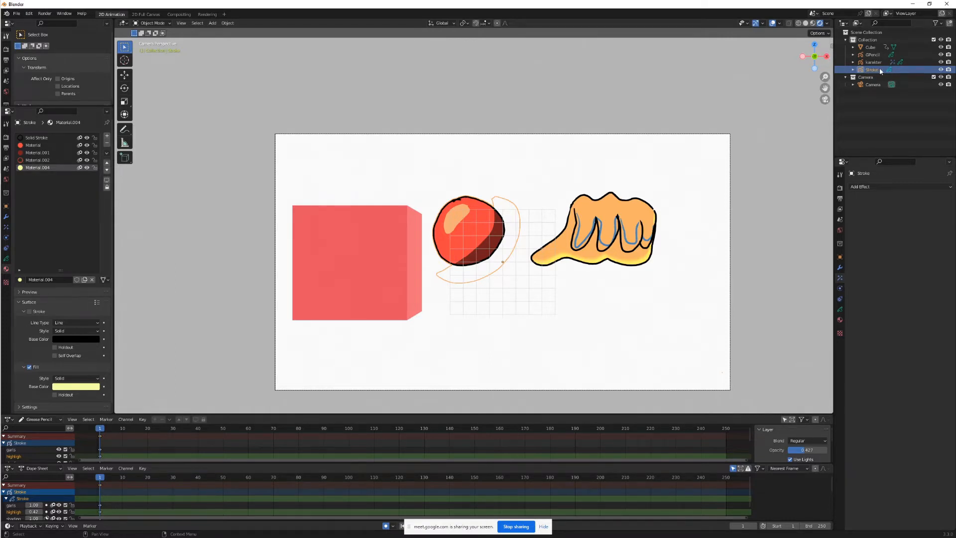
click(157, 24)
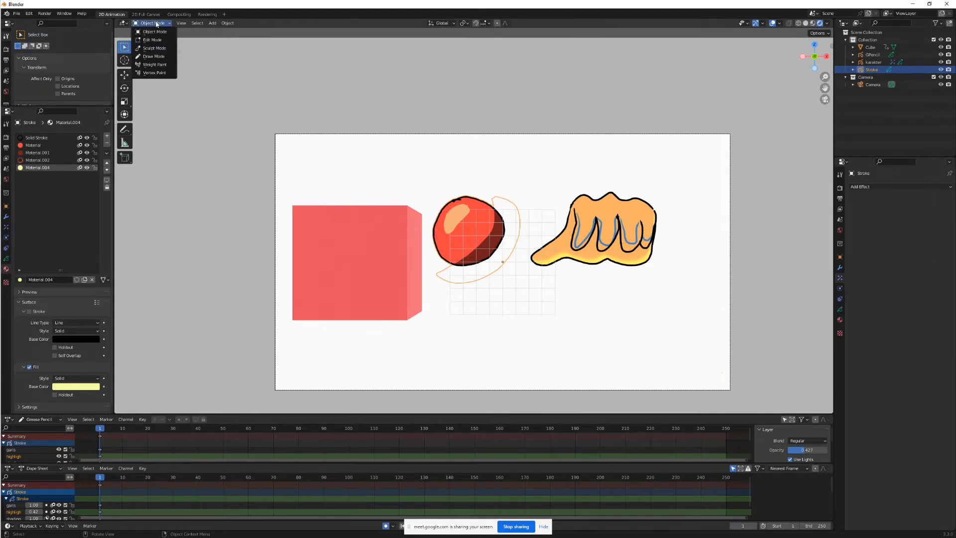
click(152, 56)
click(159, 25)
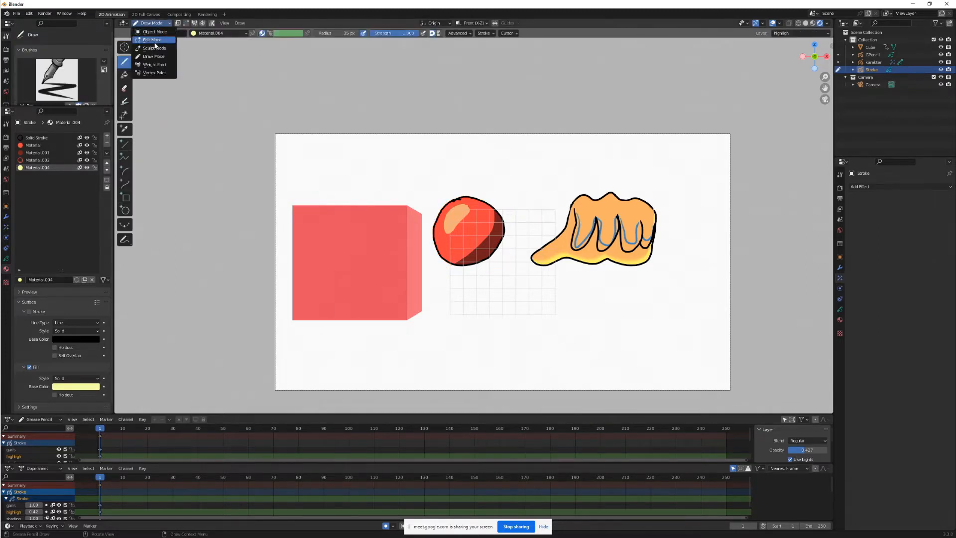
click(152, 40)
click(159, 24)
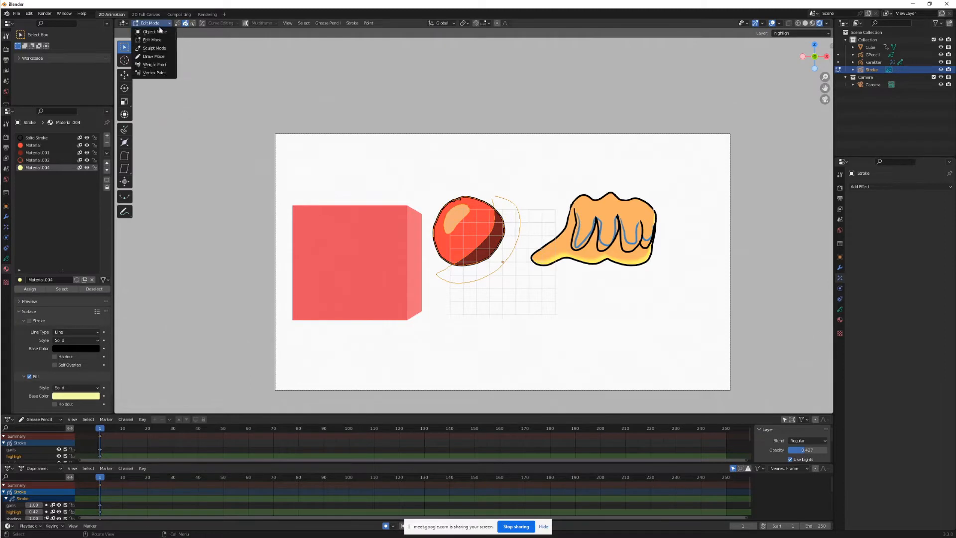
click(153, 56)
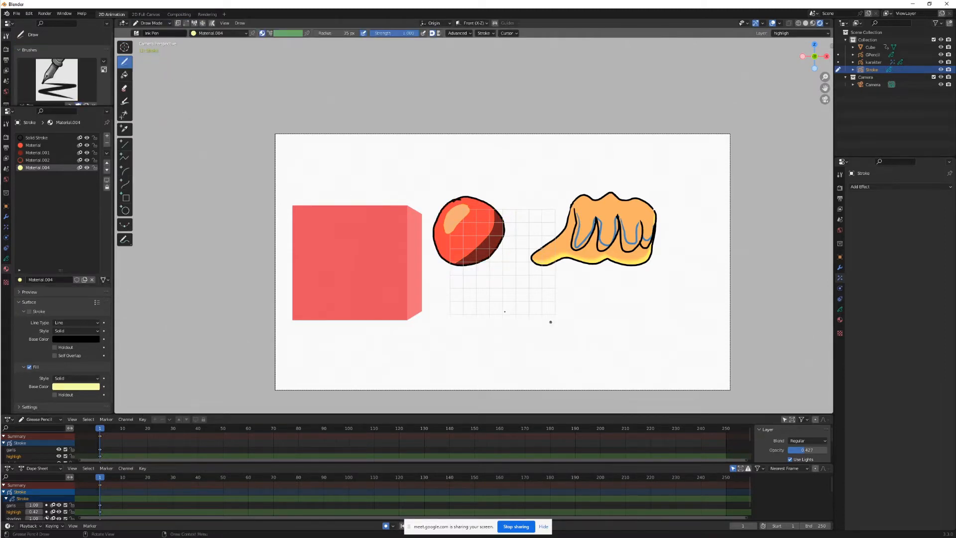
click(154, 23)
click(151, 40)
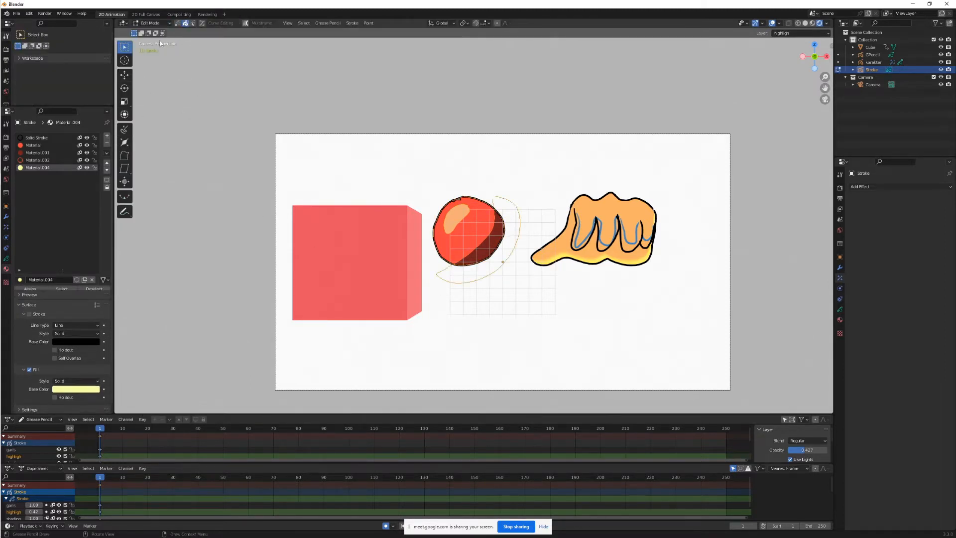
- Switch to point selection and box-select the points along the ball's upper outline
scroll(662, 224, up, 5)
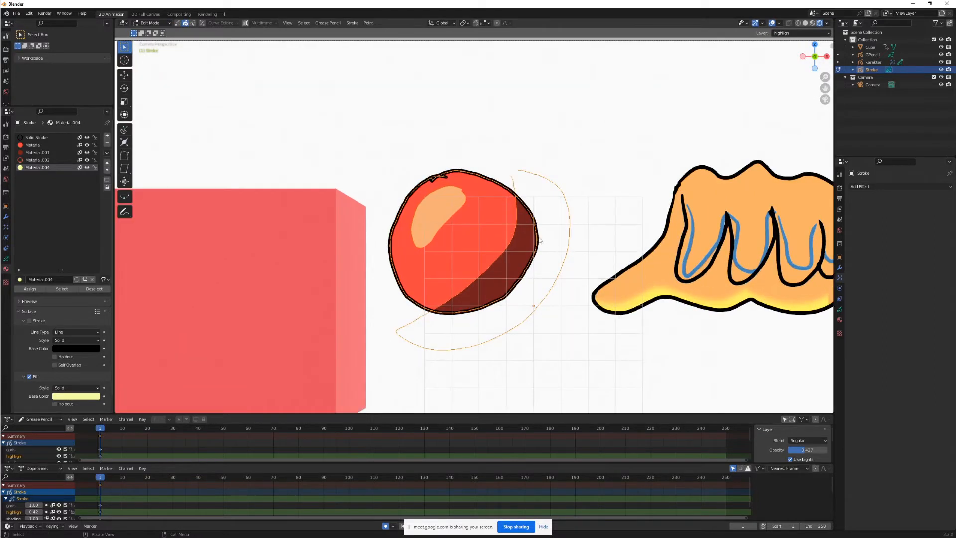
click(152, 23)
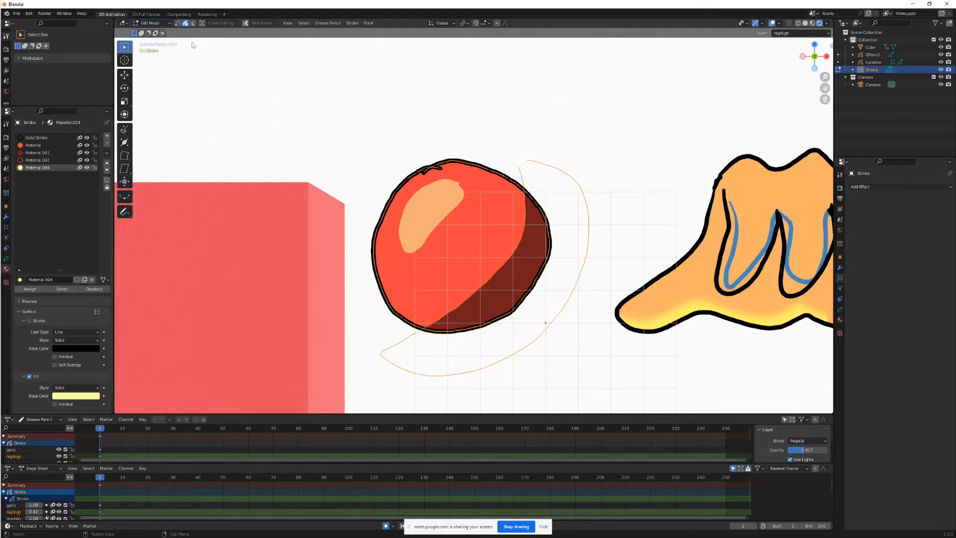
click(178, 24)
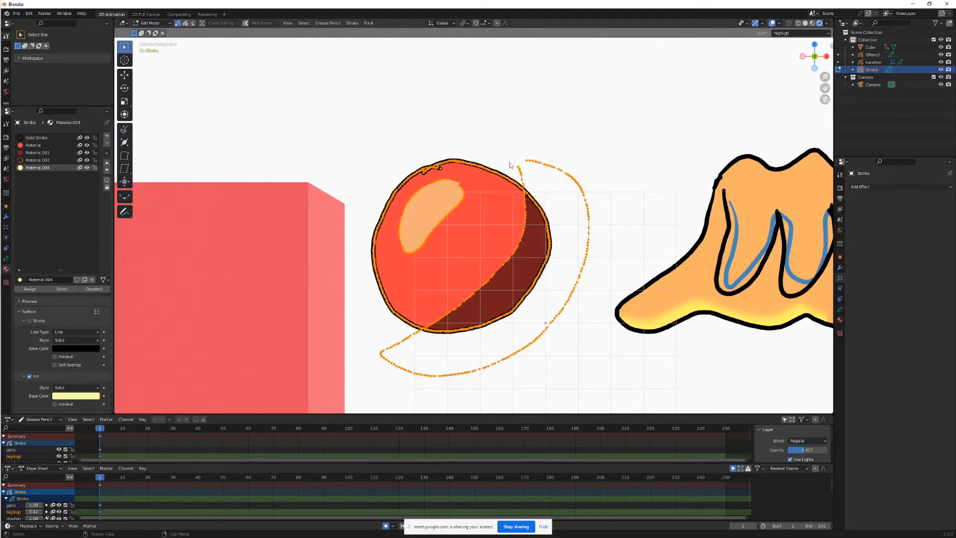
drag(506, 160, 468, 190)
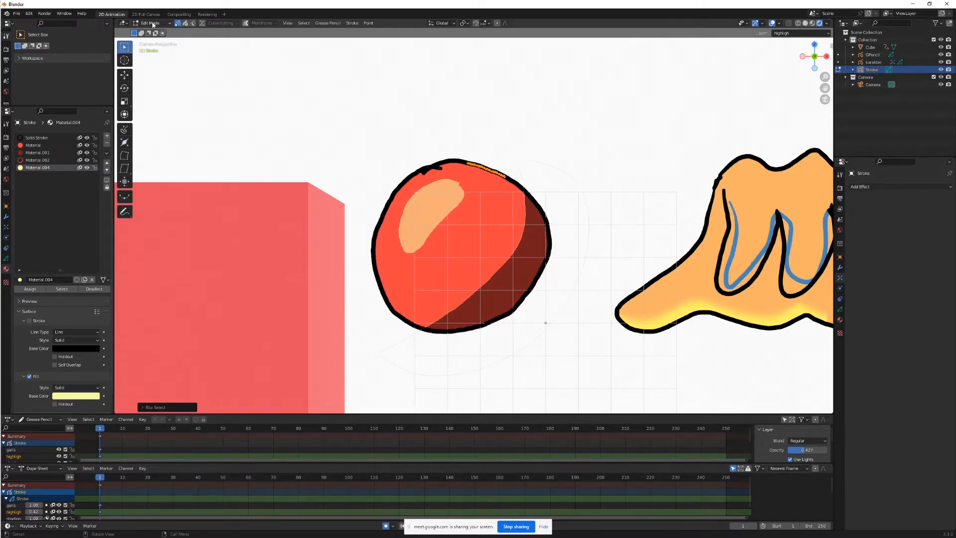
- Try moving the selected outline points upward from the ball
key(g)
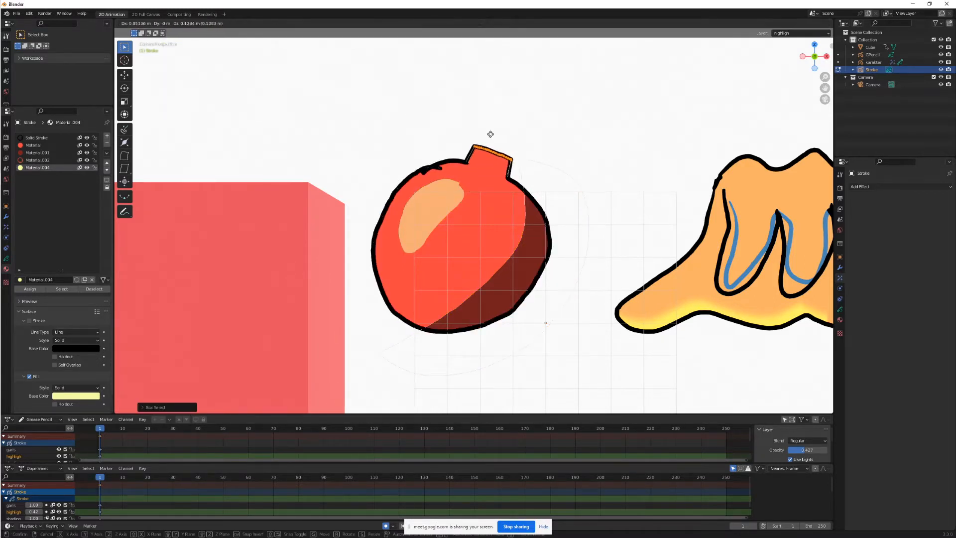
right_click(499, 141)
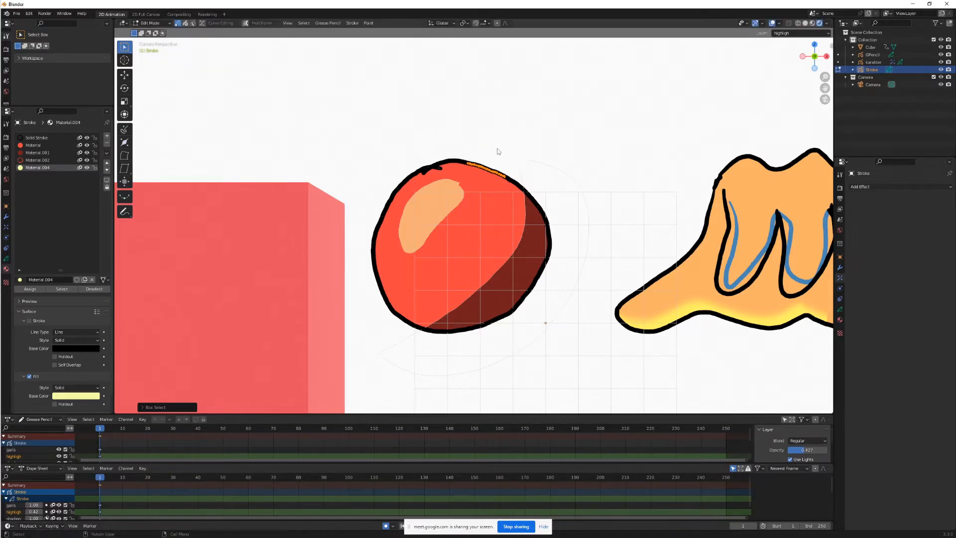
key(g)
right_click(512, 140)
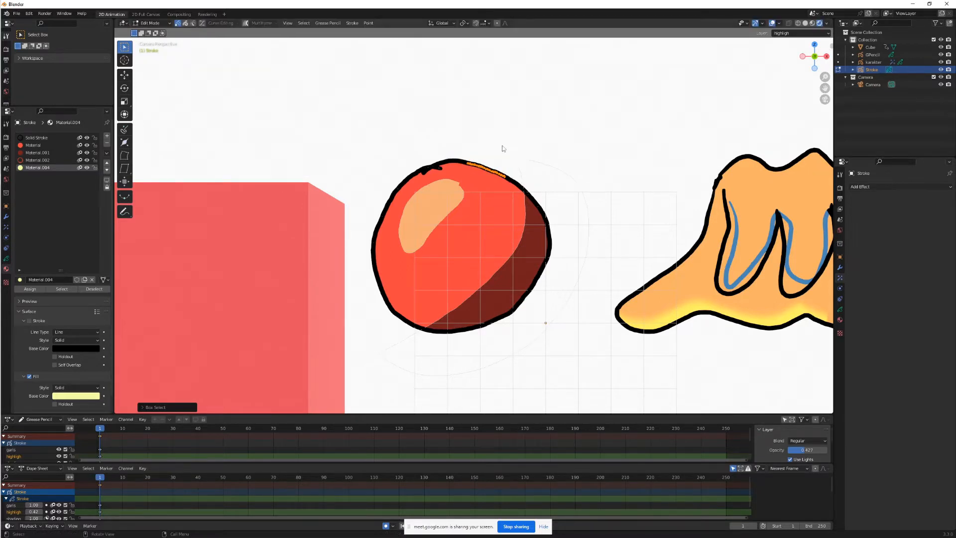
- Reshape the ball's outline, highlight and shadow in Sculpt Mode with the Push brush
click(144, 24)
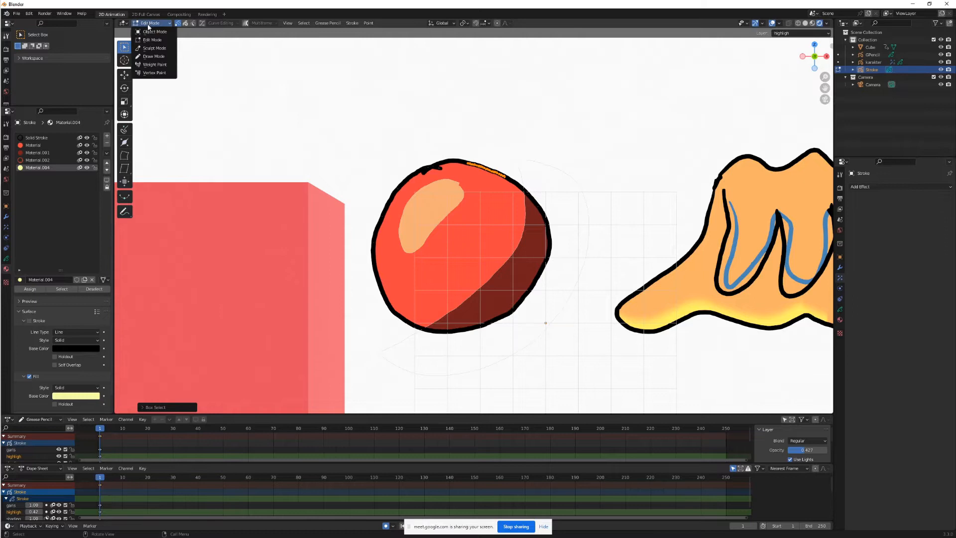
click(165, 50)
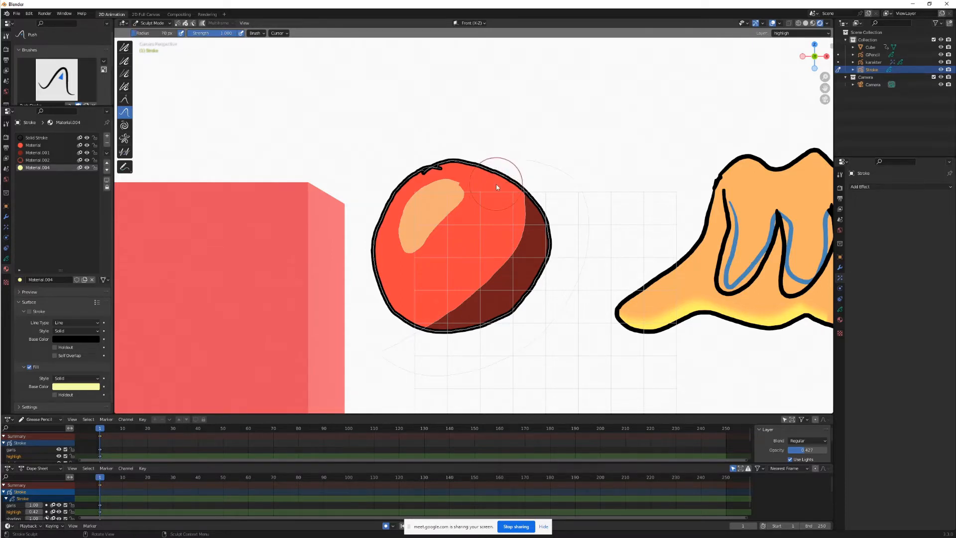
scroll(496, 182, up, 2)
mouse_move(490, 183)
mouse_down()
mouse_move(505, 169)
mouse_move(446, 161)
mouse_move(420, 172)
mouse_move(412, 205)
mouse_move(383, 228)
mouse_move(396, 213)
mouse_up()
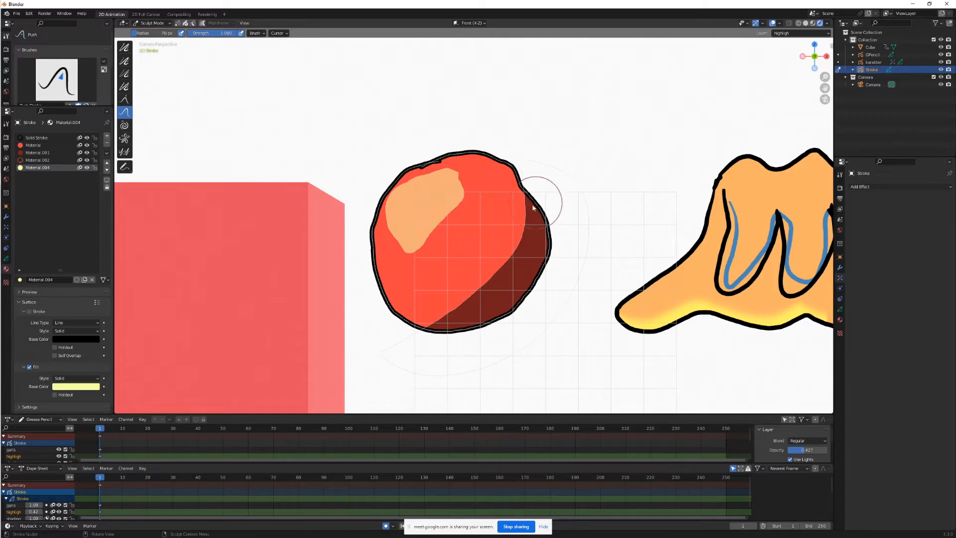
mouse_move(543, 199)
mouse_down()
mouse_move(536, 214)
mouse_move(541, 268)
mouse_move(501, 318)
mouse_move(455, 339)
mouse_move(416, 320)
mouse_move(404, 301)
mouse_move(498, 269)
mouse_up()
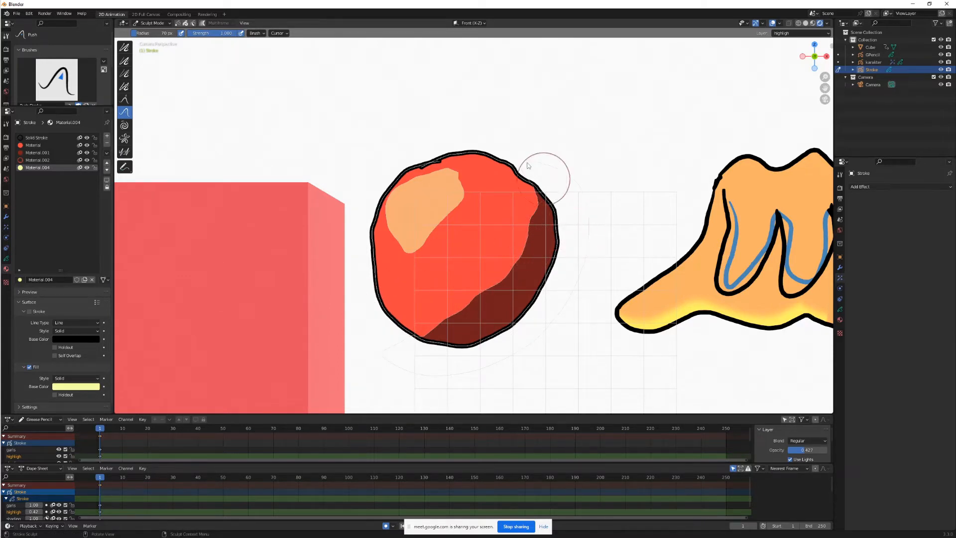
- Return to Object Mode and select the karakter, GPencil and Cube objects in turn, finishing on Stroke
click(152, 23)
click(150, 32)
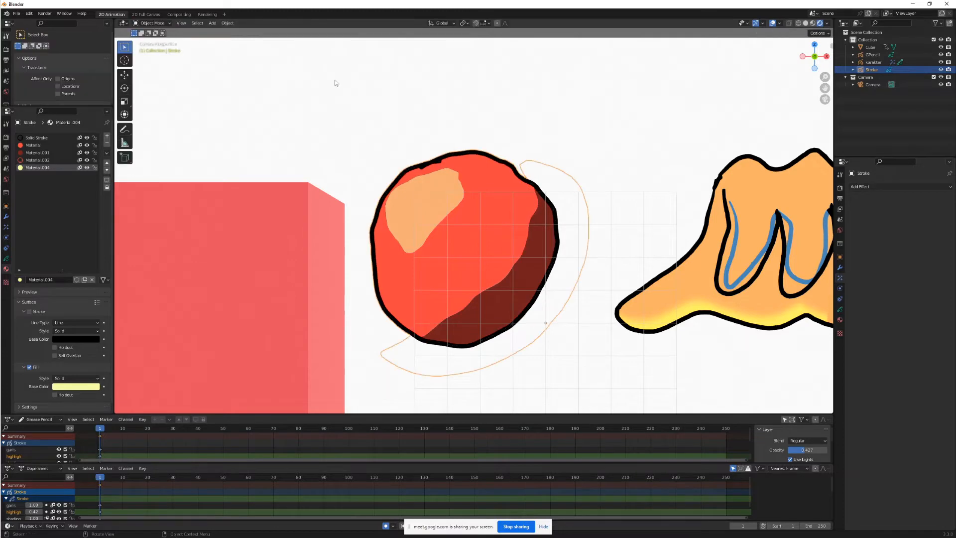
click(873, 63)
click(873, 56)
click(872, 48)
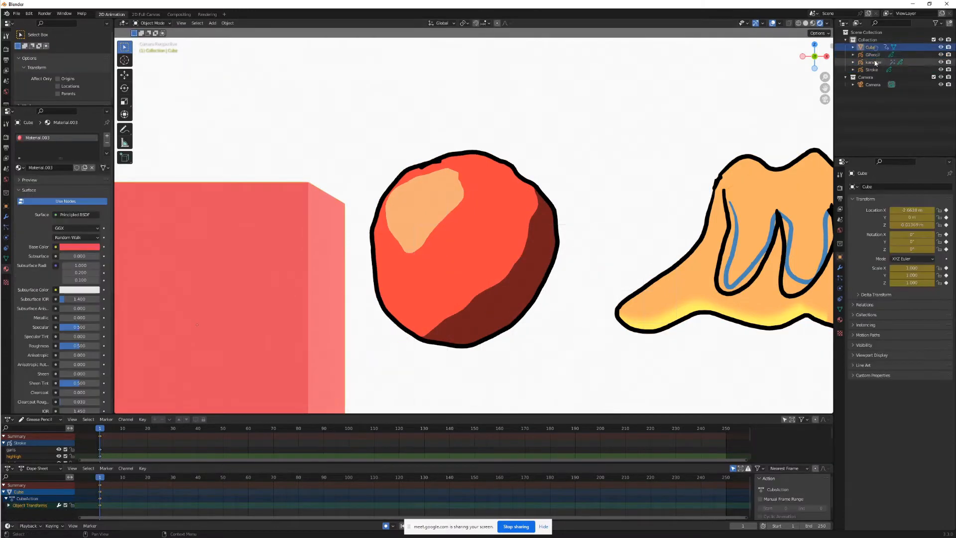
click(873, 62)
click(873, 55)
click(872, 69)
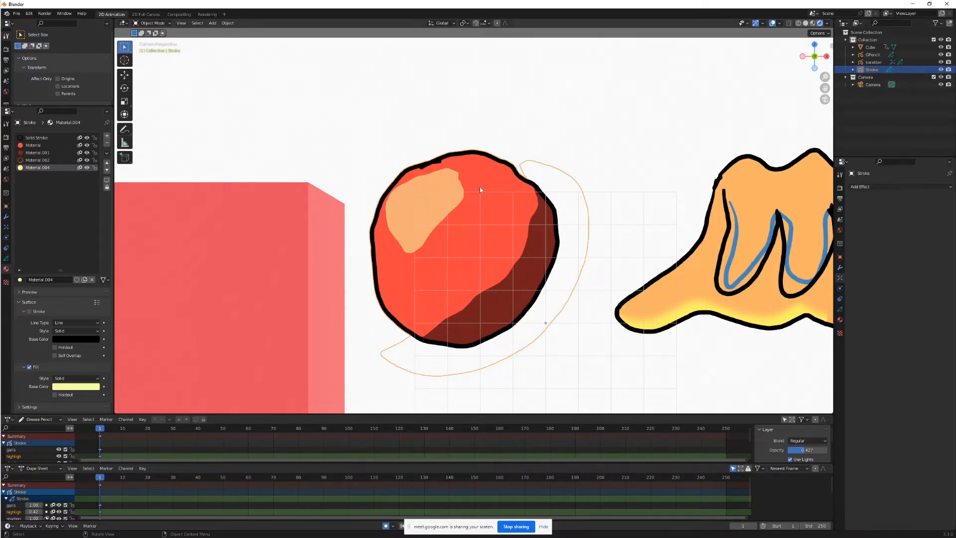
- Move the red cube about 4.4 m along the Y axis, behind the drawings
scroll(498, 197, down, 3)
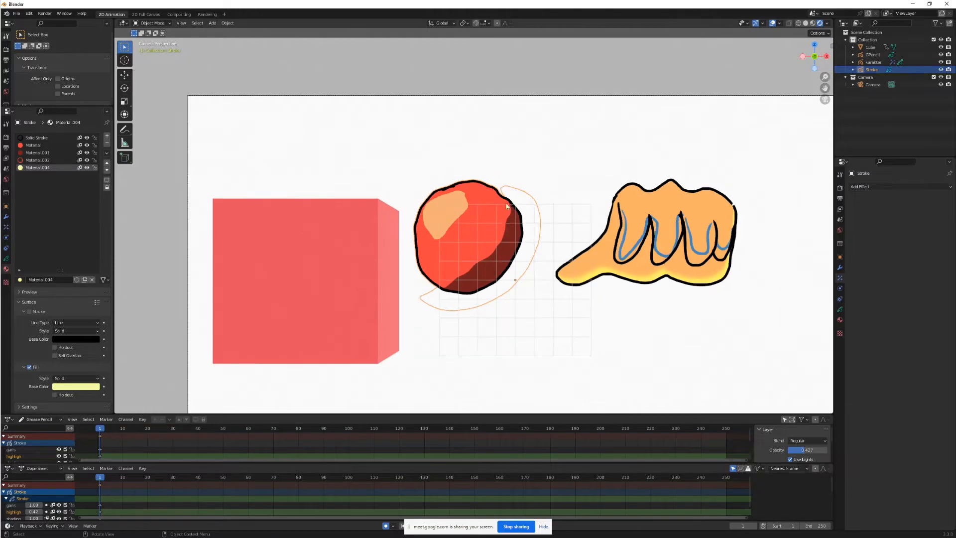
middle_drag(487, 193, 468, 222)
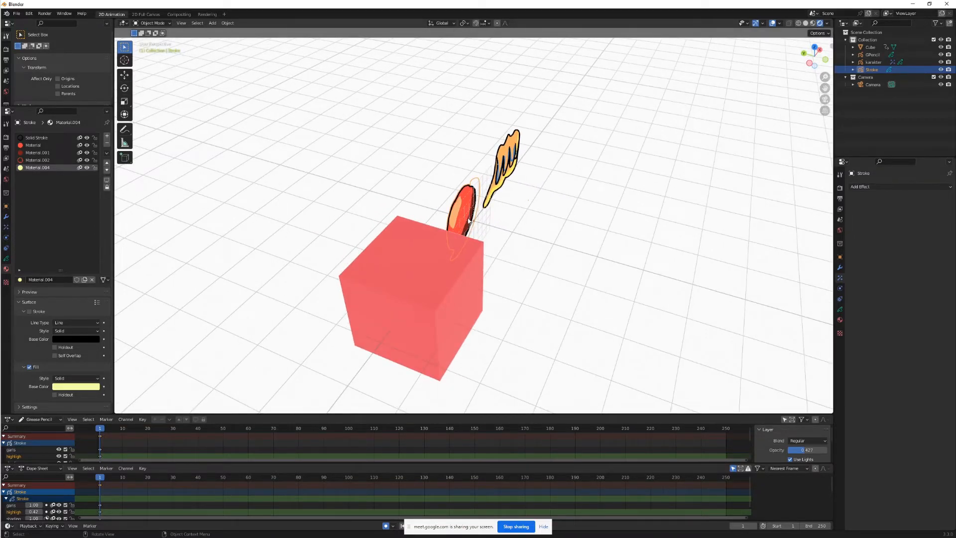
click(444, 260)
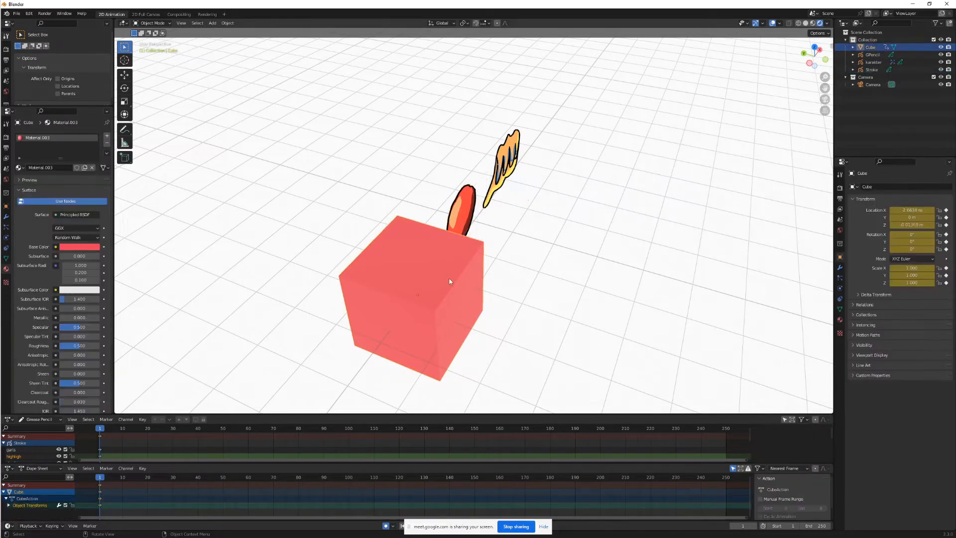
key(g)
key(y)
click(277, 238)
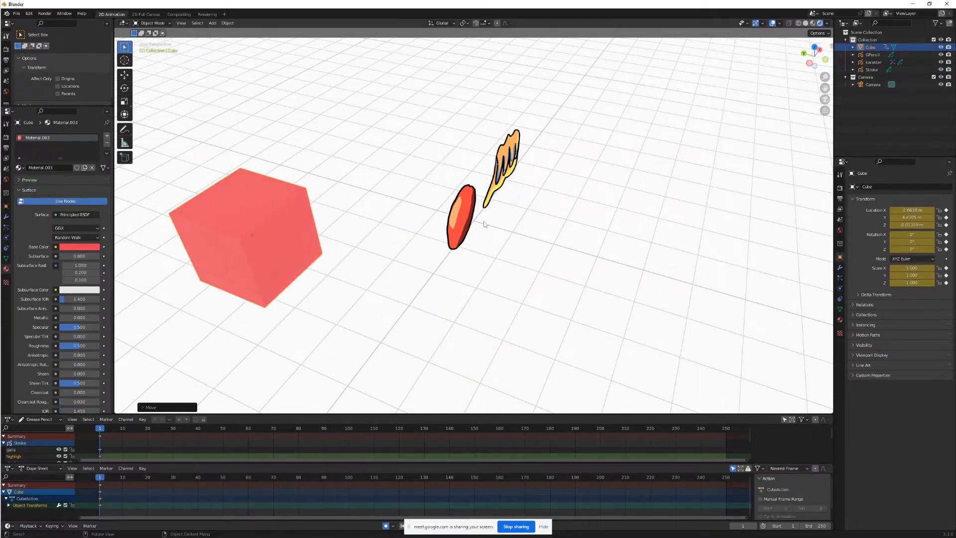
- Move the ball along the Y axis away from the cube, and shift it freely over the fist drawing
click(457, 221)
key(g)
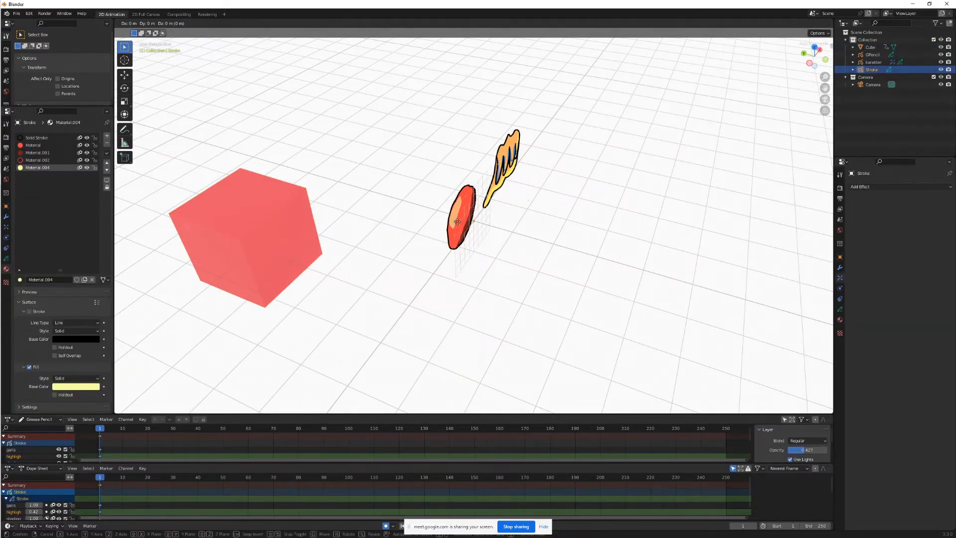
key(y)
click(484, 226)
key(g)
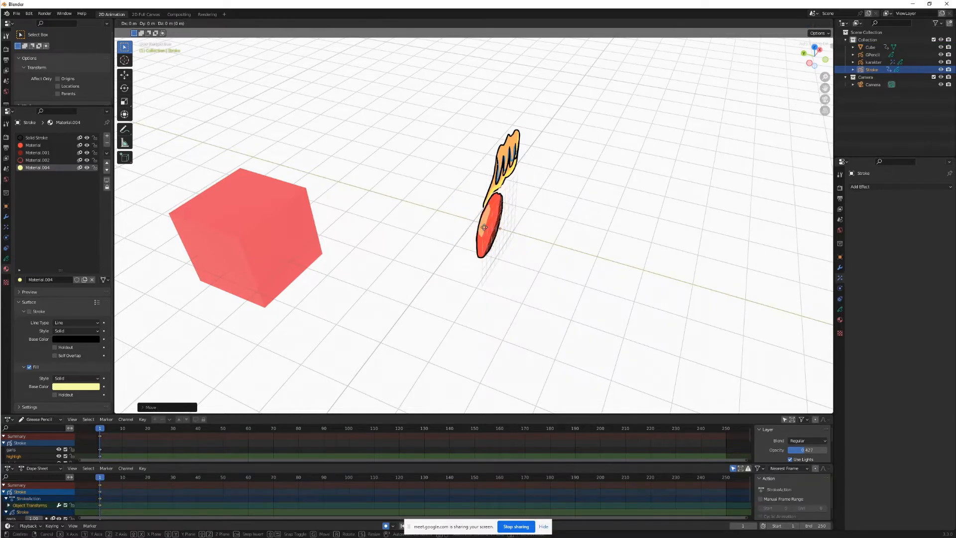
click(504, 196)
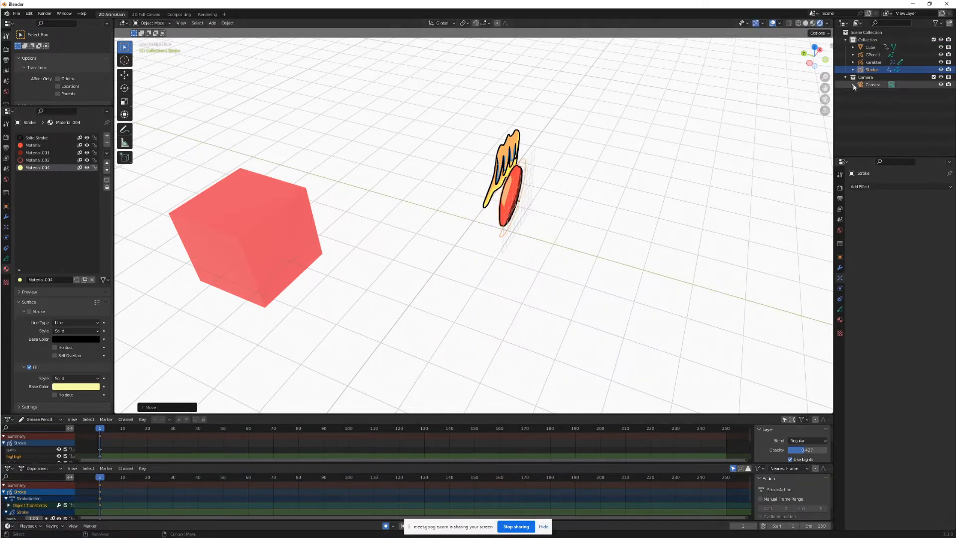
- Check the overlap in camera view and try sliding the ball along the X axis over the fist
click(825, 99)
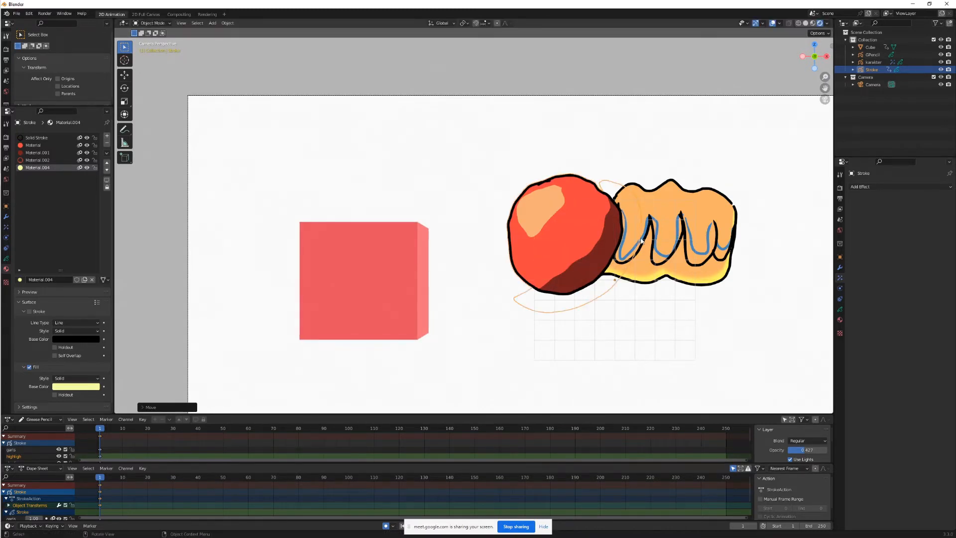
key(g)
key(x)
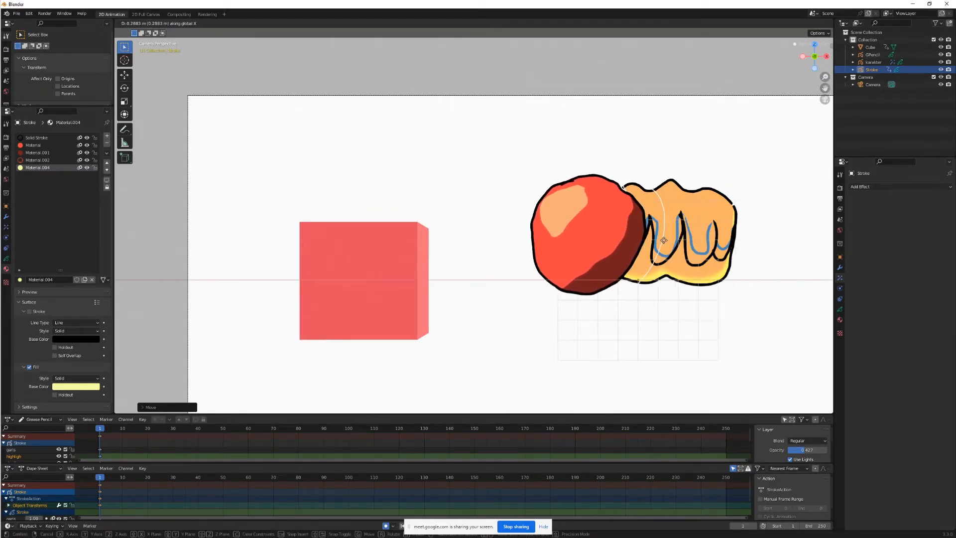
right_click(666, 235)
- Select the karakter fist, view the scene from an angle, and undo the ball's moves with Stroke selected
click(693, 198)
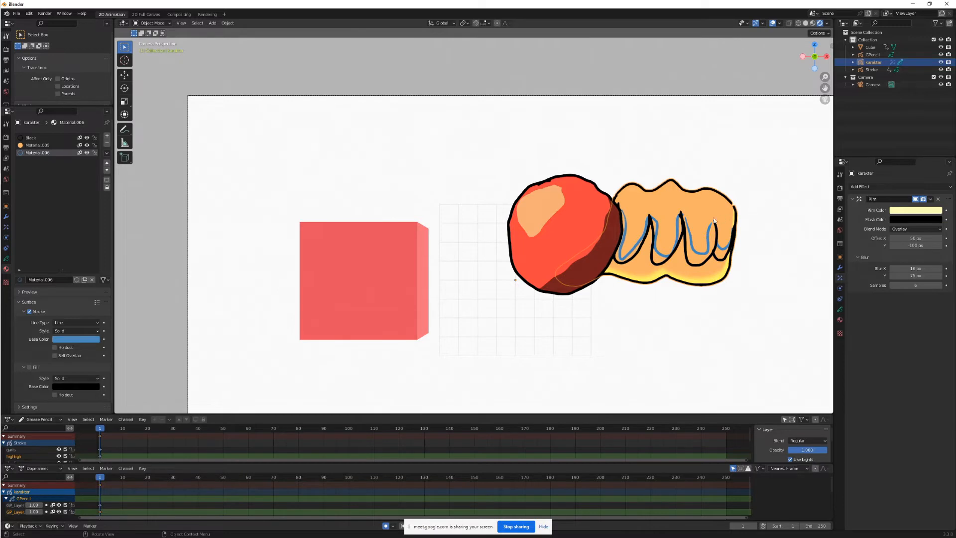
click(152, 23)
middle_drag(558, 237, 507, 194)
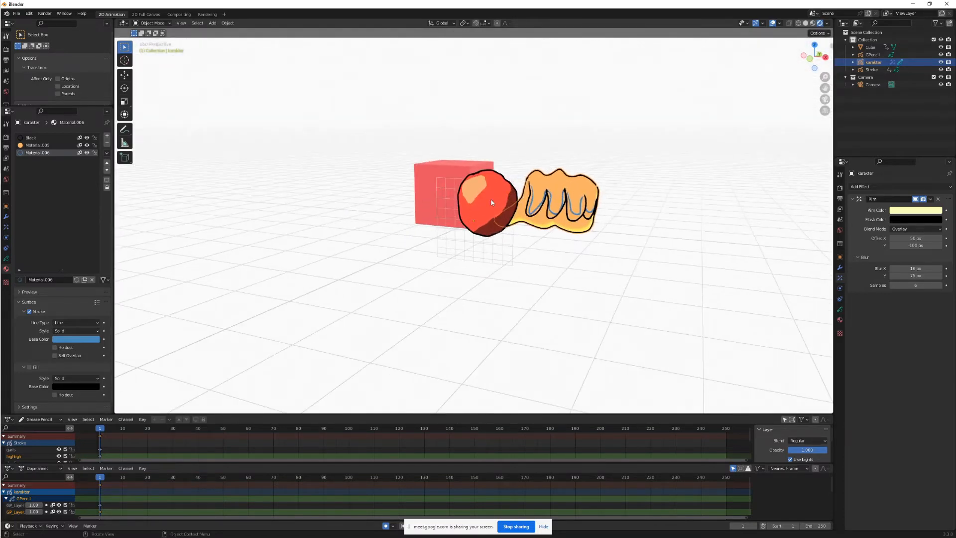
click(526, 224)
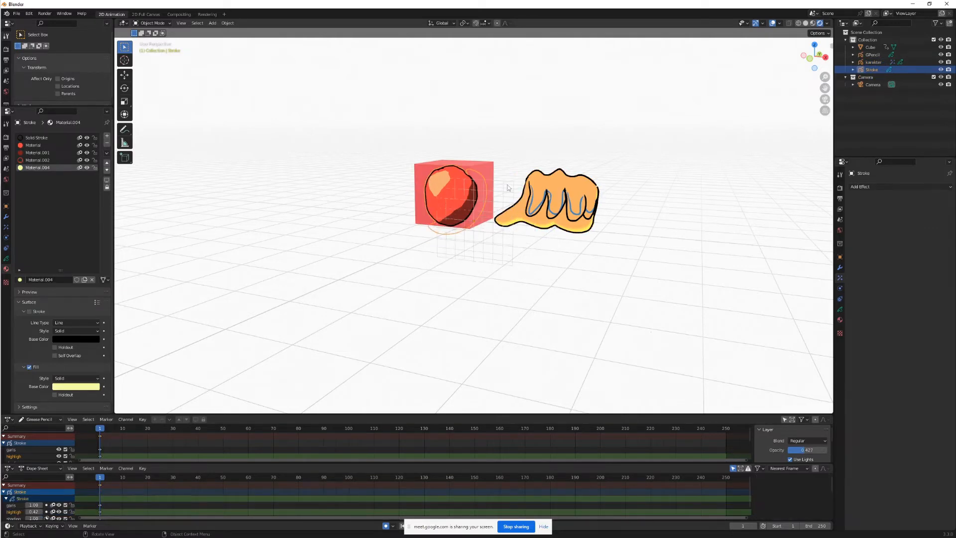
- Hide the karakter, GPencil and Cube objects in the viewport, and show all three again
click(940, 62)
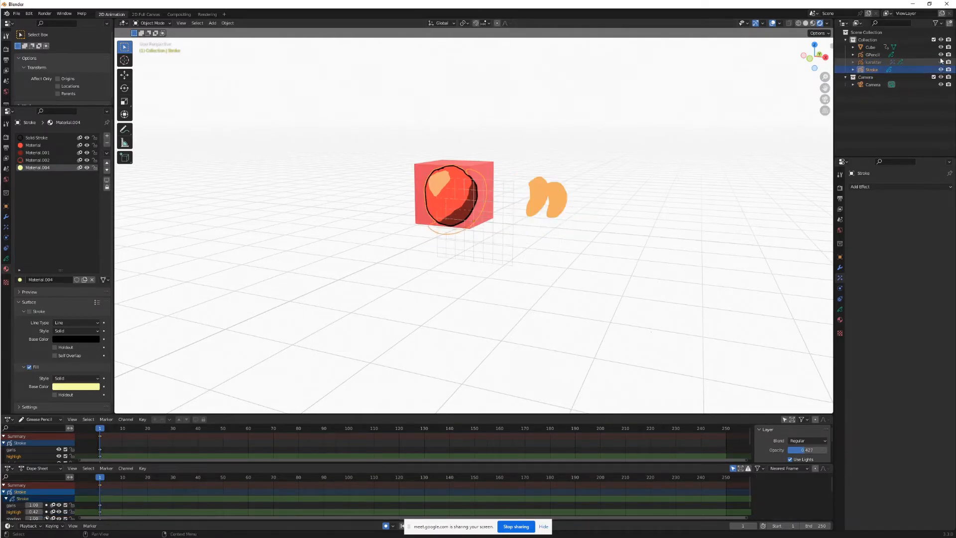
click(940, 54)
click(940, 47)
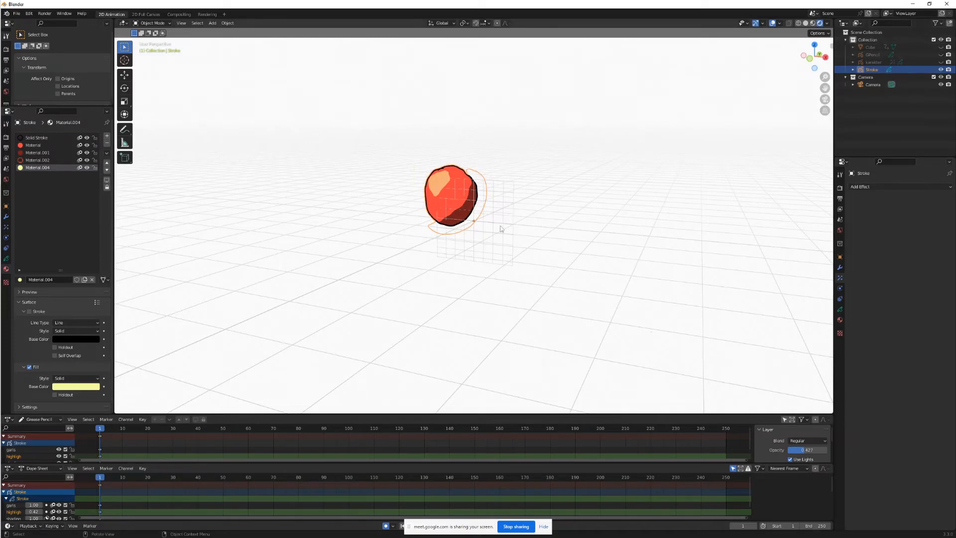
click(941, 62)
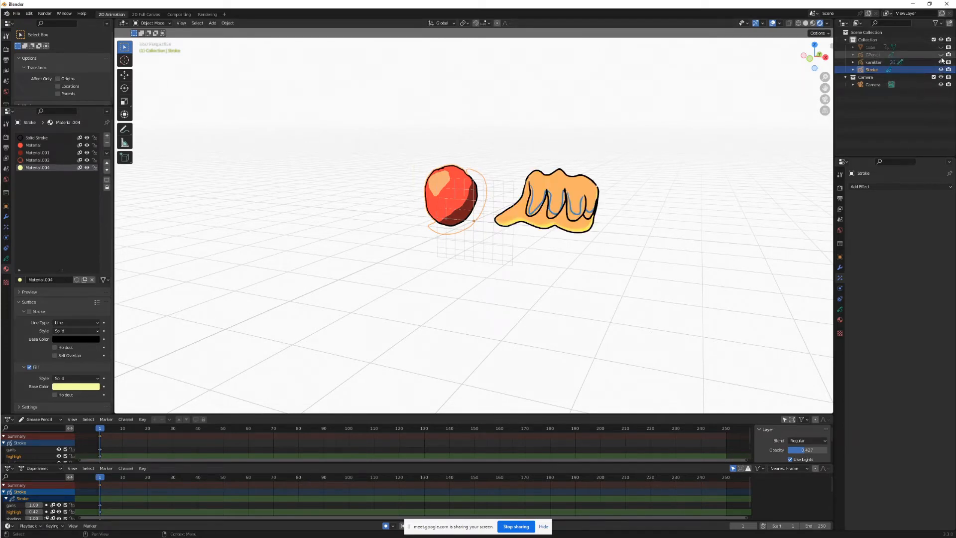
click(941, 55)
click(940, 46)
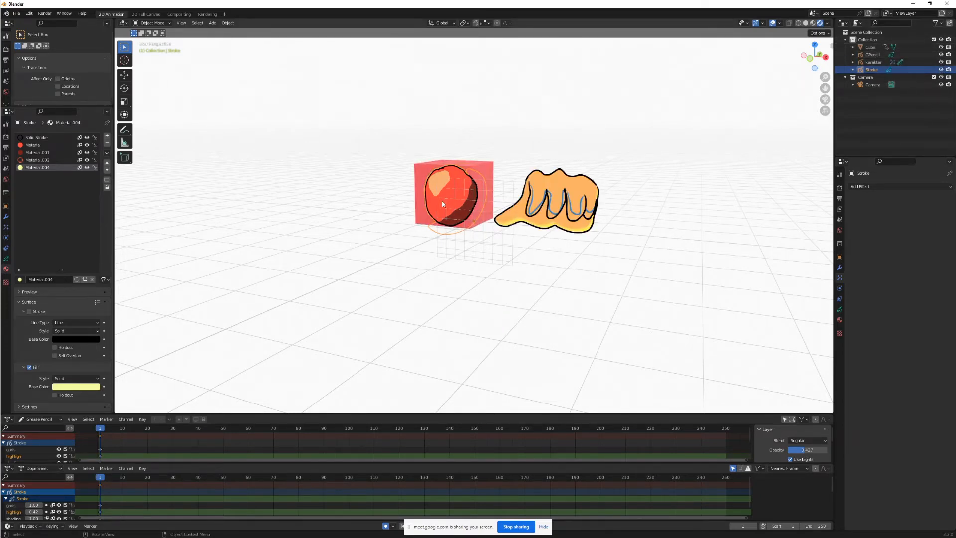
- Display the layer list of the karakter object and compare it with the Stroke object's layers
click(568, 198)
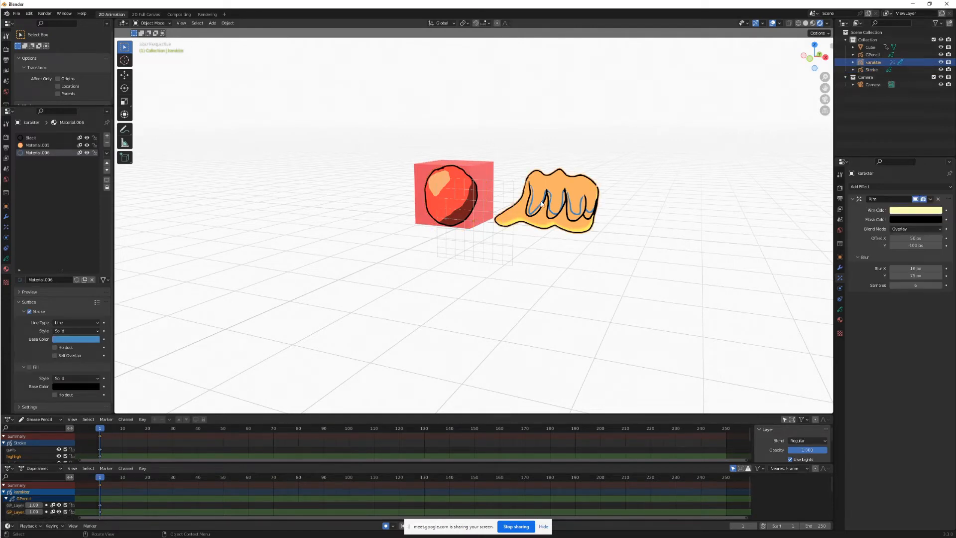
click(840, 309)
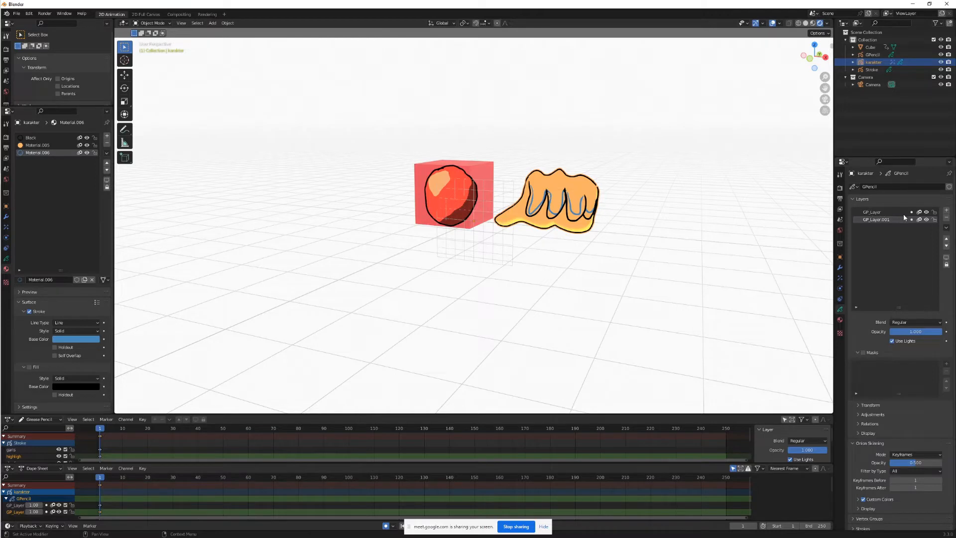
click(445, 172)
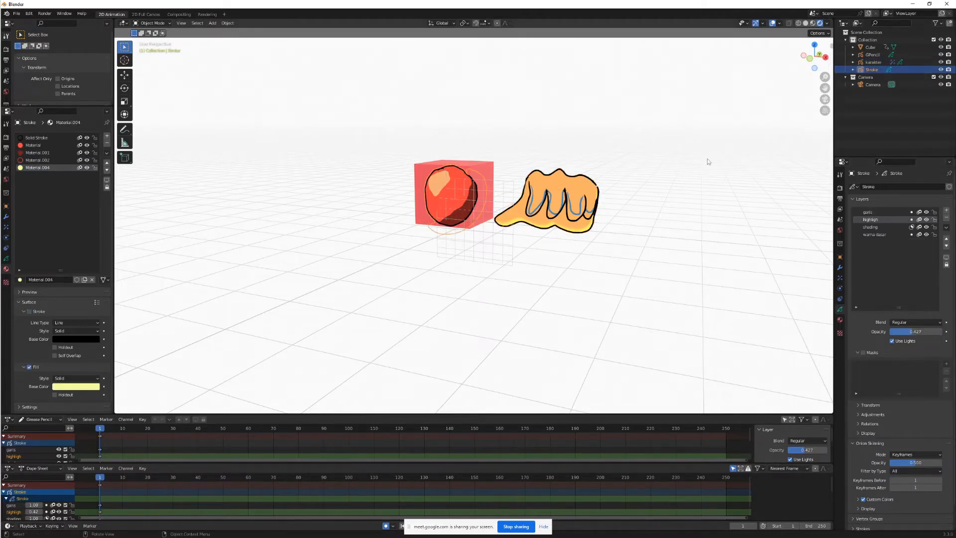
click(151, 23)
middle_drag(599, 254, 589, 245)
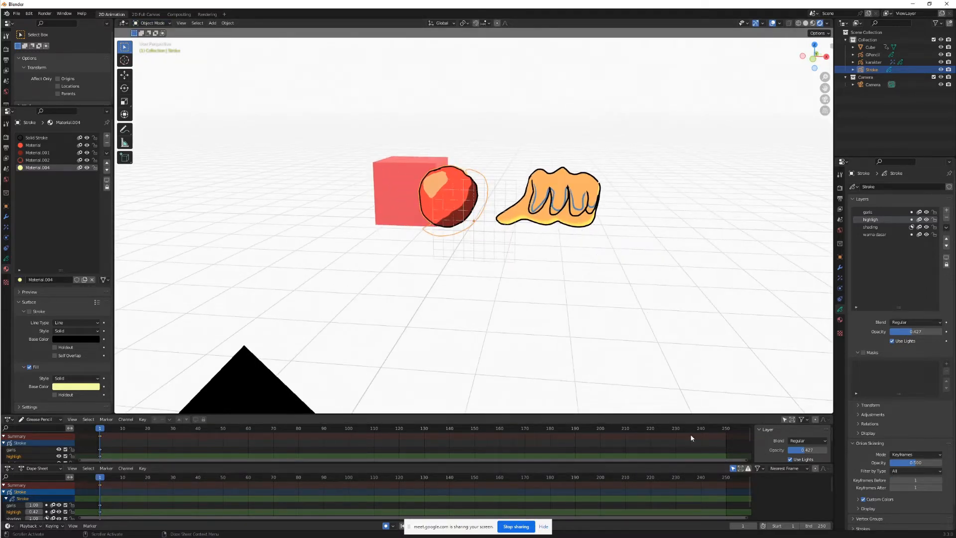
- In camera view, hide the karakter, GPencil and Cube objects and select the Stroke ball
key(KP_0)
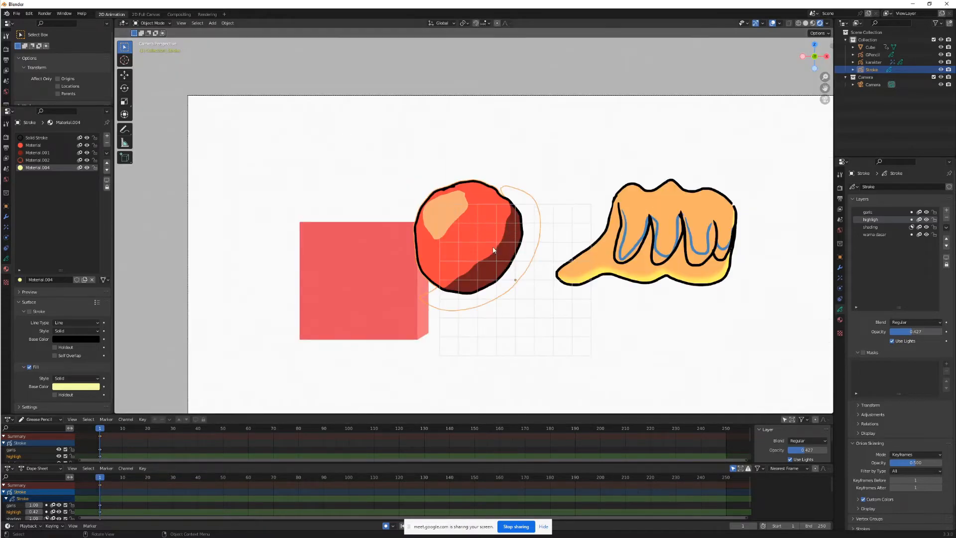
click(698, 201)
click(941, 62)
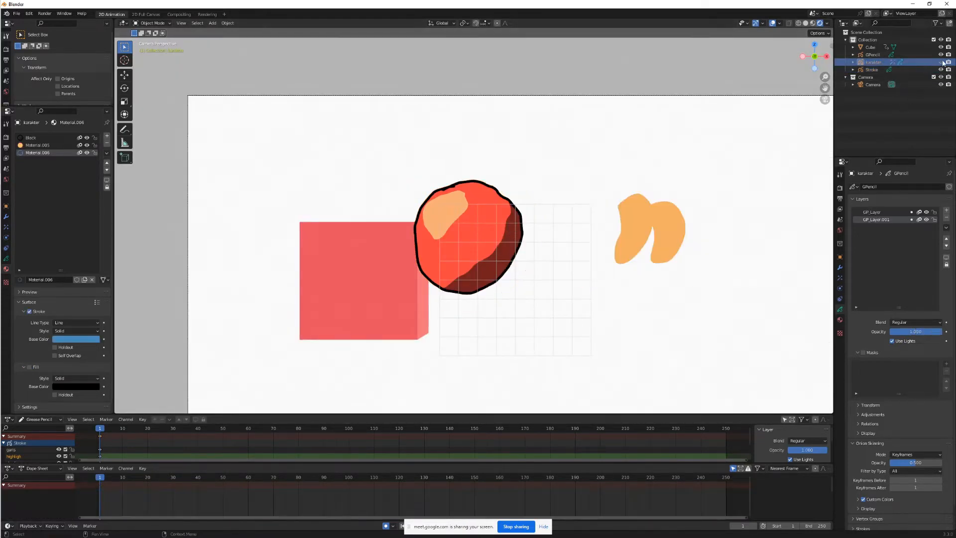
click(940, 54)
click(940, 47)
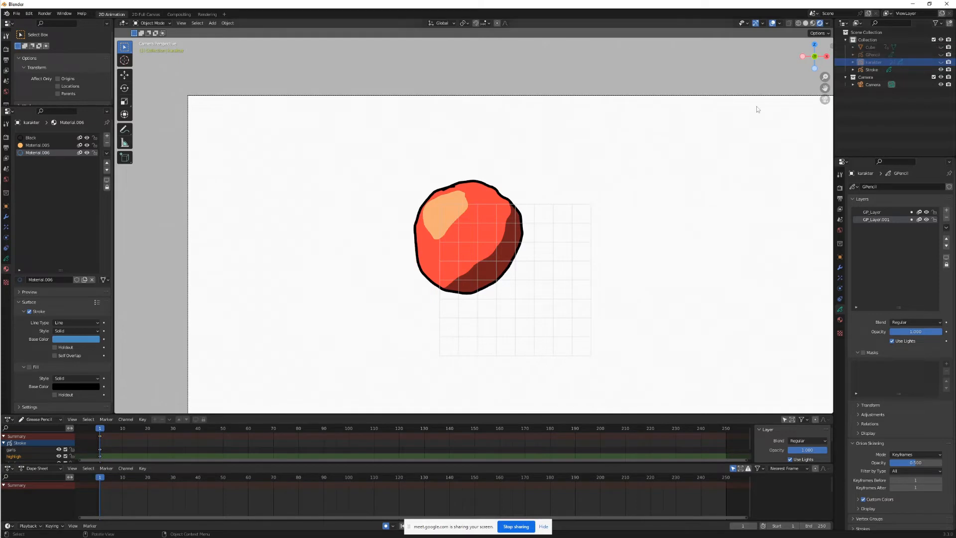
click(443, 195)
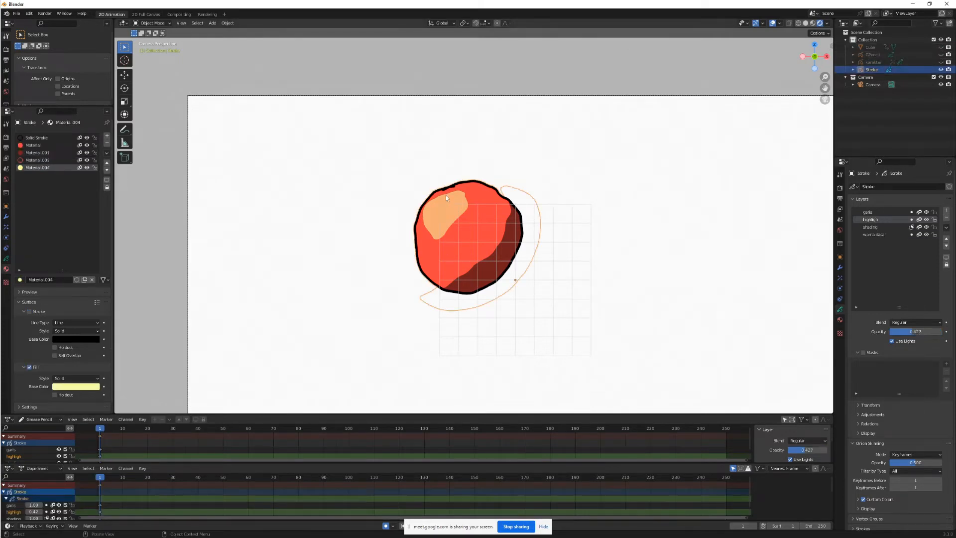
- Go through the ball's garis, highligh, shading and warna dasar layers to review their order and settings
click(879, 214)
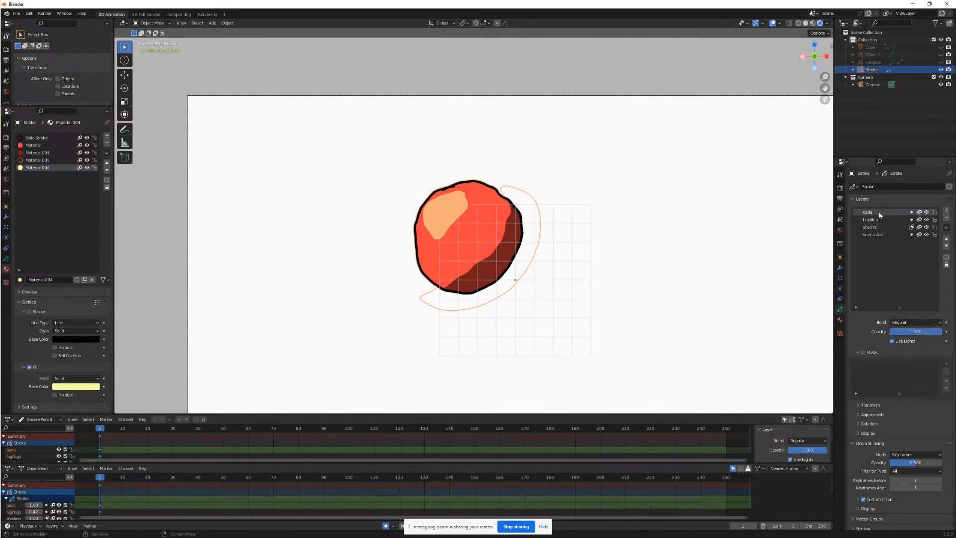
click(878, 220)
click(879, 228)
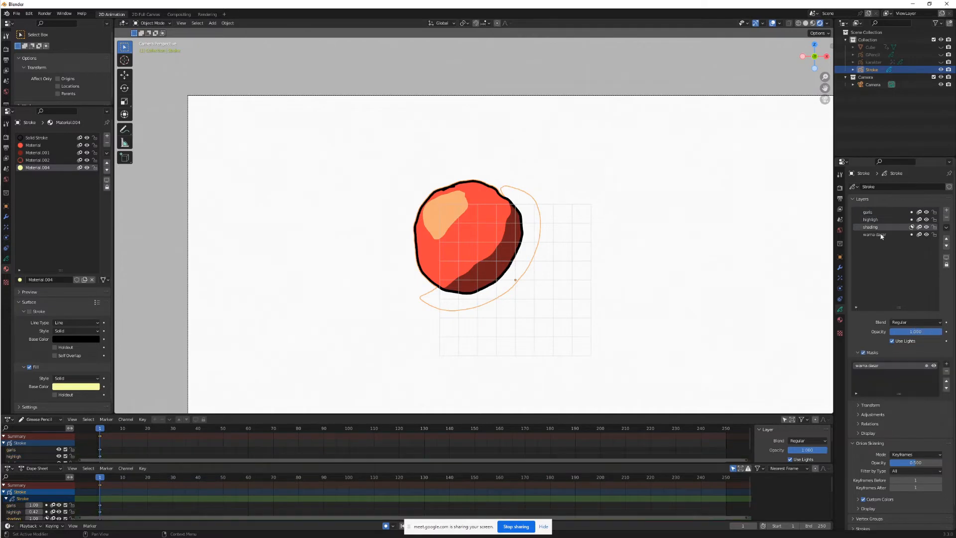
click(880, 235)
click(884, 212)
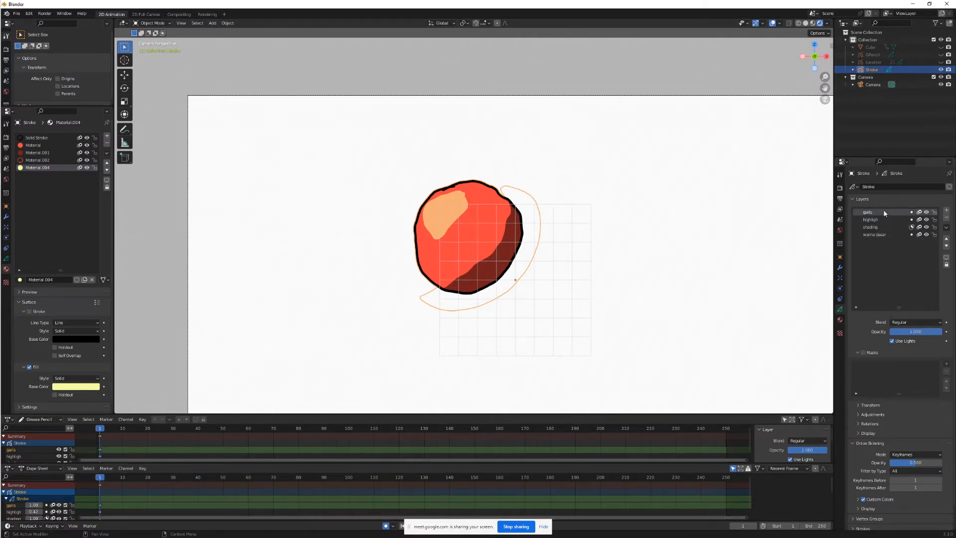
click(890, 219)
- Move the ball's shading layer below warna dasar, and return it above that layer
click(886, 227)
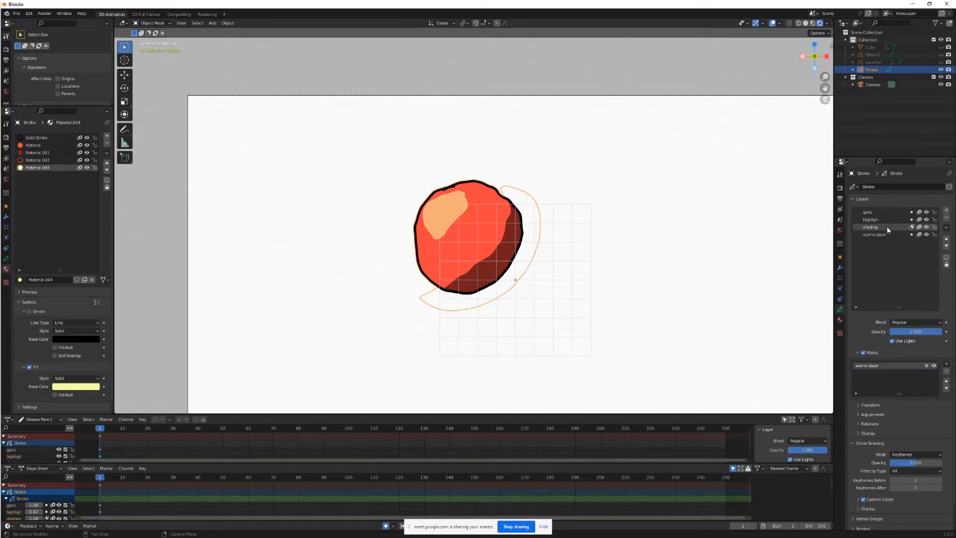
click(945, 245)
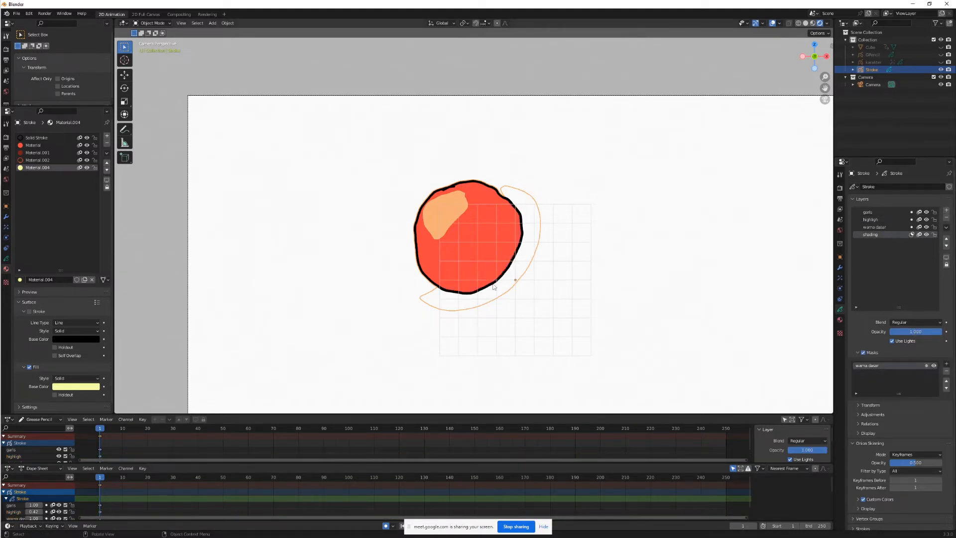
click(946, 241)
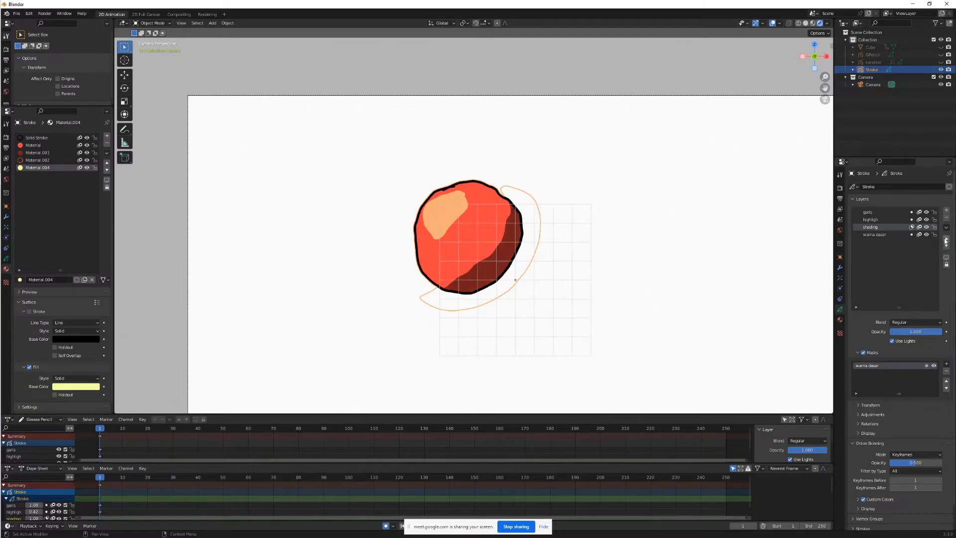
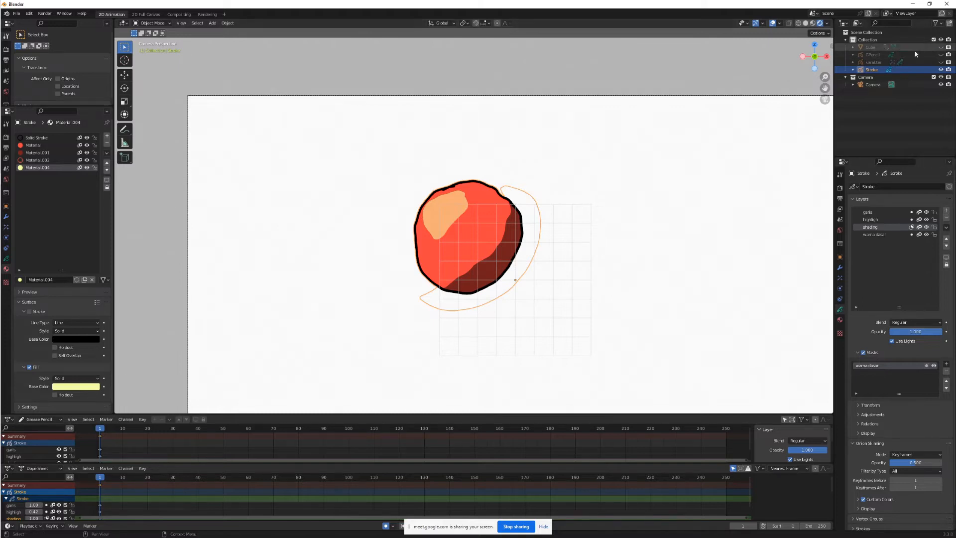
- Show the karakter object again and try moving the fist over the ball
click(940, 62)
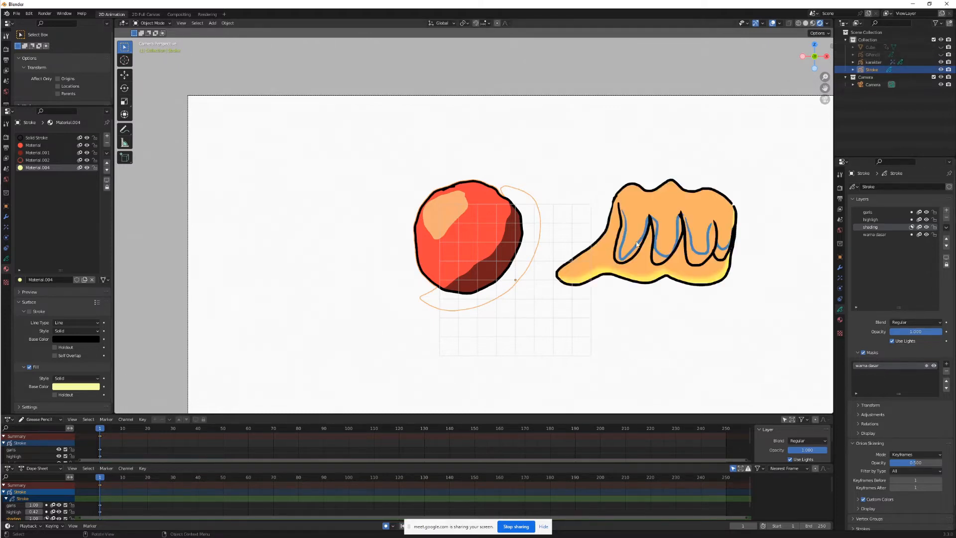
click(655, 232)
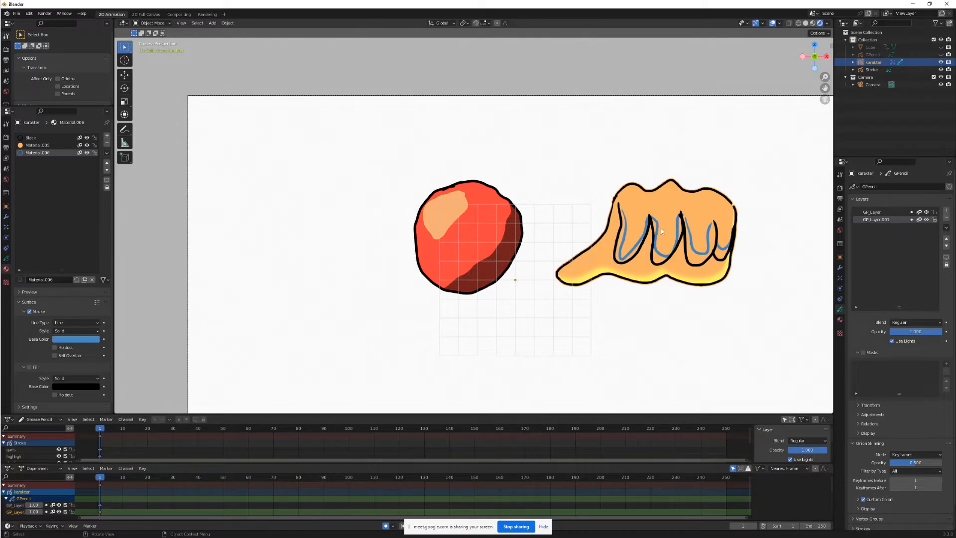
key(g)
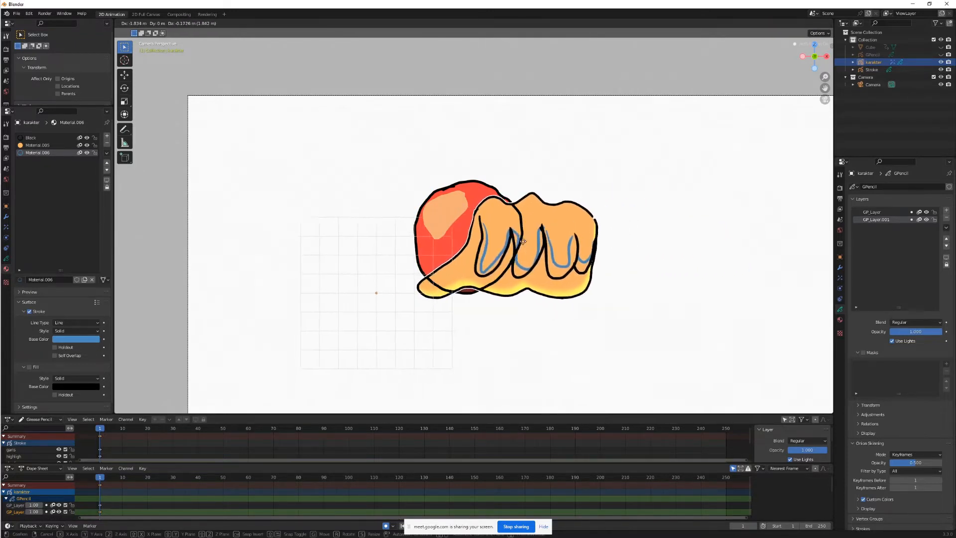
key(Escape)
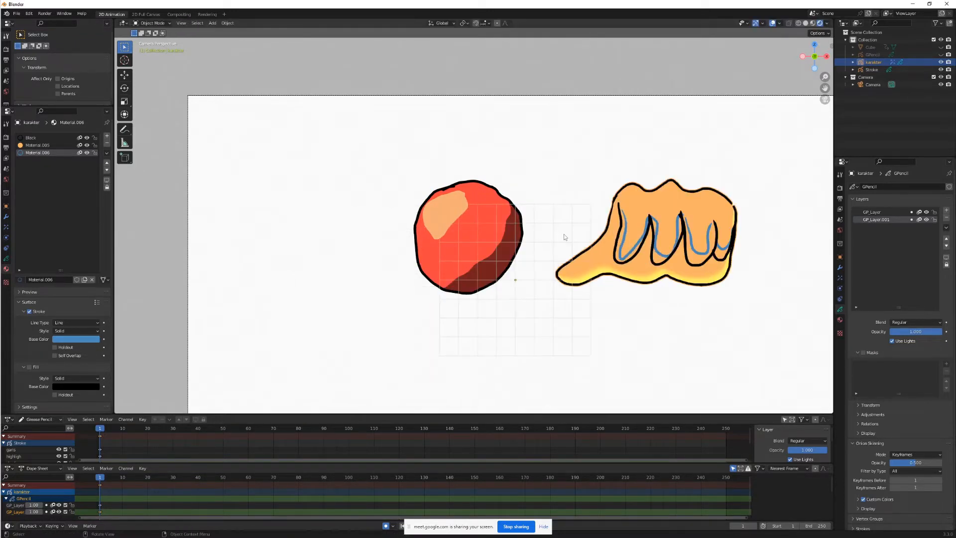
- View the drawings edge-on and try moving the fist along the Y axis
middle_drag(558, 232, 509, 199)
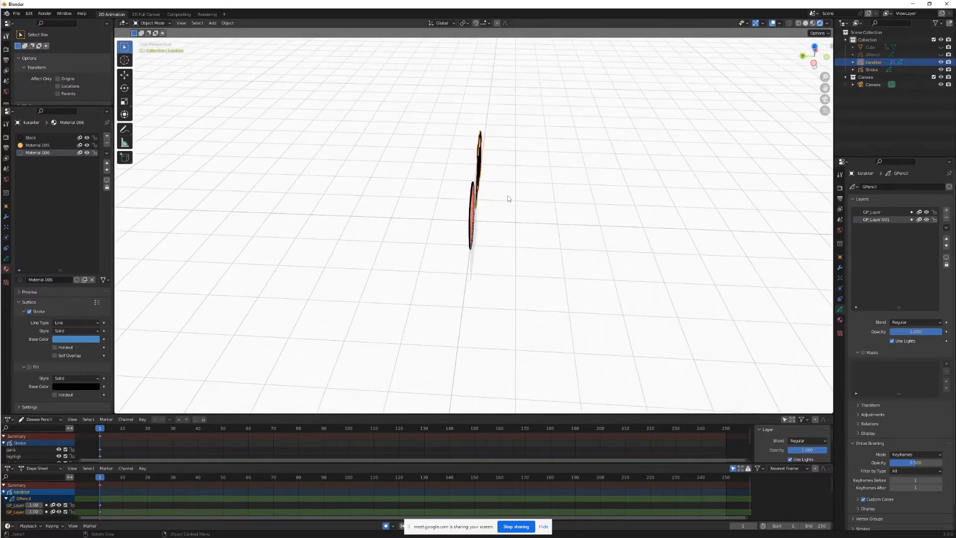
key(g)
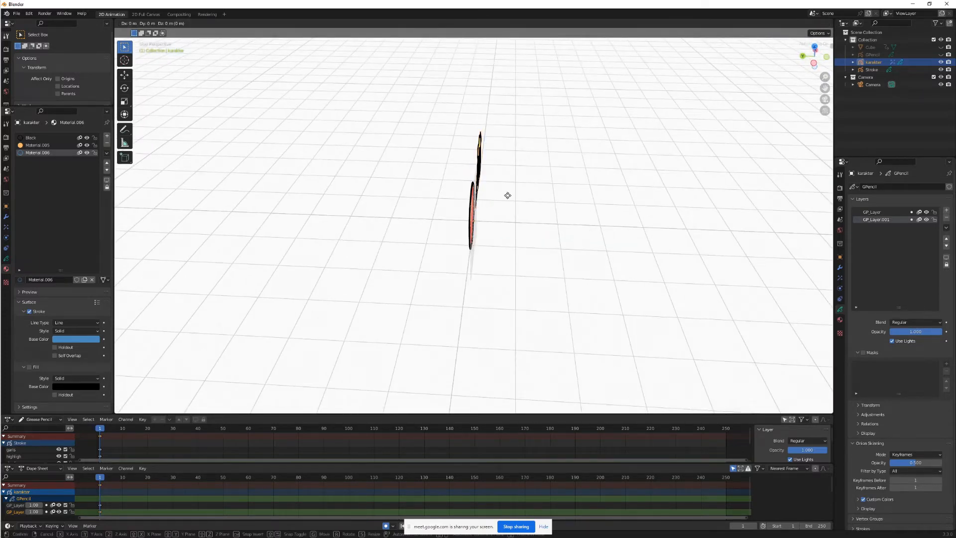
key(y)
right_click(496, 221)
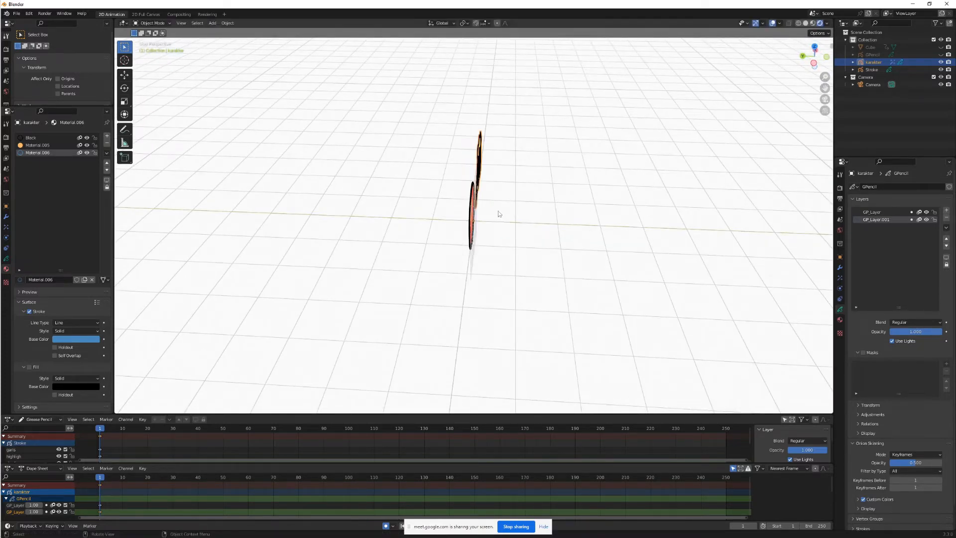
- Move the fist about -1.57 m along the X axis and check its overlap with the ball in camera view
key(g)
key(x)
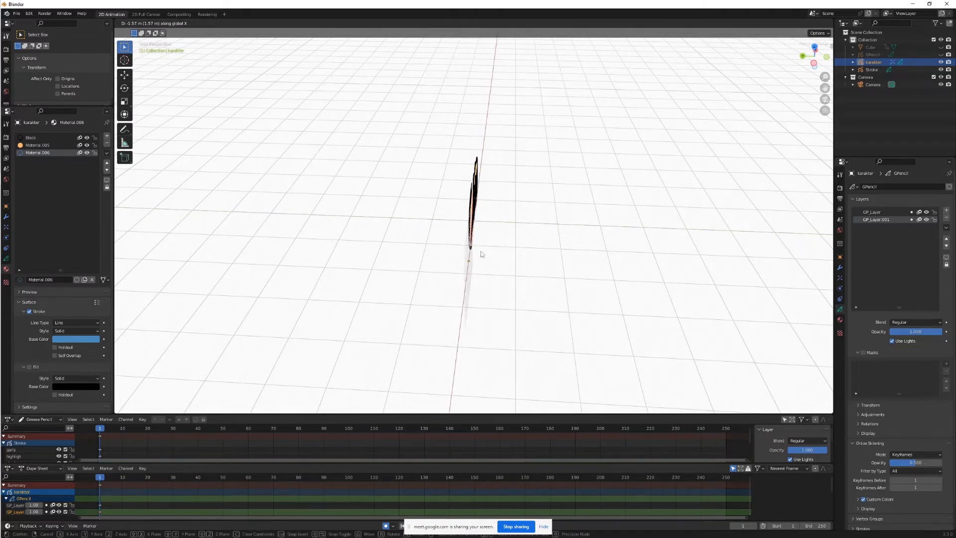
click(481, 254)
key(KP_0)
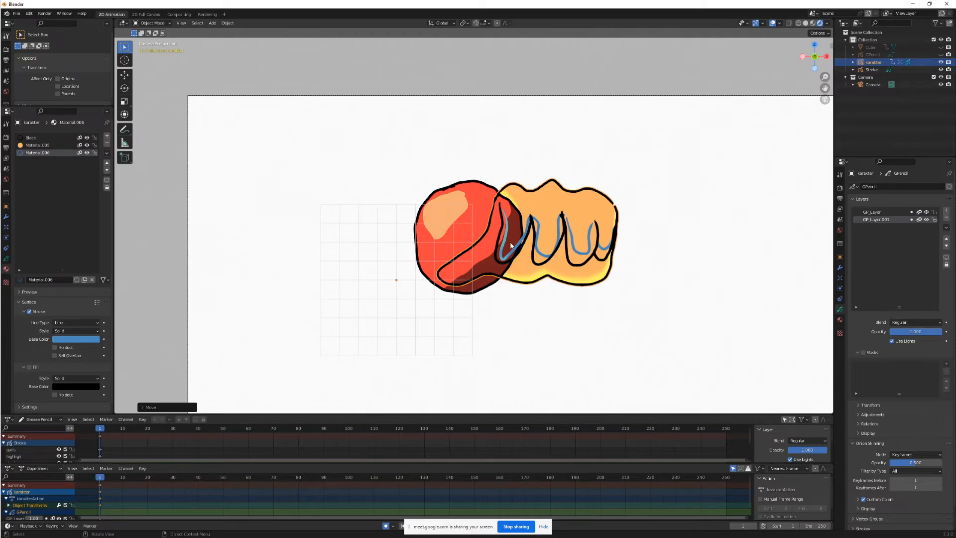
- Move the fist along the Y axis so that it sits behind the ball in camera view
middle_drag(503, 253, 552, 273)
key(g)
key(y)
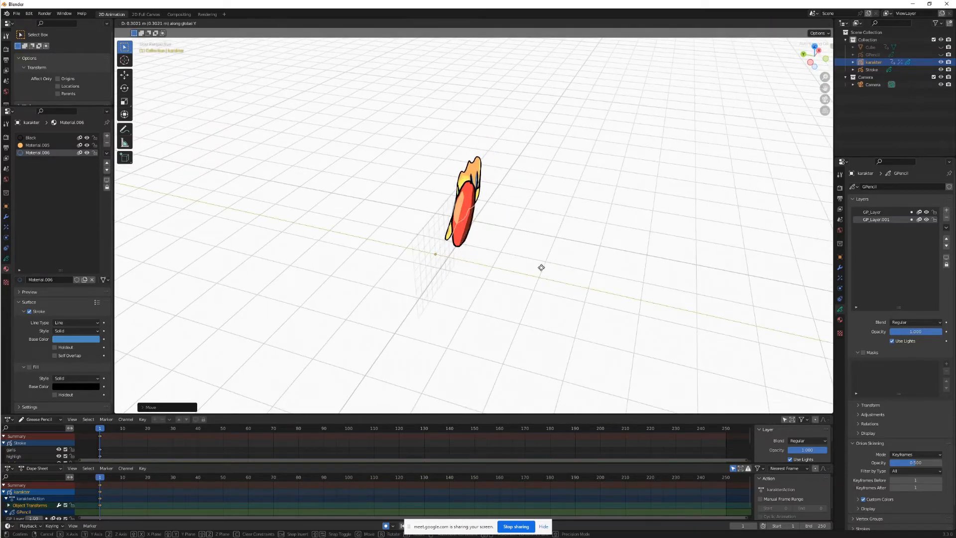
right_click(541, 268)
key(g)
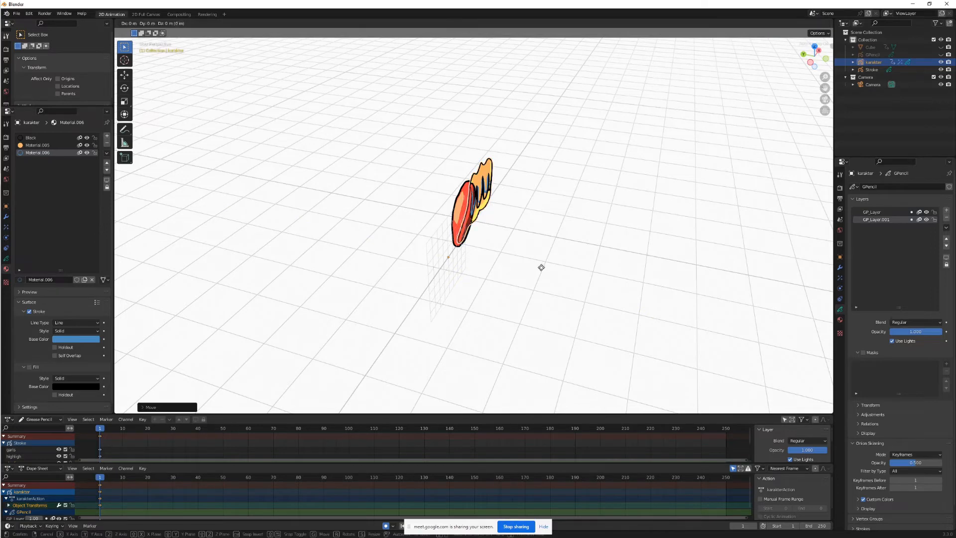
key(y)
click(529, 265)
click(825, 99)
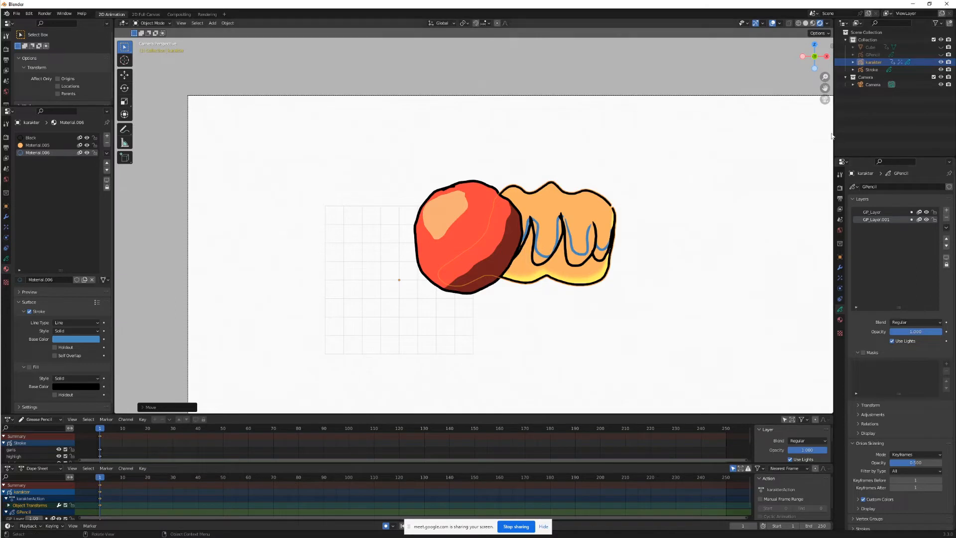
- Compare the layers of the Stroke and karakter objects, and examine how far apart the two drawings sit in depth
click(941, 62)
click(480, 277)
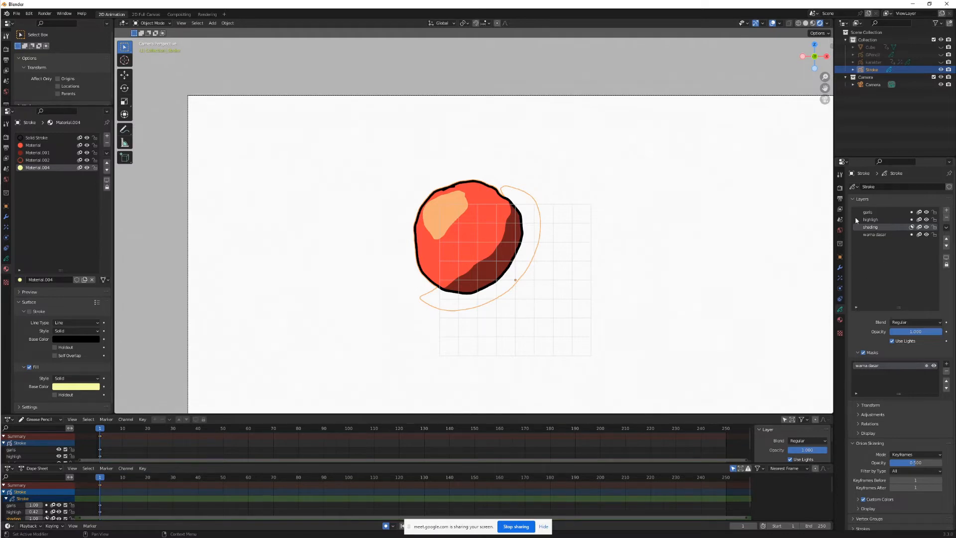
click(886, 219)
click(897, 234)
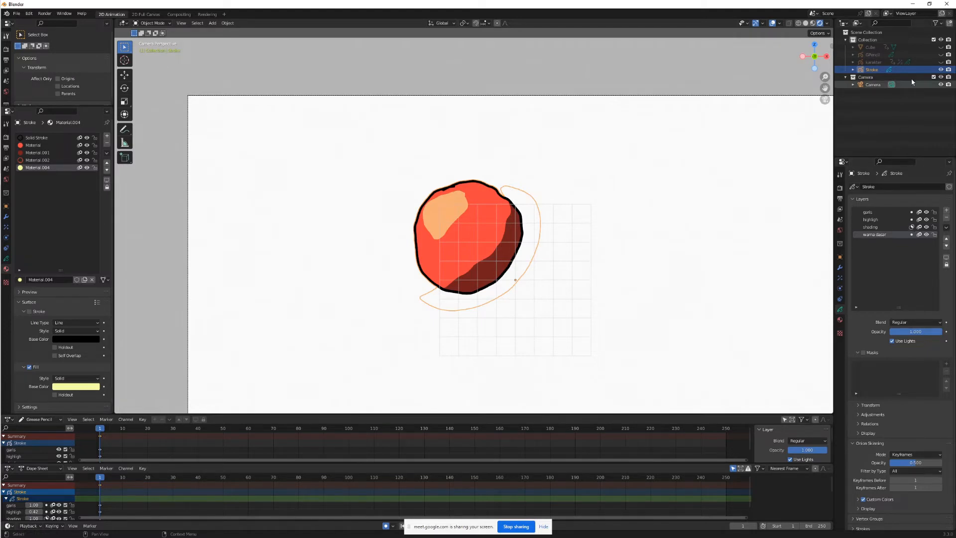
click(941, 62)
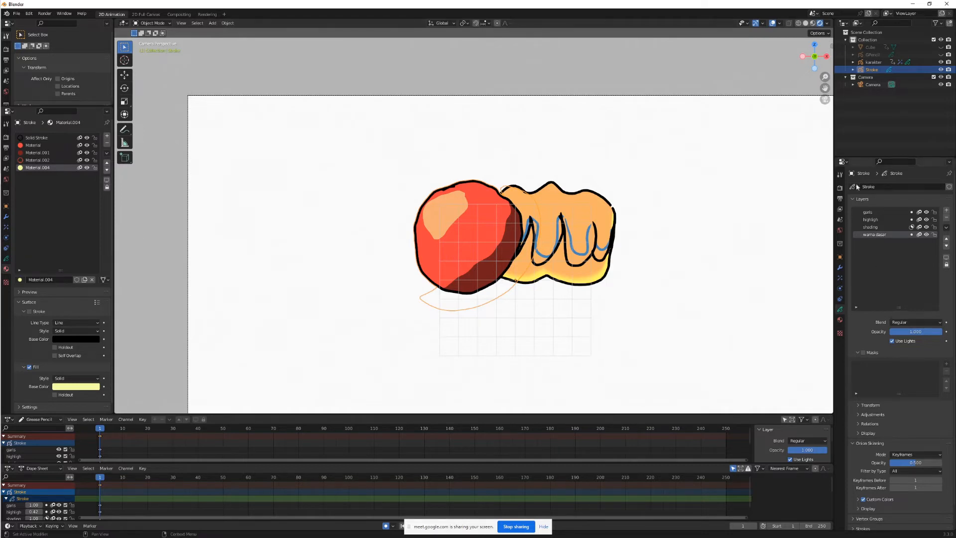
click(873, 63)
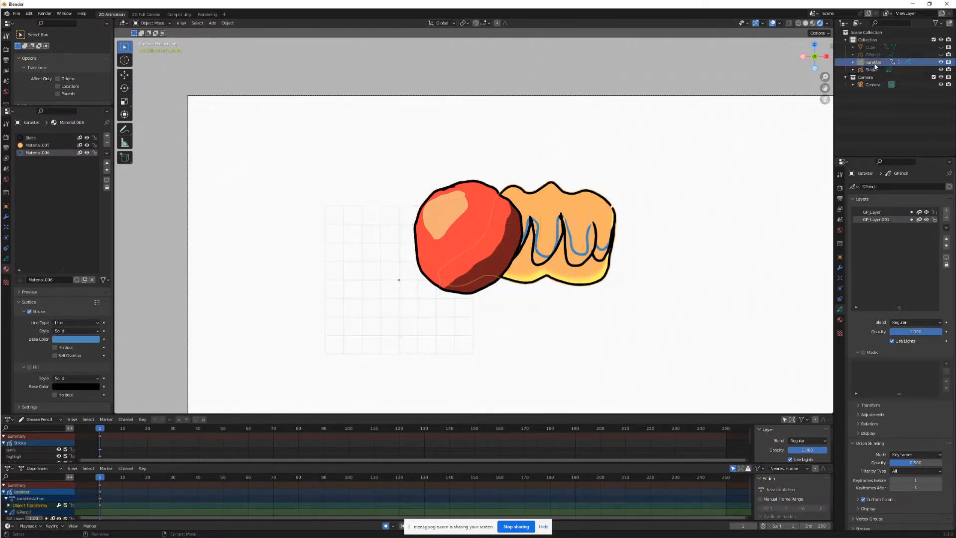
click(871, 70)
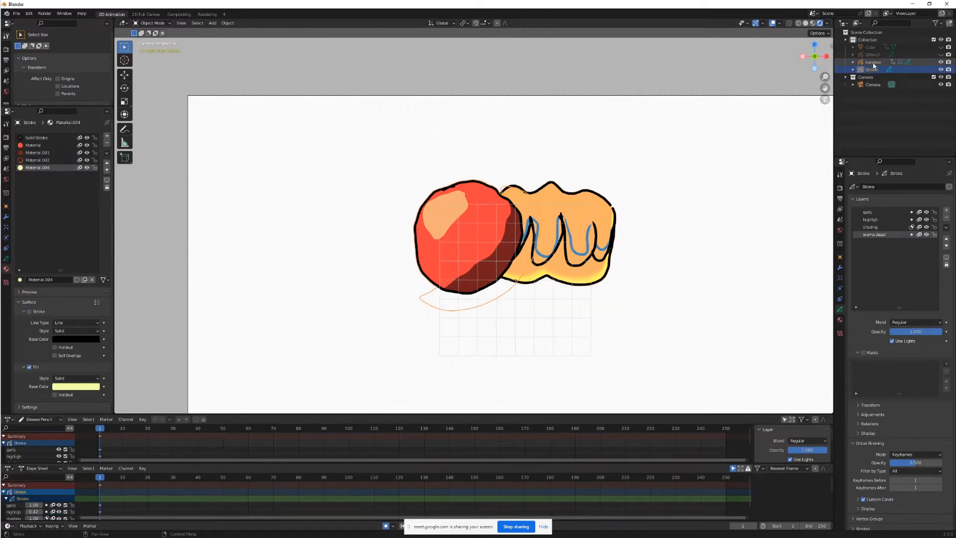
click(873, 63)
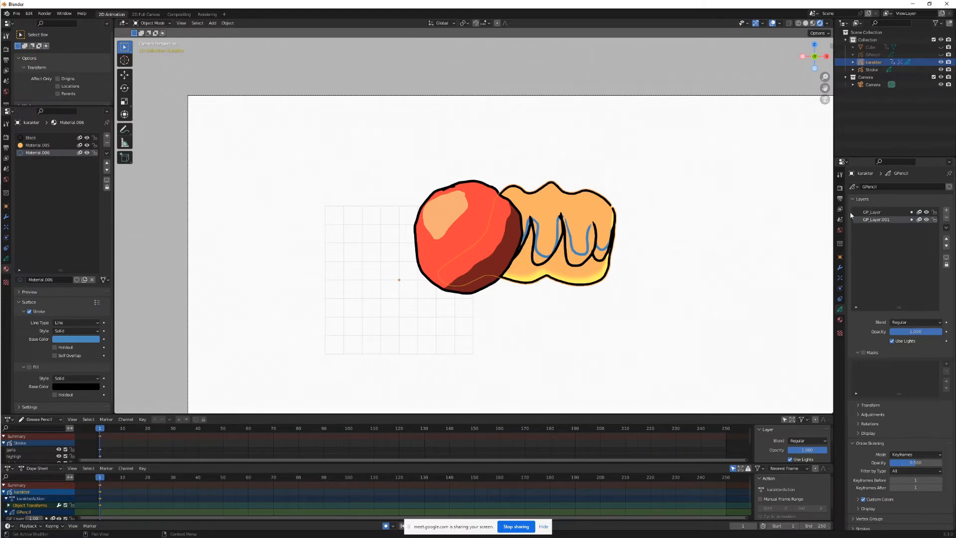
click(874, 72)
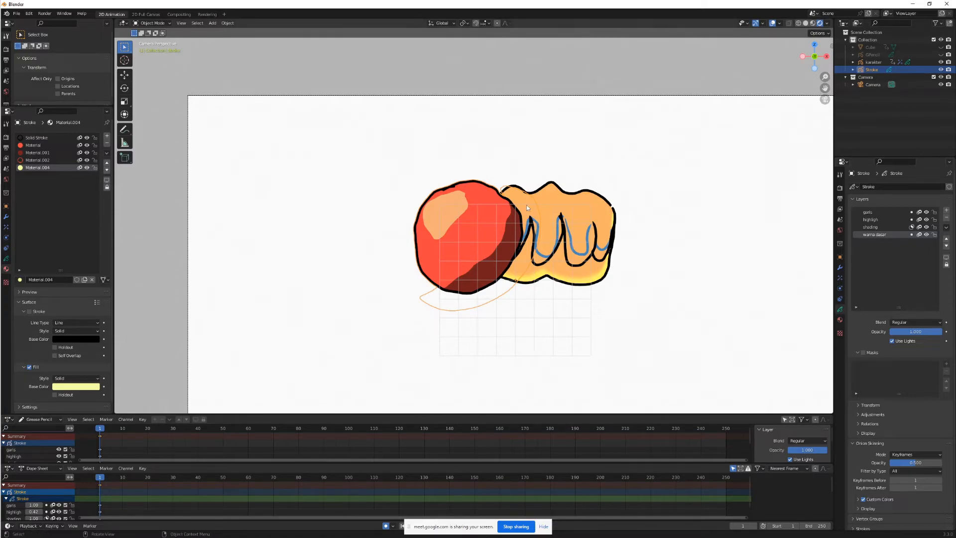
mouse_move(522, 221)
middle_down()
mouse_move(614, 277)
mouse_move(599, 270)
middle_up()
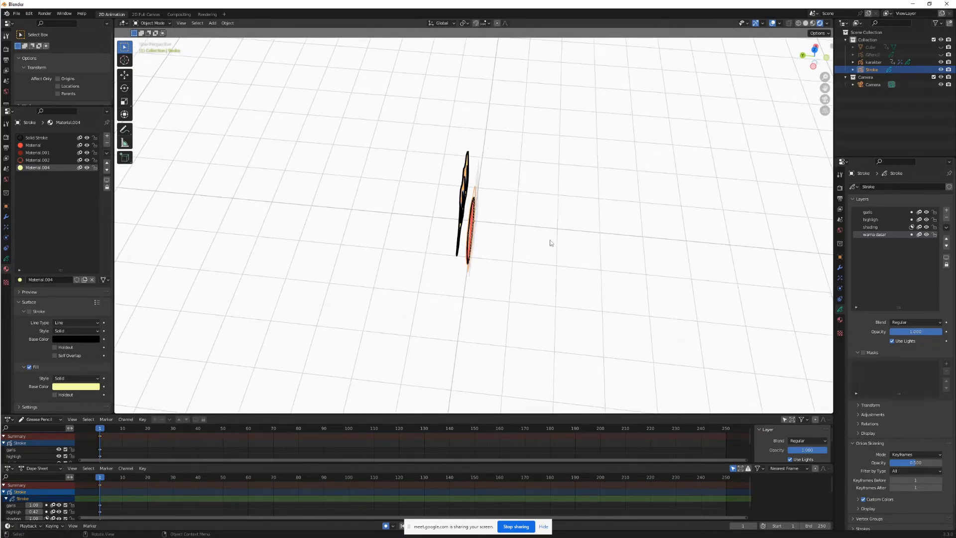
click(825, 99)
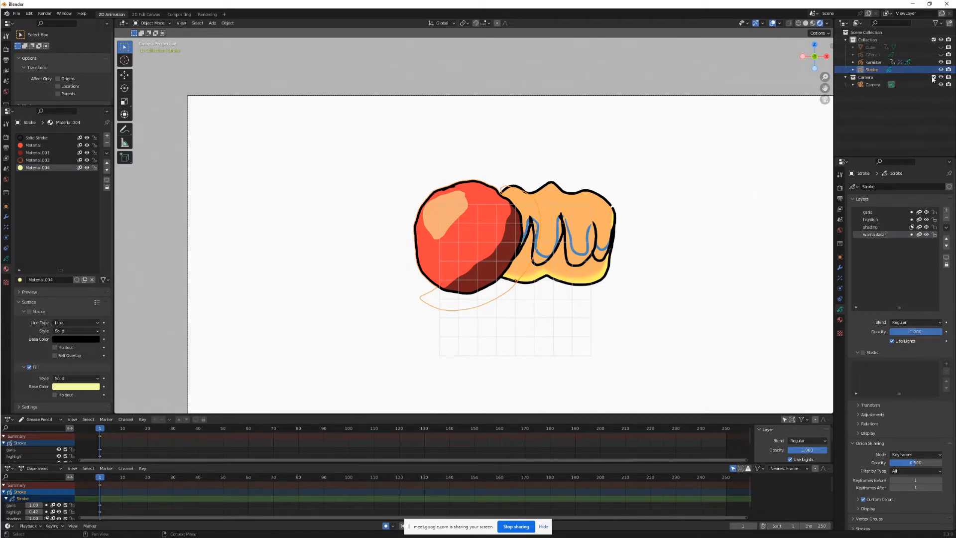
- Rename the ball's Stroke object to aaaaa
double_click(870, 70)
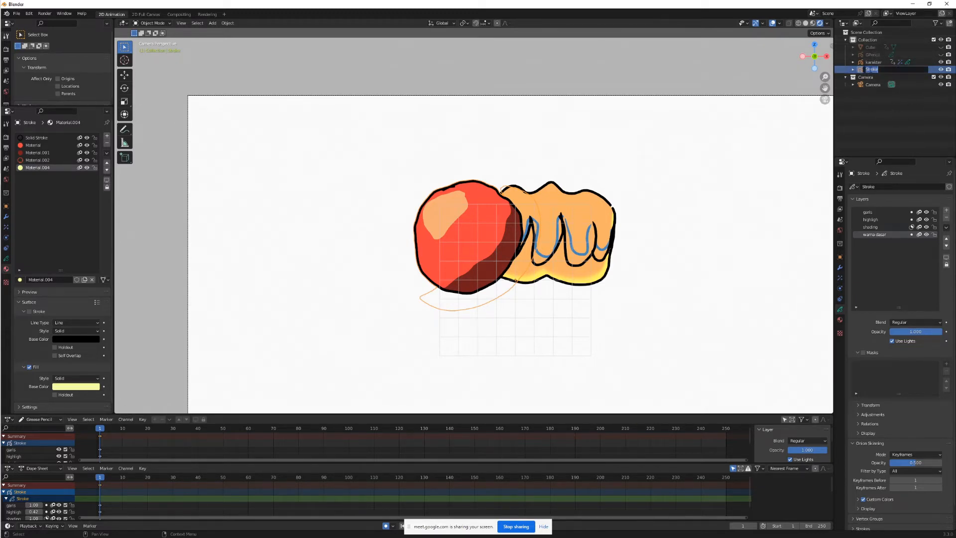
text(aaaaa)
key(Return)
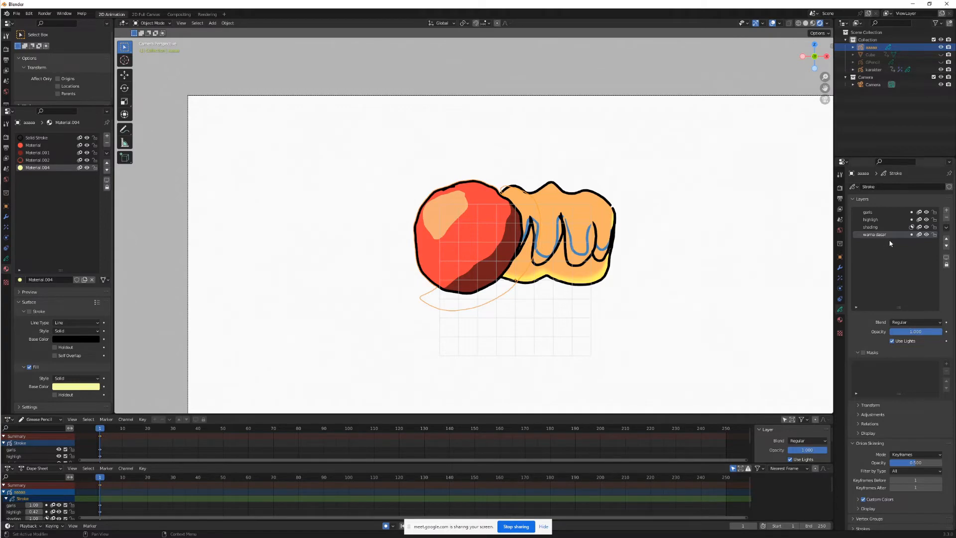
- Try moving the ball and the fist apart as separate objects in camera view, and undo the moves
mouse_move(530, 172)
middle_down()
mouse_move(616, 206)
mouse_move(584, 203)
mouse_move(614, 207)
mouse_move(595, 202)
mouse_move(612, 199)
middle_up()
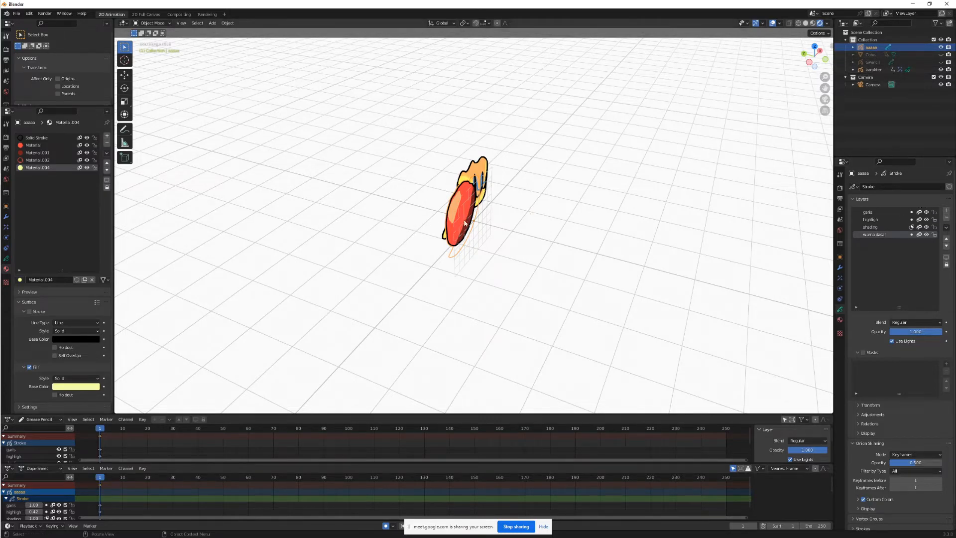
mouse_move(566, 225)
middle_down()
mouse_move(528, 215)
mouse_move(509, 195)
middle_up()
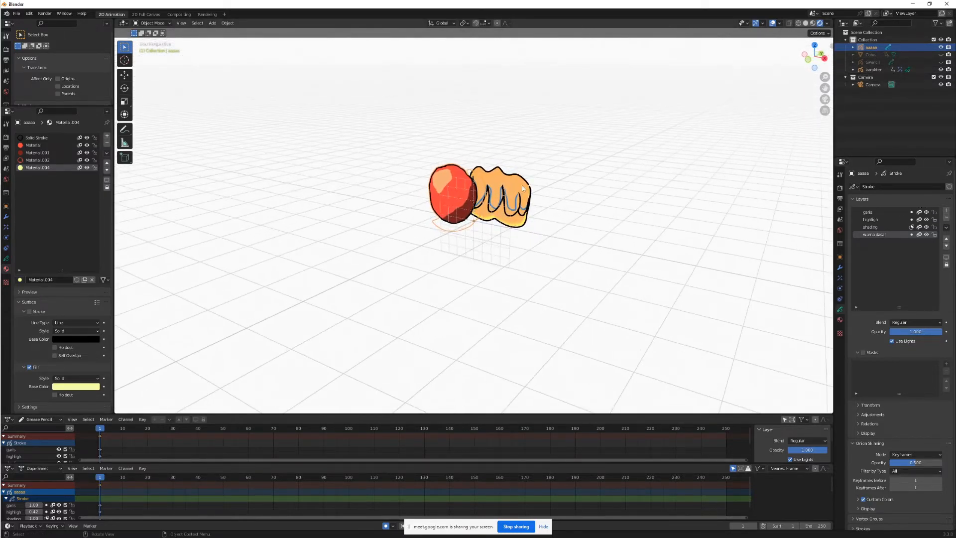
click(344, 138)
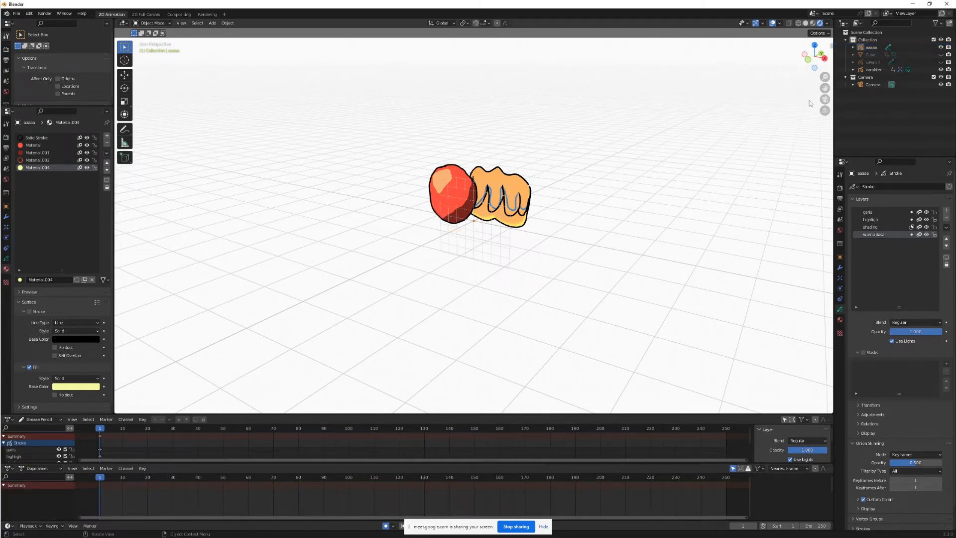
click(824, 99)
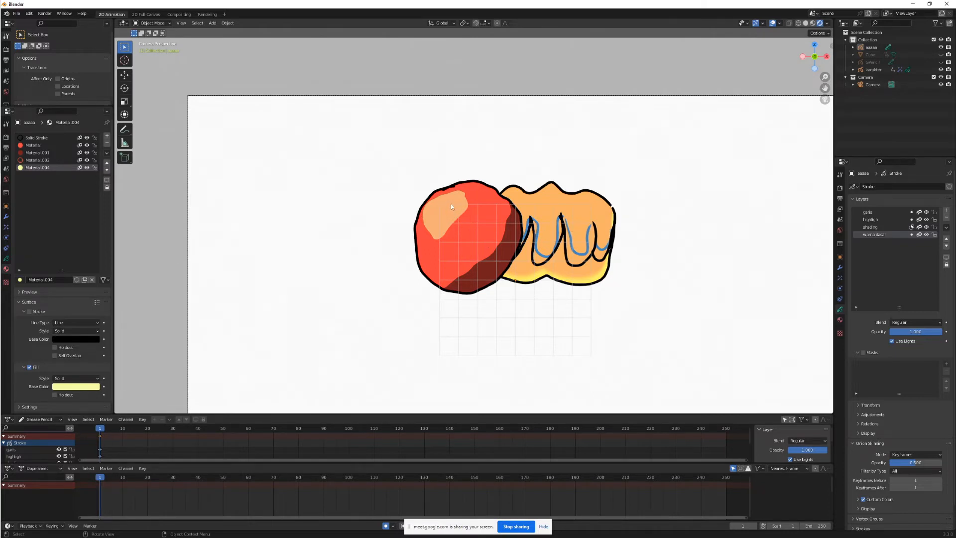
click(434, 202)
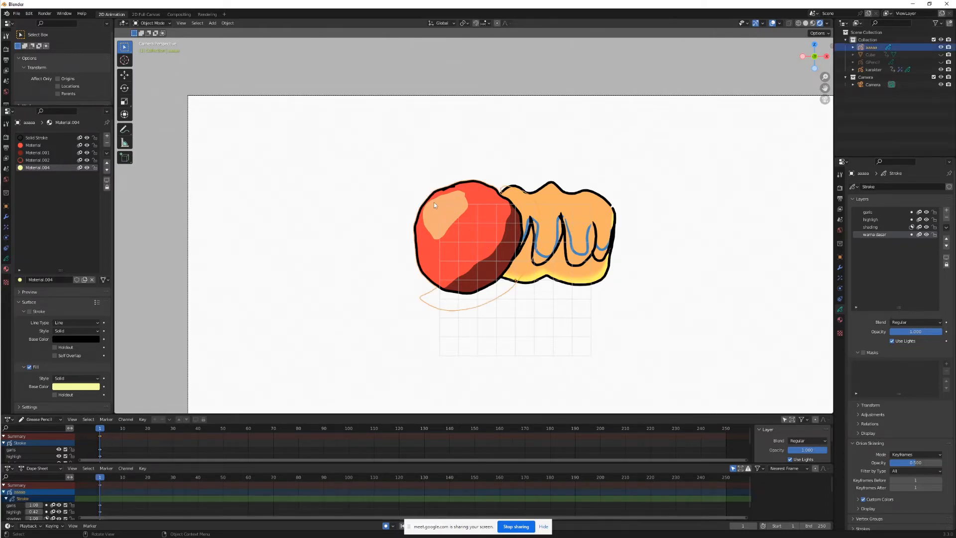
key(g)
click(165, 291)
click(549, 224)
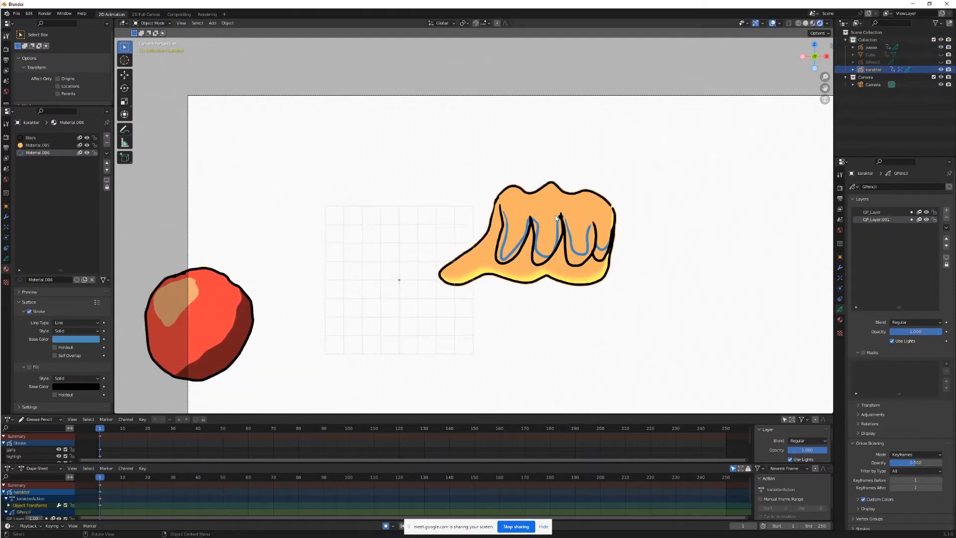
key(g)
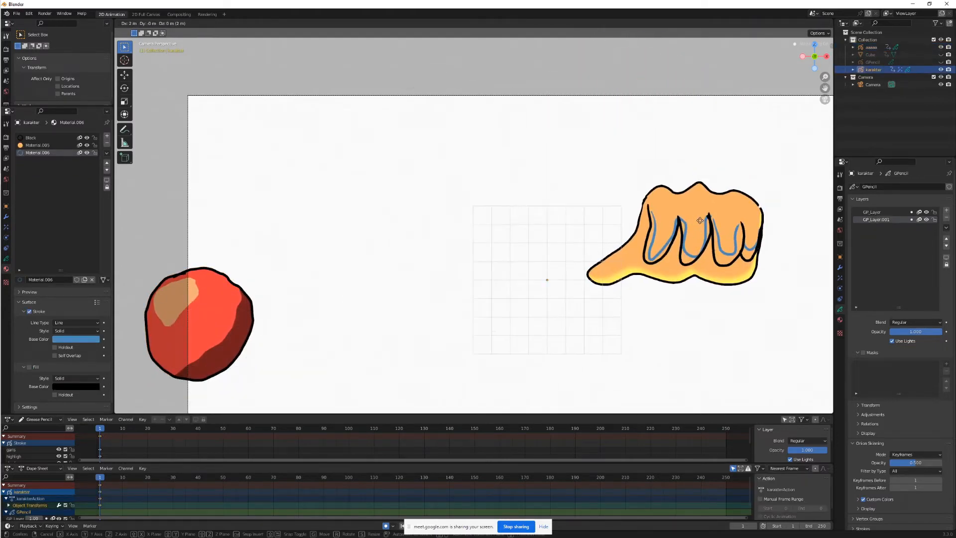
click(698, 222)
key(ctrl+z)
key(ctrl+z)
key(ctrl+z)
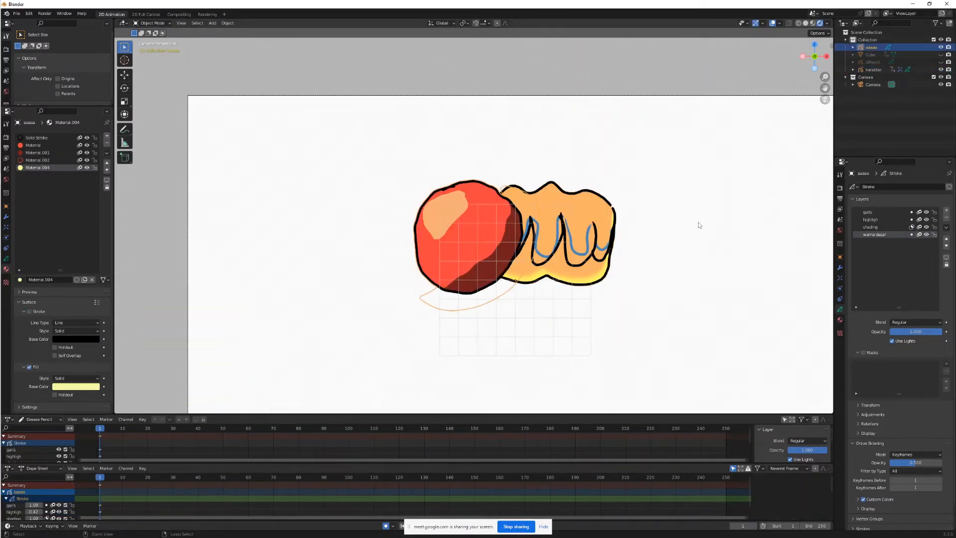
- Deselect the ball and hide both the karakter and aaaaa objects
click(359, 276)
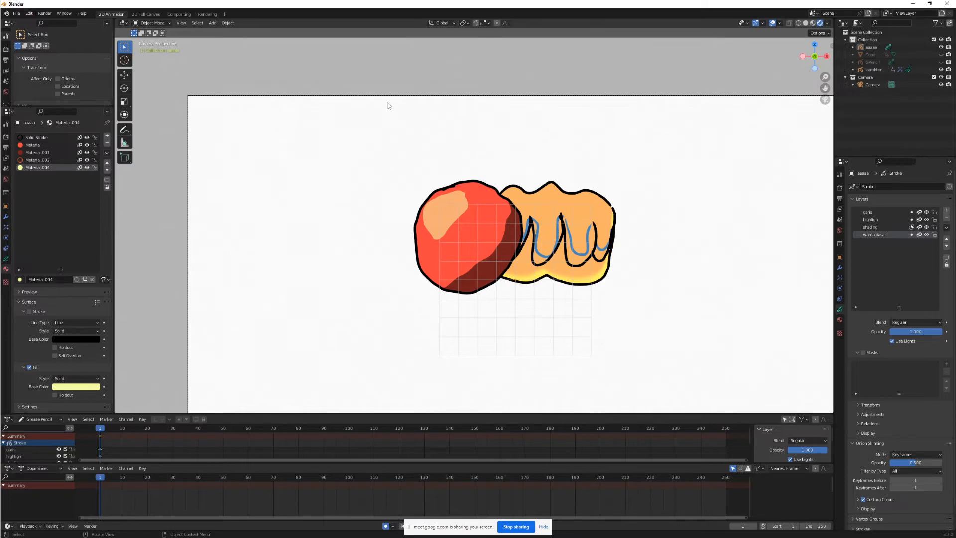
click(941, 69)
click(940, 46)
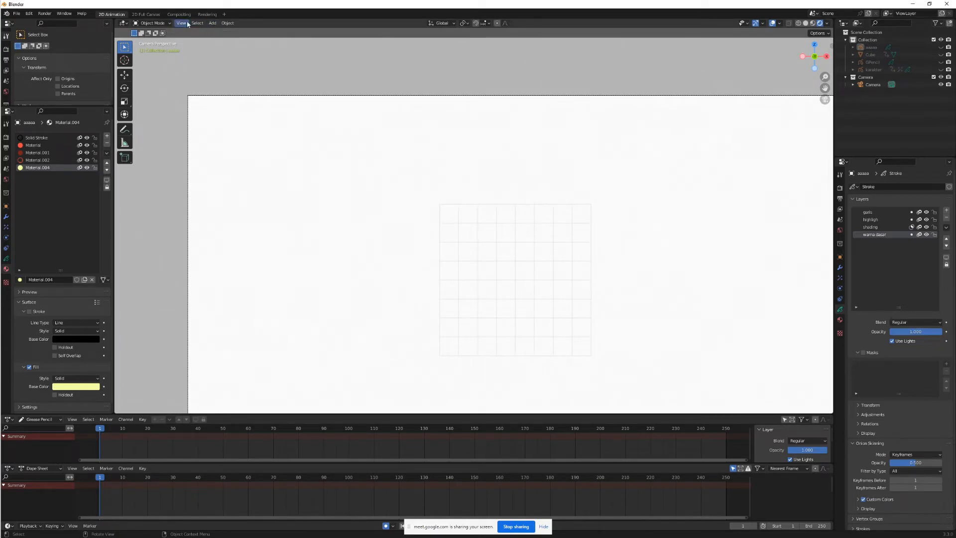
- Add a blank Grease Pencil object and name it animasi frame by frame
click(158, 23)
click(213, 23)
mouse_move(226, 77)
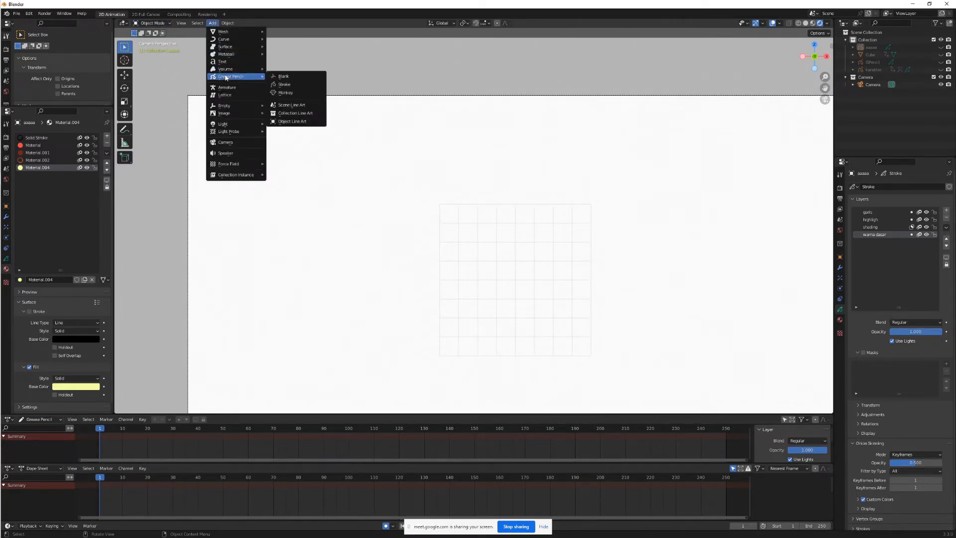
click(294, 78)
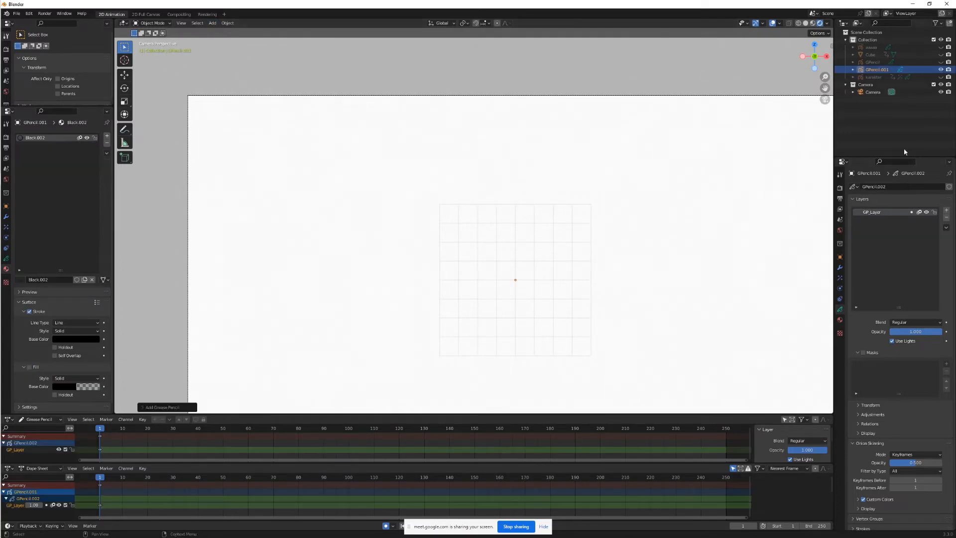
double_click(874, 69)
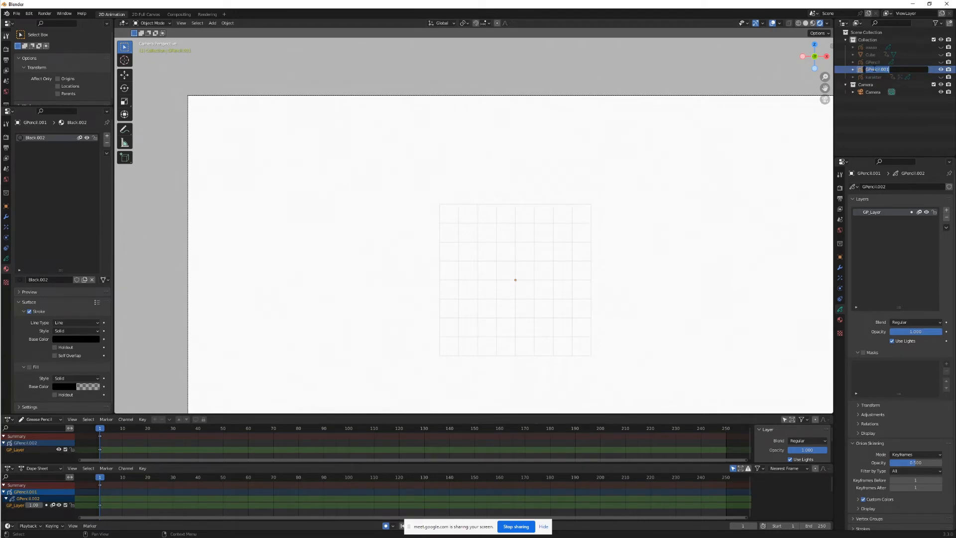
key(BackSpace)
text(animasi frame by frame)
key(Return)
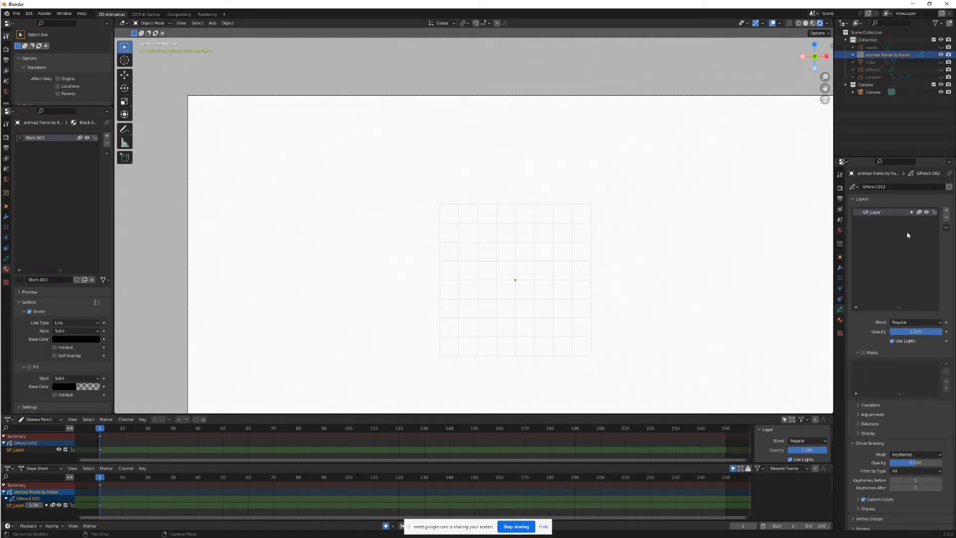
- Add a second layer above the existing one in the new object and name it line
click(946, 211)
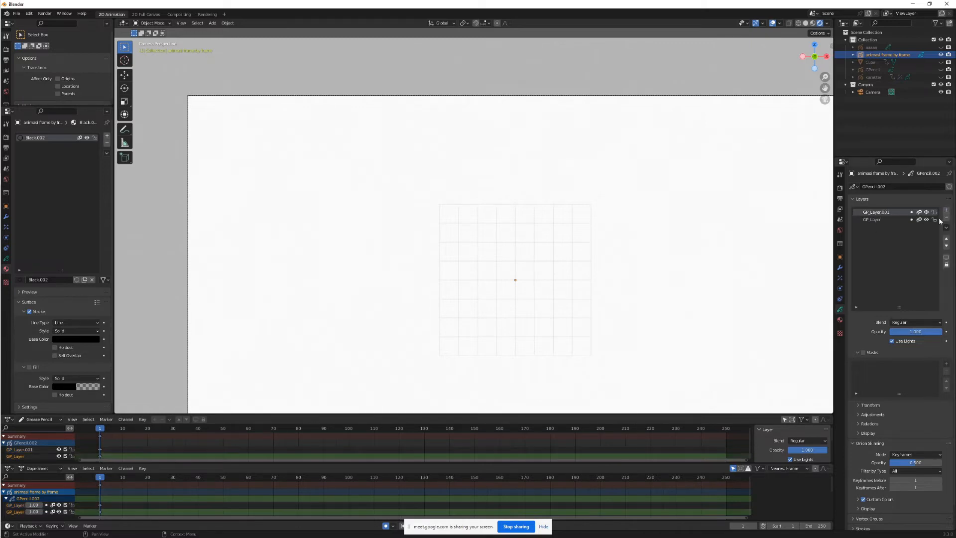
double_click(876, 212)
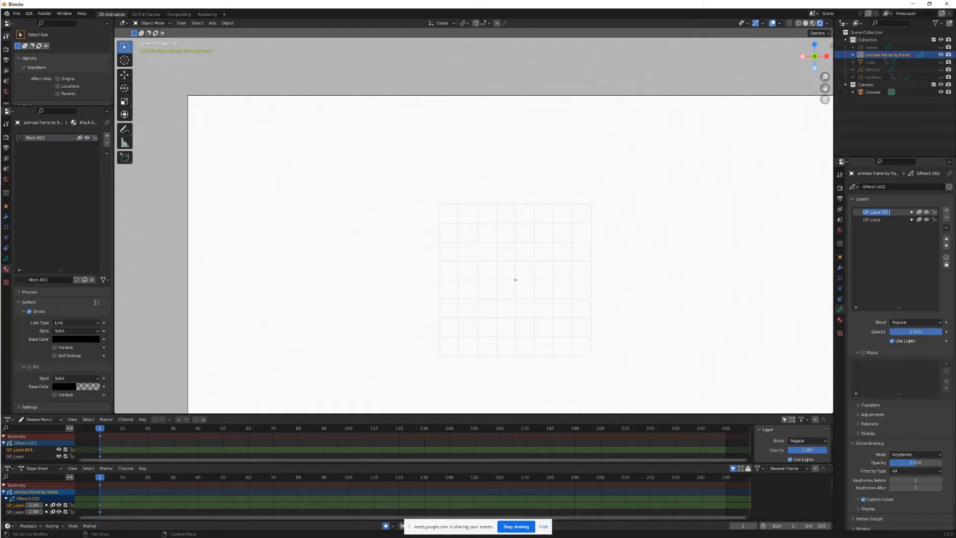
key(BackSpace)
text(line)
- Rename the lower layer to colour and make the line layer active
double_click(880, 220)
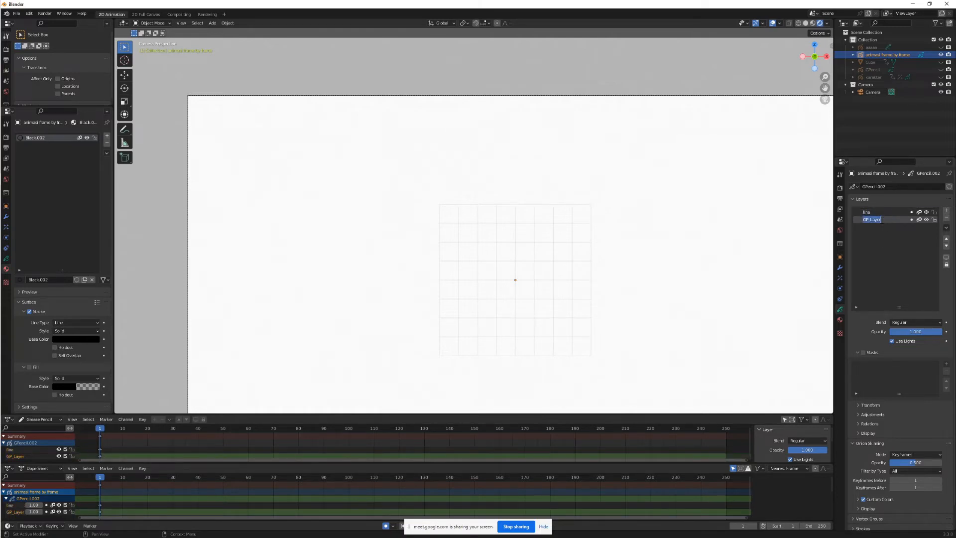
text(colour)
click(874, 211)
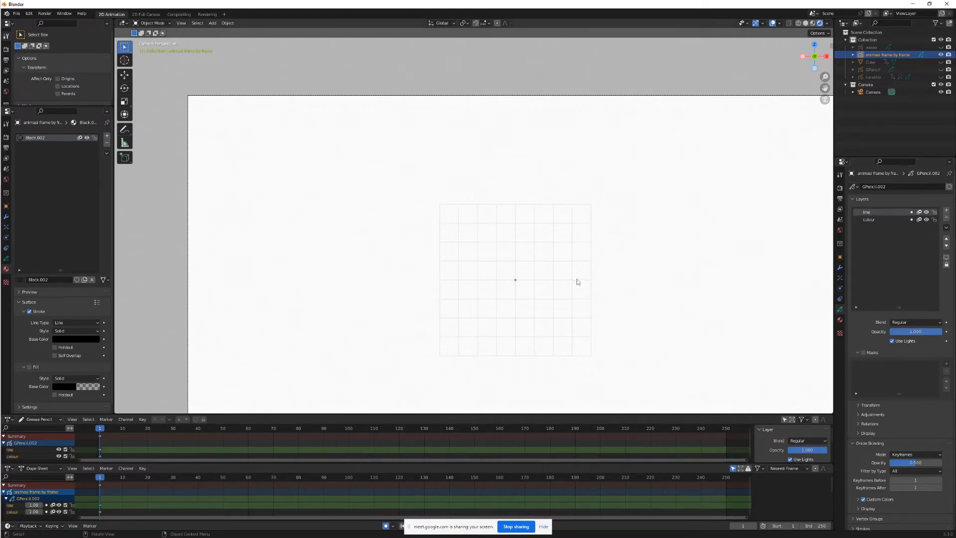
scroll(600, 279, down, 2)
scroll(701, 261, up, 1)
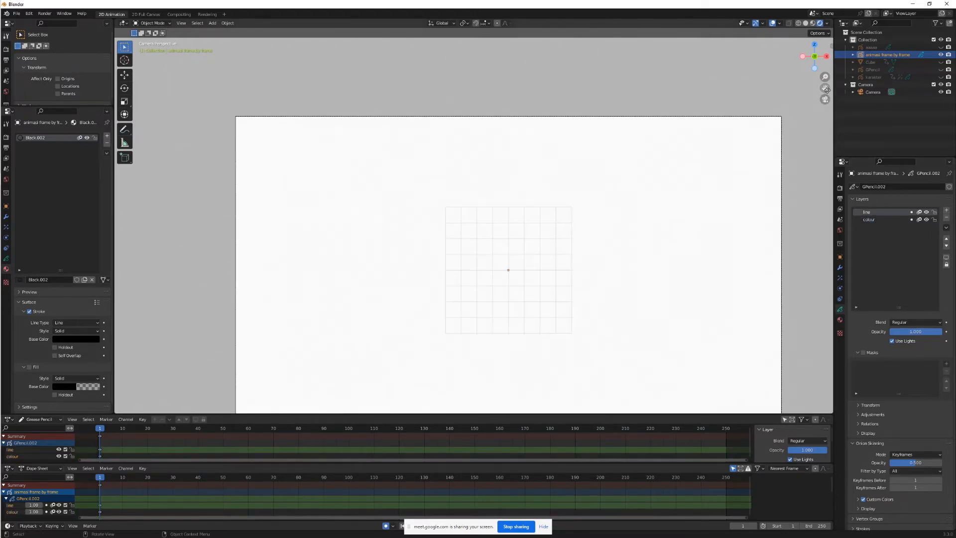
- Switch the animasi frame by frame object to Draw Mode with the whole canvas in view
drag(824, 89, 731, 42)
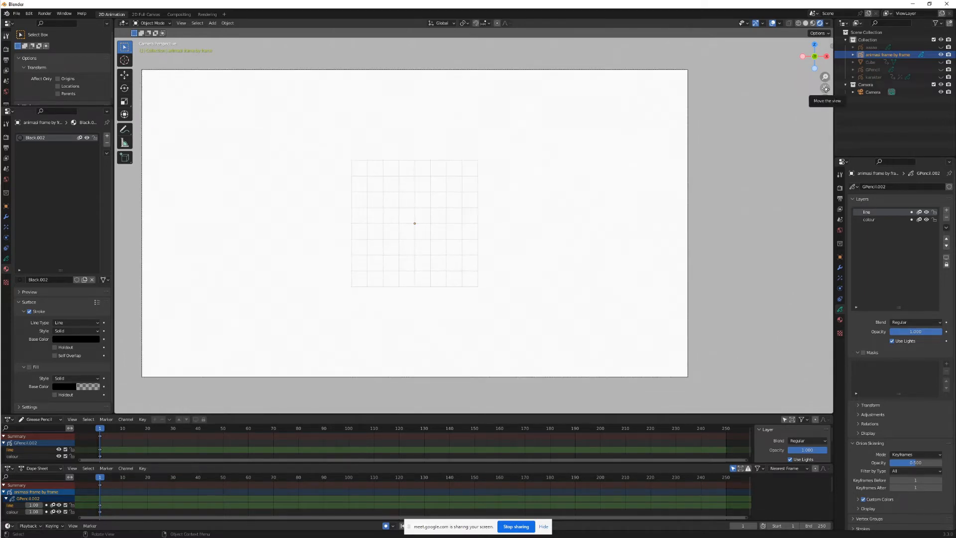
click(158, 23)
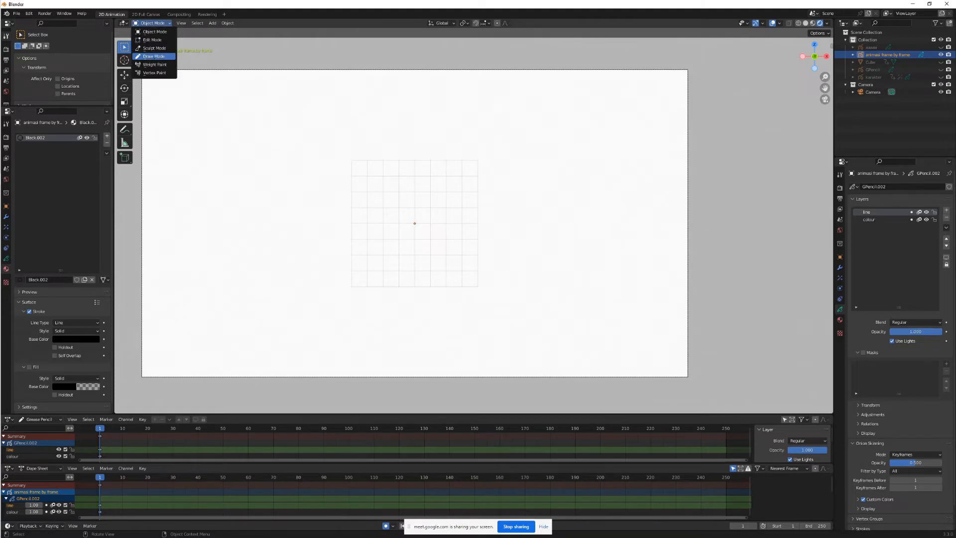
click(154, 56)
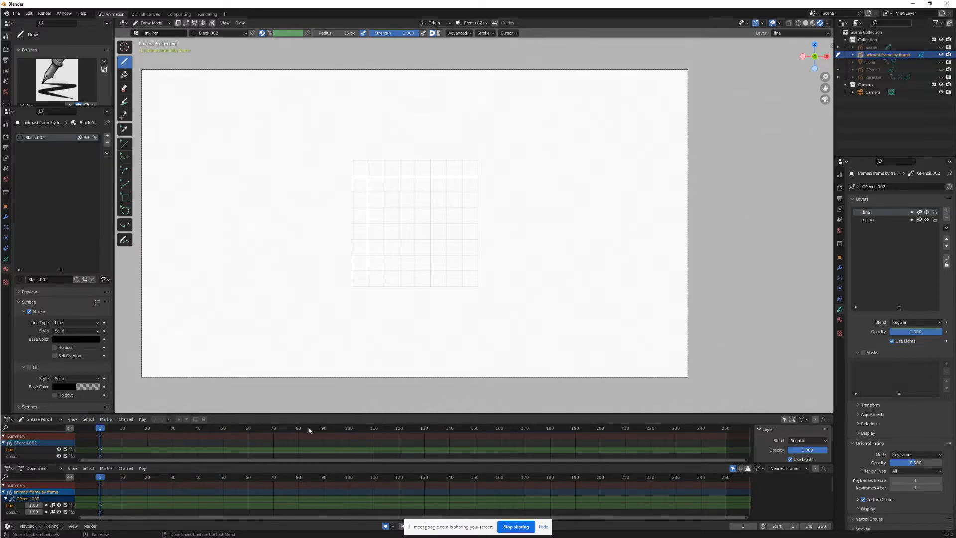
- Look through the upper animation editor's modes, then switch the lower editor from Dope Sheet to Grease Pencil and back
click(8, 419)
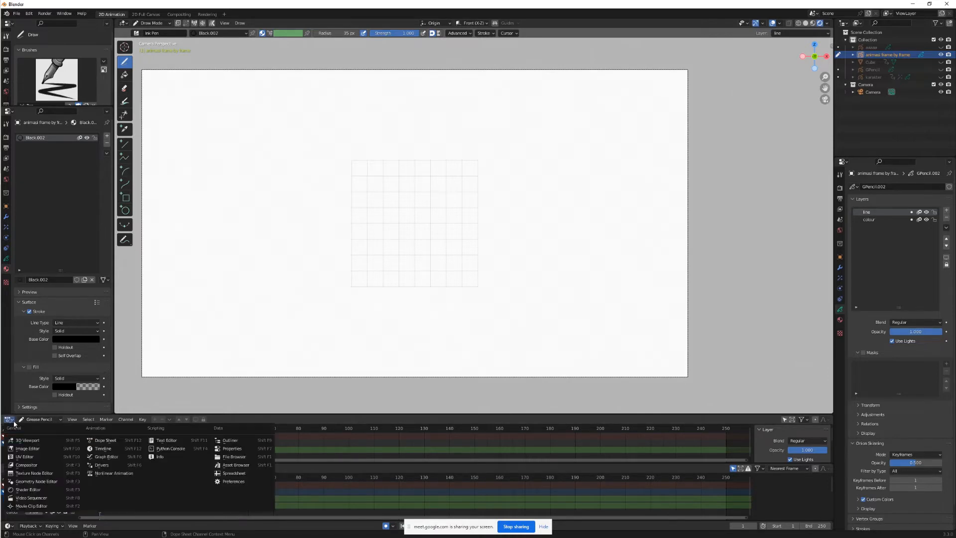
click(120, 444)
click(48, 421)
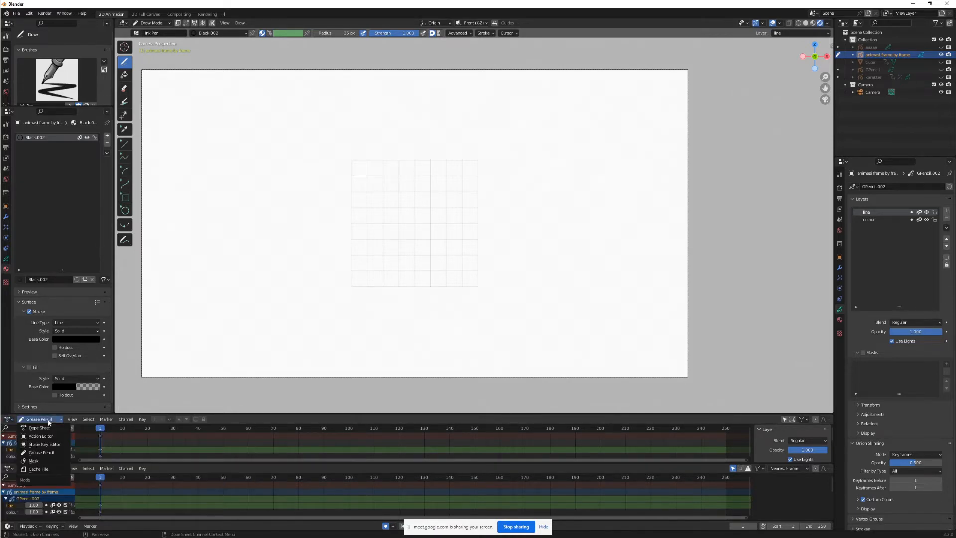
click(45, 452)
click(43, 470)
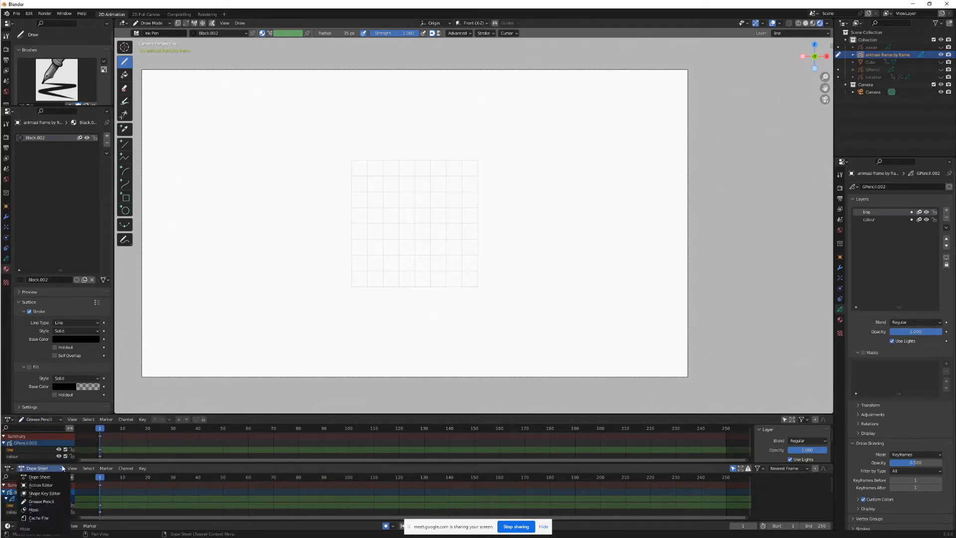
click(47, 471)
click(45, 500)
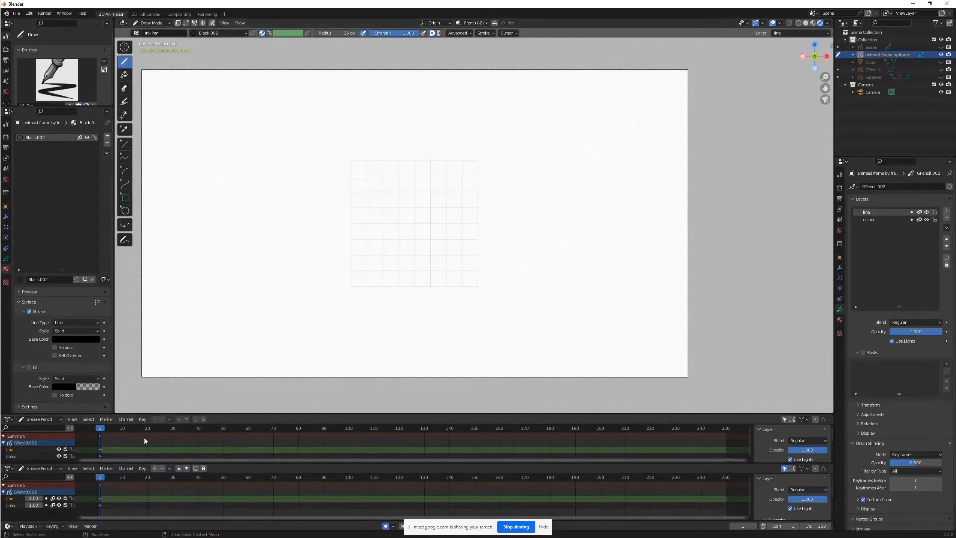
click(56, 467)
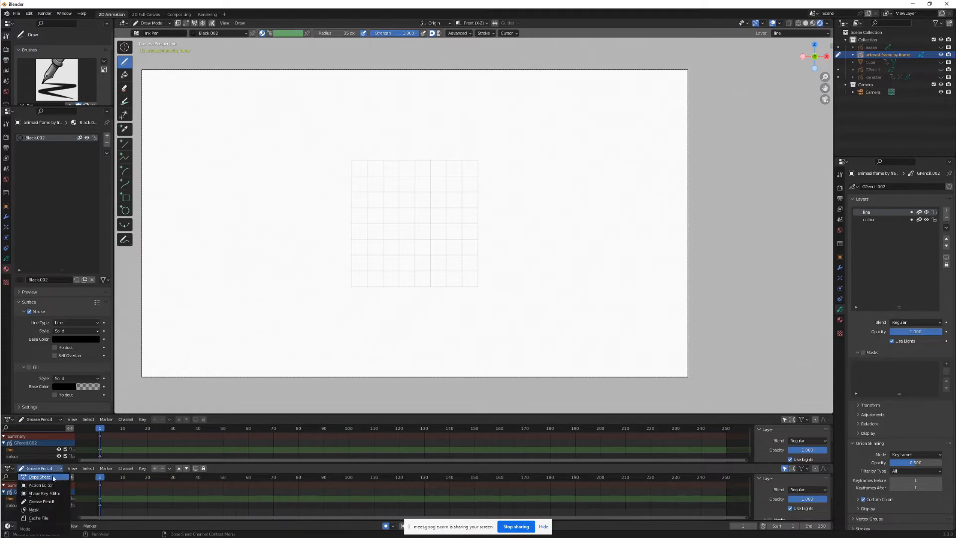
click(49, 477)
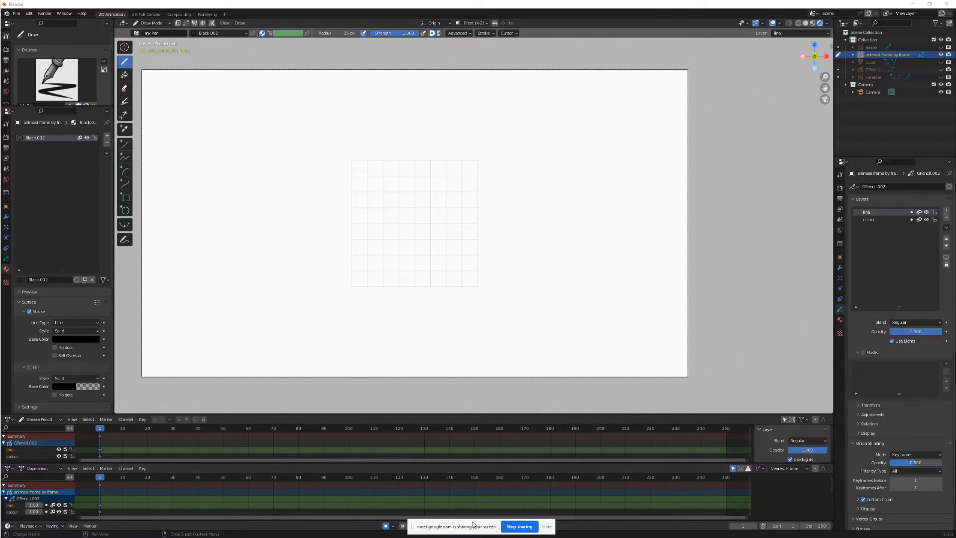
- Move the screen-sharing bar off the playback controls and hide it to reach the auto keying control
drag(483, 525, 597, 528)
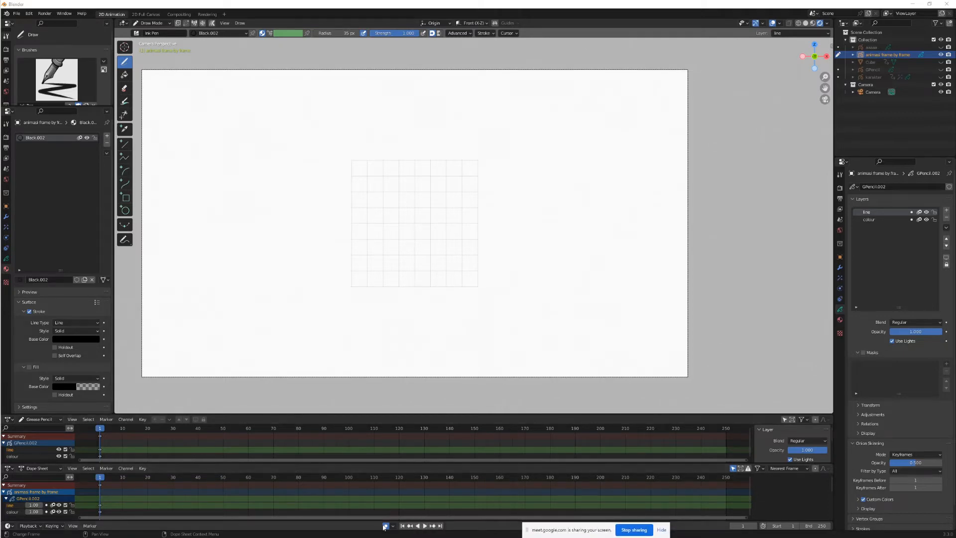
click(658, 527)
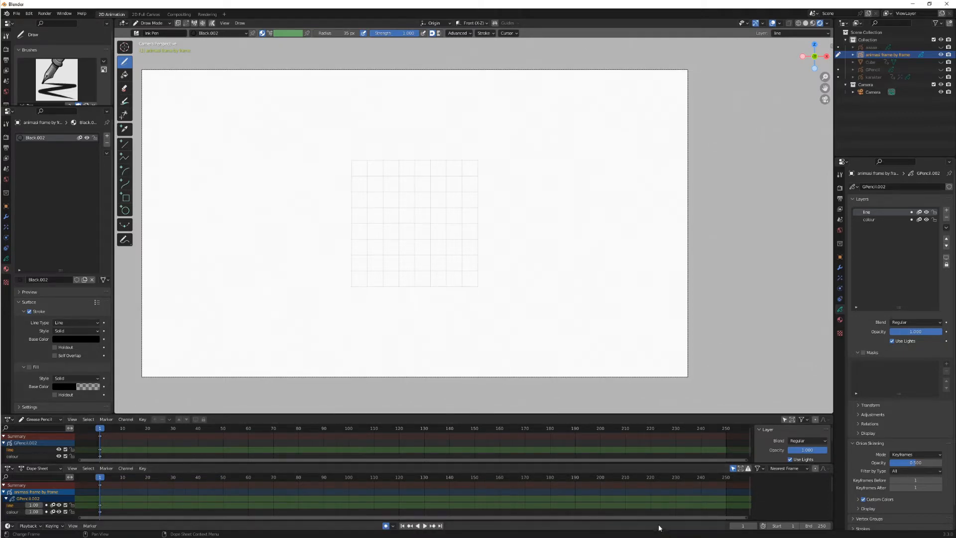
click(385, 526)
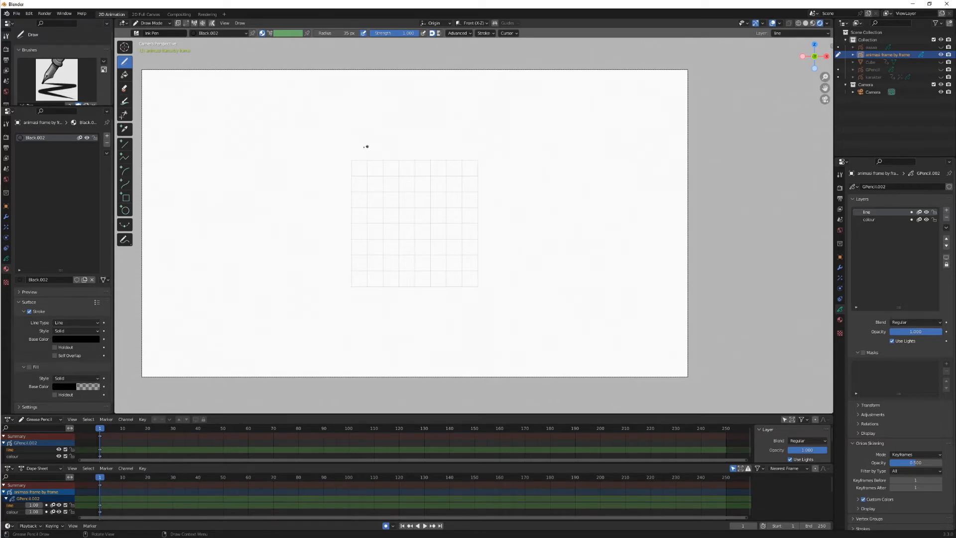
- Draw a head in black ink on the line layer at frame 1, with face outline, eyes, nose, mouth, ear and hair
mouse_move(363, 153)
mouse_down()
mouse_move(370, 183)
mouse_move(393, 205)
mouse_move(420, 199)
mouse_move(444, 172)
mouse_up()
mouse_move(365, 148)
mouse_down()
mouse_move(379, 153)
mouse_move(379, 182)
mouse_move(391, 183)
mouse_move(413, 142)
mouse_move(421, 147)
mouse_move(411, 160)
mouse_move(420, 158)
mouse_move(377, 165)
mouse_move(405, 188)
mouse_up()
drag(447, 151, 449, 171)
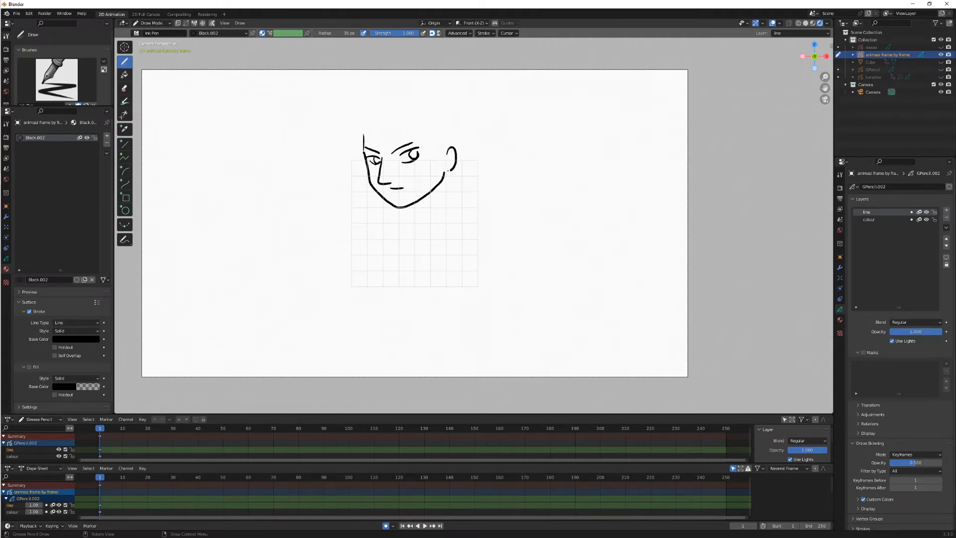
mouse_move(397, 119)
mouse_down()
mouse_move(368, 148)
mouse_move(358, 130)
mouse_move(333, 134)
mouse_move(372, 87)
mouse_move(409, 76)
mouse_move(456, 98)
mouse_move(455, 144)
mouse_move(431, 142)
mouse_move(447, 160)
mouse_up()
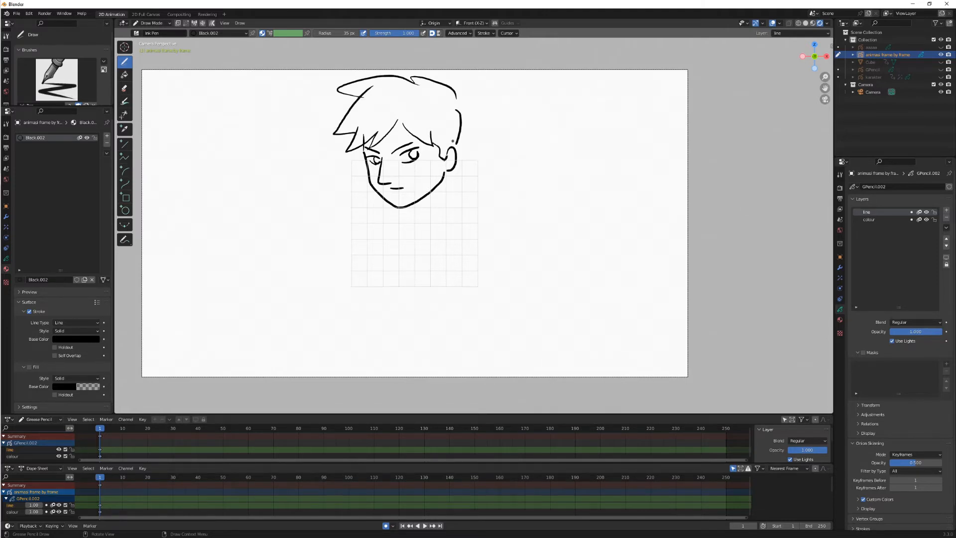
- Go to frame 20 and draw a curved jaw stroke beside the first head's position
click(147, 427)
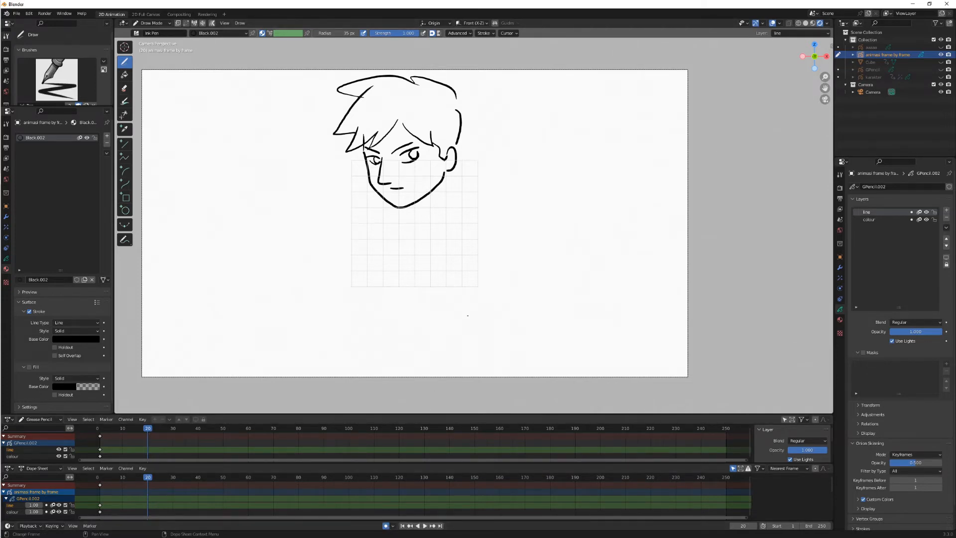
mouse_move(480, 133)
mouse_down()
mouse_move(473, 185)
mouse_move(451, 206)
mouse_up()
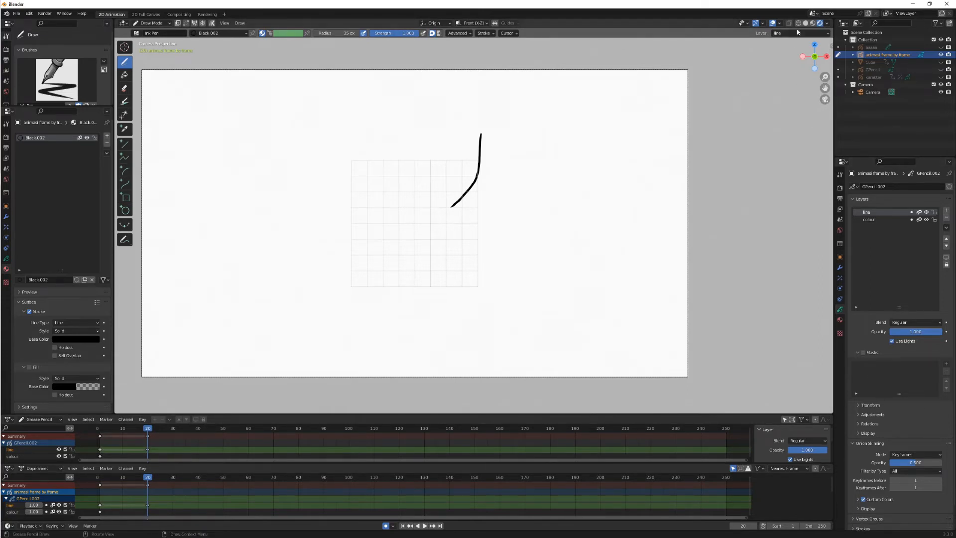
- Set onion skinning to 11 keyframes before and 23 after, and enable View in Render in its display options
click(780, 23)
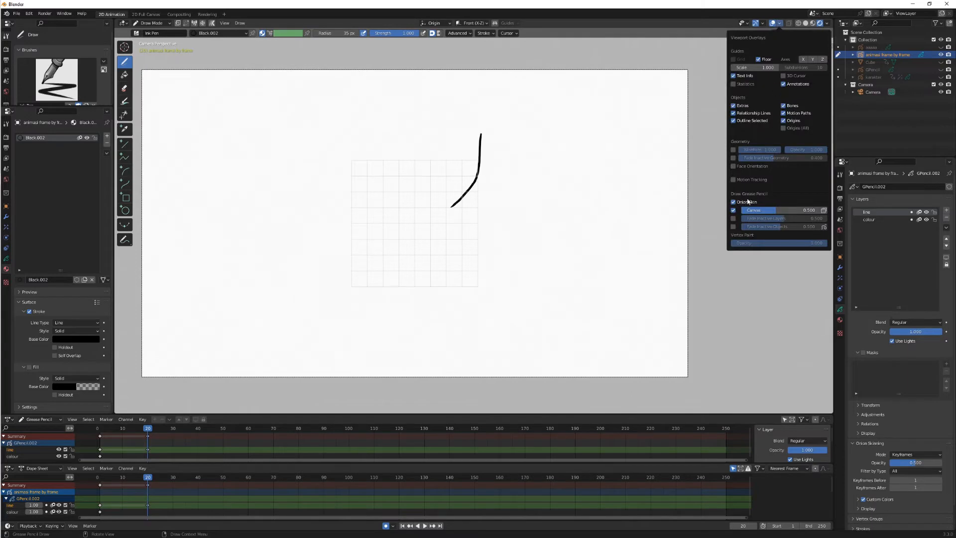
drag(907, 480, 924, 487)
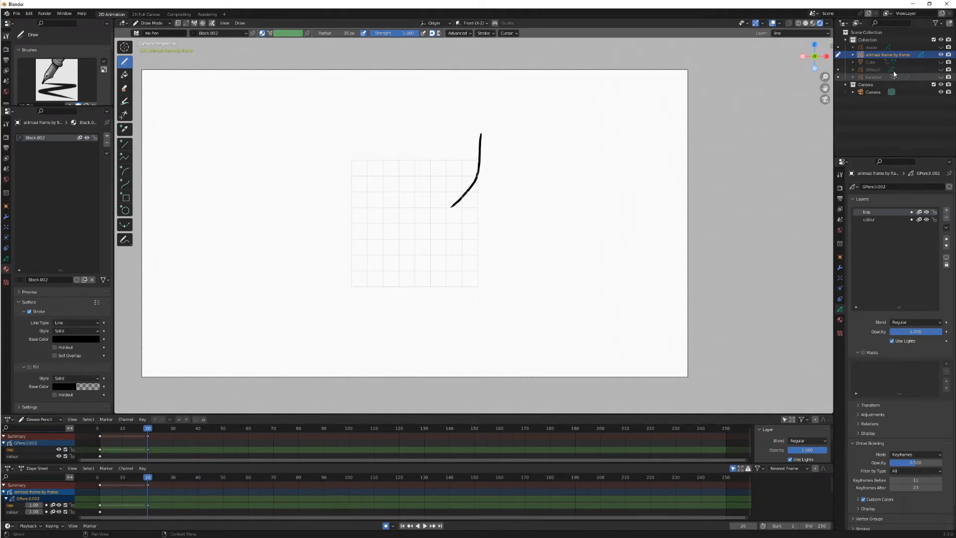
click(919, 212)
click(918, 212)
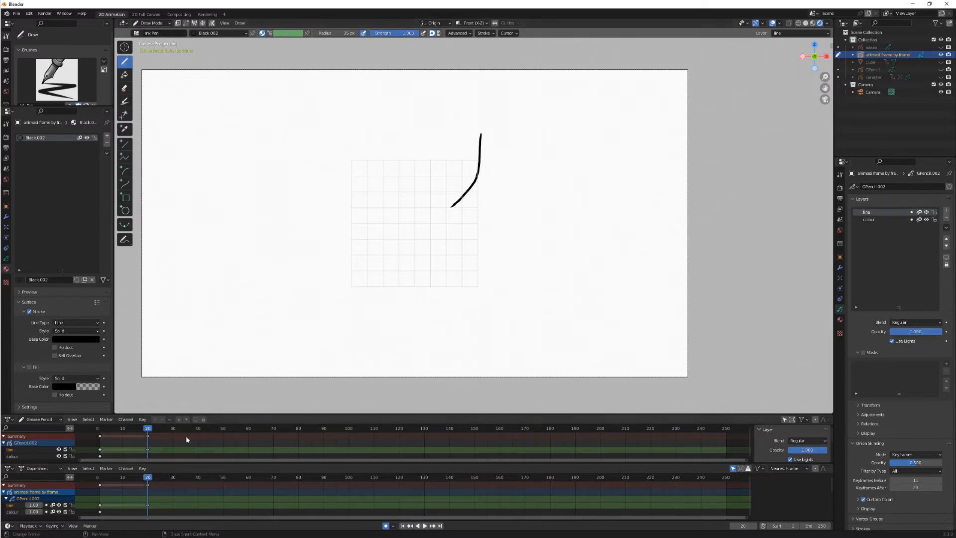
mouse_move(149, 434)
mouse_down()
mouse_move(118, 435)
mouse_move(167, 434)
mouse_up()
key(Escape)
click(865, 508)
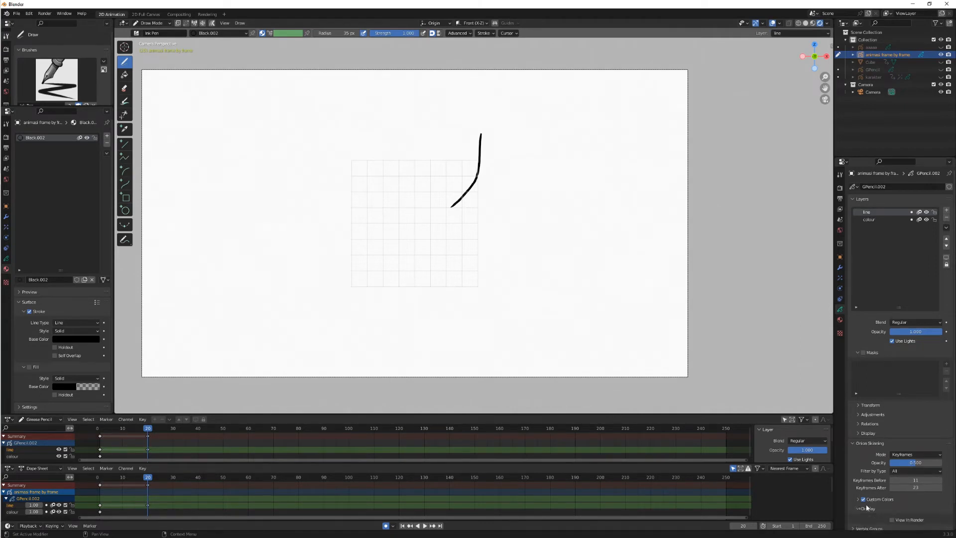
click(892, 519)
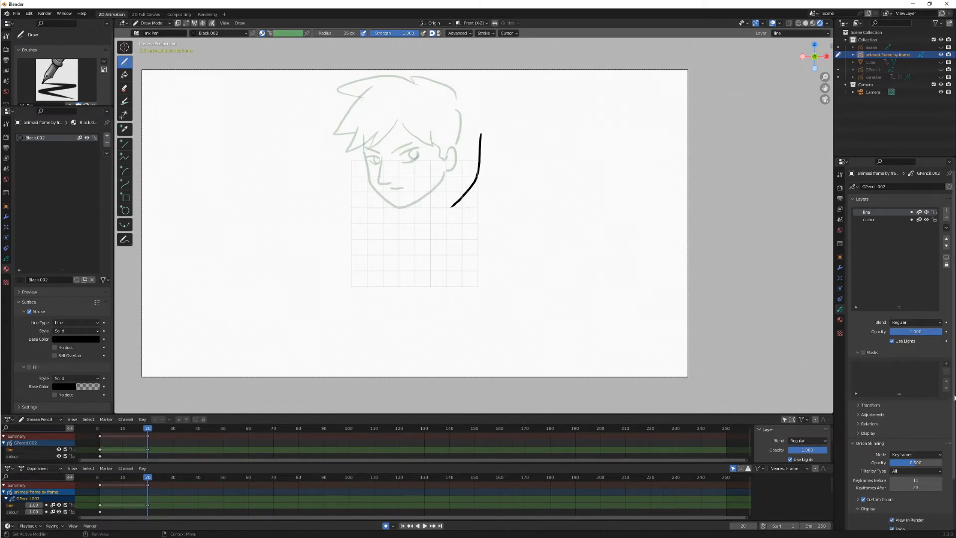
scroll(899, 515, down, 2)
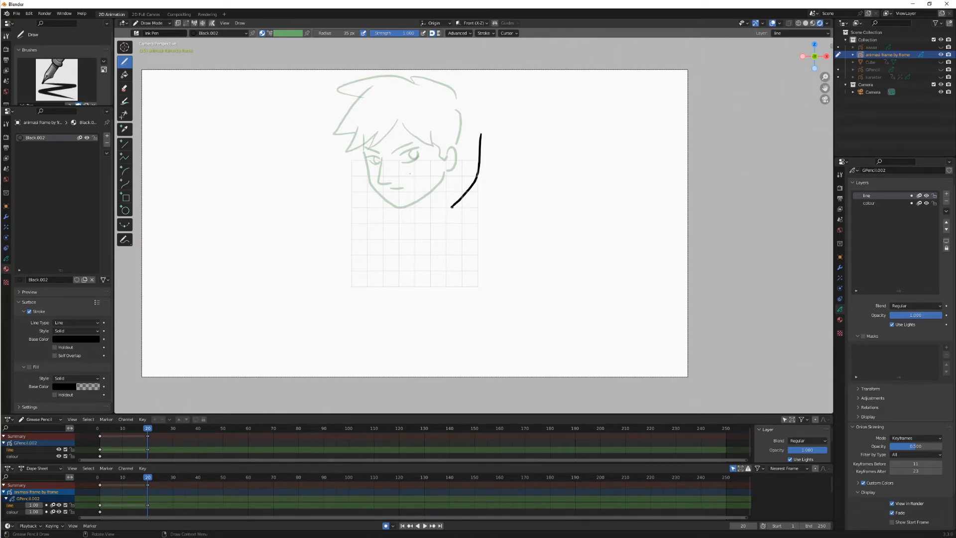
- Extend the jaw stroke across the ghosted face at frame 20 and expand the onion skinning Custom Colors
drag(450, 206, 402, 177)
scroll(954, 435, down, 2)
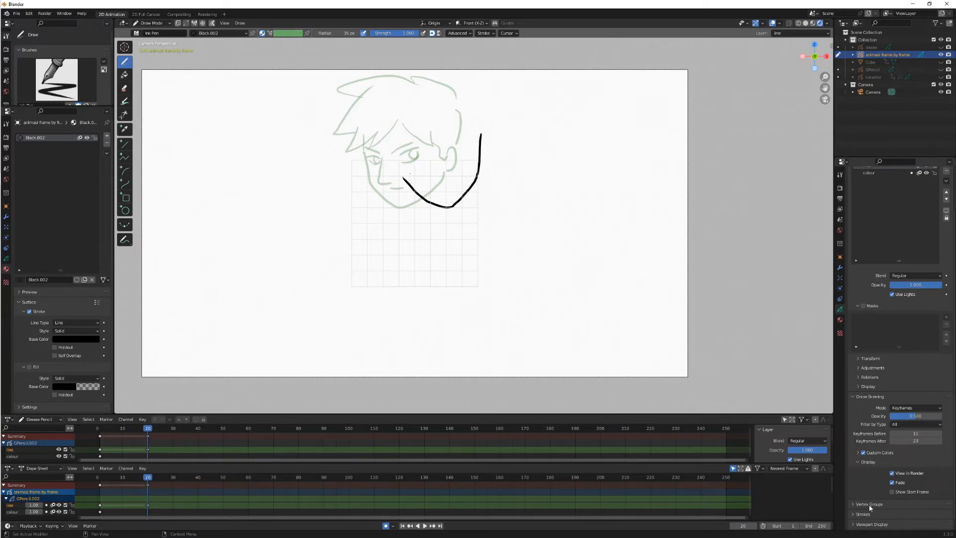
click(856, 451)
click(911, 464)
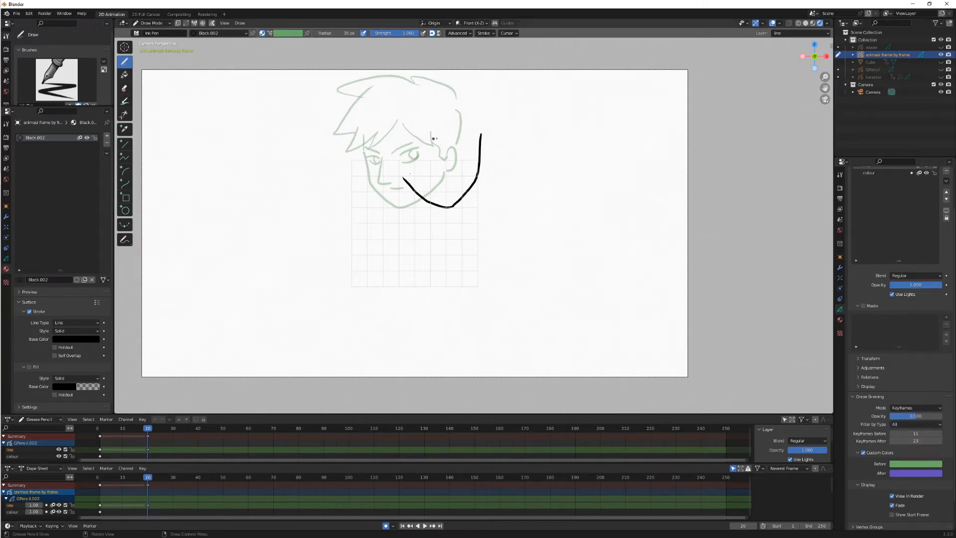
- Undo the jaw extension while keeping onion skins displayed, and erase the remaining jaw stroke at frame 20
mouse_move(447, 205)
ctrl+mouse_down()
mouse_move(433, 204)
mouse_move(444, 183)
ctrl+mouse_up()
key(ctrl+z)
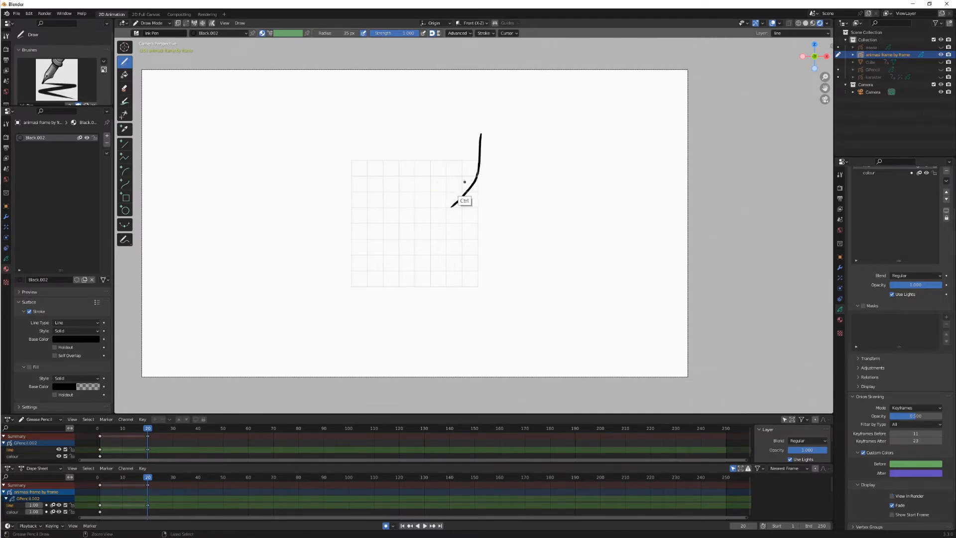
key(ctrl+shift+z)
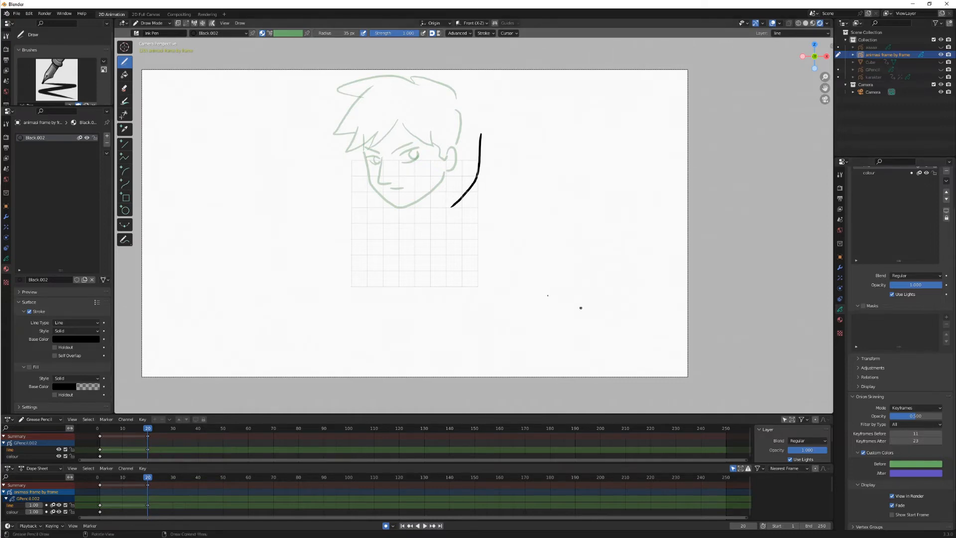
click(125, 89)
click(485, 152)
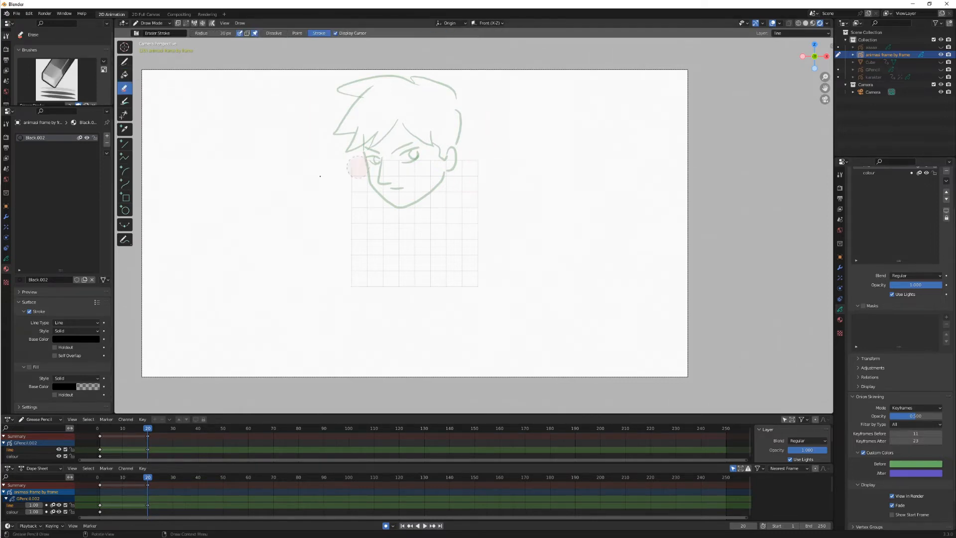
- Draw the second face at frame 20, offset from the ghosted head, with outline, brows, eyes, nose, mouth and ear
click(124, 61)
mouse_move(404, 145)
mouse_down()
mouse_move(421, 198)
mouse_move(443, 214)
mouse_move(470, 195)
mouse_move(486, 134)
mouse_up()
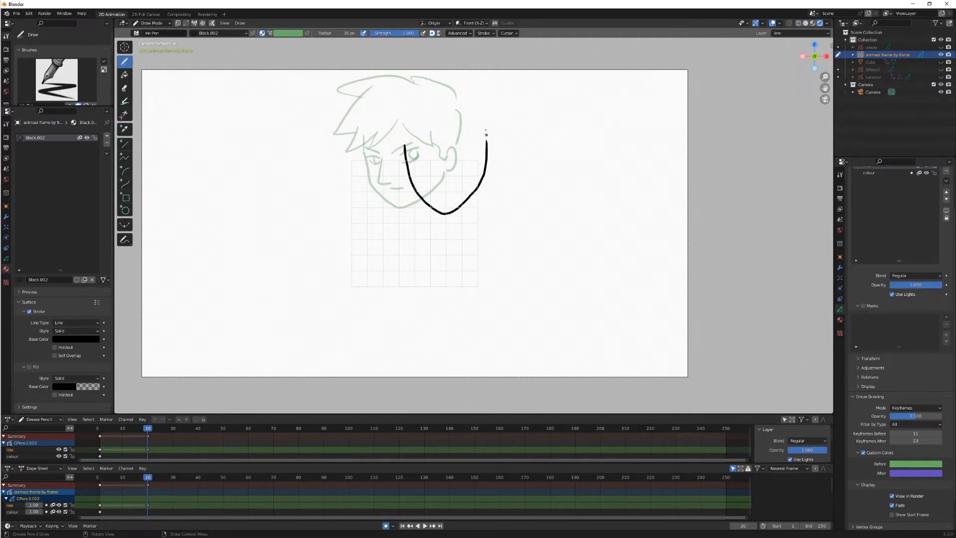
mouse_move(416, 148)
mouse_down()
mouse_move(480, 147)
mouse_move(424, 154)
mouse_move(442, 159)
mouse_move(428, 165)
mouse_move(452, 185)
mouse_move(471, 158)
mouse_move(479, 163)
mouse_move(441, 194)
mouse_up()
key(ctrl+z)
click(462, 162)
click(477, 162)
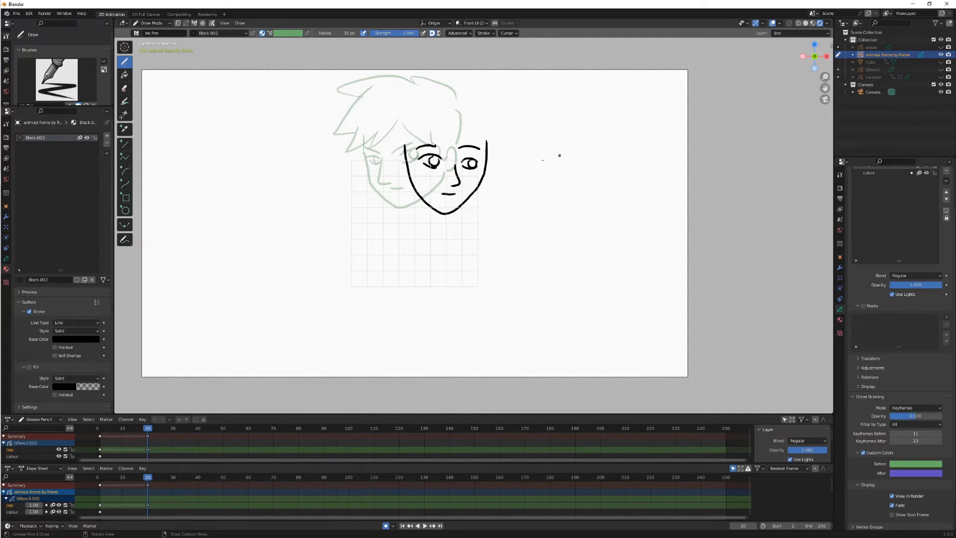
drag(405, 162, 408, 178)
- At frame 40, draw a third face turned further to the side, with outline, ear, brows, eyes, nose and mouth
click(198, 429)
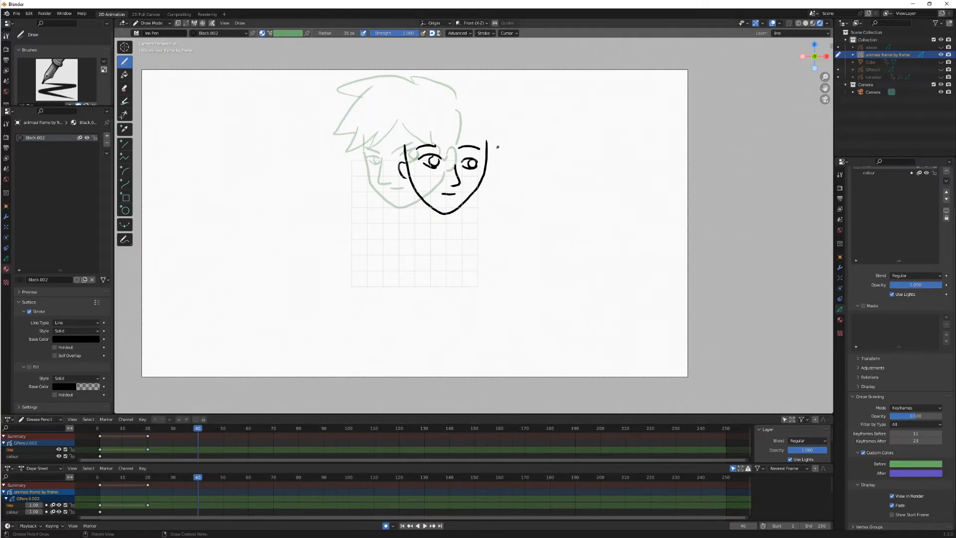
mouse_move(493, 144)
mouse_down()
mouse_move(466, 215)
mouse_move(412, 175)
mouse_move(424, 189)
mouse_up()
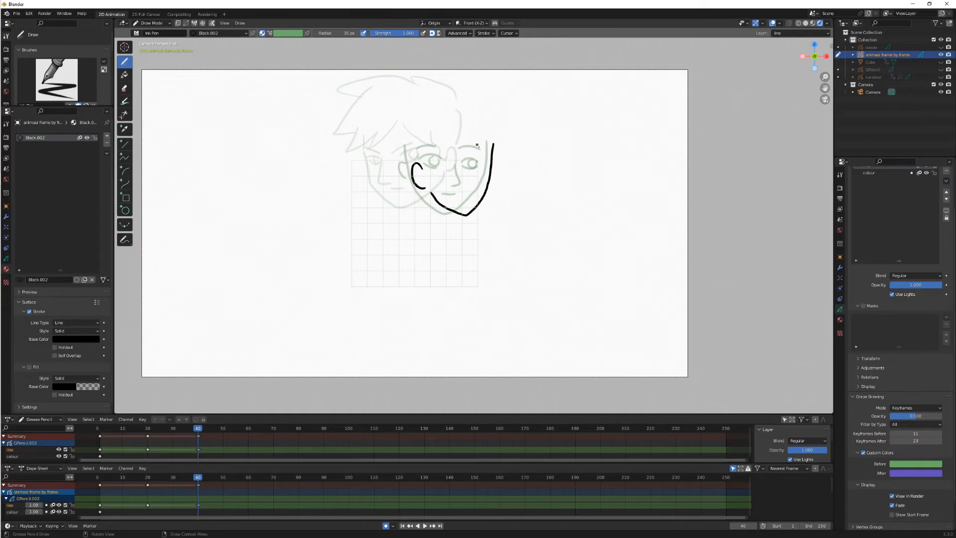
mouse_move(445, 155)
mouse_down()
mouse_move(466, 150)
mouse_move(464, 172)
mouse_move(465, 160)
mouse_move(492, 151)
mouse_move(477, 187)
mouse_up()
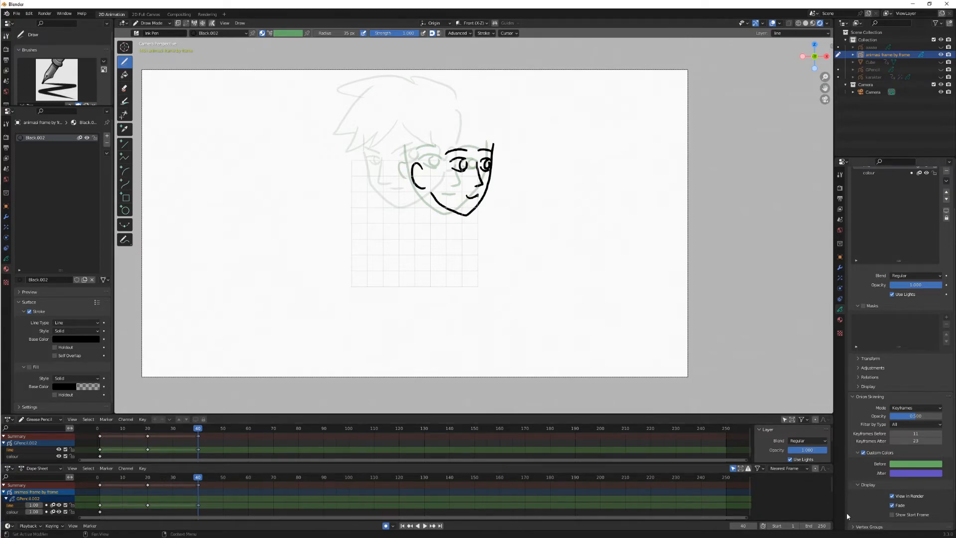
- Set the scene's end frame to 50
drag(821, 526, 729, 527)
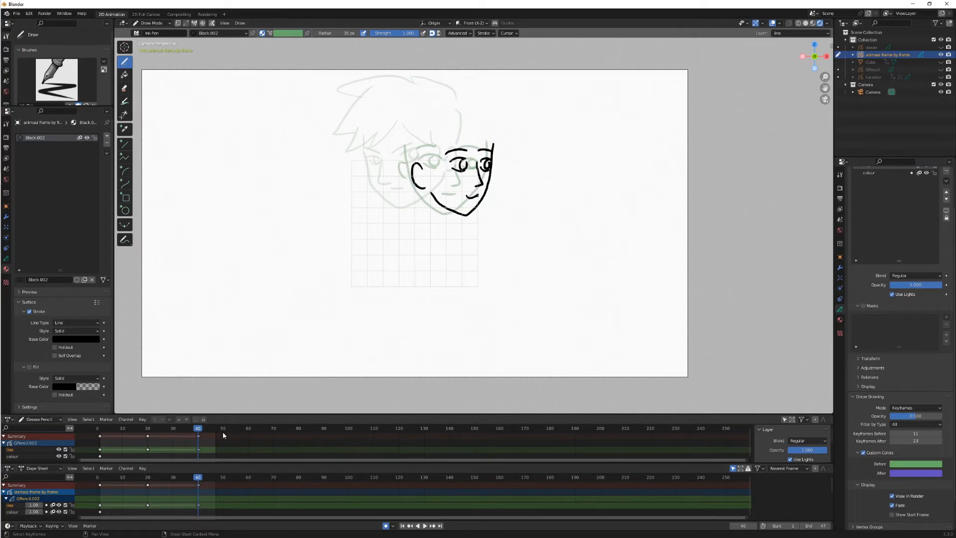
click(828, 526)
click(827, 526)
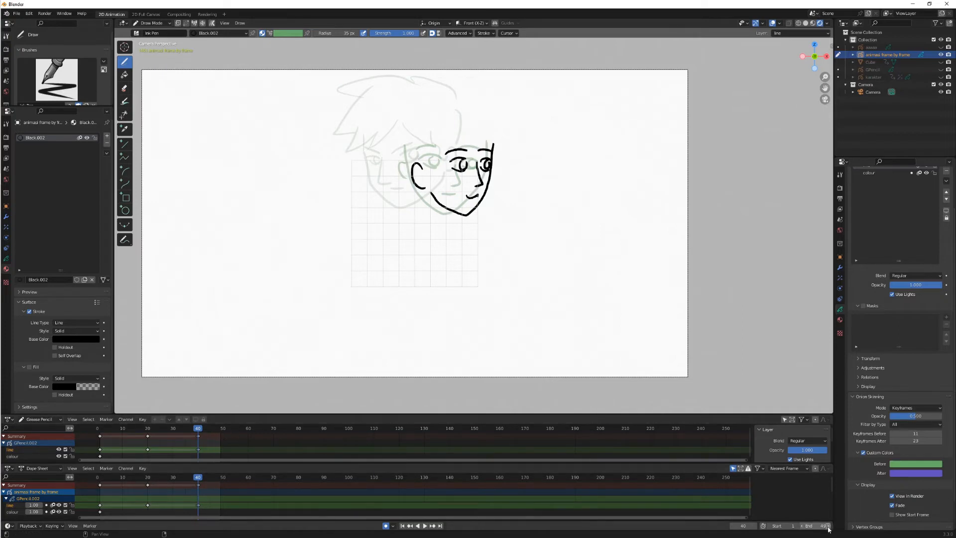
click(828, 526)
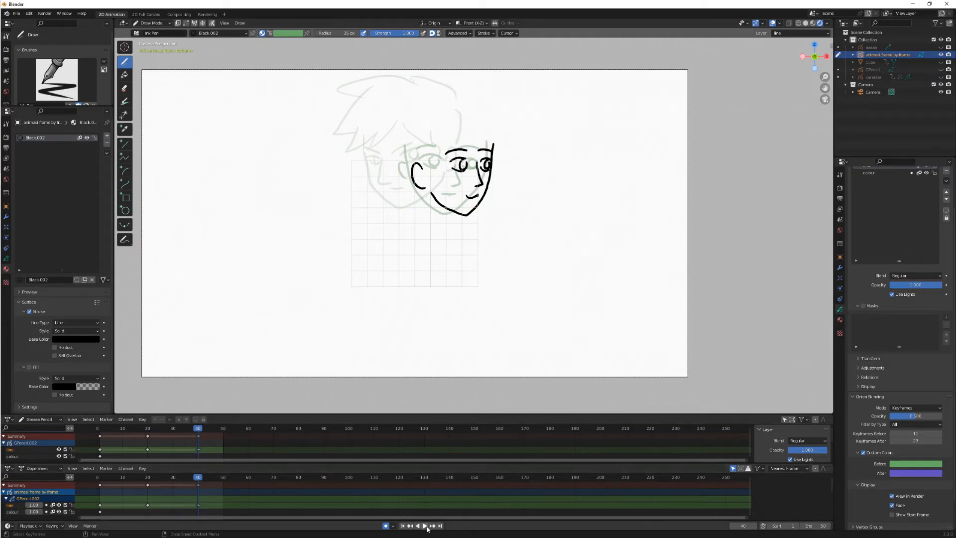
- Play back the three-face animation over the shortened range, and stop playback
click(424, 526)
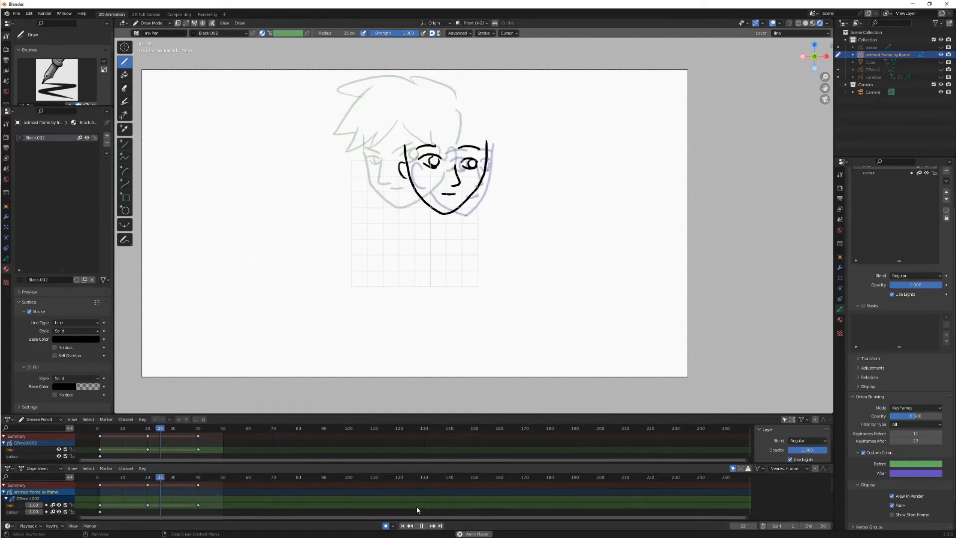
key(space)
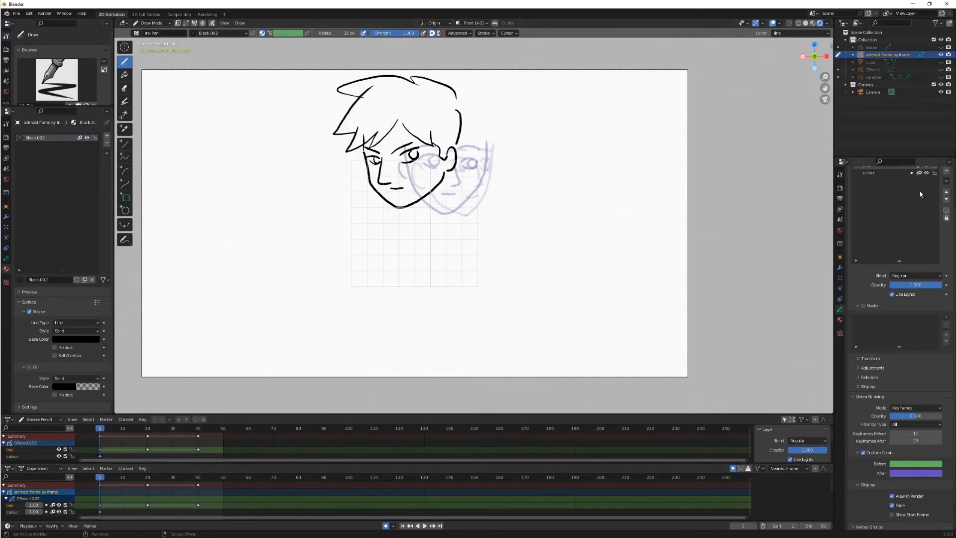
- Make the colour layer active and add a new material in a new slot, with Stroke off and Fill on
drag(898, 260, 898, 223)
drag(952, 281, 952, 244)
click(884, 220)
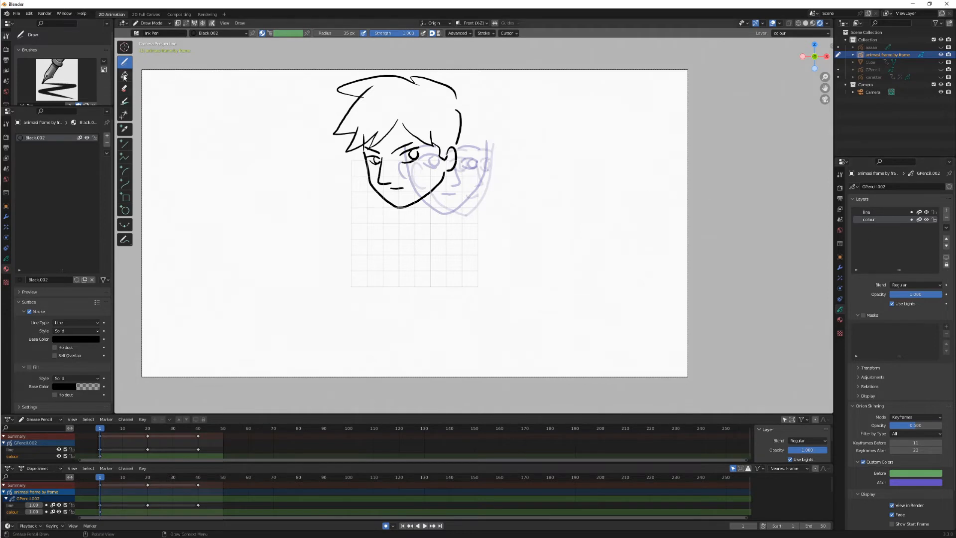
click(107, 135)
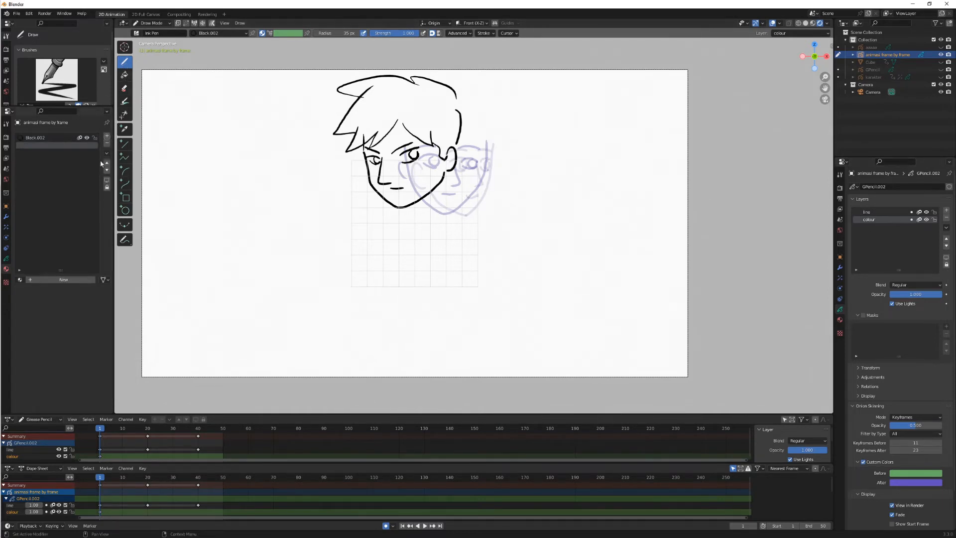
click(66, 280)
click(29, 311)
click(29, 367)
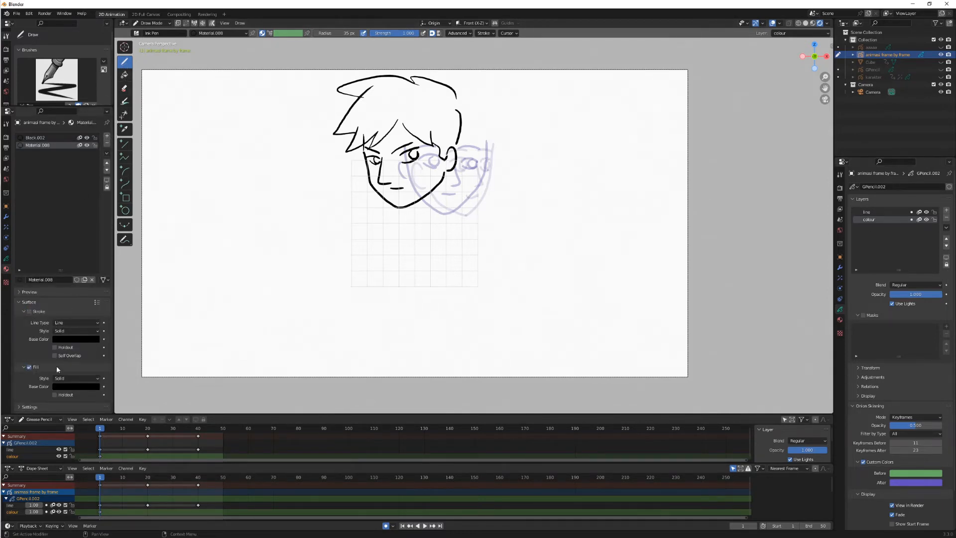
- Set the new material's fill base color to a light orange skin tone
click(82, 388)
drag(117, 321, 117, 278)
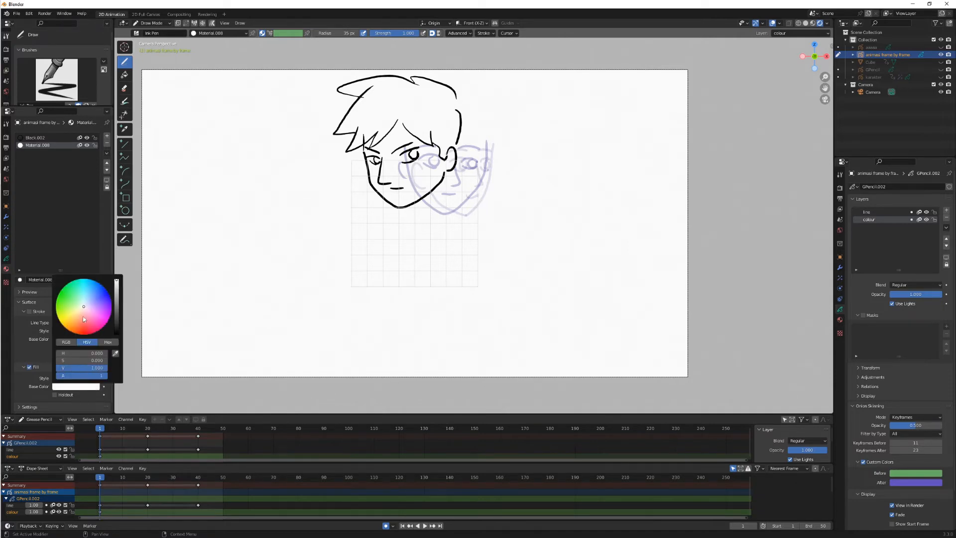
drag(82, 312, 77, 319)
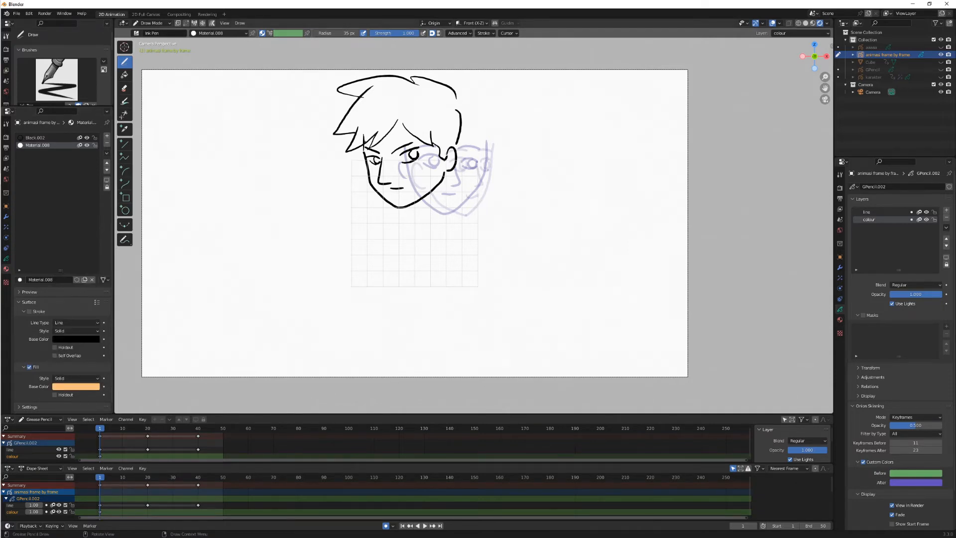
- Paint the face and ear of the first head at frame 1 with the orange fill, and compare against the following keyframe
mouse_move(390, 201)
mouse_down()
mouse_move(430, 190)
mouse_move(449, 171)
mouse_move(451, 149)
mouse_move(373, 146)
mouse_move(428, 144)
mouse_move(370, 136)
mouse_move(393, 124)
mouse_move(368, 147)
mouse_move(372, 131)
mouse_up()
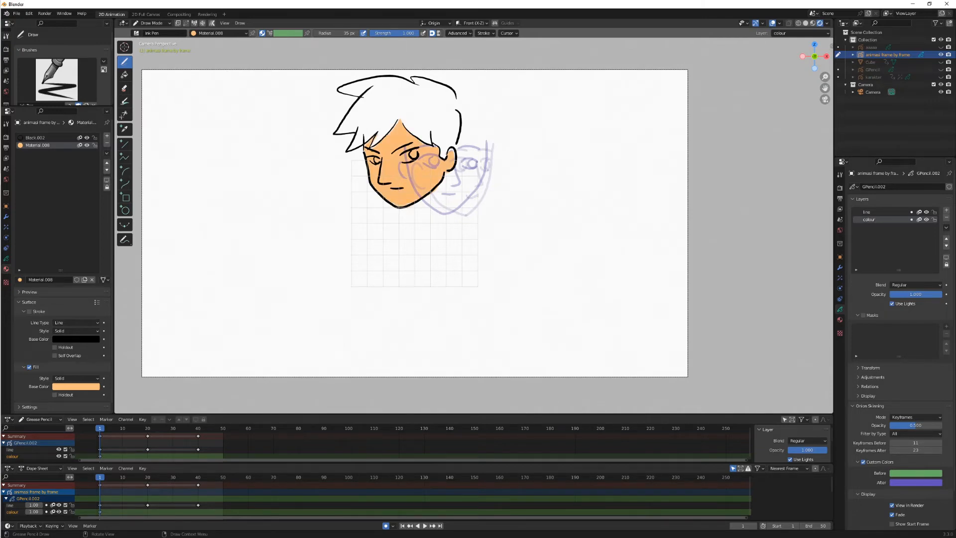
key(Up)
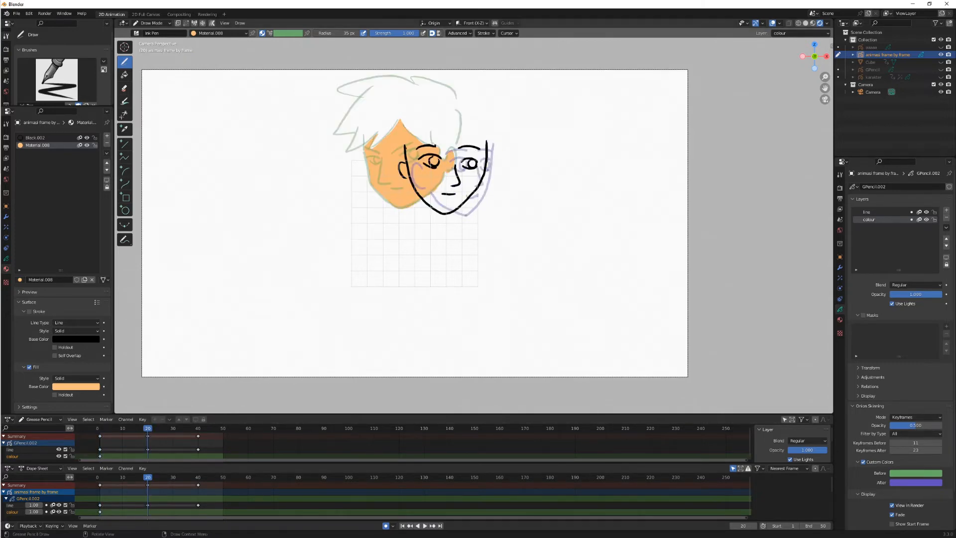
key(Down)
key(Down)
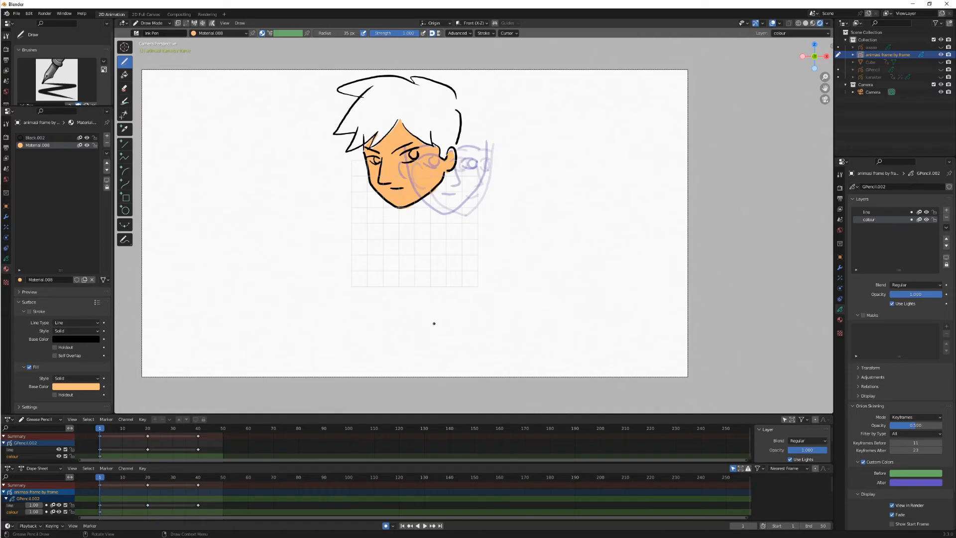
- Paint the second face at frame 20 and the third face and ear at frame 40 with the orange fill
click(148, 435)
mouse_move(404, 152)
mouse_down()
mouse_move(435, 208)
mouse_move(451, 212)
mouse_move(475, 192)
mouse_move(485, 155)
mouse_move(448, 130)
mouse_move(416, 141)
mouse_up()
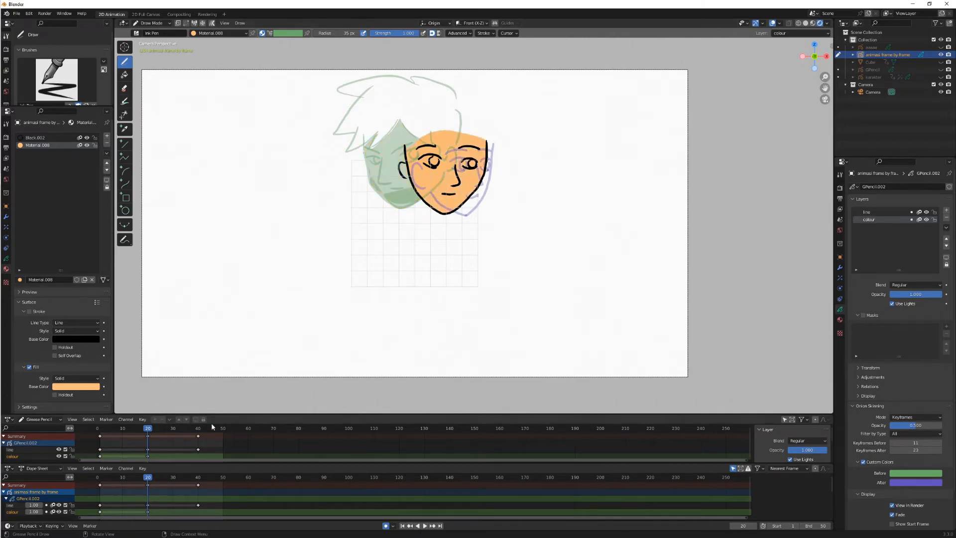
click(197, 428)
mouse_move(491, 150)
mouse_down()
mouse_move(484, 193)
mouse_move(467, 214)
mouse_move(454, 210)
mouse_up()
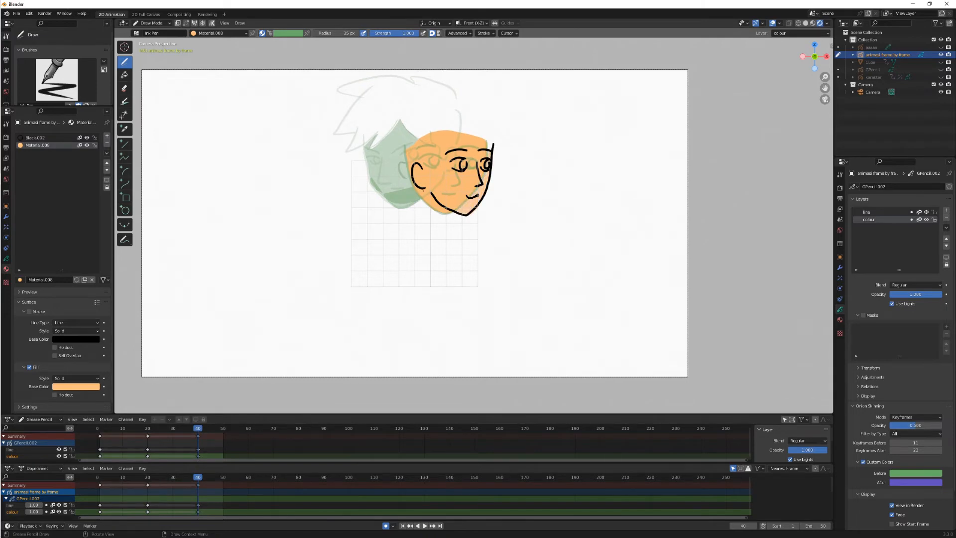
drag(478, 139, 490, 144)
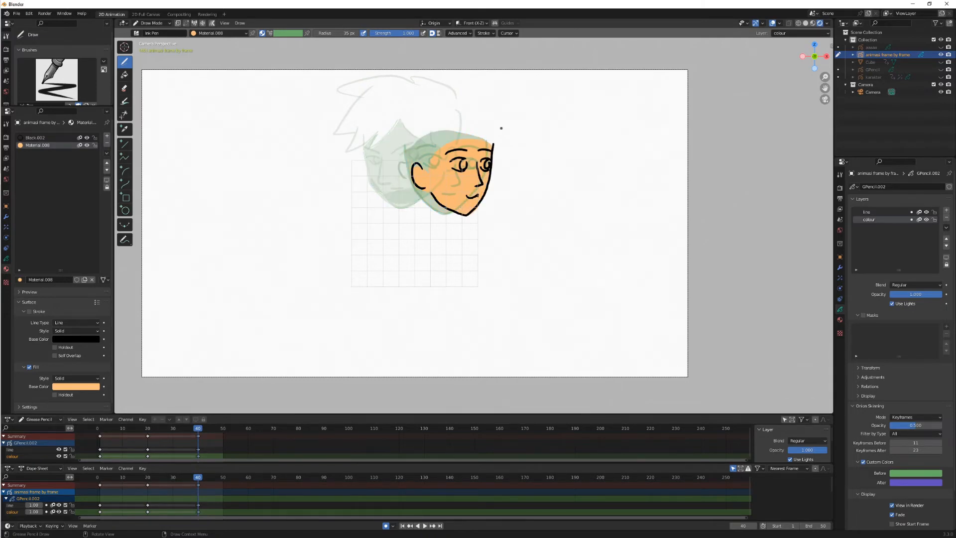
- Try onion skinning off and on for the line and colour layers, and turn View in Render off and back on
click(780, 23)
click(919, 212)
click(919, 219)
click(919, 219)
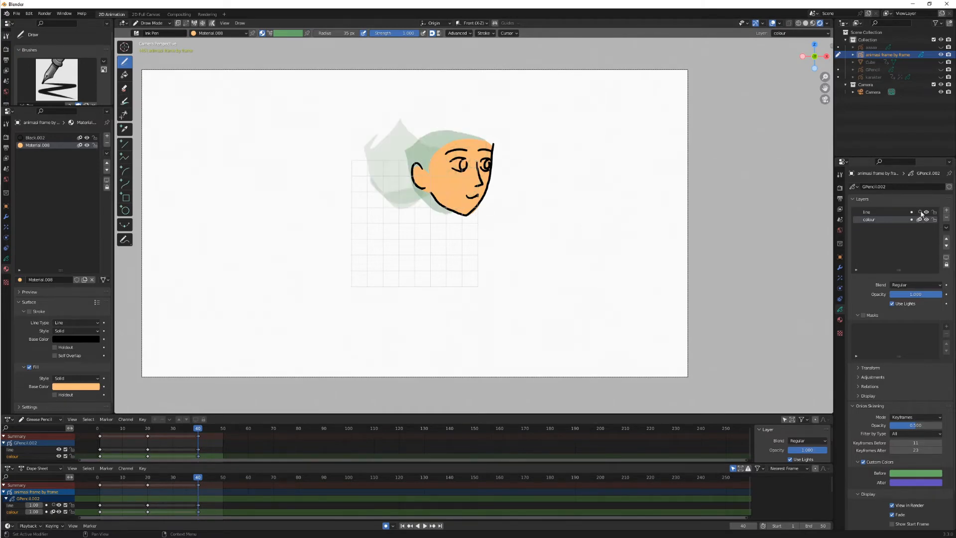
click(919, 212)
click(919, 212)
click(919, 220)
click(919, 212)
click(919, 219)
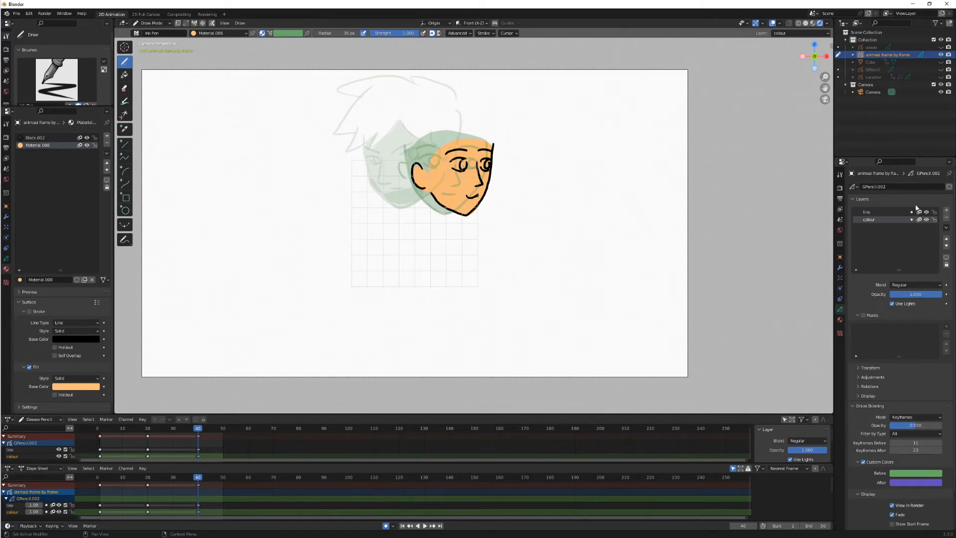
click(919, 219)
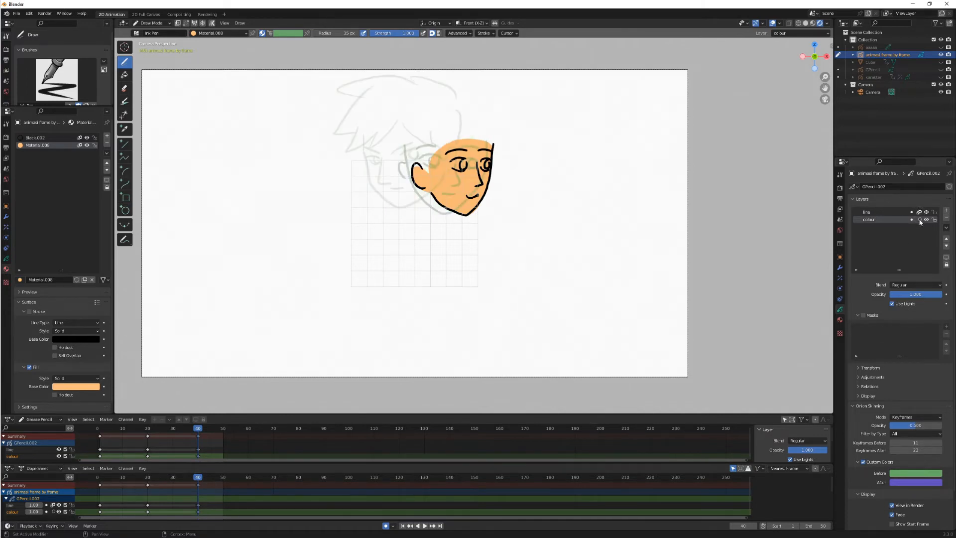
click(919, 219)
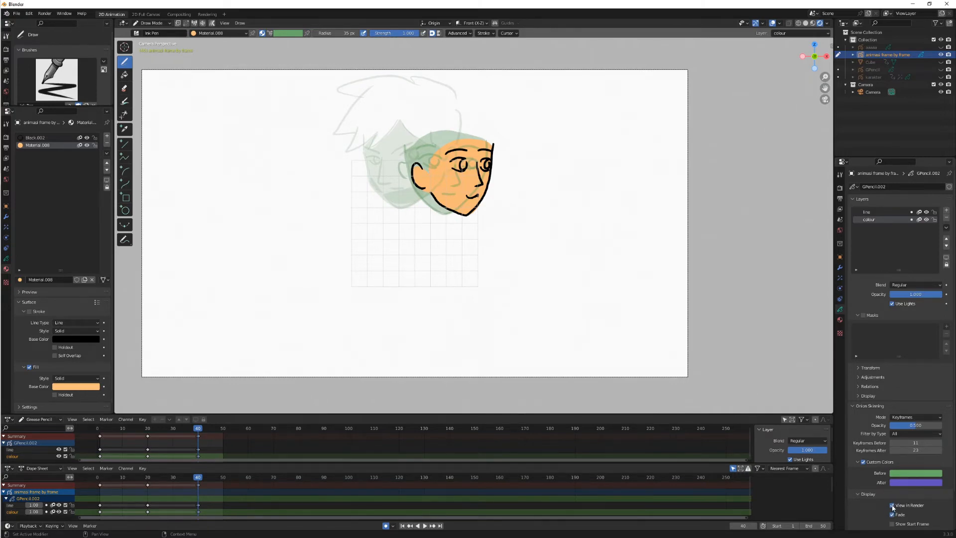
click(891, 505)
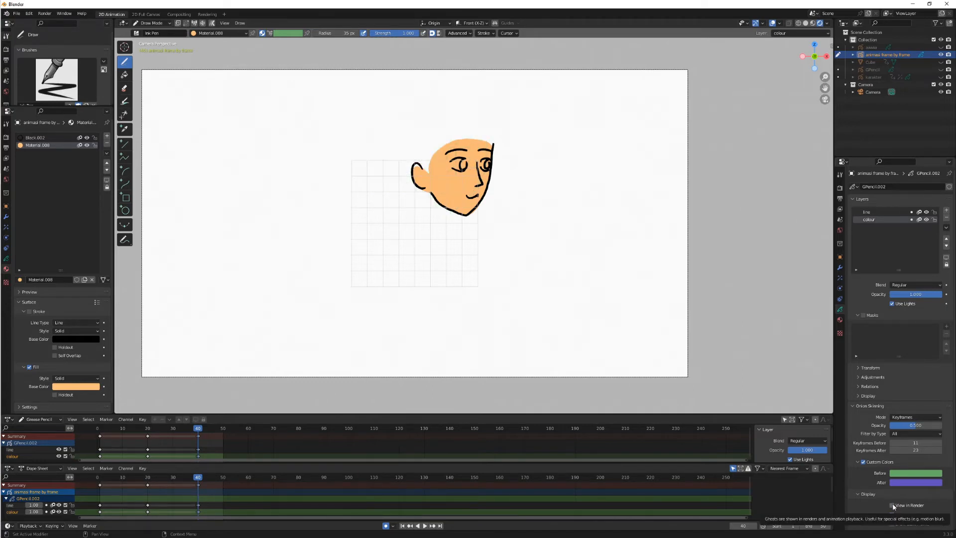
click(892, 505)
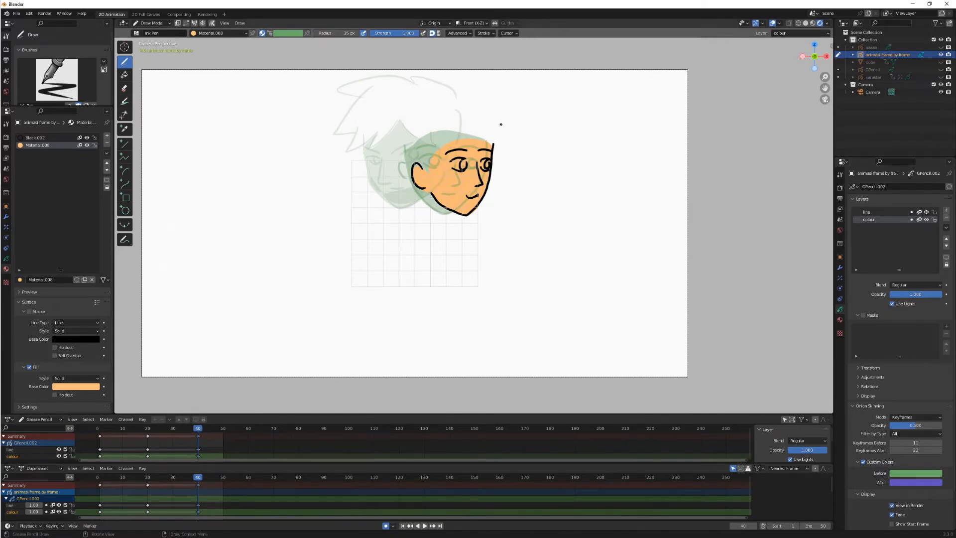
- Turn off onion skinning for both the line and colour layers, and scrub the timeline to check the frames
mouse_move(198, 440)
mouse_down()
mouse_move(138, 443)
mouse_move(223, 443)
mouse_up()
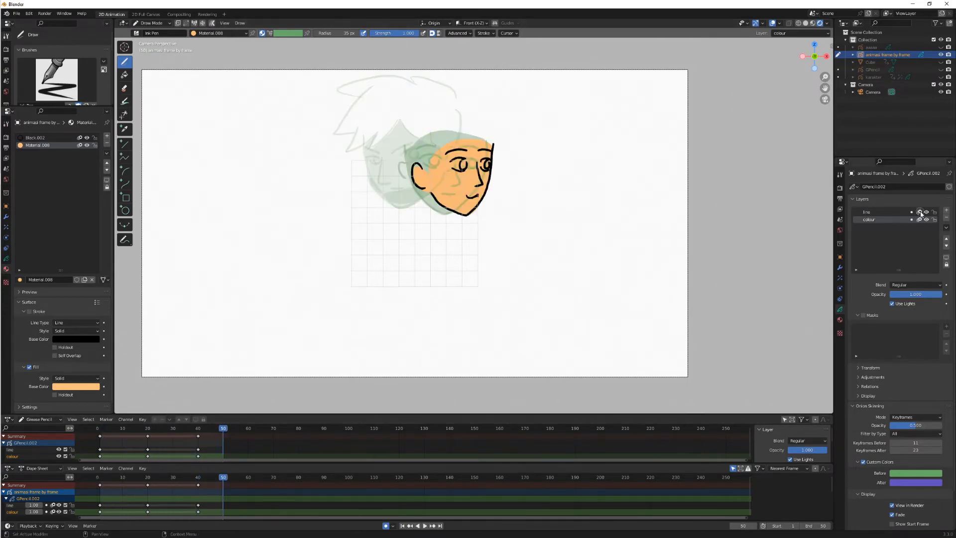
click(919, 219)
click(919, 211)
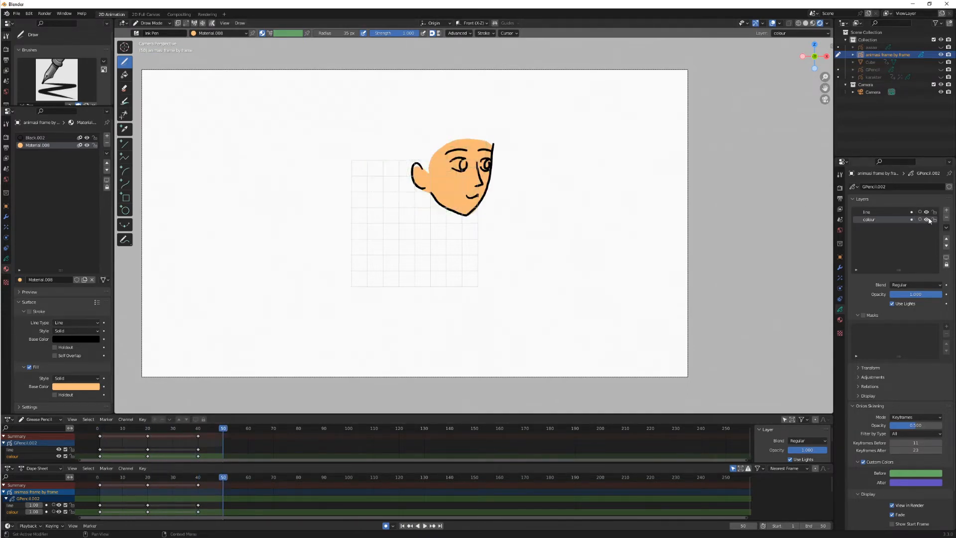
mouse_move(208, 441)
mouse_down()
mouse_move(100, 440)
mouse_move(188, 440)
mouse_up()
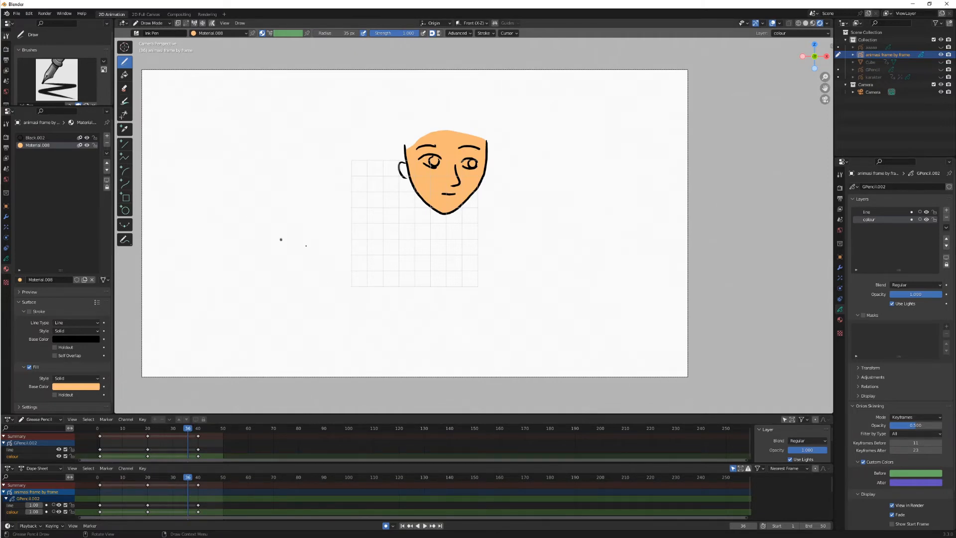
- Move the third pose's keyframes on both layers to frame 35, and scrub across the new timing
mouse_move(187, 433)
mouse_down()
mouse_move(100, 433)
mouse_move(204, 434)
mouse_up()
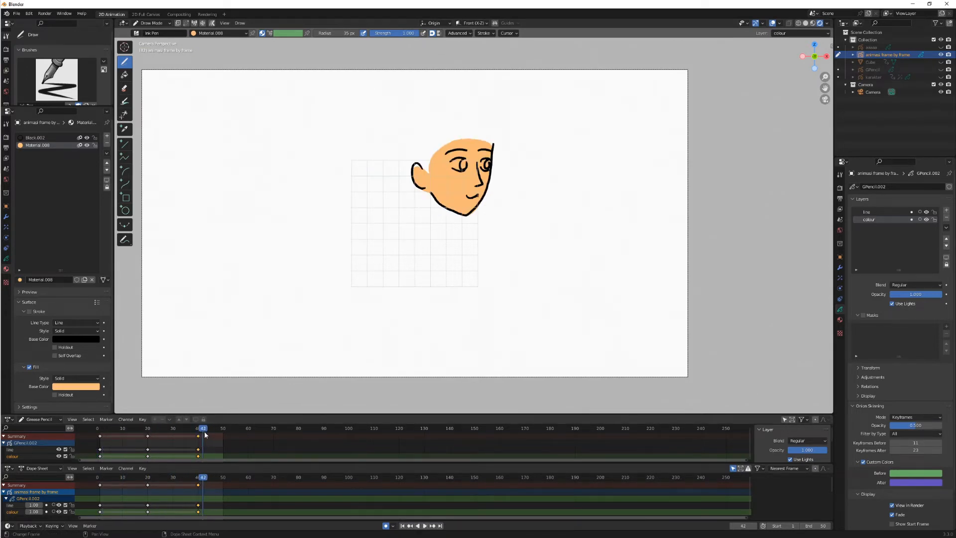
key(g)
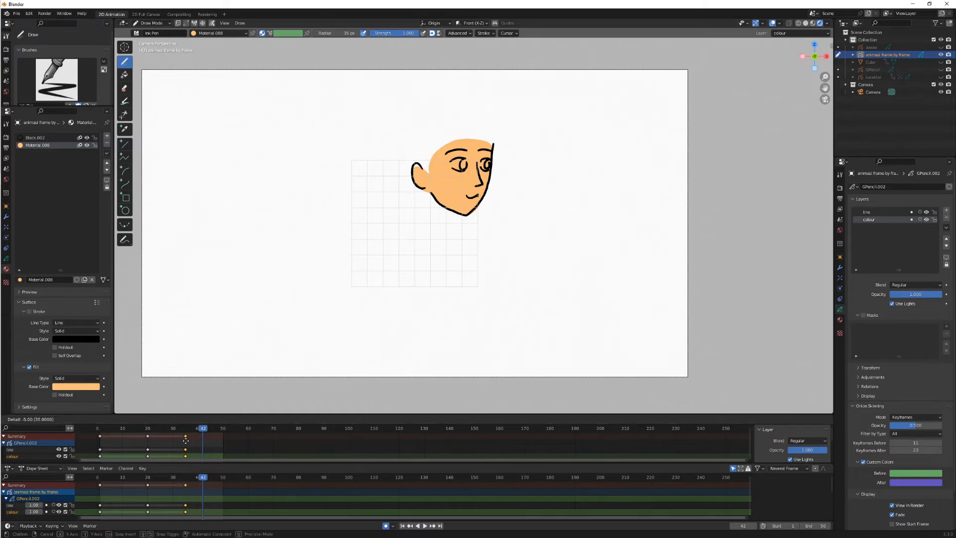
click(188, 441)
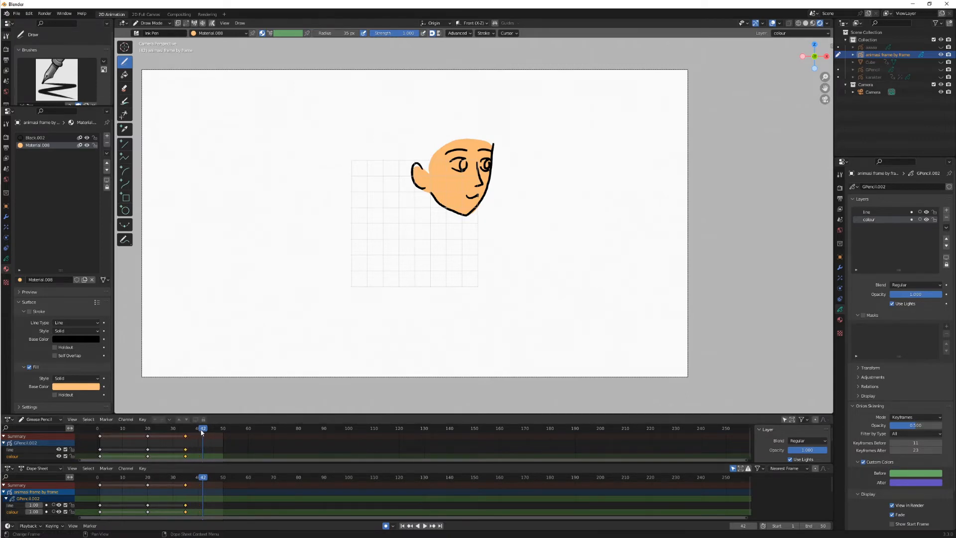
drag(203, 433, 178, 437)
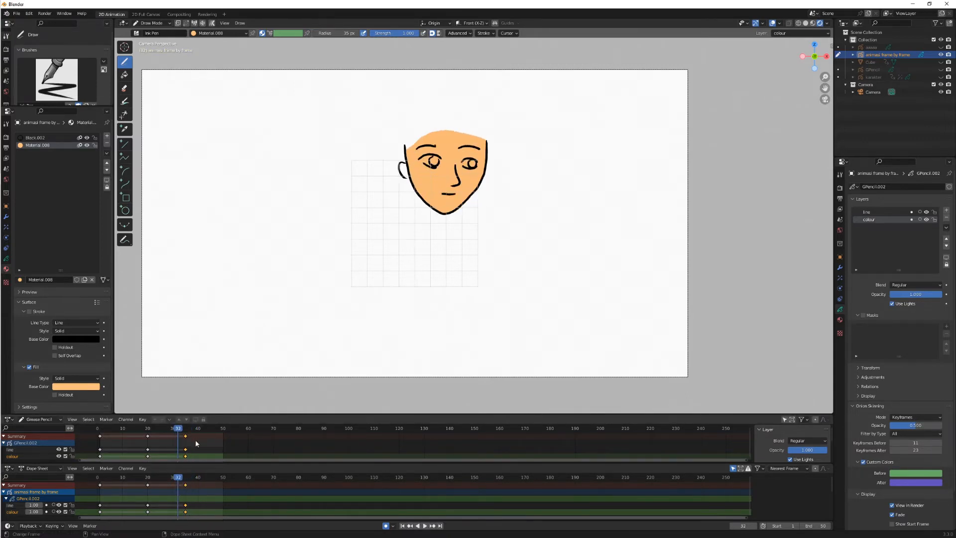
- Duplicate the frame 20 keyframes of both layers and place the copy after the third pose, at about frame 43
shift+click(151, 444)
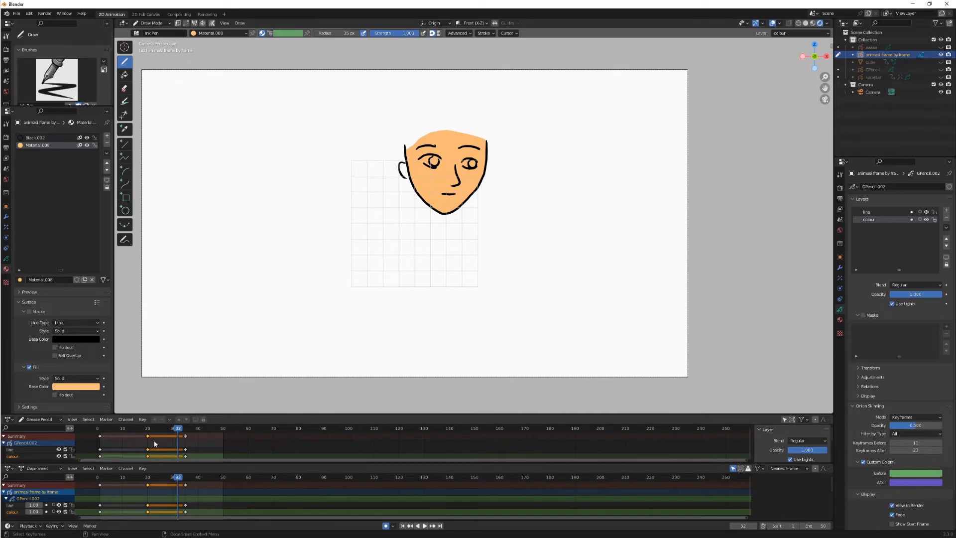
key(shift+d)
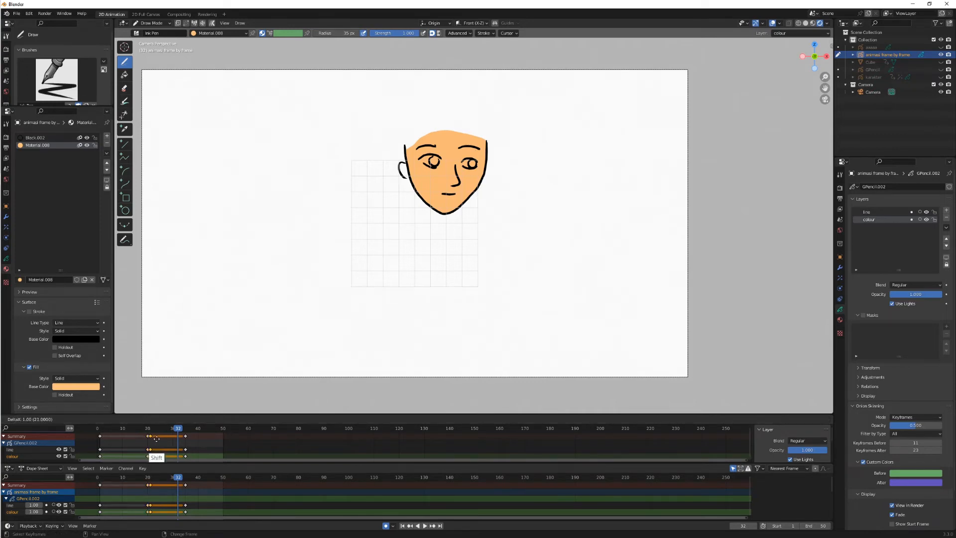
click(170, 440)
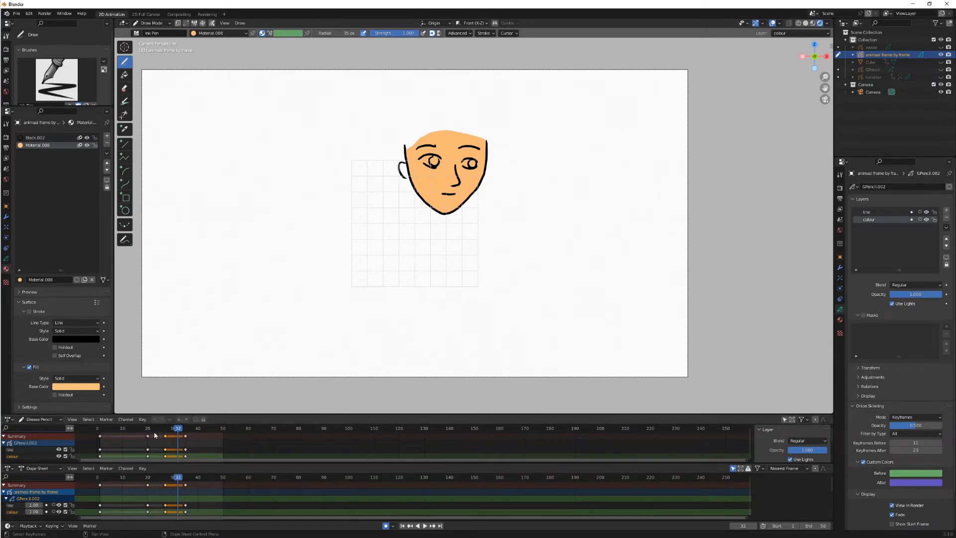
mouse_move(164, 431)
mouse_down()
mouse_move(148, 436)
mouse_move(209, 441)
mouse_move(145, 451)
mouse_move(208, 449)
mouse_up()
key(g)
click(212, 438)
- Duplicate the first head's keyframes from frame 1 and place the copy at about frame 27, before the third pose
click(150, 431)
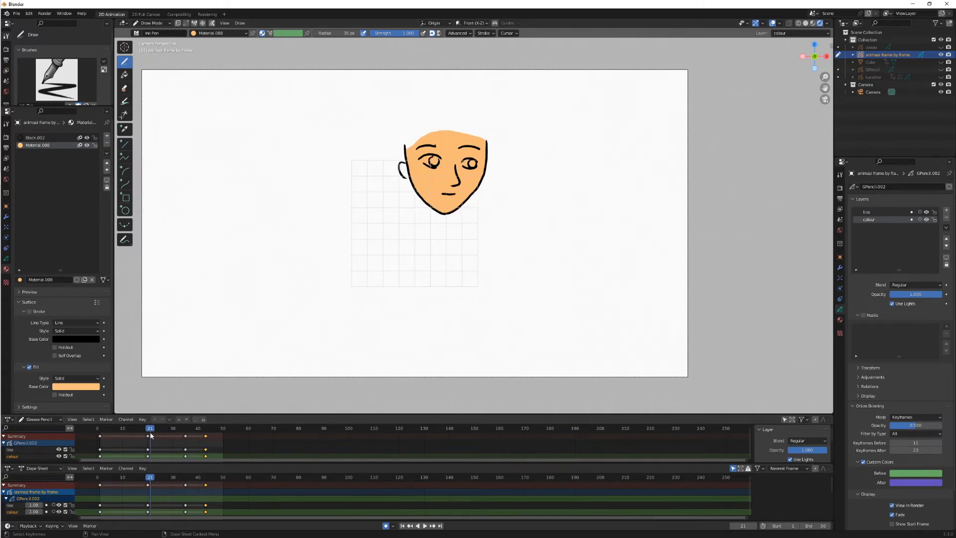
drag(151, 431, 147, 431)
click(102, 438)
key(shift+d)
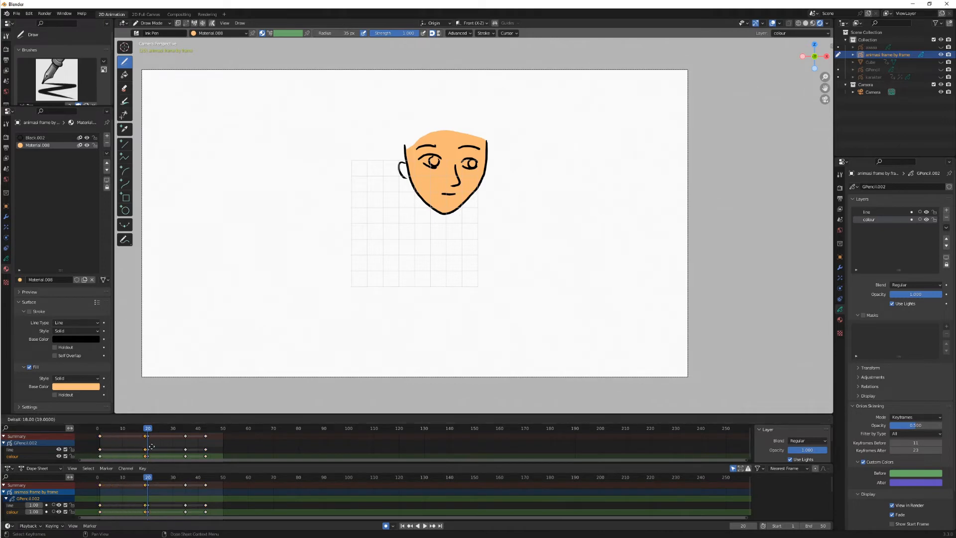
click(167, 442)
- Return to the start frame and play the retimed animation with its duplicated poses, stopping it after viewing
key(shift+Left)
key(space)
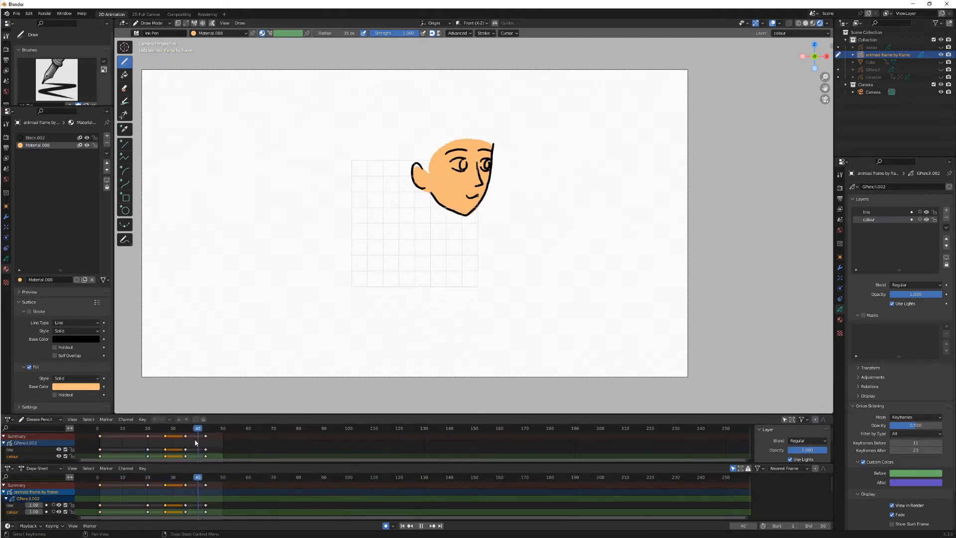
key(space)
key(space)
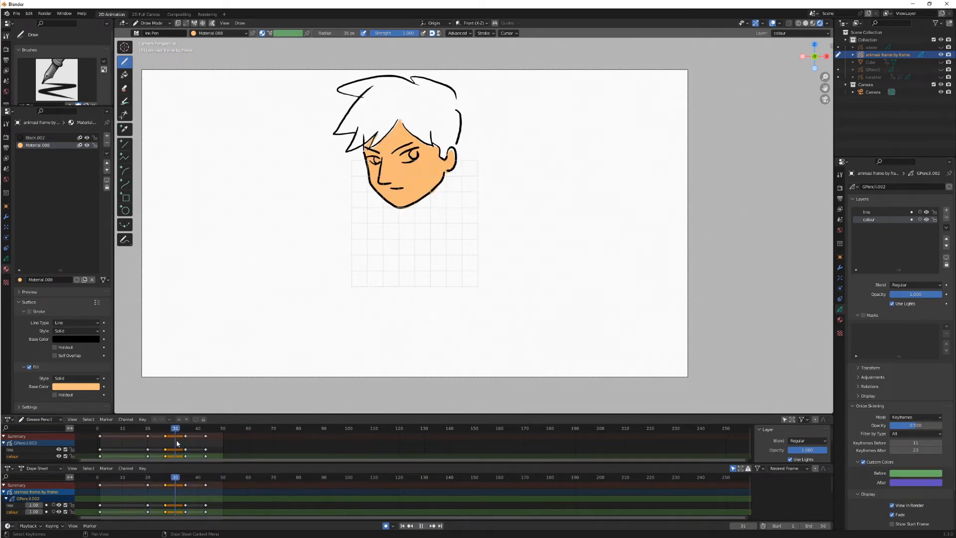
key(space)
- Enlarge the Grease Pencil dope sheet area and make the line layer active in its channel list
drag(217, 463, 209, 485)
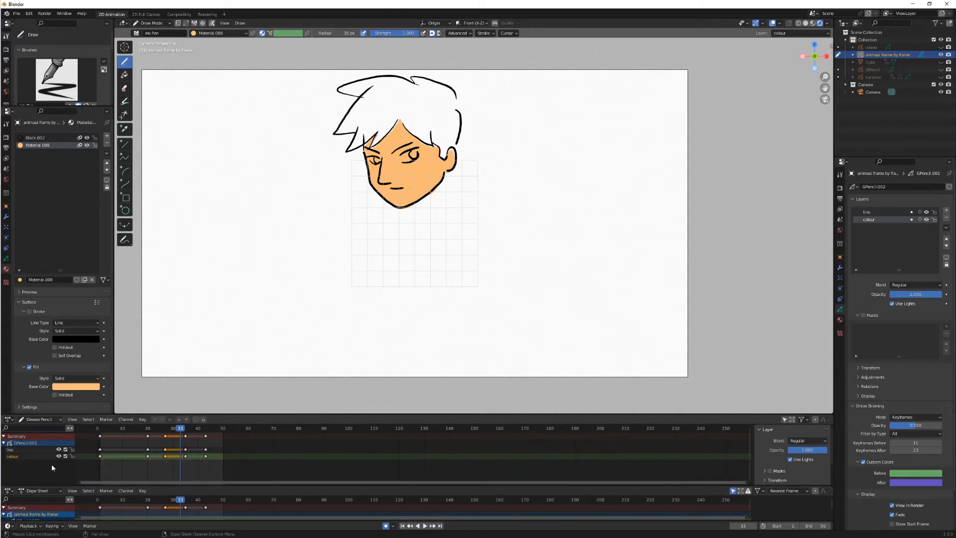
click(25, 450)
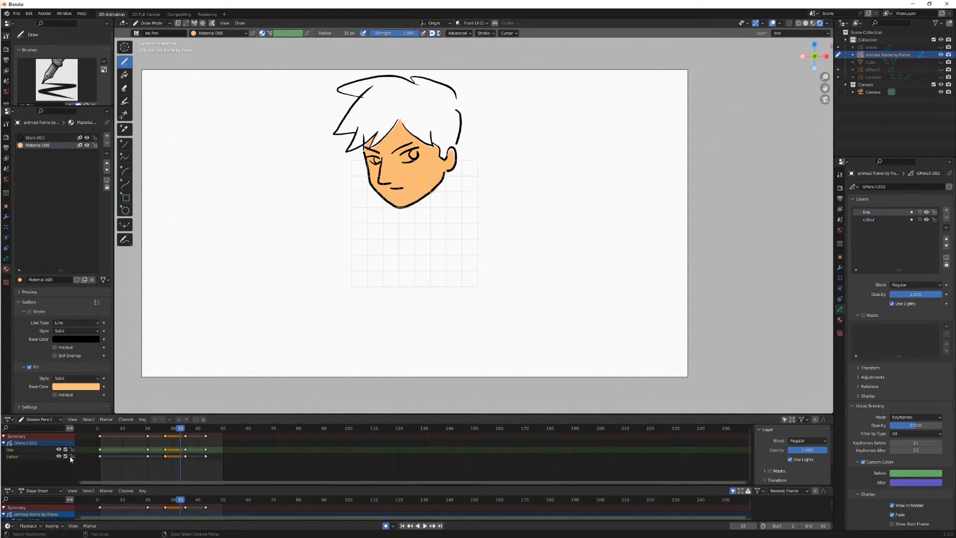
- Select the keyframes at about frame 27 and at about frame 35 in turn, and play the rest of the animation briefly
click(167, 452)
click(167, 451)
click(186, 437)
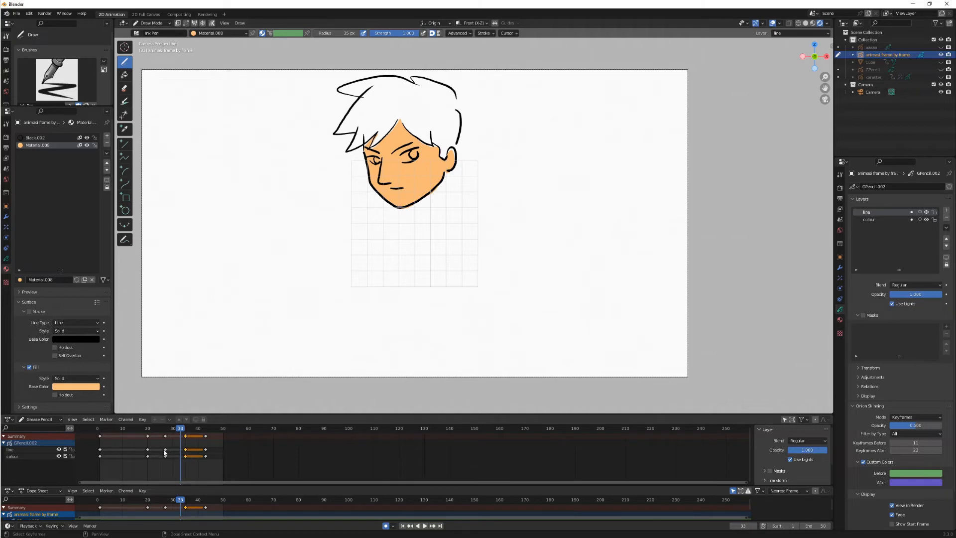
click(186, 449)
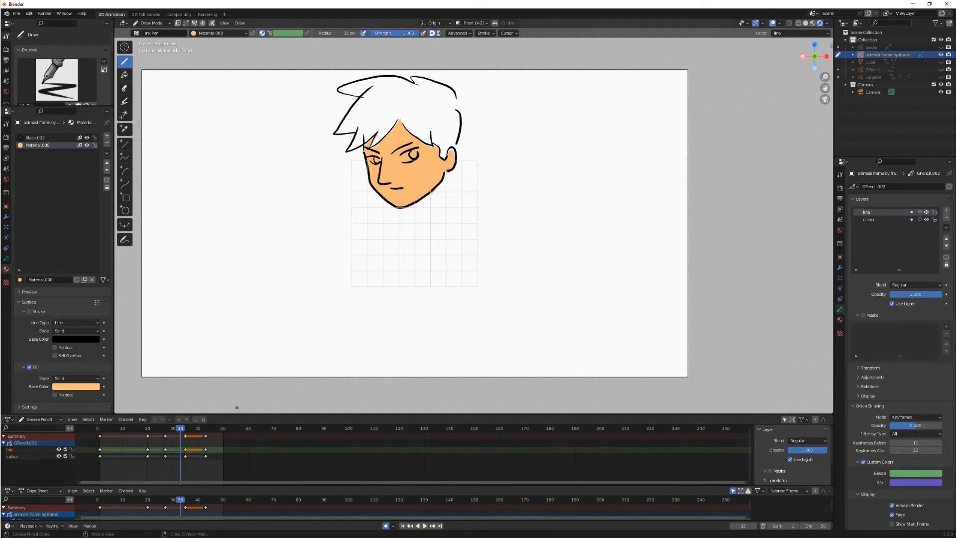
key(space)
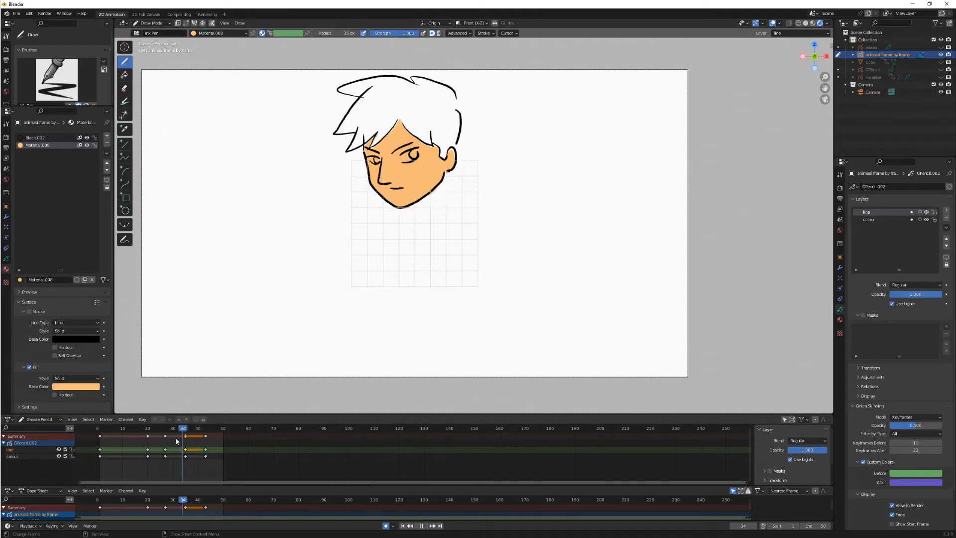
key(space)
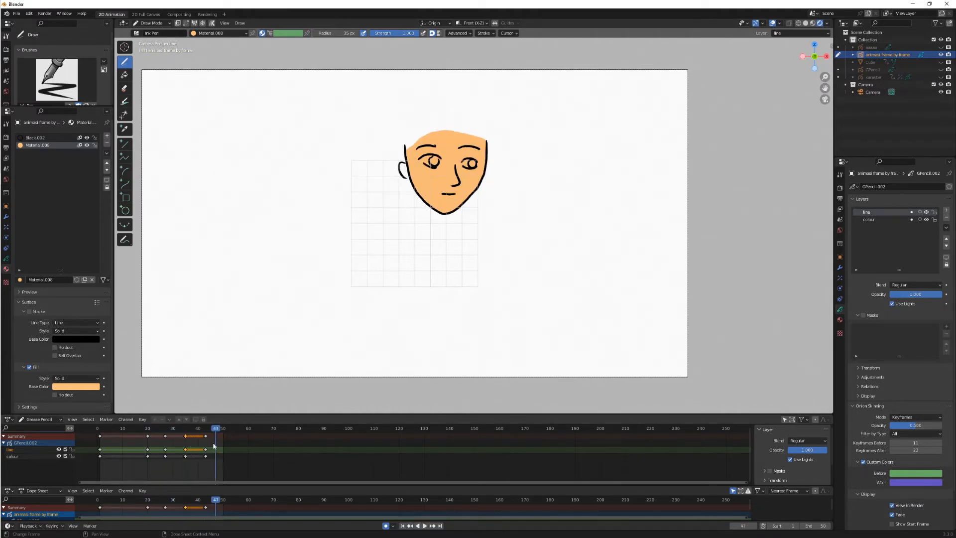
- Duplicate the last pose's line and colour keyframes from frame 43 and place the copy at about frame 49
click(207, 436)
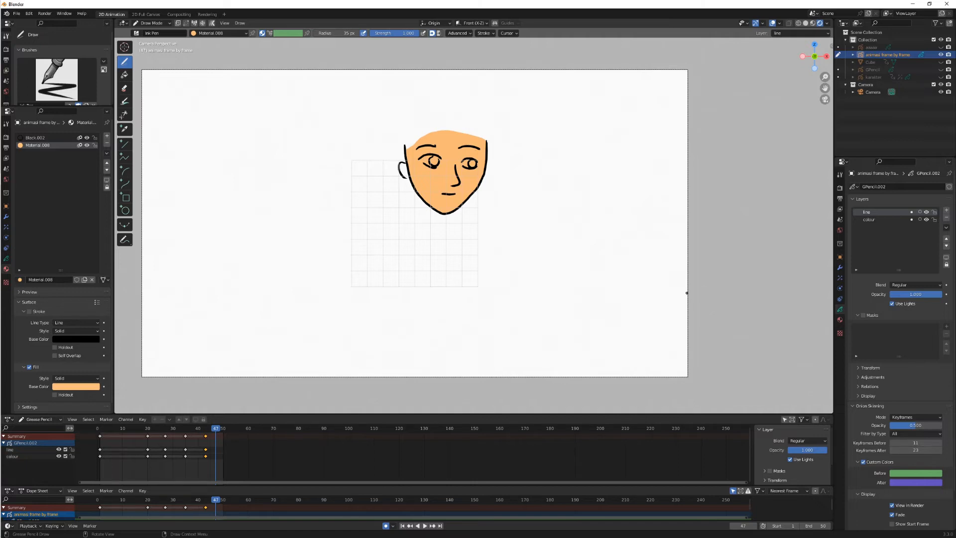
click(208, 437)
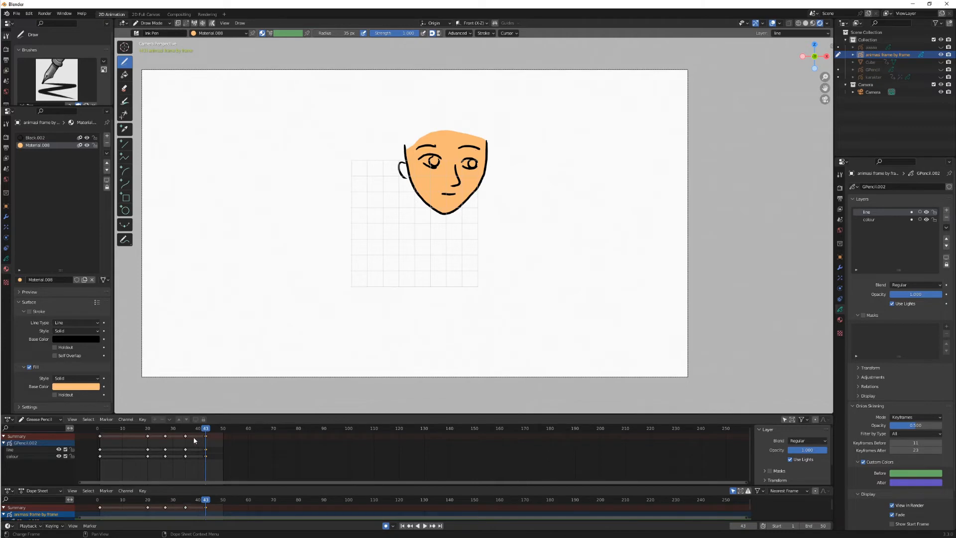
click(207, 438)
key(shift+d)
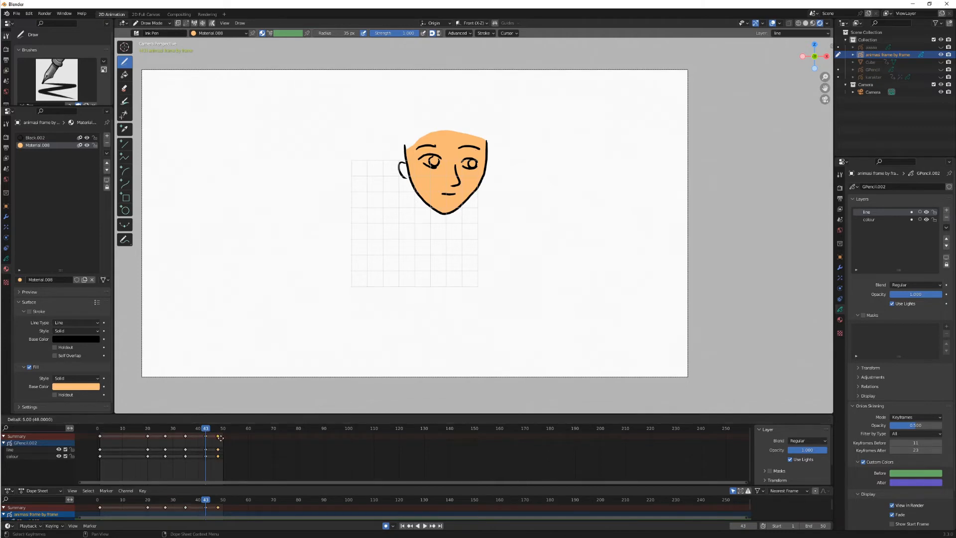
click(224, 438)
click(222, 436)
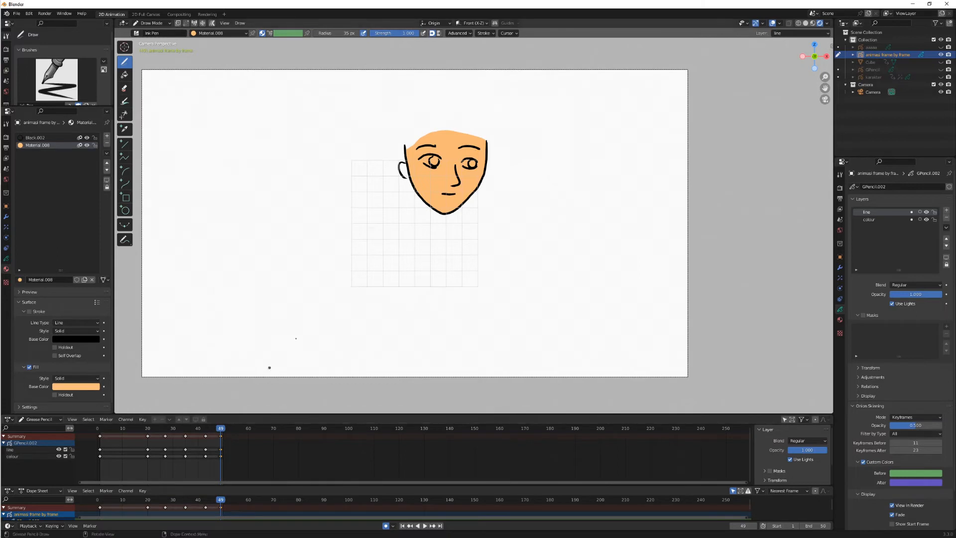
- Reshape the right jaw line of the copied face at frame 49 in Sculpt Mode and scrub back to compare it
click(151, 23)
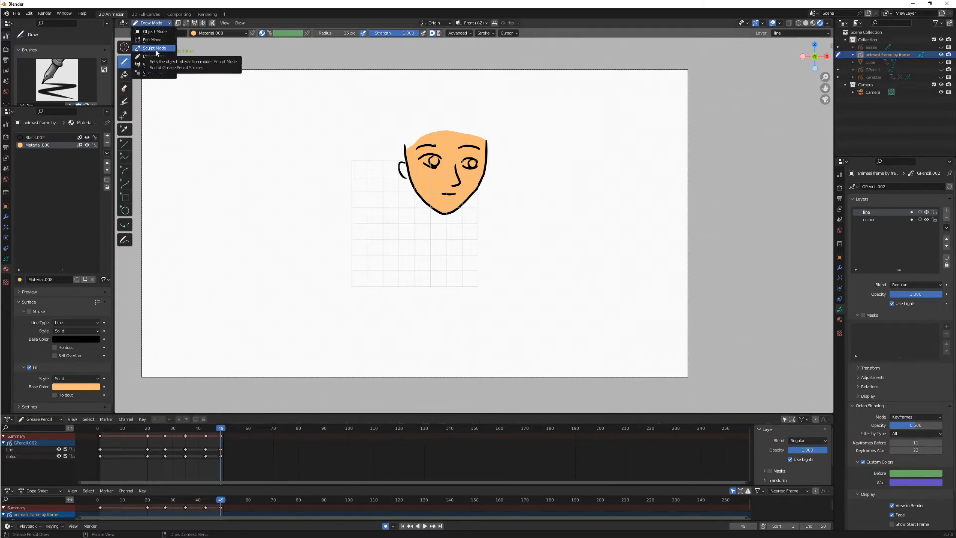
click(156, 48)
drag(486, 160, 476, 193)
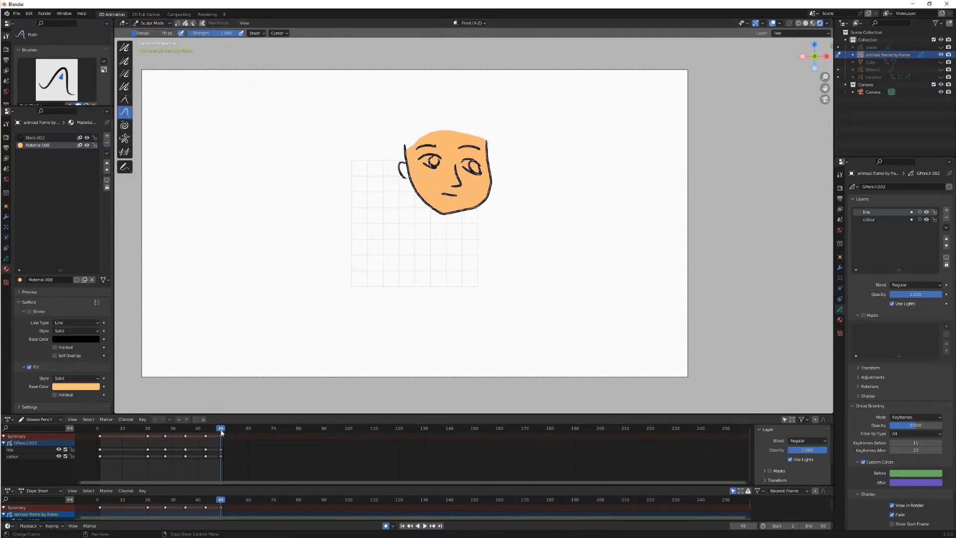
mouse_move(221, 435)
mouse_down()
mouse_move(204, 436)
mouse_move(218, 437)
mouse_up()
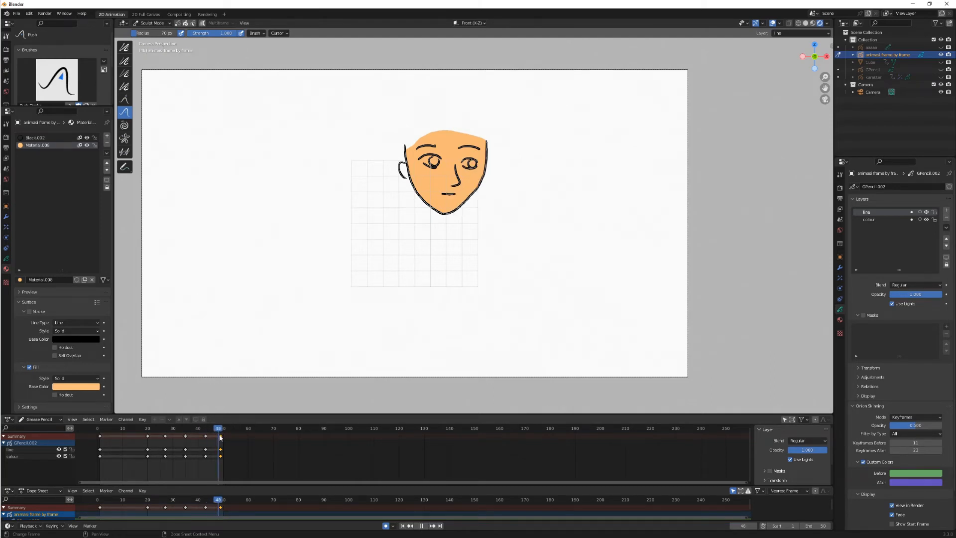
- Return to Draw Mode and delete all keyframes of the line and colour layers
click(152, 23)
click(154, 58)
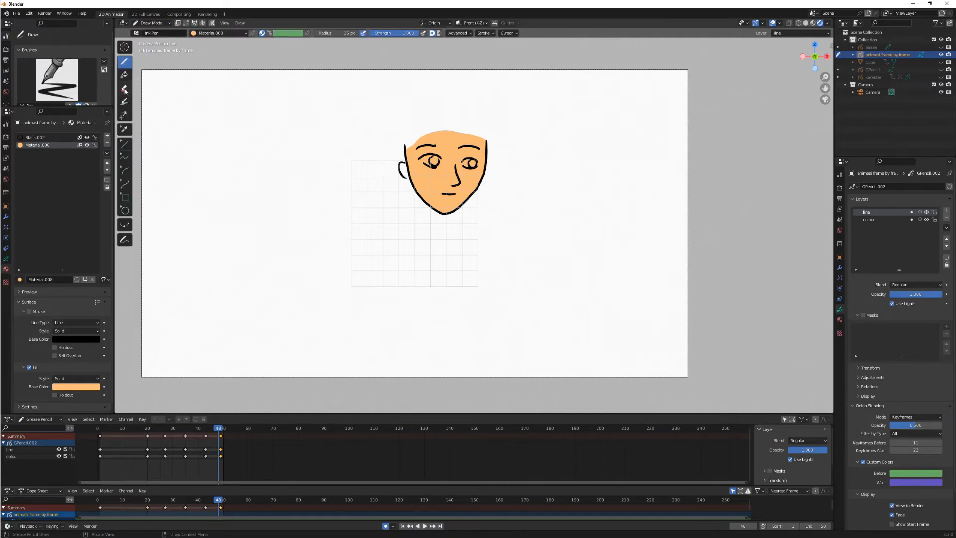
click(124, 88)
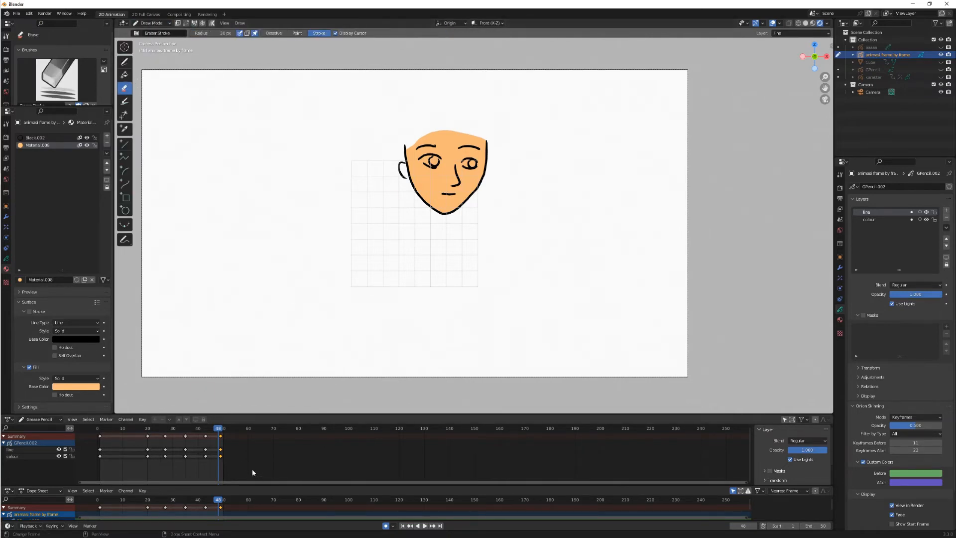
drag(252, 469, 90, 422)
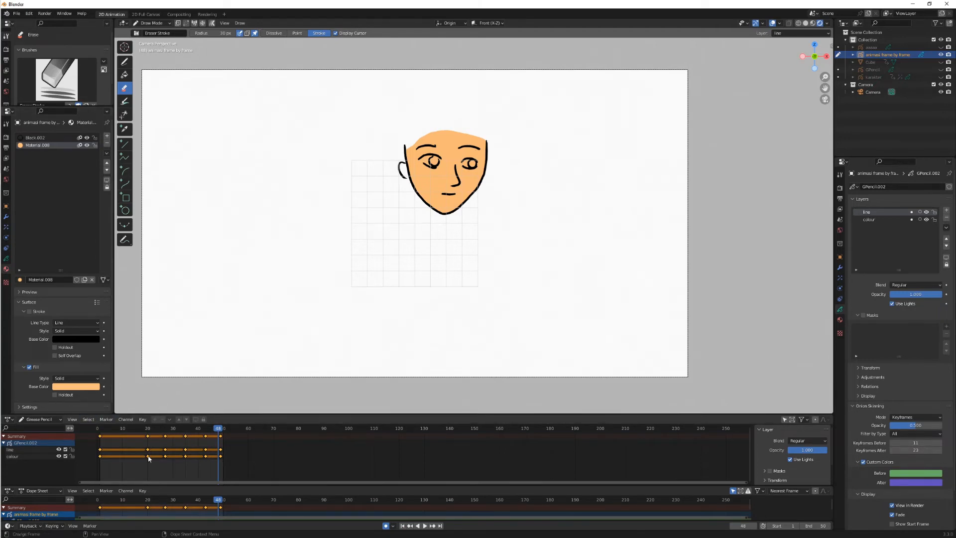
key(Delete)
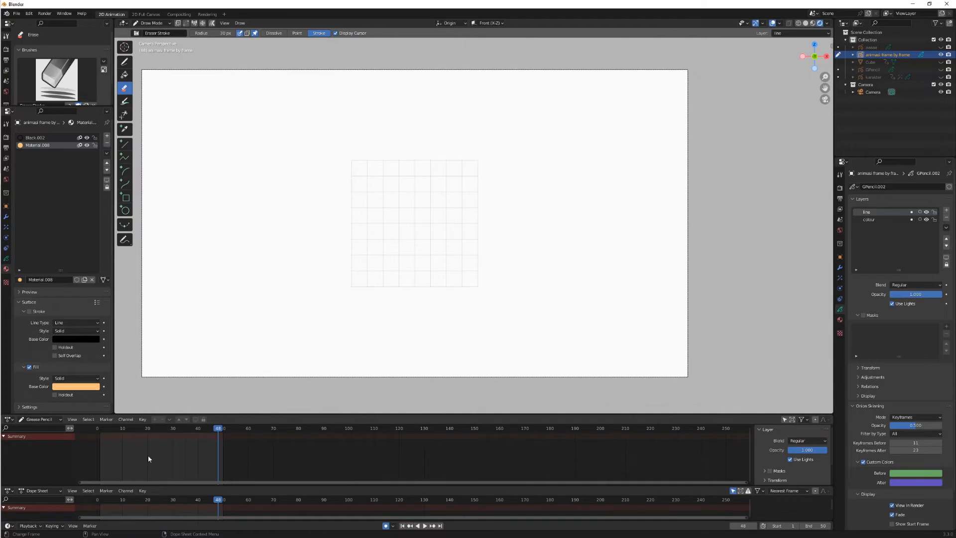
- Draw a freehand circle at frame 1 on the line layer with the Black.002 material
click(124, 62)
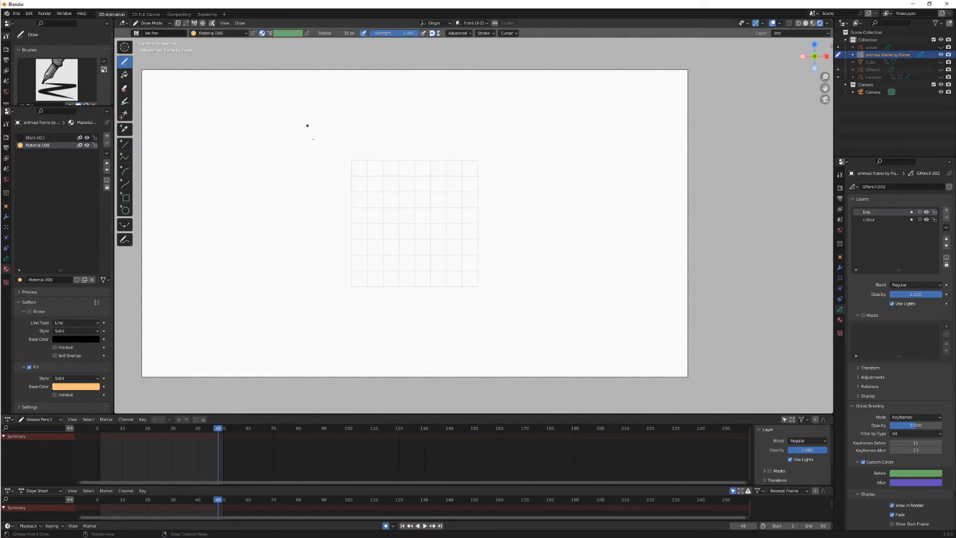
click(279, 145)
key(shift+Left)
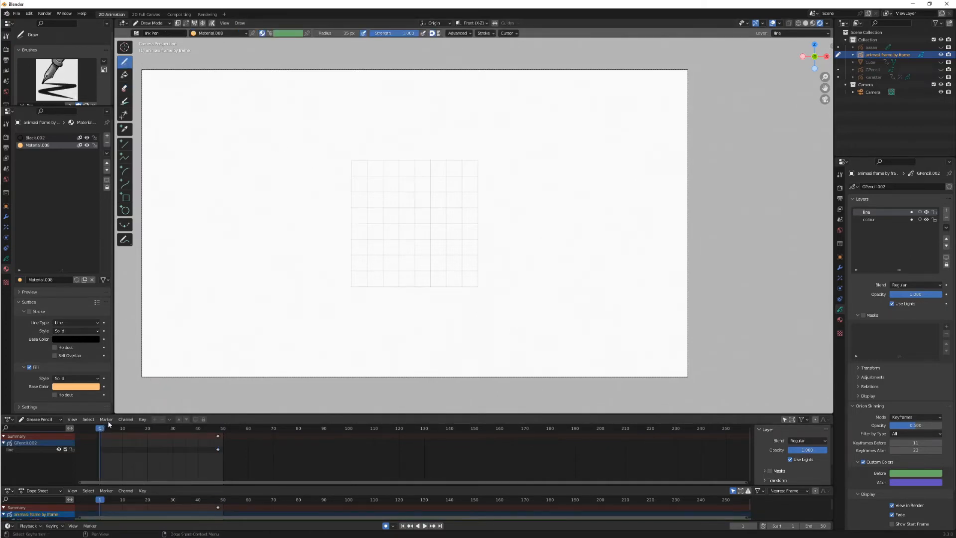
mouse_move(302, 158)
mouse_down()
mouse_move(228, 252)
mouse_move(283, 216)
mouse_up()
key(ctrl+z)
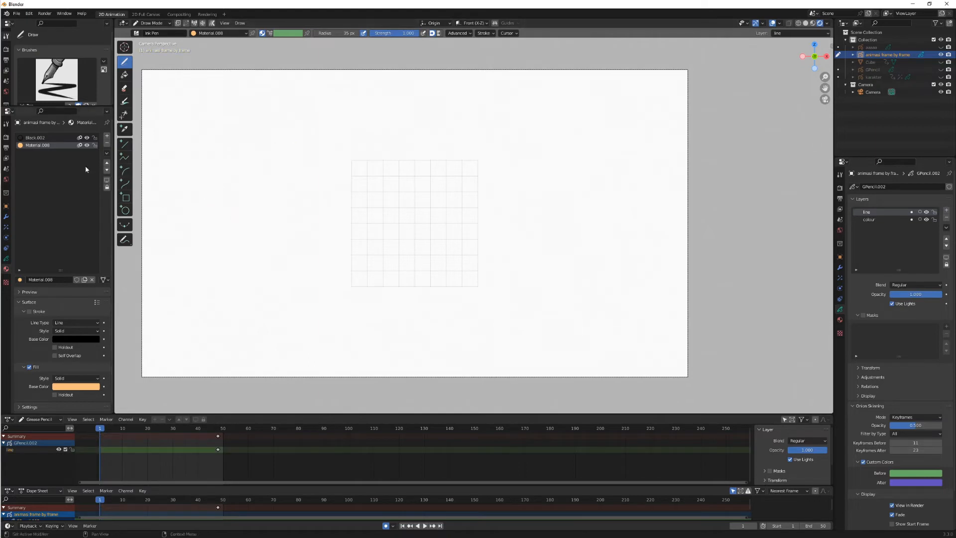
click(80, 139)
mouse_move(245, 165)
mouse_down()
mouse_move(212, 178)
mouse_move(265, 193)
mouse_move(248, 165)
mouse_up()
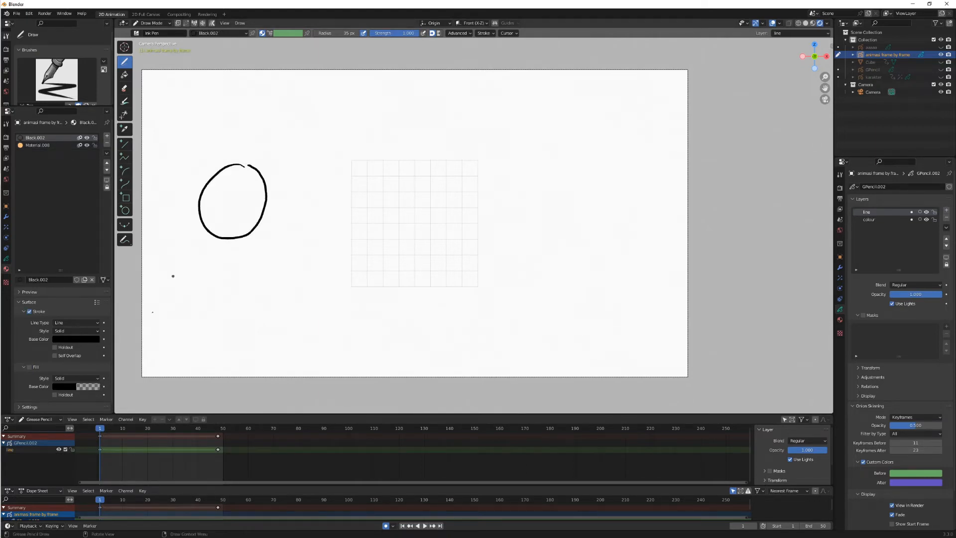
- Duplicate the circle's keyframe to frame 10 and push in the circle's upper right side at frame 1 in Sculpt Mode
drag(103, 438, 128, 442)
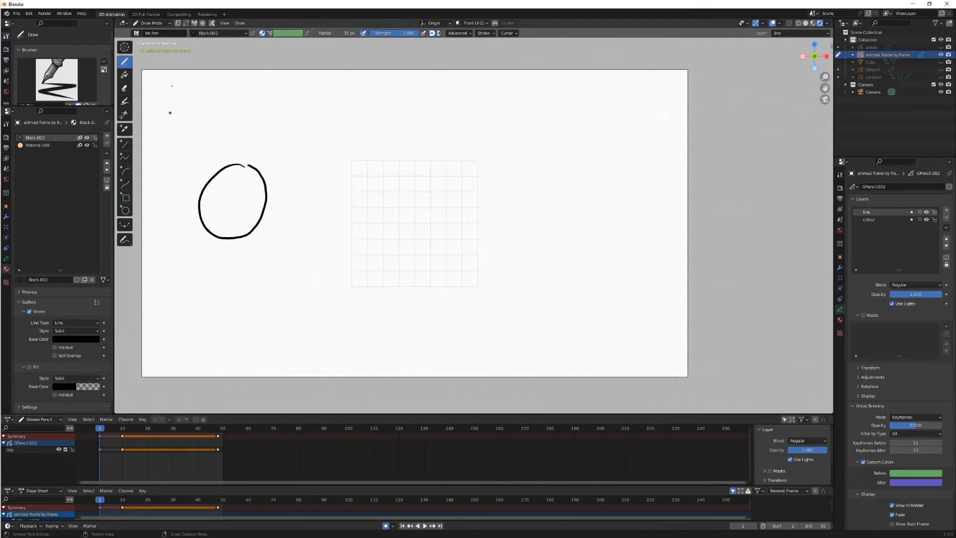
click(150, 23)
click(162, 49)
drag(273, 182, 256, 189)
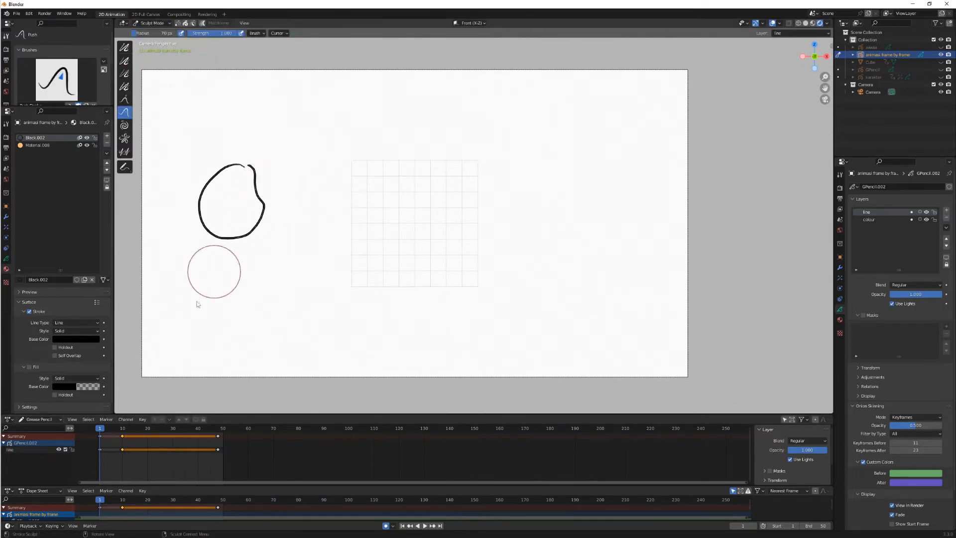
- Scrub through the circle test and delete all of its keyframes
drag(101, 434, 180, 437)
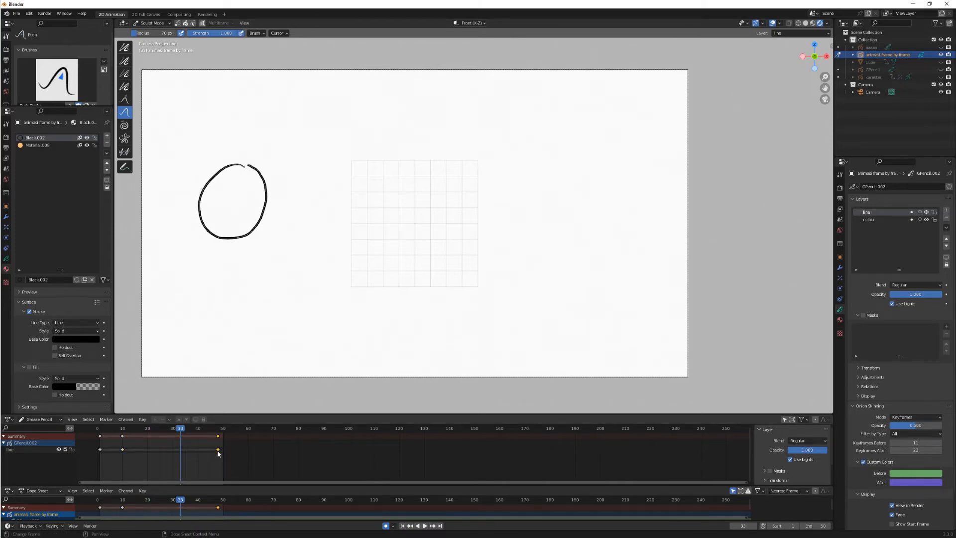
key(Delete)
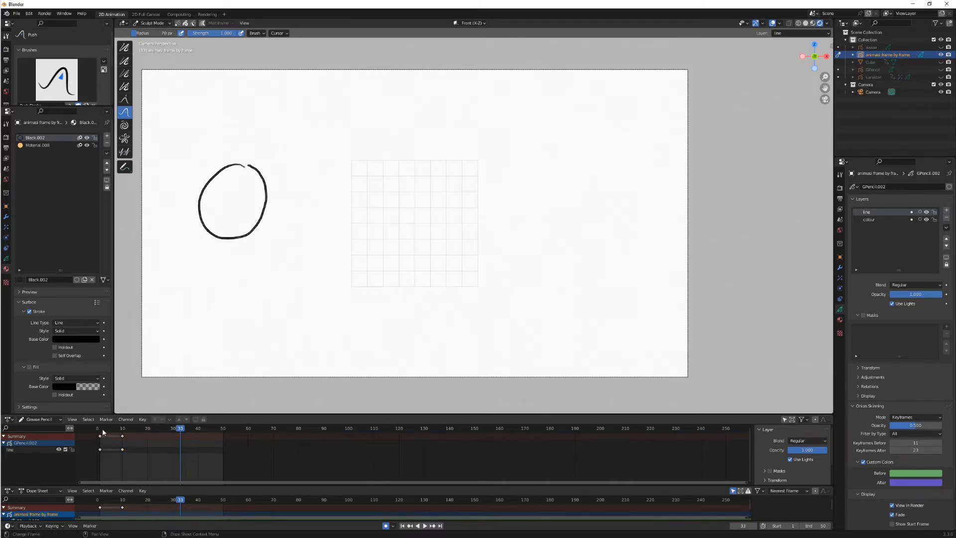
drag(135, 464, 98, 431)
key(Delete)
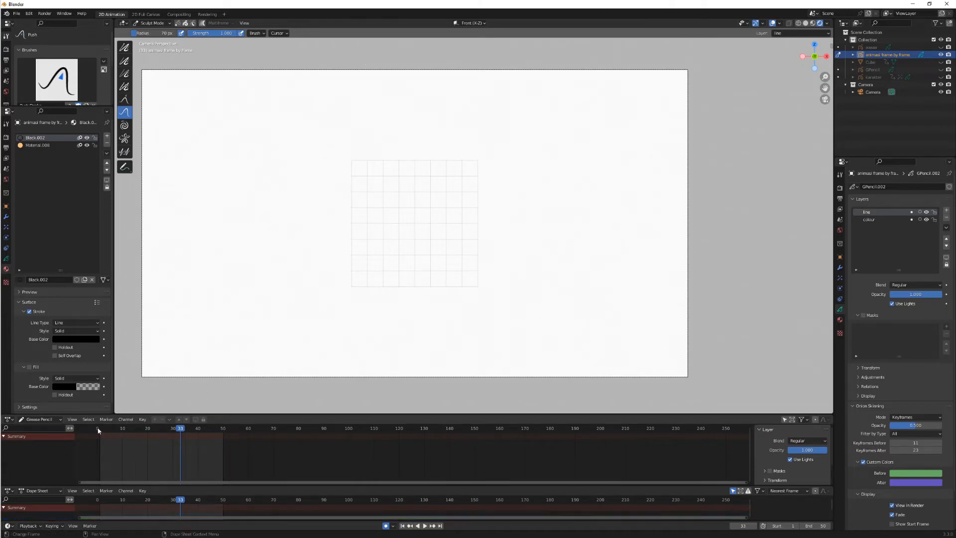
- Return to frame 1 and draw a new, larger freehand circle in Draw Mode
click(100, 429)
click(100, 429)
click(150, 23)
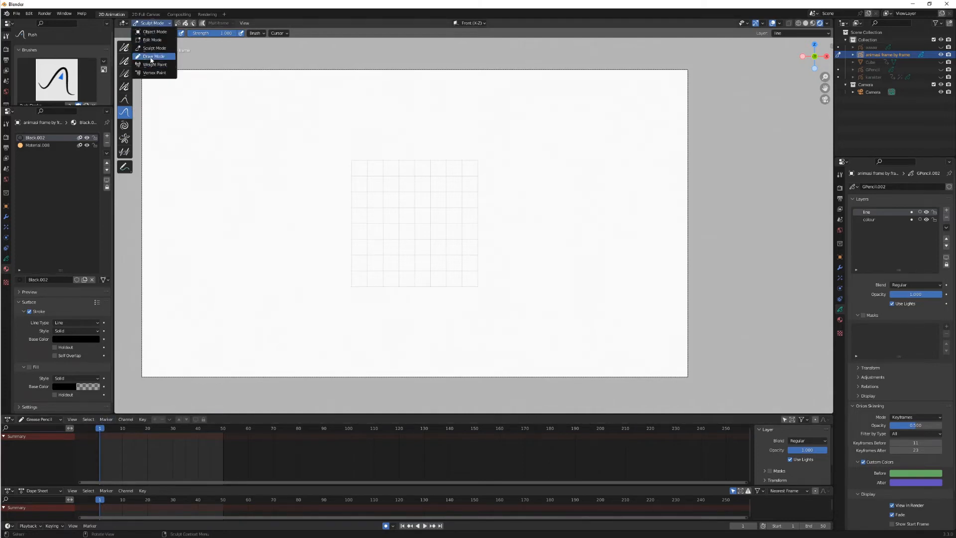
click(149, 54)
mouse_move(280, 153)
mouse_down()
mouse_move(212, 191)
mouse_move(300, 222)
mouse_move(278, 150)
mouse_up()
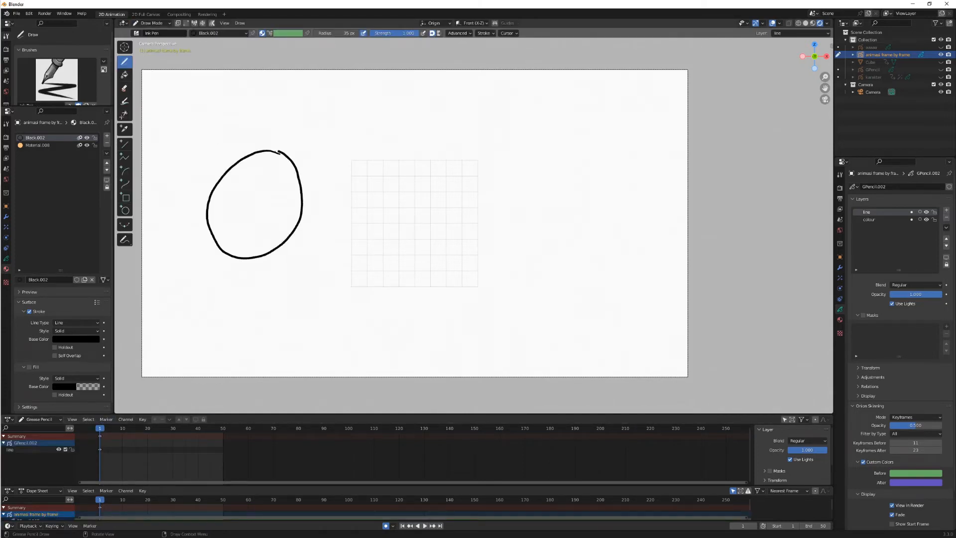
- Duplicate the circle's keyframe to frame 10 and dent the copy's upper right edge in Sculpt Mode
click(123, 434)
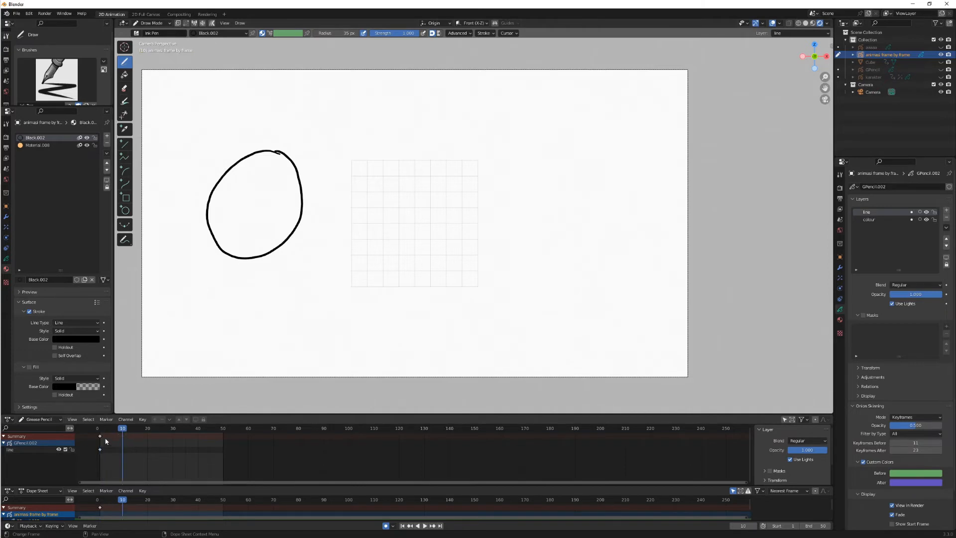
key(shift+d)
click(129, 442)
click(152, 23)
click(156, 50)
drag(275, 127, 289, 170)
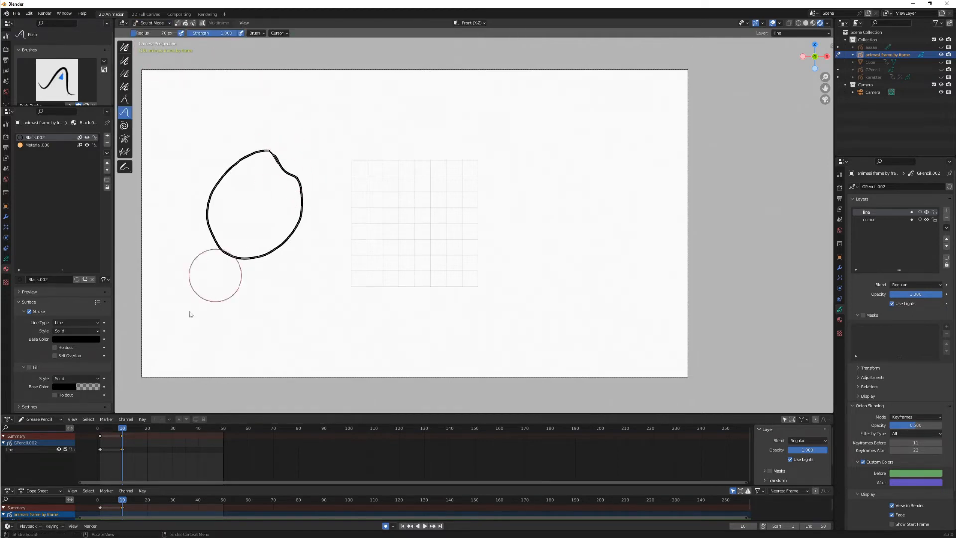
- Duplicate the frame 10 keyframe to frame 20 and push the dent deeper and further down the circle's right side
click(148, 433)
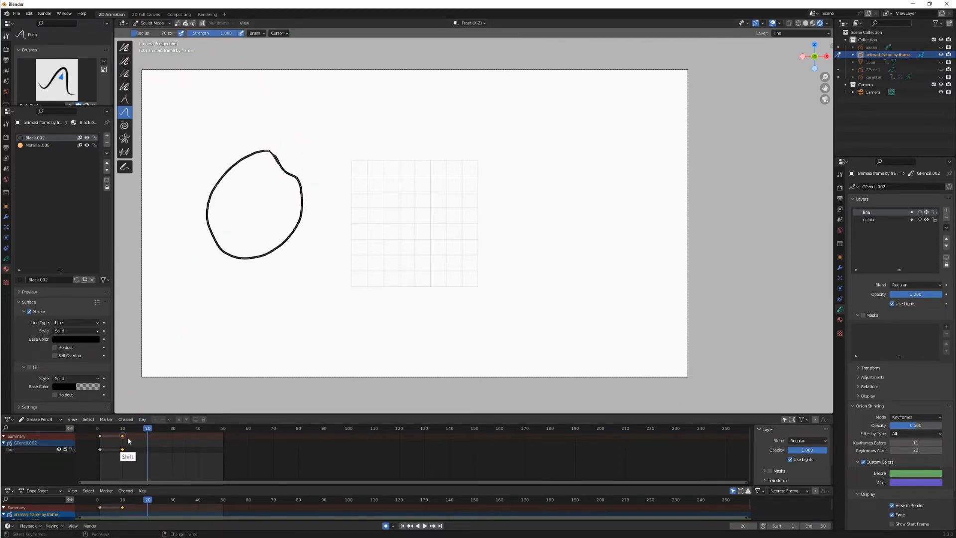
key(shift+d)
click(153, 442)
click(152, 23)
click(161, 50)
drag(305, 145, 291, 221)
- Duplicate the frame 20 keyframe to frame 30 and push the shape's lower right side inward
click(173, 432)
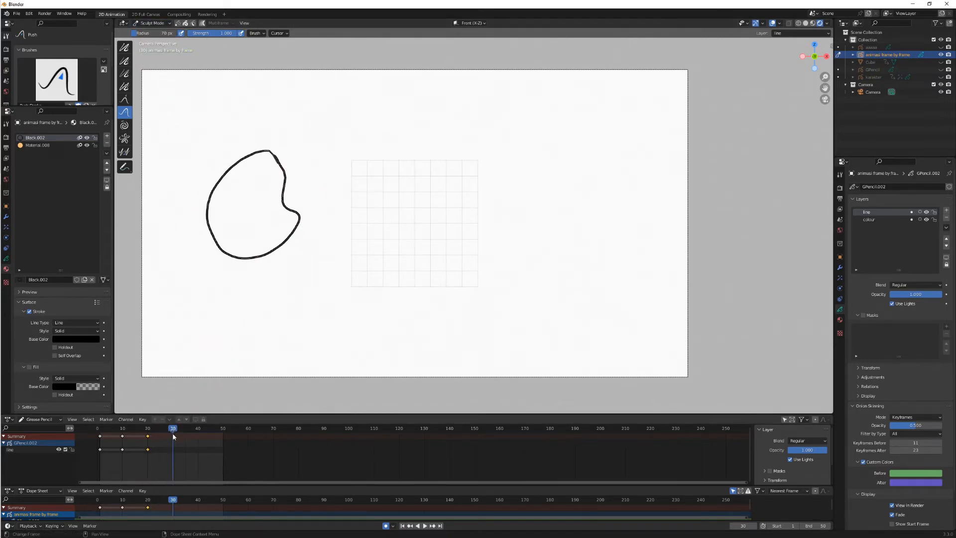
click(148, 436)
key(shift+d)
click(176, 439)
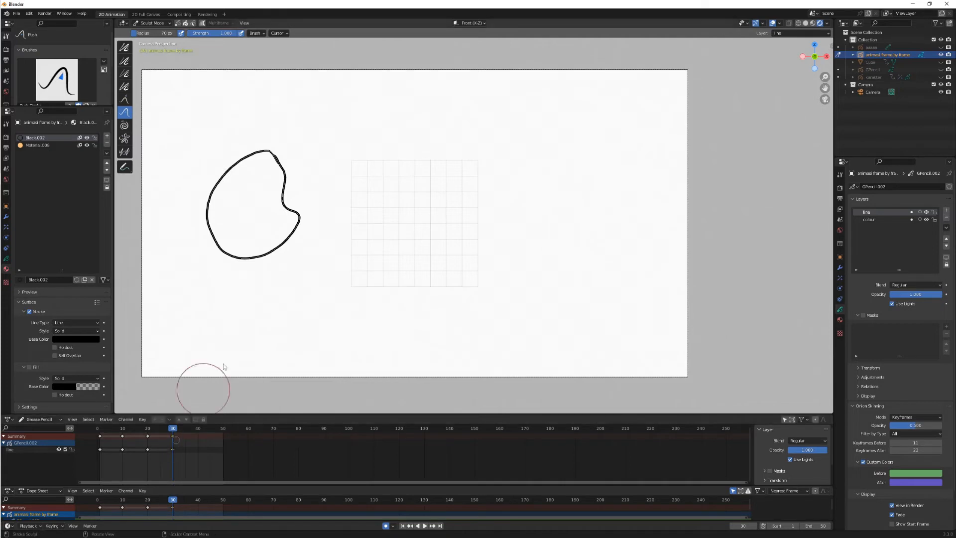
mouse_move(320, 209)
mouse_down()
mouse_move(271, 220)
mouse_move(261, 233)
mouse_move(266, 220)
mouse_up()
- Duplicate the last keyframe to frames 40 and 50, and push the lower right part of the frame 30 shape further inward
key(shift+d)
click(200, 440)
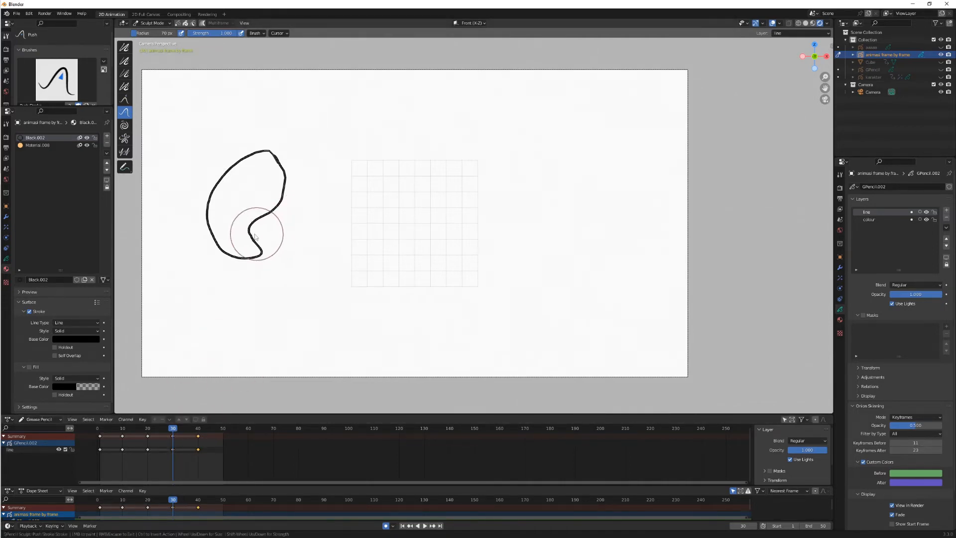
key(shift+d)
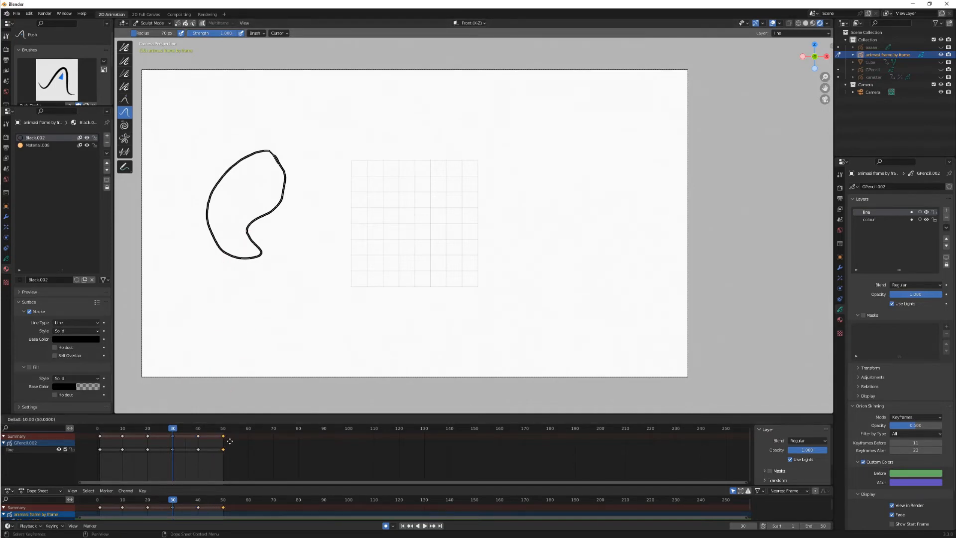
click(230, 441)
drag(290, 266, 253, 254)
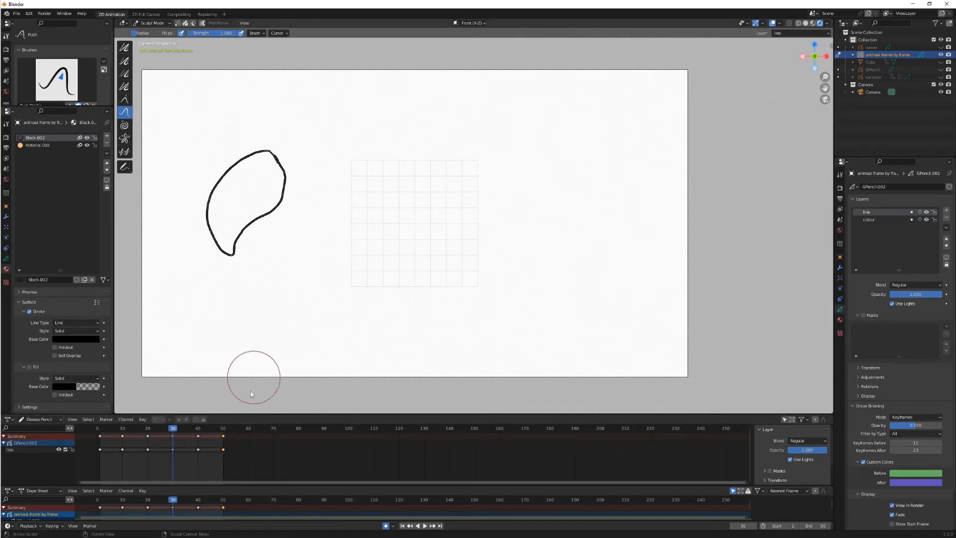
mouse_move(131, 440)
mouse_down()
mouse_move(109, 432)
mouse_move(249, 441)
mouse_move(163, 436)
mouse_up()
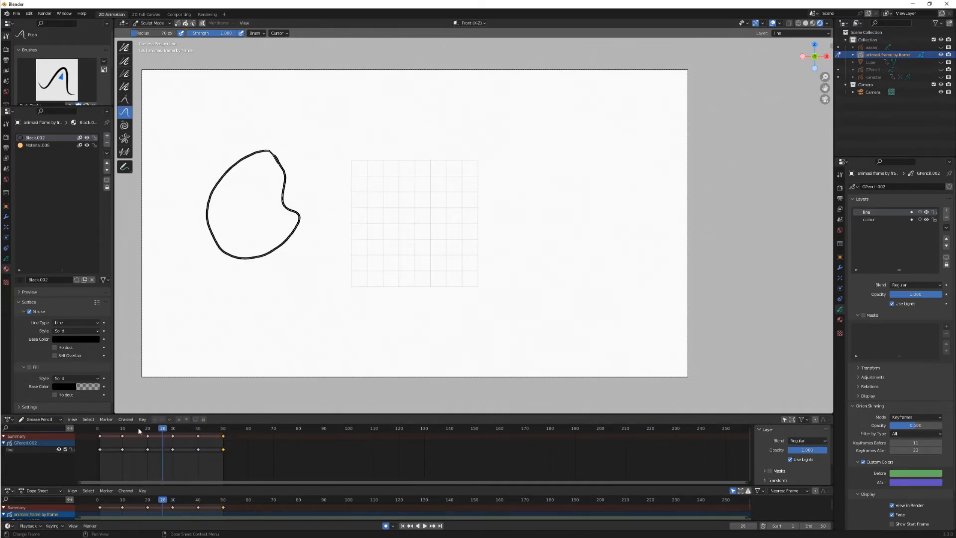
- Switch the circle drawing to Object Mode and preview its animation by scrubbing to frame 50 and playing it back
click(152, 23)
click(161, 33)
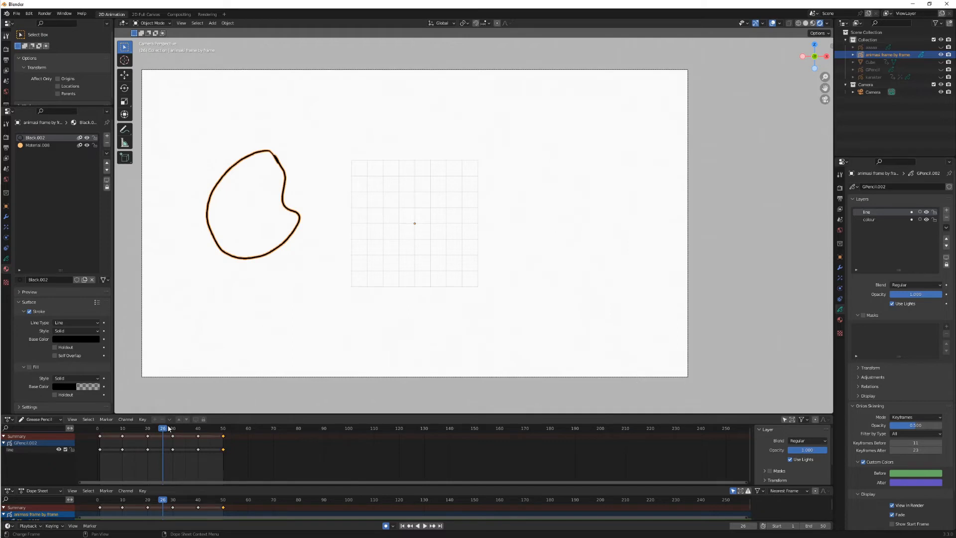
mouse_move(163, 433)
mouse_down()
mouse_move(102, 441)
mouse_move(222, 428)
mouse_up()
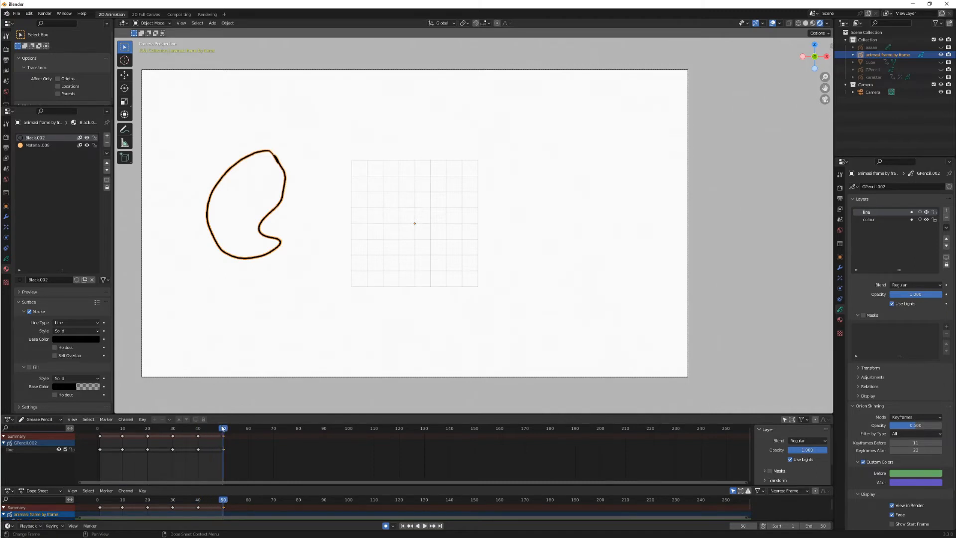
click(154, 23)
key(space)
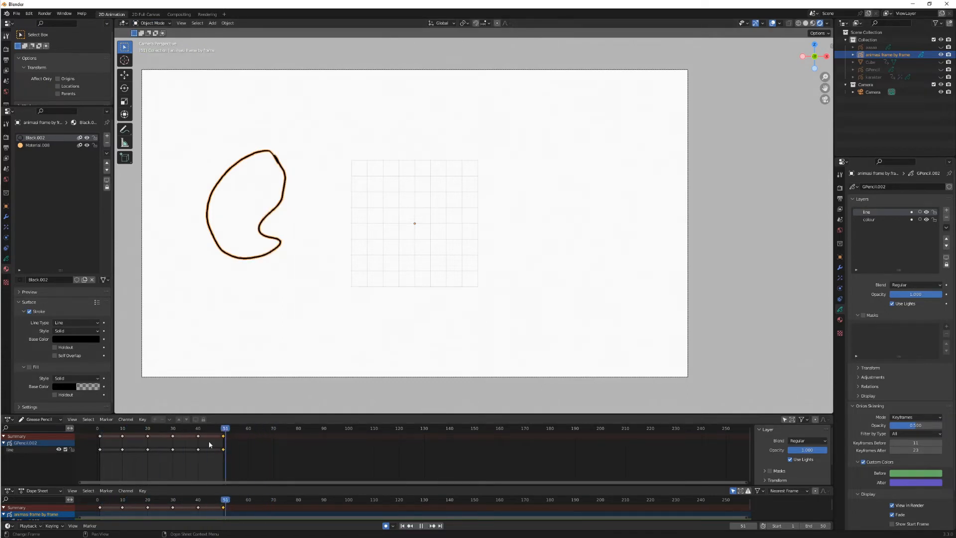
click(208, 429)
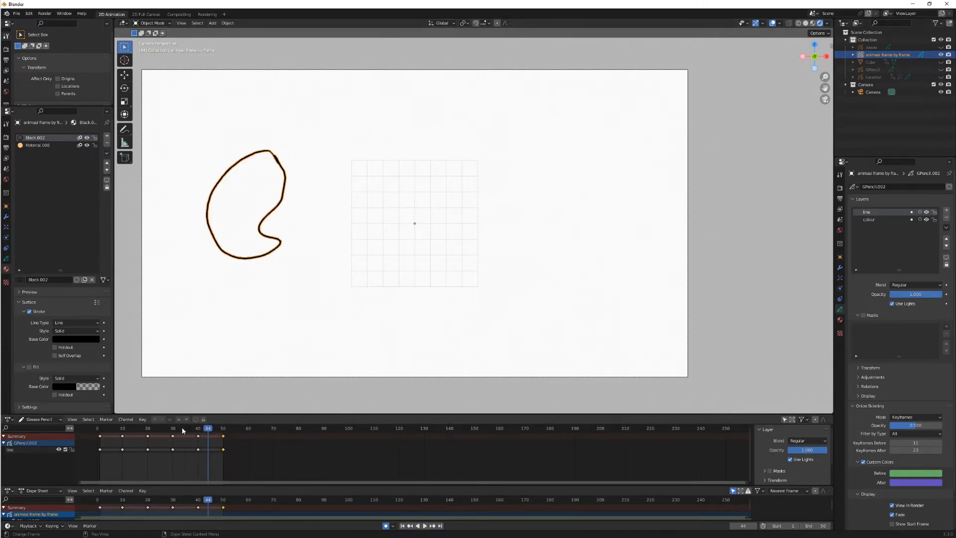
- Hide the frame-by-frame circle object and show the red shaded ball object in its place
mouse_move(247, 454)
mouse_down()
mouse_move(167, 450)
mouse_move(93, 430)
mouse_up()
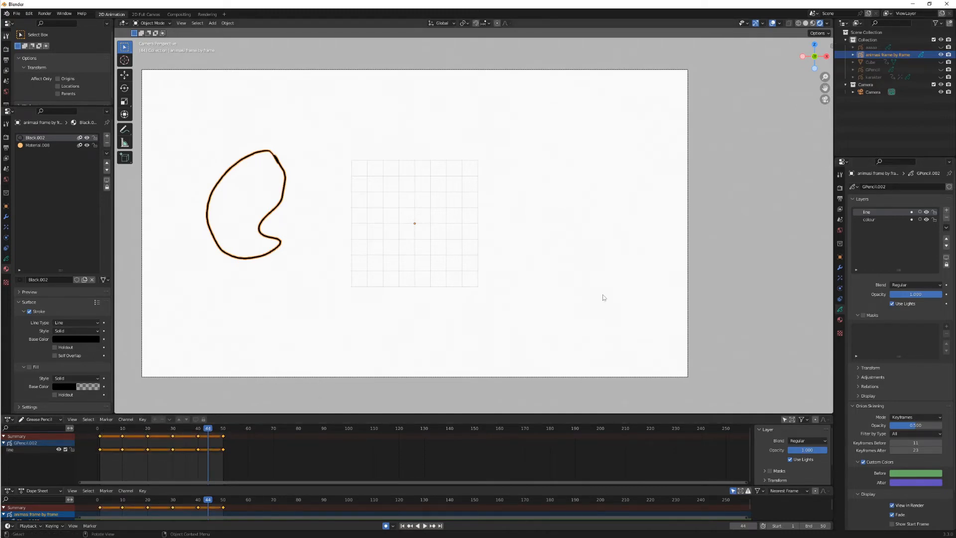
key(h)
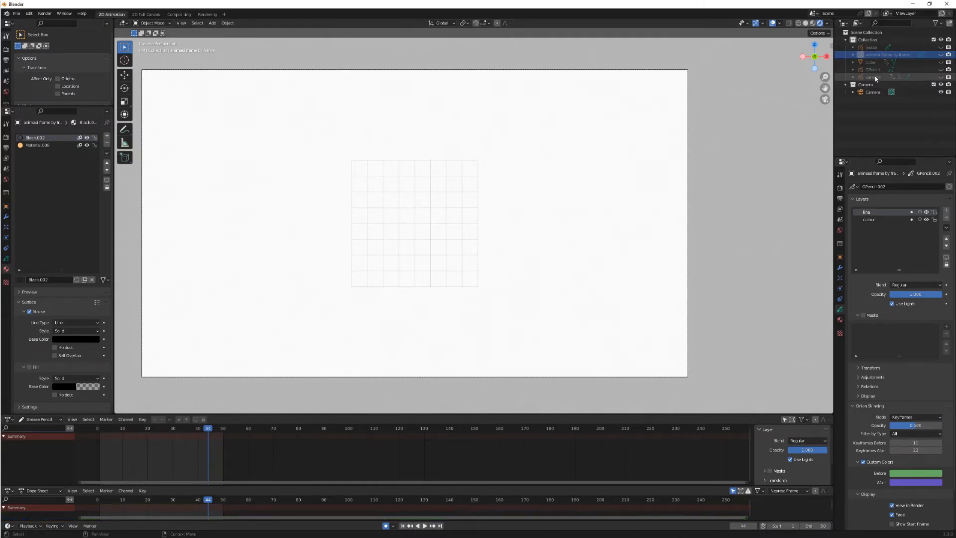
click(874, 69)
click(939, 77)
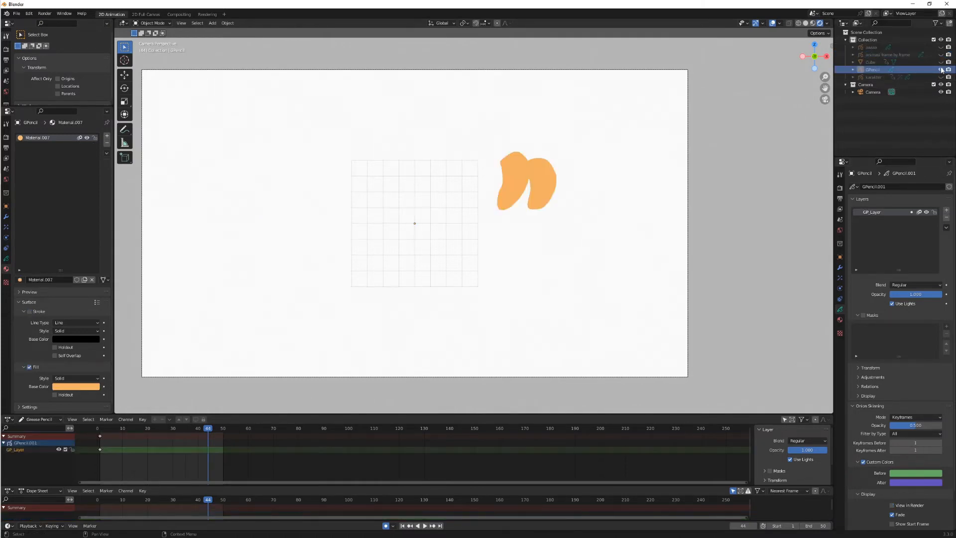
click(938, 77)
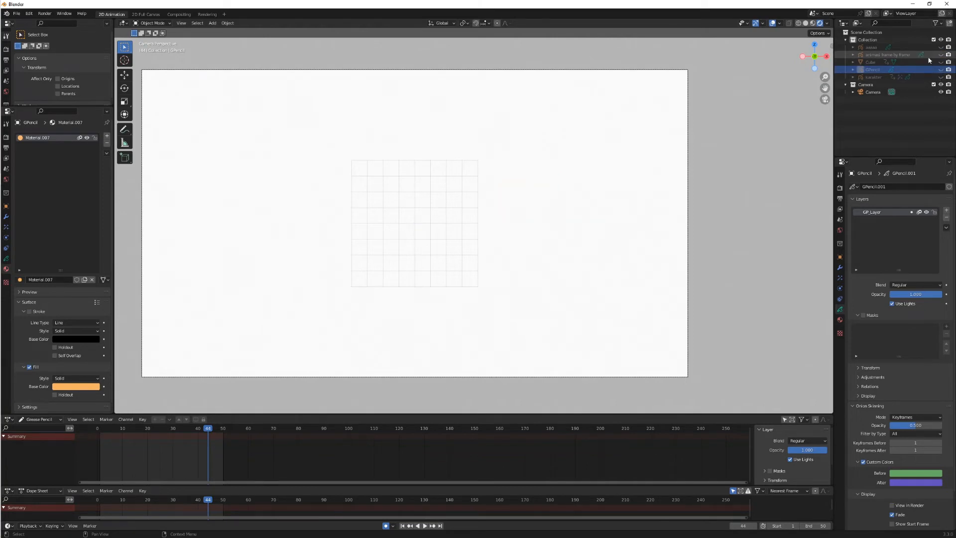
click(940, 47)
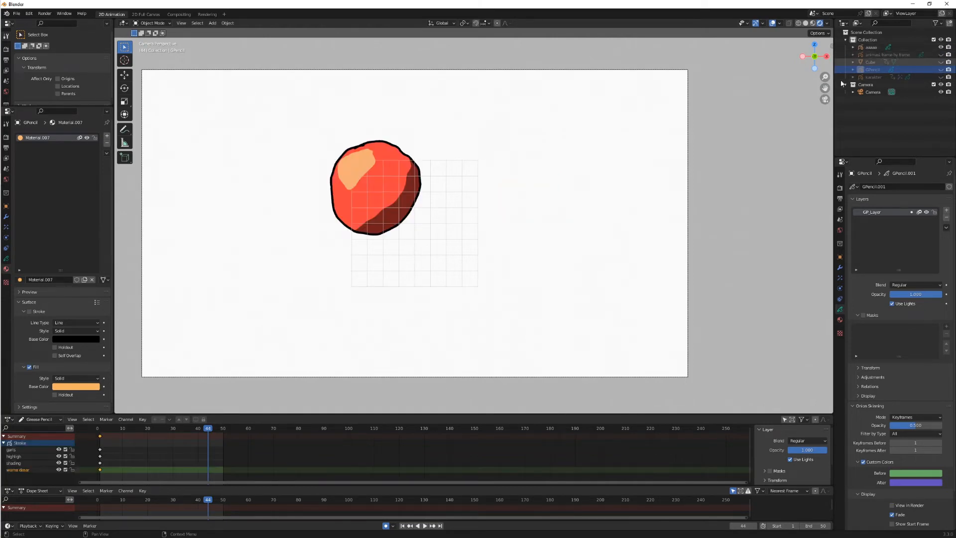
- At frame 1, move the red ball to the canvas's upper left corner, about 2.9 m left and 0.7 m up
key(shift+Left)
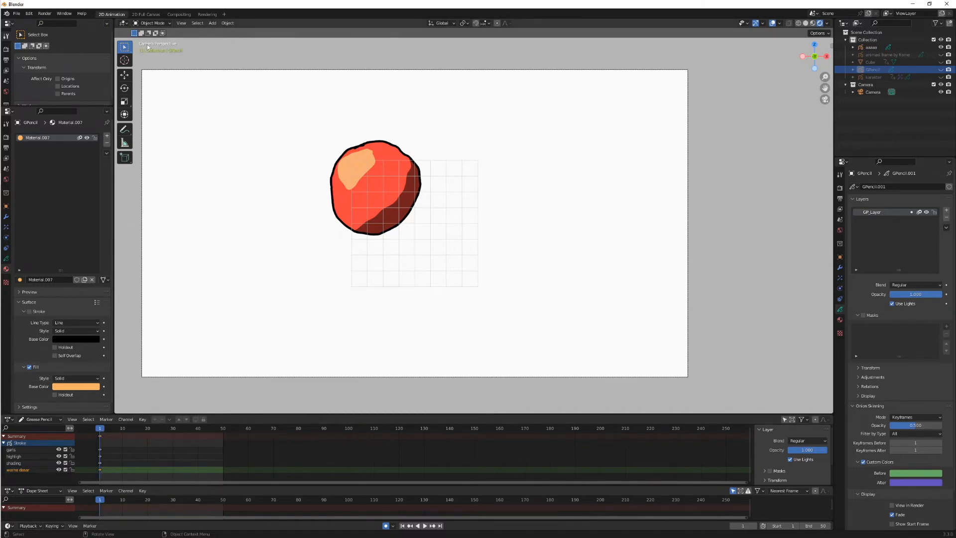
click(398, 161)
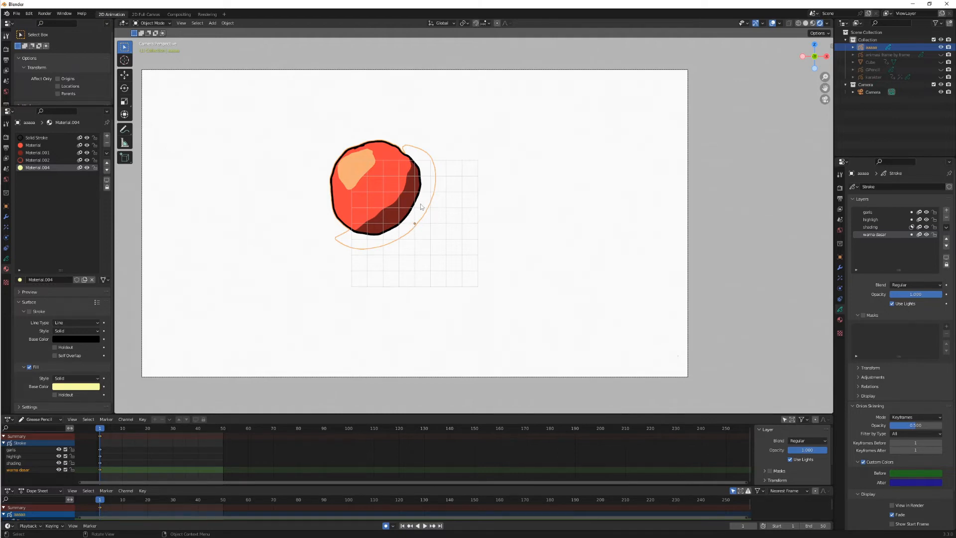
key(g)
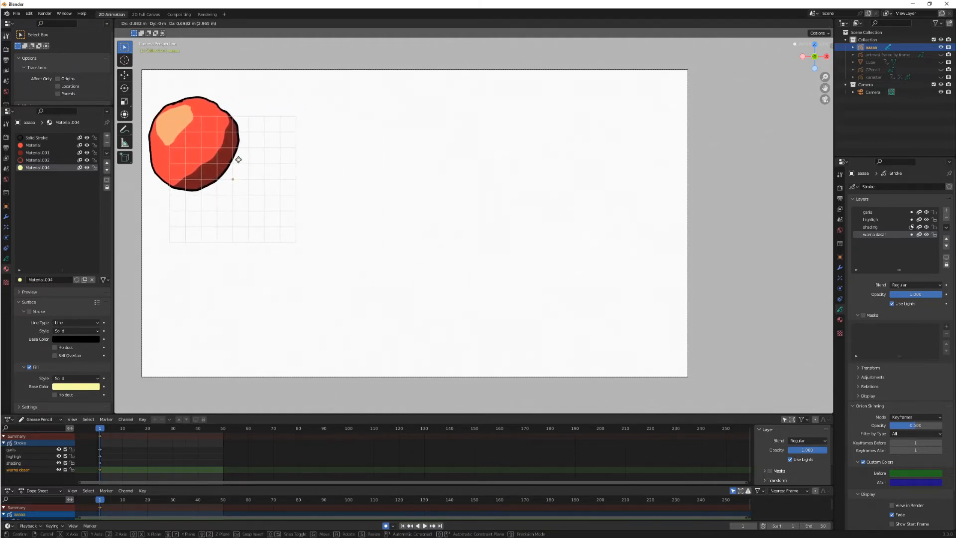
click(237, 160)
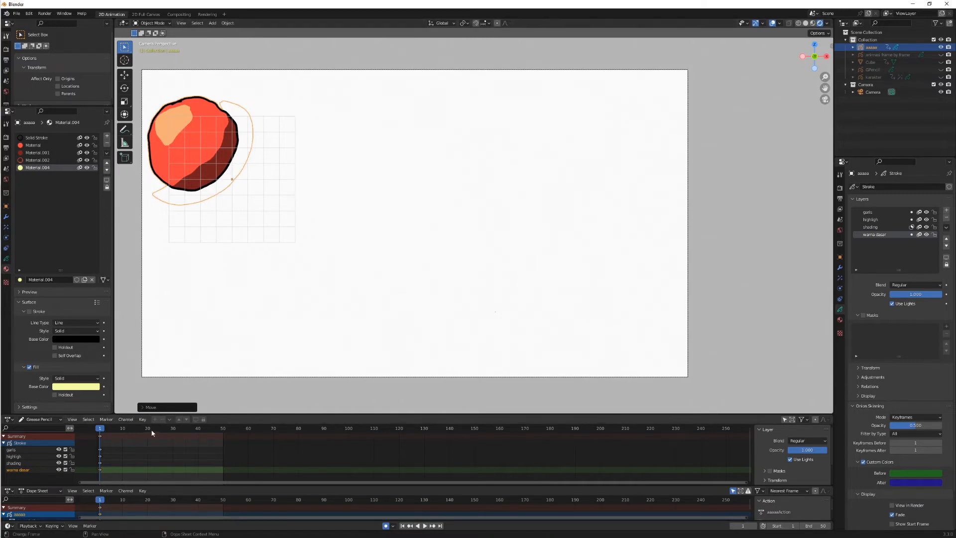
- Enlarge the lower dope sheet and, at frame 10, move the ball right and slightly down with auto keying on
click(122, 429)
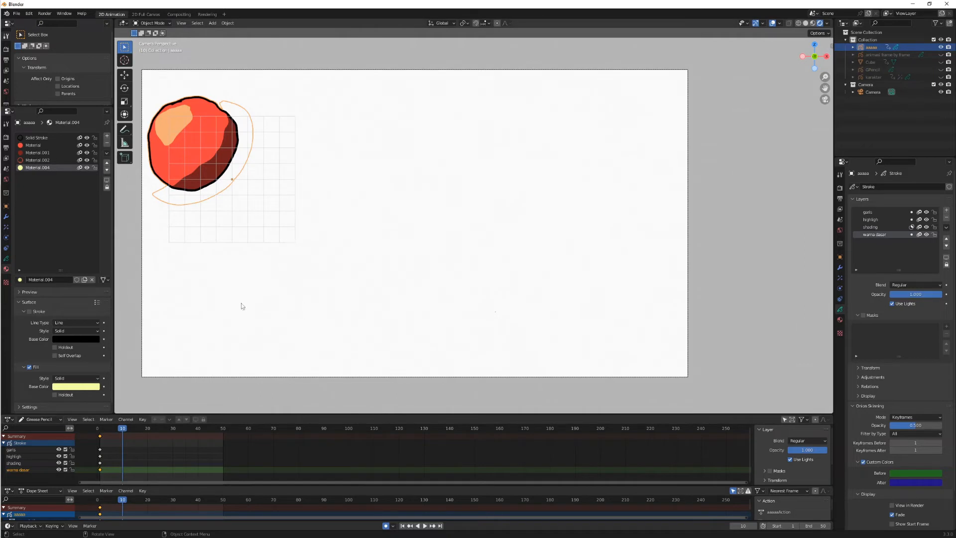
click(120, 431)
click(122, 429)
drag(132, 485, 79, 446)
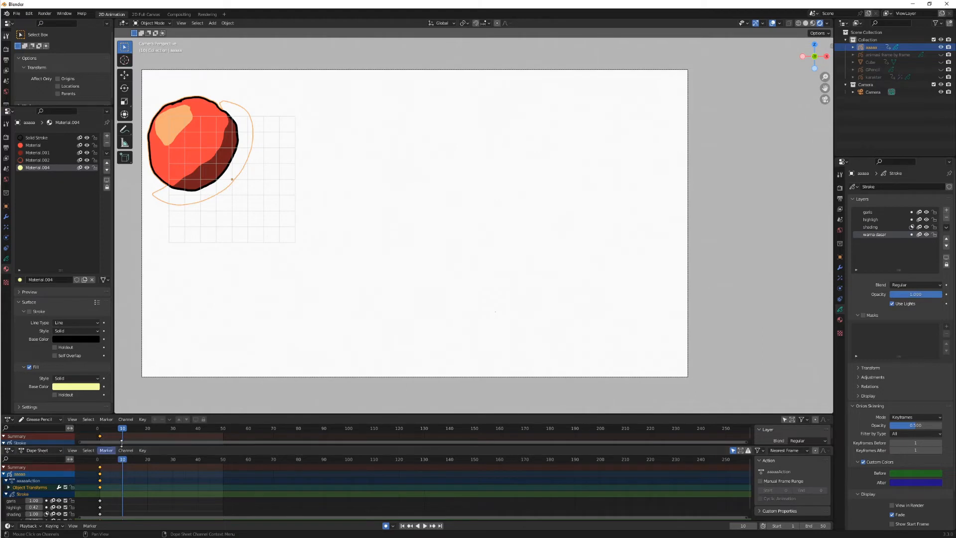
drag(137, 445, 137, 453)
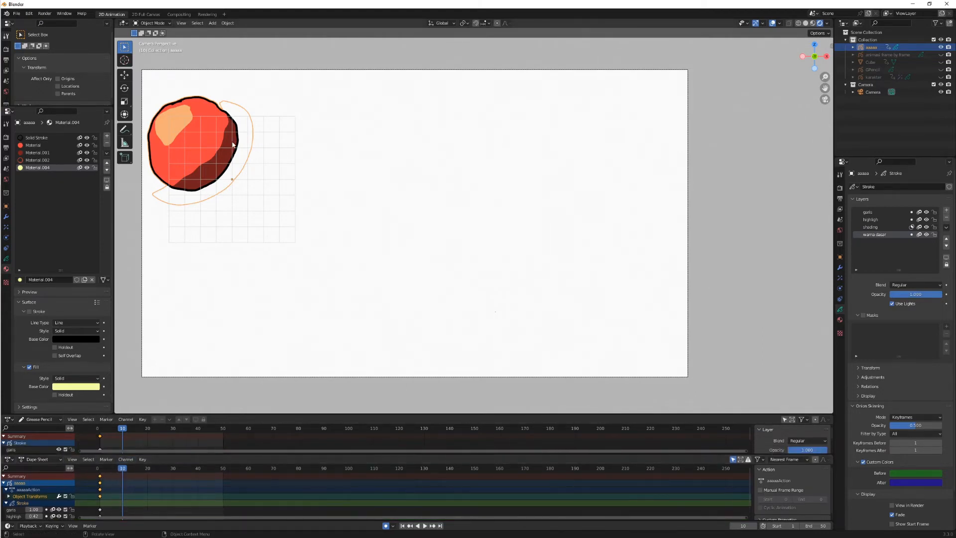
drag(233, 144, 322, 167)
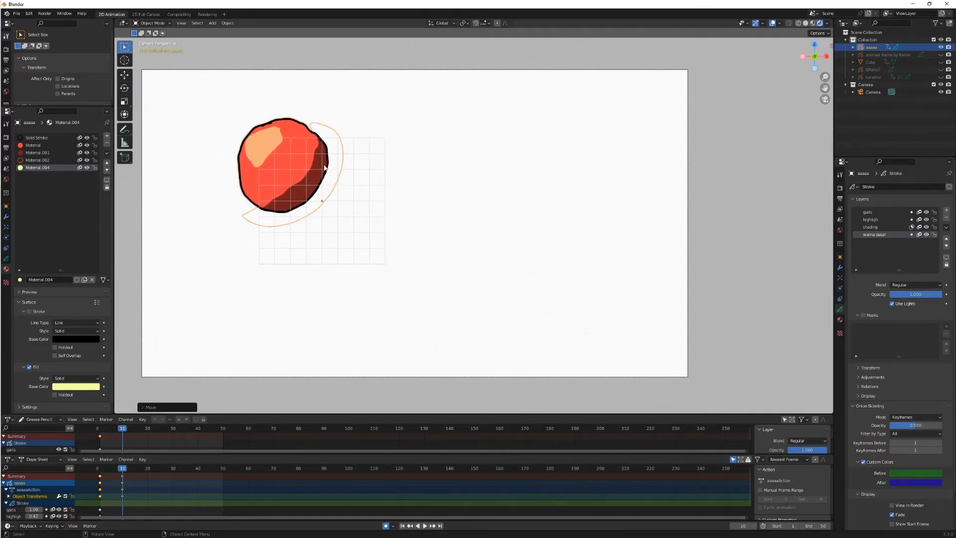
- Turn off auto keying and, at frame 20, move the ball right and slightly down toward the middle of the canvas
click(386, 527)
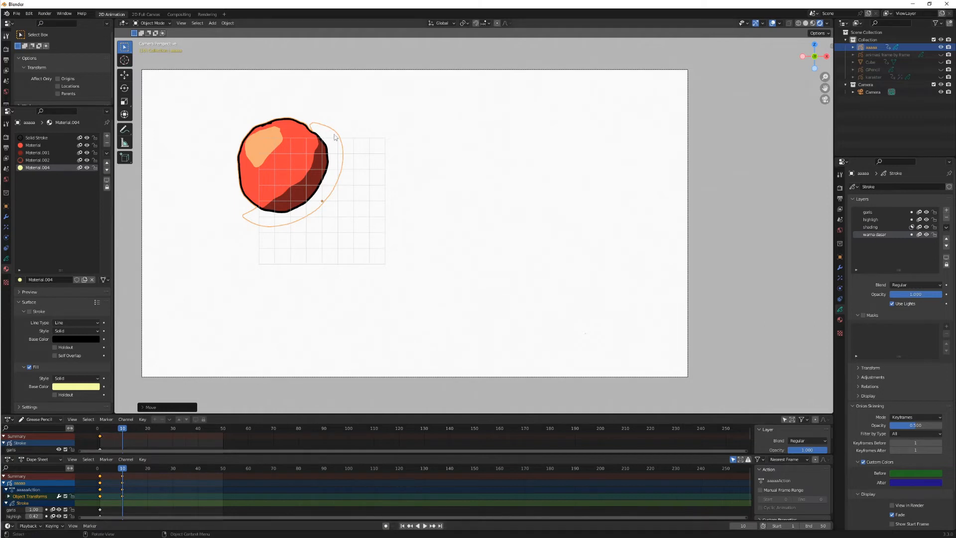
click(148, 470)
key(g)
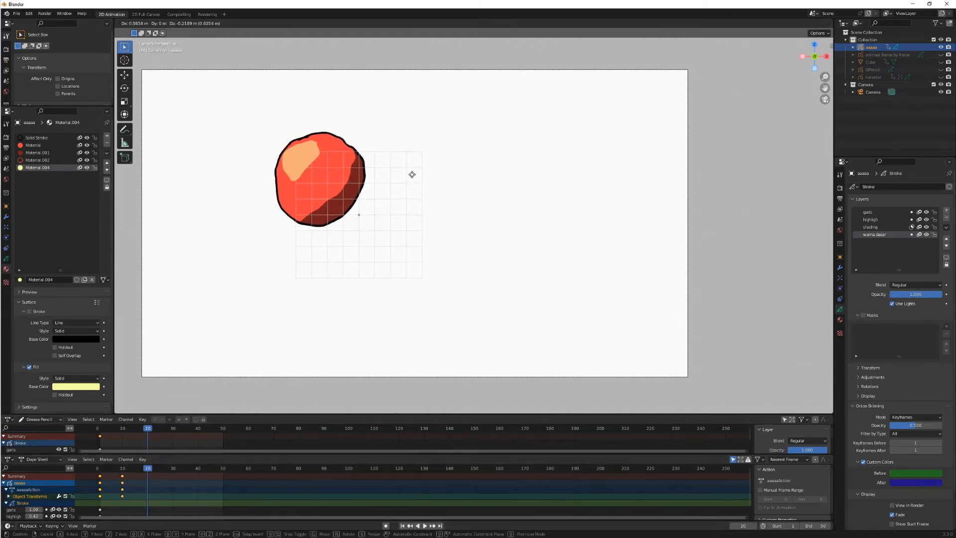
click(446, 185)
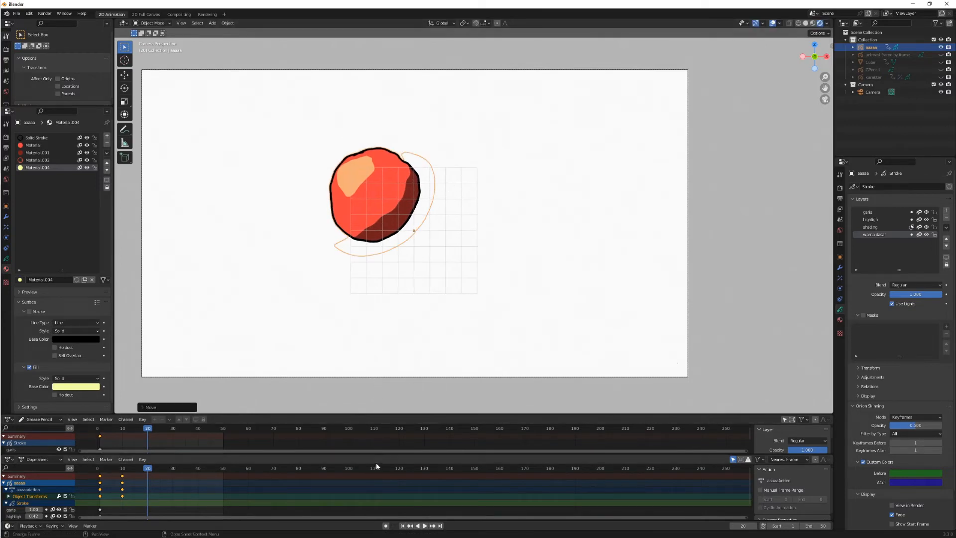
- Insert a Location, Rotation & Scale keyframe for the ball at frame 20 and turn auto keying back on
key(i)
key(i)
key(i)
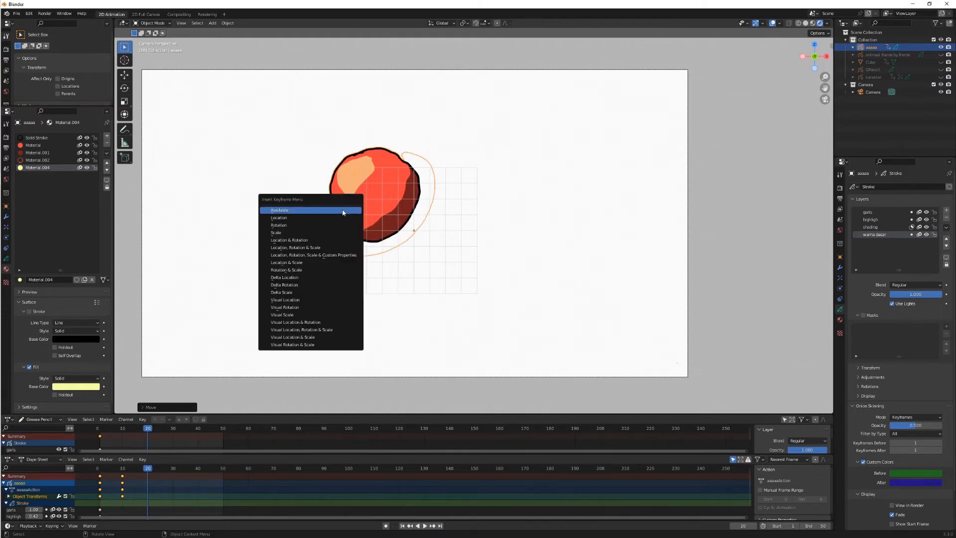
click(315, 249)
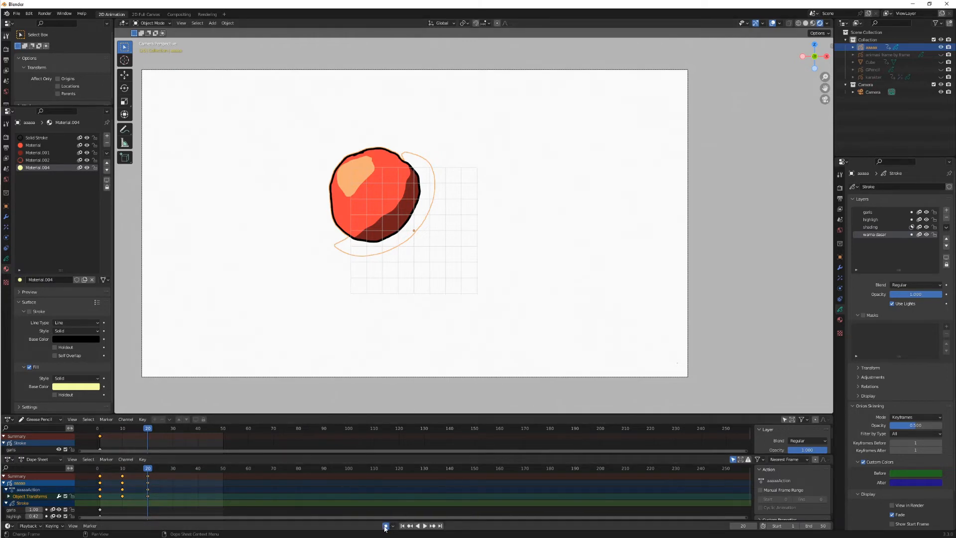
- Move the ball about 2.1 m right and 0.3 m down at frame 30, and to the canvas's upper right area at frame 40
click(174, 470)
key(g)
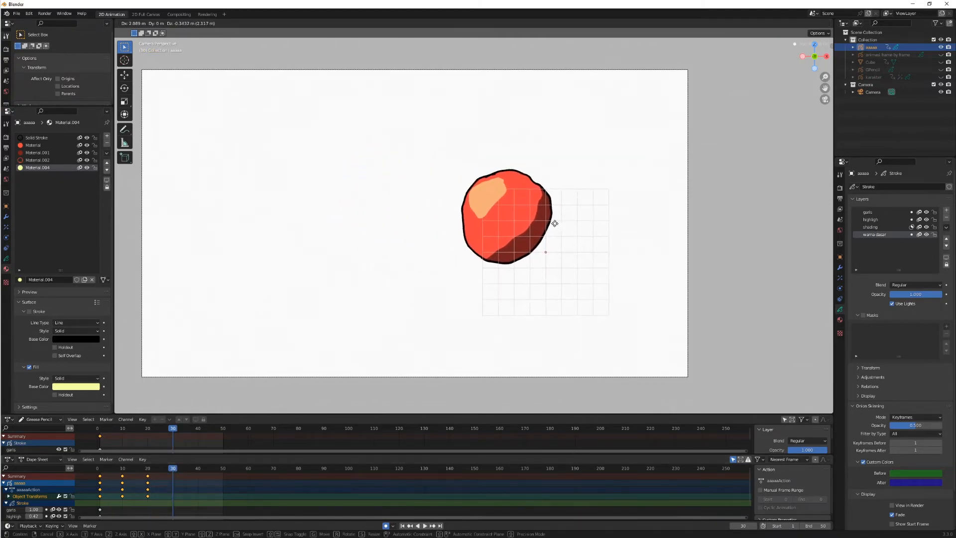
click(555, 223)
click(198, 470)
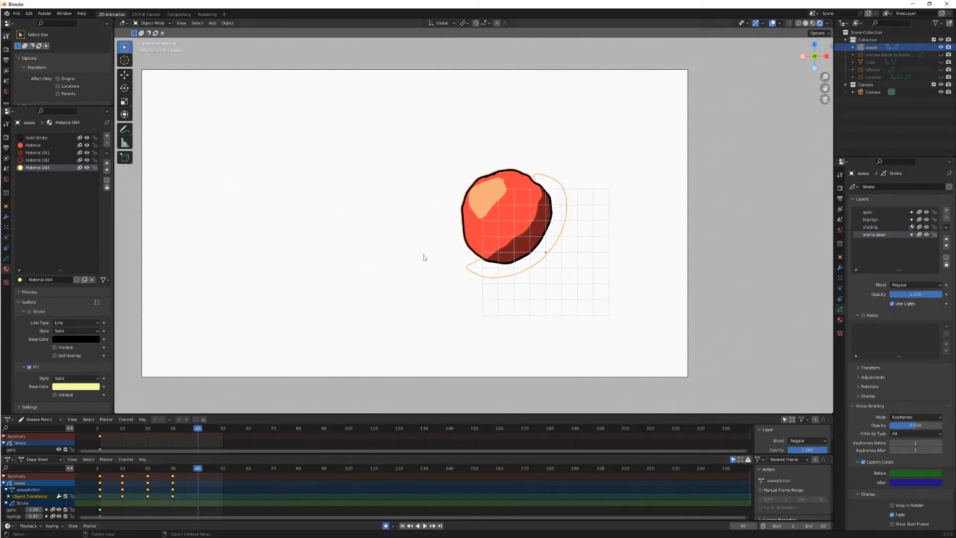
key(g)
click(597, 36)
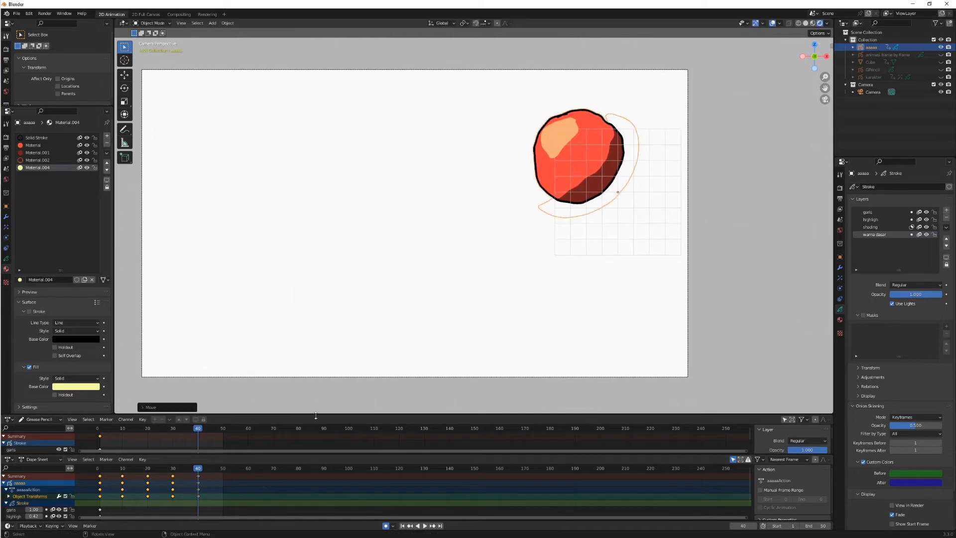
- At frame 50, move the ball down to the canvas's lower right corner
click(223, 468)
key(g)
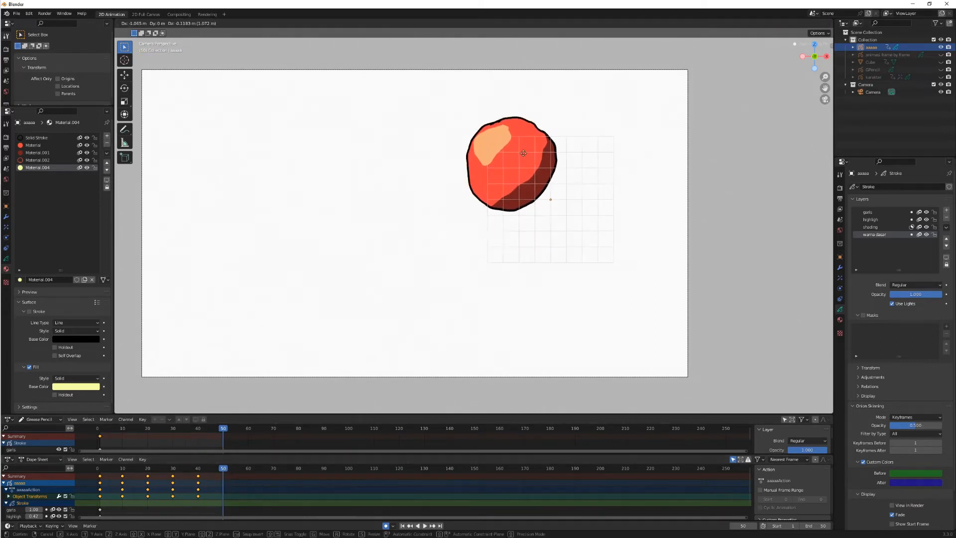
click(606, 315)
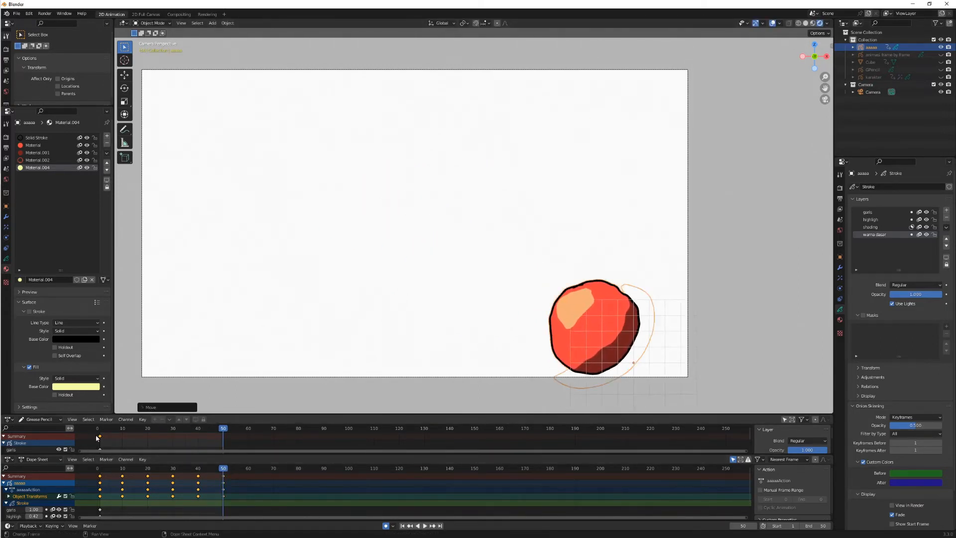
- Play the ball animation from frame 1 to review its motion, and return the playhead to frame 1
key(shift+Left)
click(425, 525)
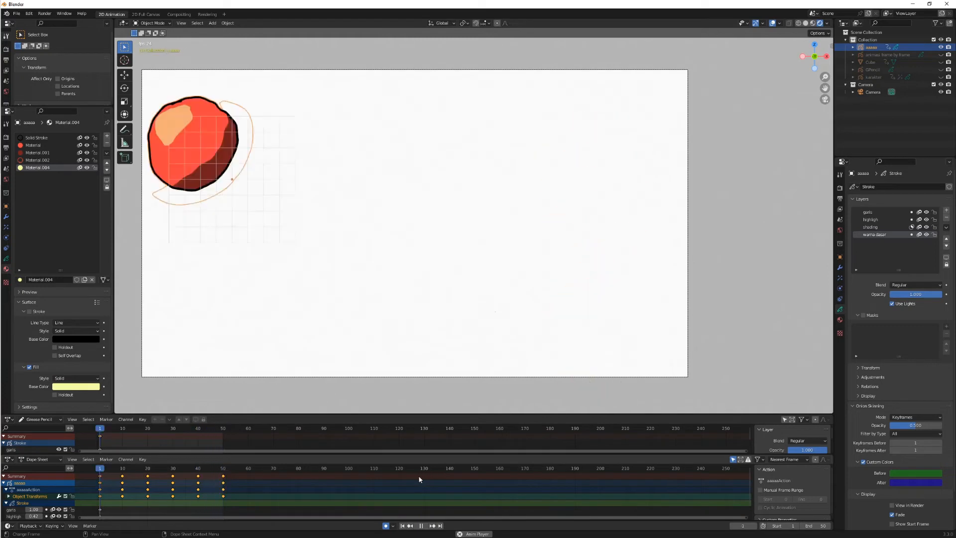
key(space)
drag(126, 469, 100, 473)
key(space)
key(space)
click(425, 525)
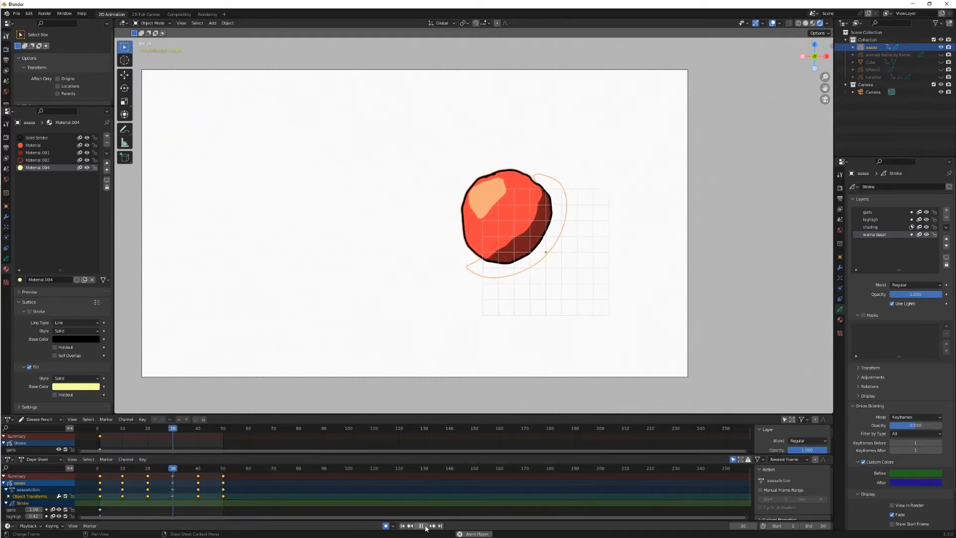
key(space)
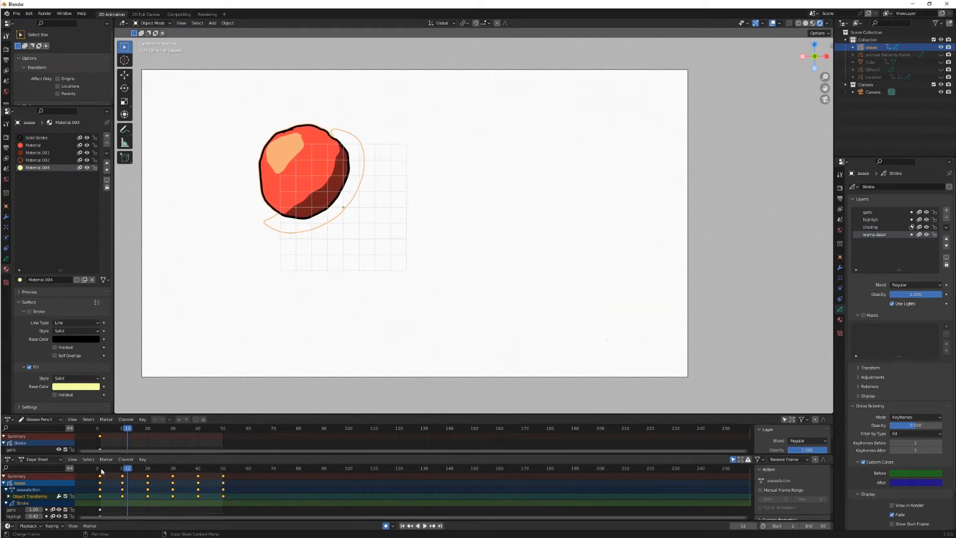
click(101, 469)
click(100, 469)
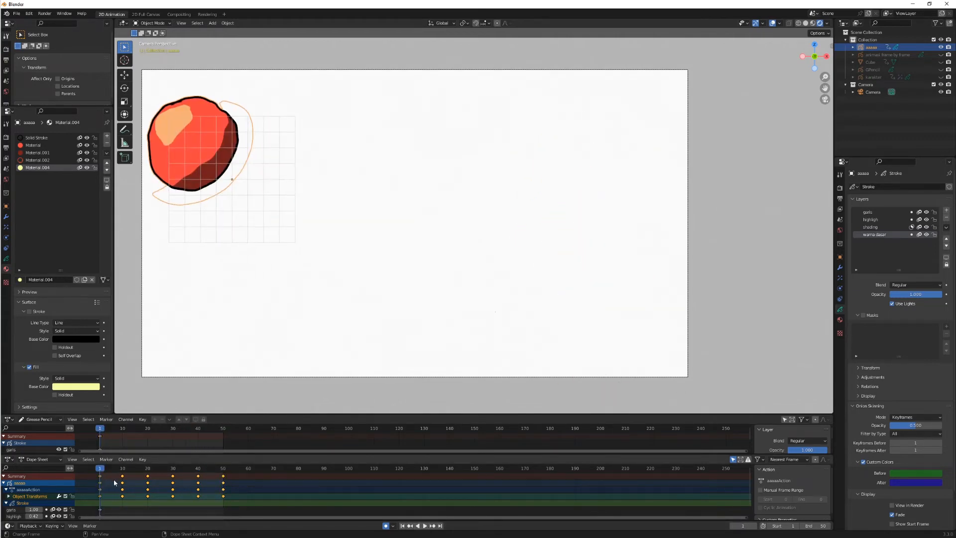
- Set the interpolation mode of the ball's object keyframes to Constant and play the animation
right_click(106, 477)
mouse_move(115, 482)
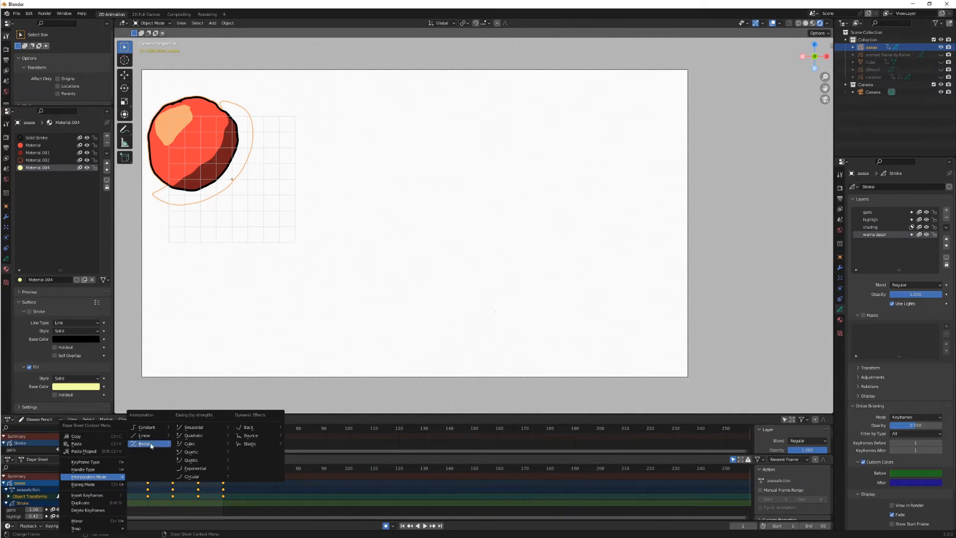
click(145, 427)
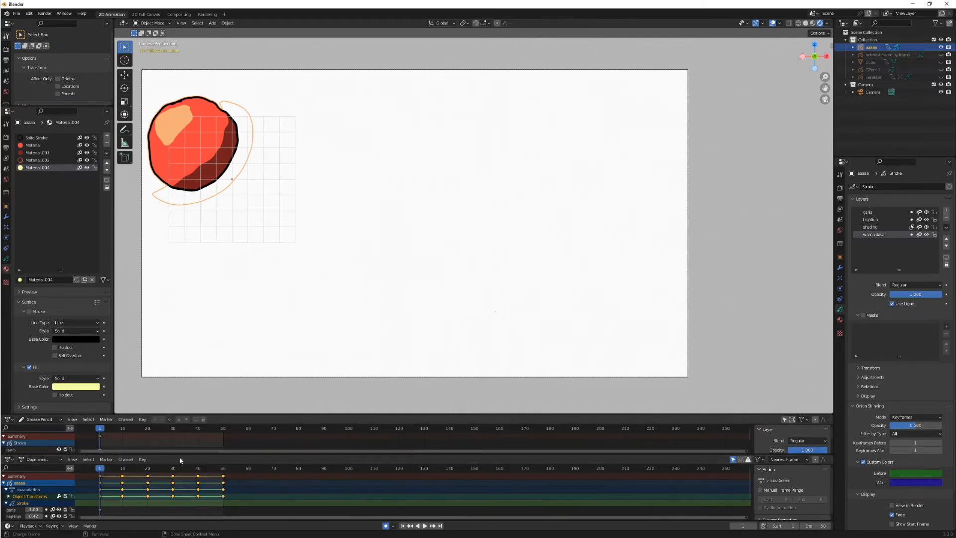
click(425, 526)
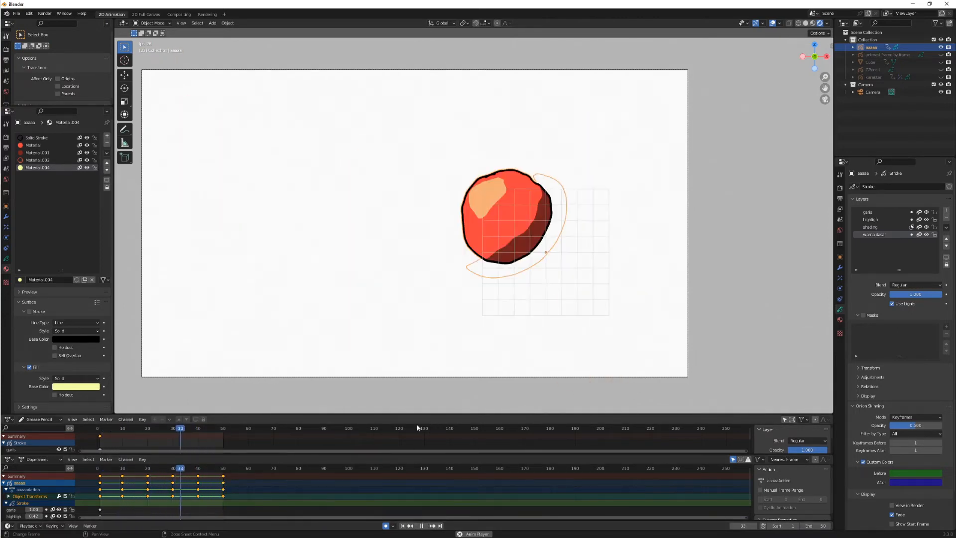
key(space)
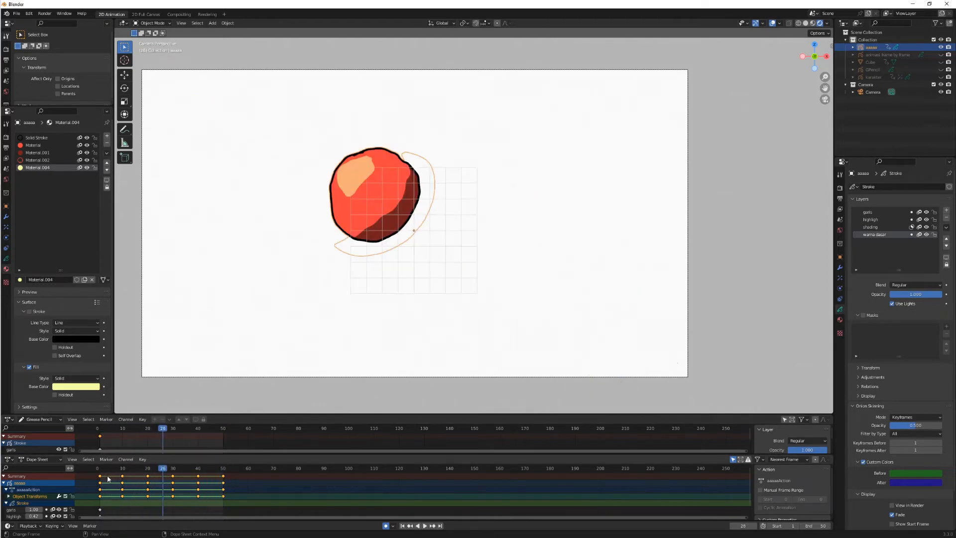
- Set the interpolation mode of the ball's object keyframes to Linear and play the animation from frame 1
key(shift+Left)
right_click(110, 484)
mouse_move(111, 484)
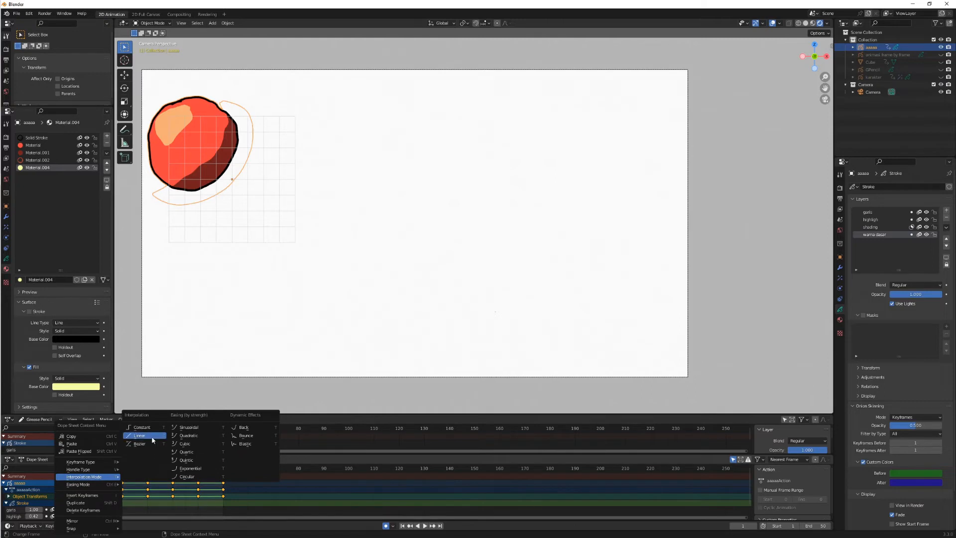
click(149, 438)
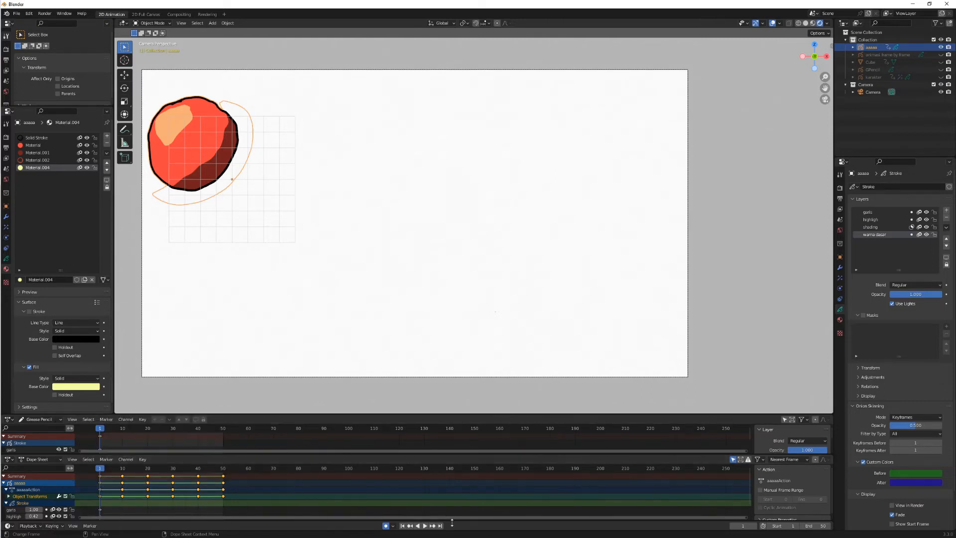
click(425, 525)
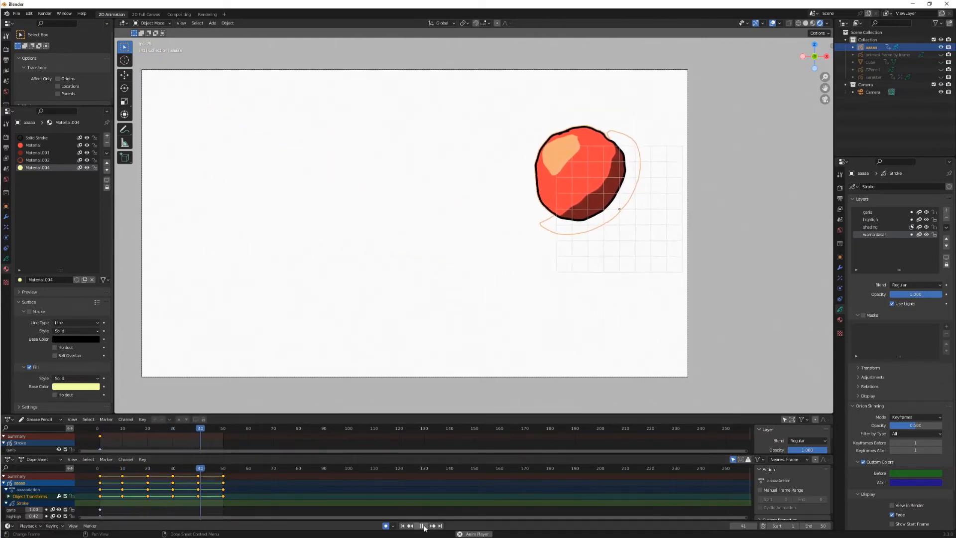
key(space)
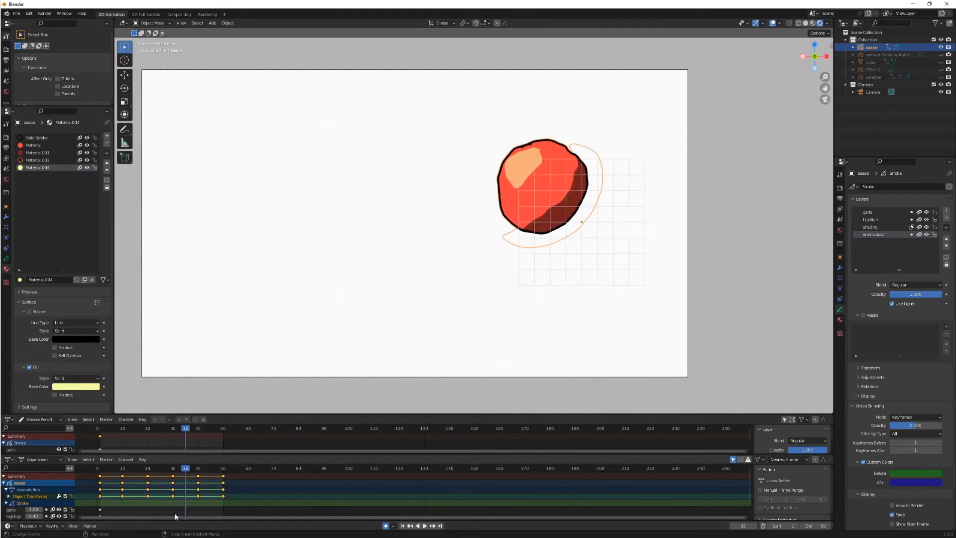
- Go to frame 10, make Solid Stroke the active material, and switch the ball object to Draw Mode
click(100, 468)
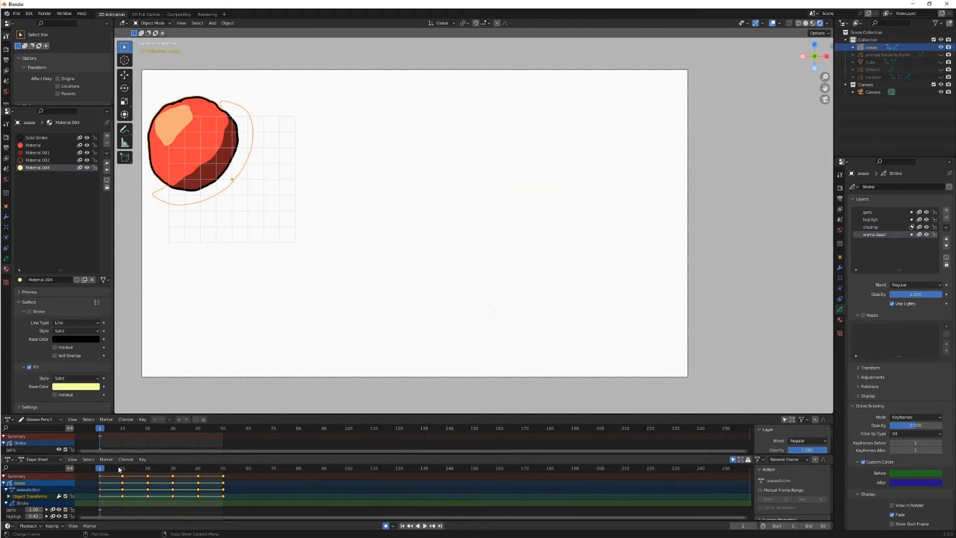
click(123, 469)
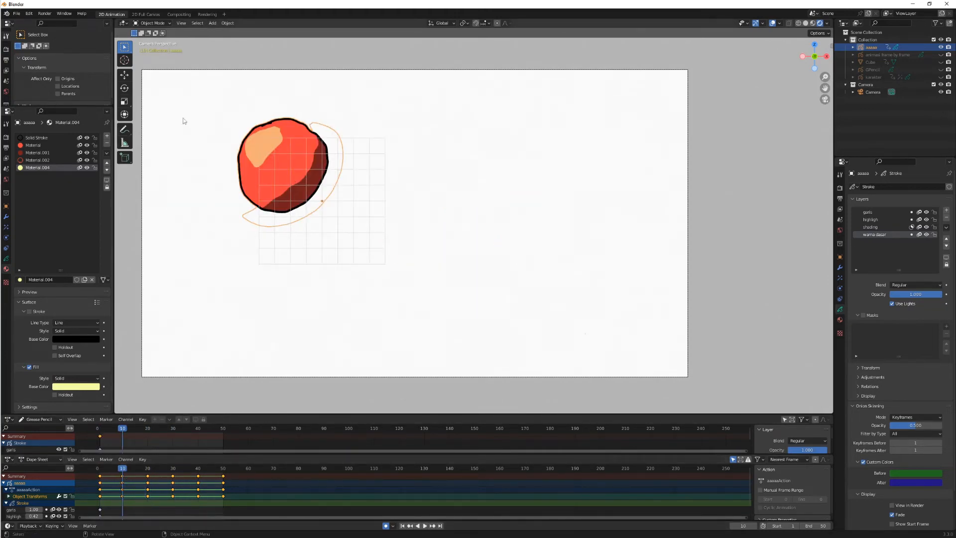
mouse_move(123, 474)
mouse_down()
mouse_move(100, 474)
mouse_move(123, 476)
mouse_up()
click(42, 139)
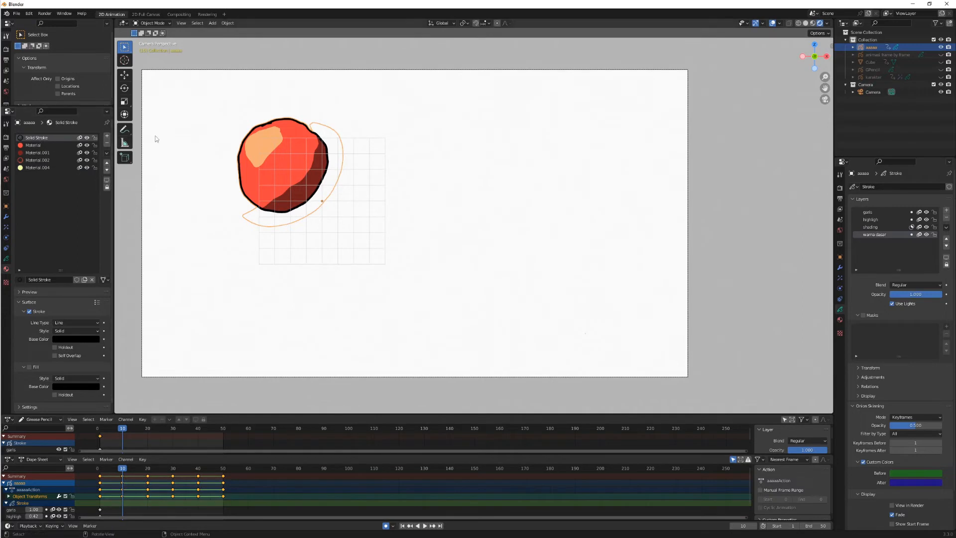
click(152, 23)
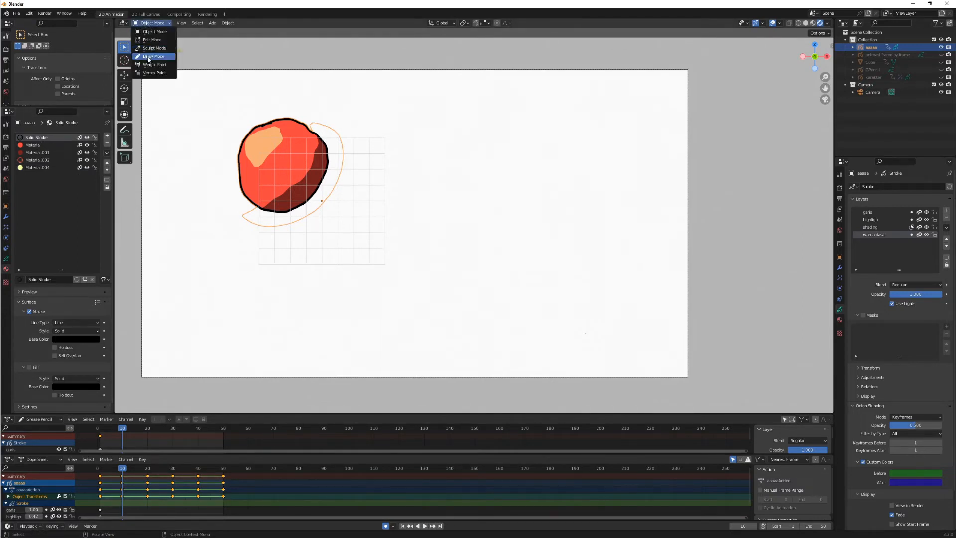
click(147, 55)
- Try a test stroke on the canvas at frame 10 and undo it
click(200, 131)
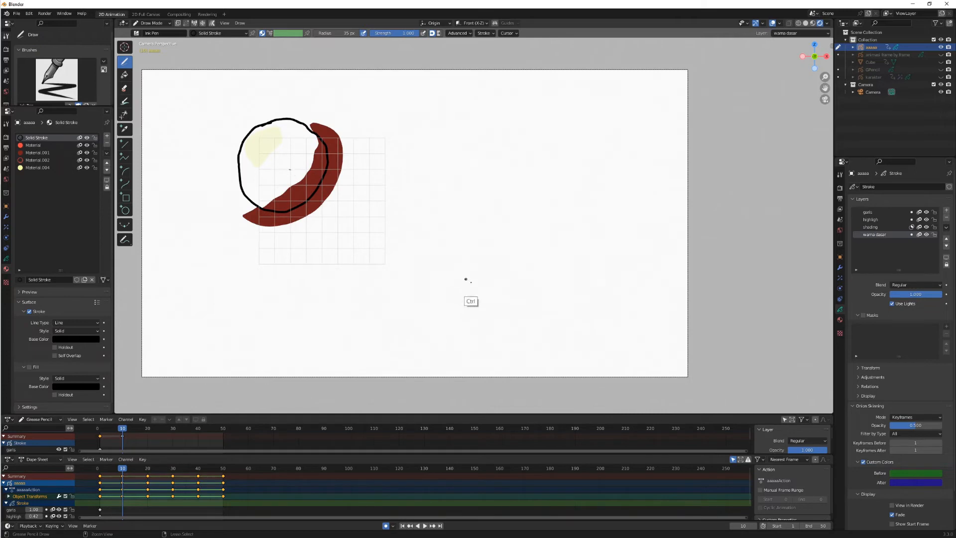
key(ctrl+z)
key(ctrl+z)
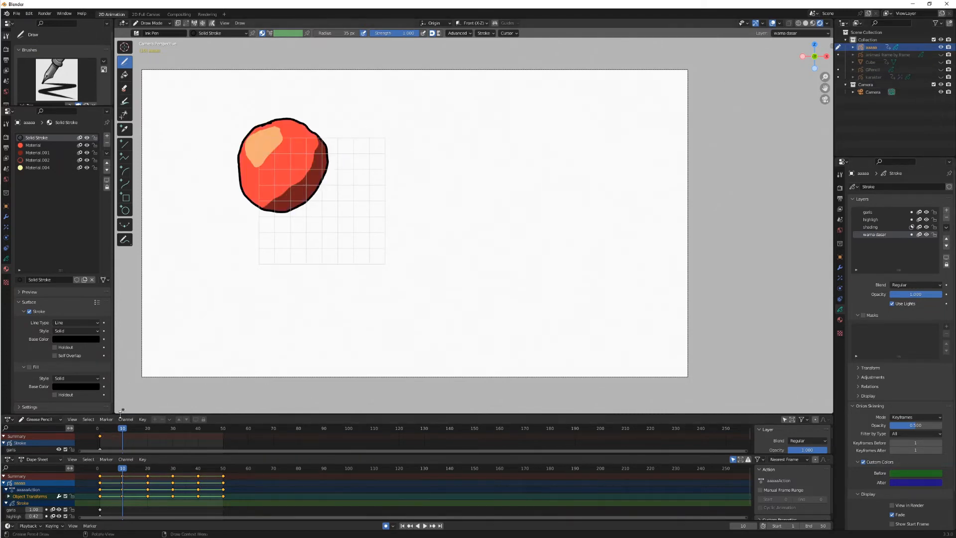
- Set the interpolation mode of the ball's object keyframes to Circular and play the animation
mouse_move(122, 431)
mouse_down()
mouse_move(102, 431)
mouse_move(121, 432)
mouse_move(114, 477)
mouse_up()
right_click(111, 490)
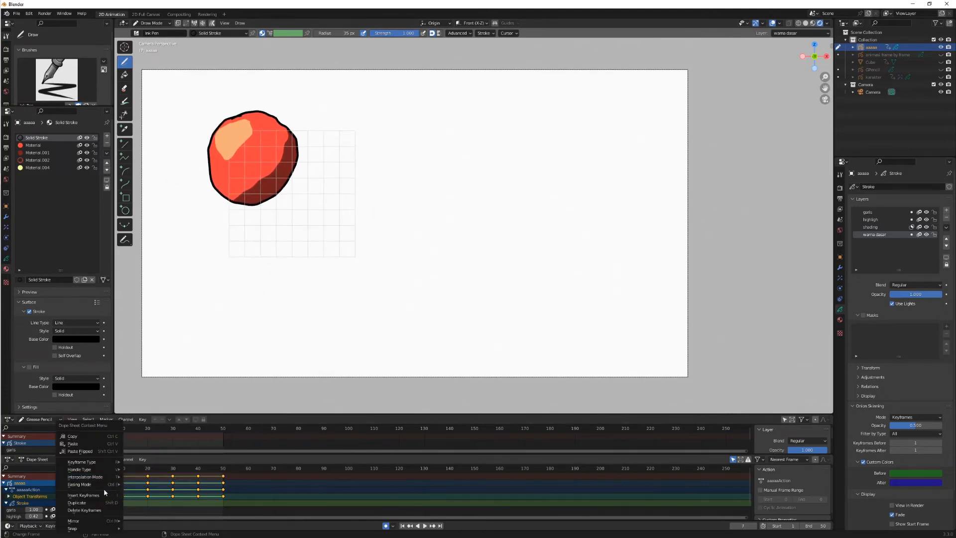
drag(255, 499, 88, 473)
right_click(108, 486)
mouse_move(107, 487)
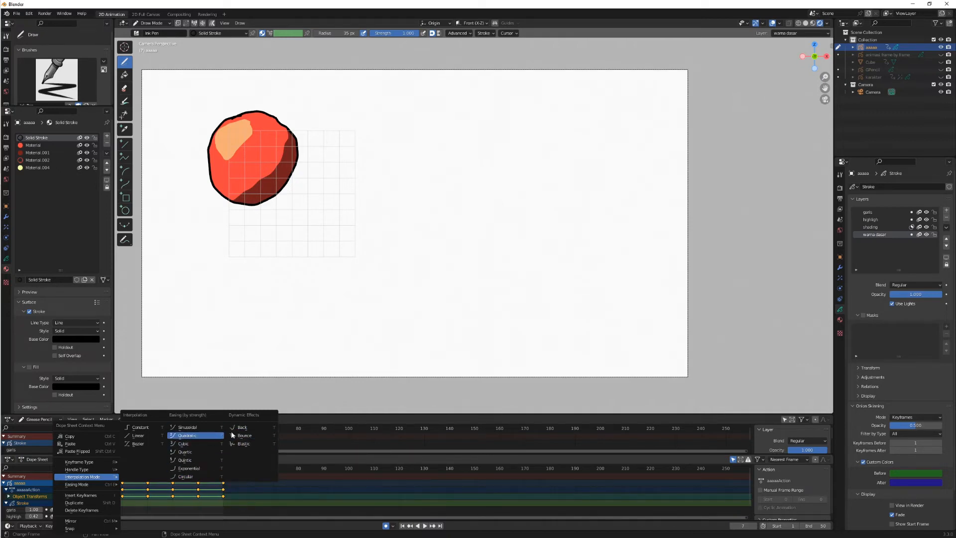
click(191, 477)
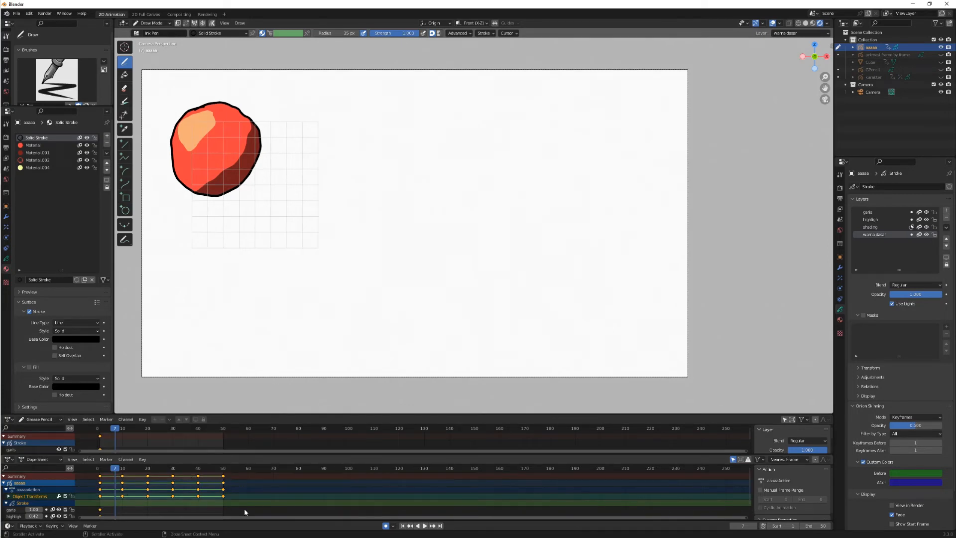
drag(245, 511, 122, 474)
drag(253, 504, 84, 467)
click(424, 525)
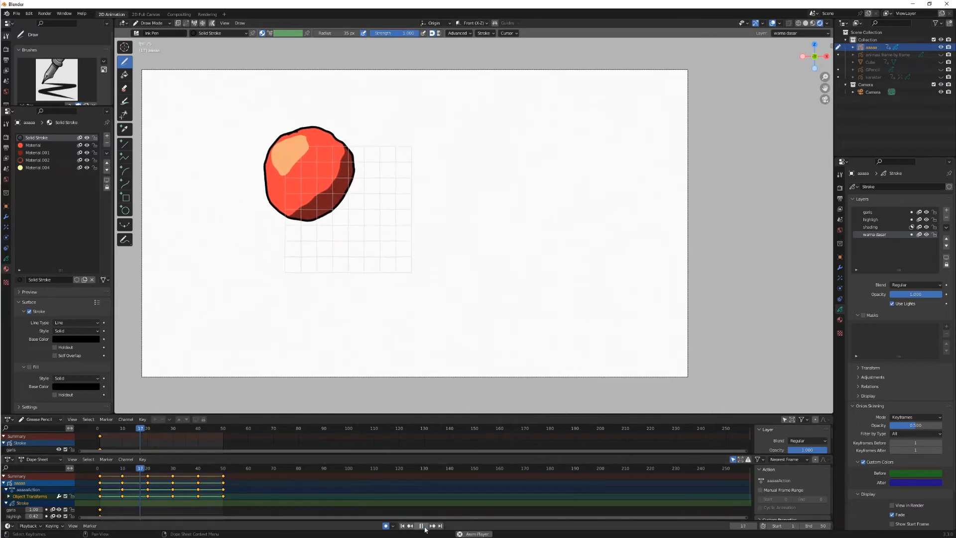
click(423, 526)
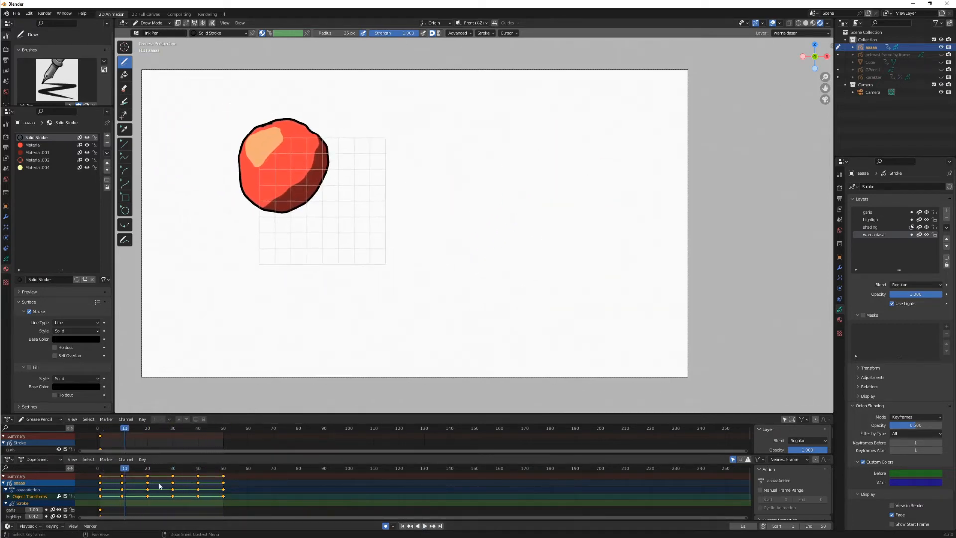
- Set the interpolation mode of the ball's object keyframes to Elastic, then play and scrub through the animation
right_click(109, 481)
mouse_move(109, 480)
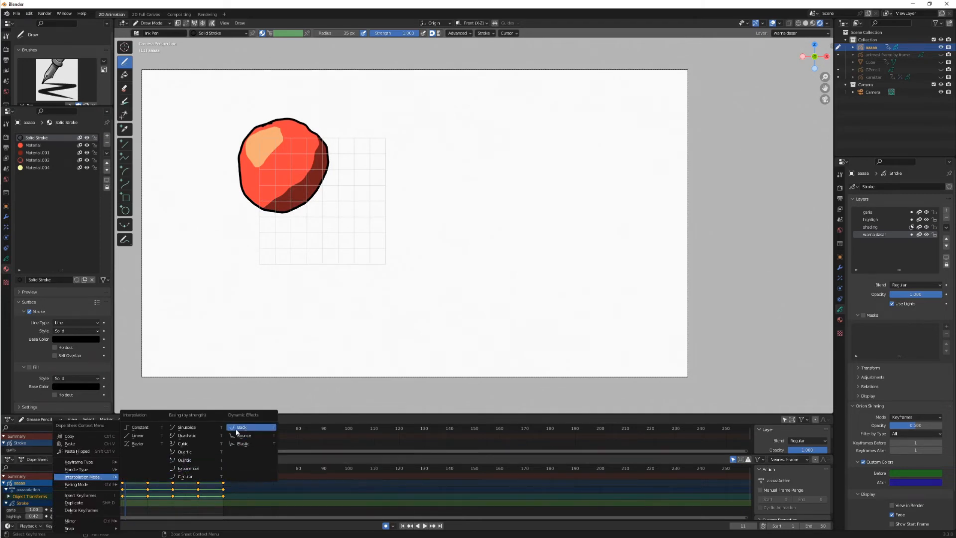
click(239, 445)
click(425, 525)
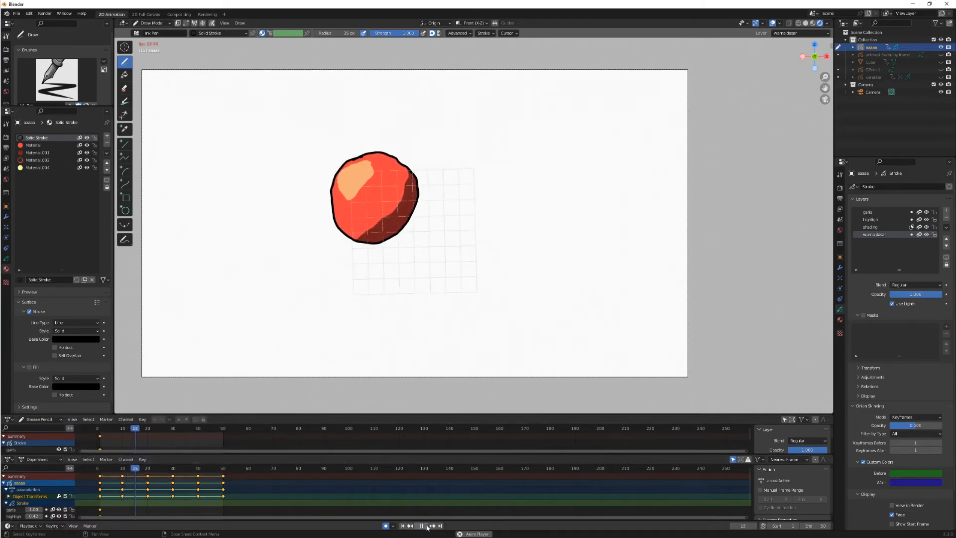
click(427, 526)
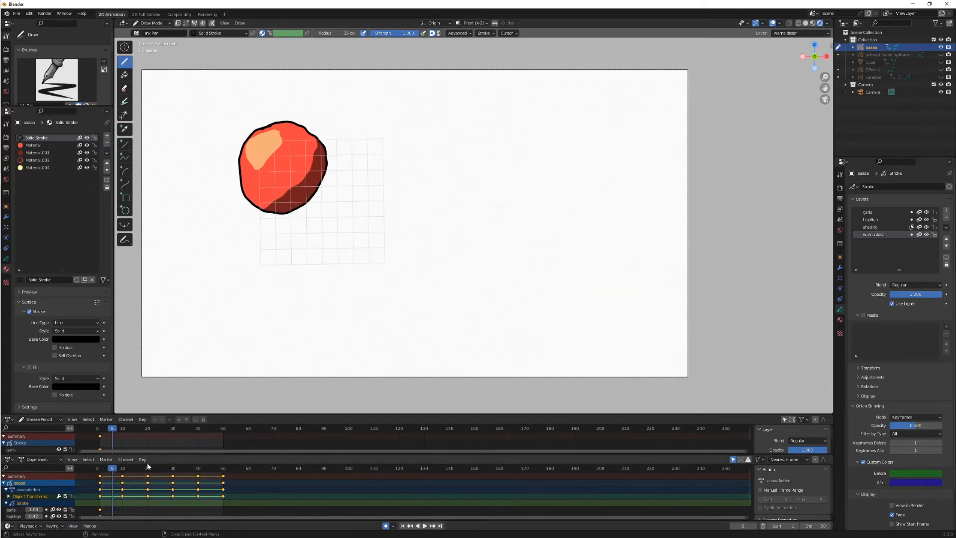
drag(111, 469, 150, 480)
key(space)
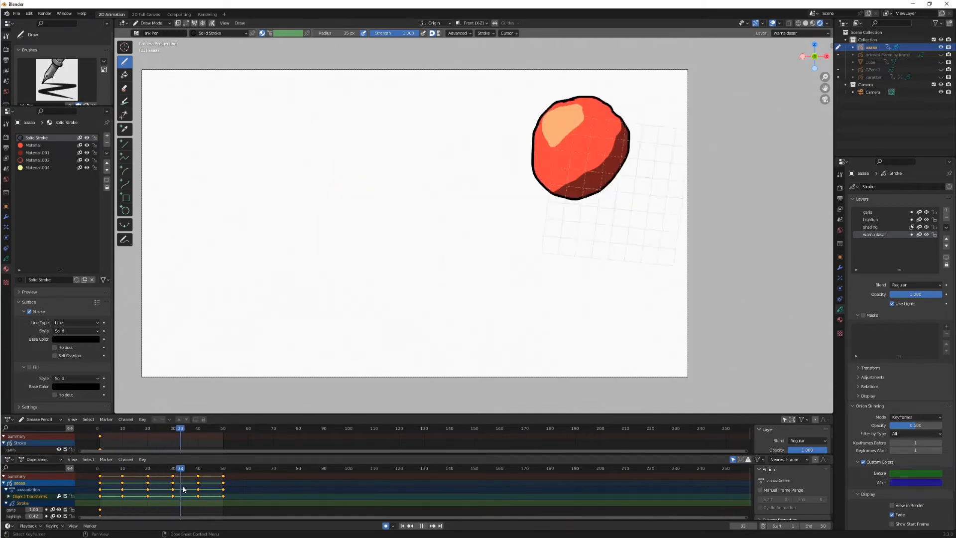
key(Escape)
- Set the interpolation mode of the ball's object keyframes to Bezier and play the animation
right_click(107, 497)
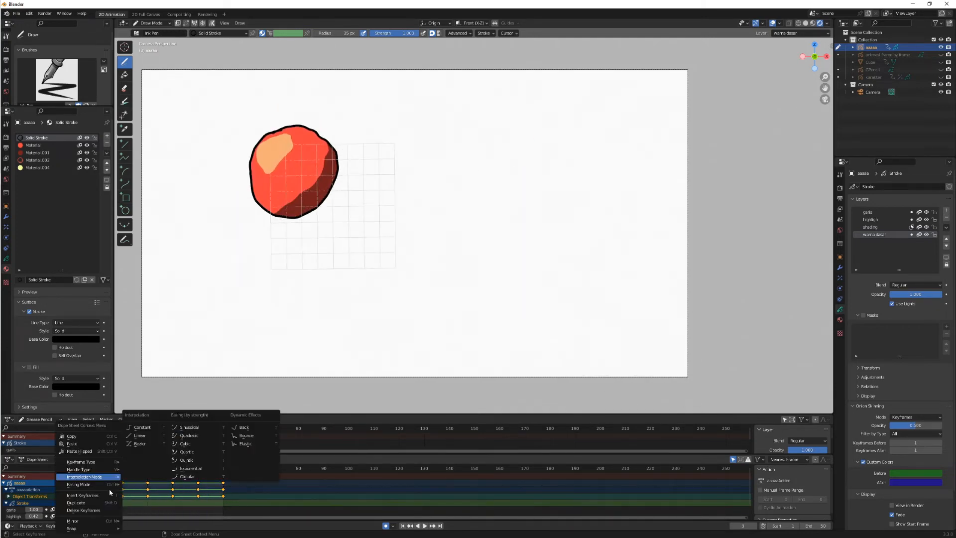
mouse_move(102, 479)
click(142, 444)
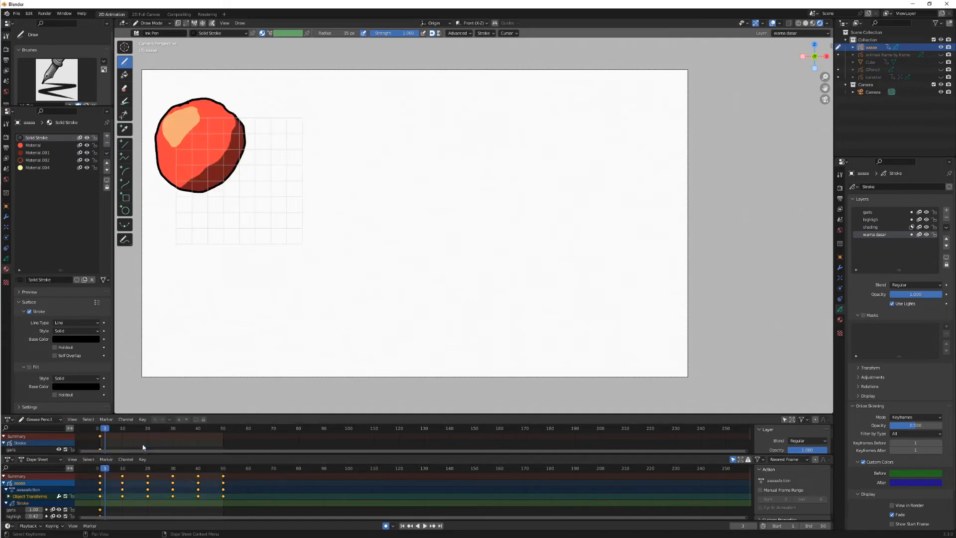
click(424, 526)
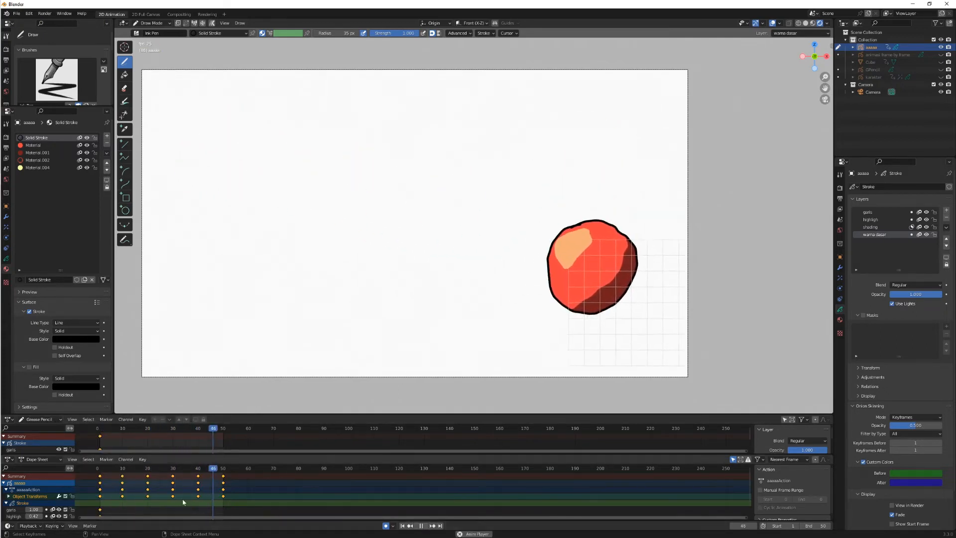
click(421, 526)
- Set the keyframes' easing mode to Automatic Easing, play the animation, and return the playhead to frame 1
right_click(87, 477)
mouse_move(101, 487)
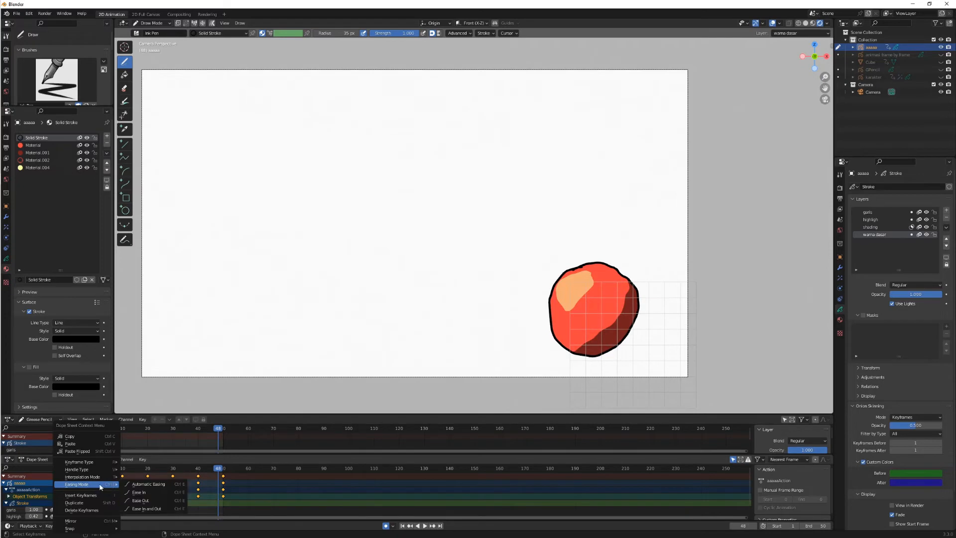
click(147, 484)
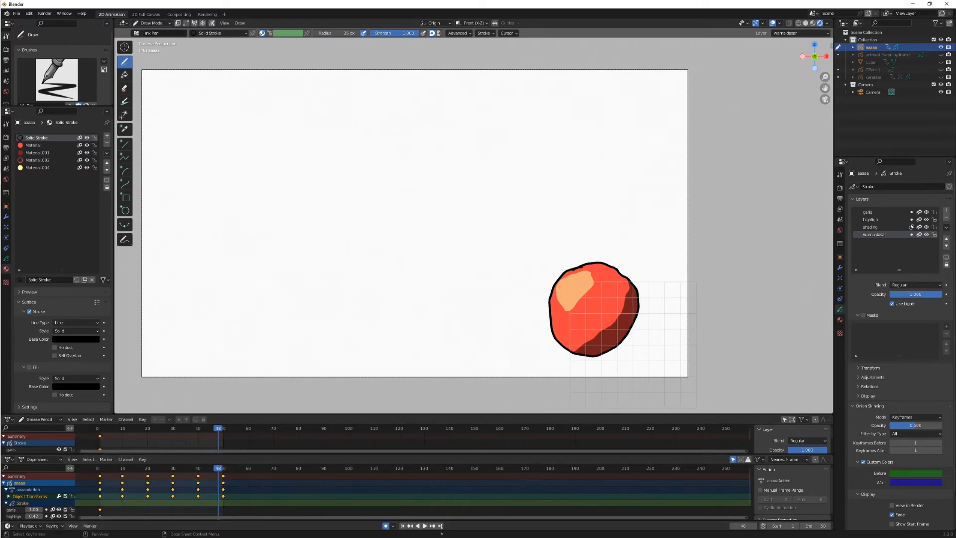
click(425, 525)
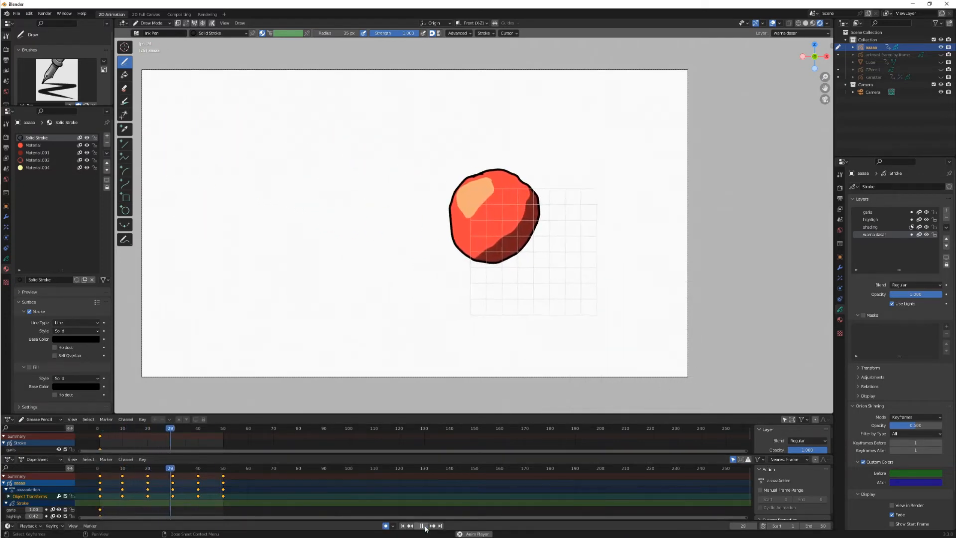
key(space)
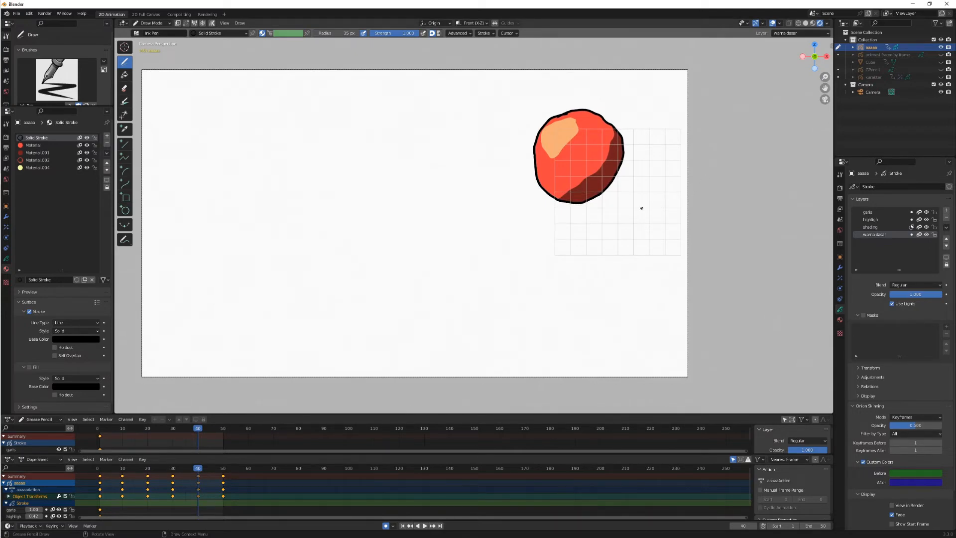
drag(196, 429, 100, 439)
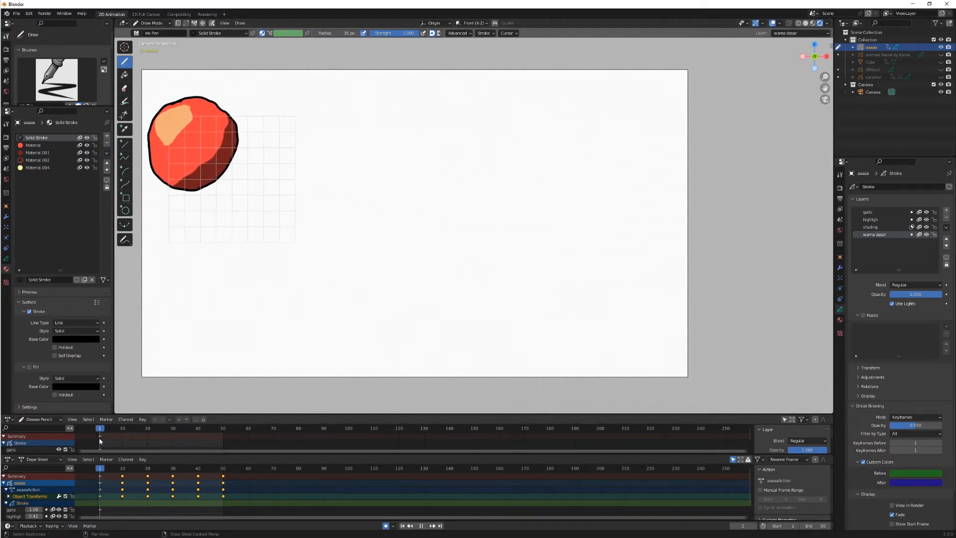
- Play the animation, then in Object Mode at frame 10 squash the ball along the Z axis to less than half its height
key(space)
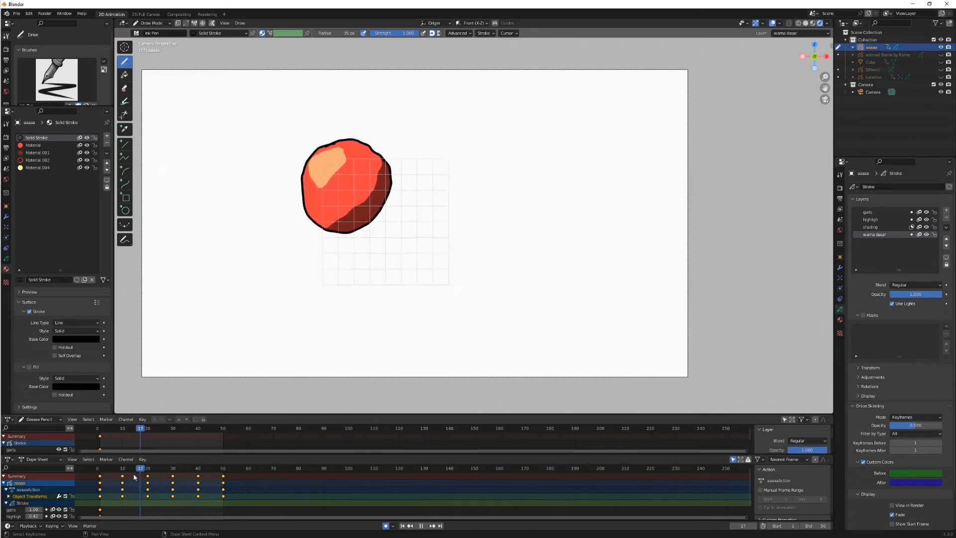
key(Escape)
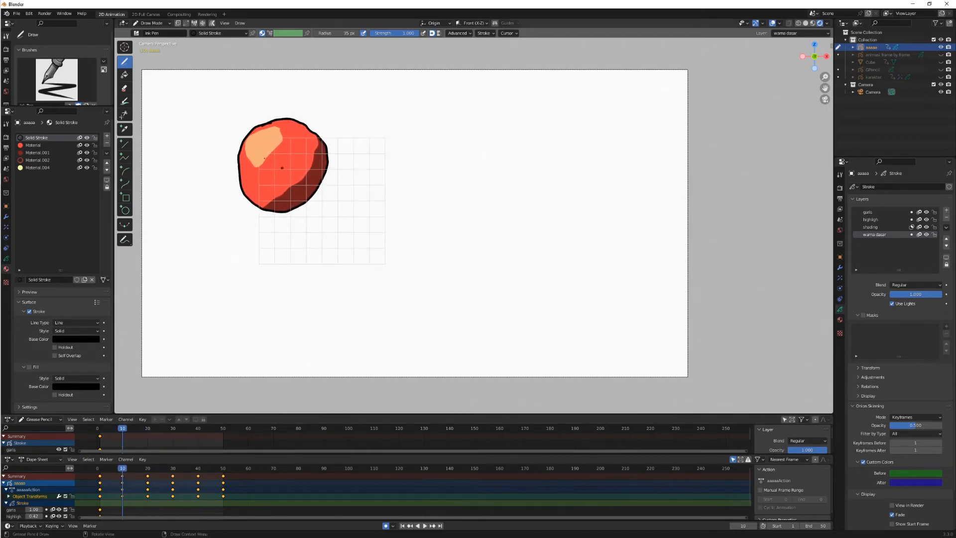
click(158, 23)
click(149, 31)
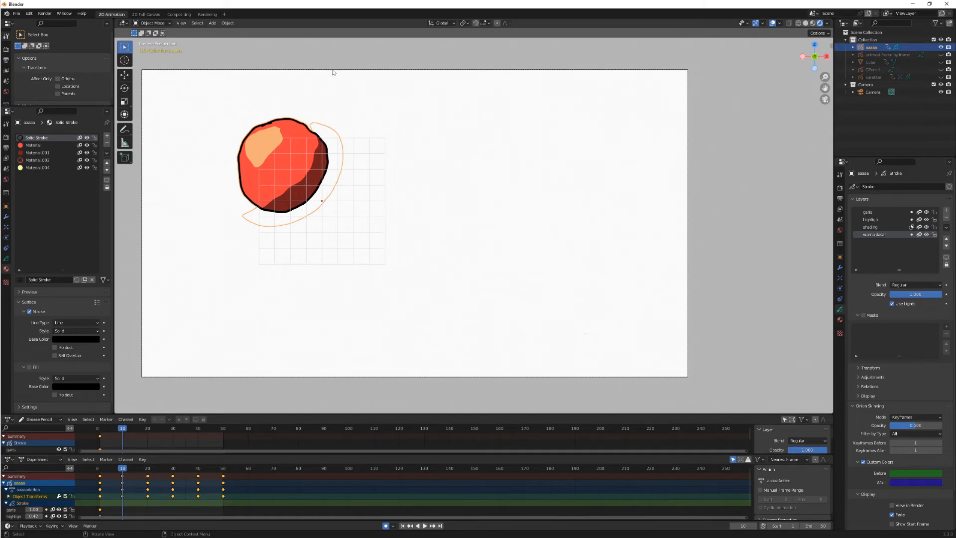
key(s)
key(z)
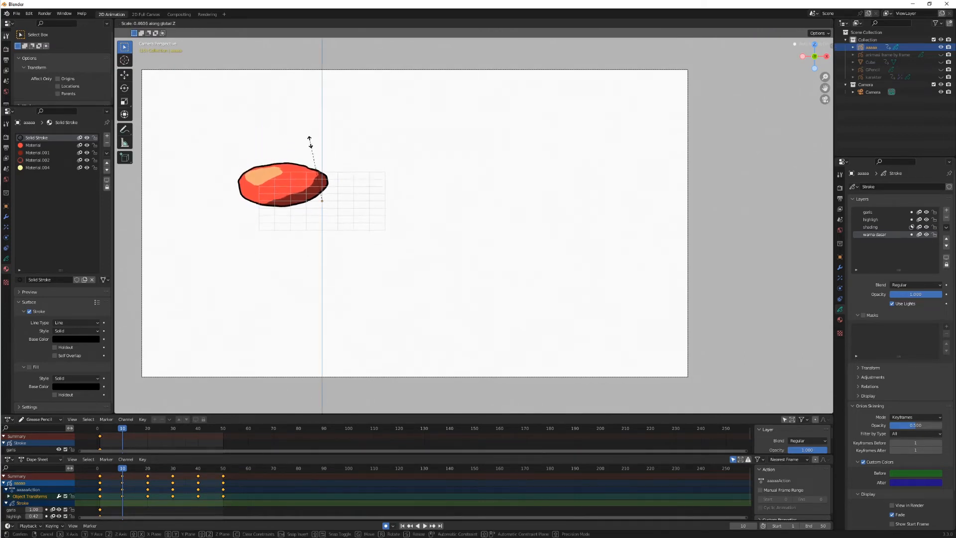
click(311, 149)
- Scale the ball up uniformly at frame 30
key(space)
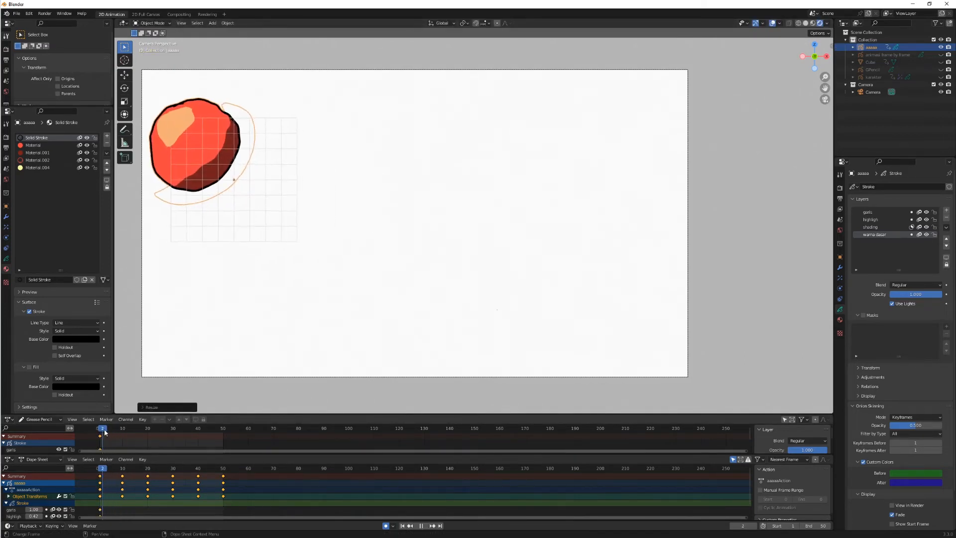
drag(124, 432, 174, 438)
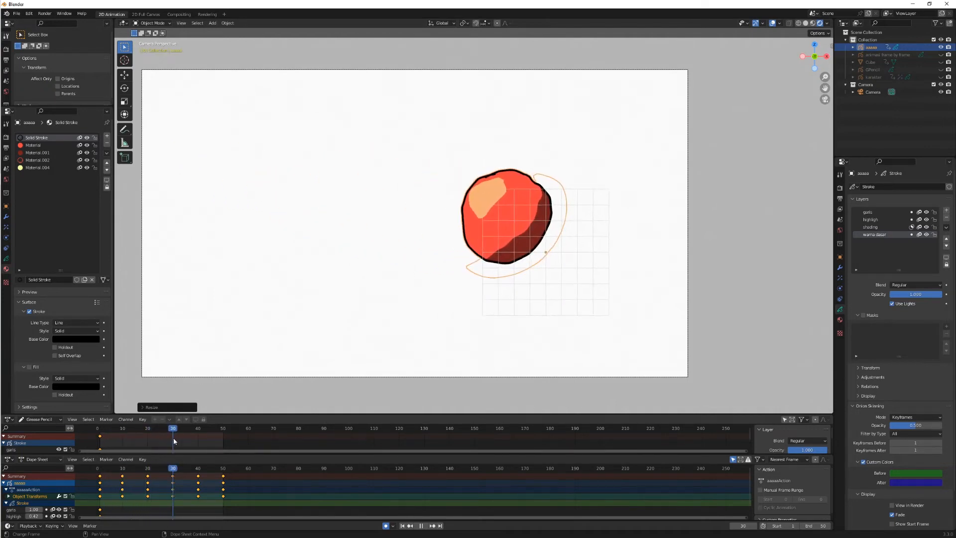
key(space)
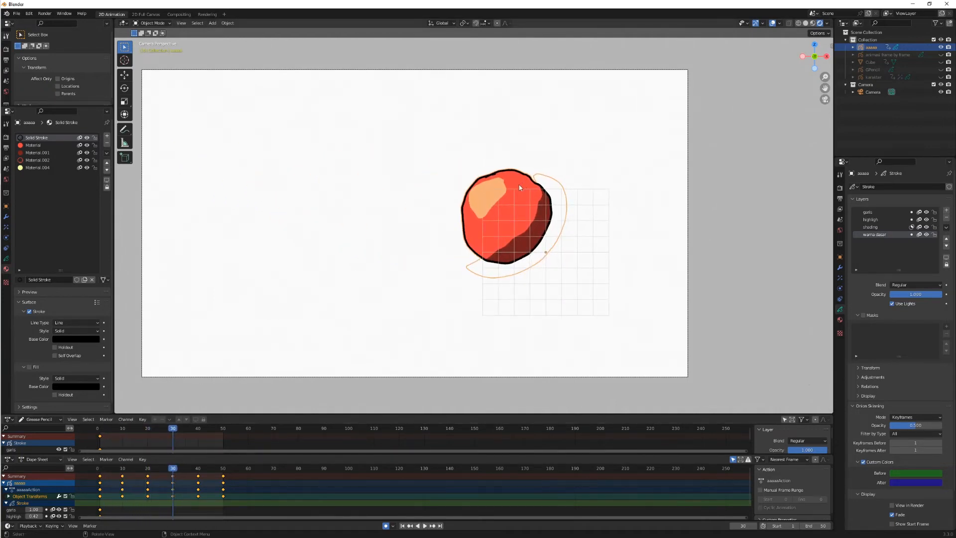
key(s)
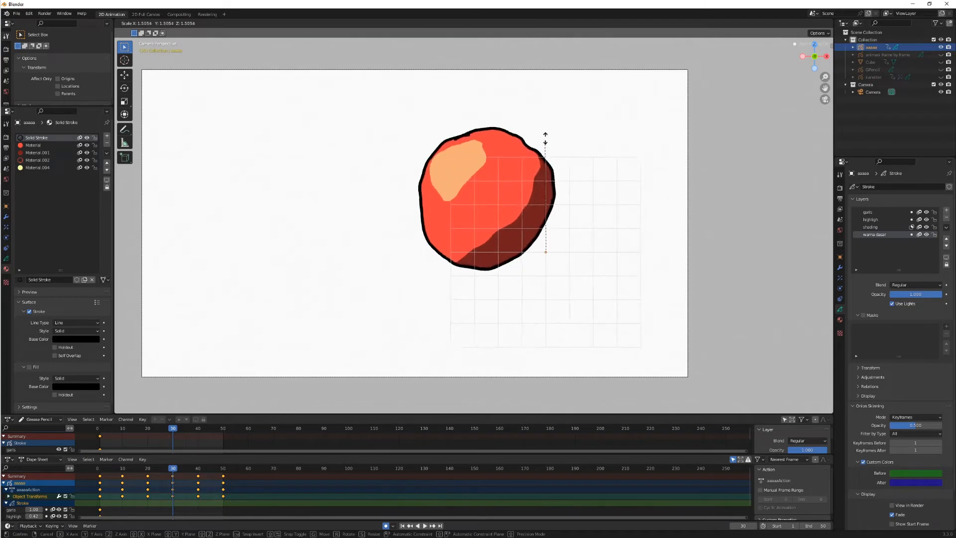
click(545, 138)
- Play the animation and scrub the playhead through to frame 50 to check the scaling
key(space)
click(120, 436)
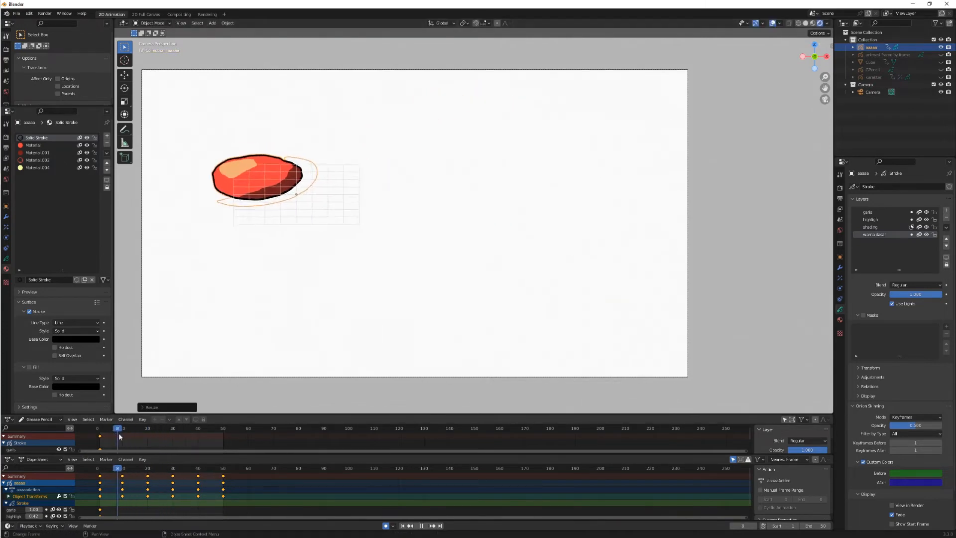
drag(118, 434, 223, 451)
key(space)
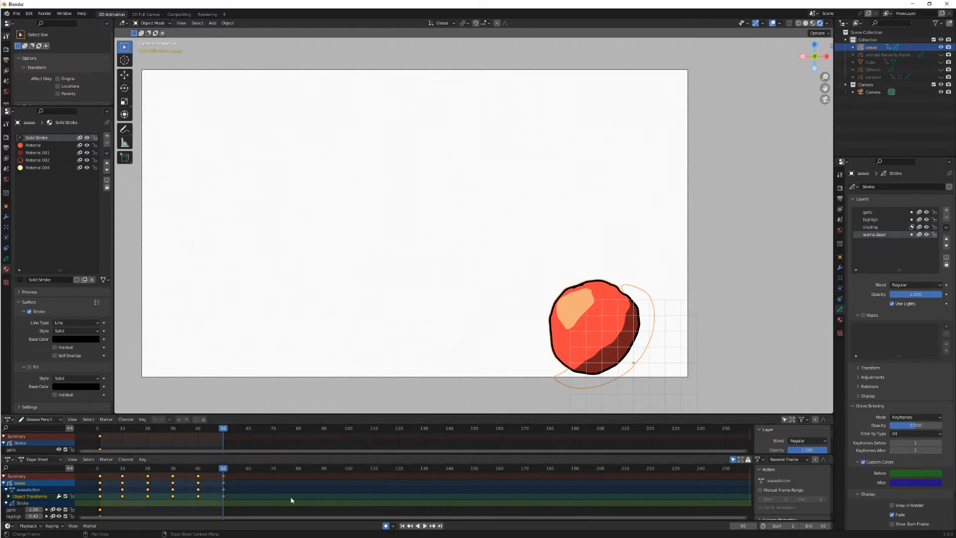
- Rotate the ball by about half a turn at frame 20 and scrub through the animation
click(148, 431)
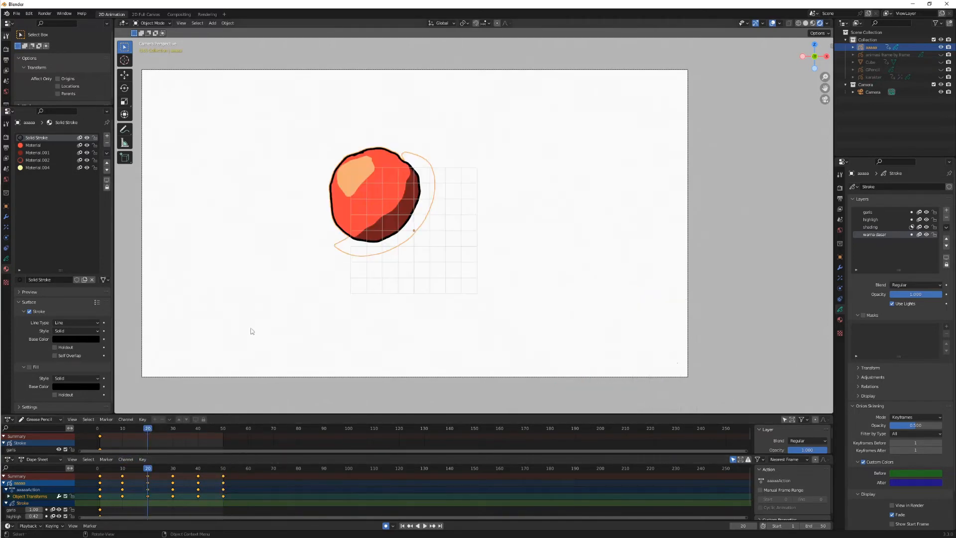
key(r)
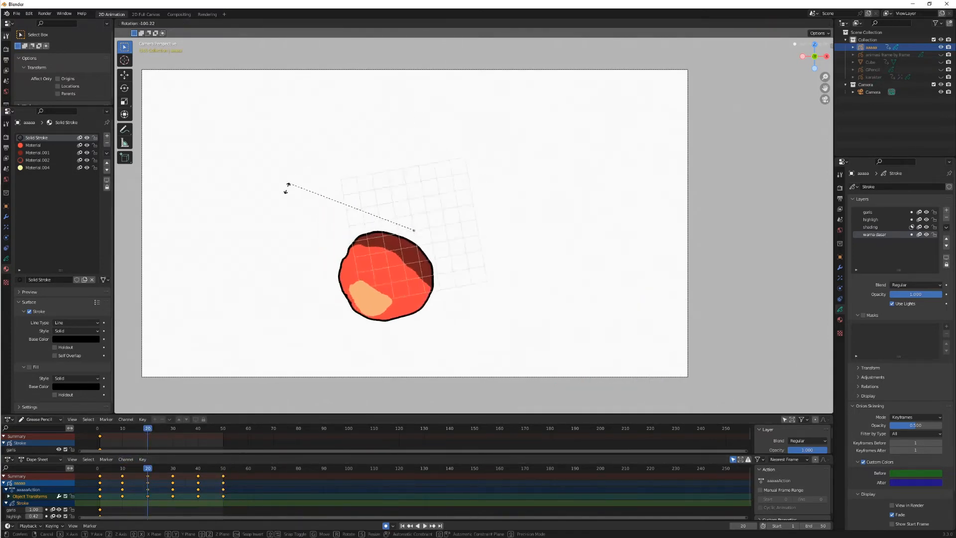
click(373, 308)
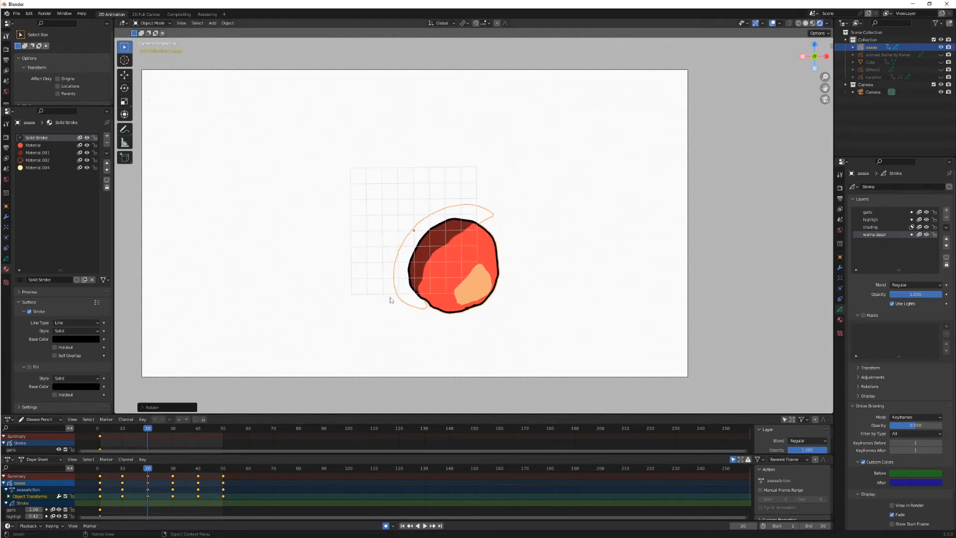
drag(105, 431, 237, 427)
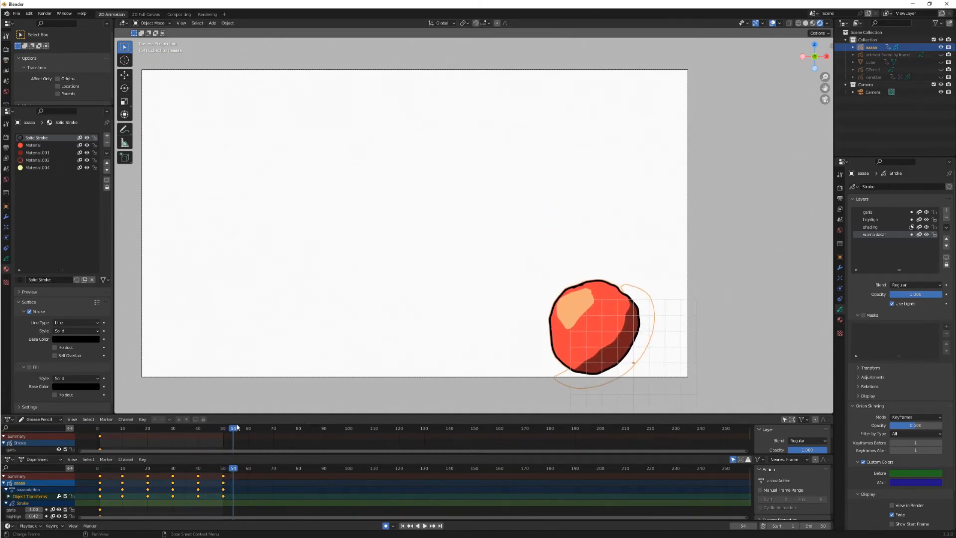
- Examine the ball's shape and orientation at frames 1, 10 and 20
click(104, 468)
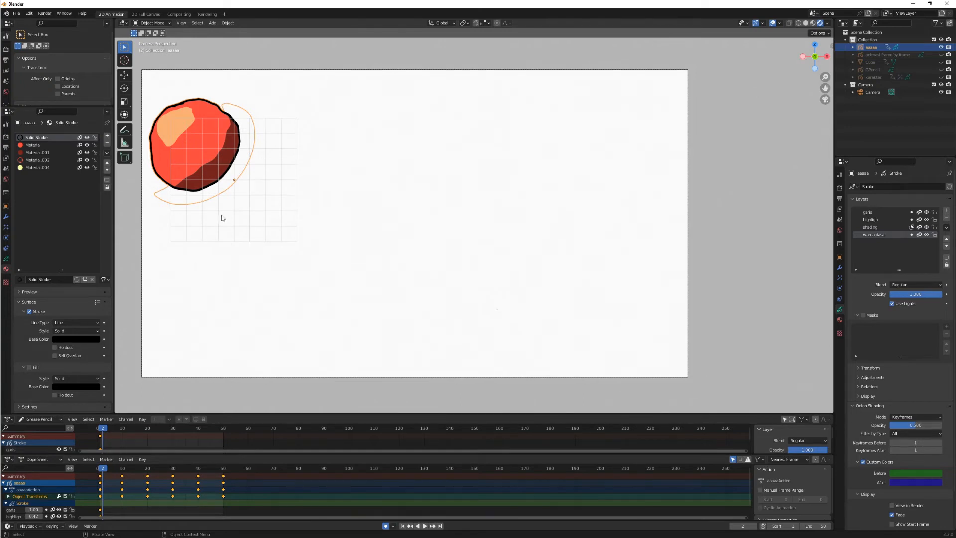
key(Left)
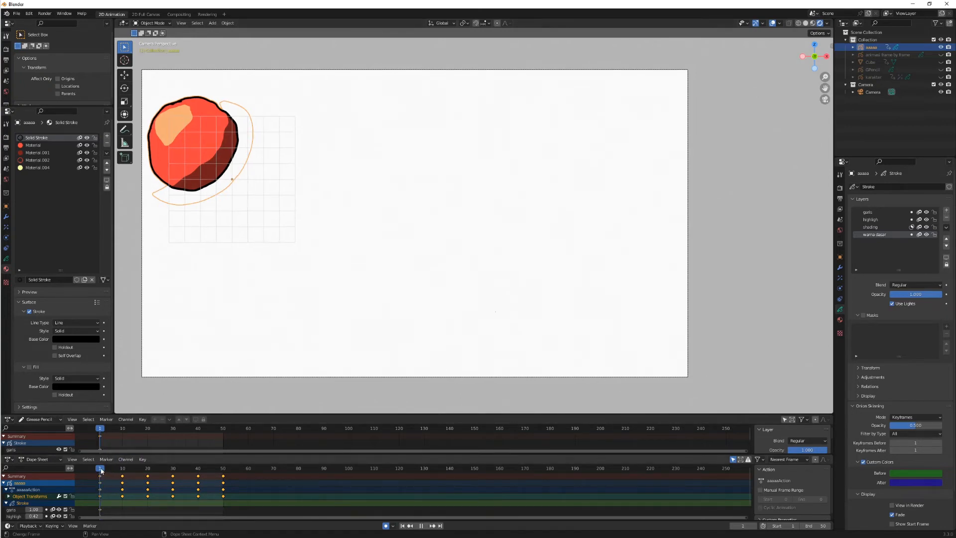
click(157, 24)
click(122, 468)
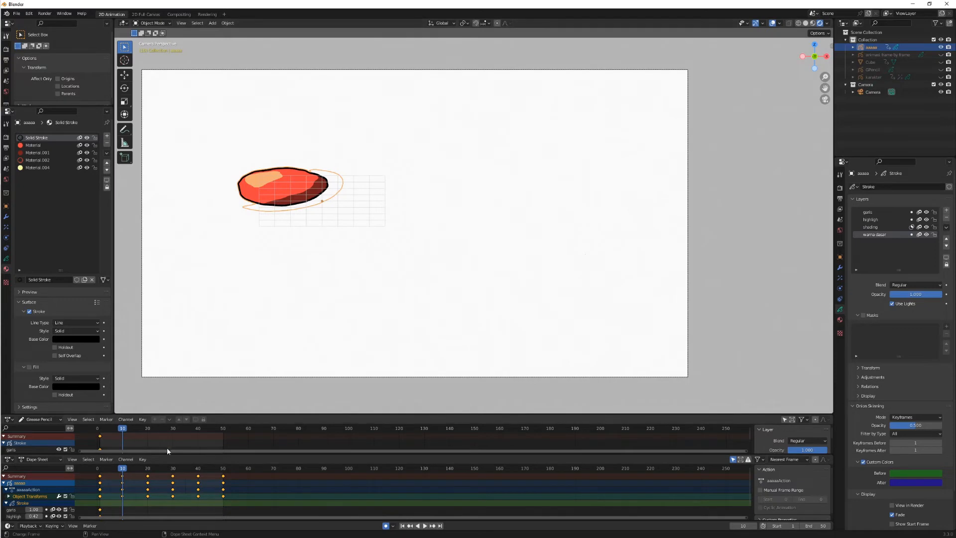
click(147, 468)
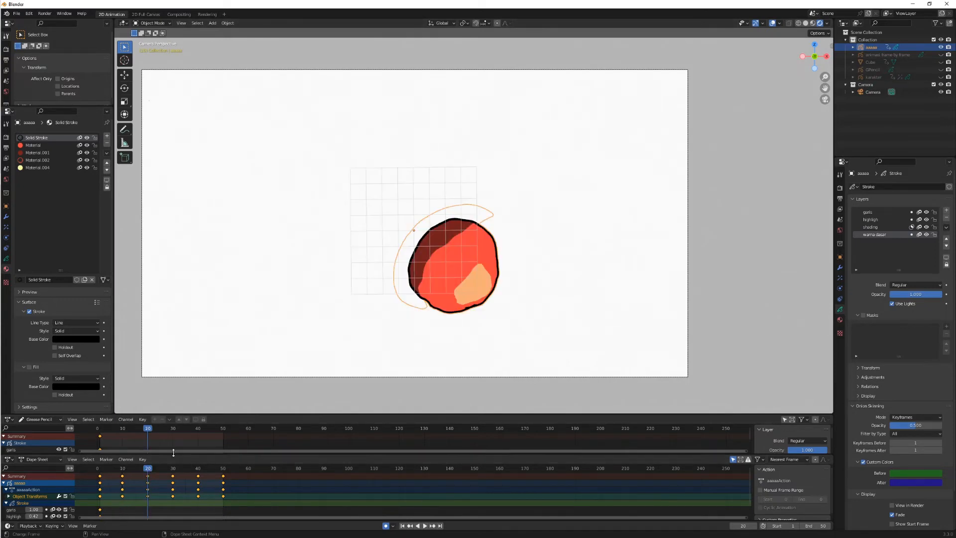
- Switch to Draw Mode and duplicate the garis layer's drawing keyframe from frame 1 to frame 20
click(151, 23)
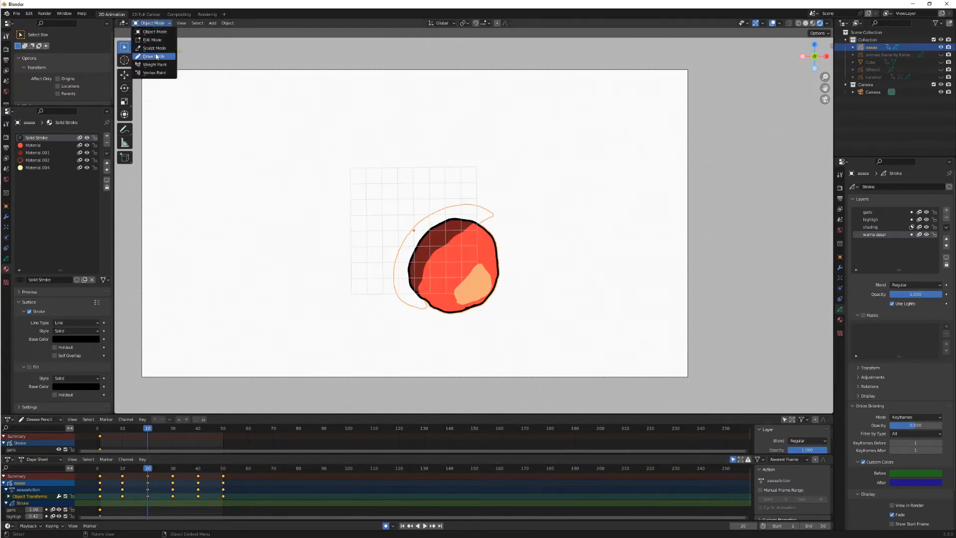
click(153, 57)
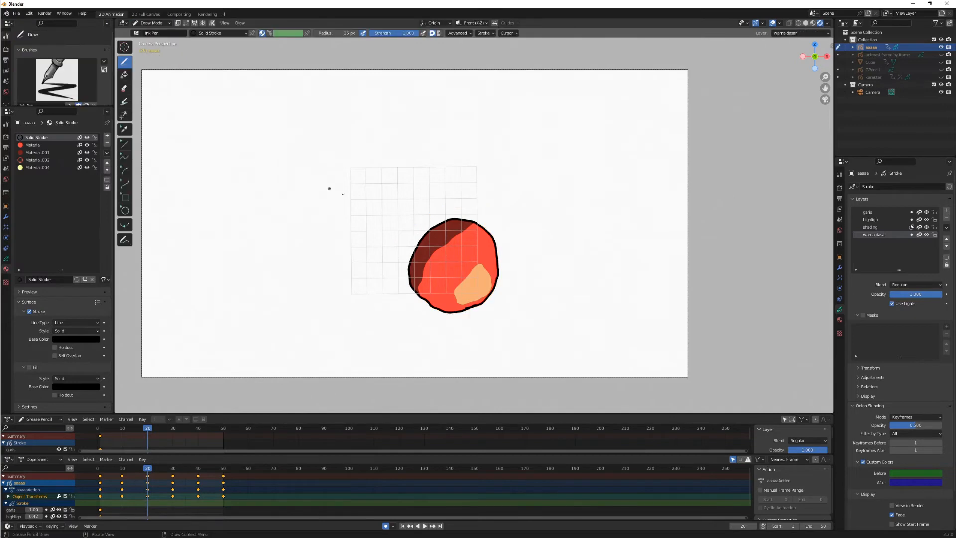
mouse_move(148, 429)
mouse_down()
mouse_move(100, 429)
mouse_move(148, 429)
mouse_up()
click(878, 212)
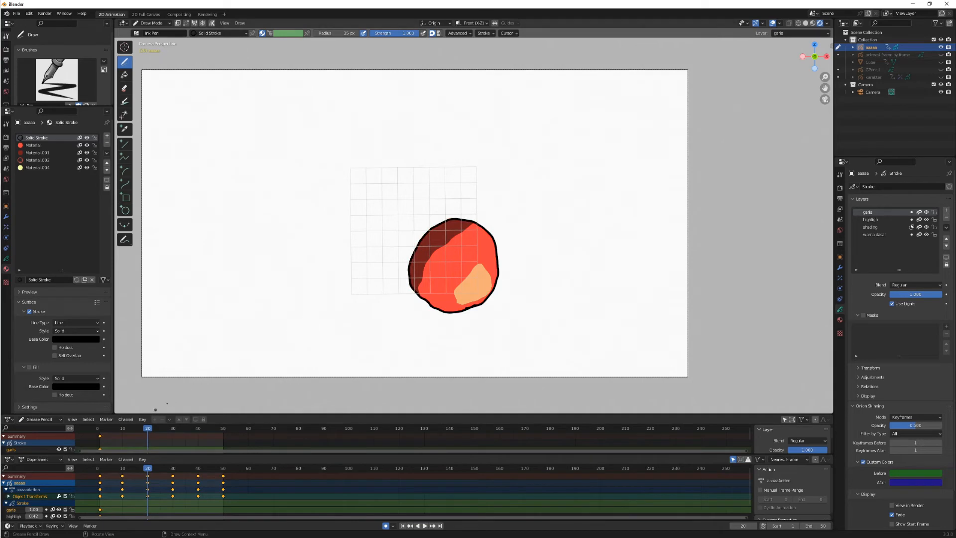
click(101, 436)
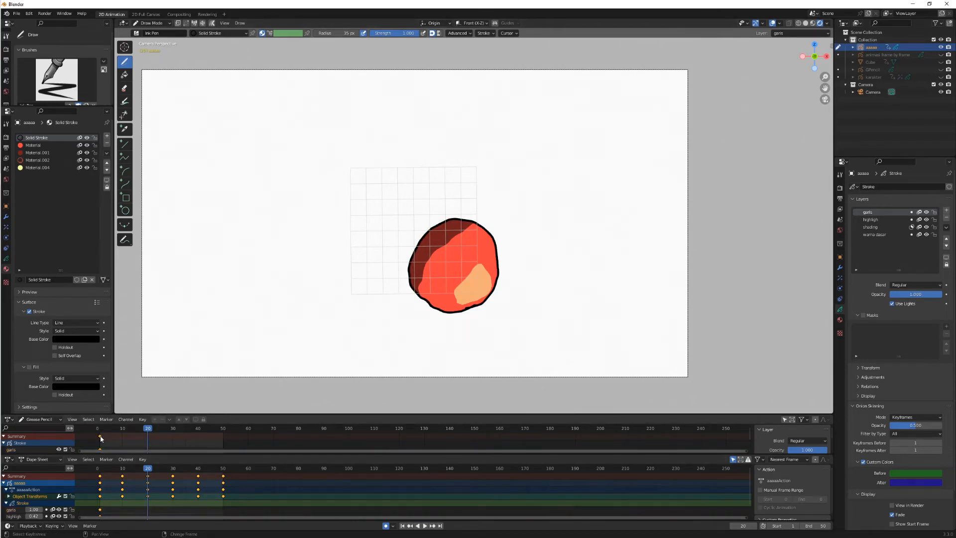
drag(101, 436, 147, 438)
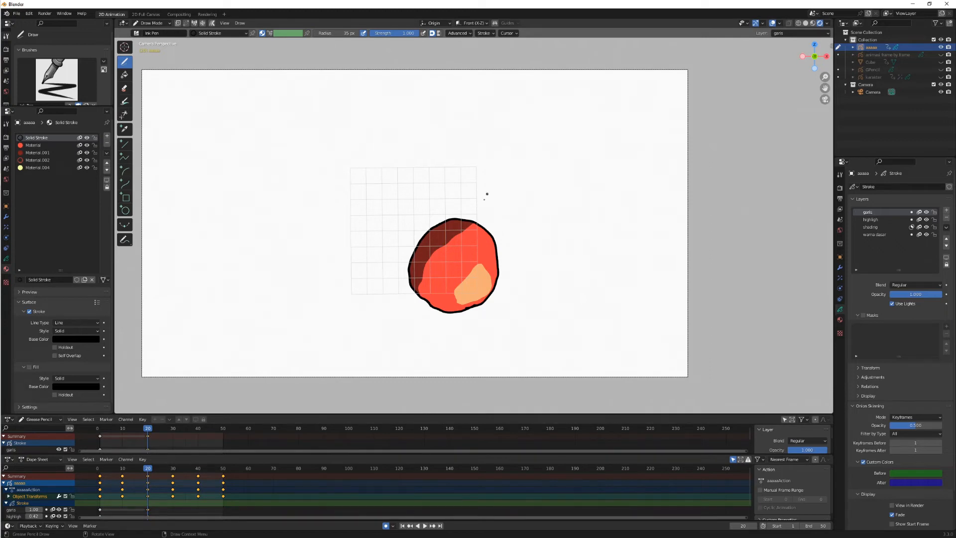
- Draw a looped tail outline attached to the ball at frame 20, undoing a first heart-shaped stroke
mouse_move(484, 226)
mouse_down()
mouse_move(477, 216)
mouse_move(492, 198)
mouse_move(502, 212)
mouse_move(487, 227)
mouse_up()
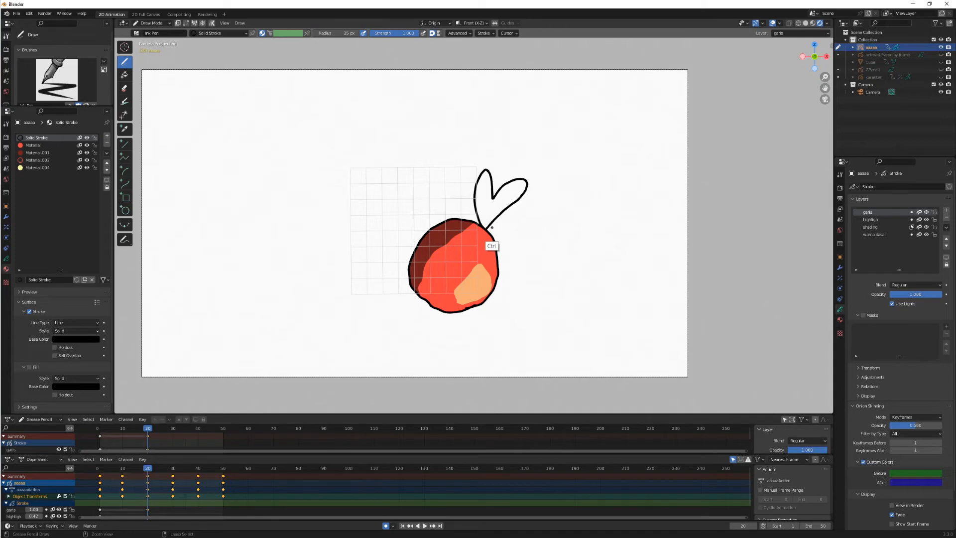
key(ctrl+z)
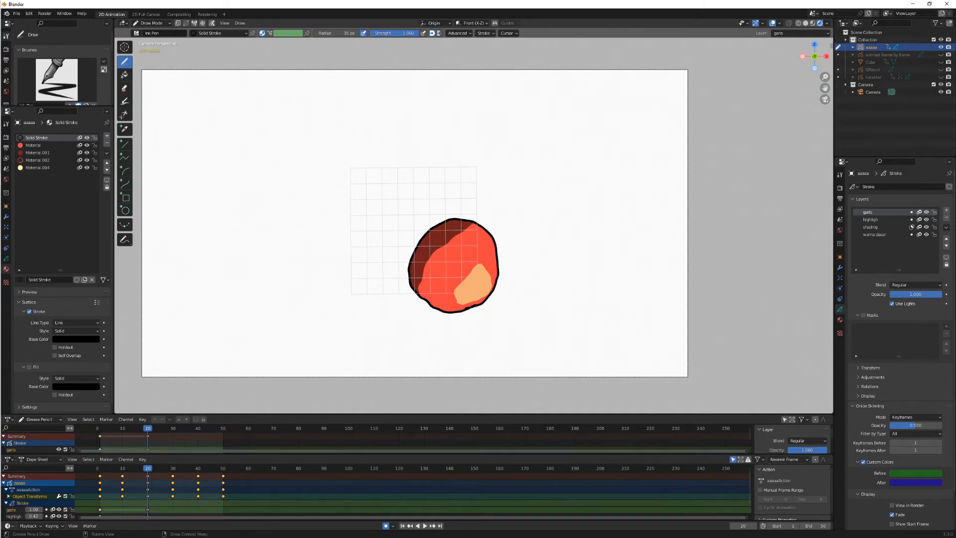
mouse_move(476, 221)
mouse_down()
mouse_move(513, 178)
mouse_move(490, 226)
mouse_up()
- Duplicate the garis layer's drawing keyframe from frame 20 to frame 40
click(199, 431)
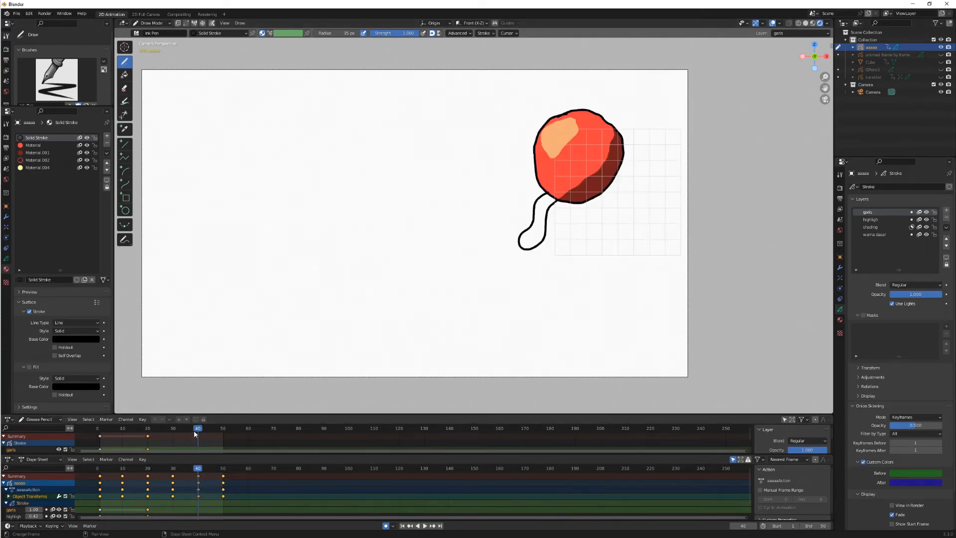
mouse_move(193, 430)
mouse_down()
mouse_move(116, 433)
mouse_move(197, 438)
mouse_up()
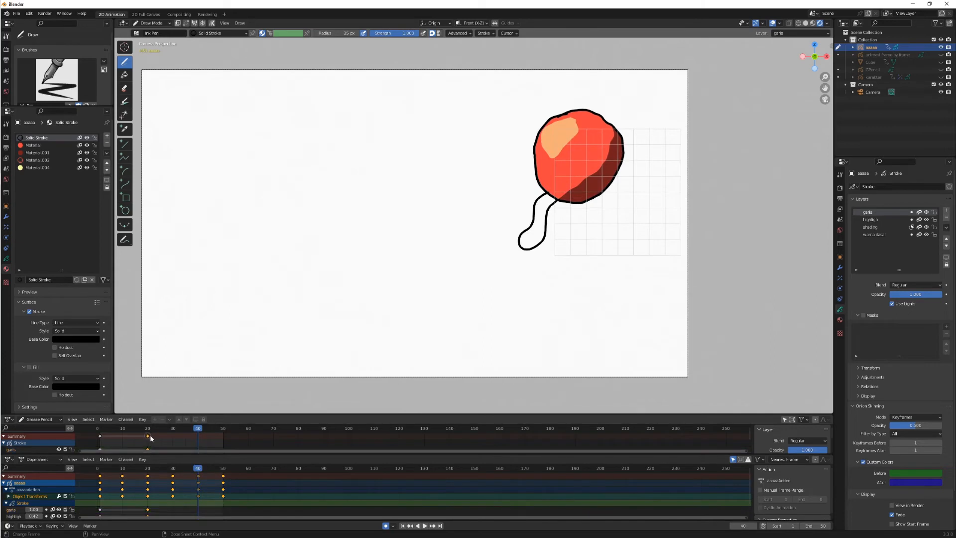
key(shift+d)
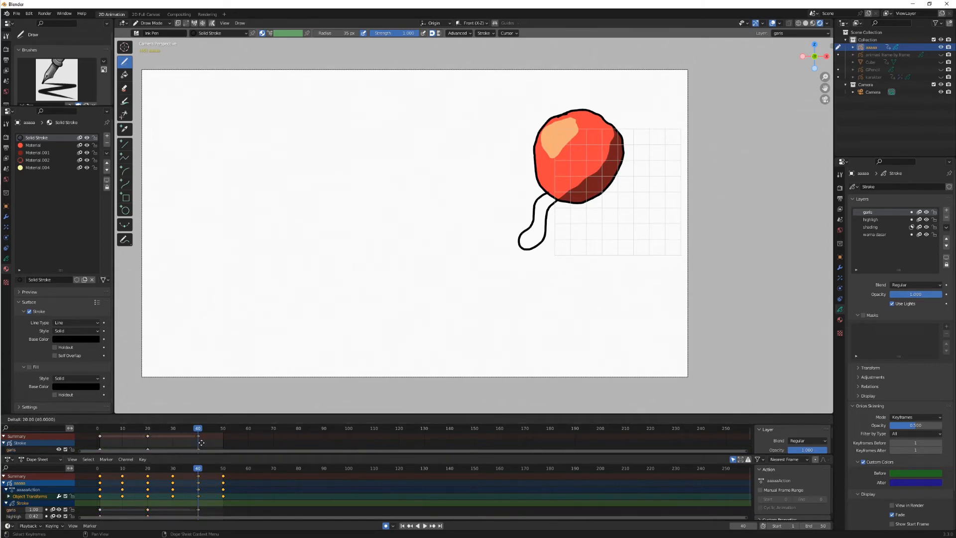
click(201, 442)
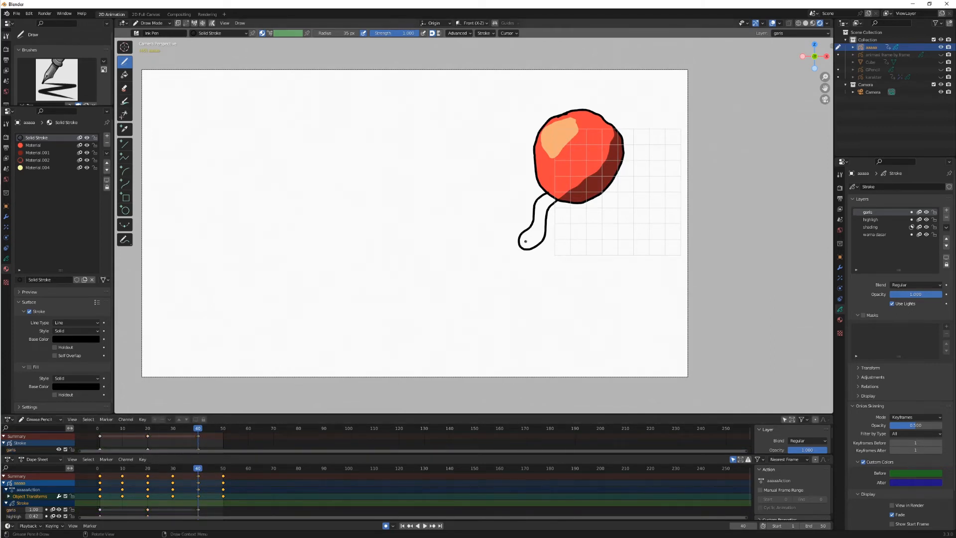
- Erase the tail in the frame 40 drawing and draw a longer, wavy one in its place
click(125, 88)
drag(520, 245, 527, 239)
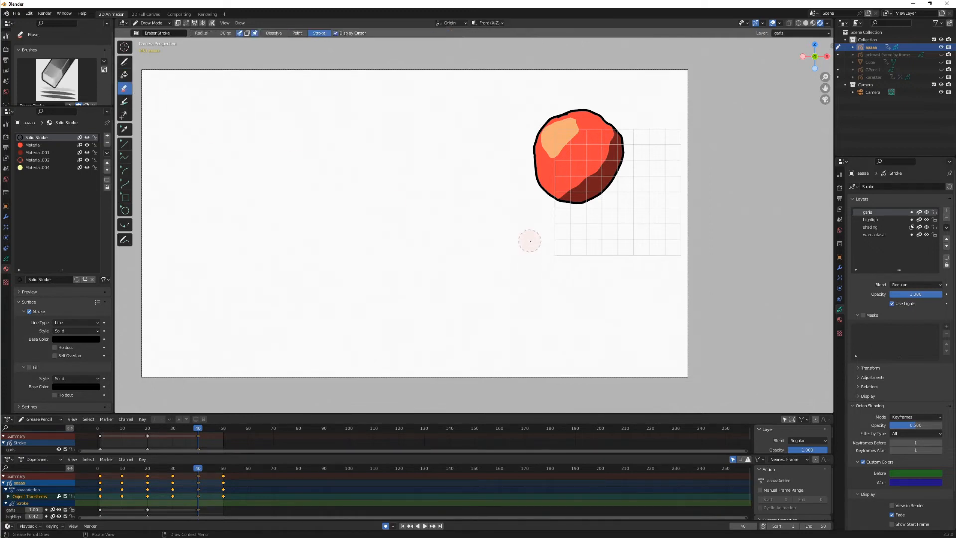
click(125, 62)
mouse_move(553, 191)
mouse_down()
mouse_move(526, 195)
mouse_move(475, 256)
mouse_move(493, 273)
mouse_move(538, 213)
mouse_move(559, 204)
mouse_up()
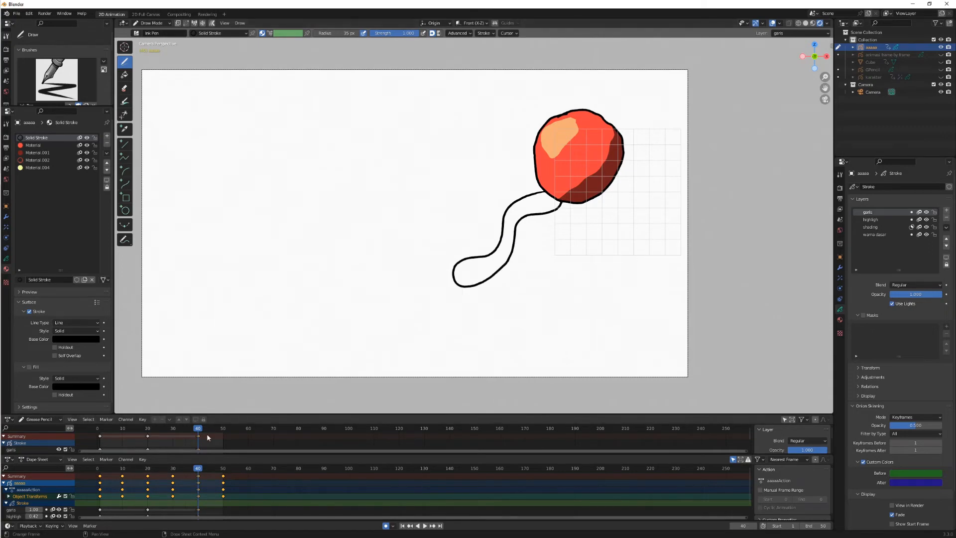
- Scrub the timeline back to frame 1 and hide the ball object from the viewport
mouse_move(199, 439)
mouse_down()
mouse_move(166, 441)
mouse_move(227, 446)
mouse_move(161, 435)
mouse_up()
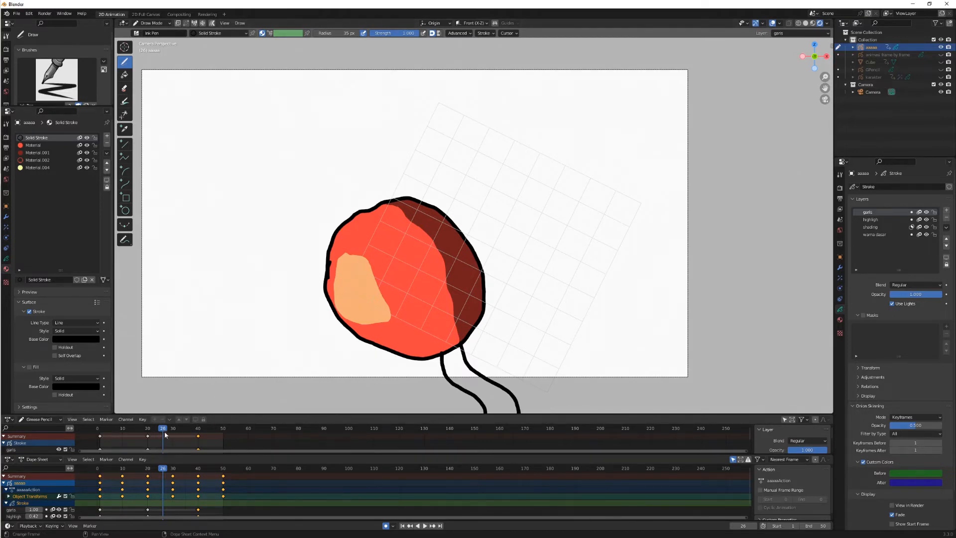
drag(166, 434, 100, 433)
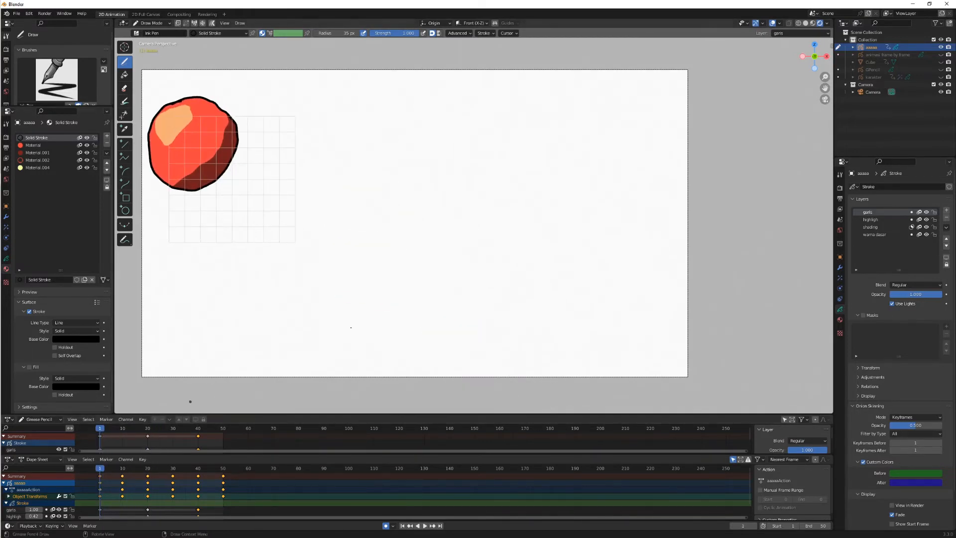
click(942, 47)
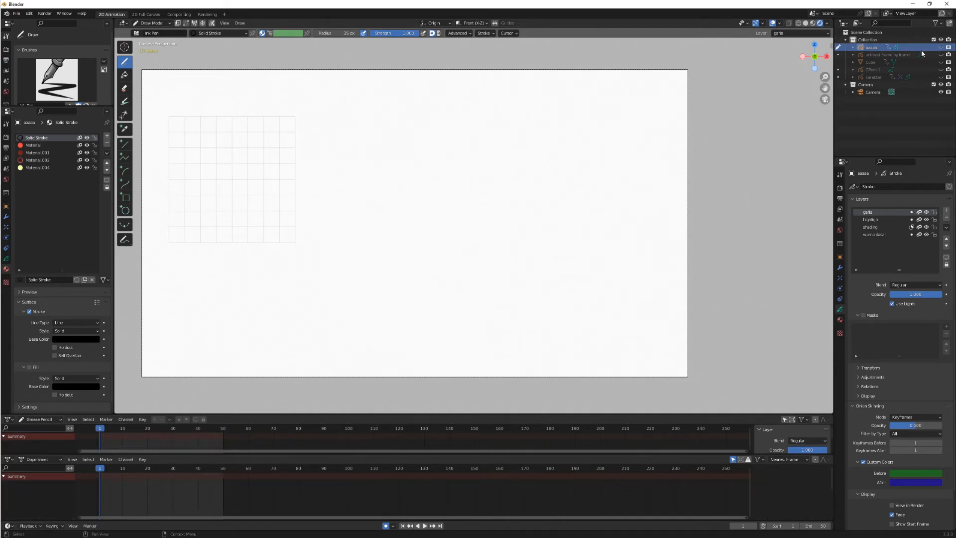
- Switch to Object Mode and add a blank Grease Pencil object to the scene
click(154, 23)
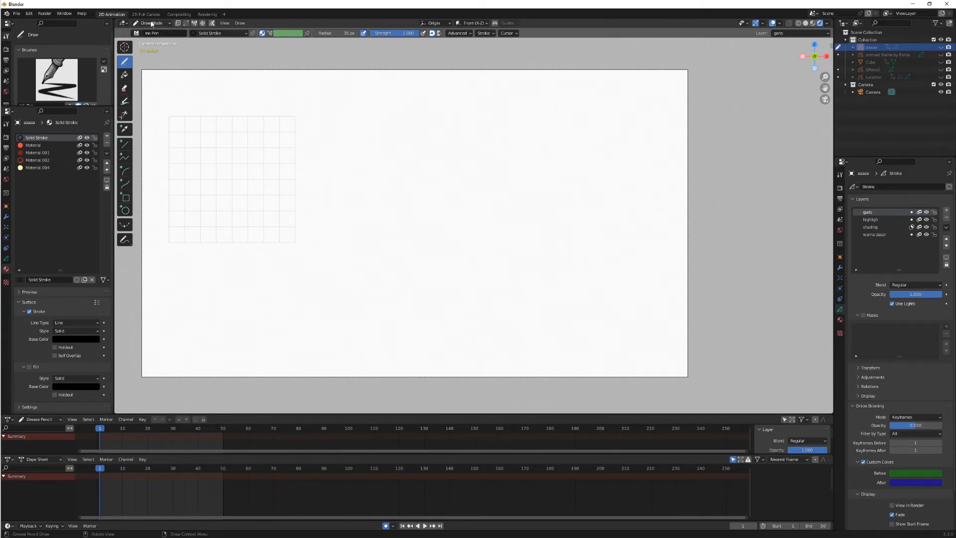
click(152, 24)
click(152, 32)
click(212, 23)
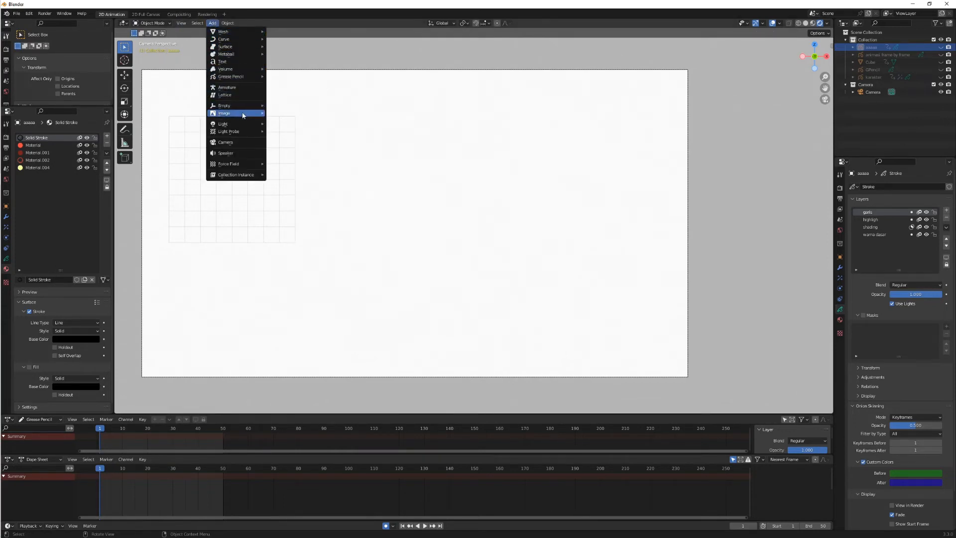
mouse_move(248, 78)
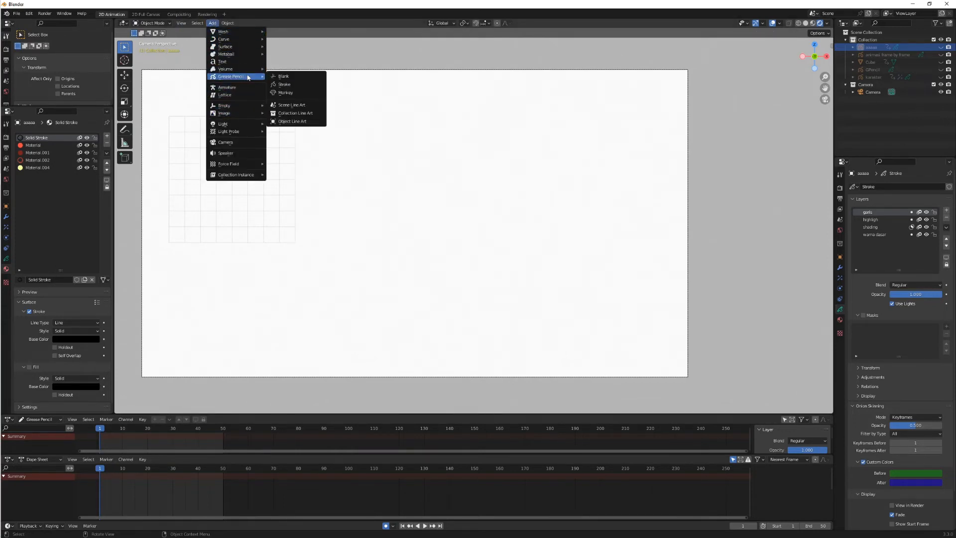
click(280, 77)
- Enter Draw Mode on the new Grease Pencil object and sketch a left-facing face profile at frame 1
click(152, 23)
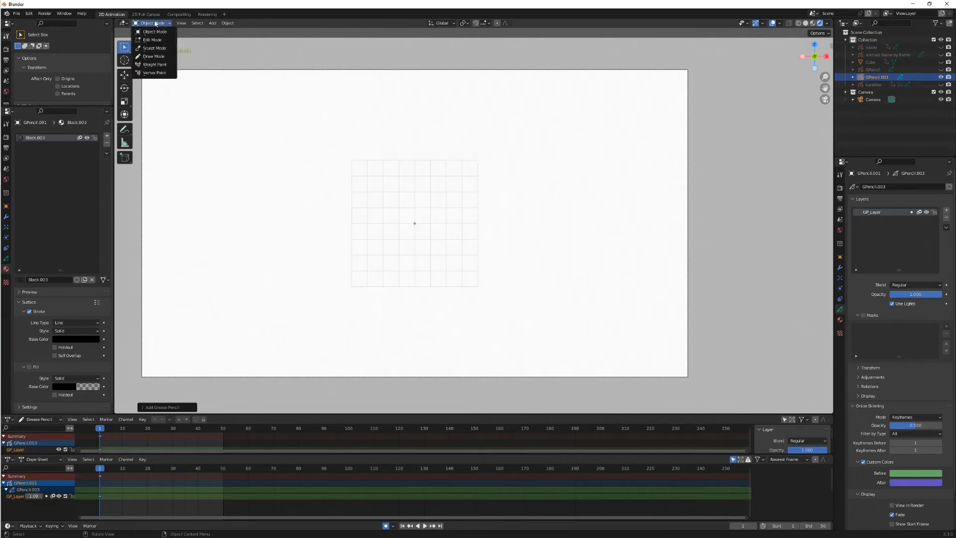
click(148, 56)
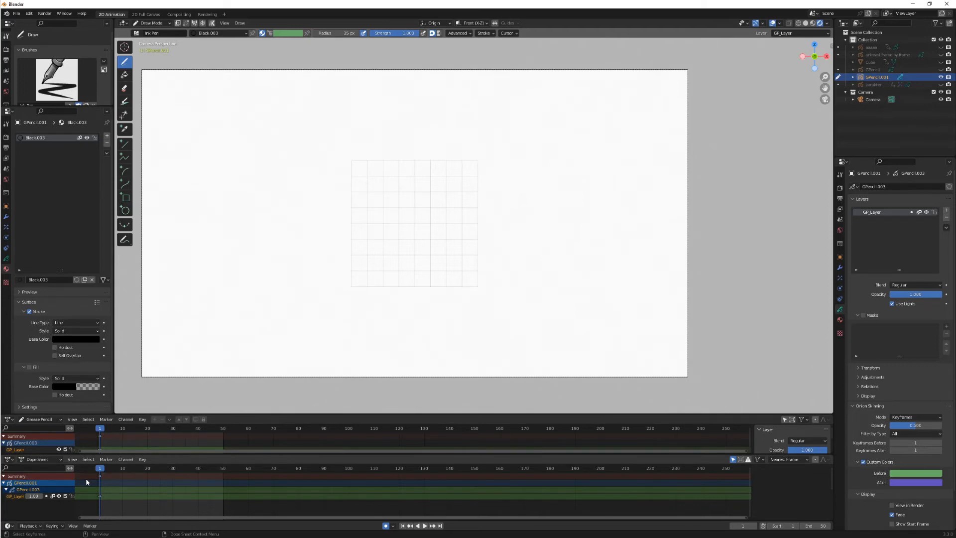
click(53, 421)
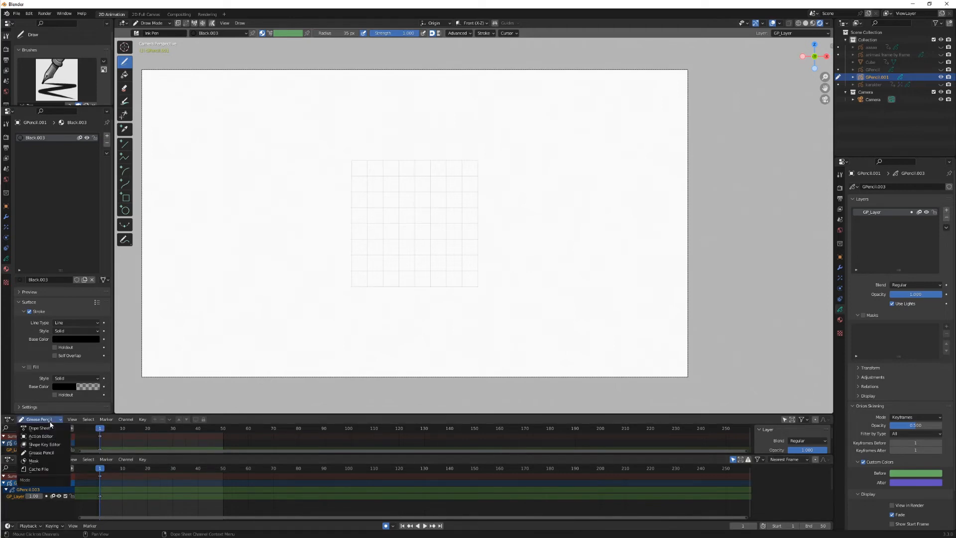
click(53, 421)
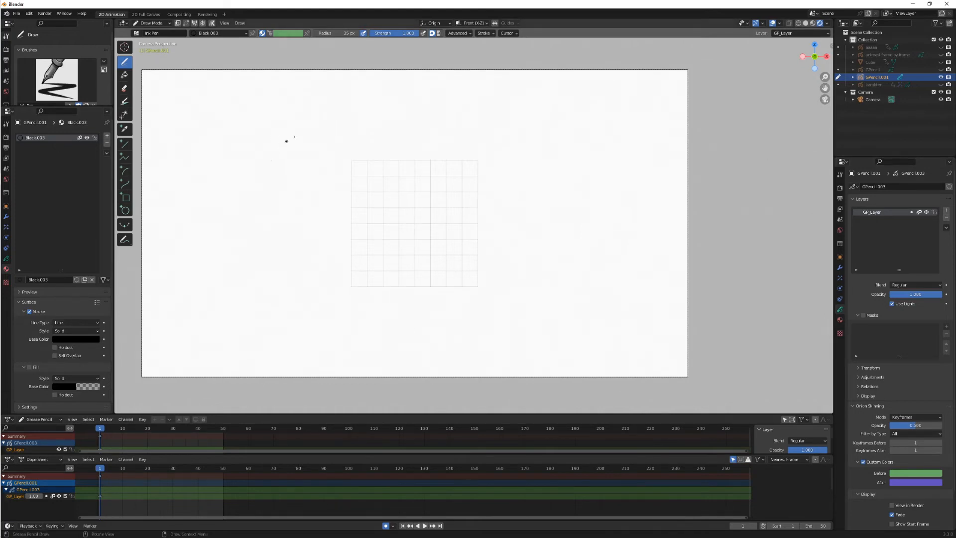
mouse_move(291, 134)
mouse_down()
mouse_move(251, 199)
mouse_move(283, 264)
mouse_move(330, 259)
mouse_up()
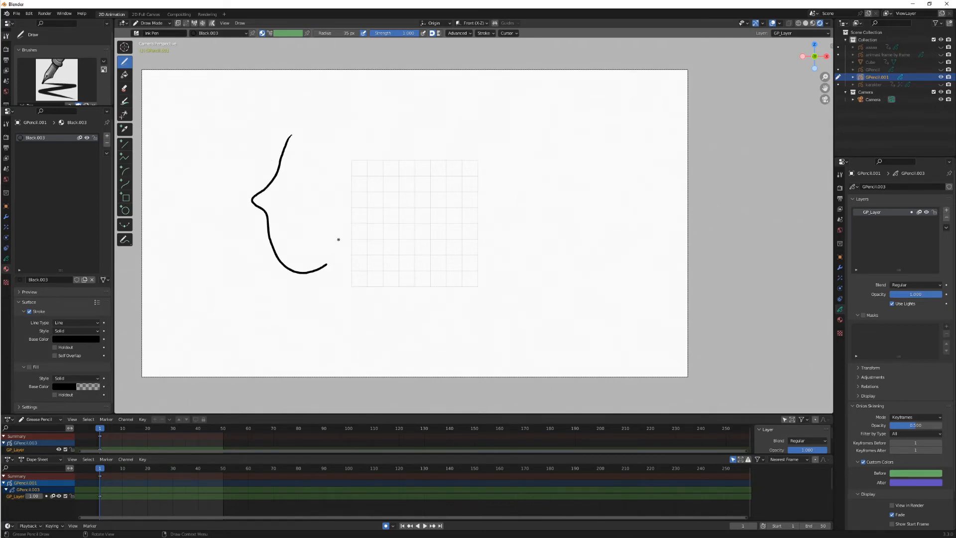
- Draw the face outline and nose slightly turned towards the viewer at frame 10, undoing the first outline stroke
click(123, 432)
mouse_move(320, 148)
mouse_down()
mouse_move(300, 208)
mouse_move(325, 255)
mouse_up()
key(ctrl+z)
mouse_move(322, 145)
mouse_down()
mouse_move(312, 193)
mouse_move(324, 244)
mouse_move(348, 281)
mouse_move(364, 273)
mouse_up()
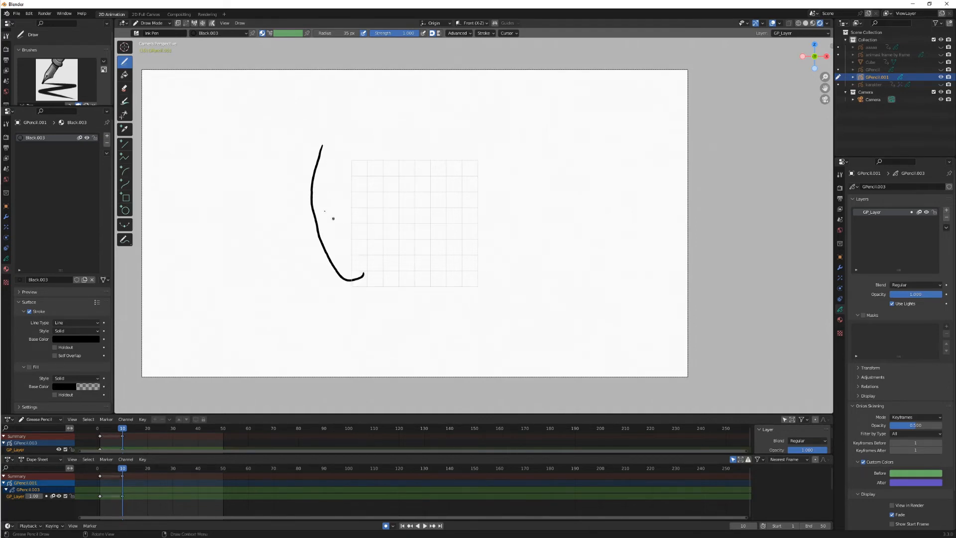
mouse_move(327, 195)
mouse_down()
mouse_move(315, 230)
mouse_move(336, 234)
mouse_up()
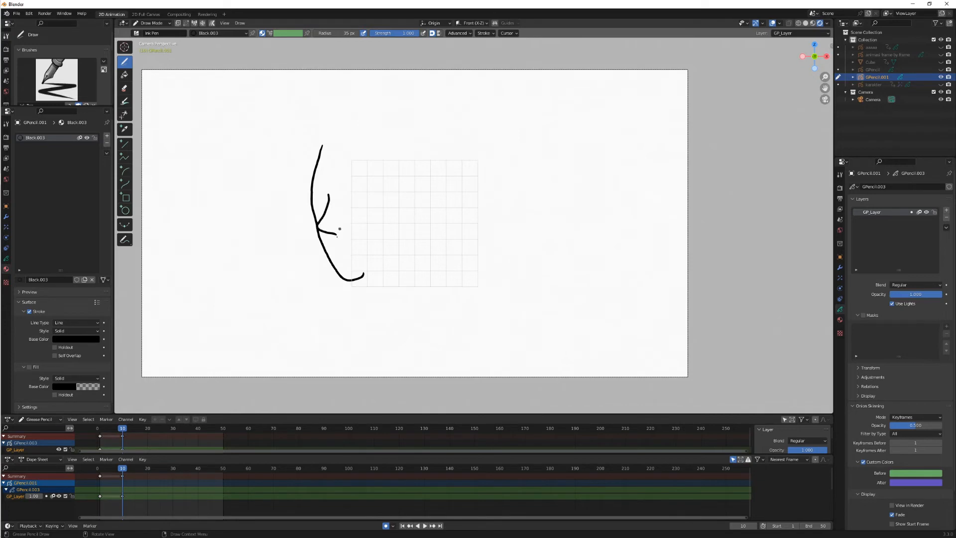
- Draw a curved jaw outline with an L-shaped nose inside the grid area at frame 20
click(147, 431)
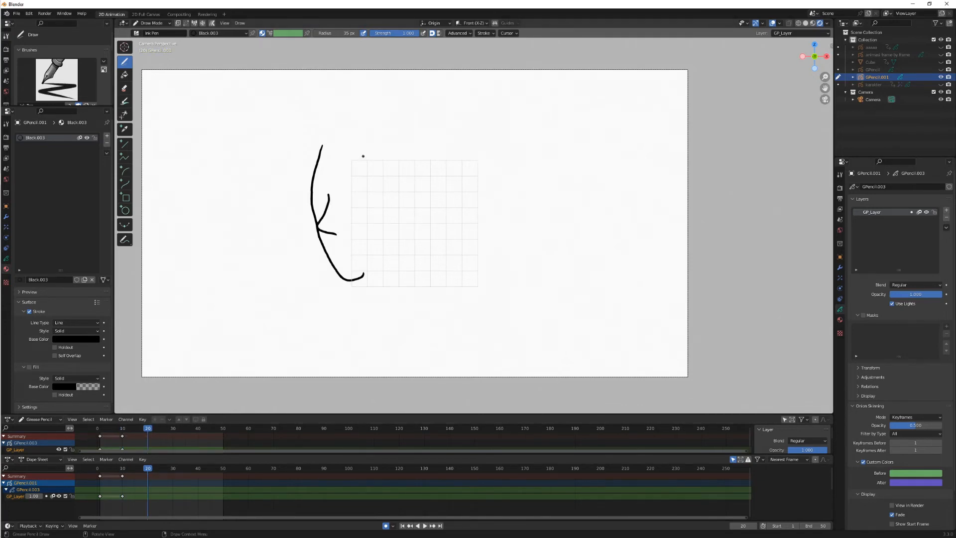
mouse_move(363, 156)
mouse_down()
mouse_move(366, 214)
mouse_move(397, 270)
mouse_move(427, 273)
mouse_move(447, 248)
mouse_up()
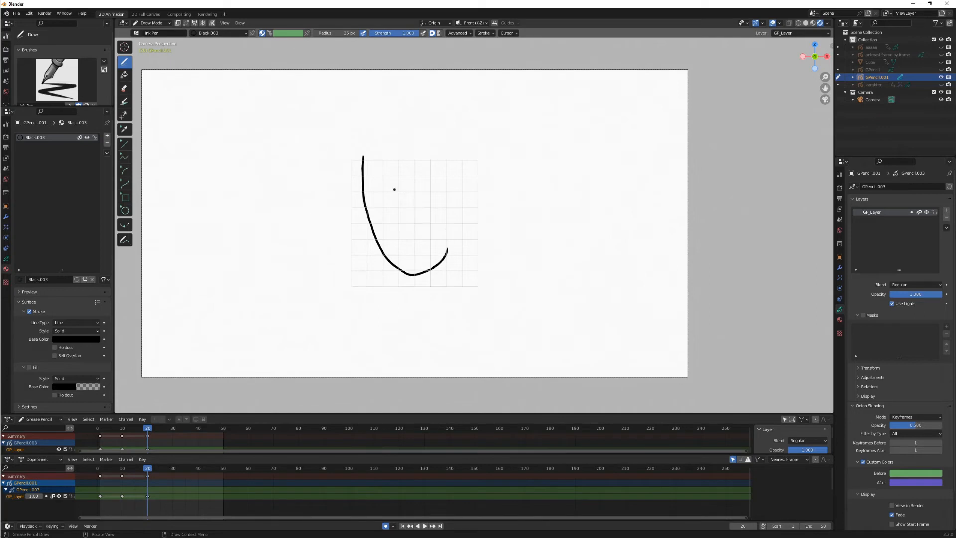
mouse_move(400, 203)
mouse_down()
mouse_move(409, 238)
mouse_move(420, 238)
mouse_up()
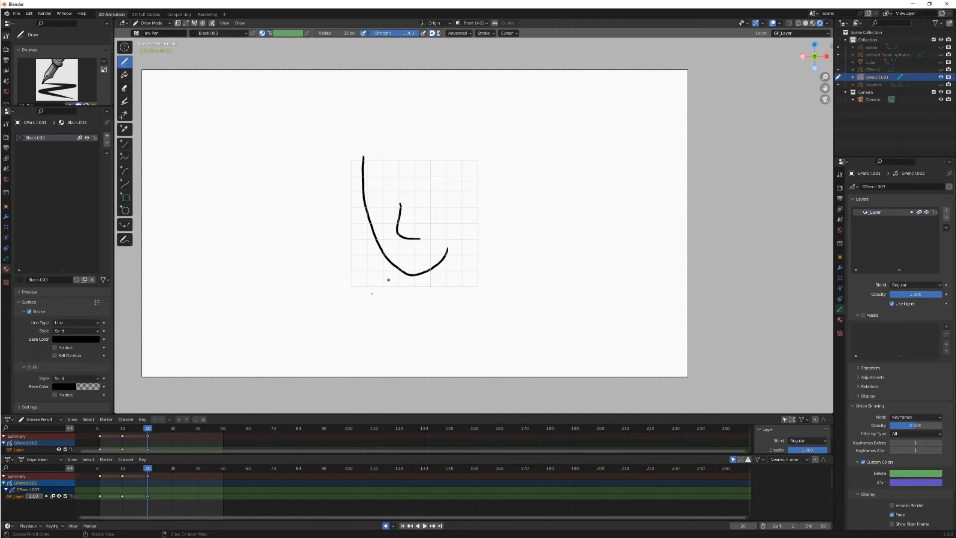
- Draw the mirrored jaw outline and nose turned to the other side at frame 30
click(173, 431)
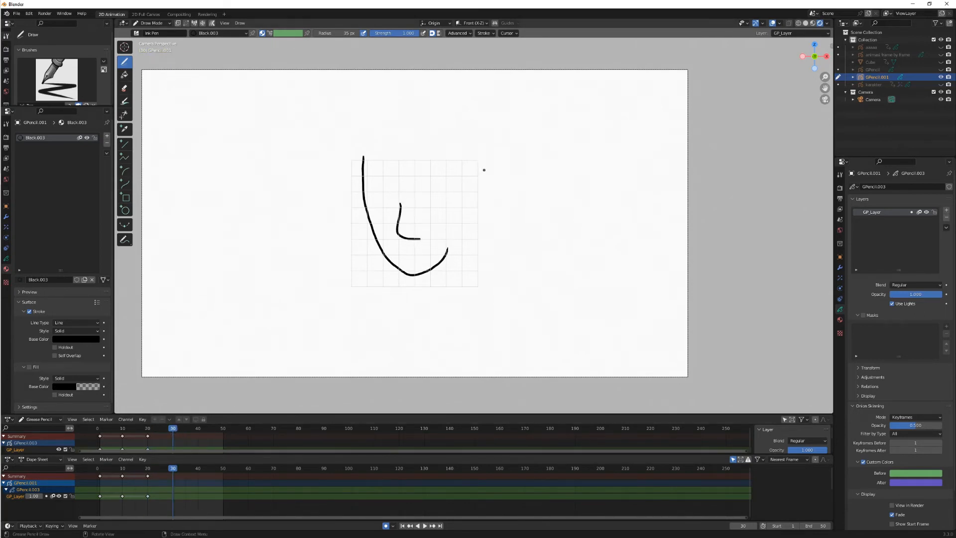
mouse_move(482, 168)
mouse_down()
mouse_move(473, 239)
mouse_move(422, 256)
mouse_move(409, 239)
mouse_up()
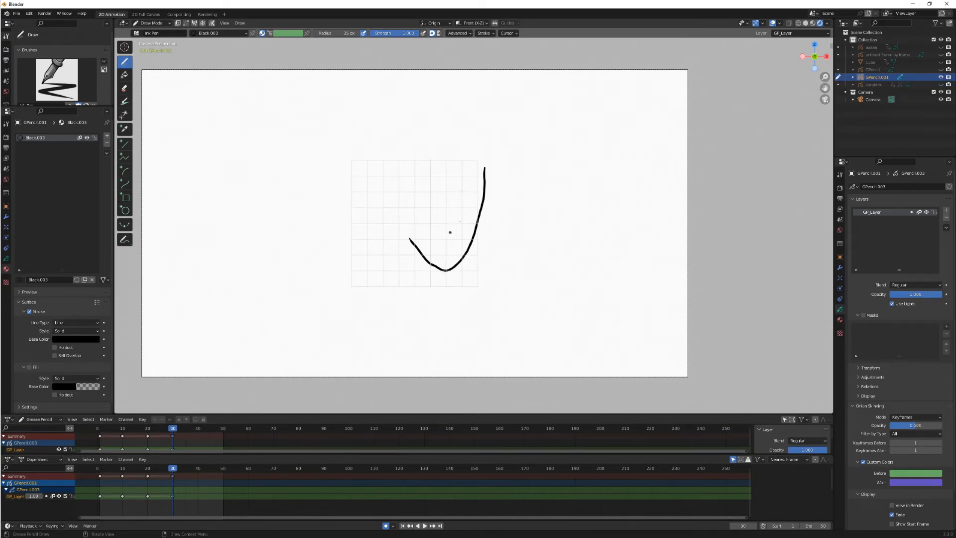
drag(460, 222, 460, 181)
- Scrub back to frame 23, turn off Only Show Selected in the Dope Sheet and enlarge the Grease Pencil timeline above it
mouse_move(171, 431)
mouse_down()
mouse_move(140, 434)
mouse_move(199, 437)
mouse_move(102, 435)
mouse_move(154, 437)
mouse_up()
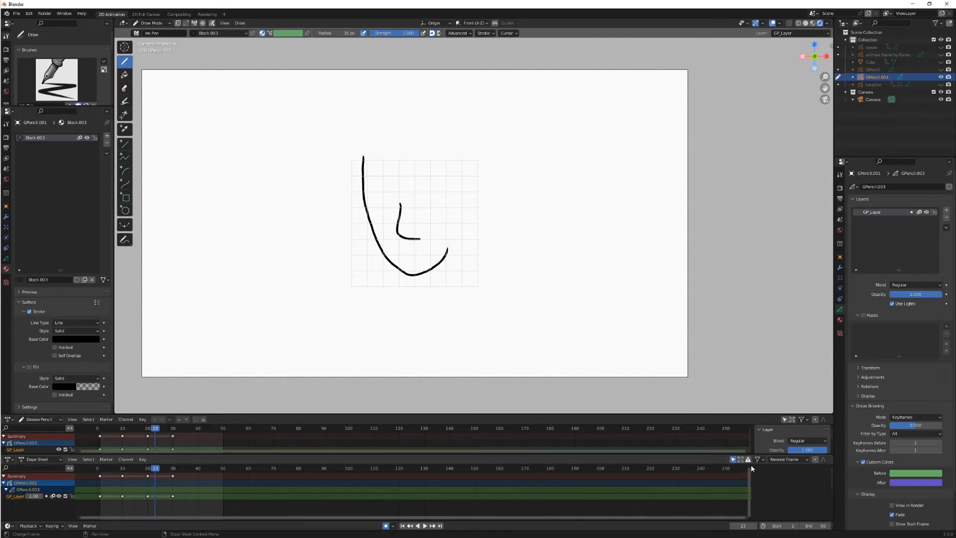
click(733, 459)
mouse_move(276, 459)
mouse_down()
mouse_move(278, 469)
mouse_move(267, 462)
mouse_up()
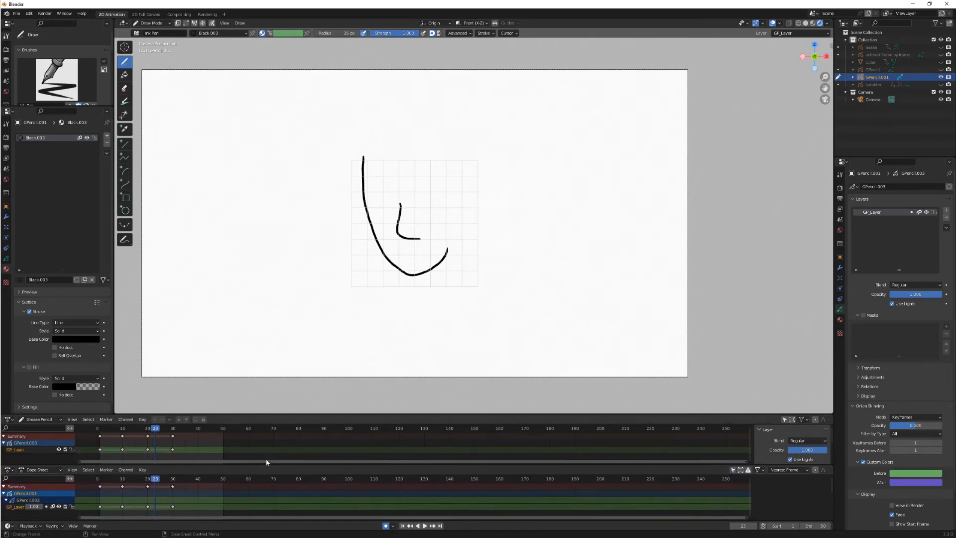
- Examine the Dope Sheet channel hierarchy by collapsing and re-expanding the Summary and GPencil.001 channels
key(space)
key(space)
click(4, 493)
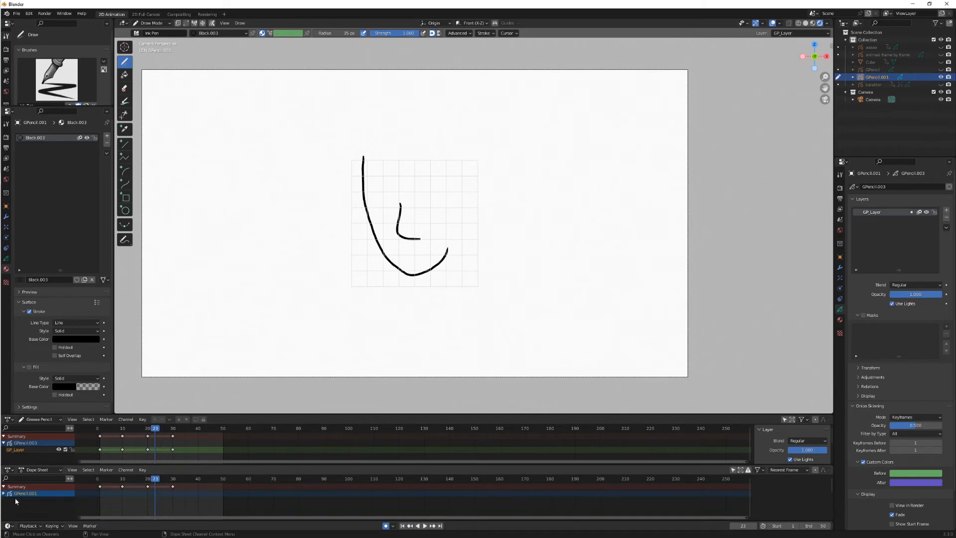
click(4, 493)
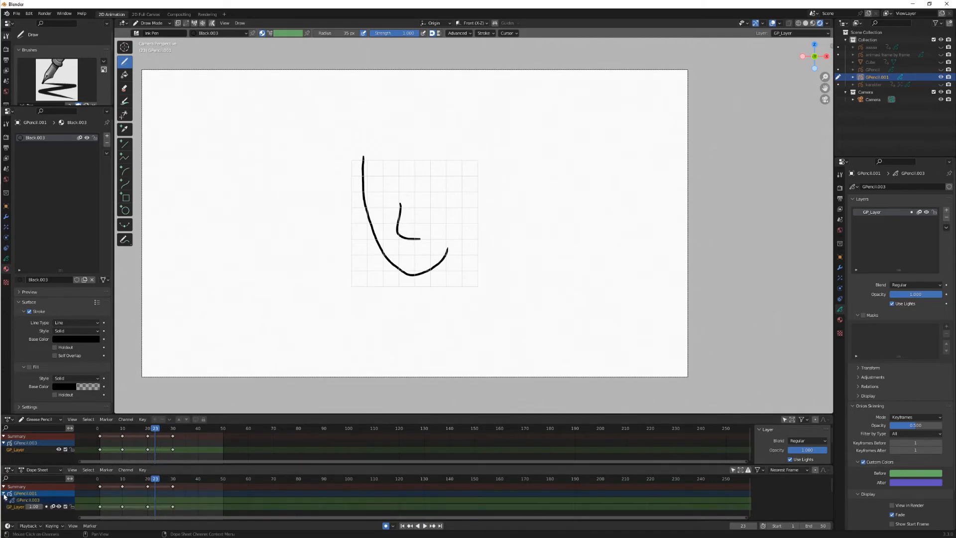
click(4, 493)
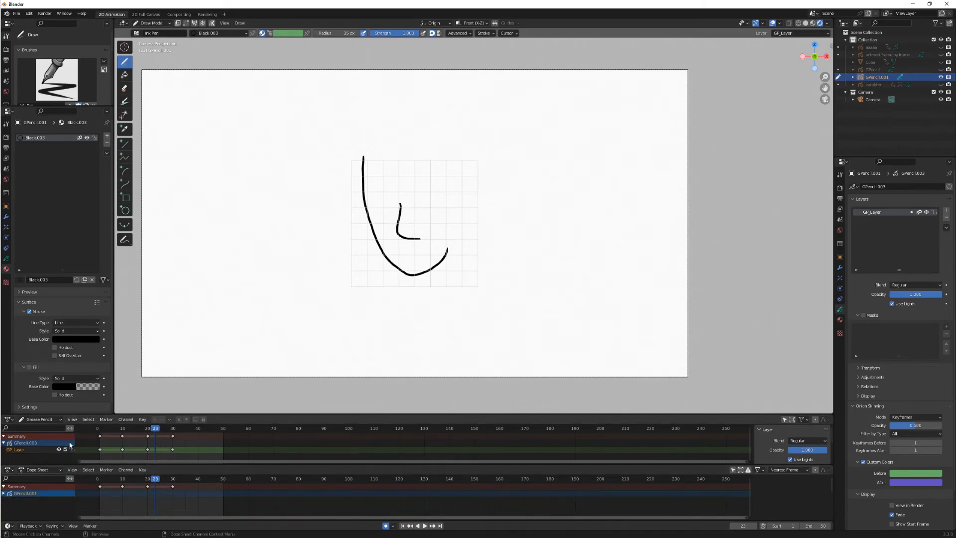
click(5, 486)
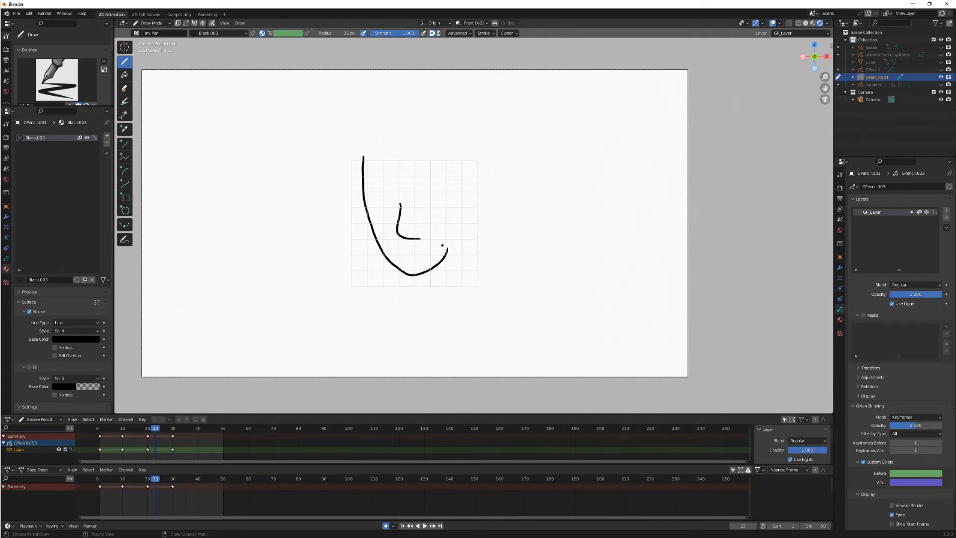
click(4, 487)
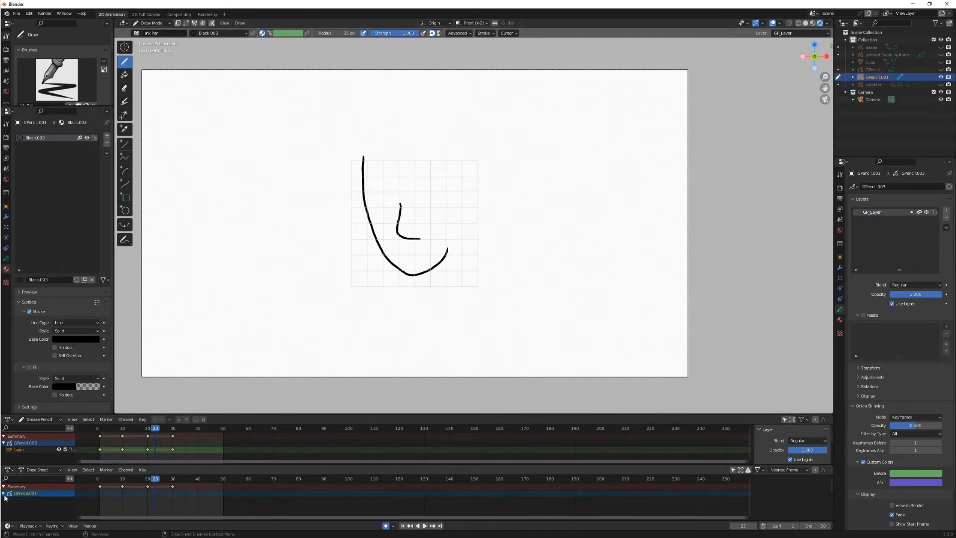
click(4, 493)
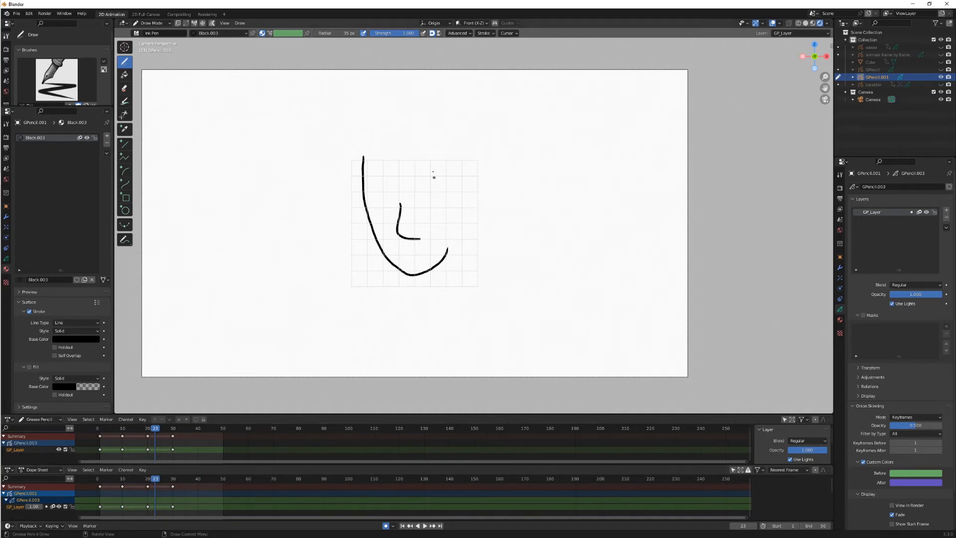
- Play back the head-turn animation, stop it and scrub back to frame 2
key(space)
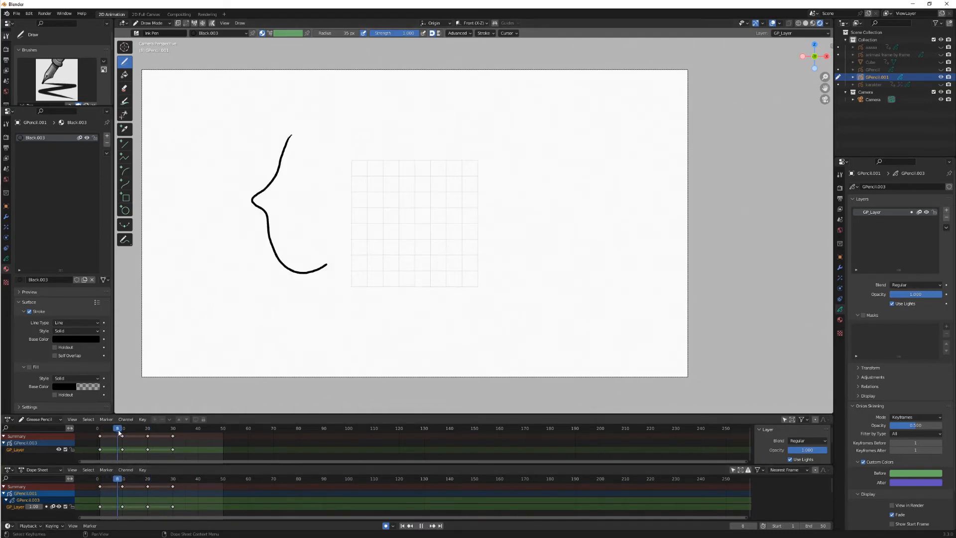
key(space)
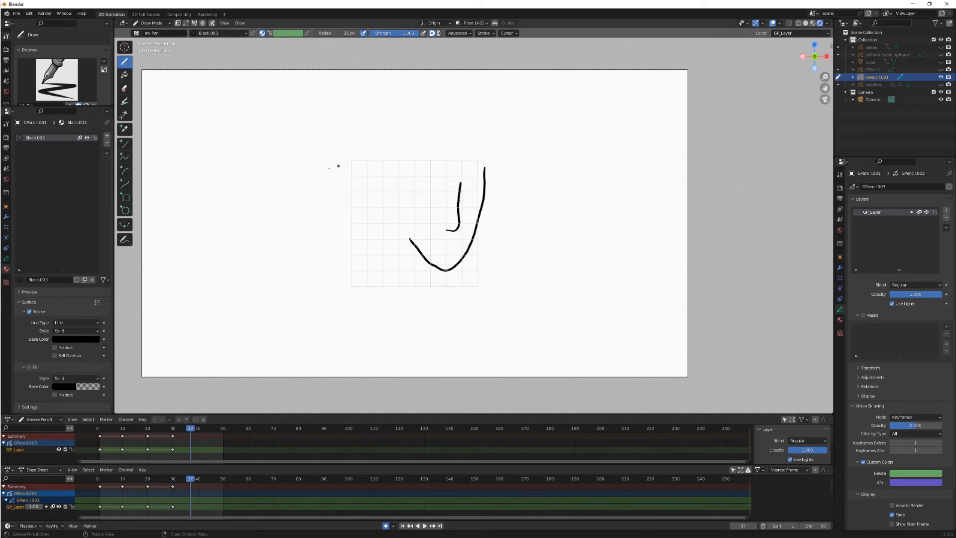
mouse_move(191, 431)
mouse_down()
mouse_move(115, 436)
mouse_move(185, 441)
mouse_move(102, 441)
mouse_up()
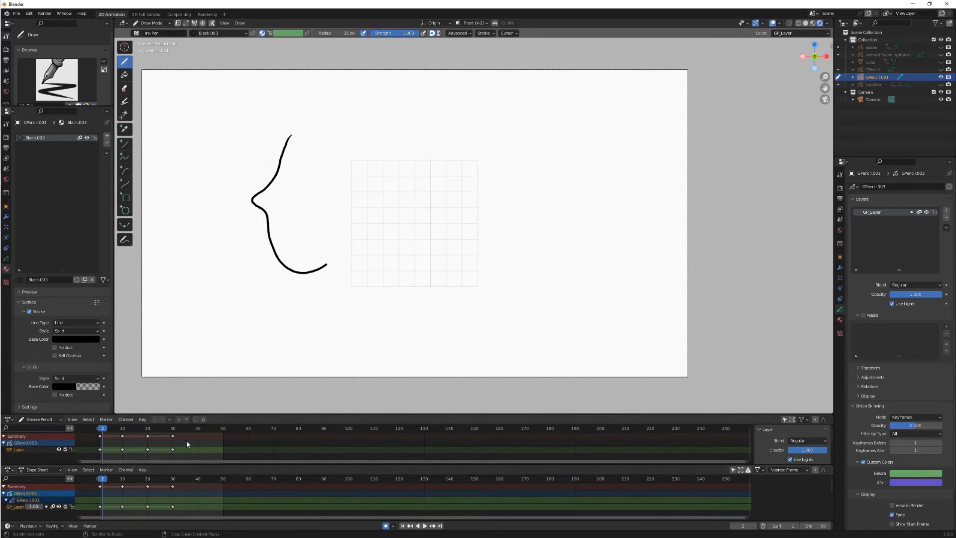
- Split the Grease Pencil timeline in two and set the lower editor to Dope Sheet mode with the GPencil.001 channels collapsed
drag(766, 465, 766, 508)
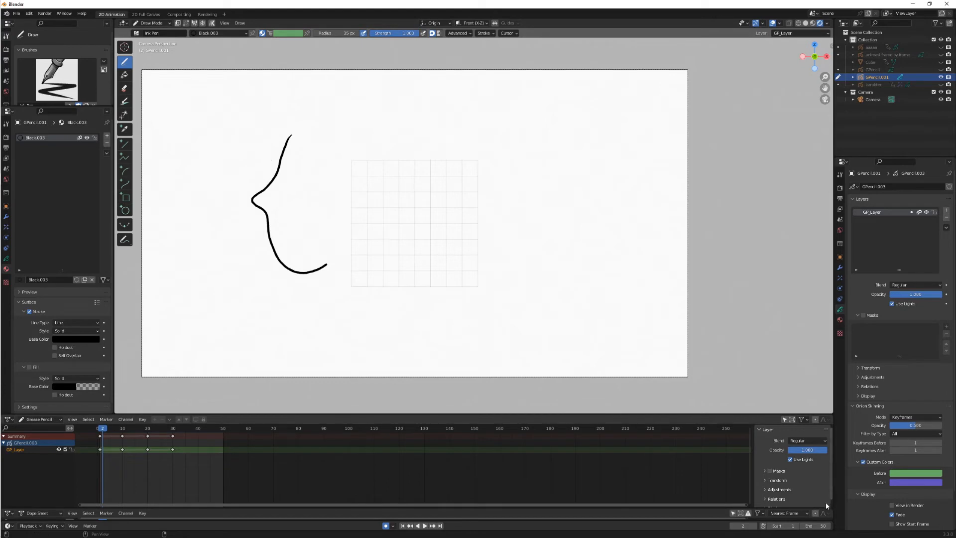
drag(828, 503, 826, 460)
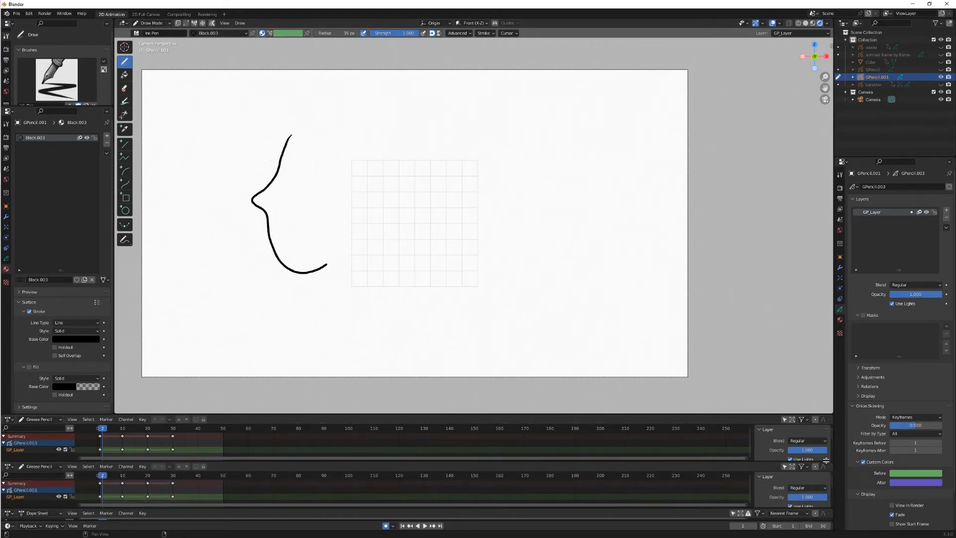
click(49, 465)
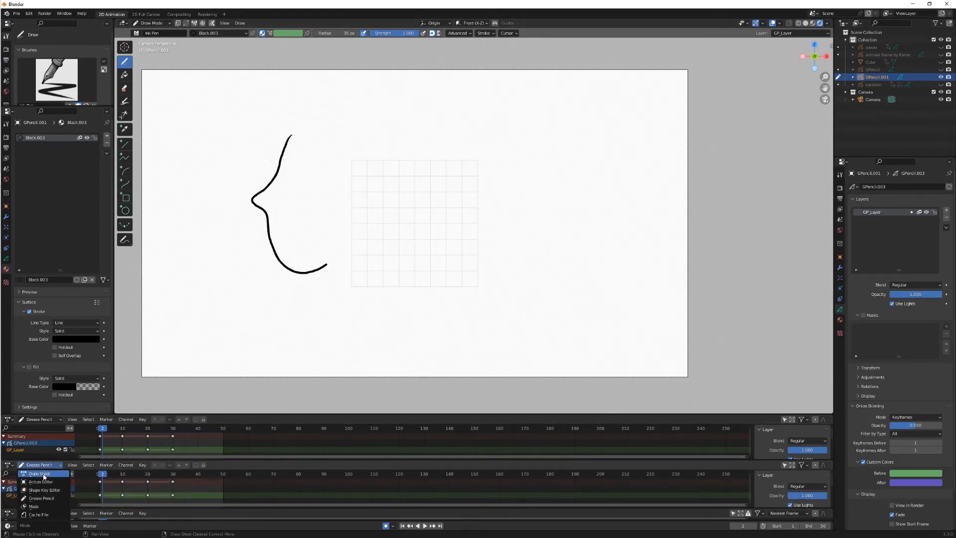
click(44, 475)
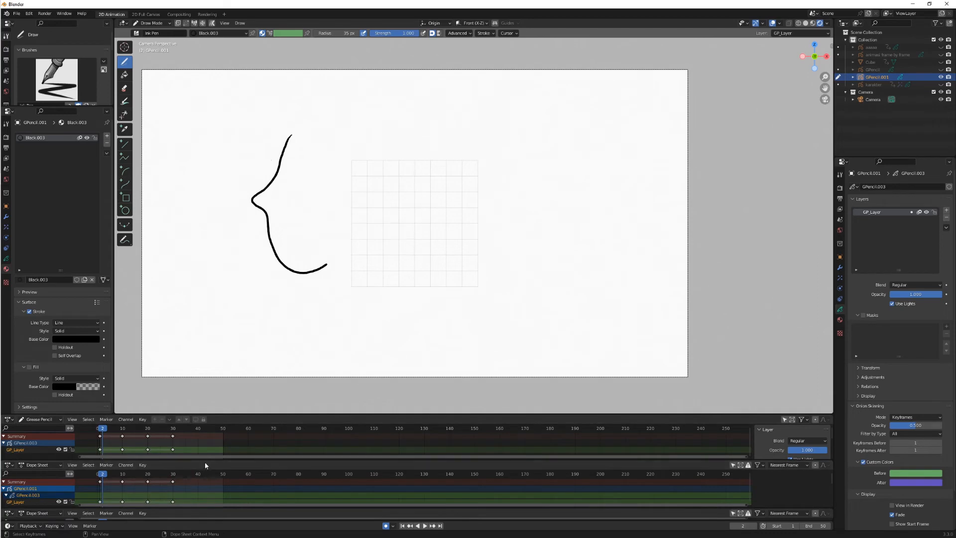
drag(205, 460, 204, 465)
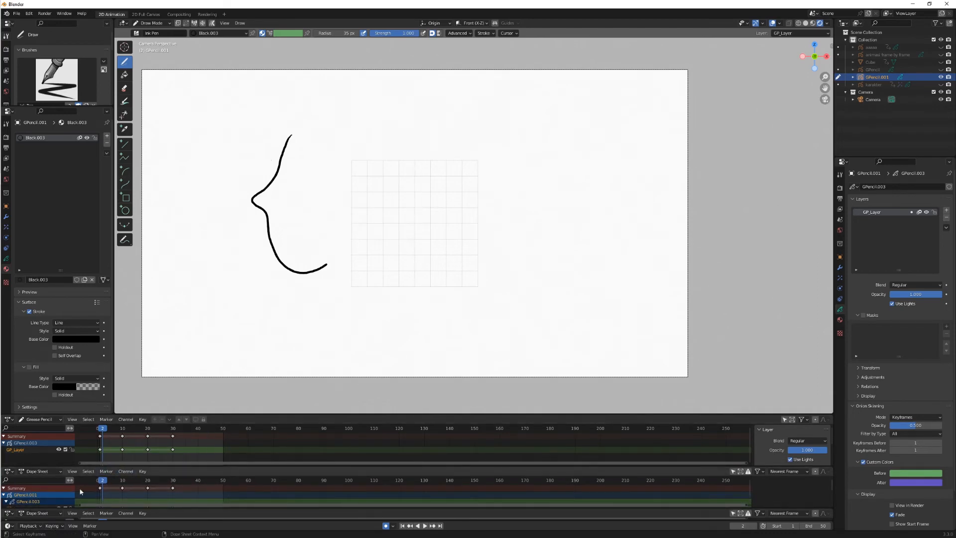
click(4, 495)
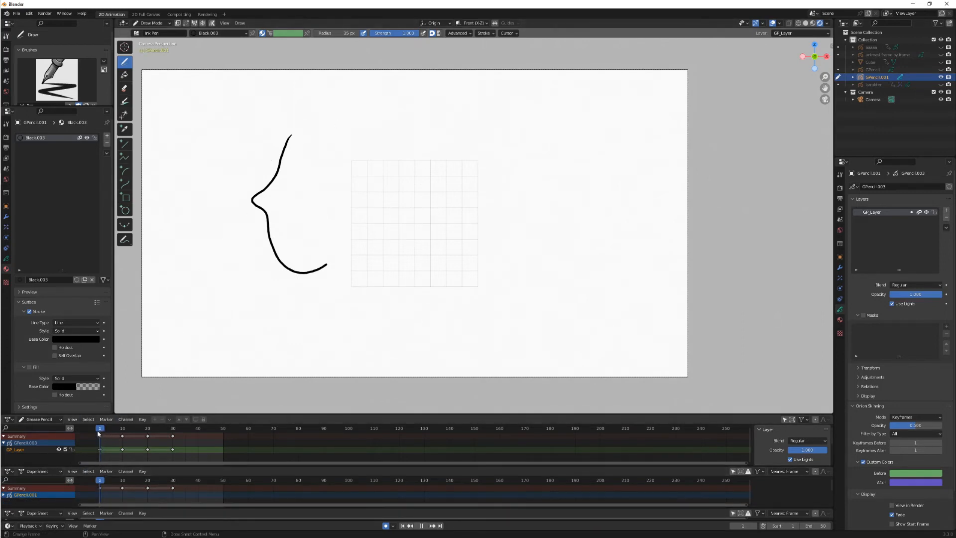
- Play the face-turn animation, stop it and switch GPencil.001 from Draw Mode to Object Mode
key(space)
key(space)
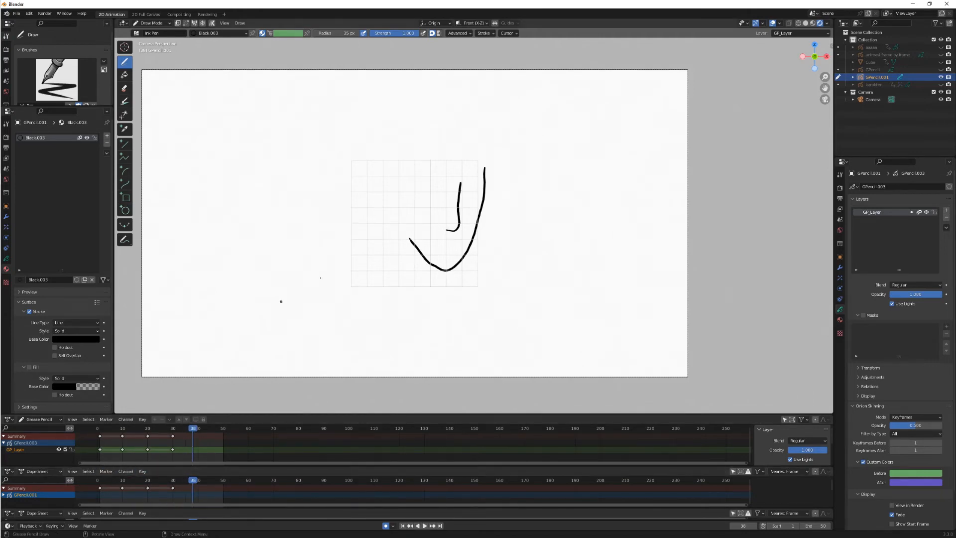
click(154, 23)
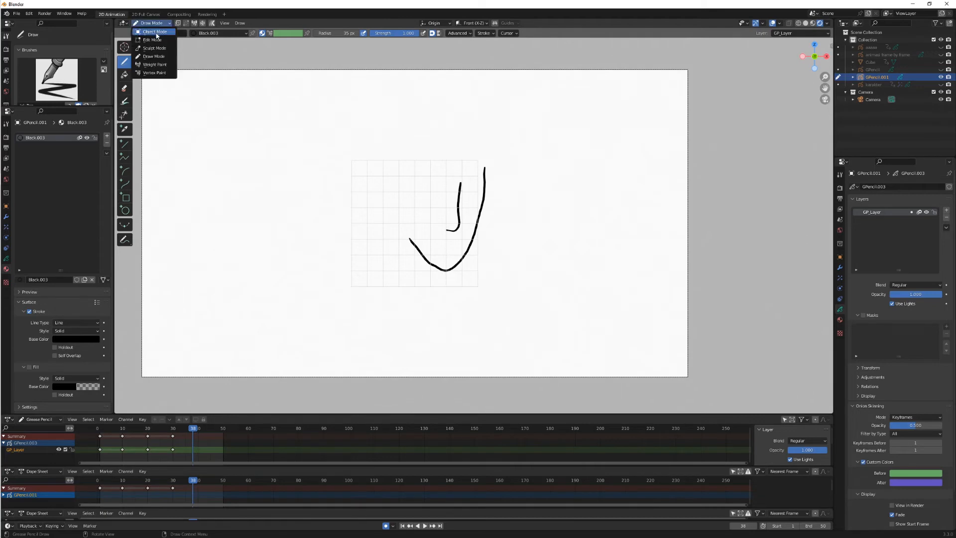
click(158, 35)
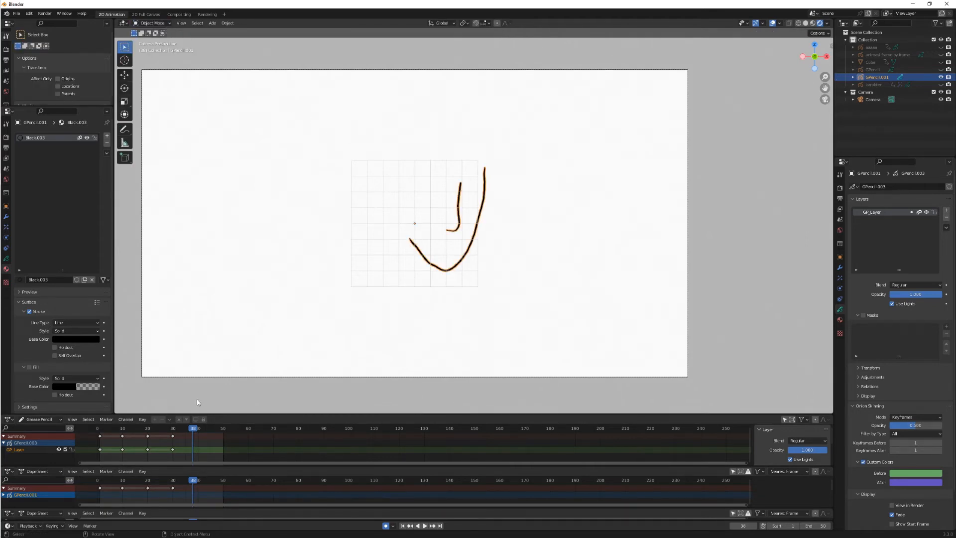
- Play back the face animation in Object Mode, stop it and scrub back to frame 1
key(shift+ctrl+space)
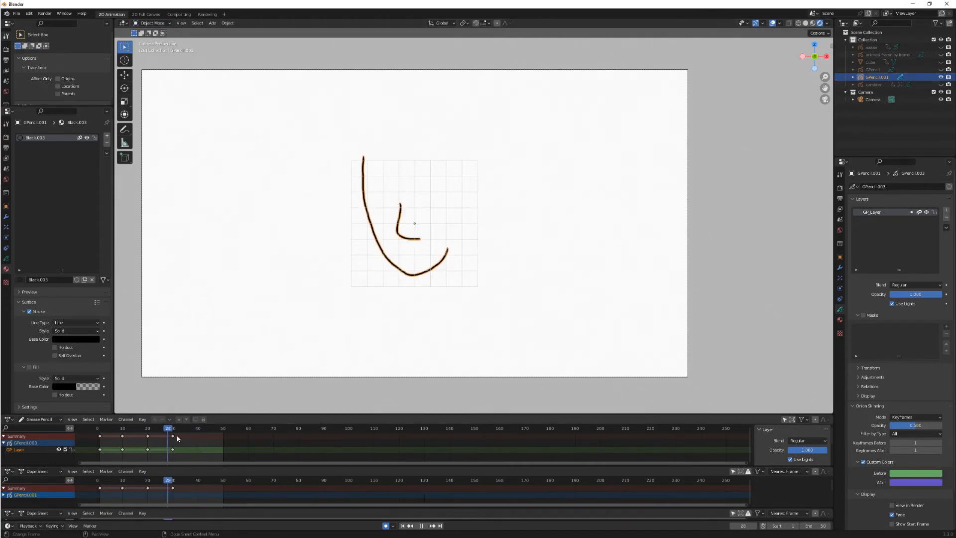
key(space)
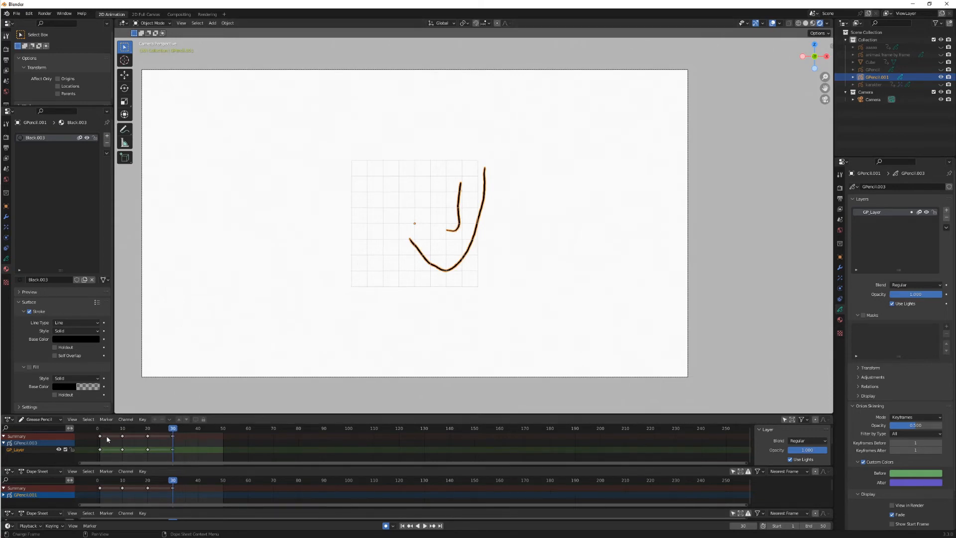
mouse_move(102, 435)
mouse_down()
mouse_move(178, 432)
mouse_move(104, 429)
mouse_up()
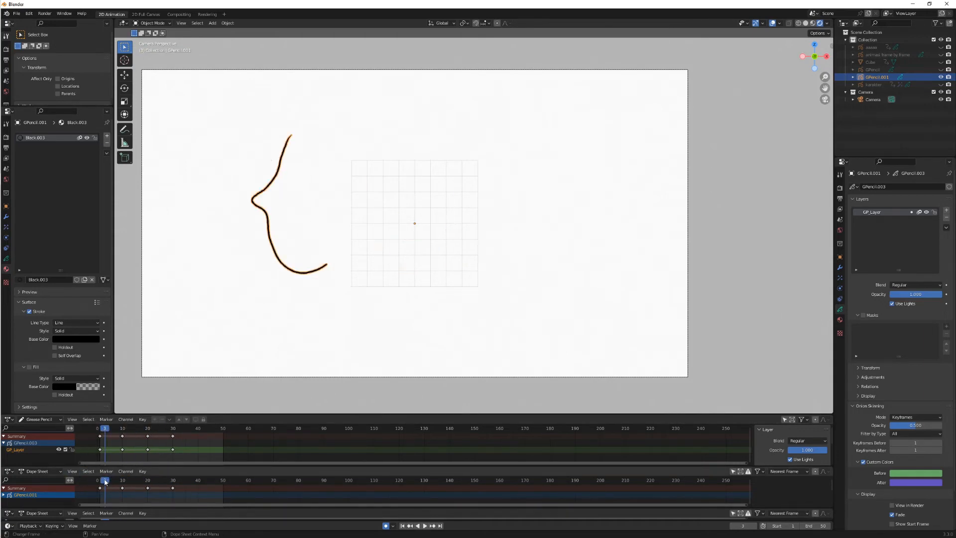
drag(105, 482, 100, 482)
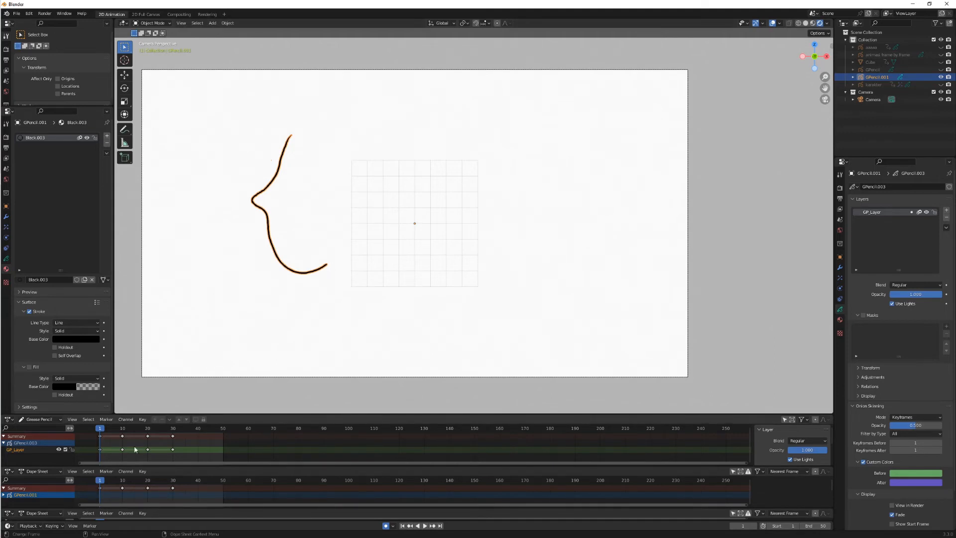
key(Up)
key(g)
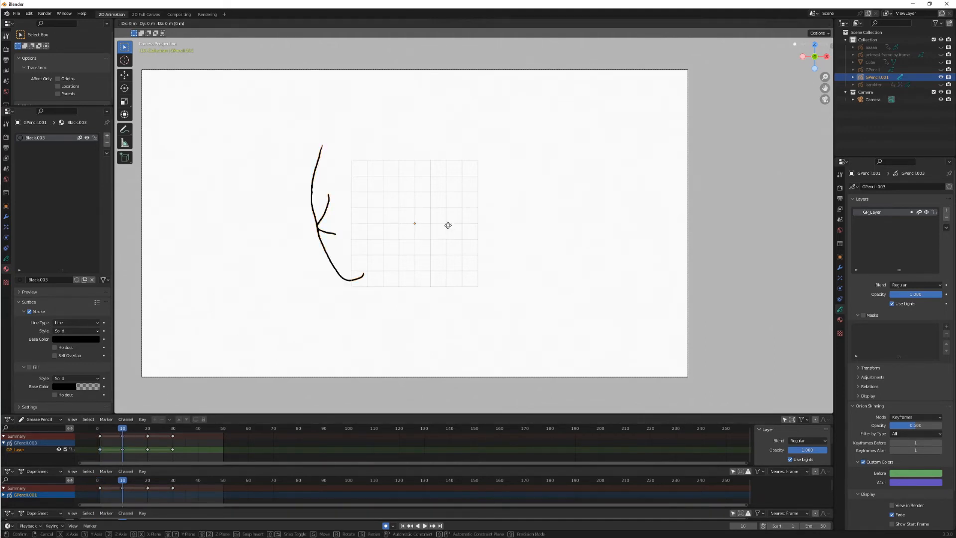
click(356, 219)
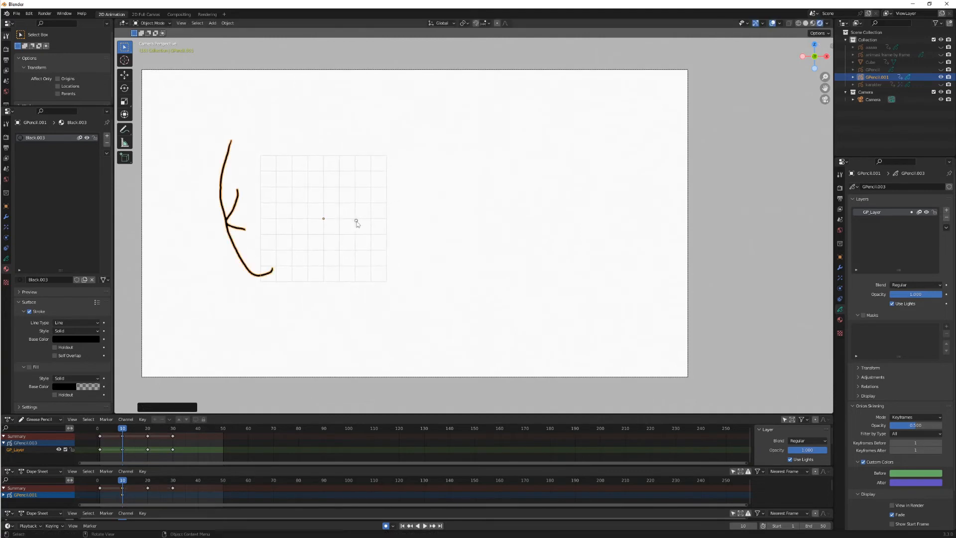
key(ctrl+z)
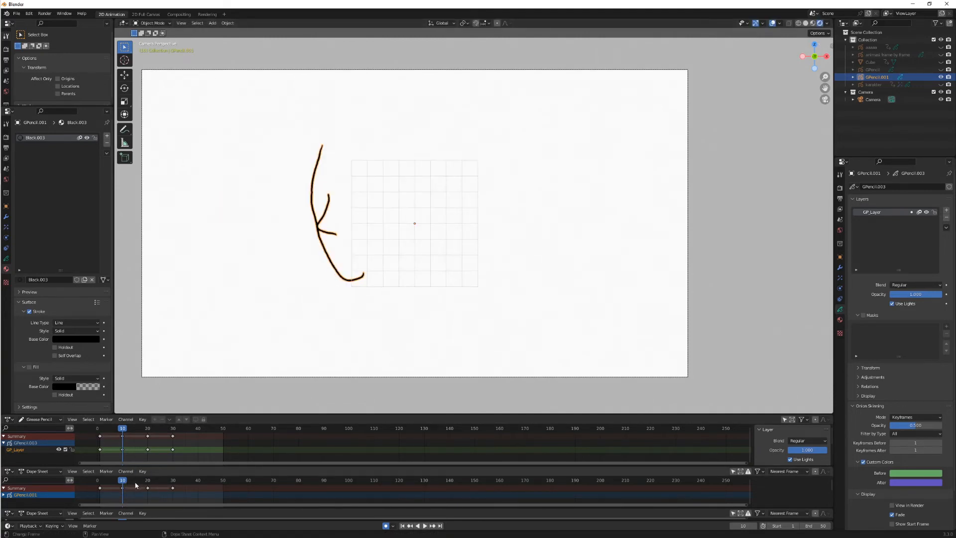
- Auto-key two positions of the face: moved left and slightly down at frame 15, and right and upward at frame 25
click(135, 484)
key(g)
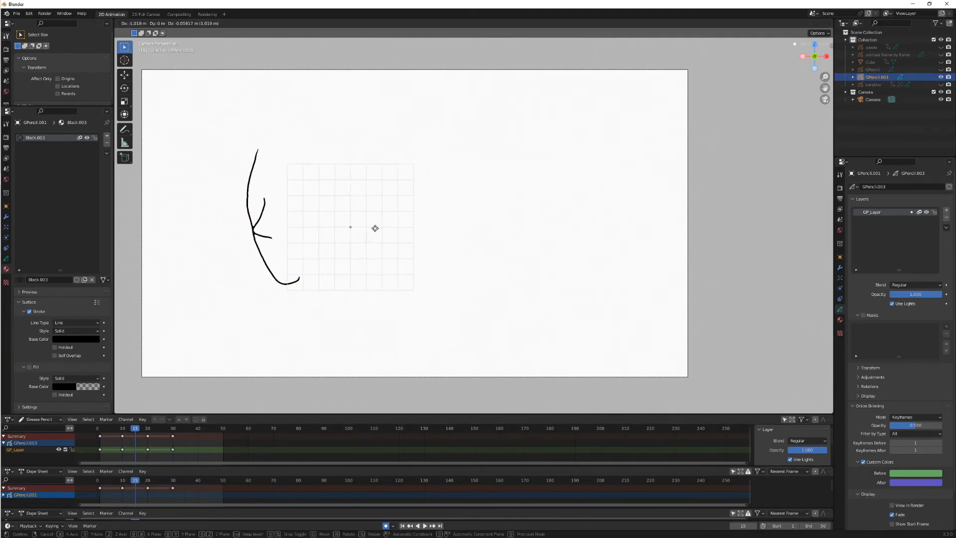
click(360, 234)
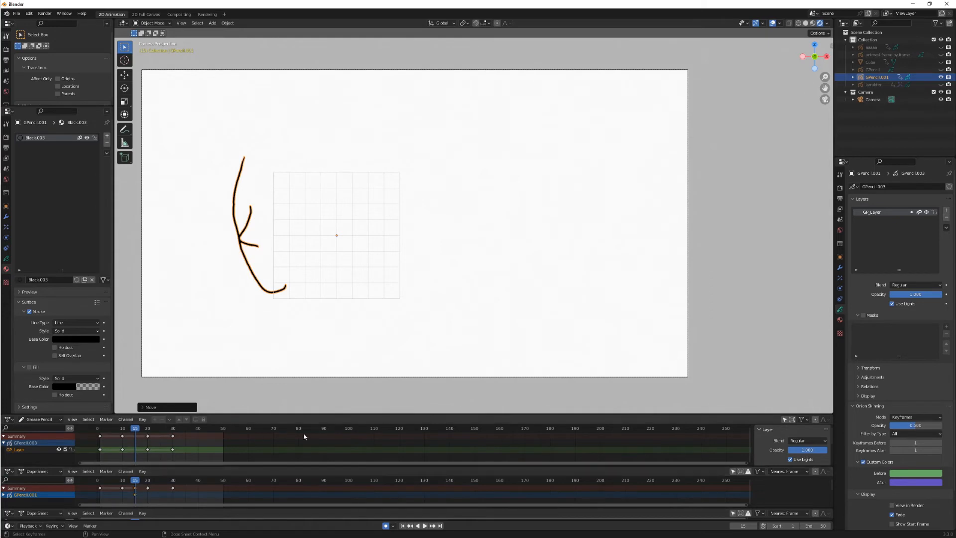
click(162, 435)
key(g)
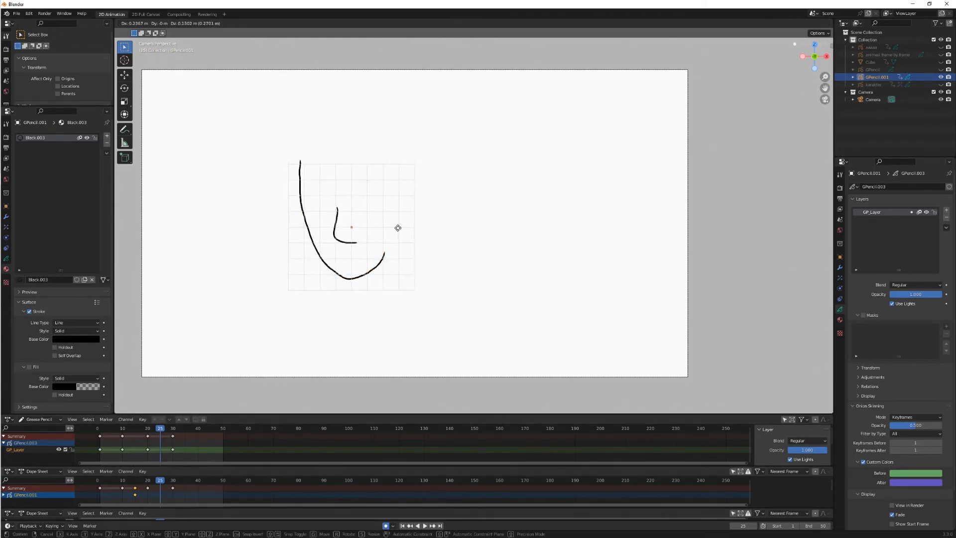
click(532, 202)
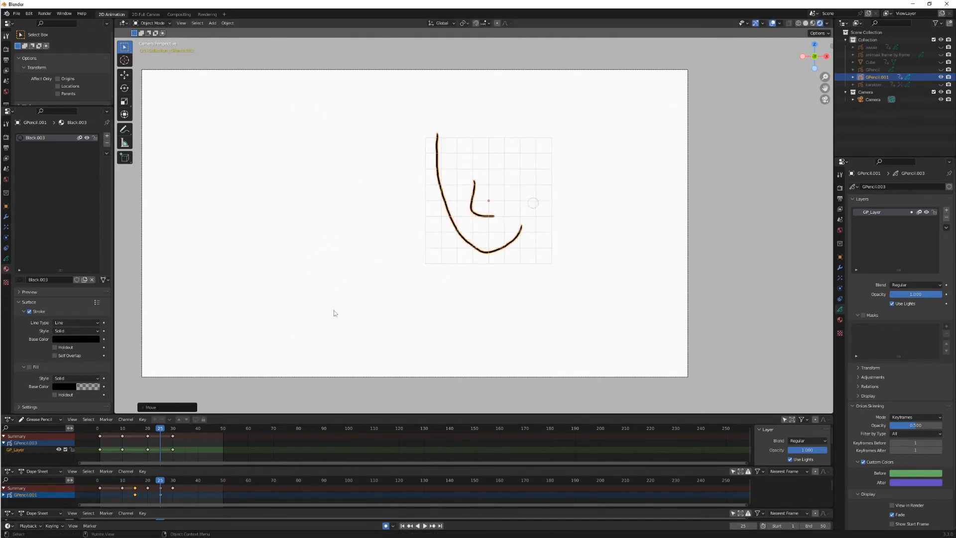
- Play back the combined motion and delete the object's movement keyframes at frames 15 and 25 from the Dope Sheet
key(space)
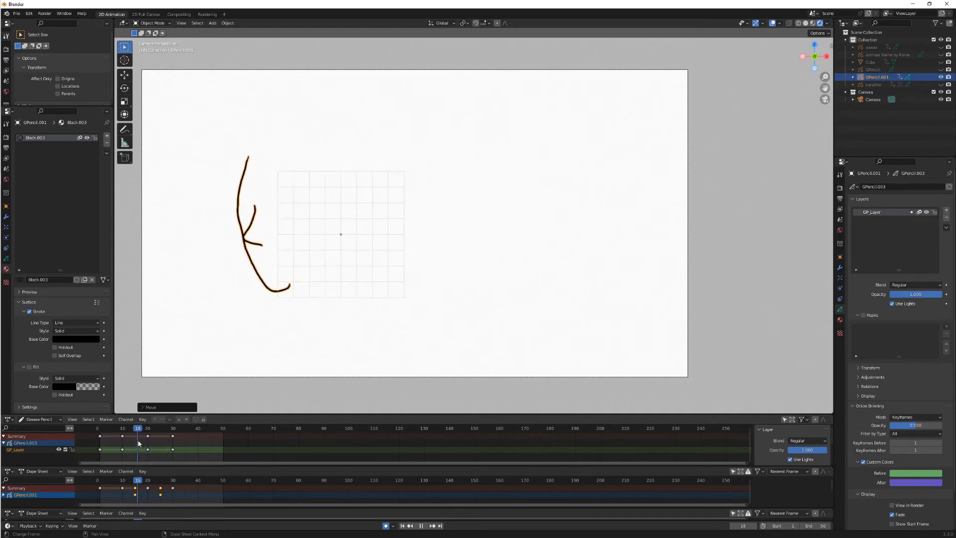
mouse_move(155, 445)
mouse_down()
mouse_move(140, 452)
mouse_move(161, 456)
mouse_move(135, 456)
mouse_move(160, 456)
mouse_up()
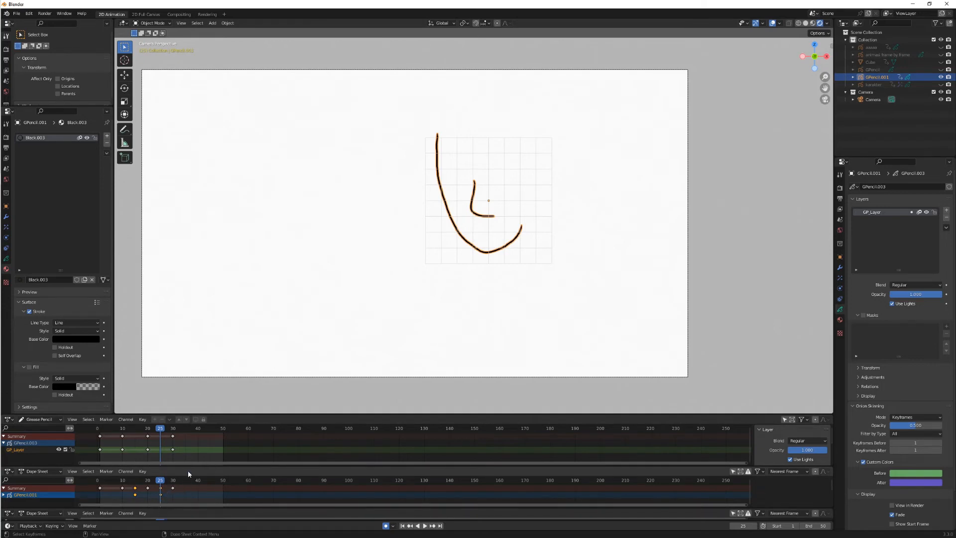
right_click(136, 493)
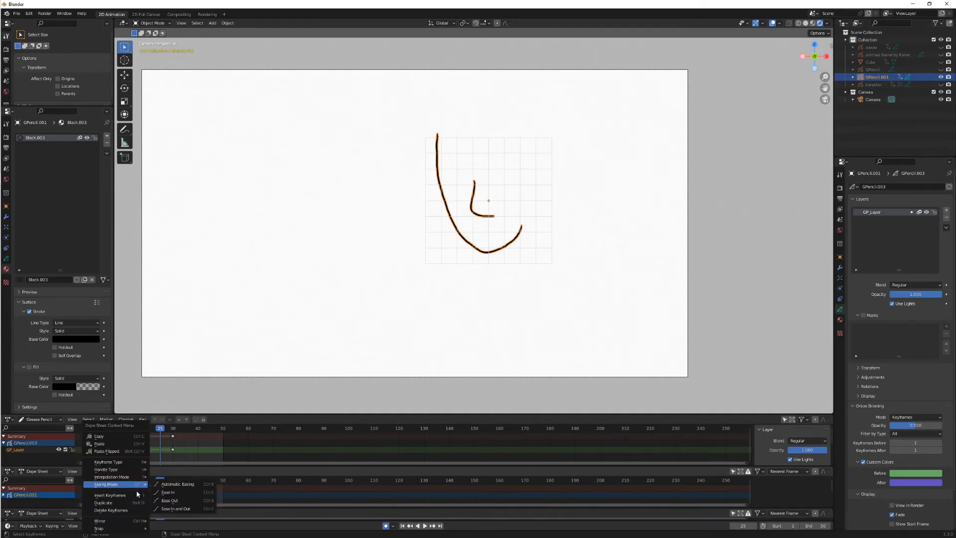
click(114, 512)
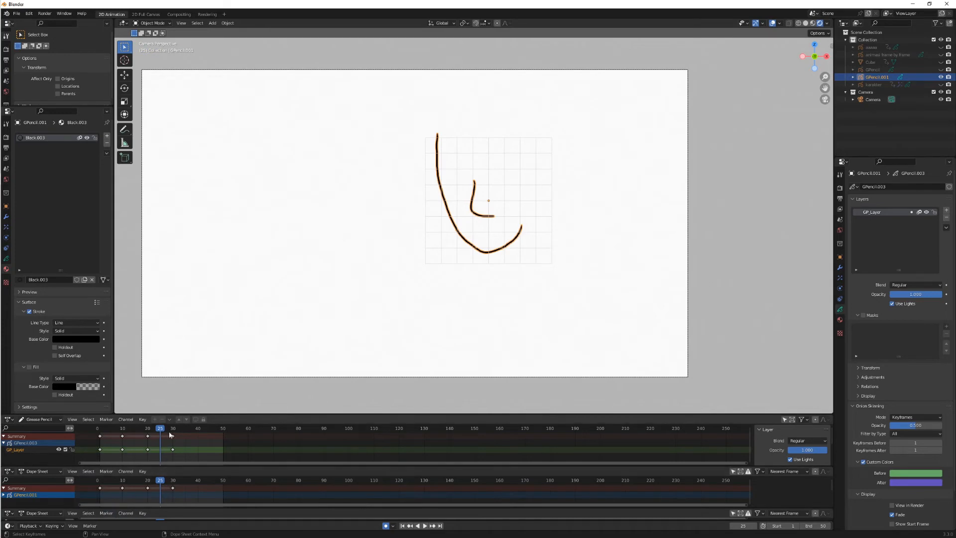
- Return to frame 1 and move the face left and slightly down to key its position there
mouse_move(160, 430)
mouse_down()
mouse_move(113, 430)
mouse_move(151, 431)
mouse_up()
click(100, 431)
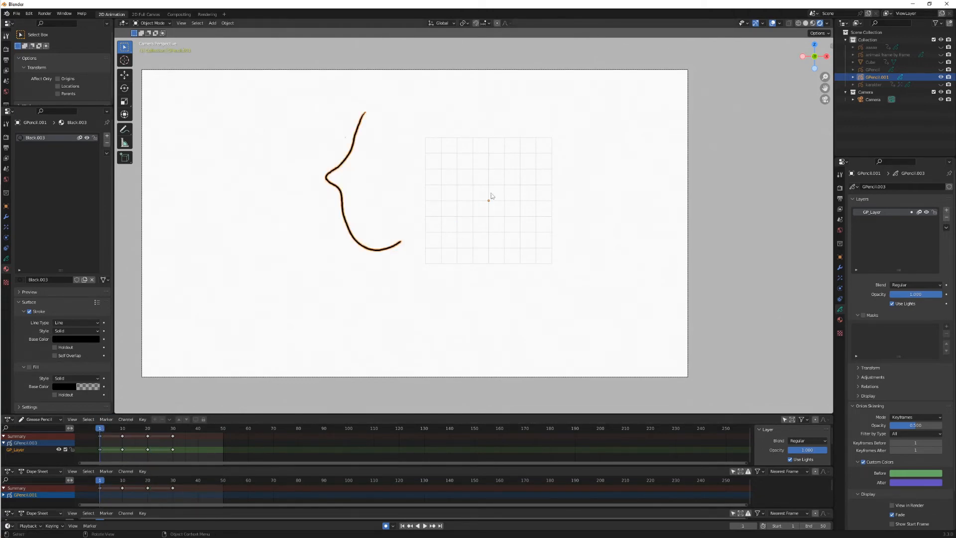
drag(491, 198, 385, 221)
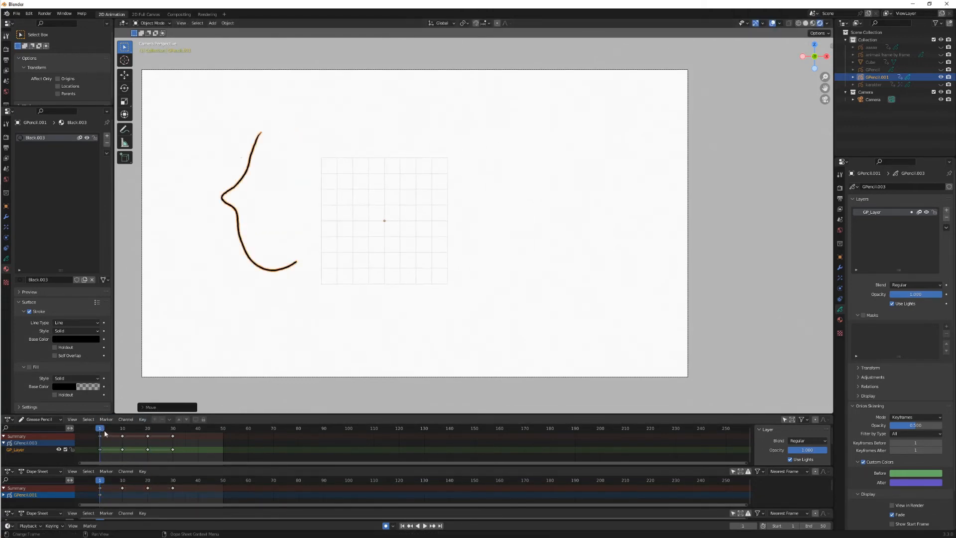
- Scrub to frame 25, play back the animation to check the drawings, and return to frame 1
mouse_move(100, 431)
mouse_down()
mouse_move(218, 450)
mouse_move(102, 451)
mouse_move(161, 451)
mouse_up()
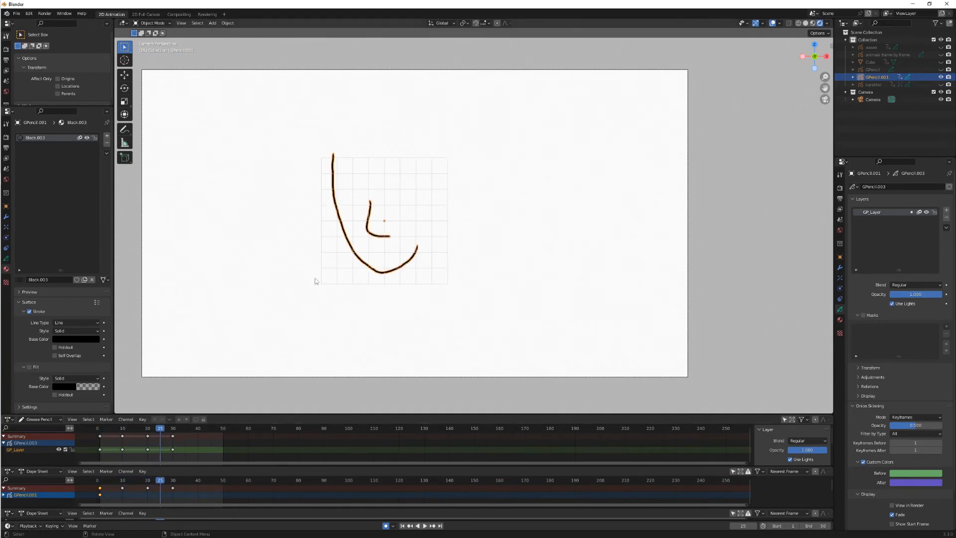
click(107, 488)
key(space)
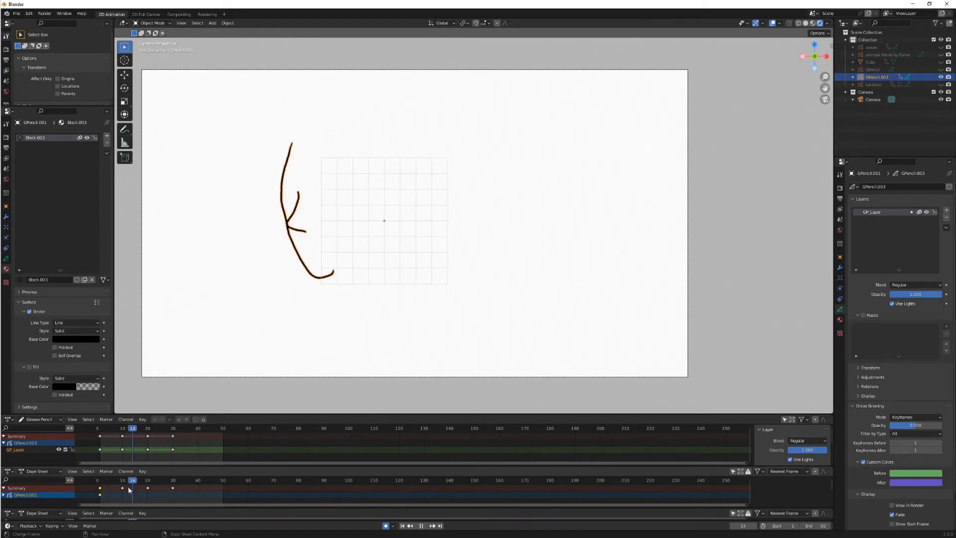
key(space)
click(102, 482)
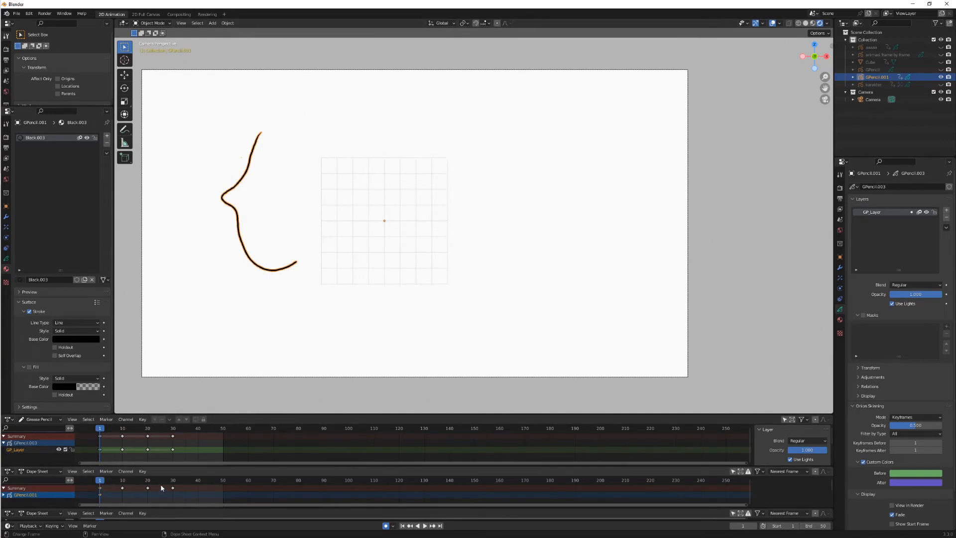
- Go to frame 30 and scale the whole face object down to about 0.46, auto-keying the smaller size
click(175, 483)
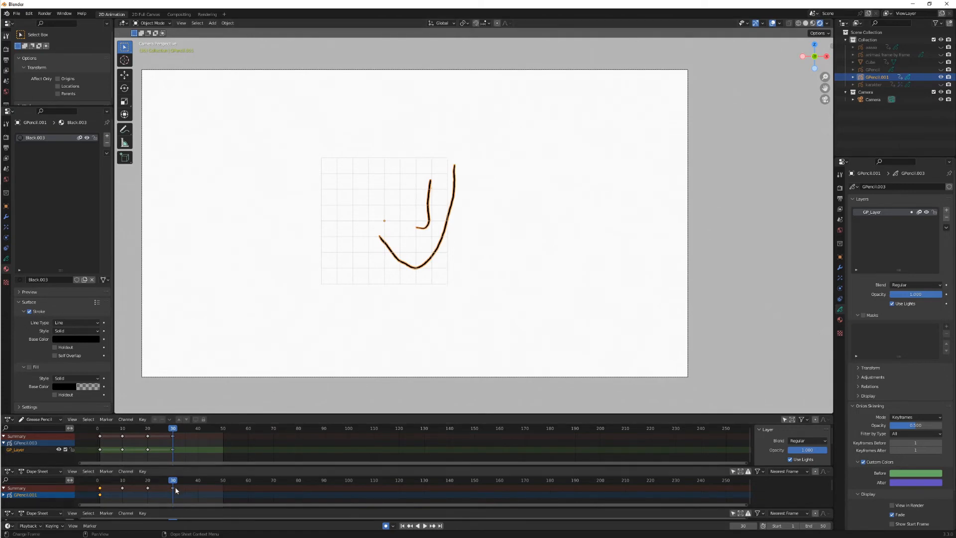
key(s)
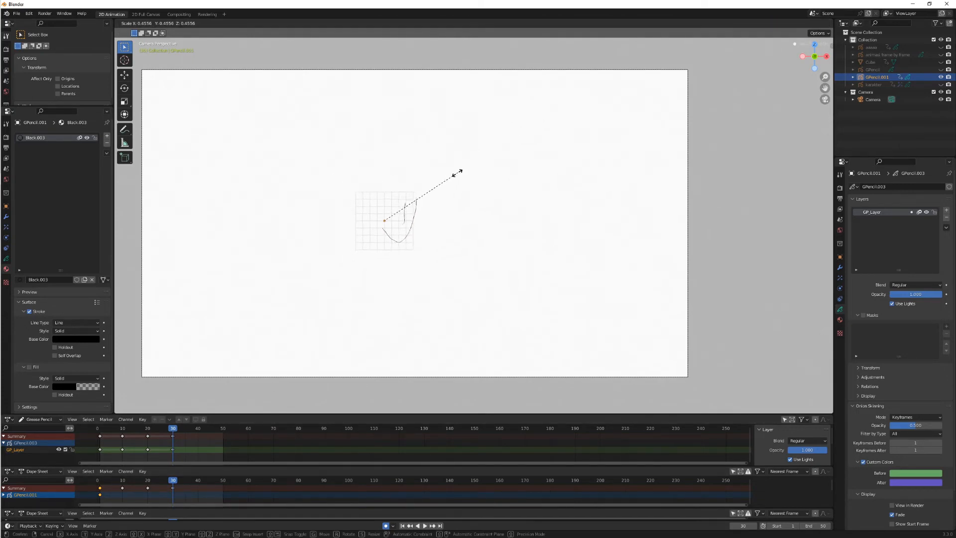
click(457, 174)
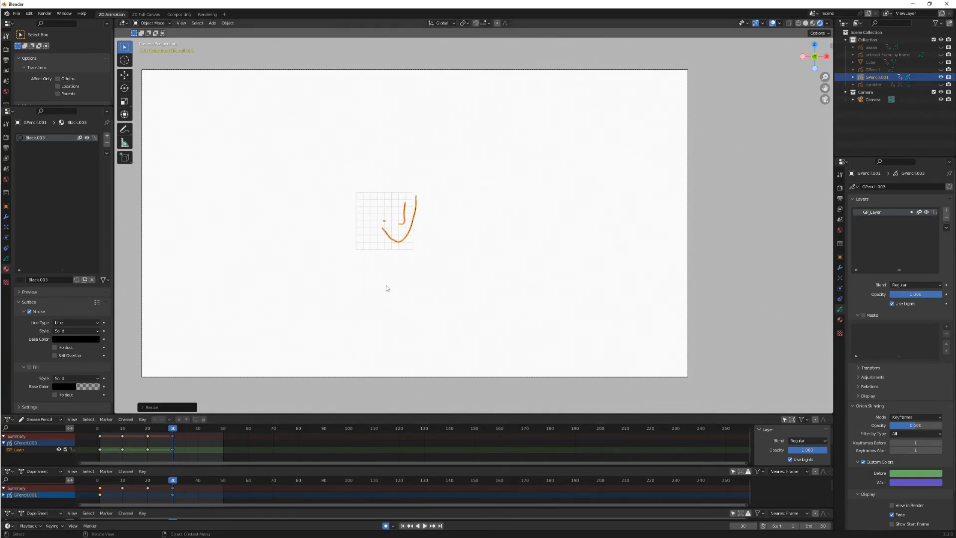
mouse_move(169, 431)
mouse_down()
mouse_move(181, 441)
mouse_move(102, 441)
mouse_move(178, 450)
mouse_move(124, 432)
mouse_move(155, 434)
mouse_move(176, 436)
mouse_move(121, 438)
mouse_move(172, 447)
mouse_up()
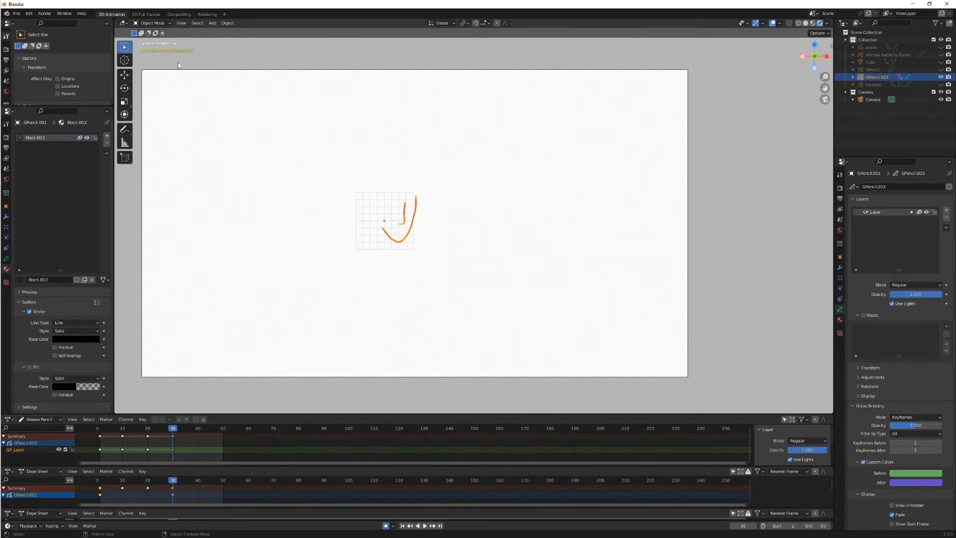
- In Edit Mode, select all strokes of the frame 30 drawing, scale them up by about 2.66 and reduce them slightly
click(173, 438)
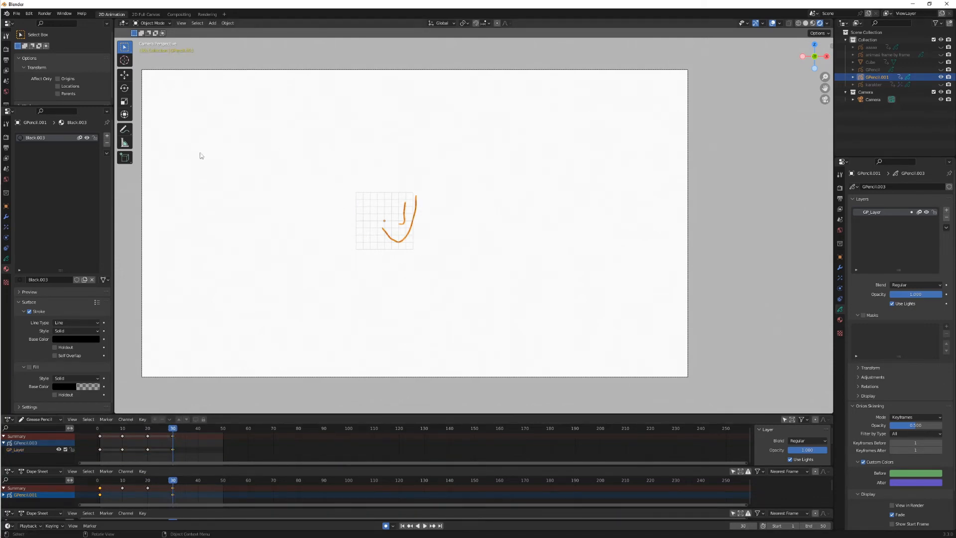
click(152, 23)
click(157, 43)
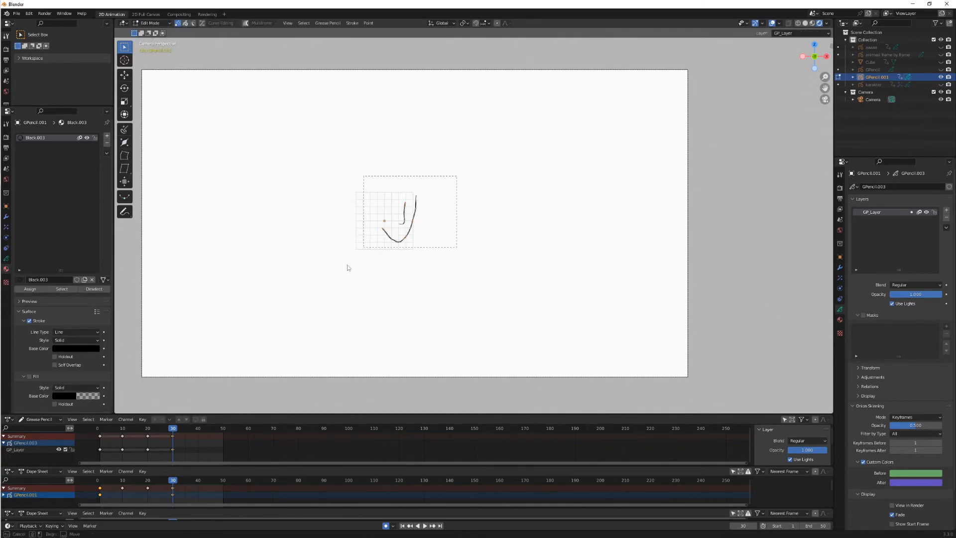
drag(348, 264, 418, 221)
key(s)
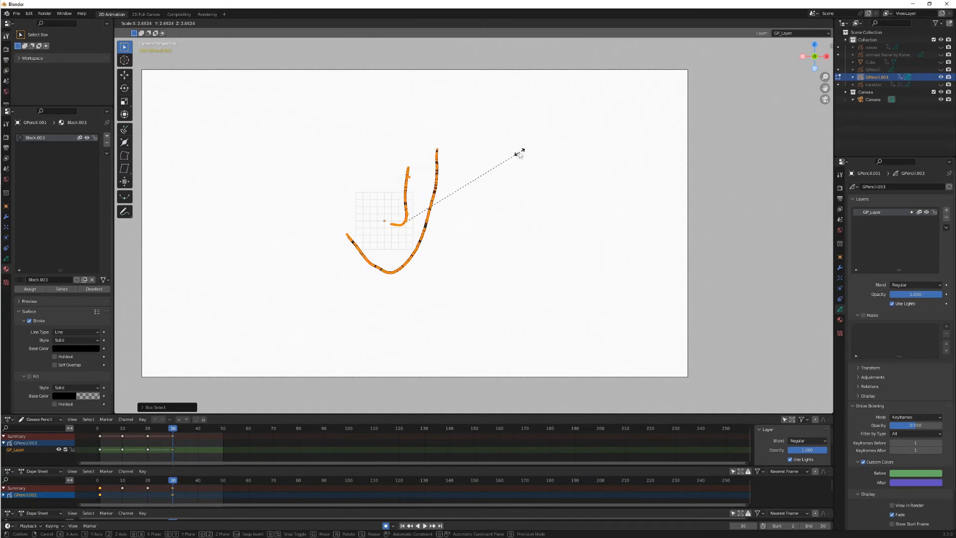
click(518, 150)
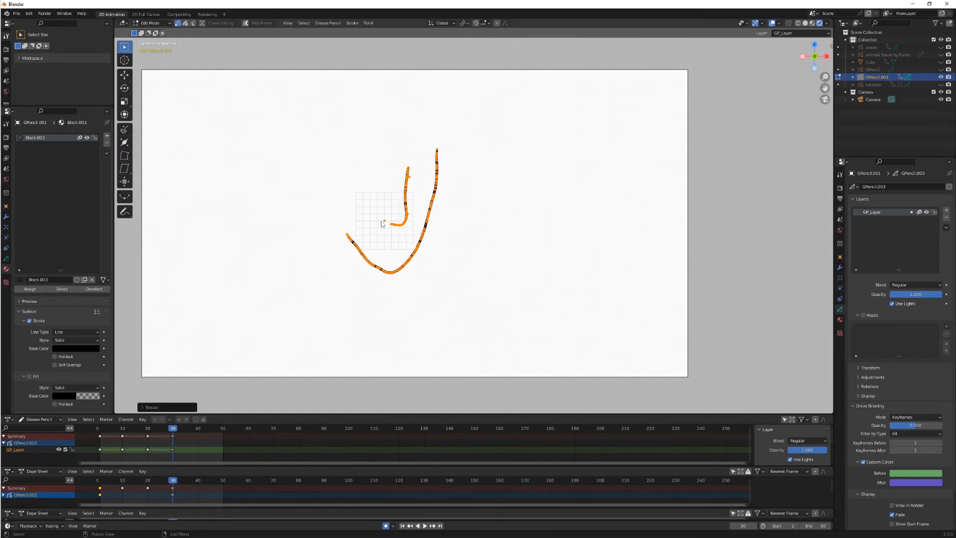
key(s)
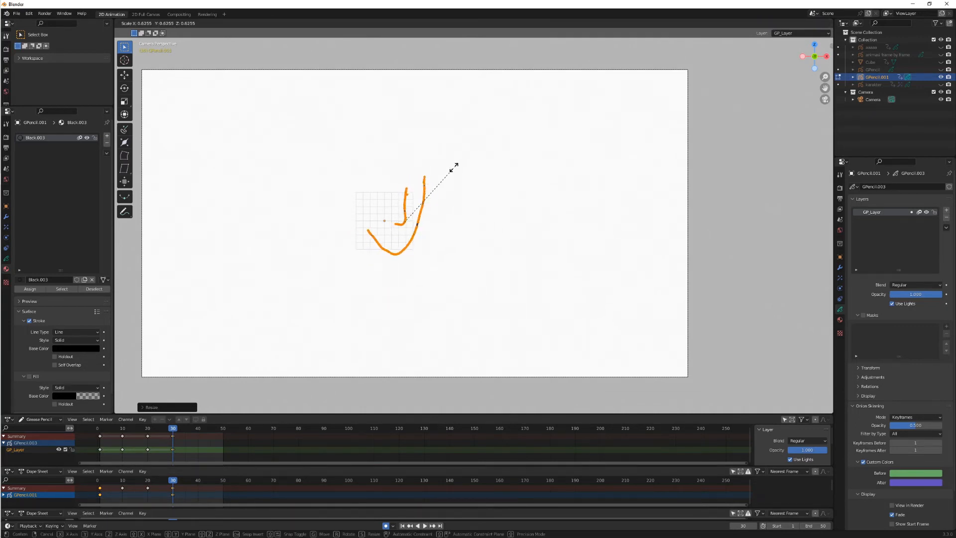
click(473, 156)
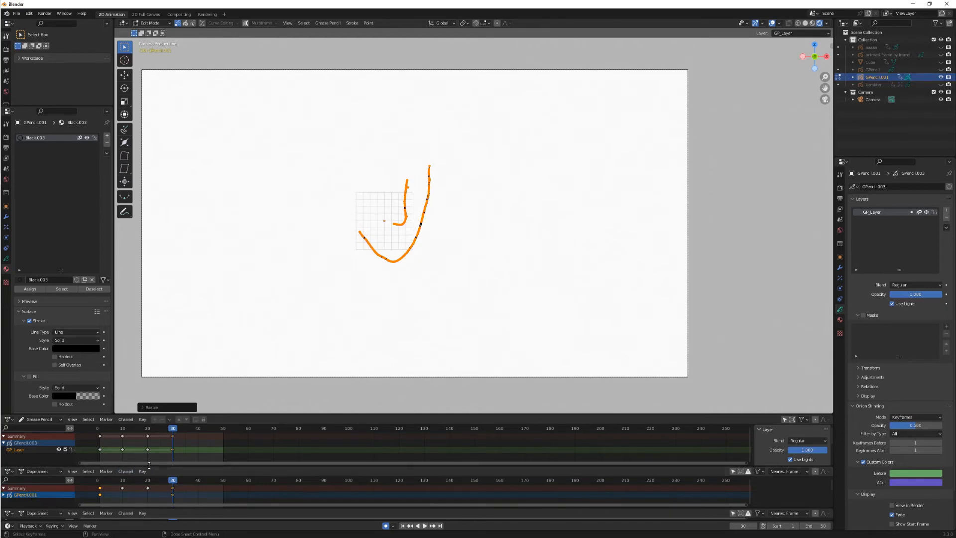
- Enlarge the Dope Sheet by shifting its border with the Grease Pencil timeline above it
drag(149, 466, 151, 457)
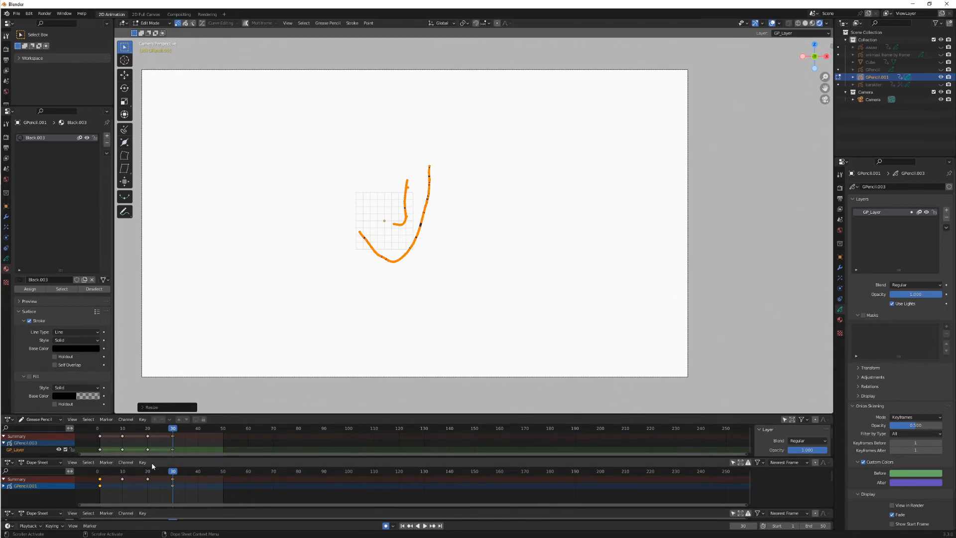
mouse_move(164, 459)
mouse_down()
mouse_move(167, 494)
mouse_move(149, 459)
mouse_up()
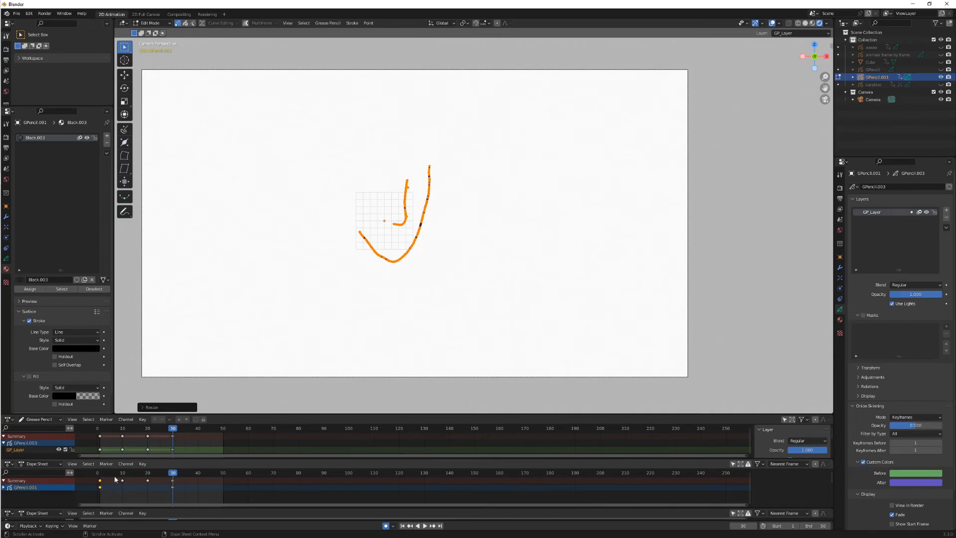
- Readjust the heights of the Grease Pencil timeline and the Dope Sheet below it so both keyframe rows are in view
drag(130, 459, 136, 480)
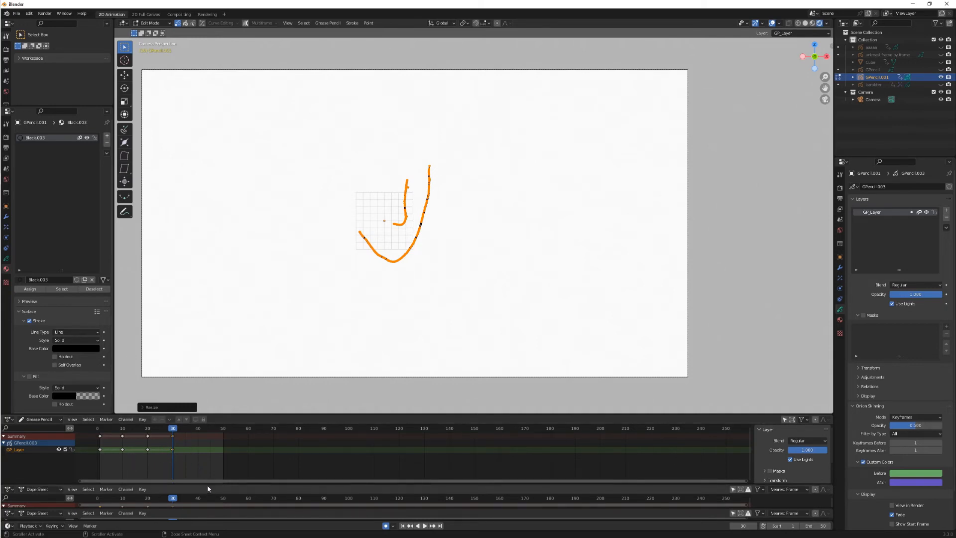
drag(207, 485, 223, 453)
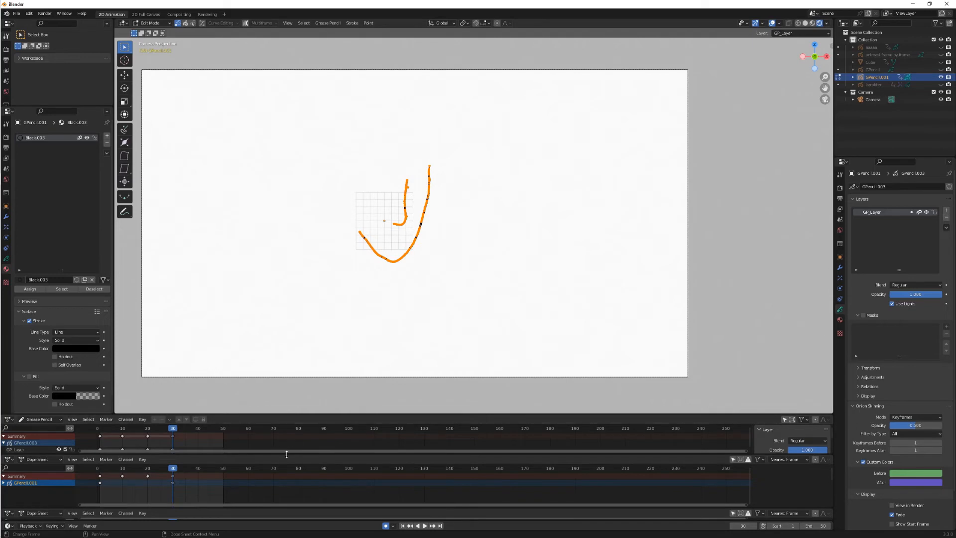
drag(286, 454, 287, 470)
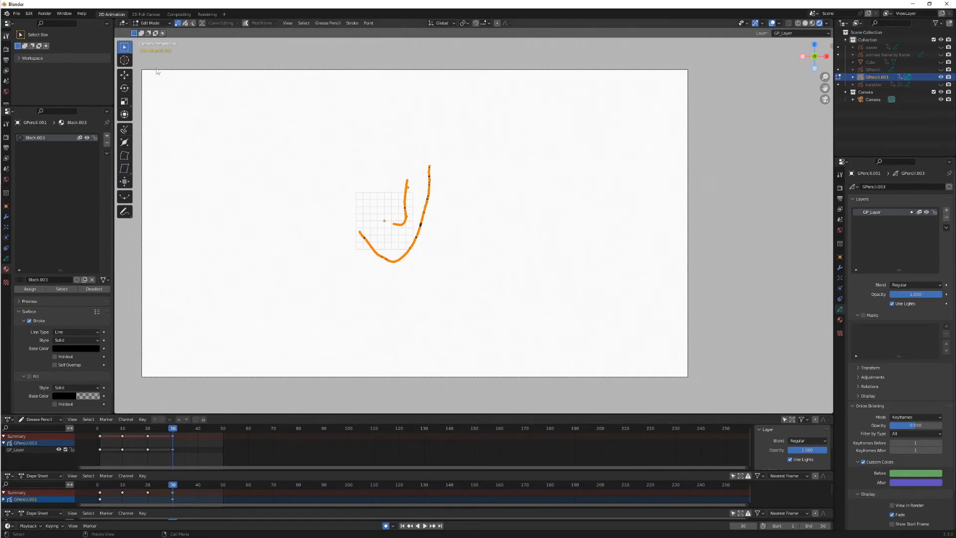
- Return to Object Mode and delete the GPencil.001 face object from the scene
click(150, 24)
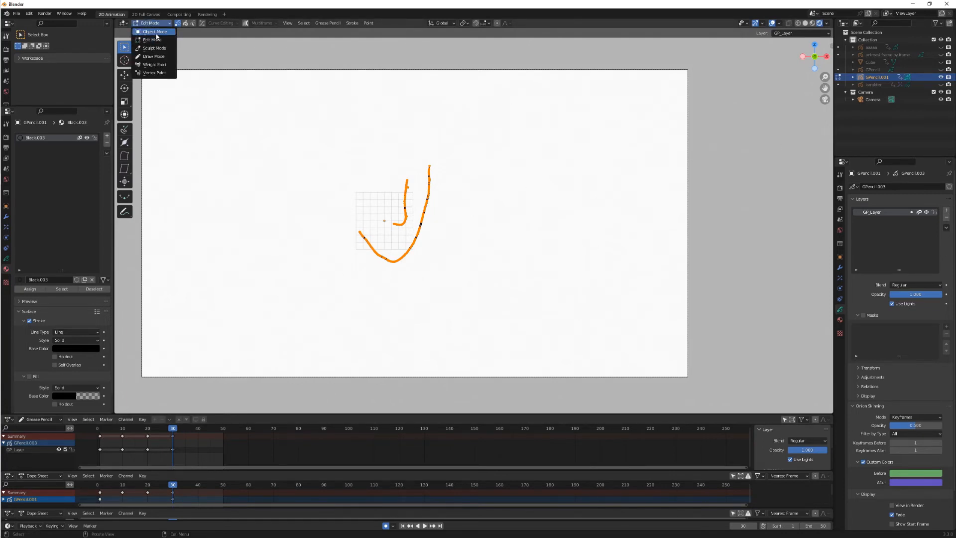
click(155, 32)
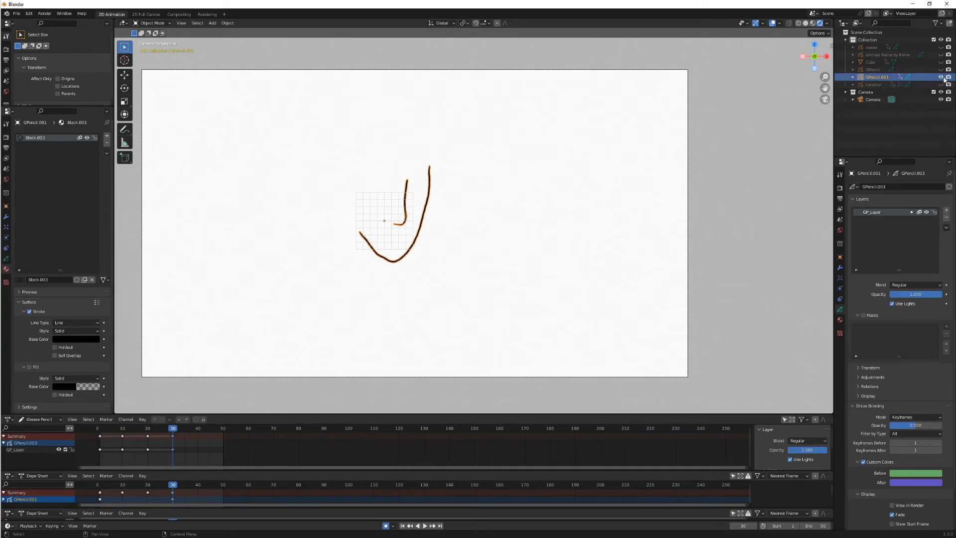
click(922, 78)
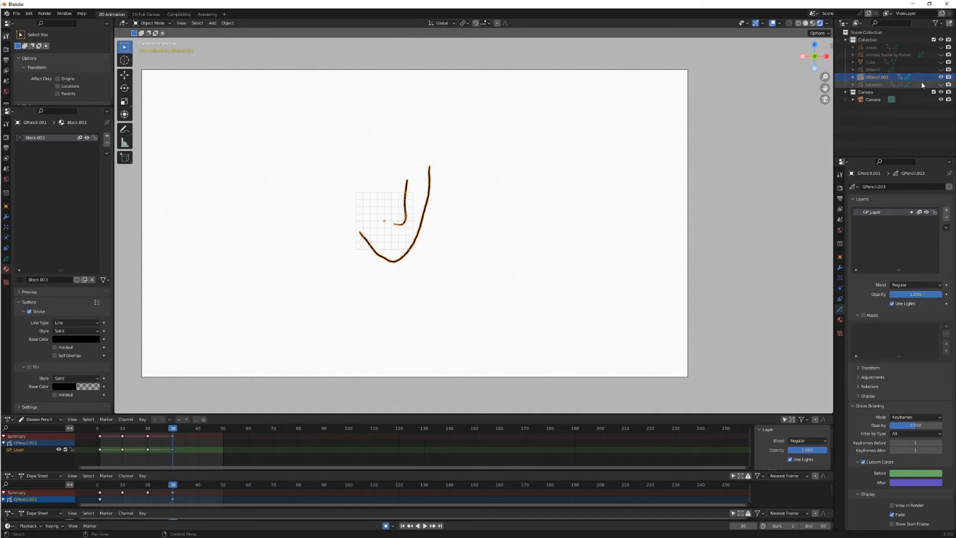
key(Delete)
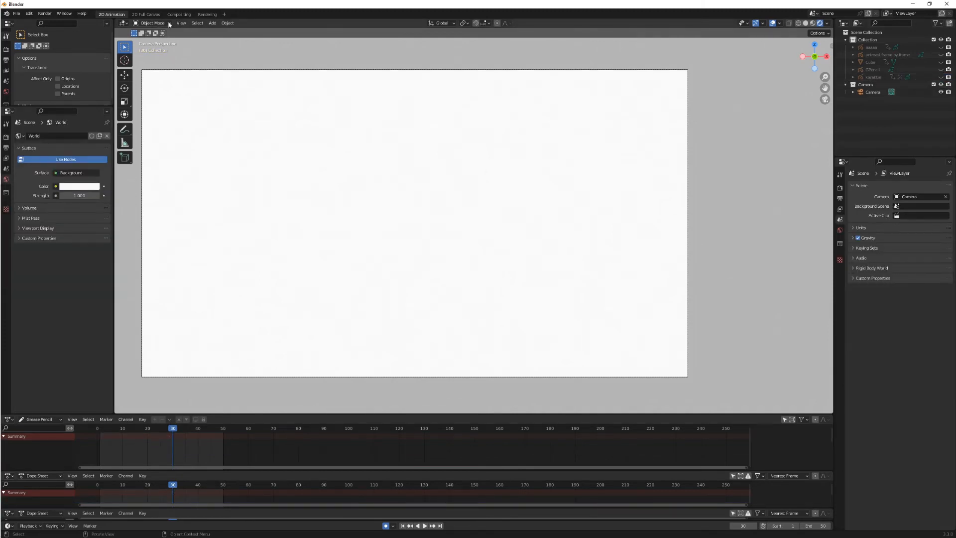
- Add a blank Grease Pencil object, move its keyframe to frame 1, and go to that frame
click(212, 23)
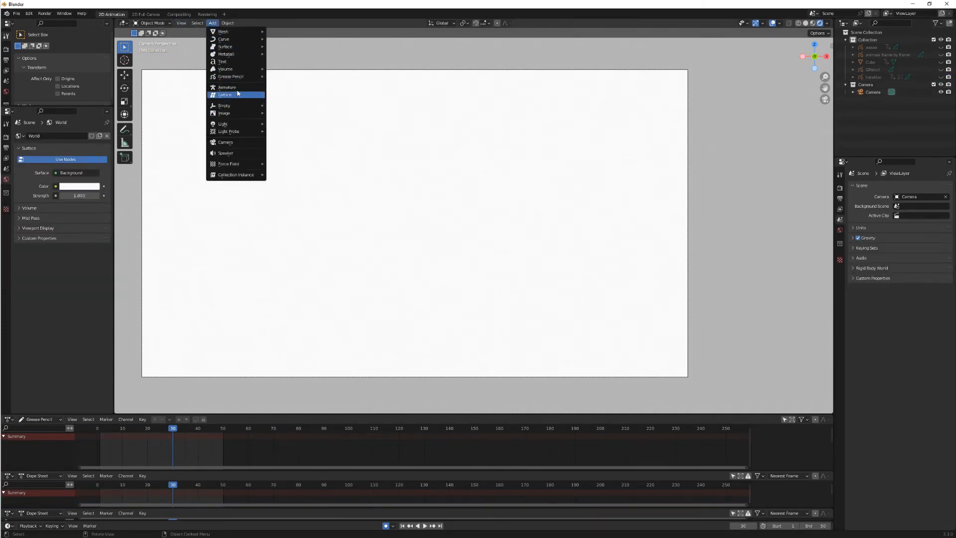
mouse_move(245, 78)
click(284, 76)
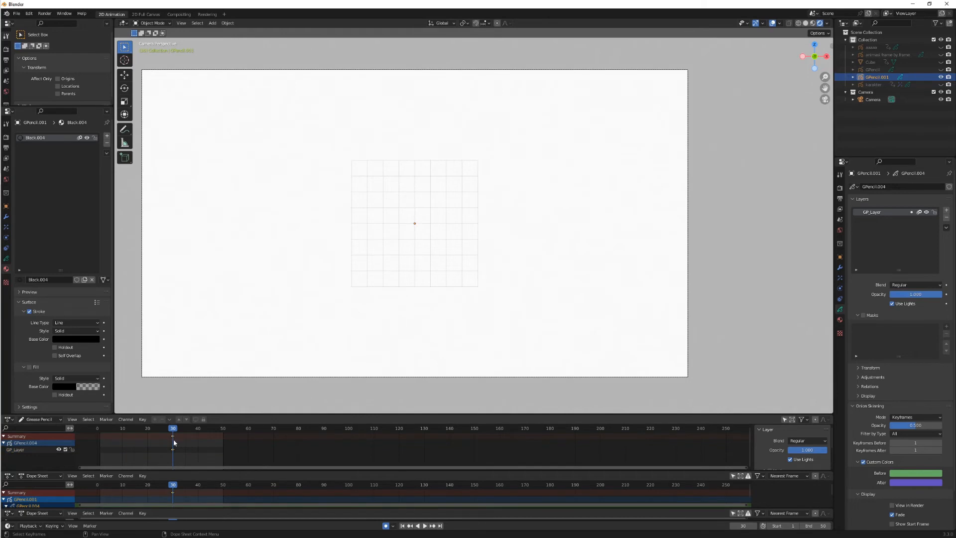
drag(173, 439, 100, 443)
click(100, 429)
click(805, 477)
click(8, 476)
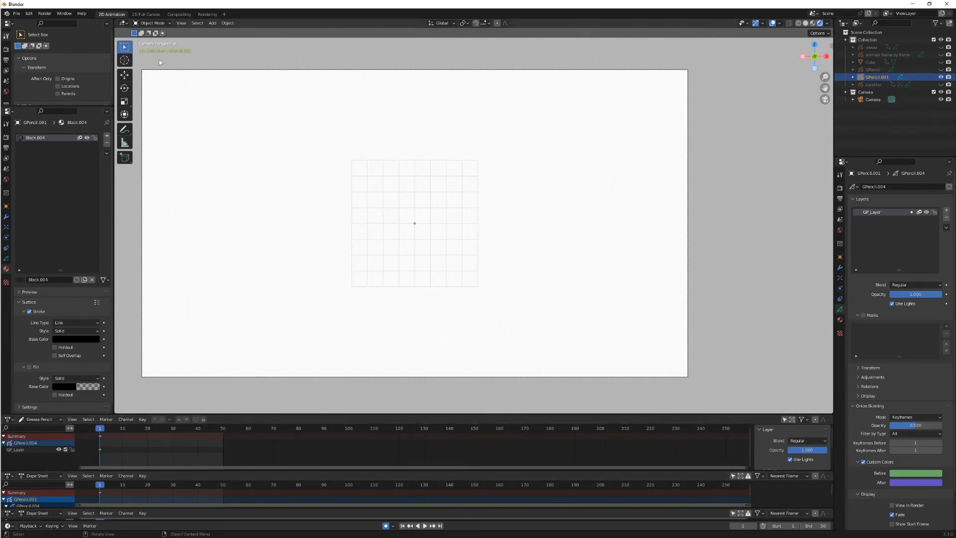
- In Draw Mode on frame 1, draw a stick figure in a wide stride with both arms spread
click(152, 23)
click(153, 56)
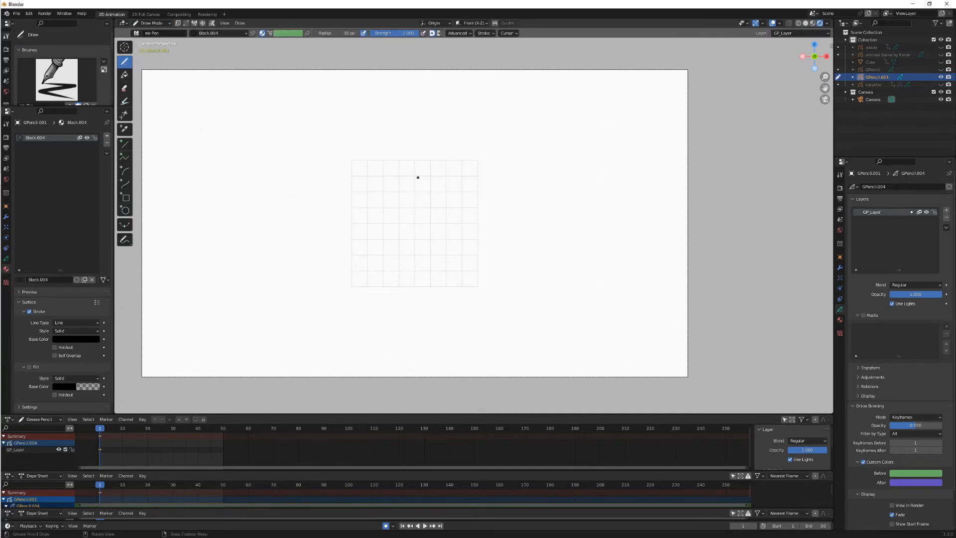
mouse_move(418, 178)
mouse_down()
mouse_move(405, 196)
mouse_move(430, 194)
mouse_move(422, 179)
mouse_move(410, 231)
mouse_move(426, 281)
mouse_up()
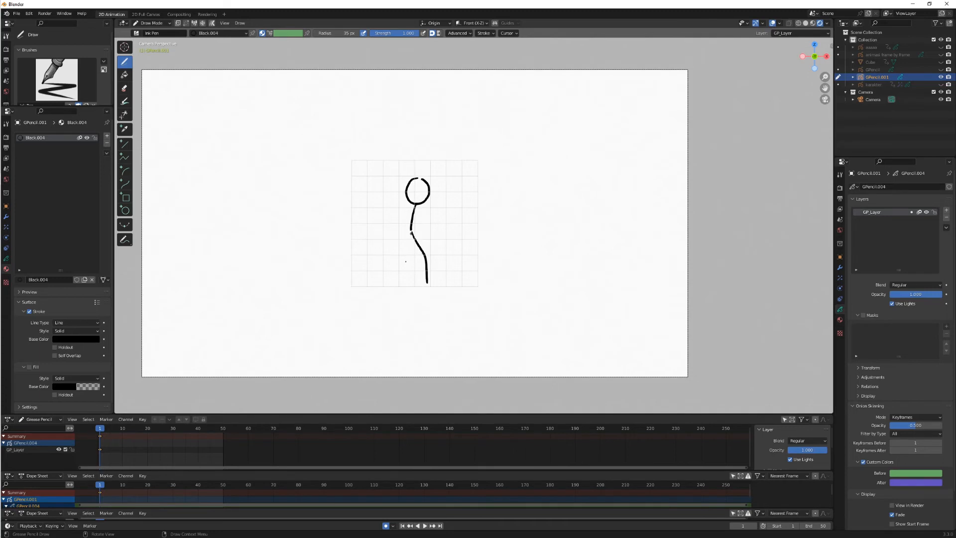
drag(410, 238, 394, 273)
mouse_move(388, 221)
mouse_down()
mouse_move(399, 208)
mouse_move(443, 220)
mouse_up()
- At frame 10, enable View in Render for onion skinning and draw the figure's second pose with closer legs and lowered arms
click(122, 429)
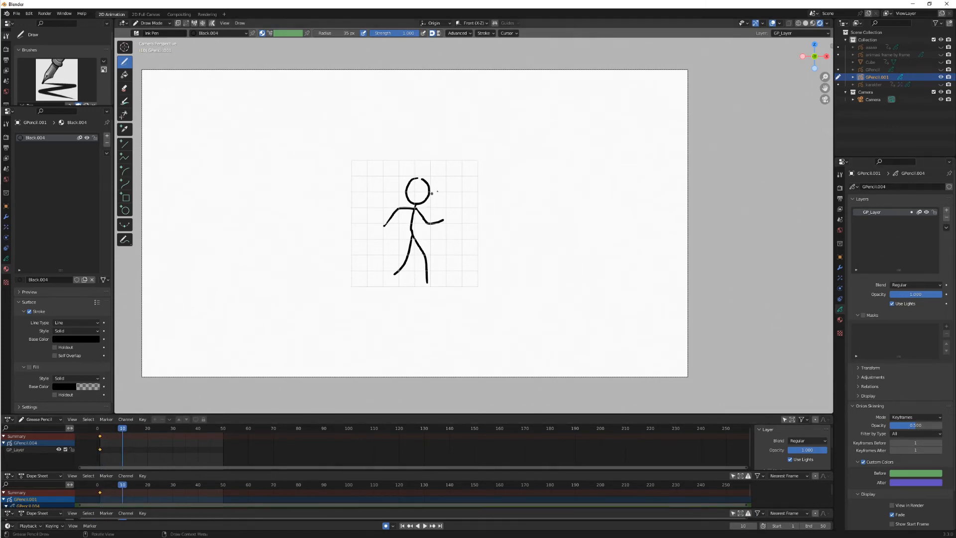
drag(412, 180, 423, 178)
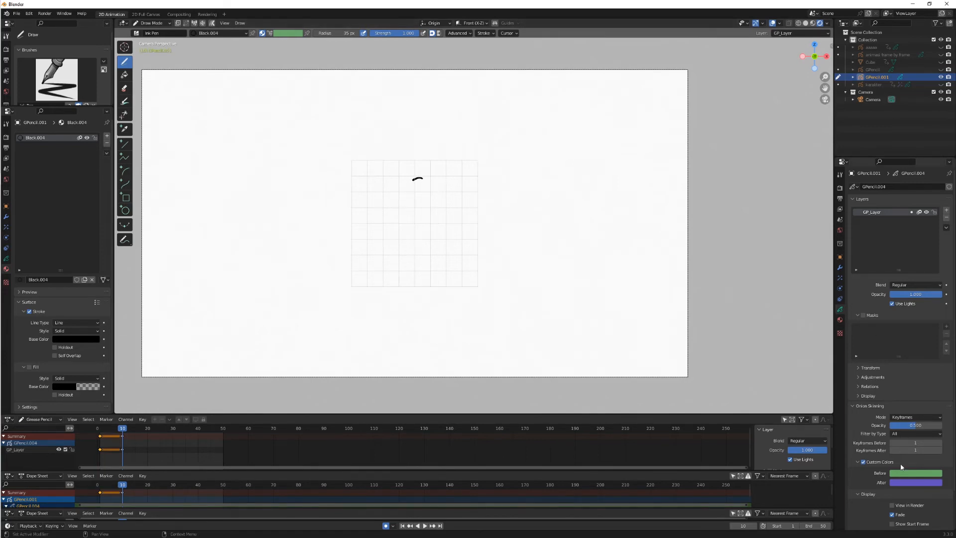
click(891, 505)
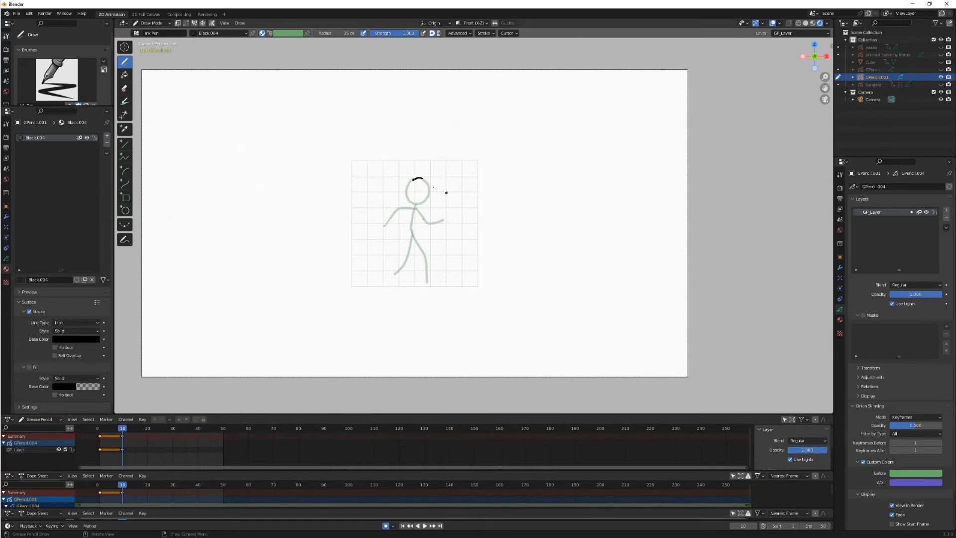
mouse_move(416, 178)
mouse_down()
mouse_move(408, 195)
mouse_move(430, 193)
mouse_move(419, 178)
mouse_up()
drag(416, 205, 415, 282)
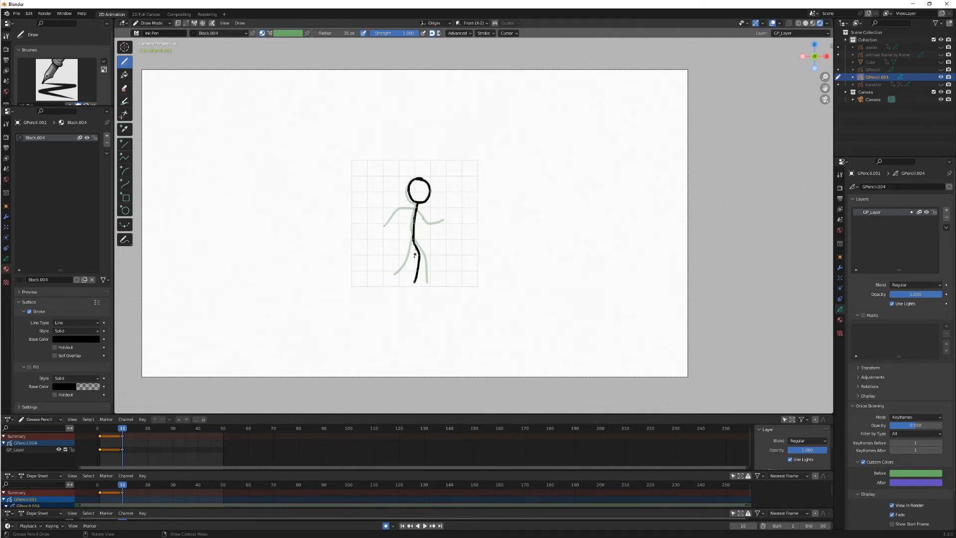
drag(414, 251, 403, 282)
drag(399, 227, 418, 205)
drag(422, 220, 426, 232)
- At frame 20, draw the figure's third pose with legs nearly together and arms close to the body
click(147, 430)
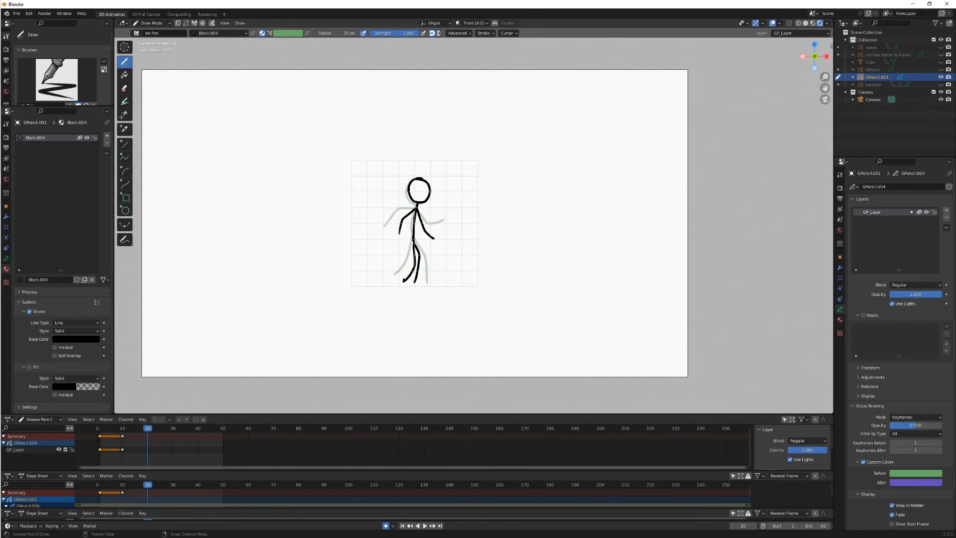
mouse_move(418, 201)
mouse_down()
mouse_move(405, 228)
mouse_move(407, 239)
mouse_move(418, 220)
mouse_move(420, 236)
mouse_up()
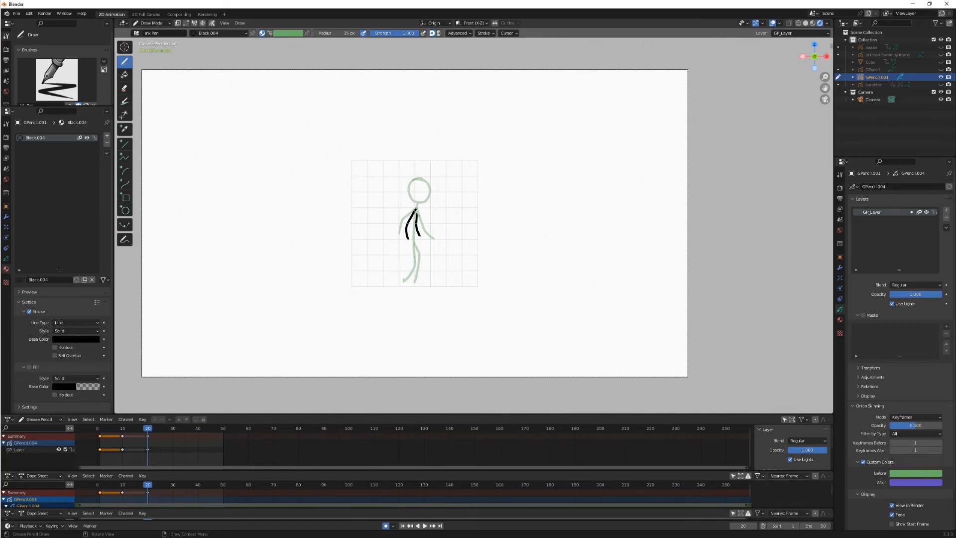
mouse_move(418, 180)
mouse_down()
mouse_move(409, 184)
mouse_move(411, 204)
mouse_move(427, 180)
mouse_up()
drag(414, 237, 420, 285)
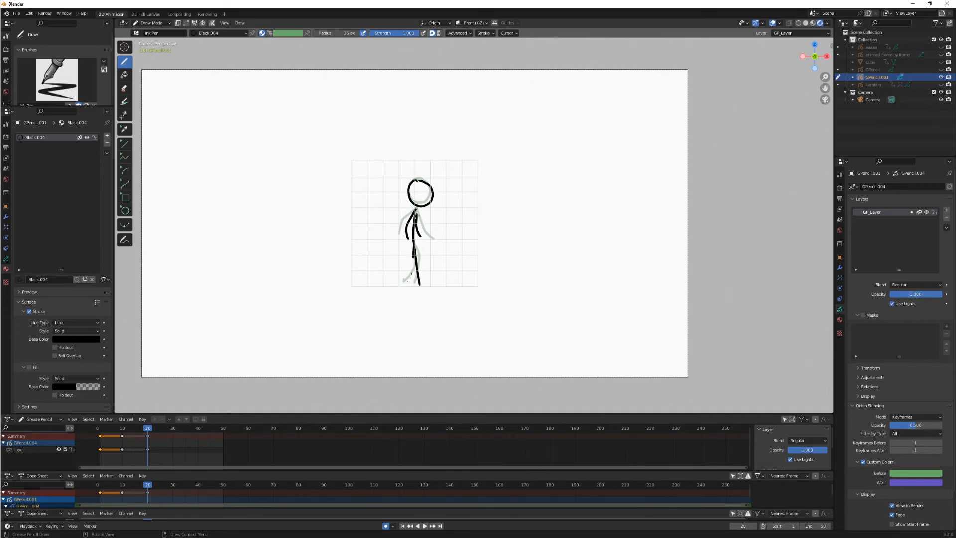
drag(407, 282, 413, 266)
- At frame 30, draw the figure's fourth pose with the legs parting again, redoing the leg stroke once
click(172, 428)
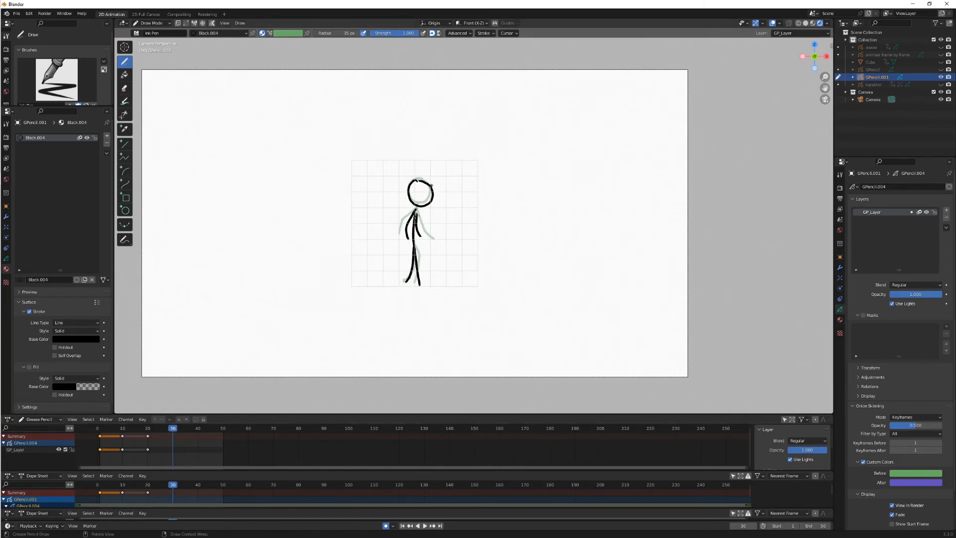
mouse_move(422, 177)
mouse_down()
mouse_move(406, 190)
mouse_move(417, 206)
mouse_move(434, 195)
mouse_move(424, 177)
mouse_move(416, 213)
mouse_move(429, 238)
mouse_move(408, 231)
mouse_move(415, 259)
mouse_move(405, 280)
mouse_up()
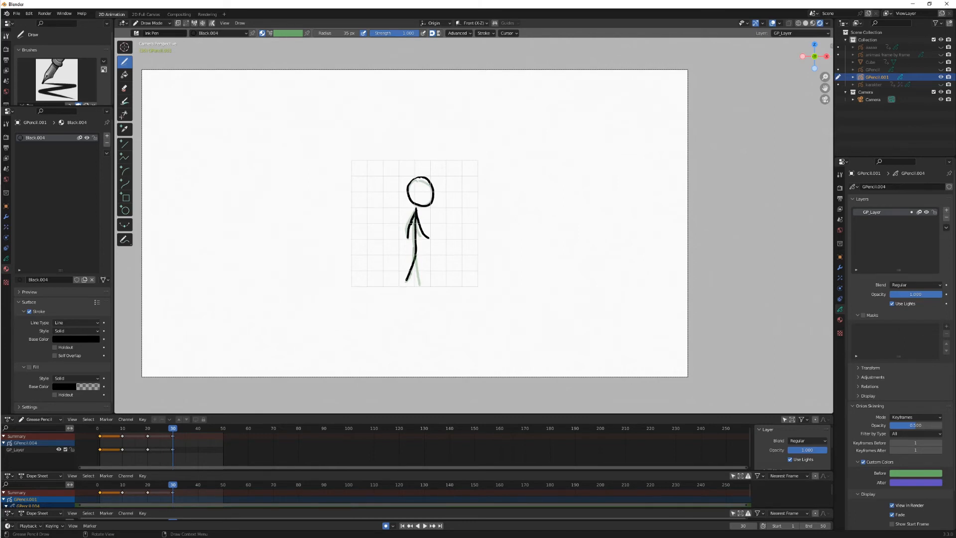
key(ctrl+z)
mouse_move(415, 212)
mouse_down()
mouse_move(426, 282)
mouse_move(411, 270)
mouse_move(404, 283)
mouse_up()
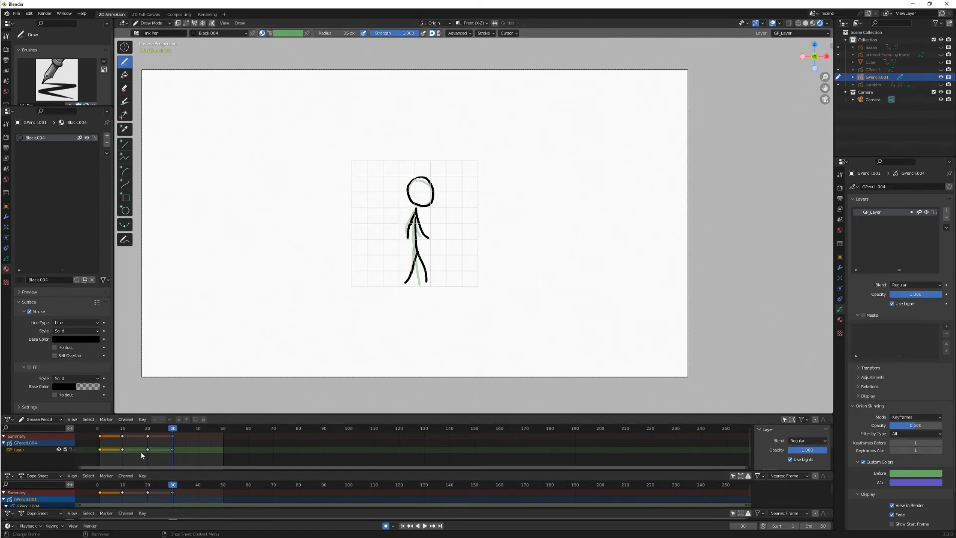
- Duplicate the four drawing keyframes so the copies start at frame 40, and extend the animation's end frame to about 196
drag(192, 457, 99, 422)
key(shift+d)
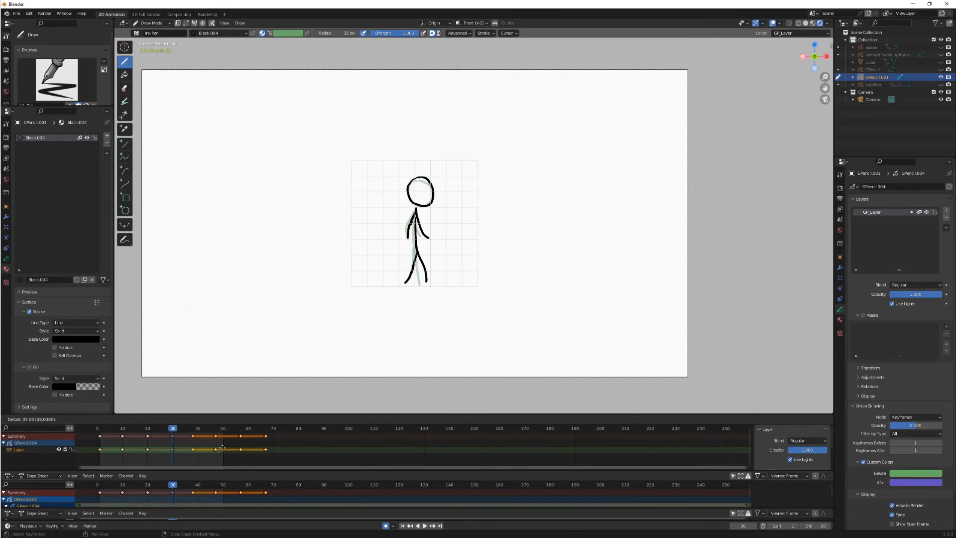
click(230, 448)
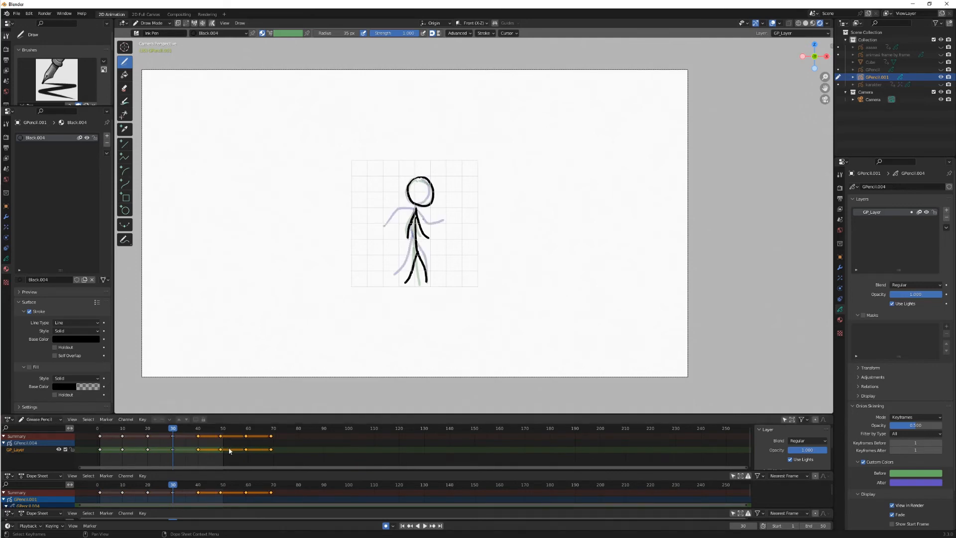
drag(807, 526, 884, 525)
drag(304, 461, 98, 439)
key(shift+d)
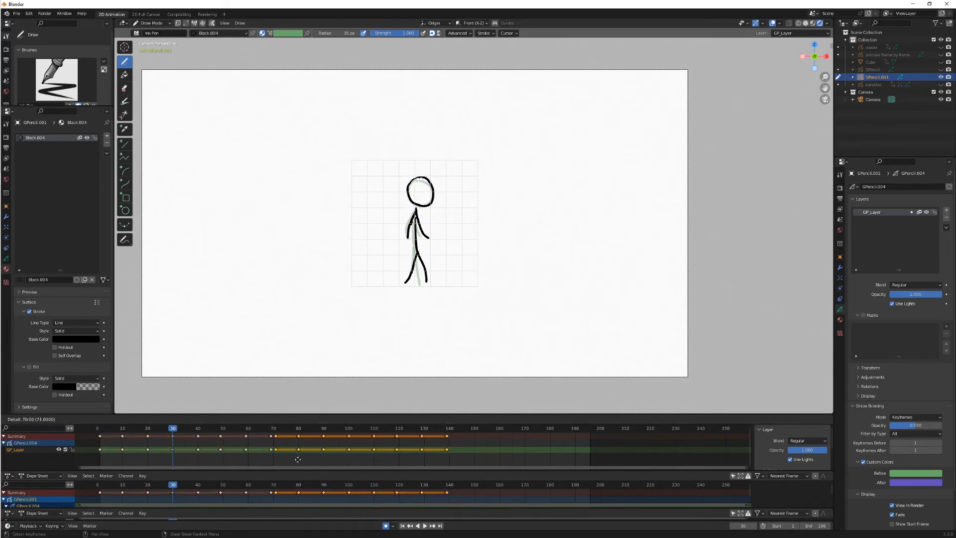
click(318, 460)
key(shift+d)
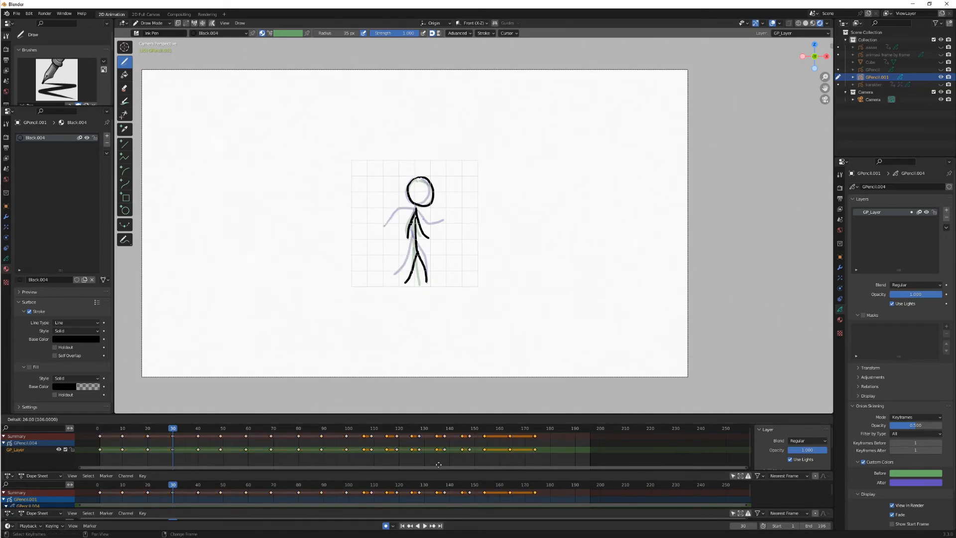
click(481, 428)
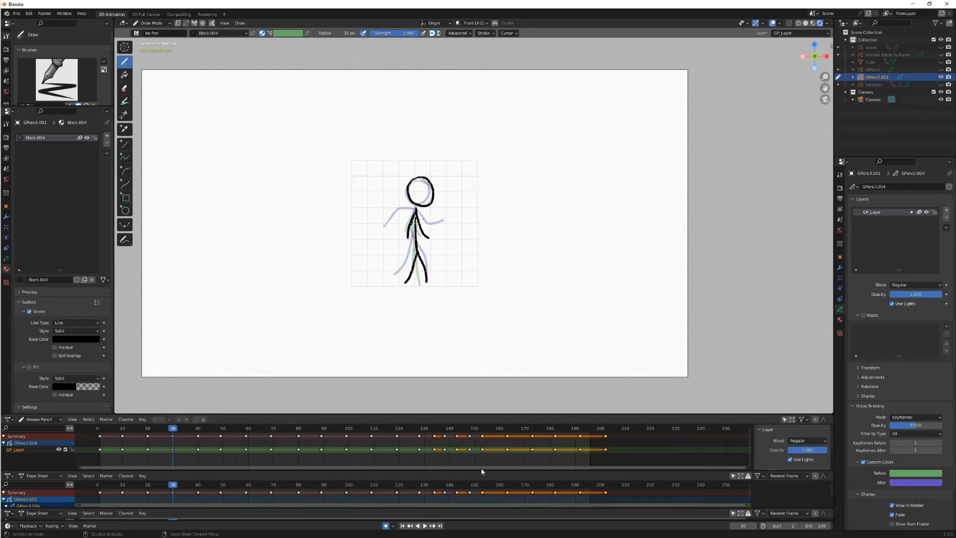
key(ctrl+z)
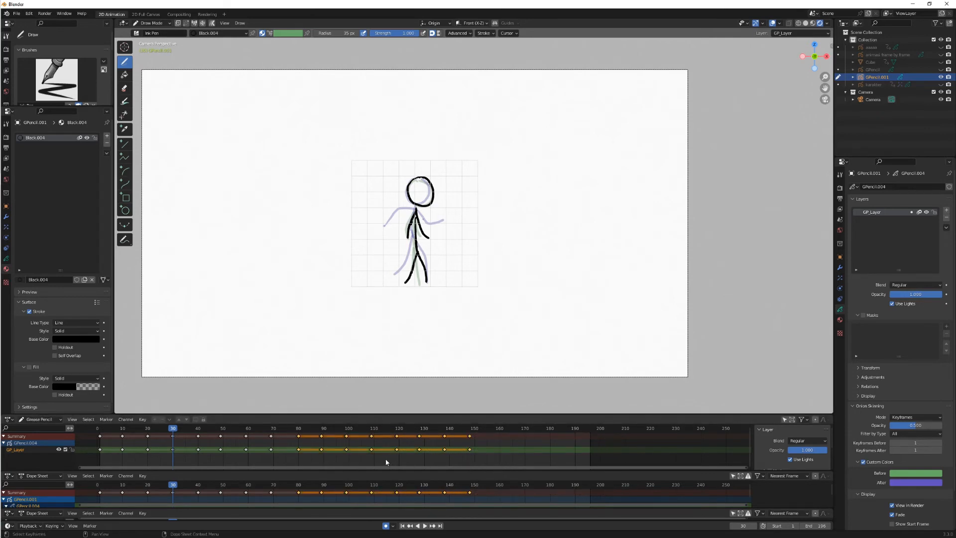
key(Delete)
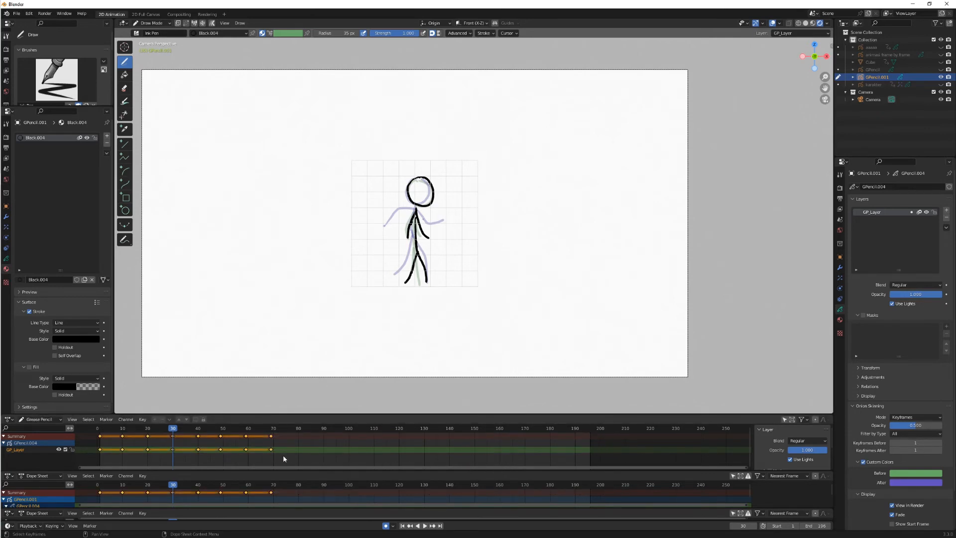
- Duplicate all eight keyframes to start at frame 80, and duplicate those copies again to start at frame 160
drag(284, 461, 88, 446)
key(shift+d)
click(304, 450)
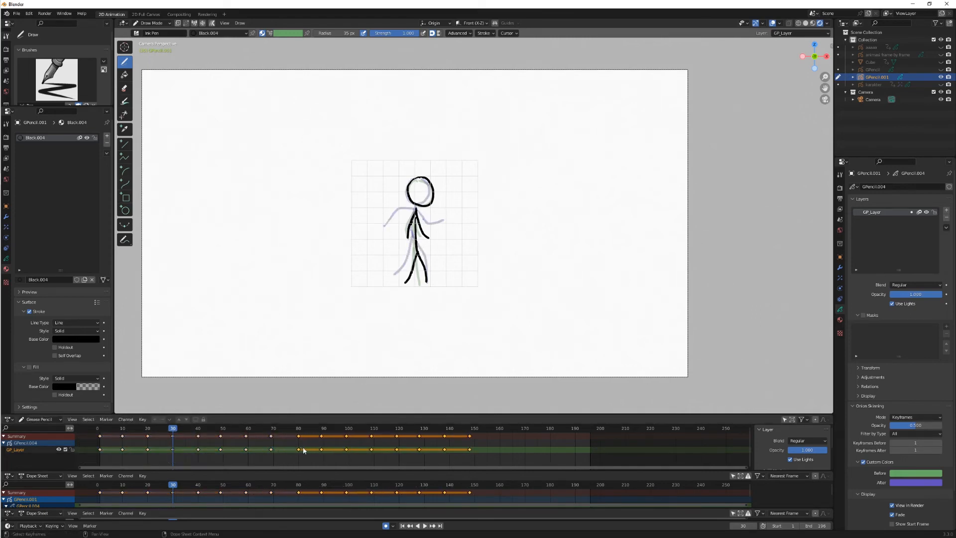
key(shift+d)
click(510, 460)
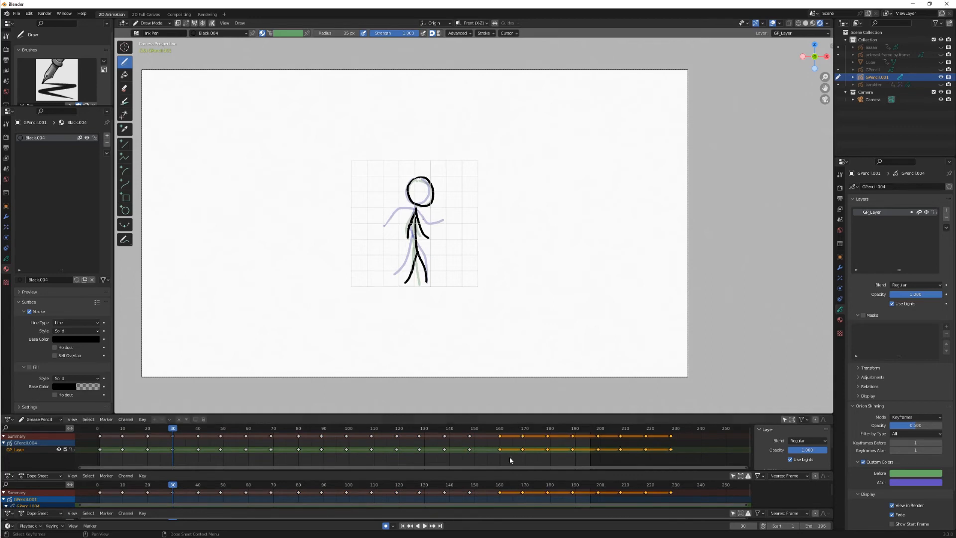
- Play back the repeated walk, scrub back to frame 132, and turn off onion skinning for GP_Layer
click(118, 429)
key(space)
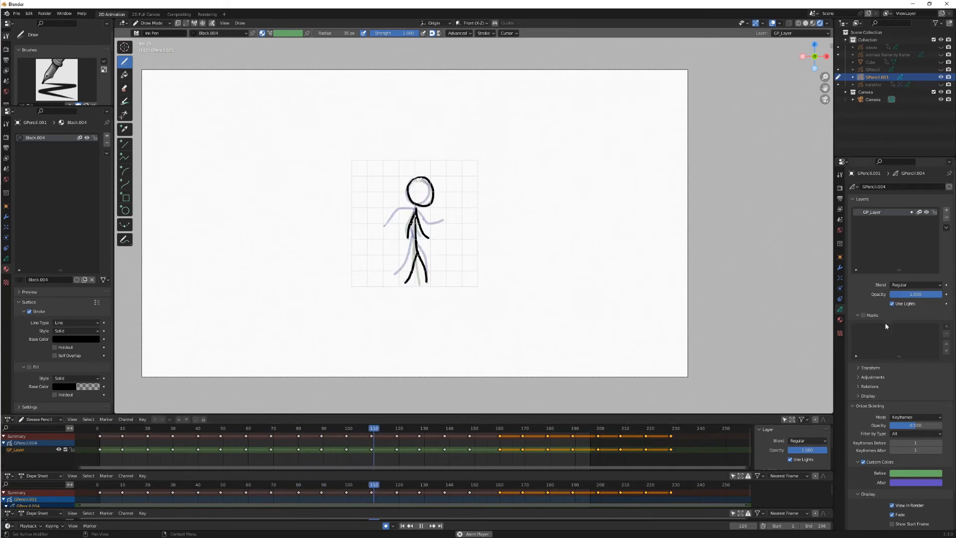
key(space)
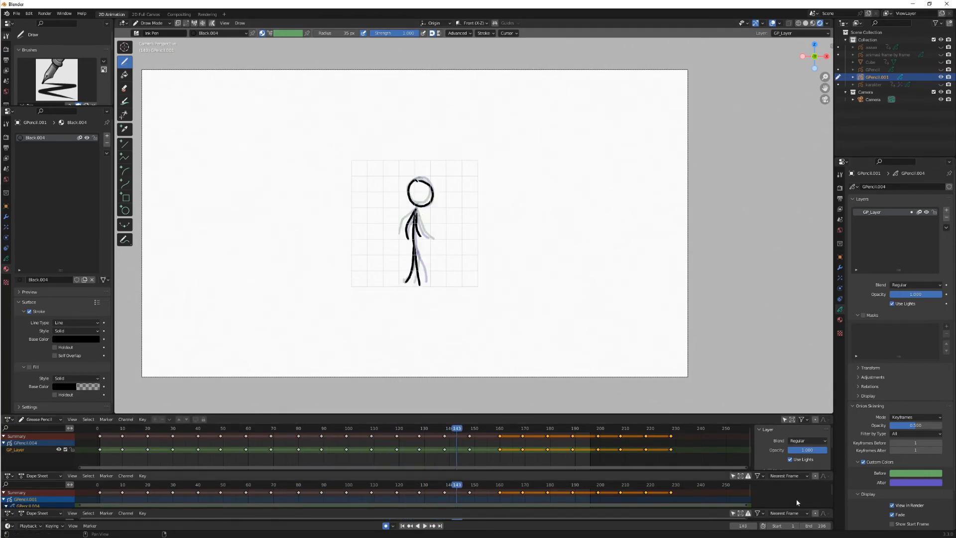
drag(450, 429, 428, 429)
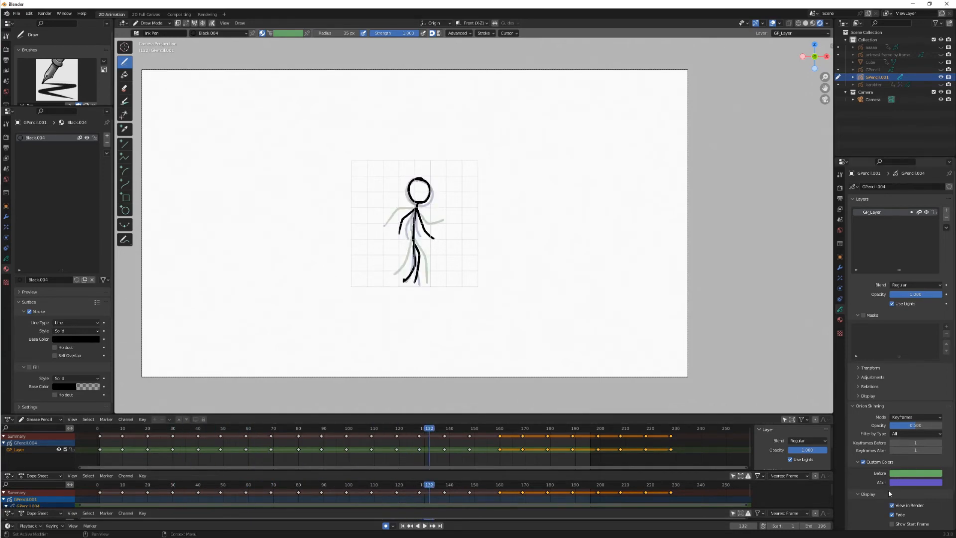
click(919, 213)
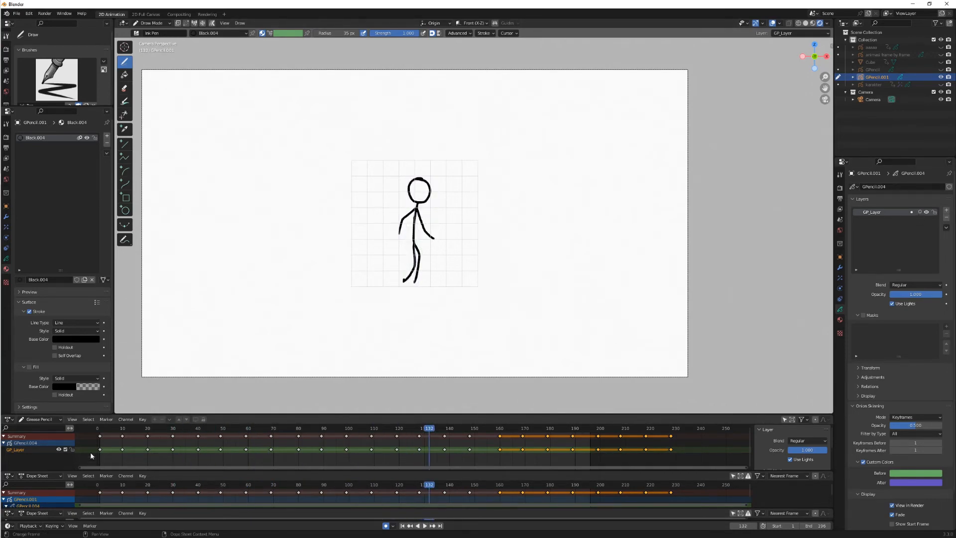
- In Object Mode at frame 1, move the stick figure along X to the left edge of the camera frame
mouse_move(104, 431)
mouse_down()
mouse_move(591, 448)
mouse_move(102, 452)
mouse_up()
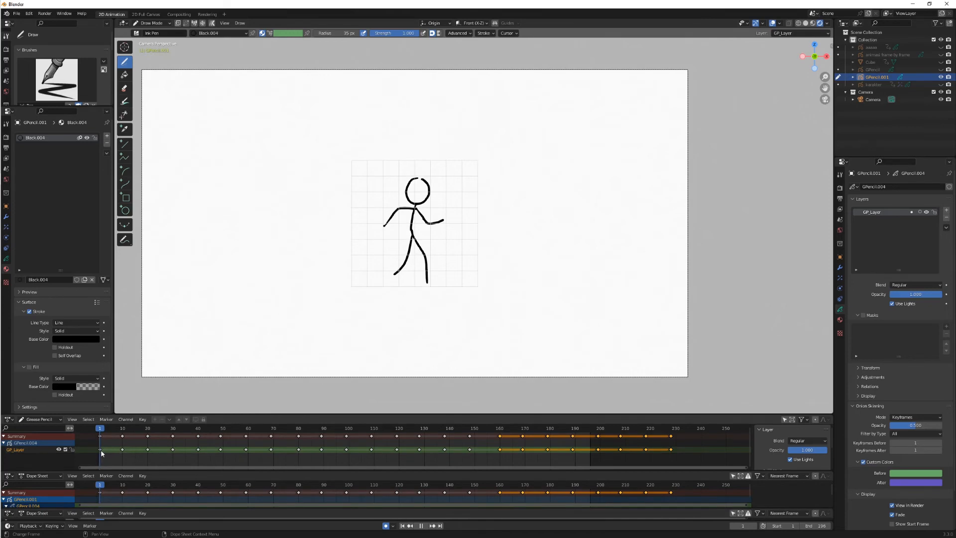
click(151, 23)
click(149, 30)
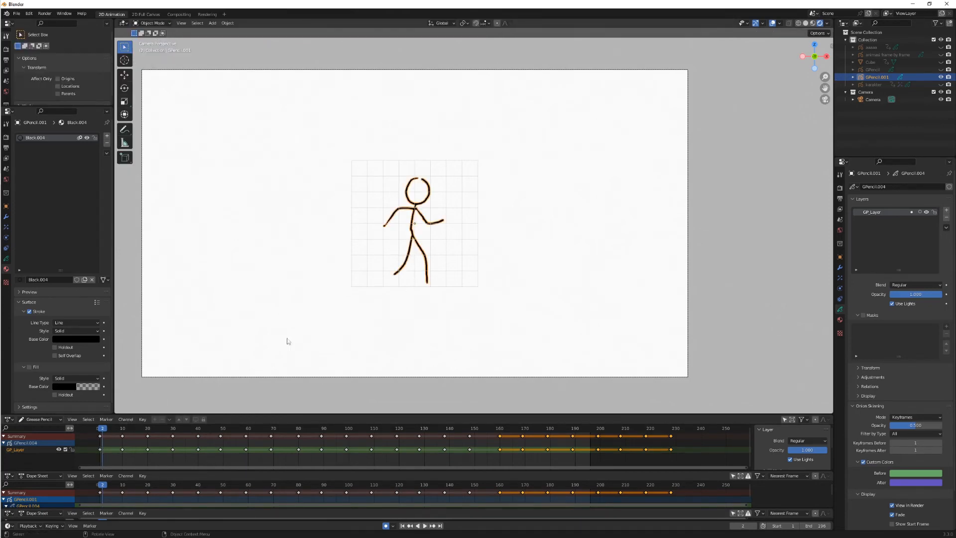
drag(101, 429, 100, 428)
key(g)
key(x)
click(139, 391)
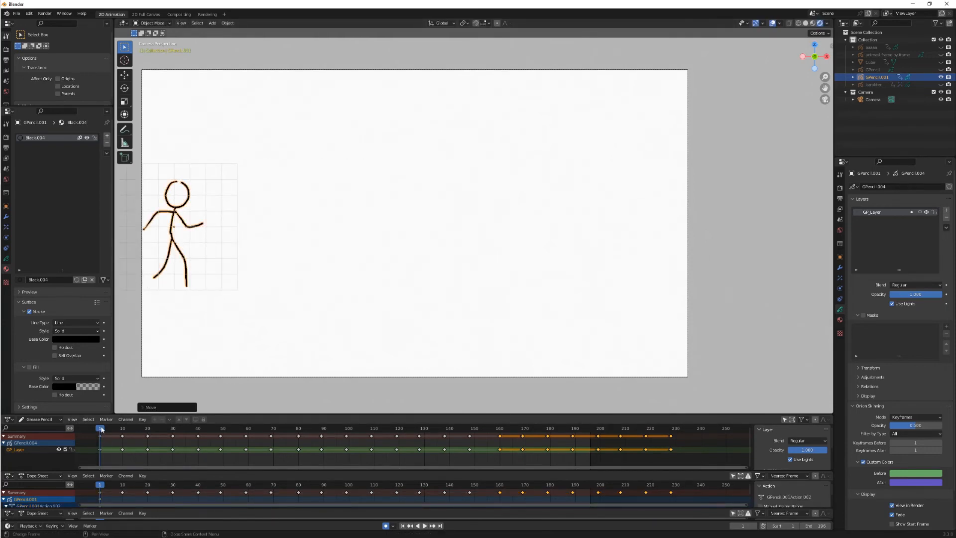
- At frame 50, move the stick figure about 3 m to the right along the X axis
key(space)
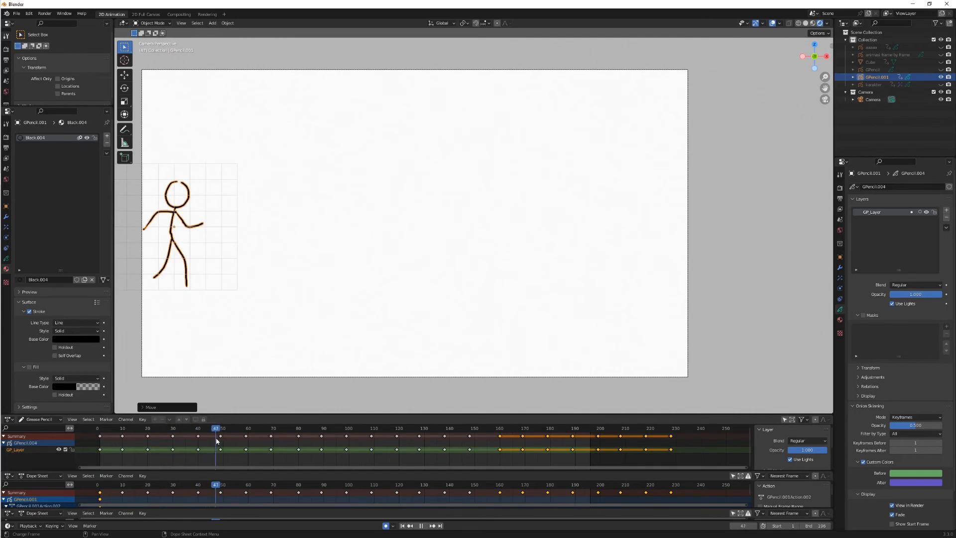
key(space)
key(g)
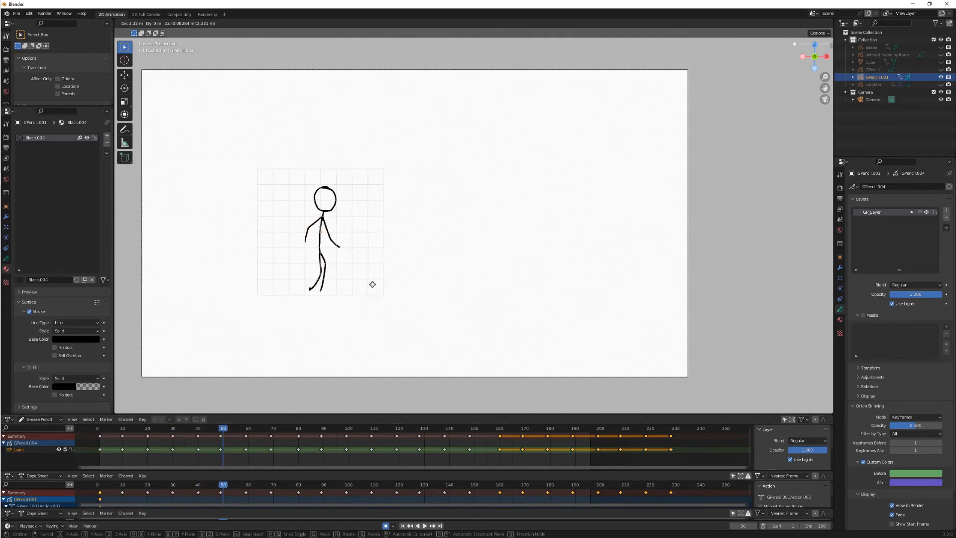
key(x)
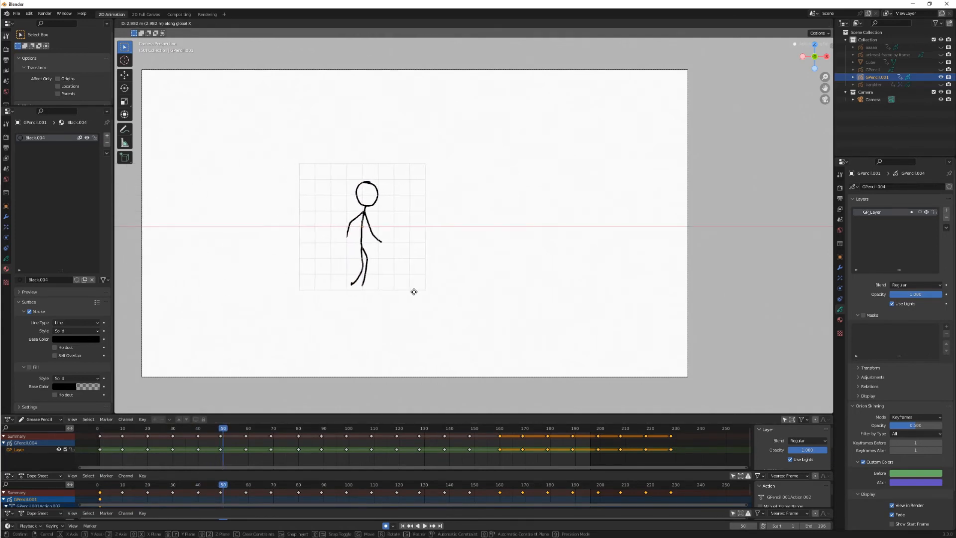
click(413, 294)
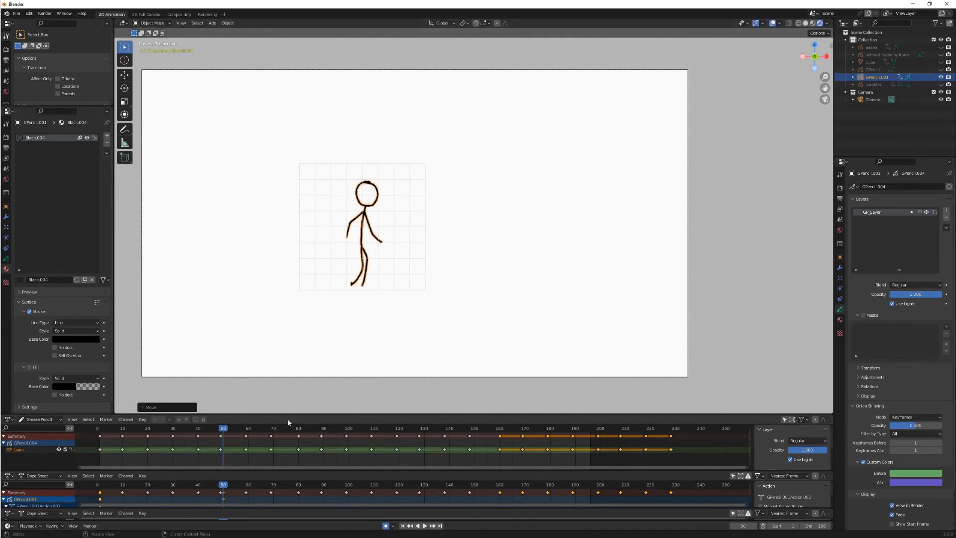
- Move the figure up and to the right at frame 90, and down and to the right at frame 130
click(323, 431)
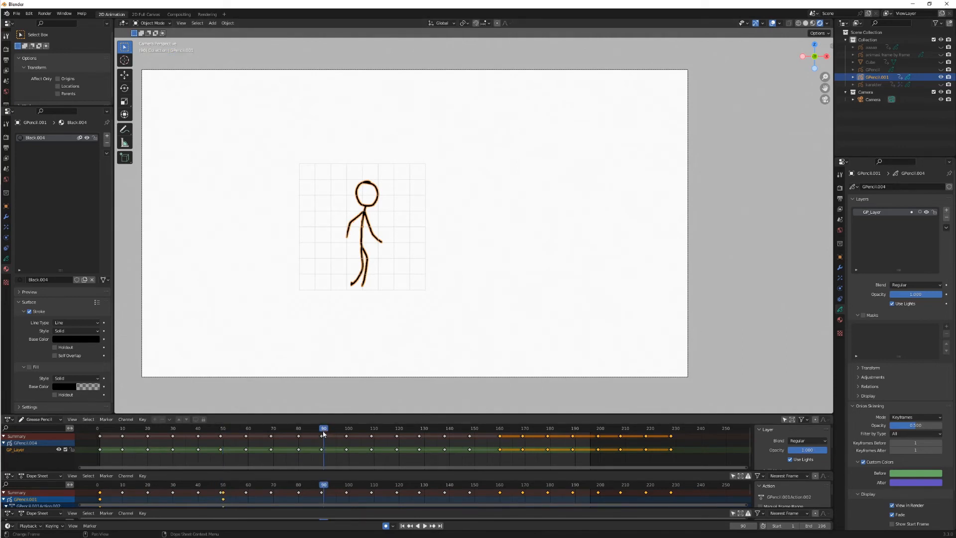
key(g)
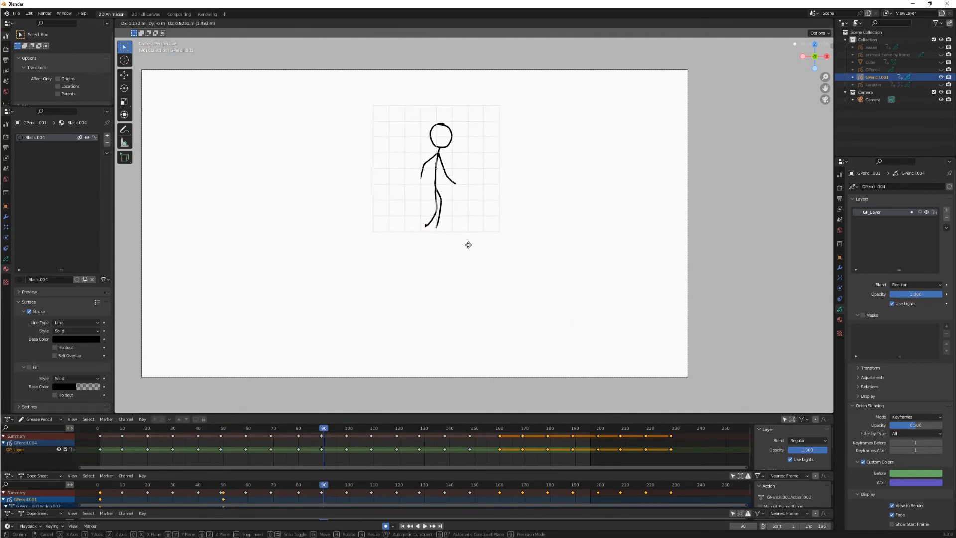
click(465, 250)
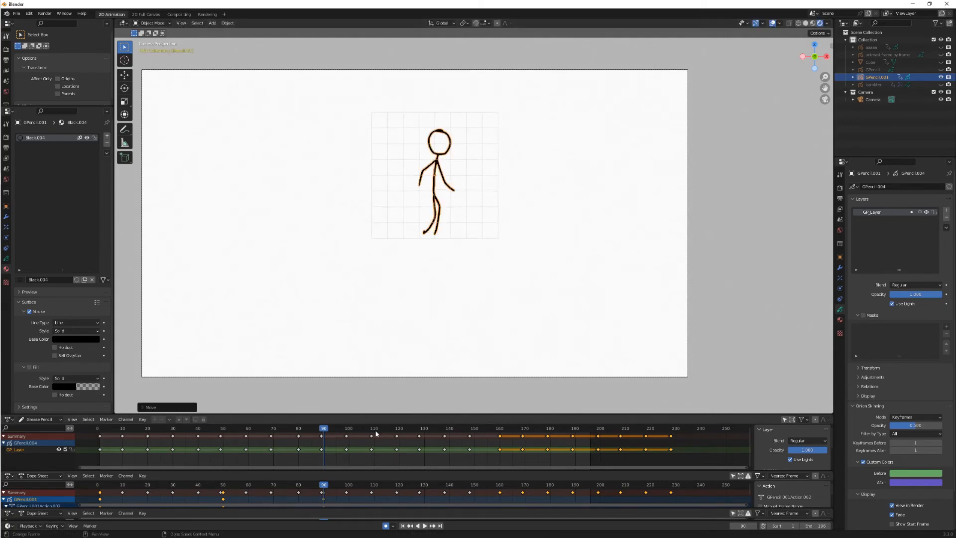
click(425, 433)
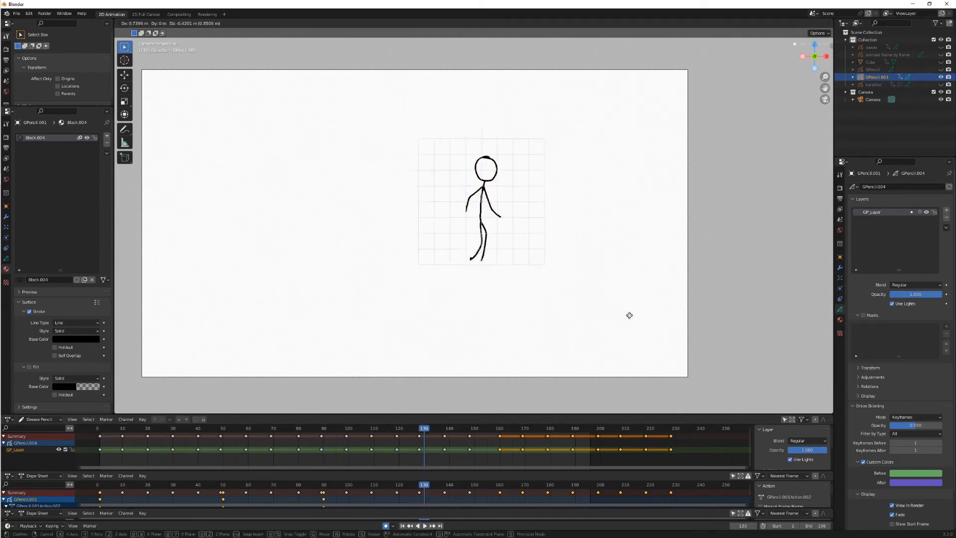
- At frame 196, move the figure to the camera frame's upper right edge, and play the animation back from frame 1
click(591, 433)
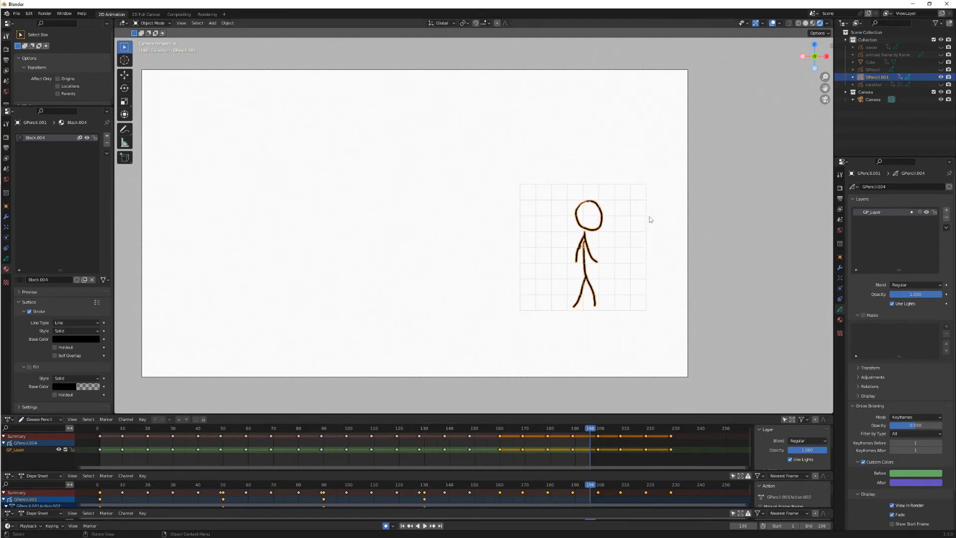
key(g)
click(730, 159)
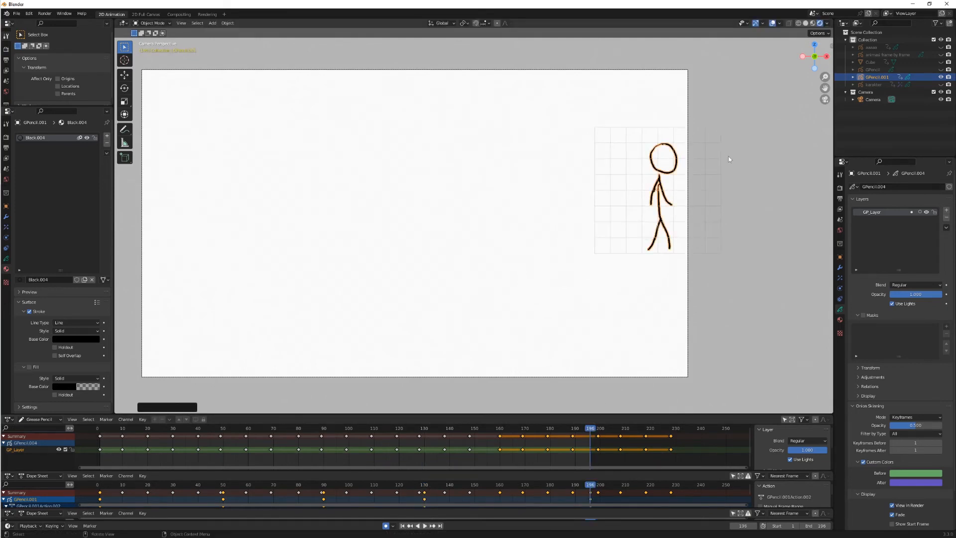
click(99, 432)
key(space)
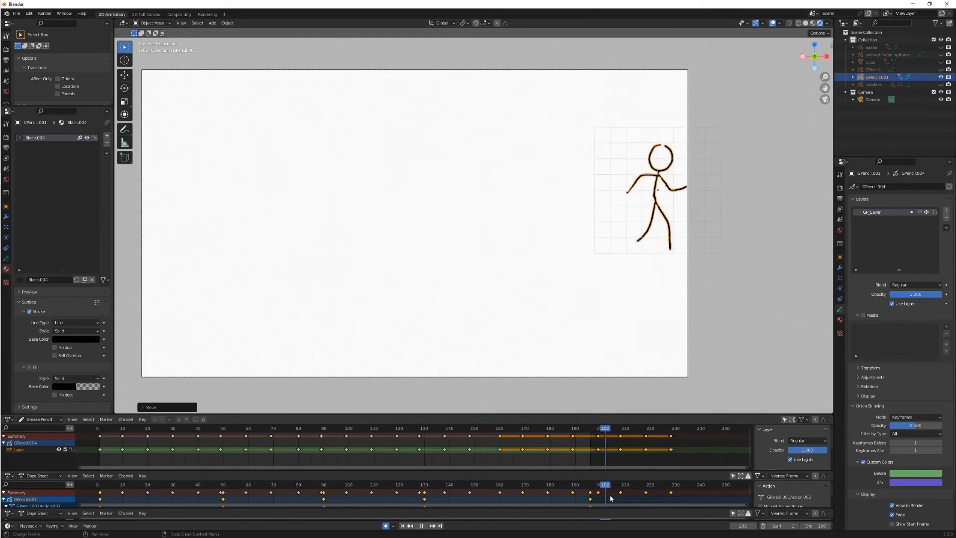
key(space)
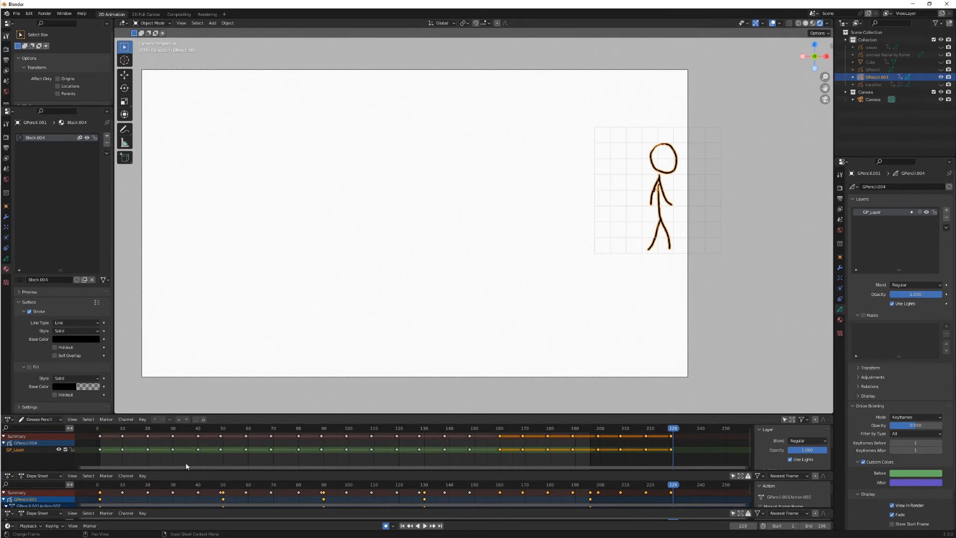
- Delete all GP_Layer drawing keyframes after frame 40
mouse_move(213, 459)
mouse_down()
mouse_move(277, 430)
mouse_move(712, 428)
mouse_up()
key(Delete)
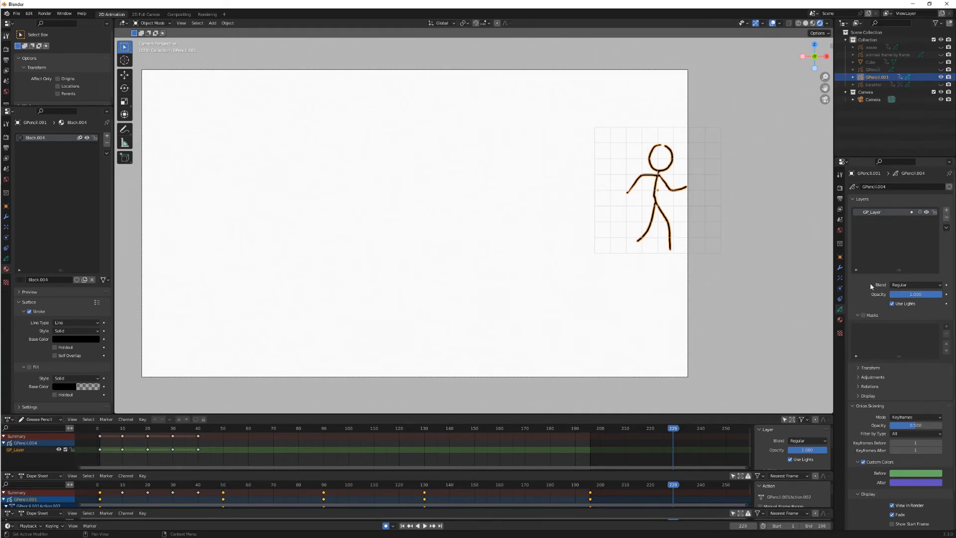
- Show the figure object's modifier properties and look over the modifiers that can be added
click(840, 268)
click(904, 188)
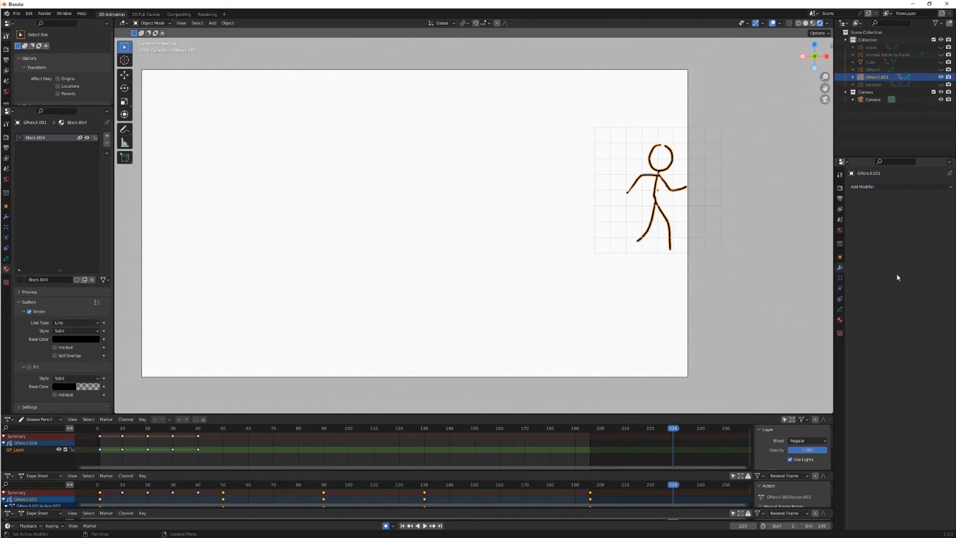
click(869, 187)
click(884, 188)
click(885, 188)
click(891, 186)
- Switch to the YouTube window in Chrome, go to the signed-in account's channel, and browse its uploaded videos
mouse_move(1, 342)
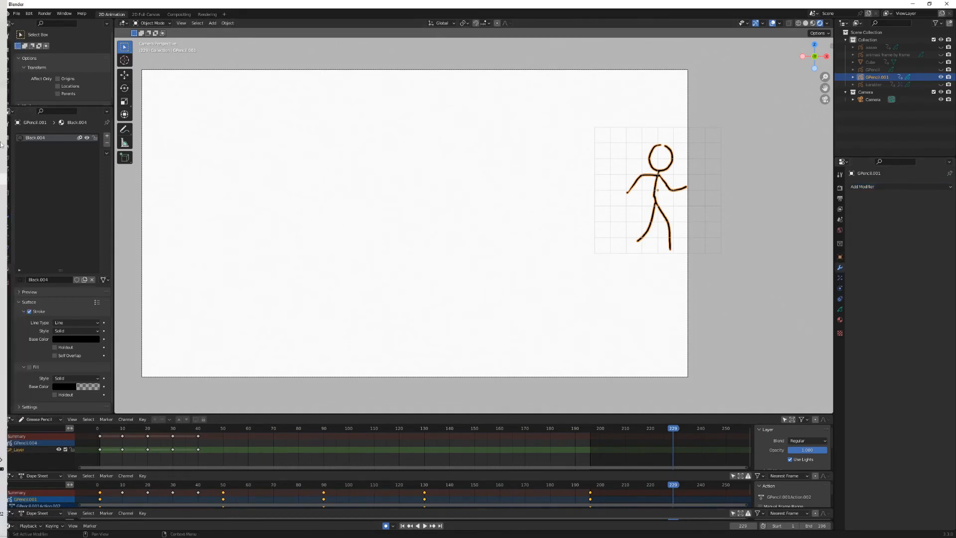
mouse_move(18, 124)
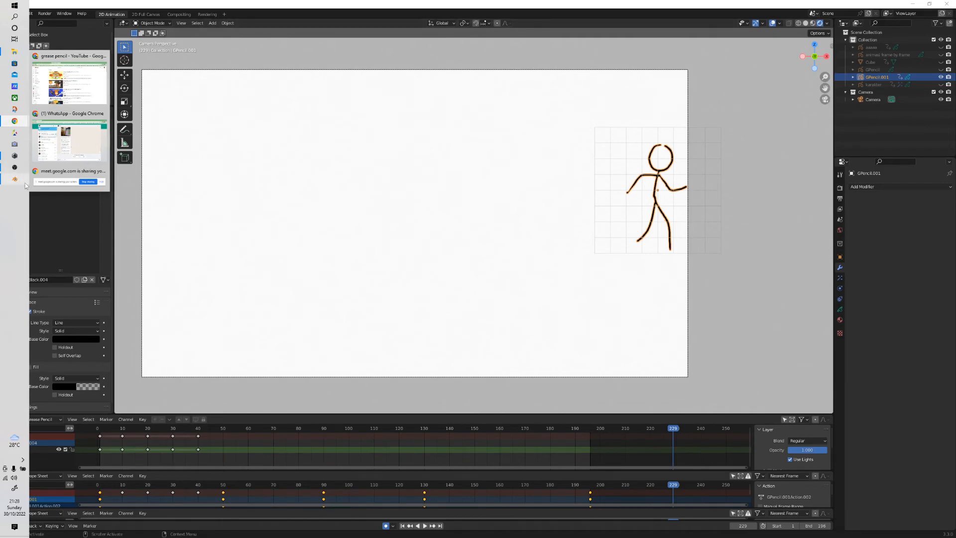
click(93, 62)
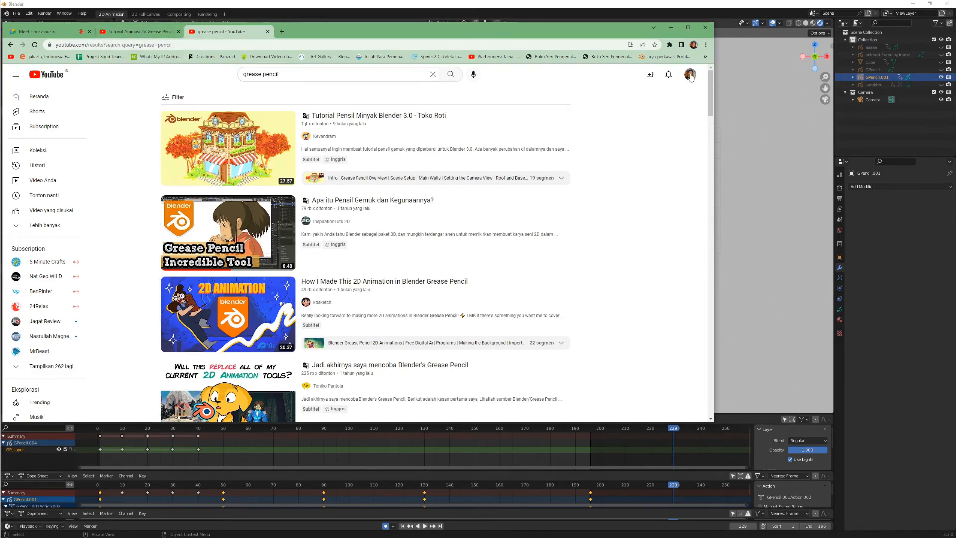
click(690, 76)
click(648, 120)
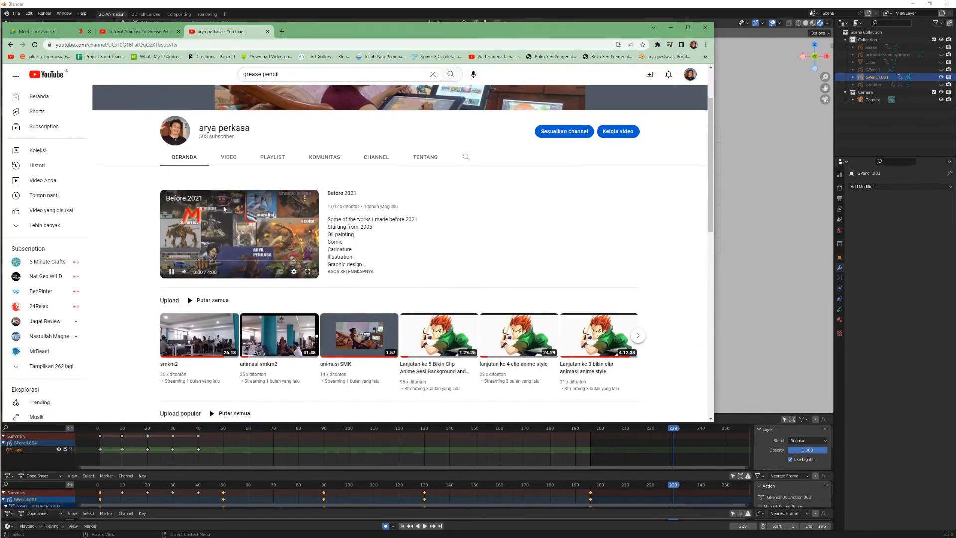
click(228, 157)
scroll(429, 249, down, 2)
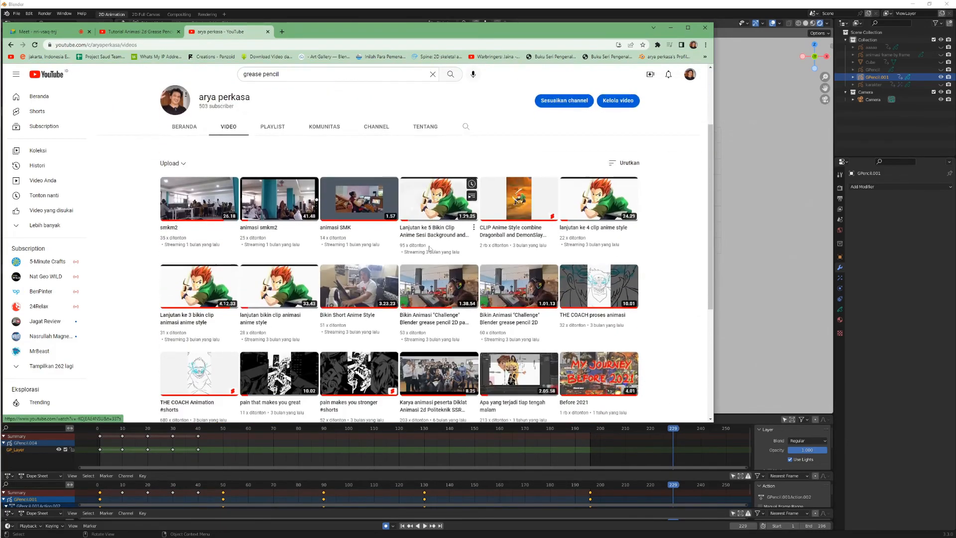
scroll(429, 249, down, 2)
scroll(531, 281, down, 2)
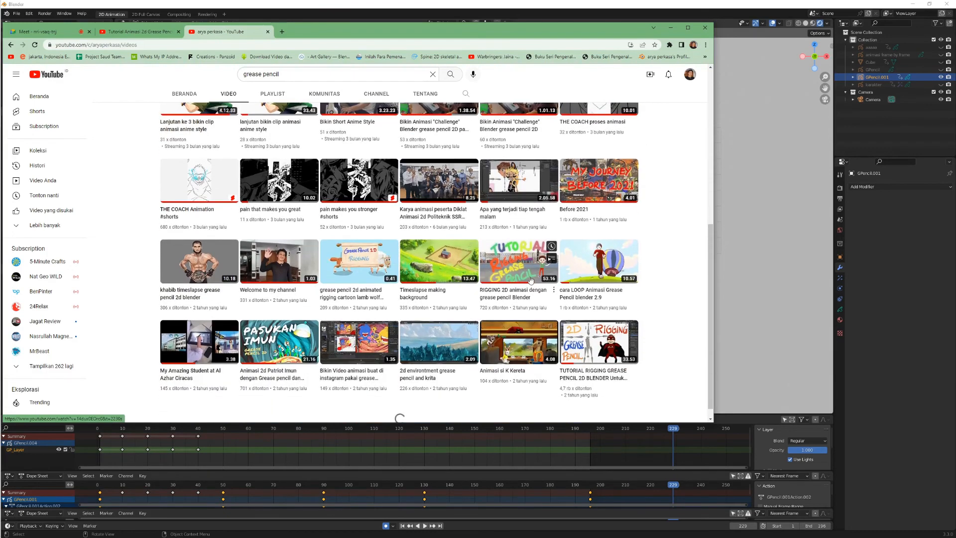
- Open the video "cara LOOP Animasi Grease Pencil blender 2.9", skip ahead to about 3:26, and view it full screen
click(597, 263)
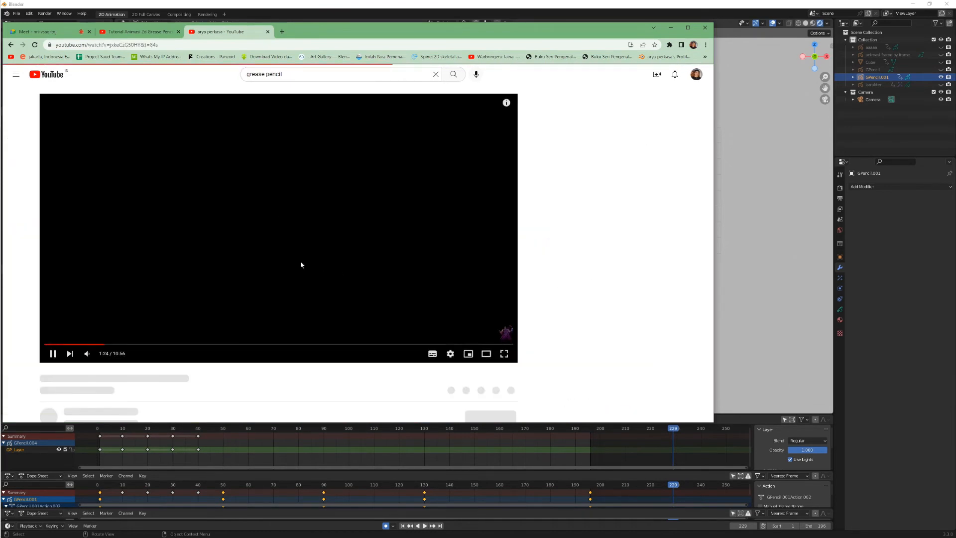
scroll(296, 262, down, 3)
scroll(214, 265, down, 2)
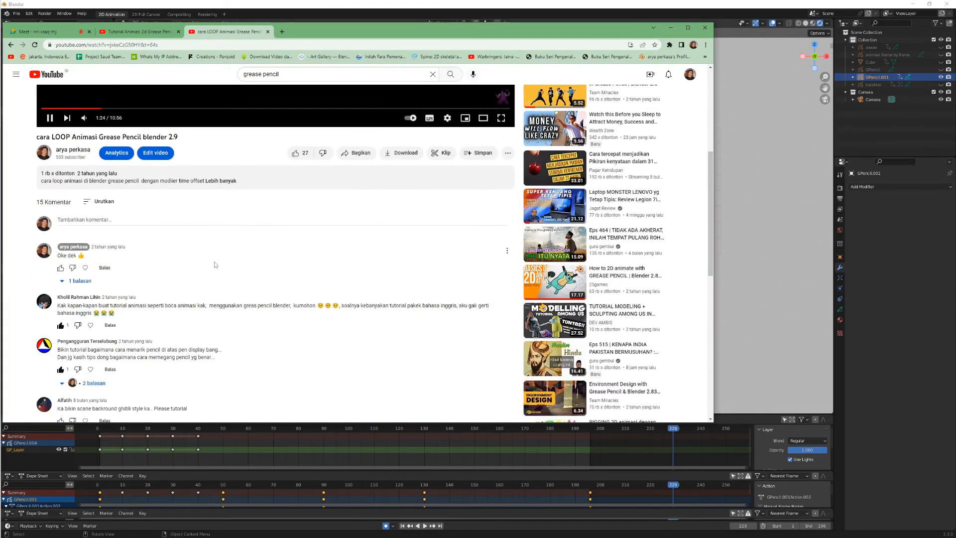
scroll(214, 264, down, 1)
scroll(184, 269, up, 6)
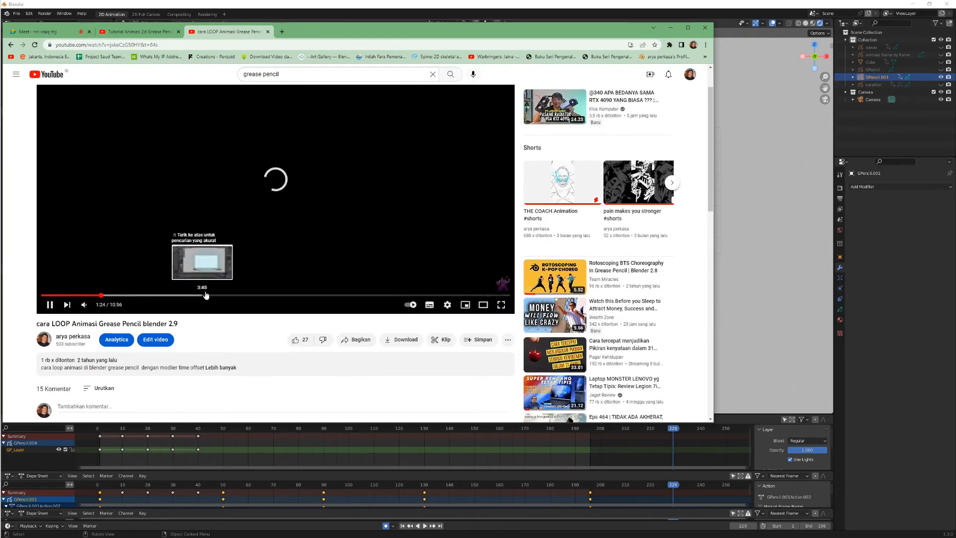
click(187, 295)
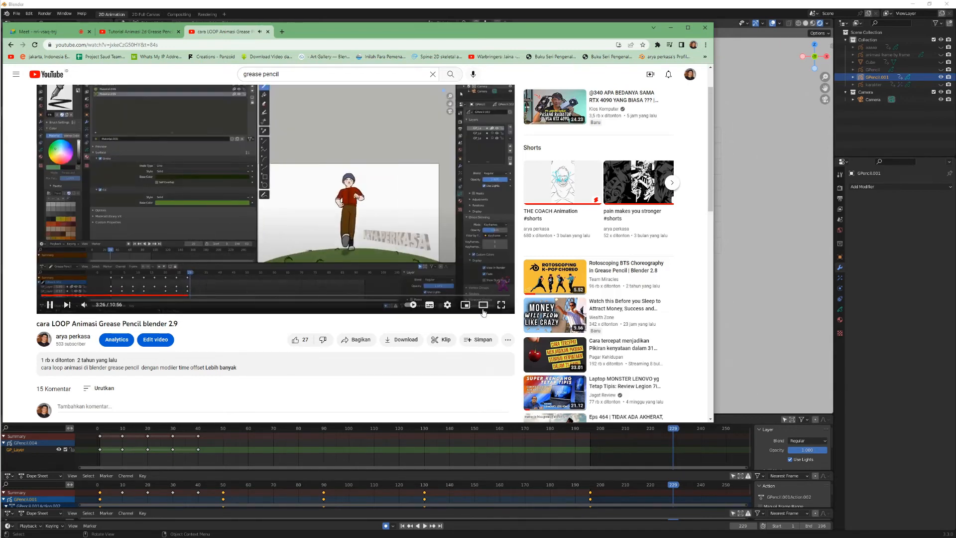
click(501, 304)
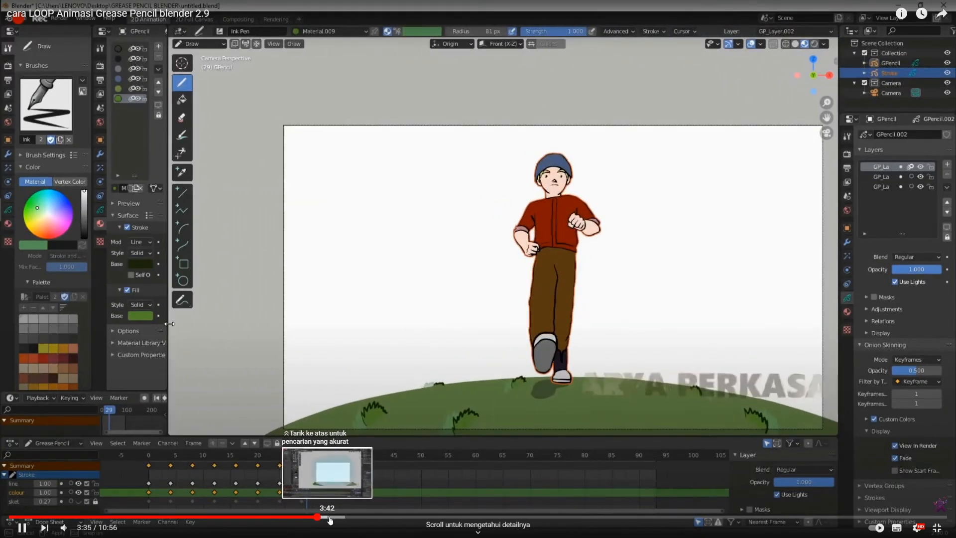
- Skim the loop tutorial forward to about 4:18 and back to about 2:59, examining the walking character's keyframes
click(334, 517)
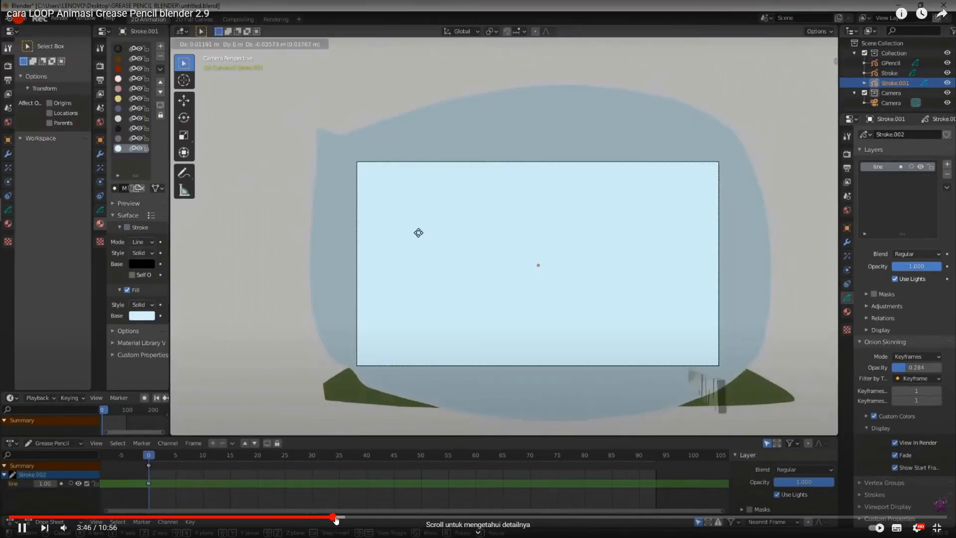
click(344, 517)
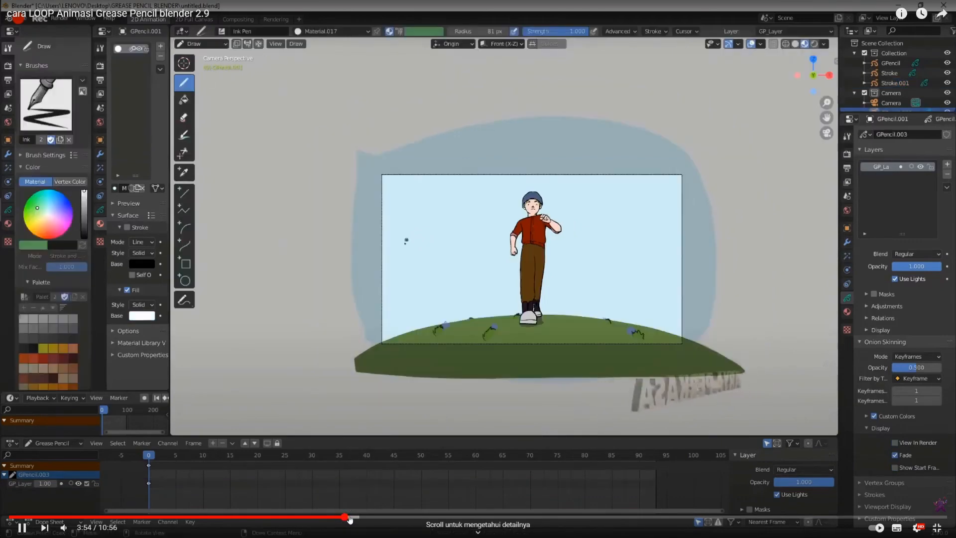
click(364, 517)
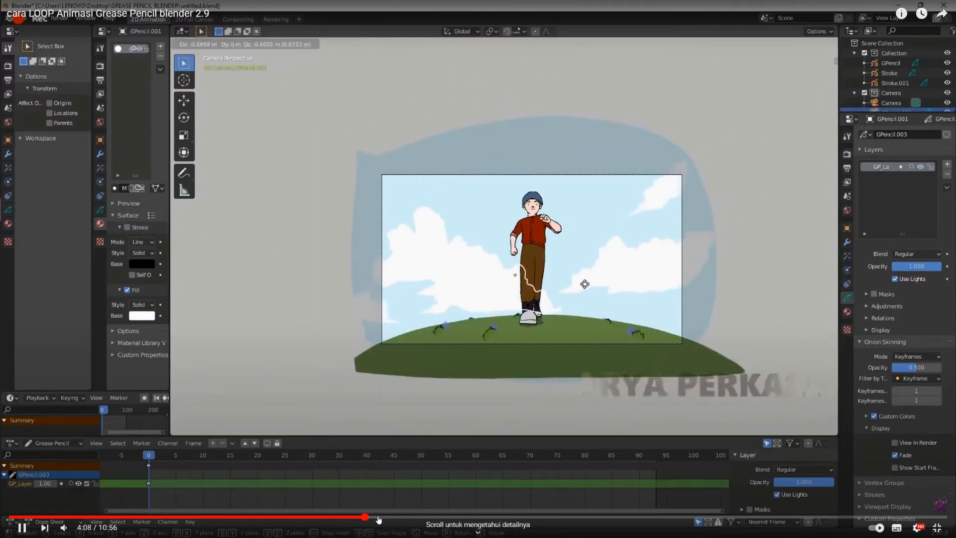
click(378, 518)
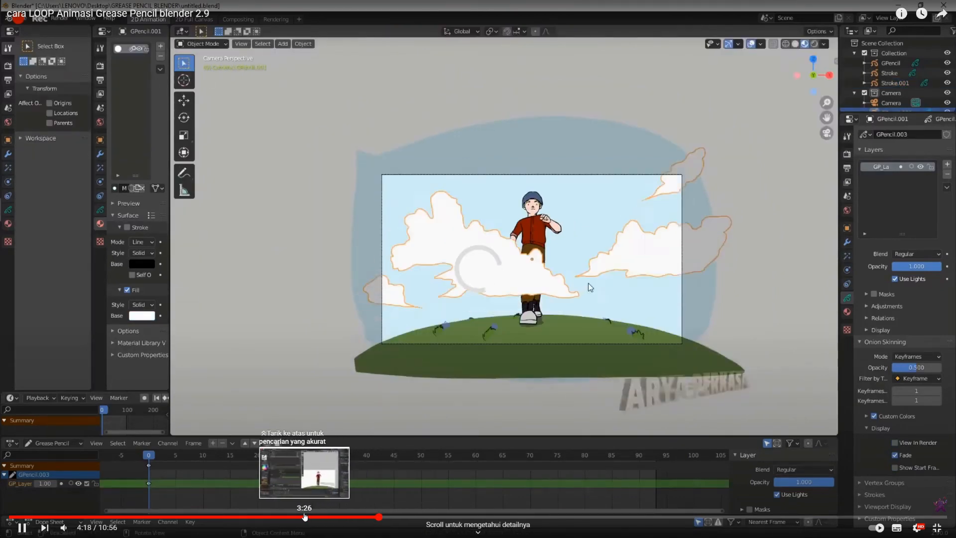
click(287, 517)
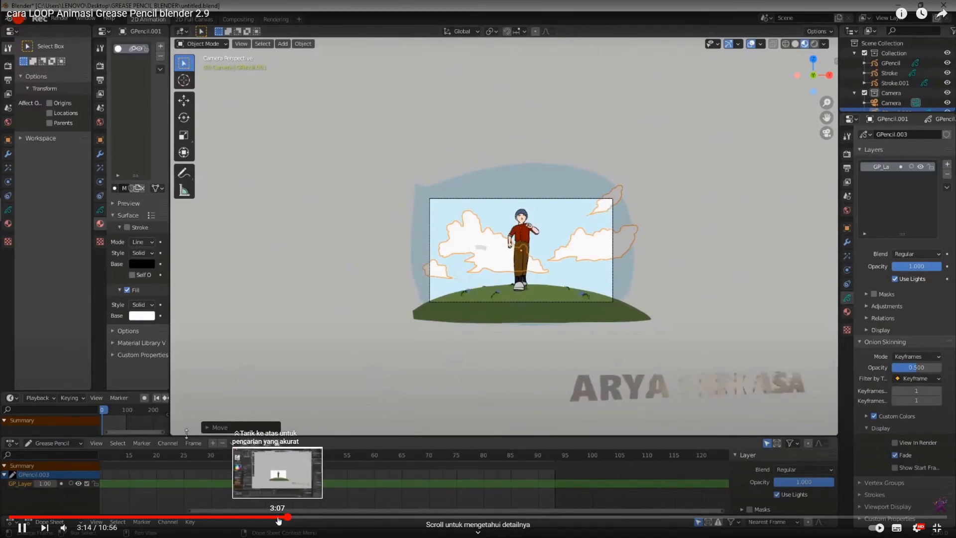
click(273, 517)
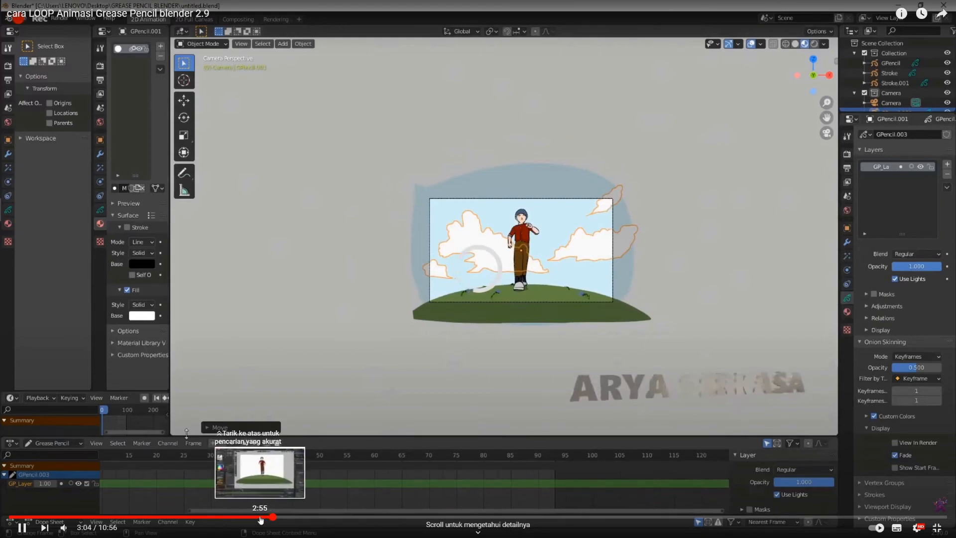
click(256, 518)
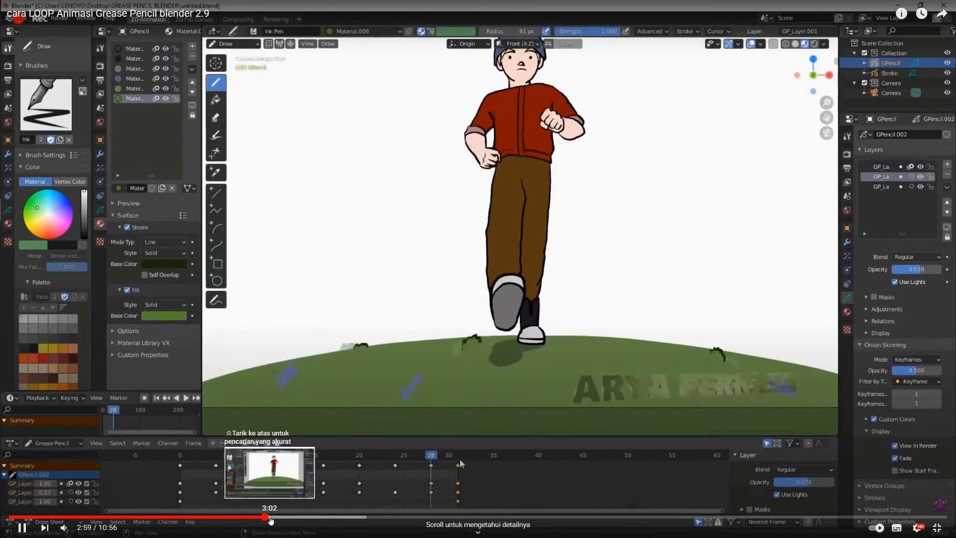
- Rewind the loop tutorial to about 2:52, pause it, leave full screen, and switch back to Blender
click(227, 518)
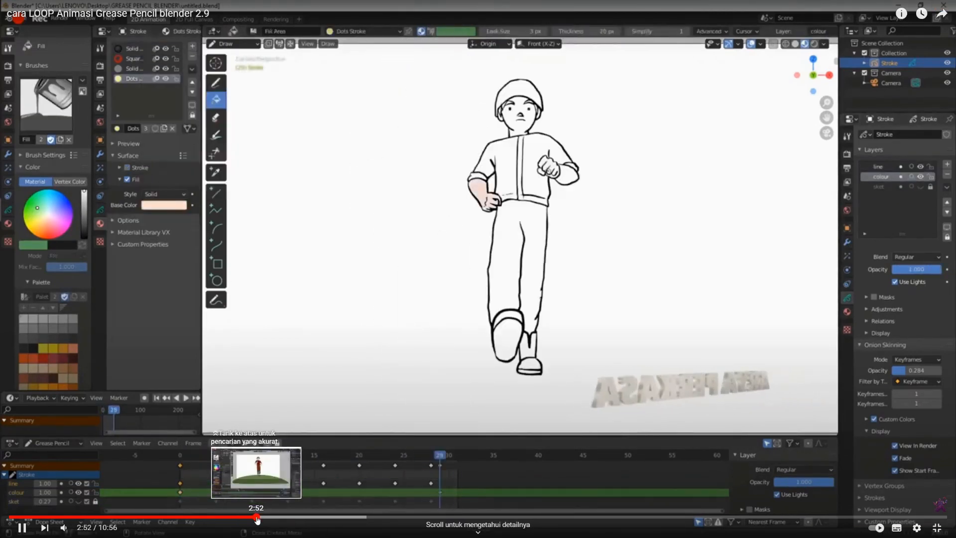
click(257, 520)
click(416, 340)
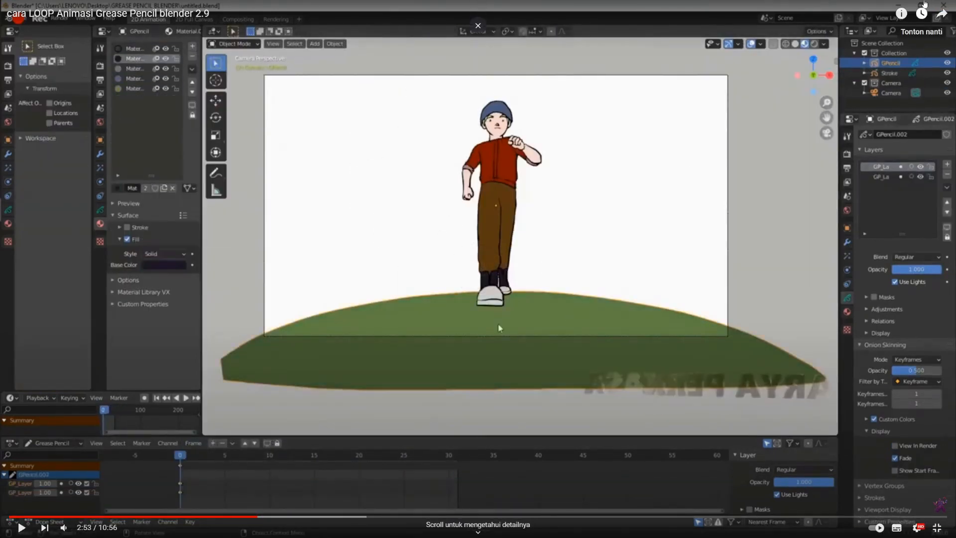
key(Escape)
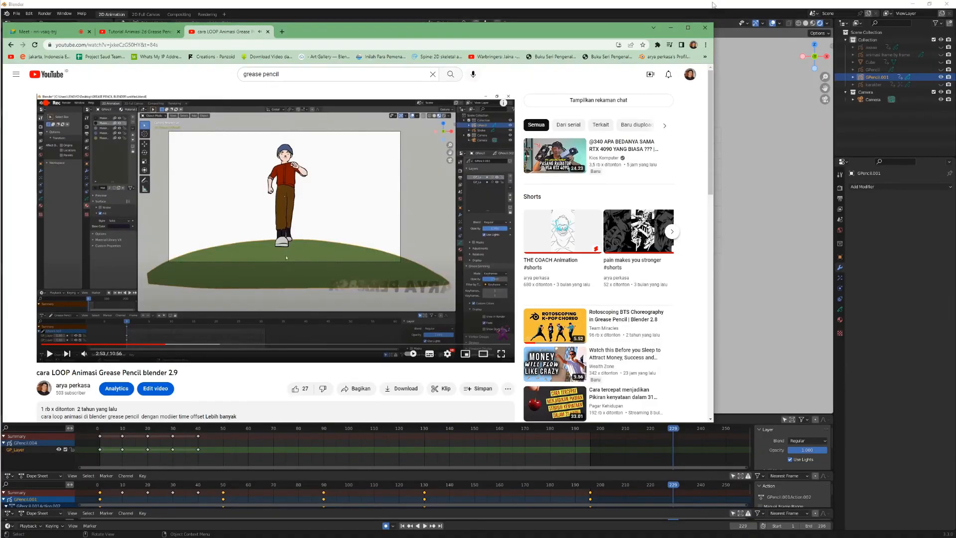
click(714, 5)
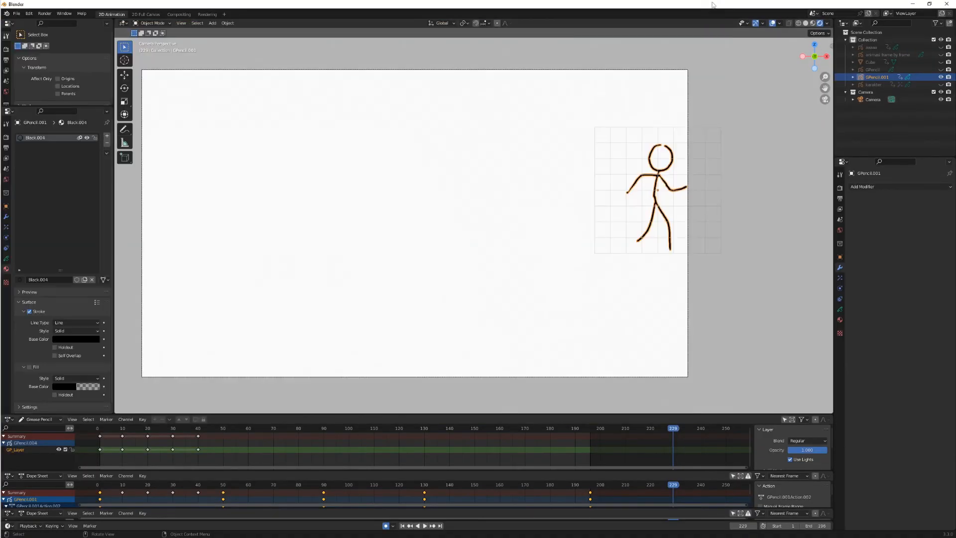
- Add a Time Offset modifier to the stick figure, scrub the timeline to test it, and raise its scale to about 39.9
click(877, 185)
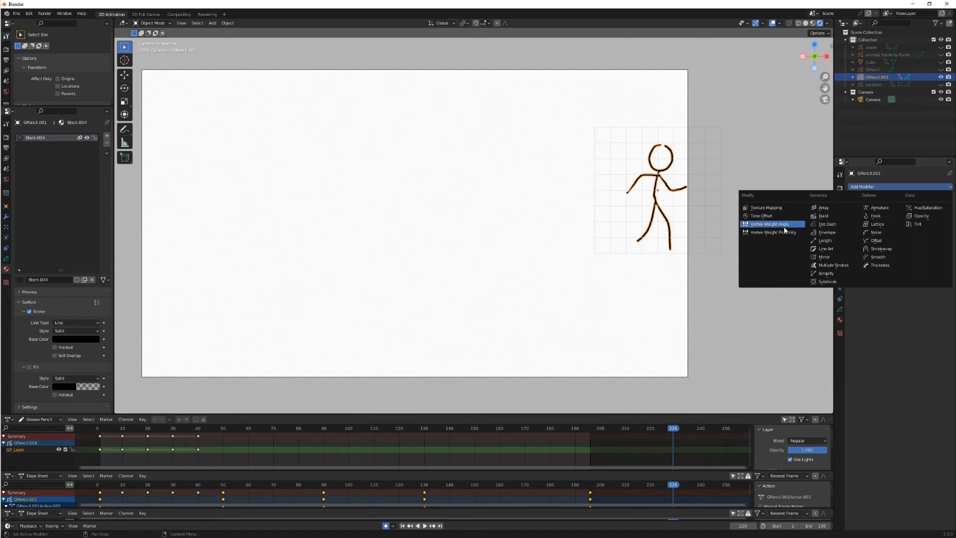
click(766, 216)
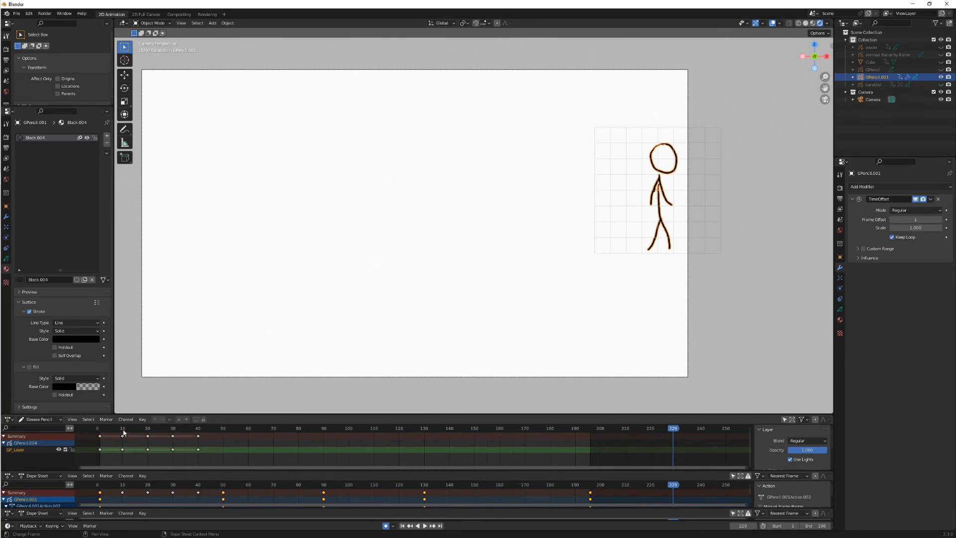
drag(109, 430, 407, 448)
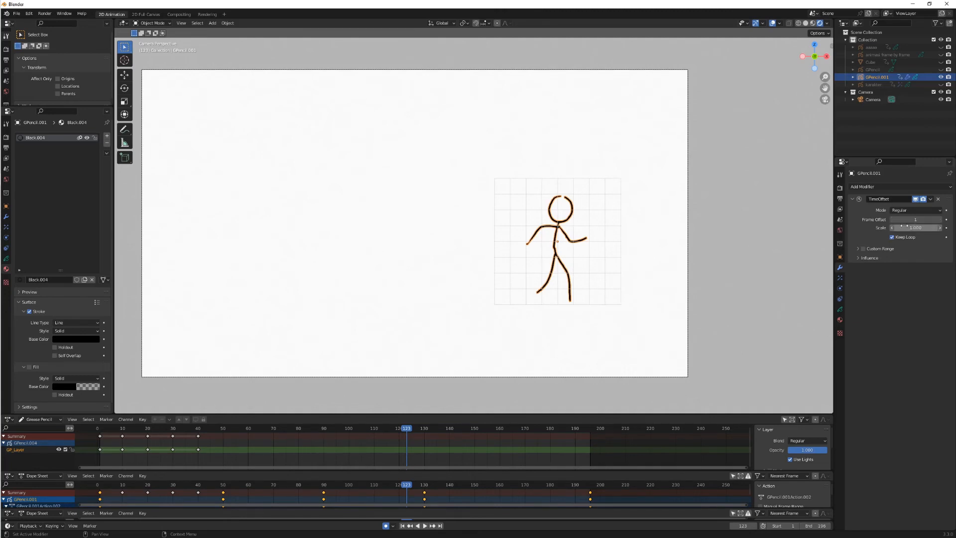
drag(902, 228, 942, 227)
mouse_move(210, 427)
mouse_down()
mouse_move(412, 431)
mouse_move(124, 432)
mouse_move(253, 434)
mouse_up()
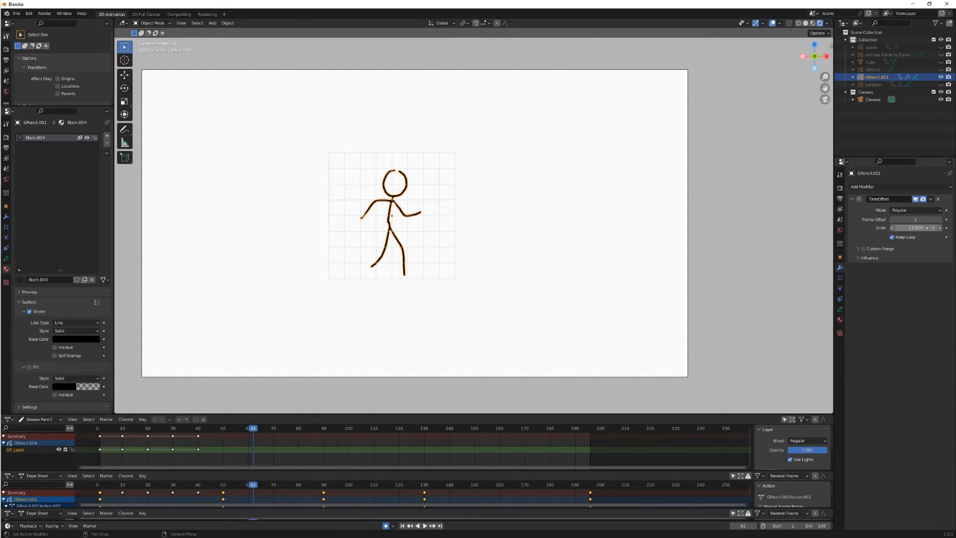
drag(915, 228, 931, 227)
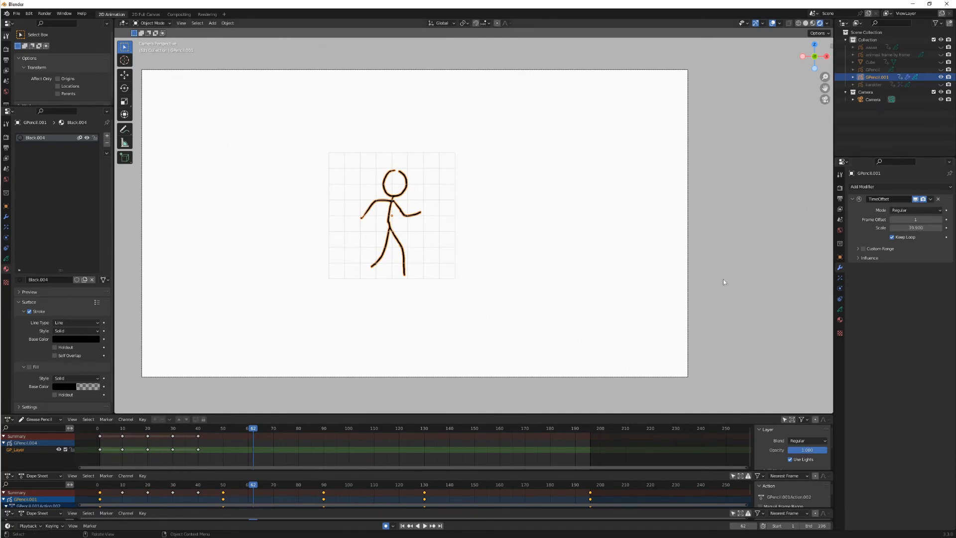
- Play and scrub the walk animation from the start to about frame 177 to check whether the cycle loops
click(104, 433)
key(space)
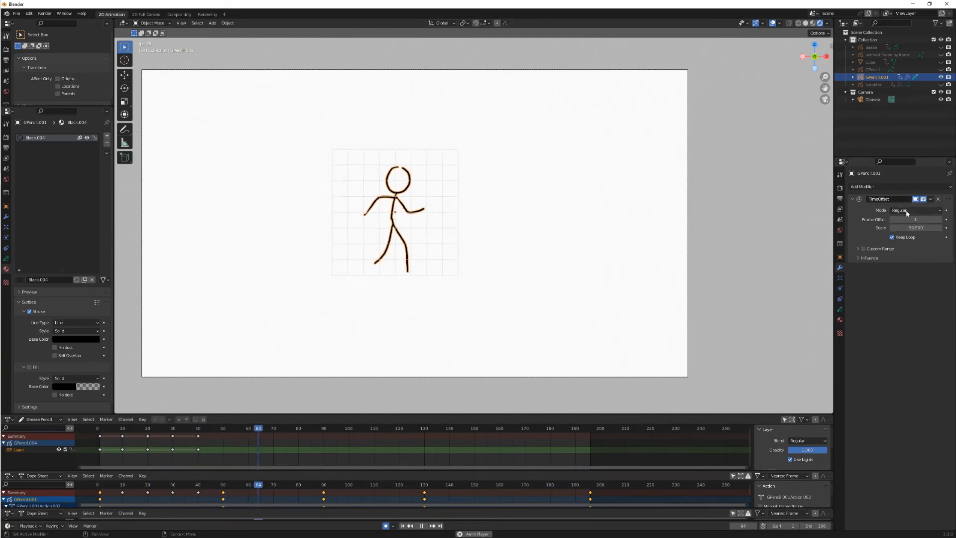
key(space)
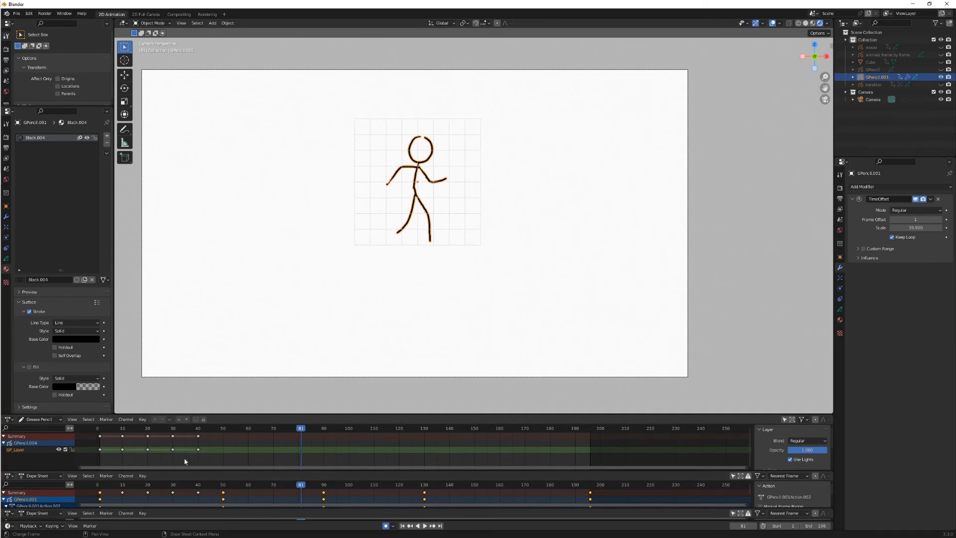
click(108, 428)
key(space)
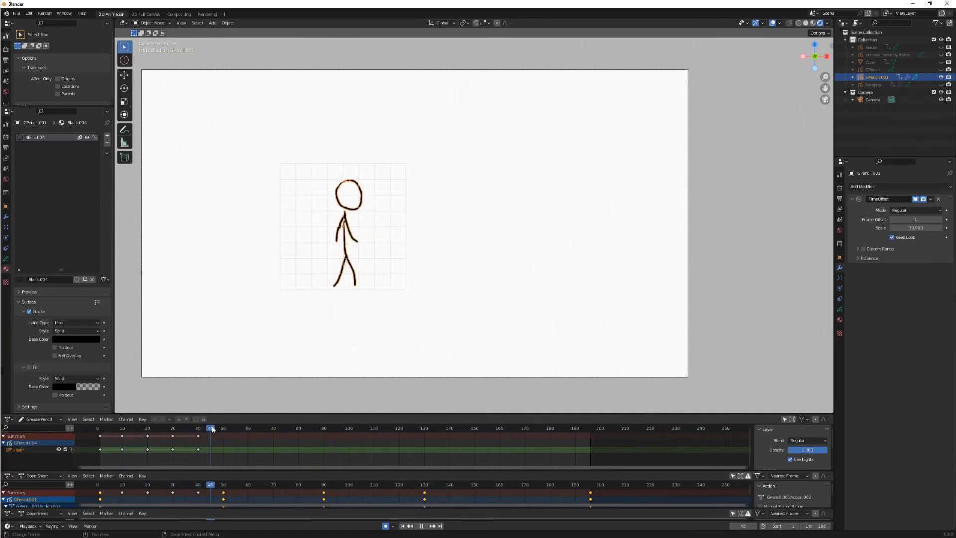
drag(212, 429, 542, 430)
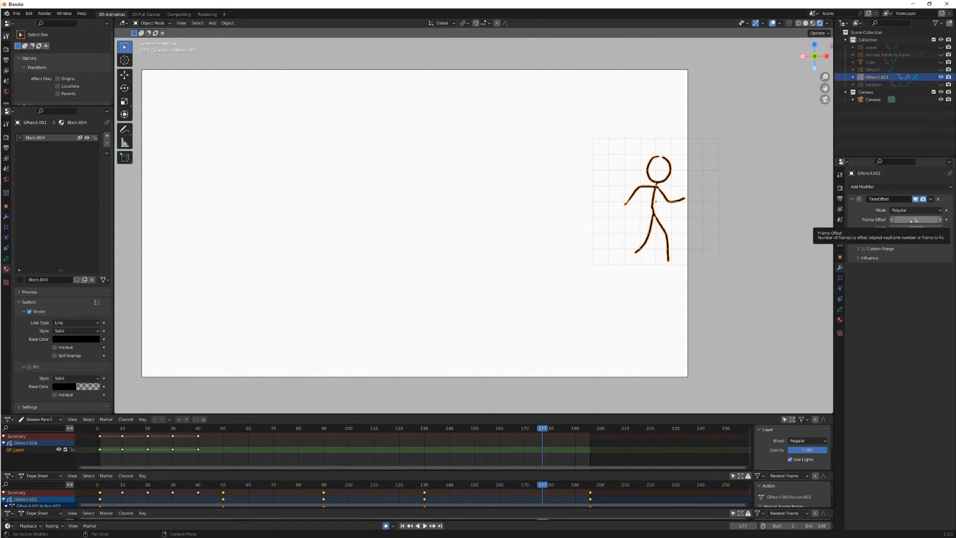
- Return to frame 1 and set the Time Offset modifier's scale to 40
click(100, 430)
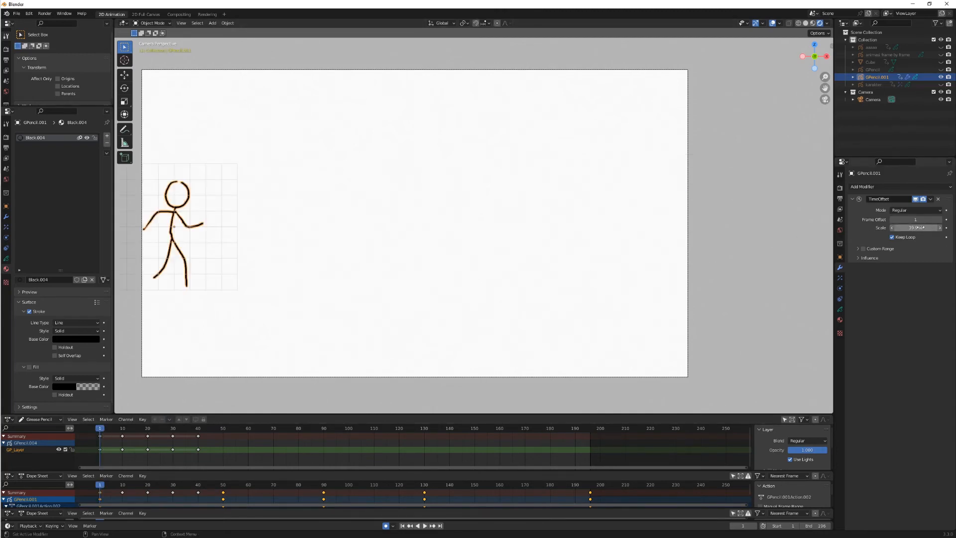
drag(924, 228, 938, 227)
click(891, 227)
click(891, 228)
click(891, 228)
click(891, 228)
click(890, 228)
click(890, 228)
click(891, 228)
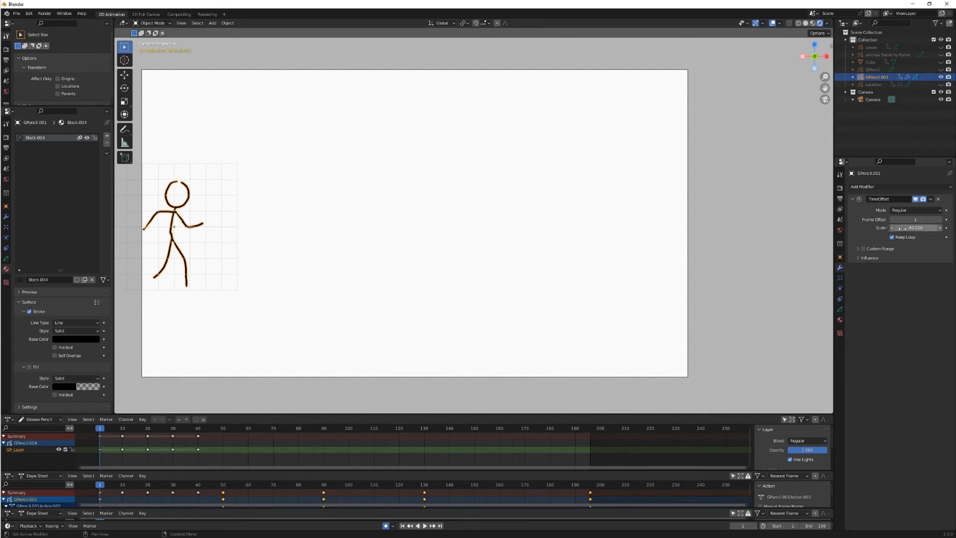
- Replace the figure's Time Offset modifier with a new one and set its scale to 40
click(938, 199)
click(869, 186)
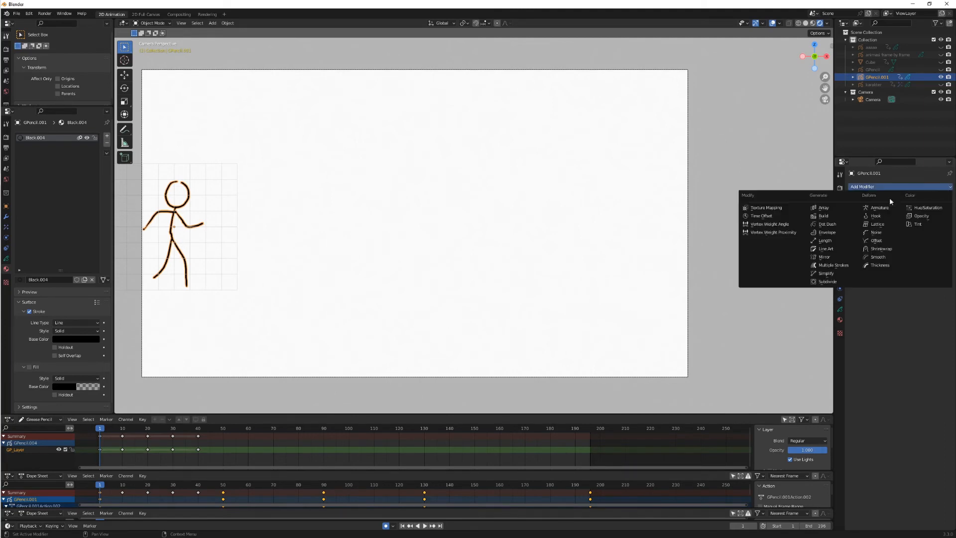
click(776, 216)
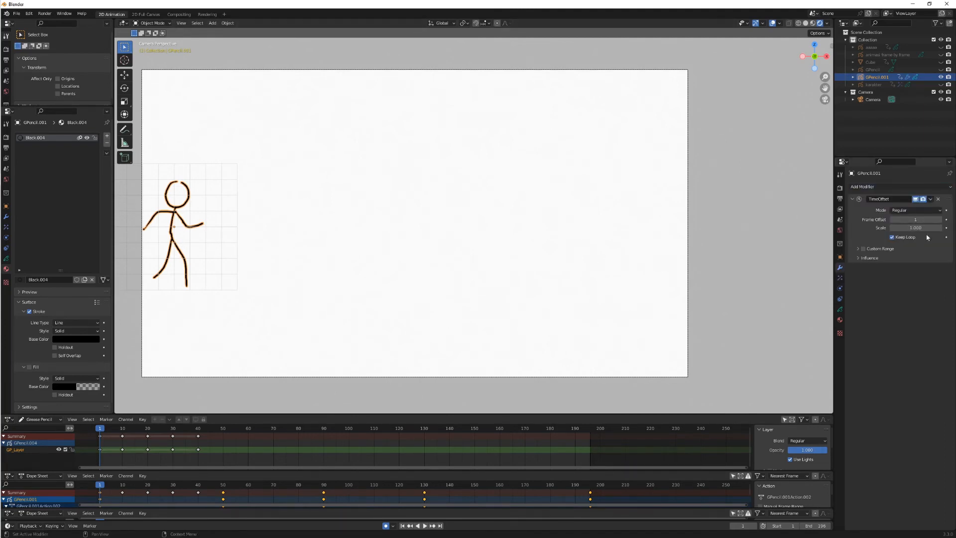
double_click(911, 228)
text(40)
key(Return)
- Play the figure's animation to check the loop, deselect the figure, and return to frame 1
key(space)
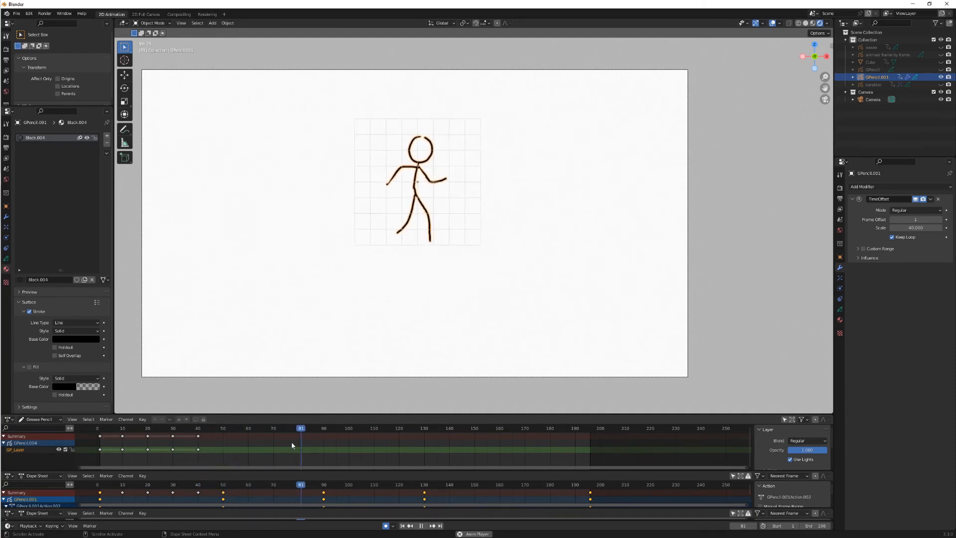
key(space)
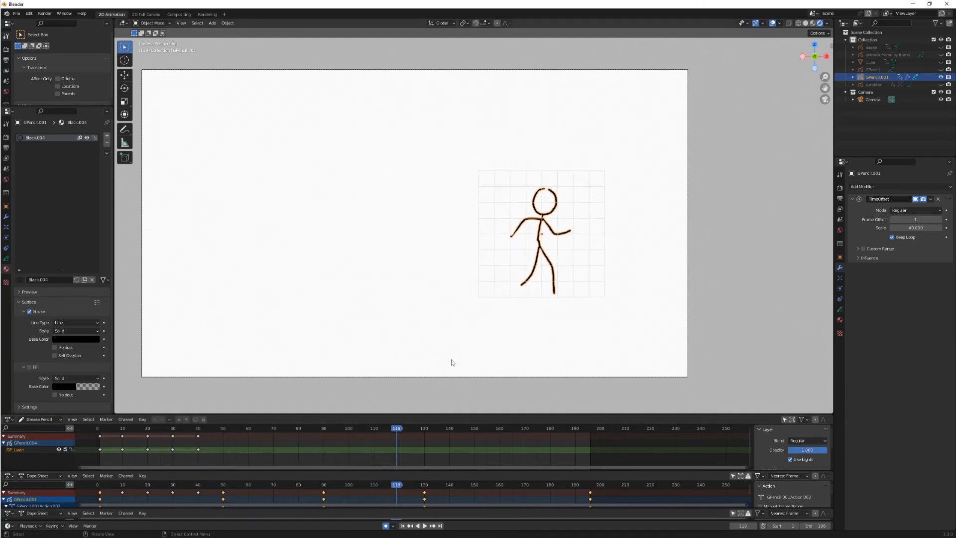
click(470, 322)
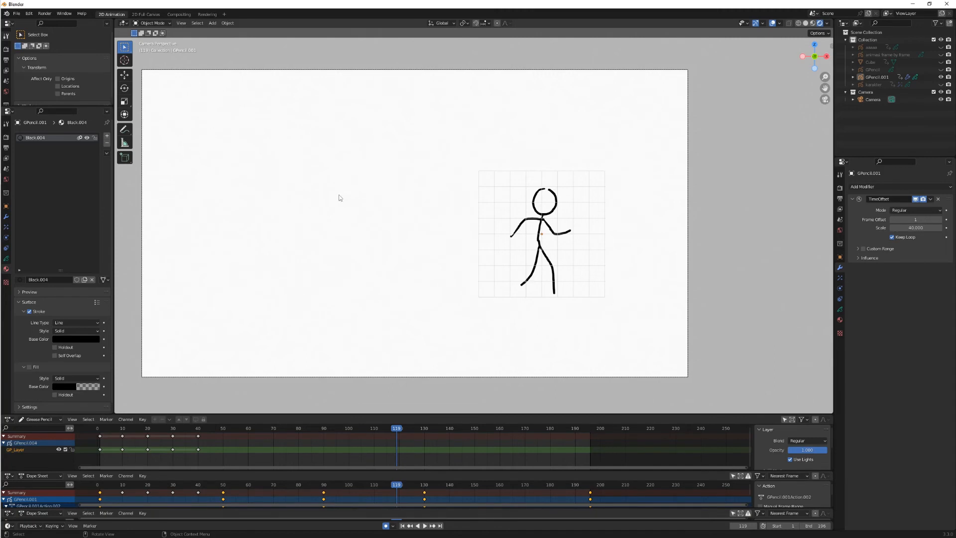
key(shift+Left)
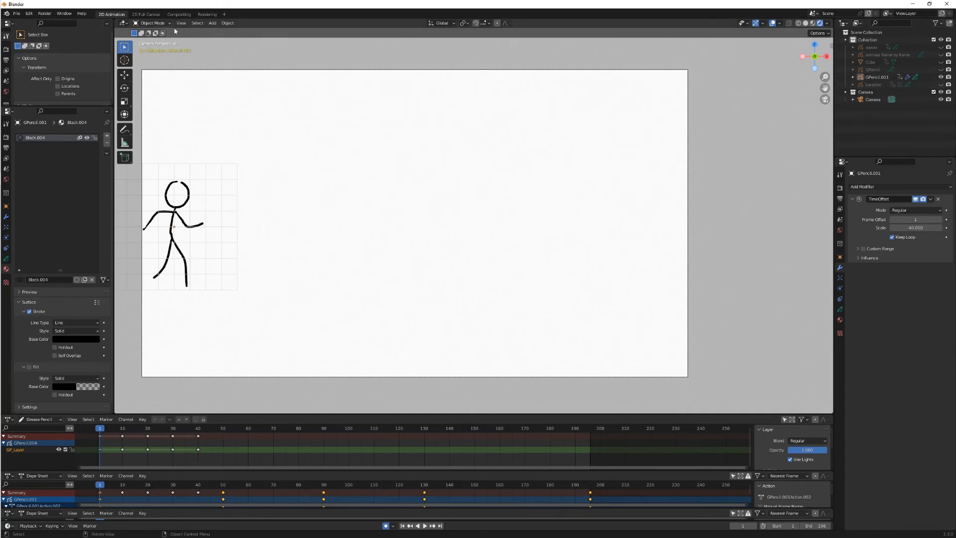
- Hide the stick figure object and add a blank Grease Pencil object
click(939, 77)
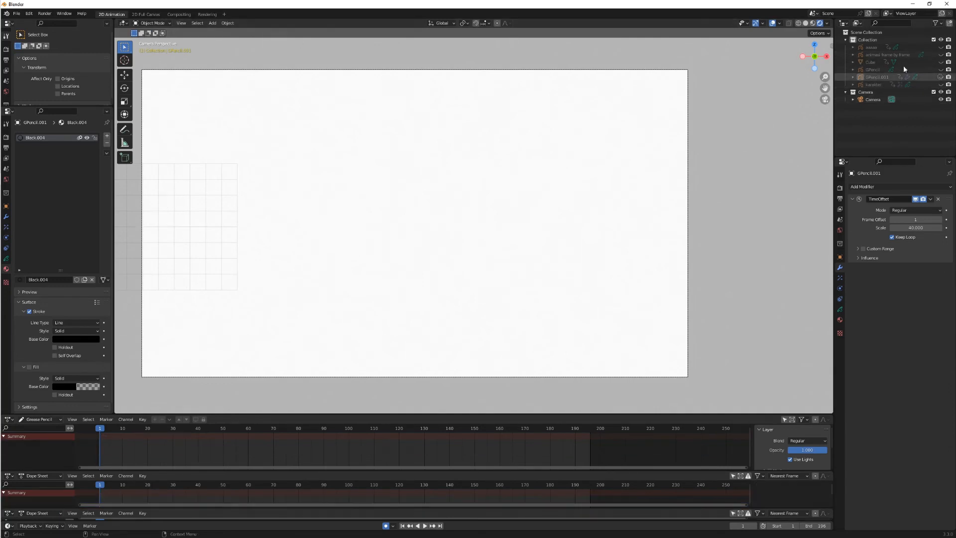
click(214, 24)
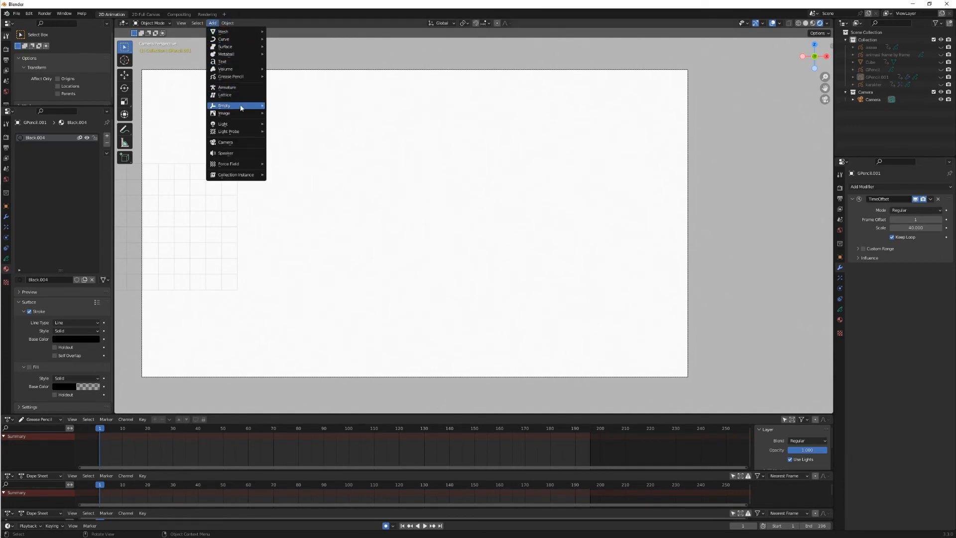
mouse_move(245, 81)
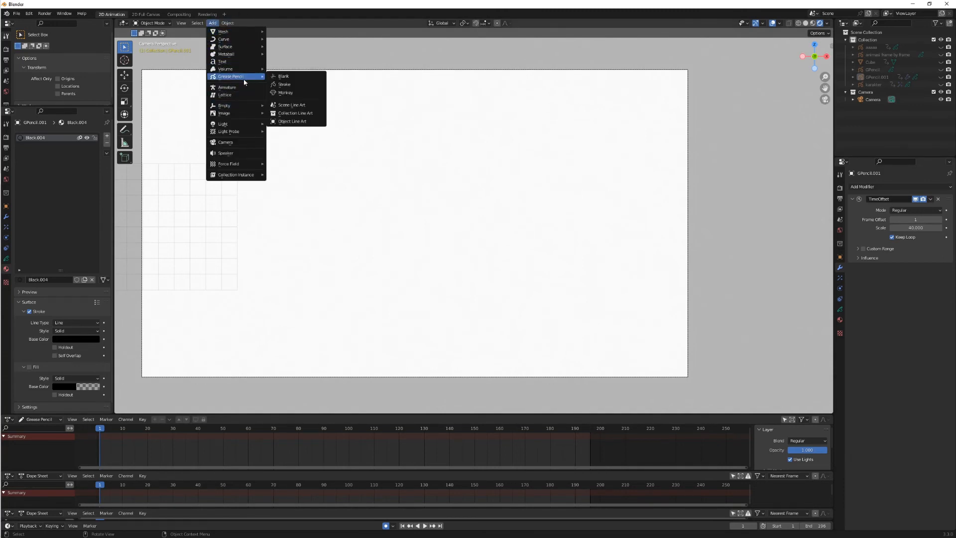
click(305, 76)
- In Draw Mode, draw a circle in the upper-left part of the camera frame at frame 1, and set the end frame to 100
click(151, 23)
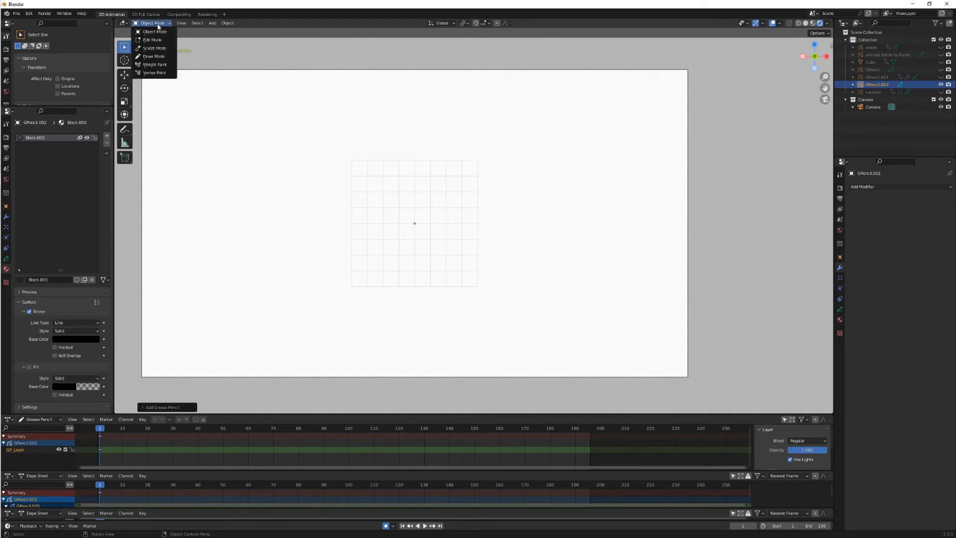
click(156, 60)
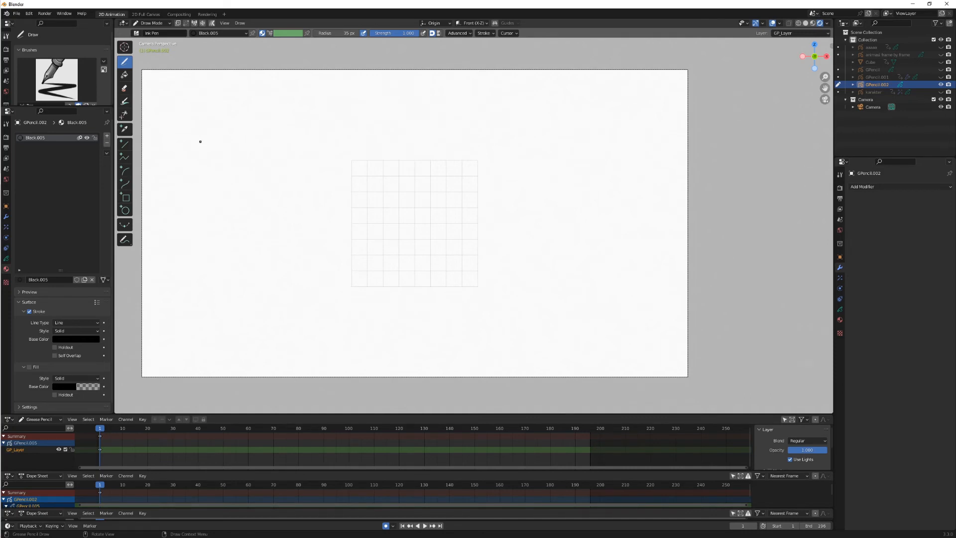
mouse_move(200, 141)
mouse_down()
mouse_move(185, 146)
mouse_move(170, 191)
mouse_move(231, 167)
mouse_move(198, 141)
mouse_up()
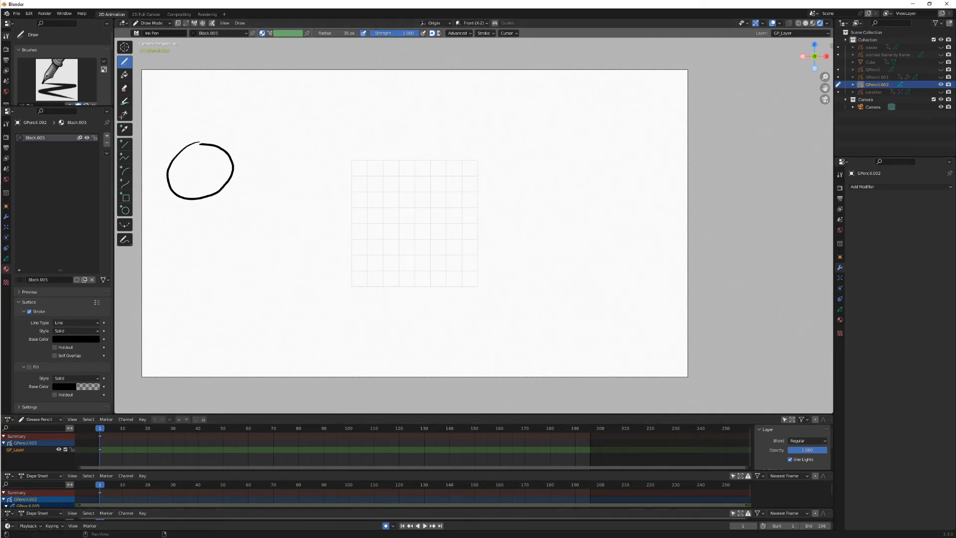
click(815, 526)
text(100)
key(Return)
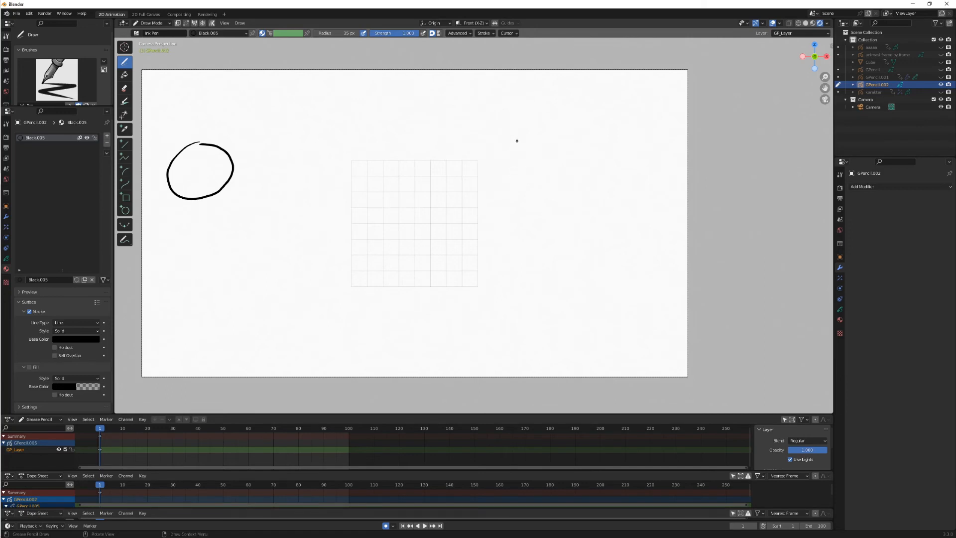
- Draw an S-shaped curve in the right half of the camera frame at frame 90
mouse_move(516, 141)
mouse_down()
mouse_move(506, 152)
mouse_move(553, 180)
mouse_move(536, 225)
mouse_move(611, 275)
mouse_up()
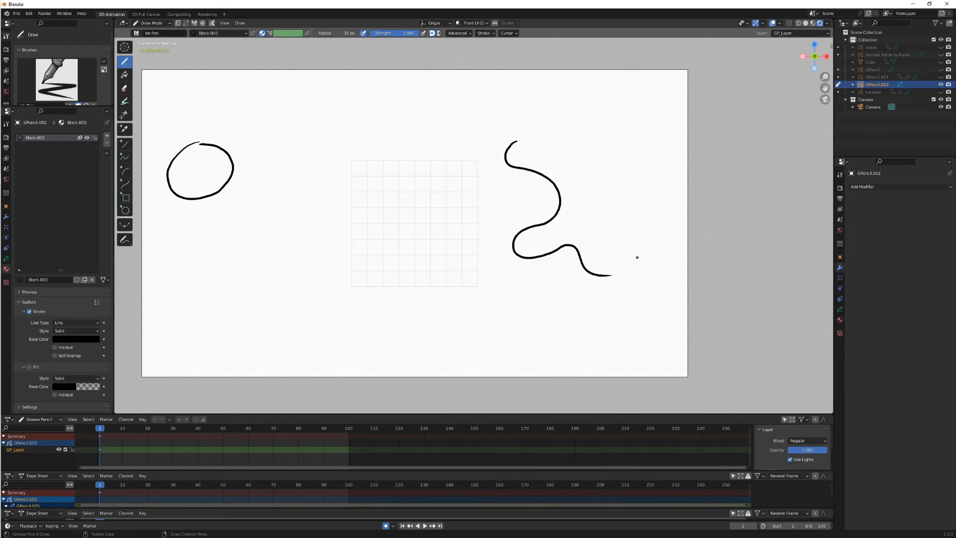
key(ctrl+z)
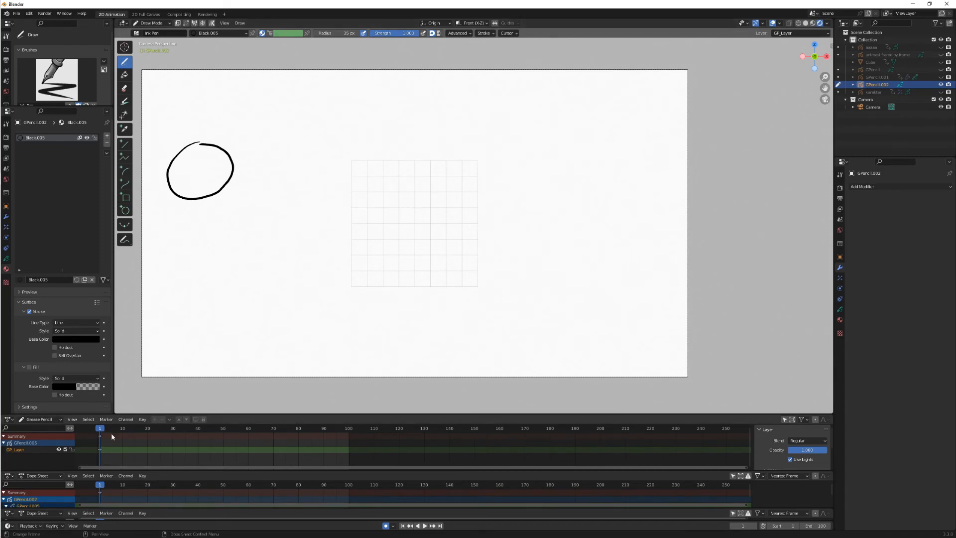
click(324, 429)
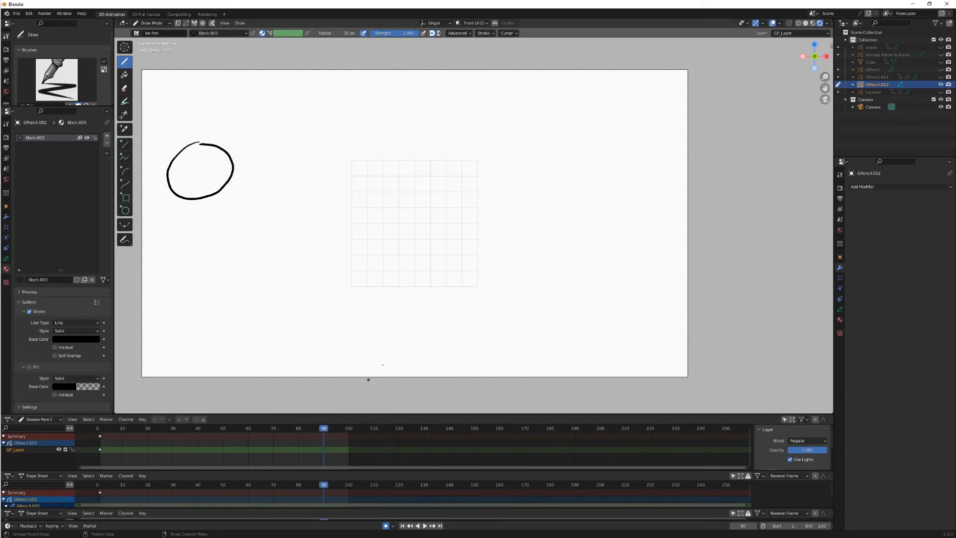
mouse_move(533, 135)
mouse_down()
mouse_move(518, 188)
mouse_move(593, 213)
mouse_move(571, 248)
mouse_move(515, 254)
mouse_up()
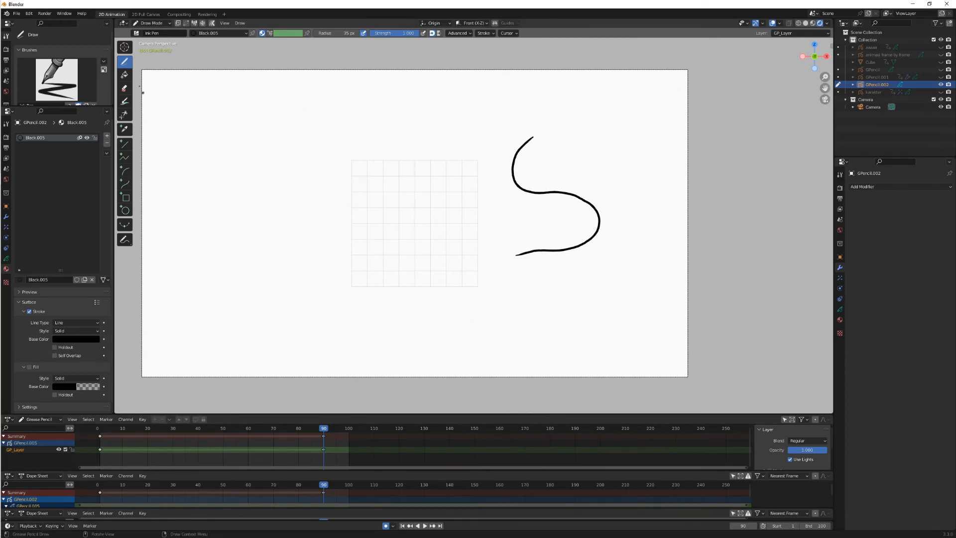
- In Edit Mode, select the keyframes at 1 and 90, run Interpolate Sequence from frame 50, and scrub through the circle-to-curve transition
click(151, 23)
click(157, 41)
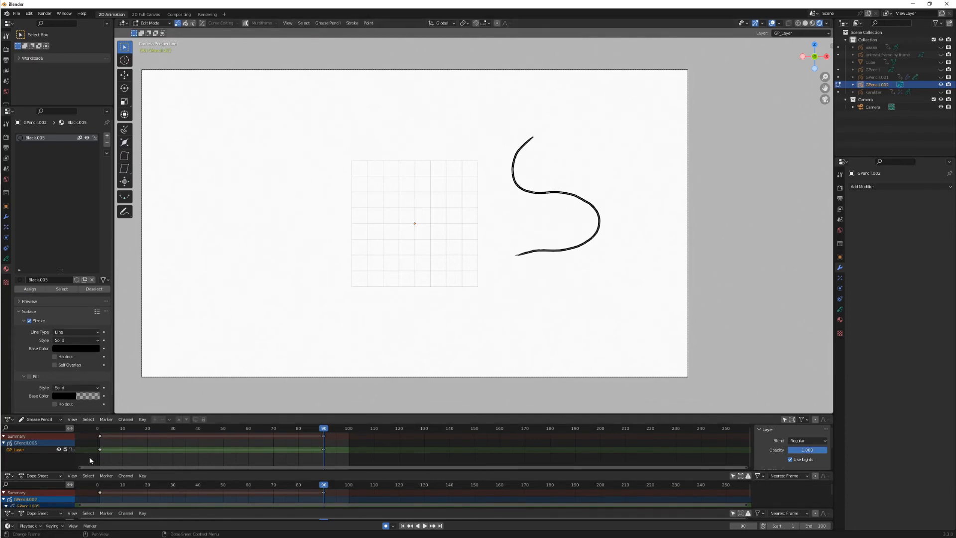
drag(90, 460, 347, 423)
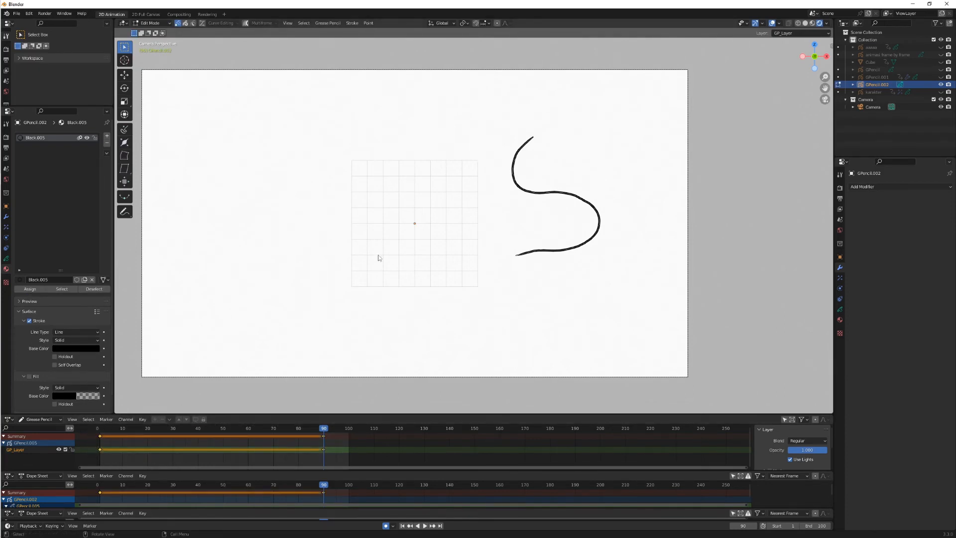
click(379, 442)
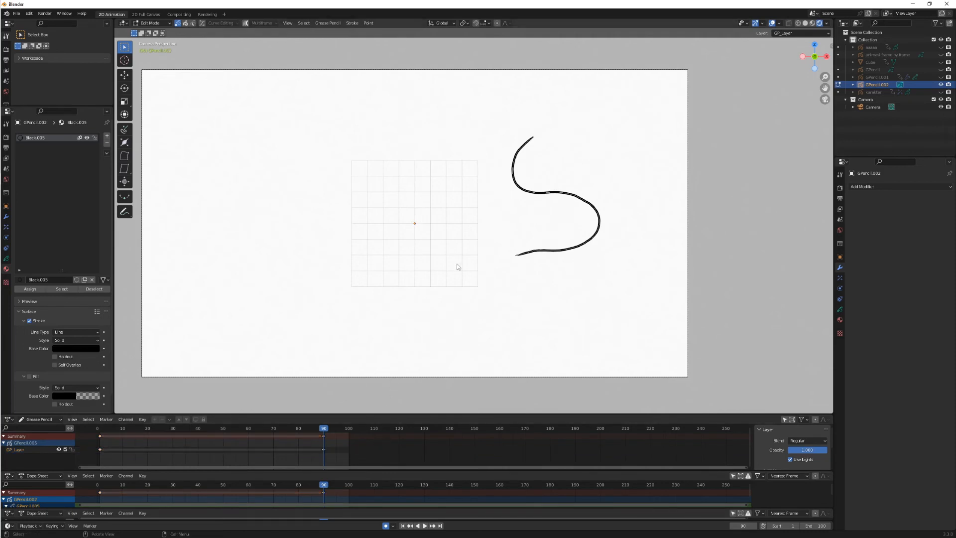
key(a)
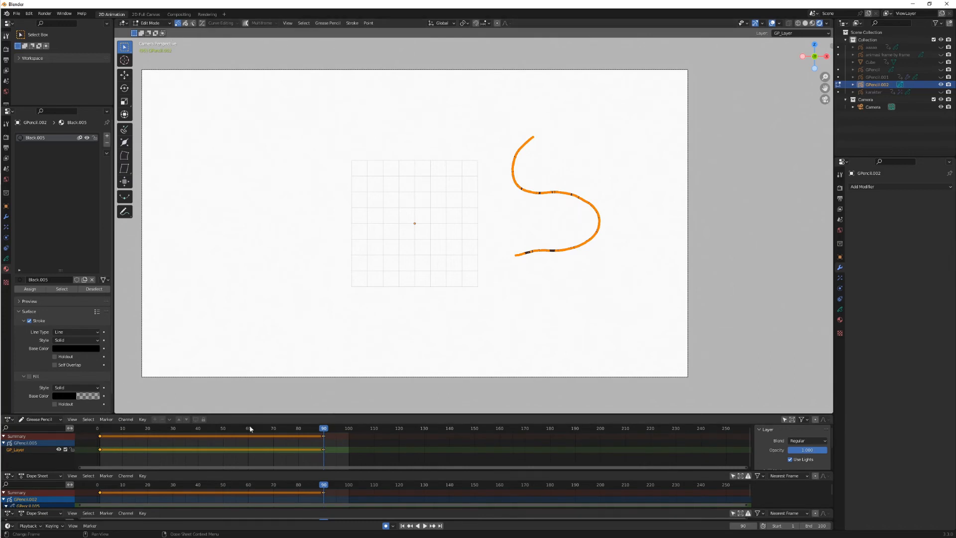
click(223, 429)
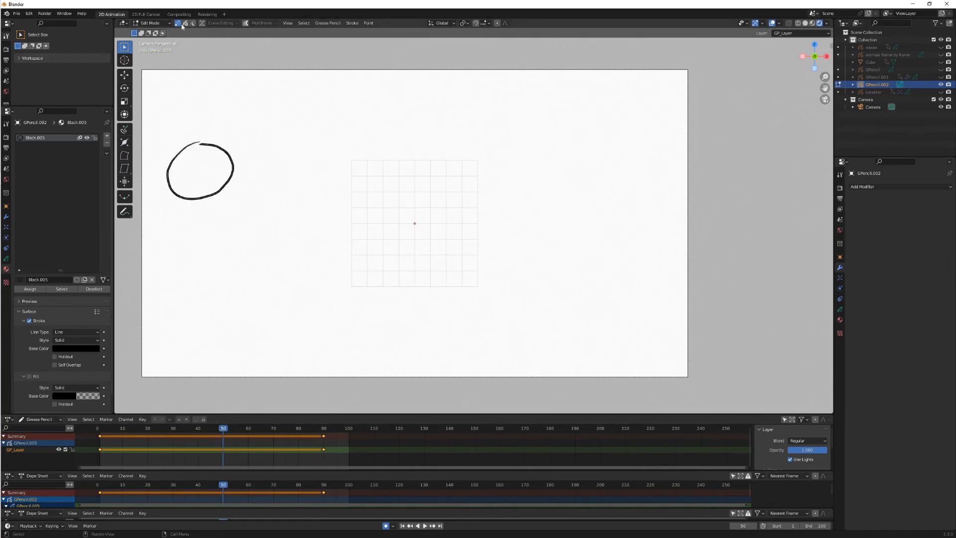
click(337, 26)
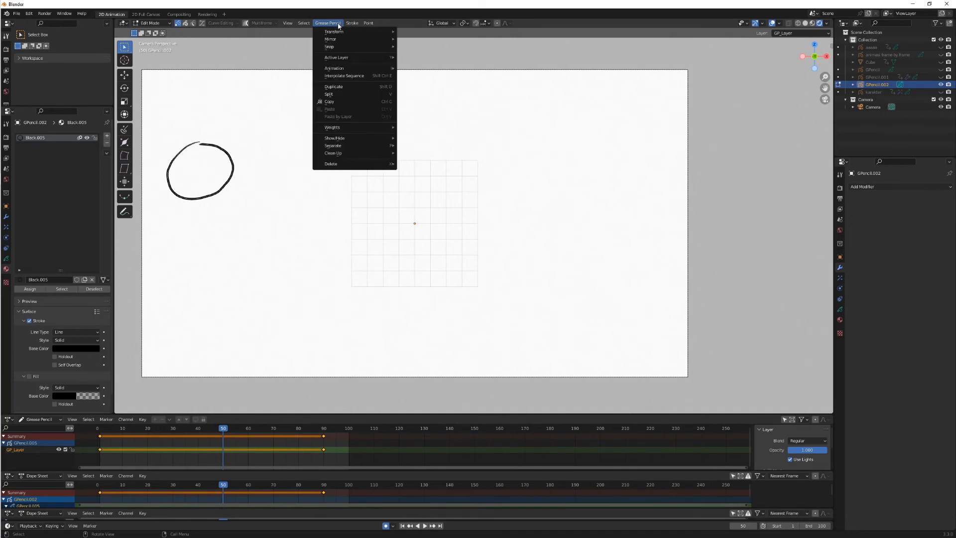
click(341, 78)
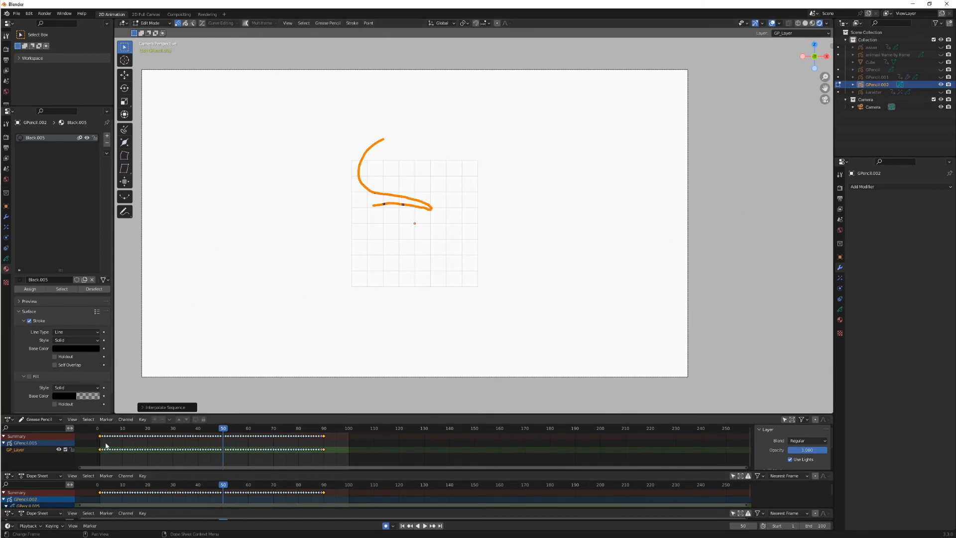
mouse_move(106, 445)
mouse_down()
mouse_move(122, 435)
mouse_move(191, 433)
mouse_move(359, 452)
mouse_move(112, 451)
mouse_move(339, 466)
mouse_up()
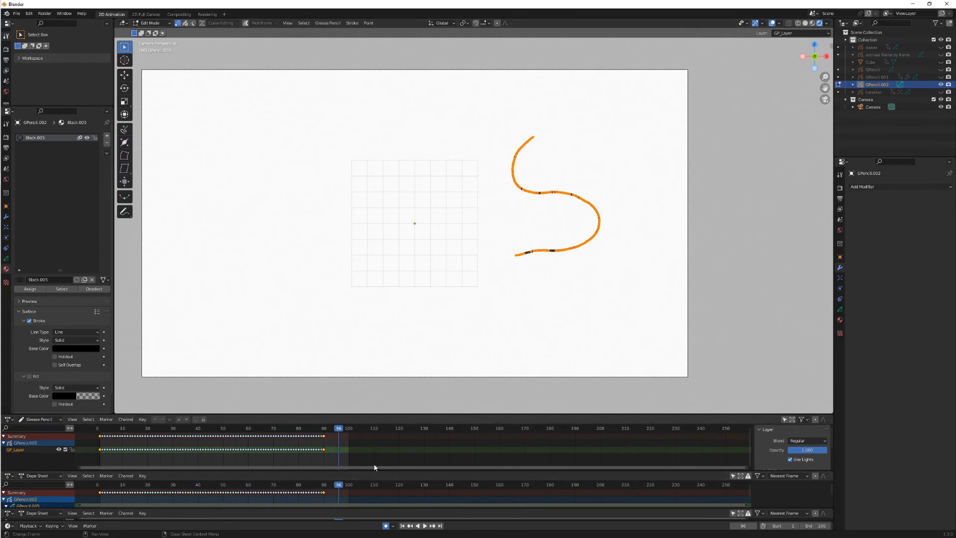
- Delete all keyframes of the circle-to-curve drawing and return to frame 1 in Draw Mode
mouse_move(375, 467)
mouse_down()
mouse_move(186, 432)
mouse_move(97, 431)
mouse_up()
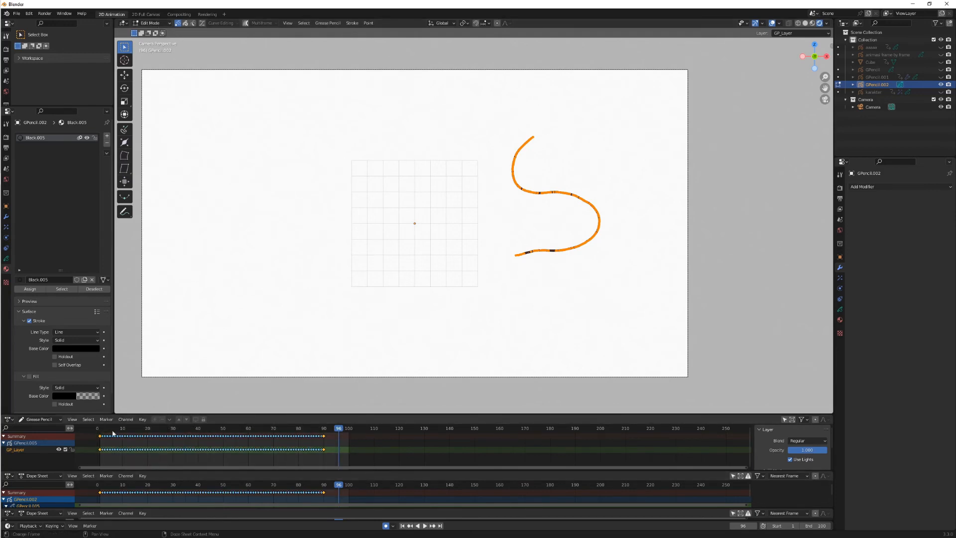
key(Delete)
click(99, 431)
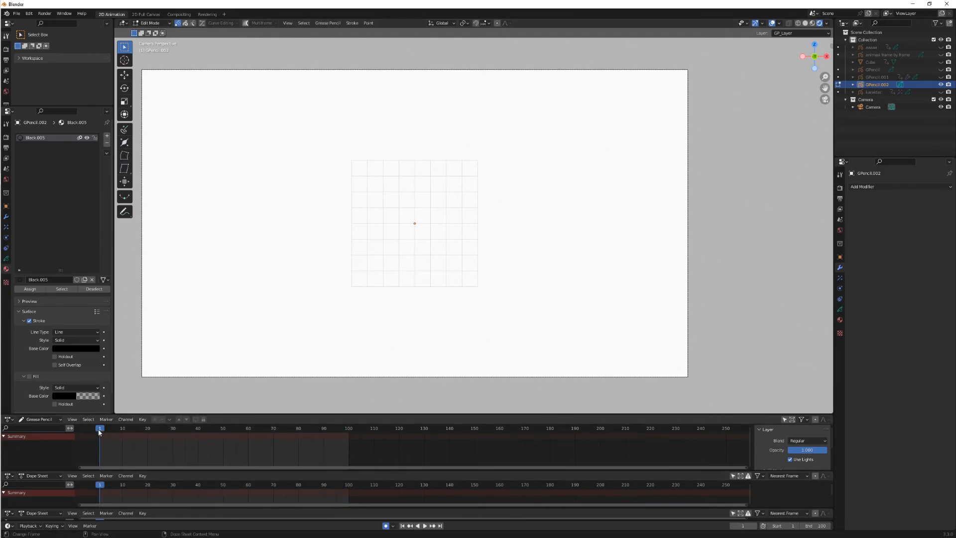
click(149, 23)
click(150, 56)
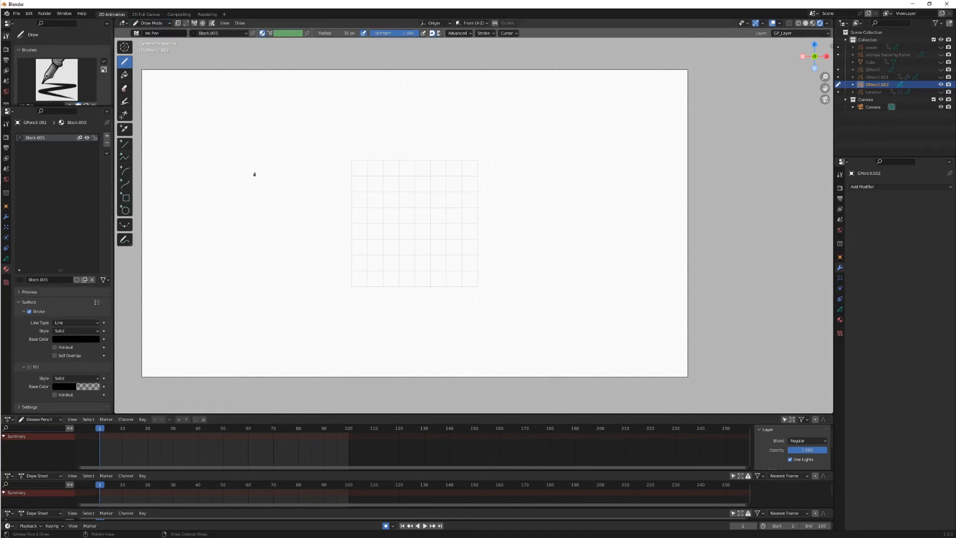
click(241, 160)
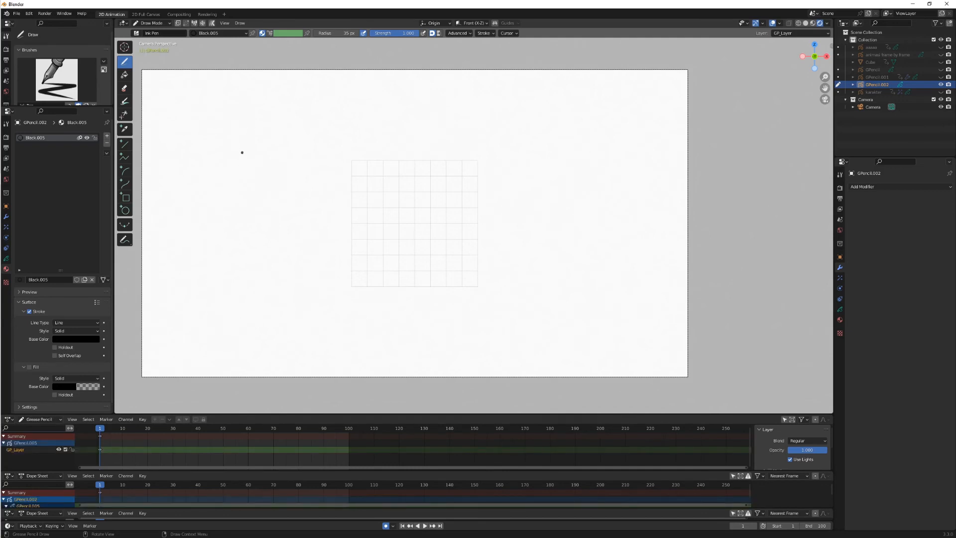
key(ctrl+z)
click(238, 149)
key(ctrl+z)
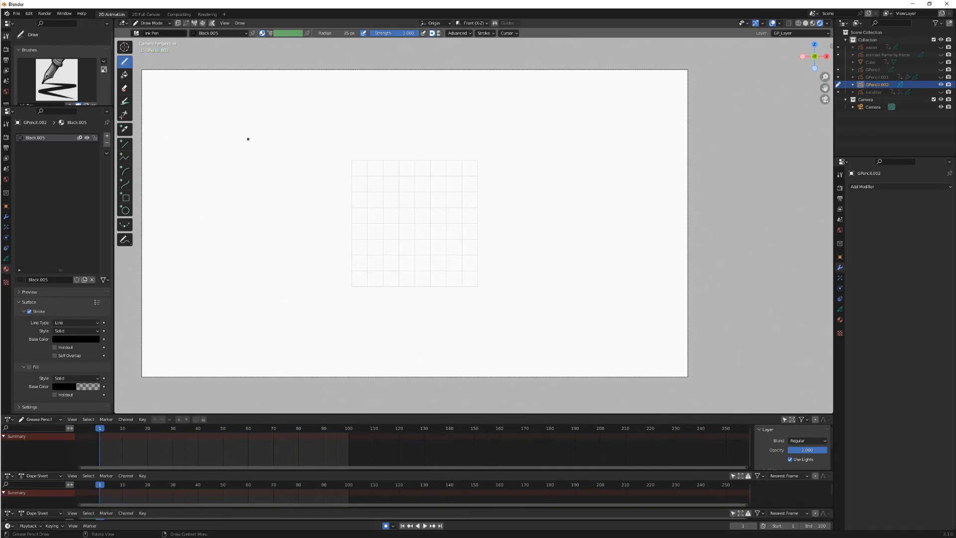
click(247, 140)
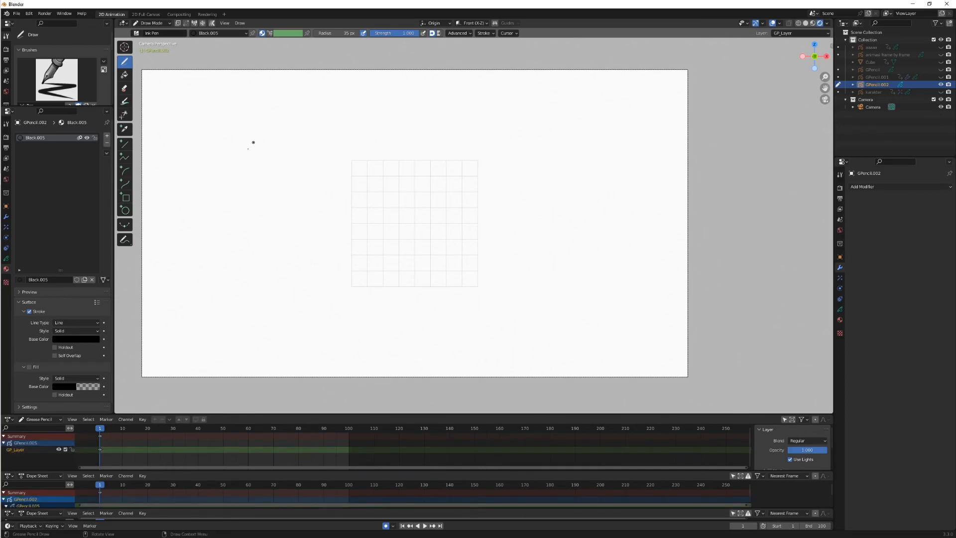
key(ctrl+z)
- Switch to the browser to close both YouTube tabs, close the WhatsApp and ANIMATED folder windows, and return to Blender
key(alt+Tab)
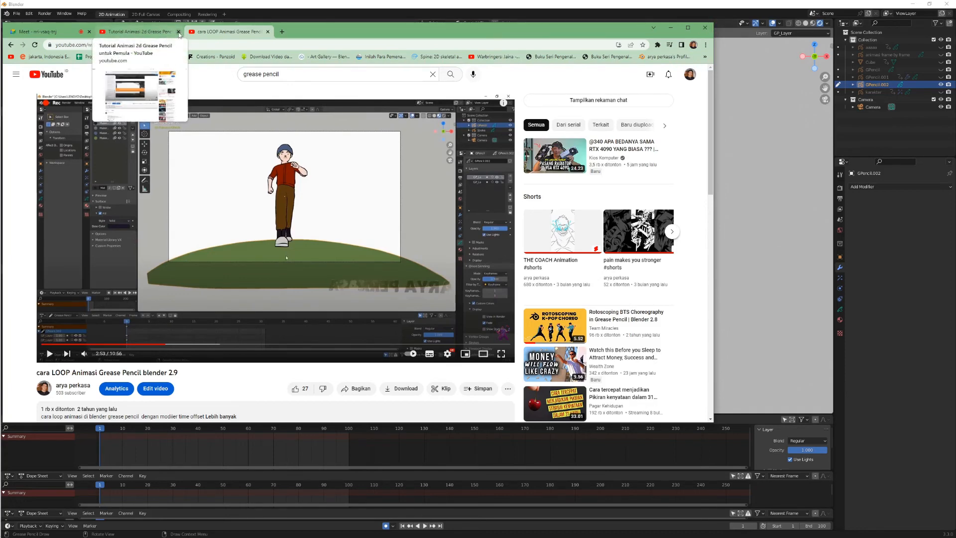
click(179, 32)
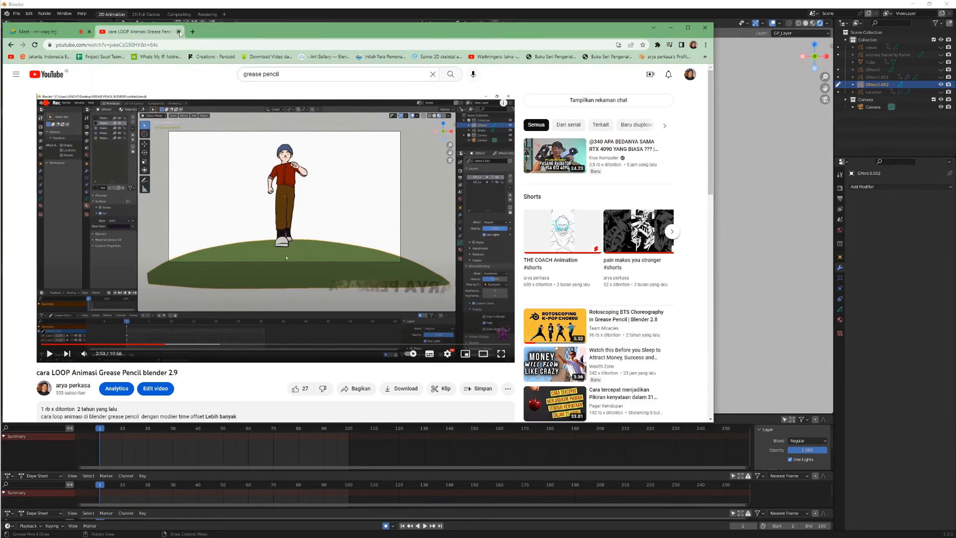
click(178, 32)
key(alt+Tab)
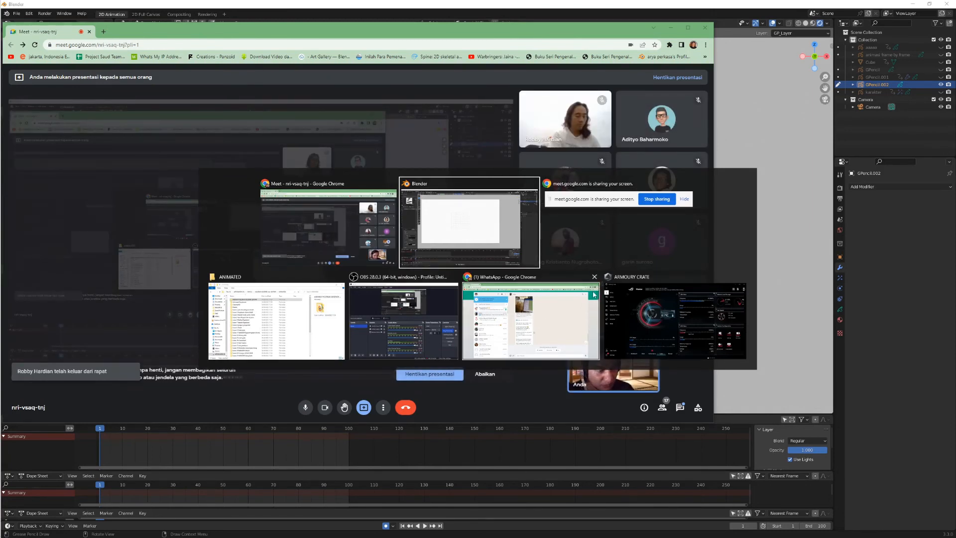
click(593, 276)
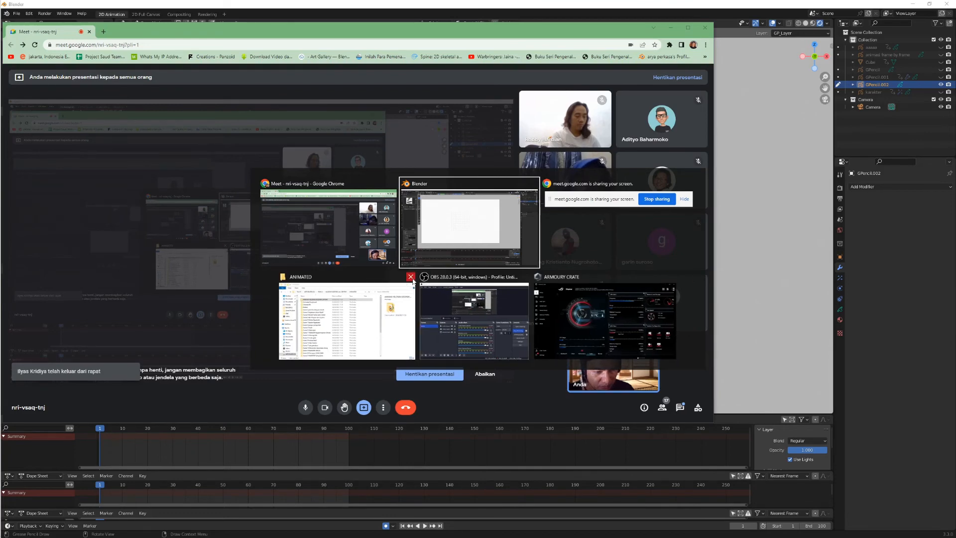
click(410, 277)
click(427, 220)
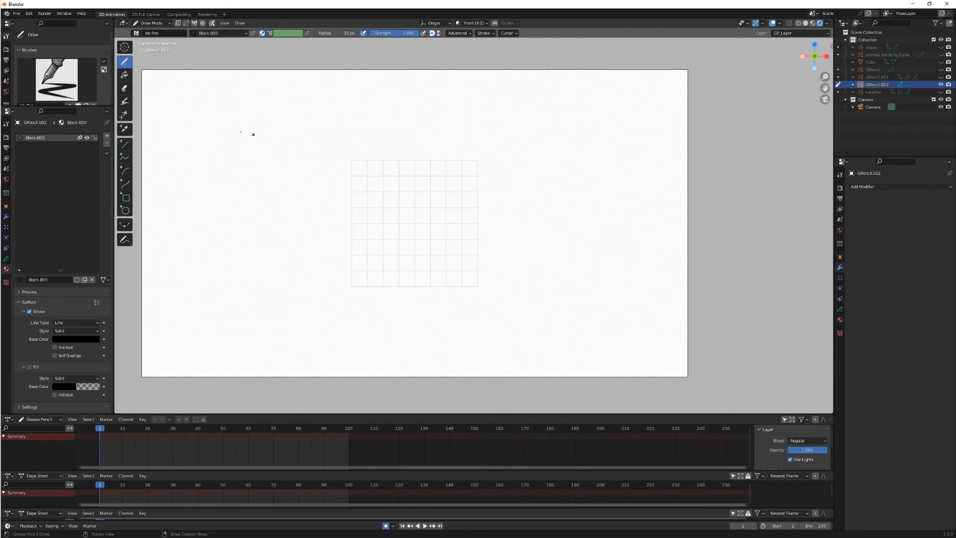
click(223, 161)
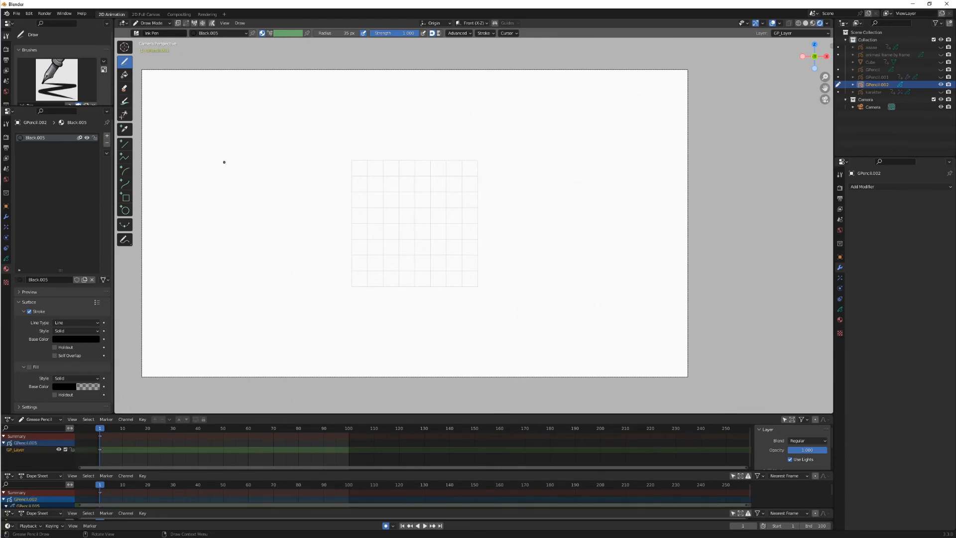
key(ctrl+z)
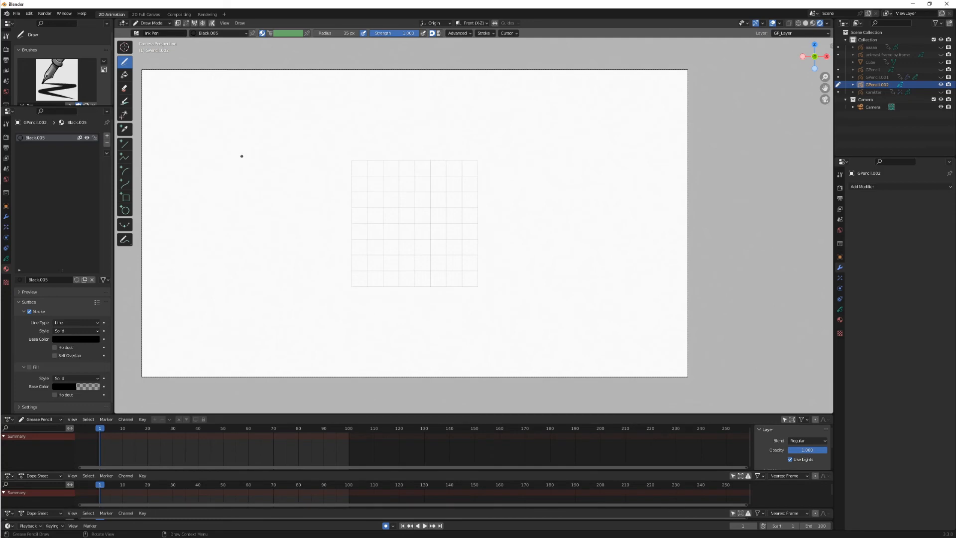
click(242, 158)
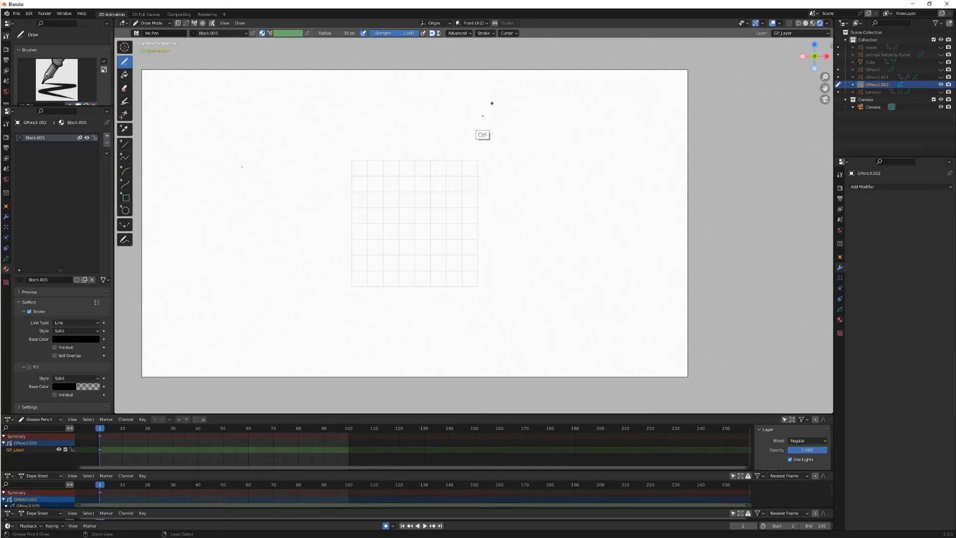
key(ctrl+z)
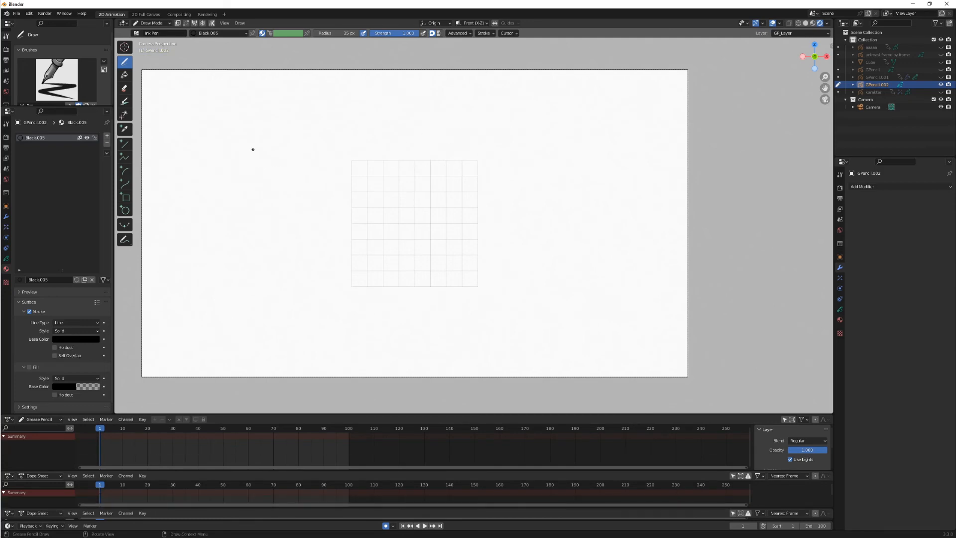
click(253, 149)
key(ctrl+z)
- Draw a simple face with a jawline, eyebrows, round eyes and a nose in the left half of the camera frame at frame 1
click(249, 152)
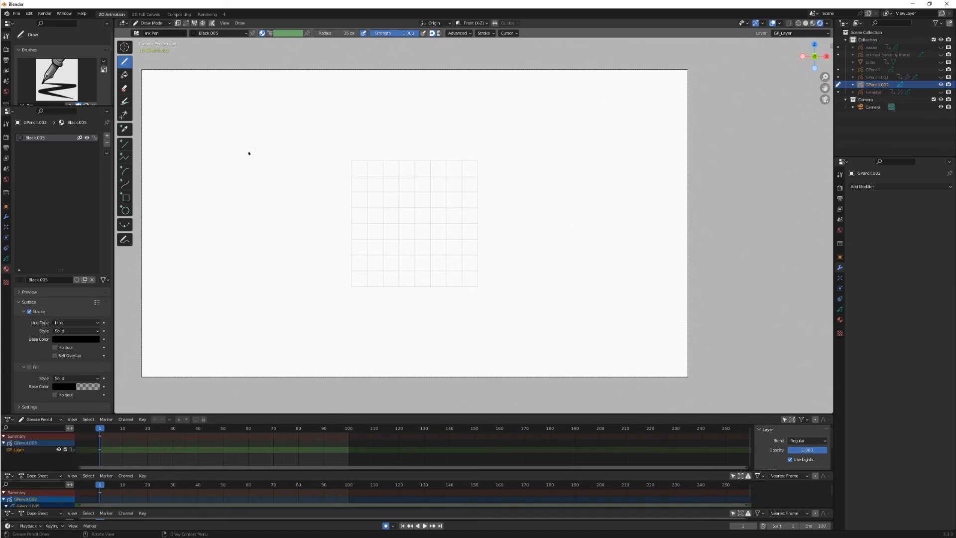
mouse_move(249, 162)
mouse_down()
mouse_move(251, 200)
mouse_move(274, 235)
mouse_move(294, 238)
mouse_move(321, 214)
mouse_up()
drag(267, 157, 260, 157)
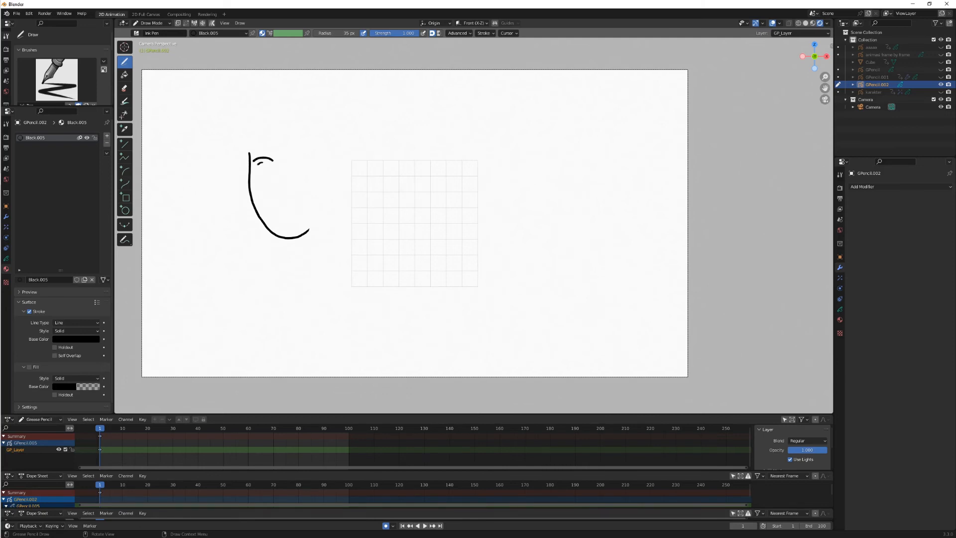
mouse_move(255, 165)
mouse_down()
mouse_move(268, 173)
mouse_move(260, 163)
mouse_up()
drag(310, 163, 298, 162)
drag(275, 177, 270, 205)
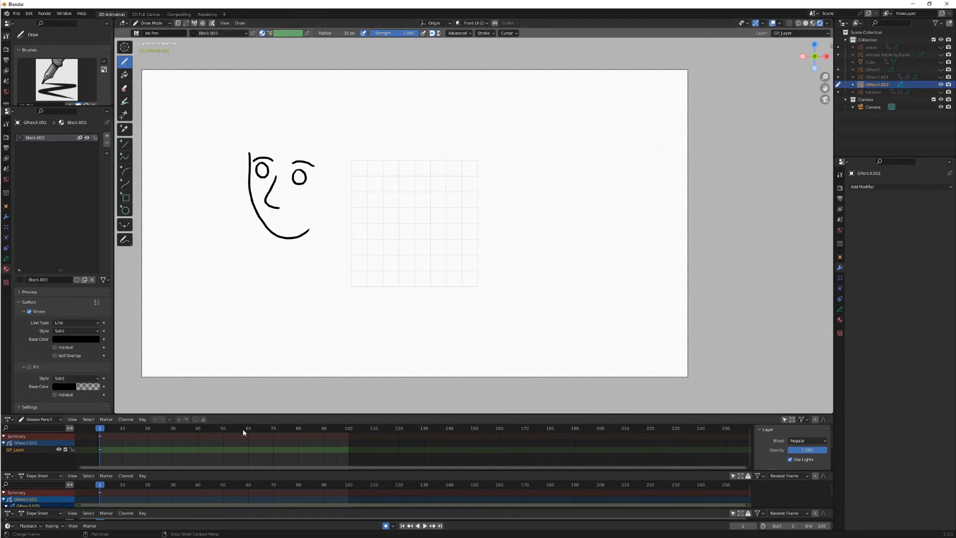
- At frame 40, draw a matching face with its nose turned the other way beside the first, enabling View in Render for onion skinning
click(198, 429)
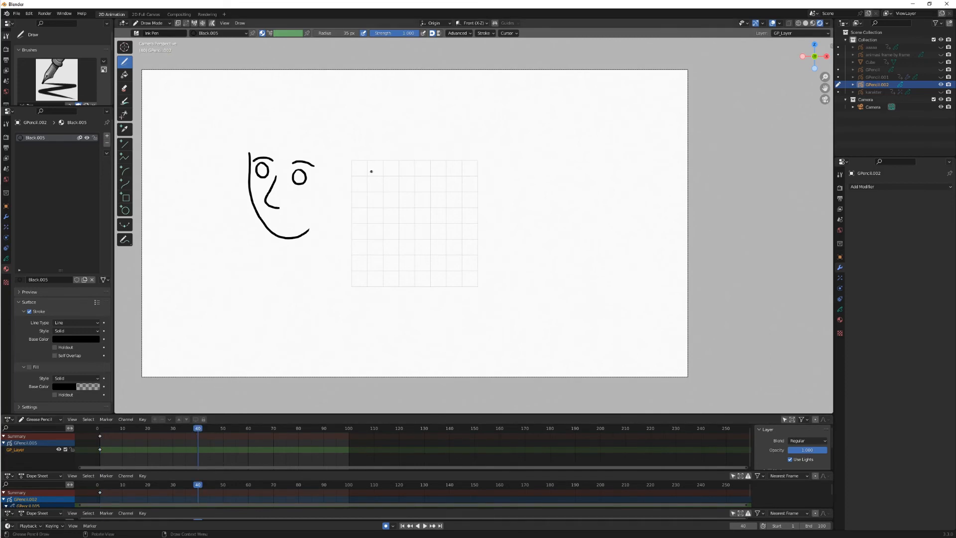
mouse_move(340, 165)
mouse_down()
mouse_move(352, 228)
mouse_move(381, 238)
mouse_move(401, 220)
mouse_up()
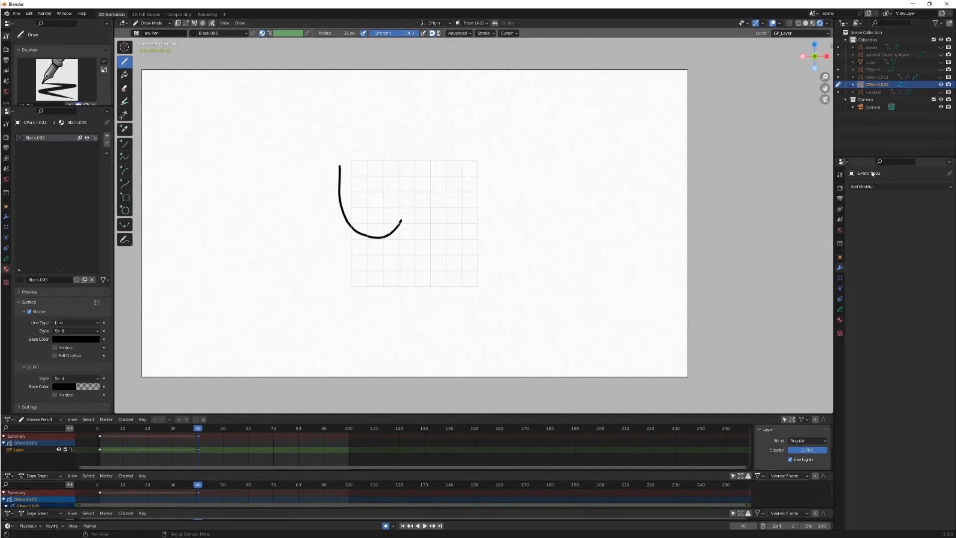
click(840, 310)
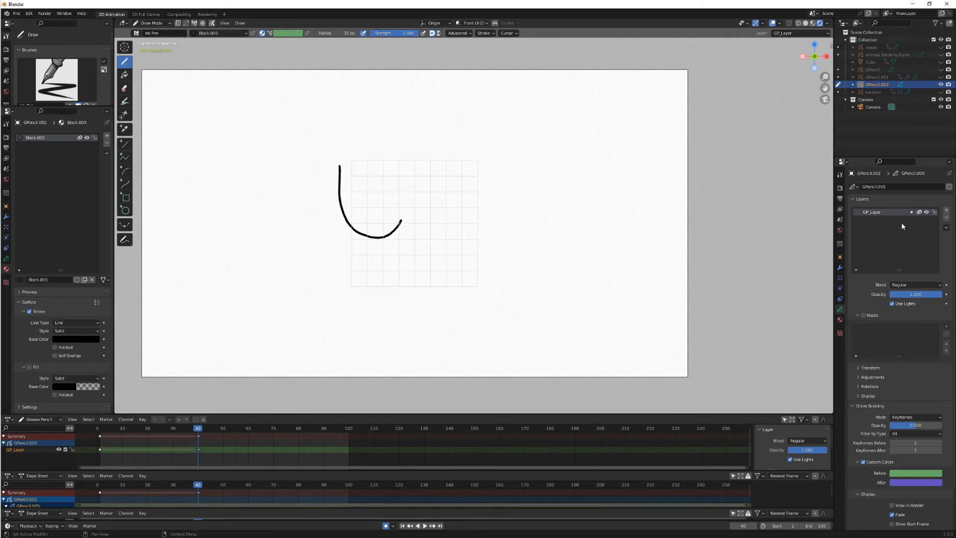
click(892, 504)
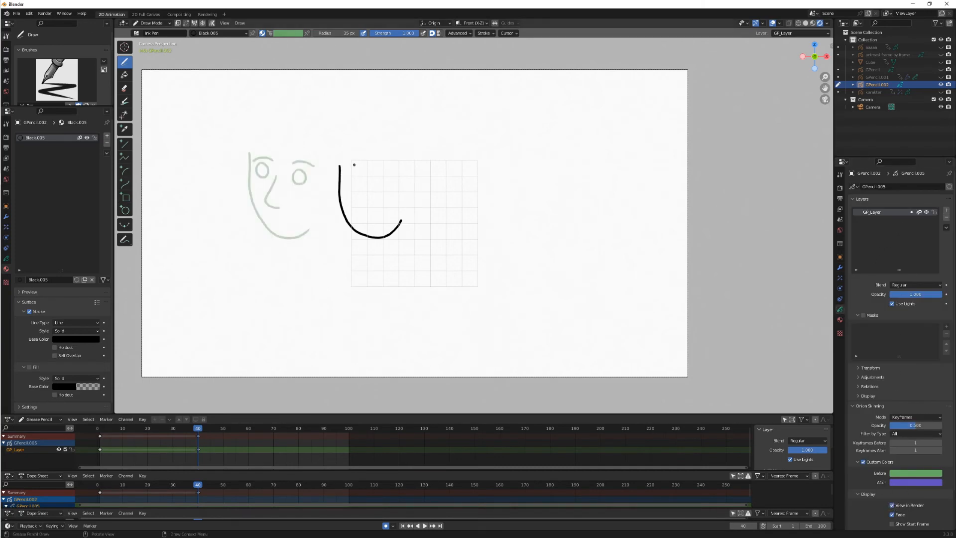
mouse_move(348, 165)
mouse_down()
mouse_move(372, 167)
mouse_move(357, 176)
mouse_move(370, 184)
mouse_move(367, 168)
mouse_move(399, 163)
mouse_move(410, 173)
mouse_move(400, 192)
mouse_move(406, 174)
mouse_up()
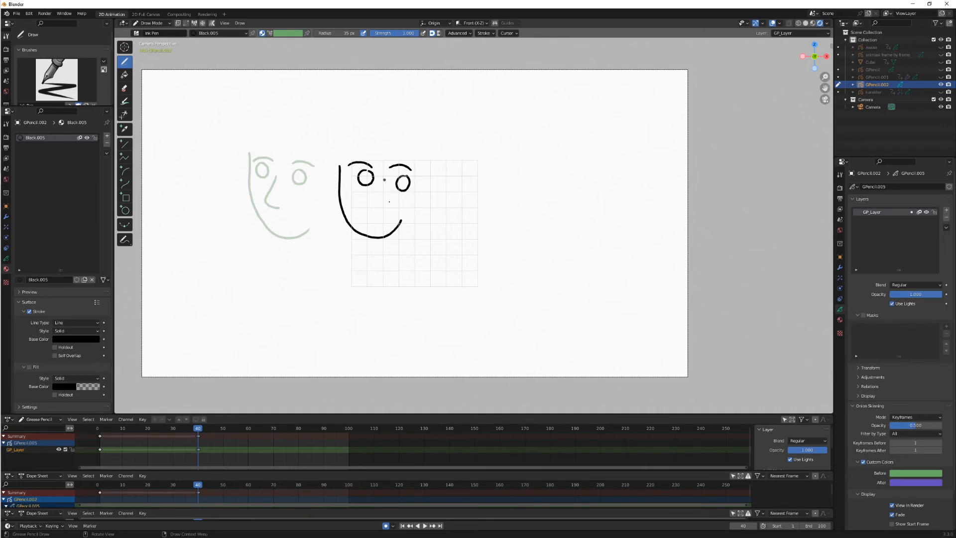
drag(387, 181, 386, 206)
- Select the face's keyframes at 1 and 40, switch to Edit Mode, and generate the in-betweens with Interpolate Sequence from frame 23
drag(222, 458, 97, 430)
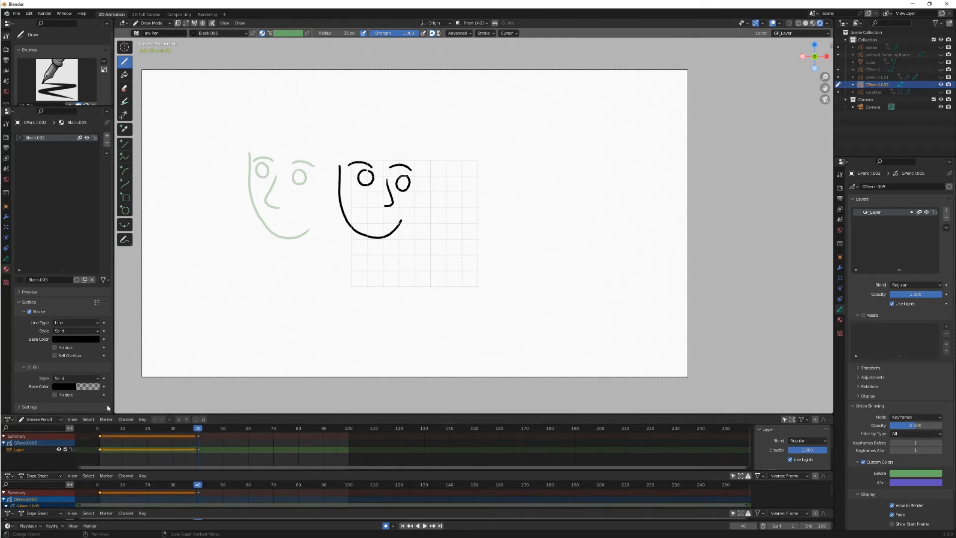
click(152, 23)
click(149, 40)
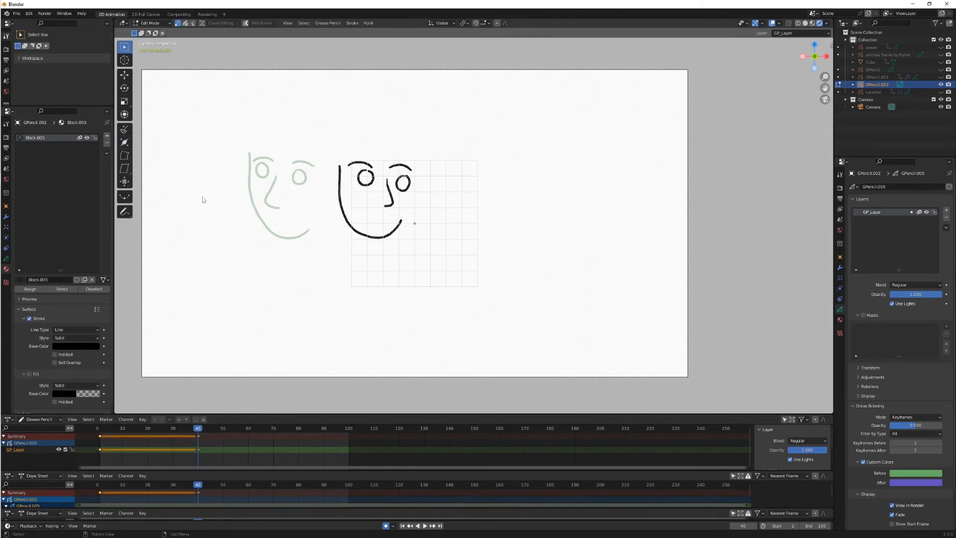
click(156, 433)
click(328, 23)
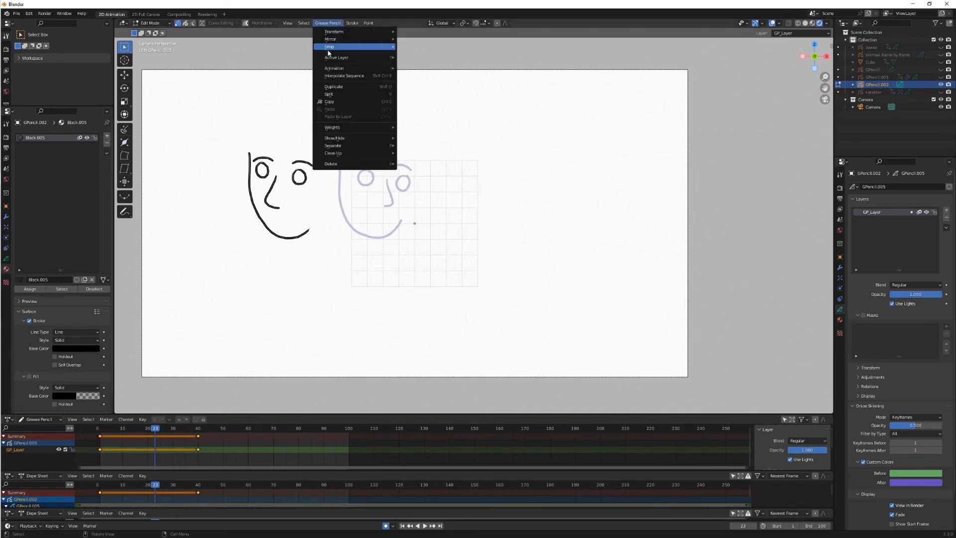
click(372, 76)
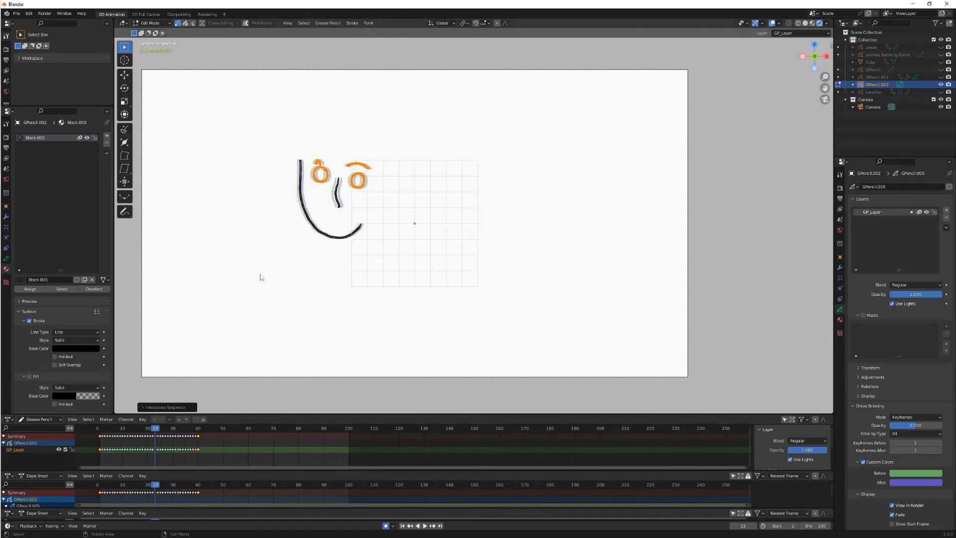
- Scrub and play the interpolated face turn, comparing the drawings at frames 1 and 40
mouse_move(154, 432)
mouse_down()
mouse_move(115, 432)
mouse_move(199, 439)
mouse_move(113, 443)
mouse_move(194, 450)
mouse_move(79, 449)
mouse_move(127, 453)
mouse_move(118, 454)
mouse_move(97, 455)
mouse_move(202, 438)
mouse_up()
click(263, 381)
click(106, 429)
drag(171, 439, 100, 444)
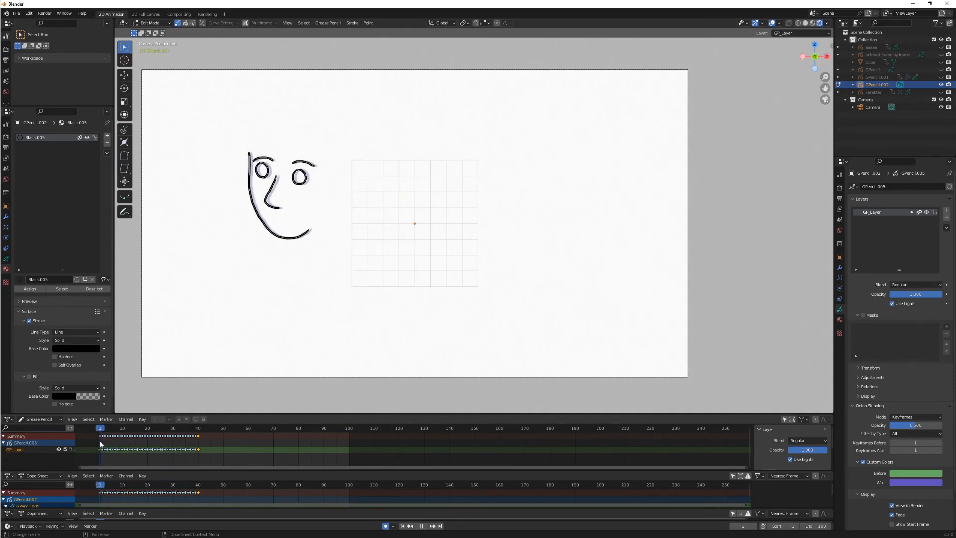
drag(100, 445, 92, 438)
click(199, 434)
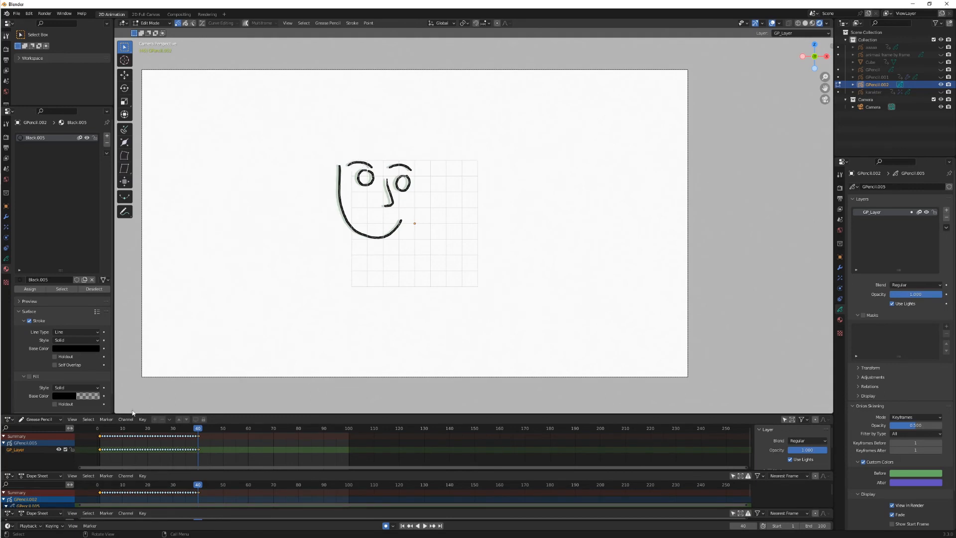
click(101, 433)
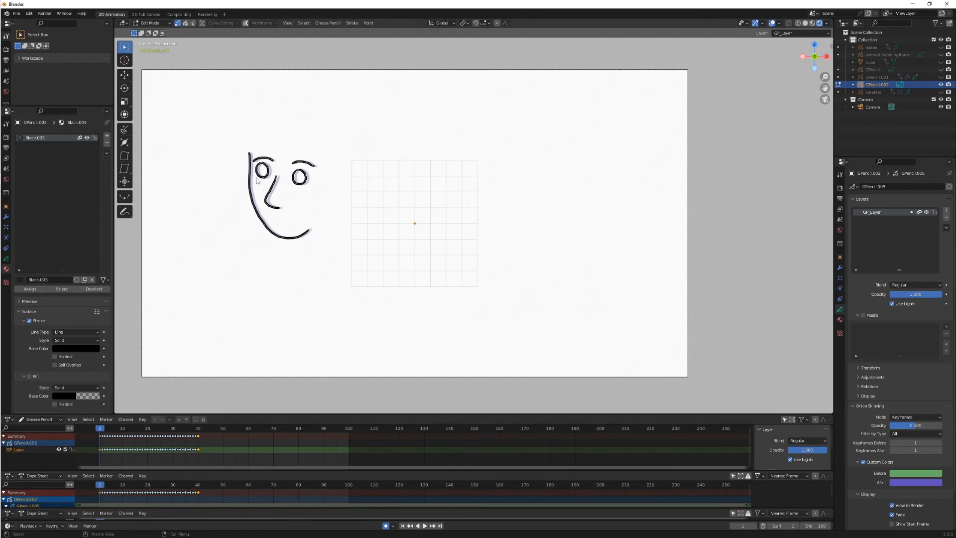
click(198, 434)
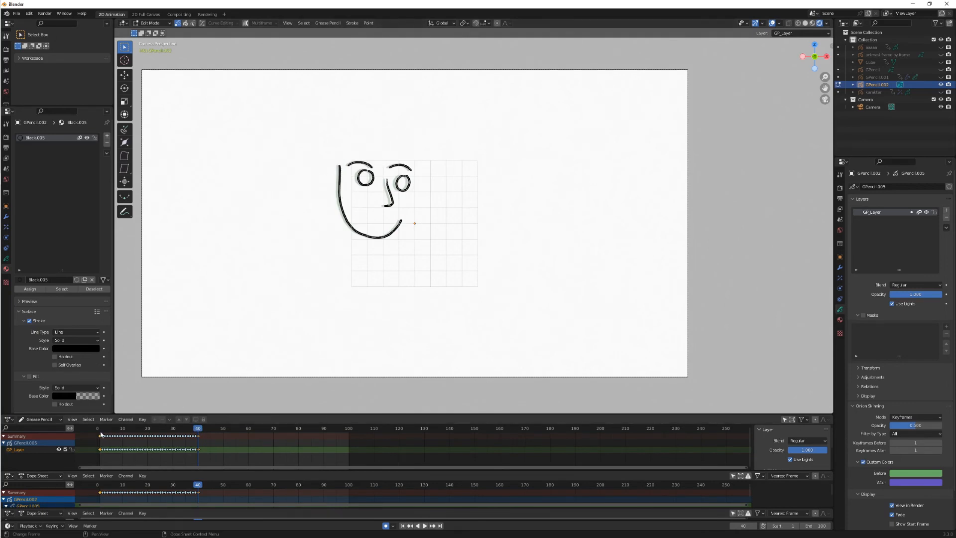
- Scrub the face turn to frame 11 and step back frame by frame to frame 1, examining the eye and eyebrow in-betweens
mouse_move(101, 433)
mouse_down()
mouse_move(198, 436)
mouse_move(125, 433)
mouse_up()
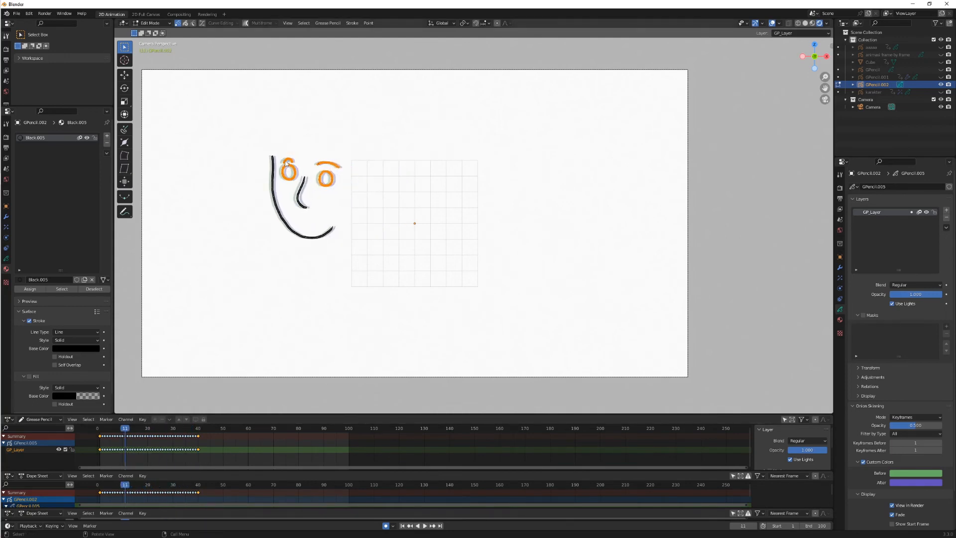
key(Left)
key(Left)
key(Left)
key(Left)
key(Left)
key(Left)
key(Left)
key(Left)
key(Left)
key(Left)
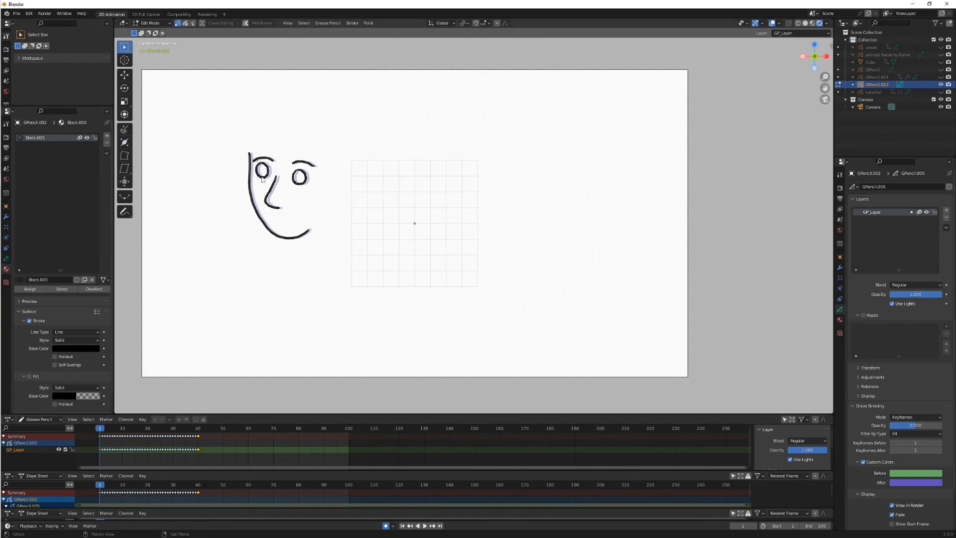
- Play and scrub the face turn repeatedly between frames 1 and 40 to review how the strokes interpolate
key(space)
drag(148, 429, 198, 435)
key(space)
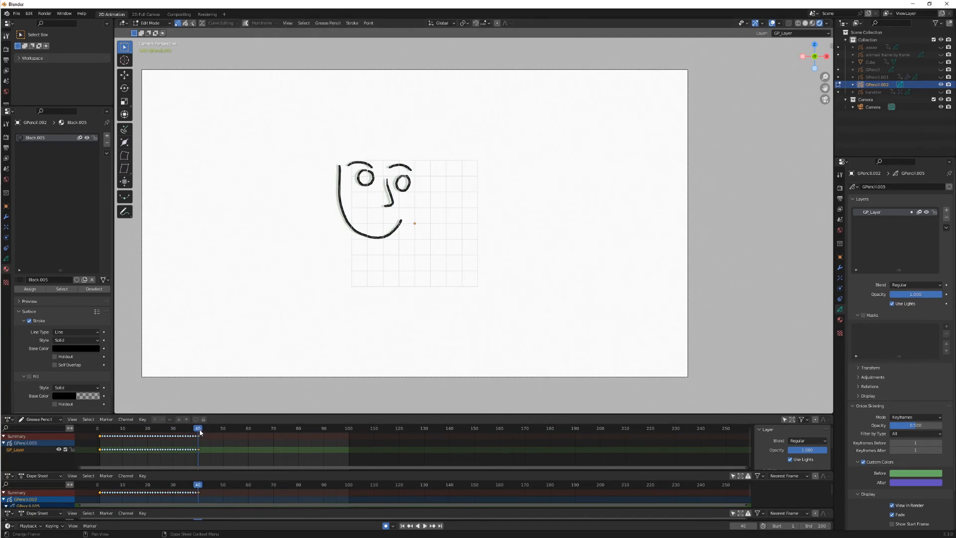
drag(199, 432, 132, 433)
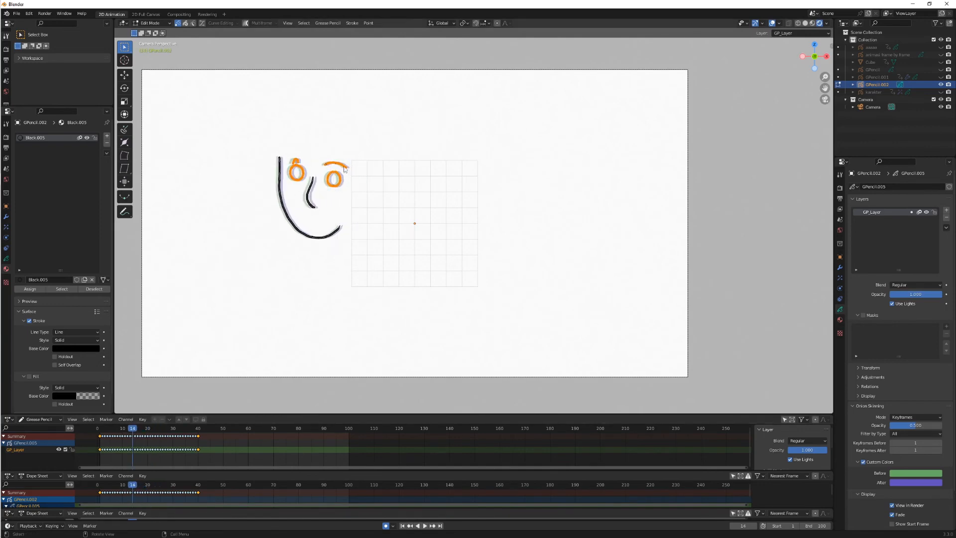
click(101, 436)
key(space)
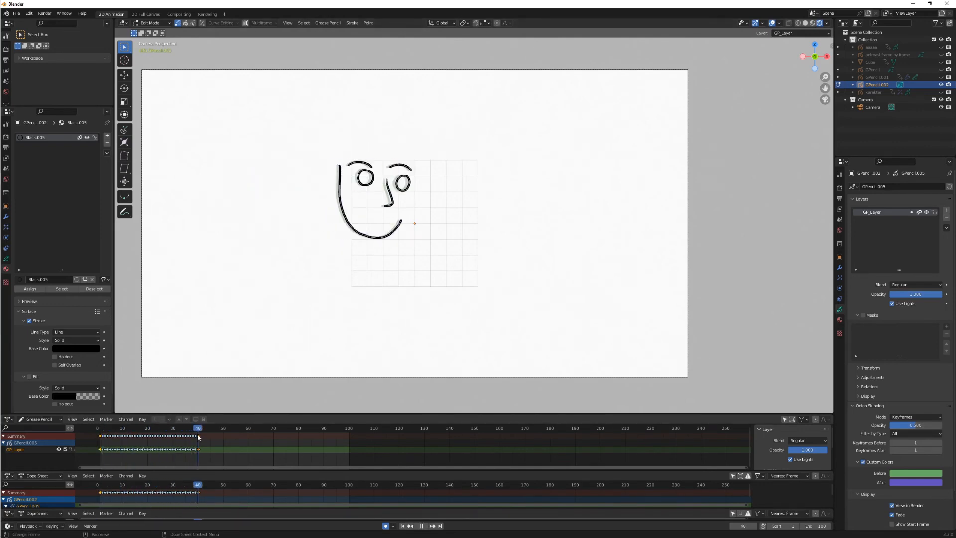
key(space)
key(shift+ctrl+space)
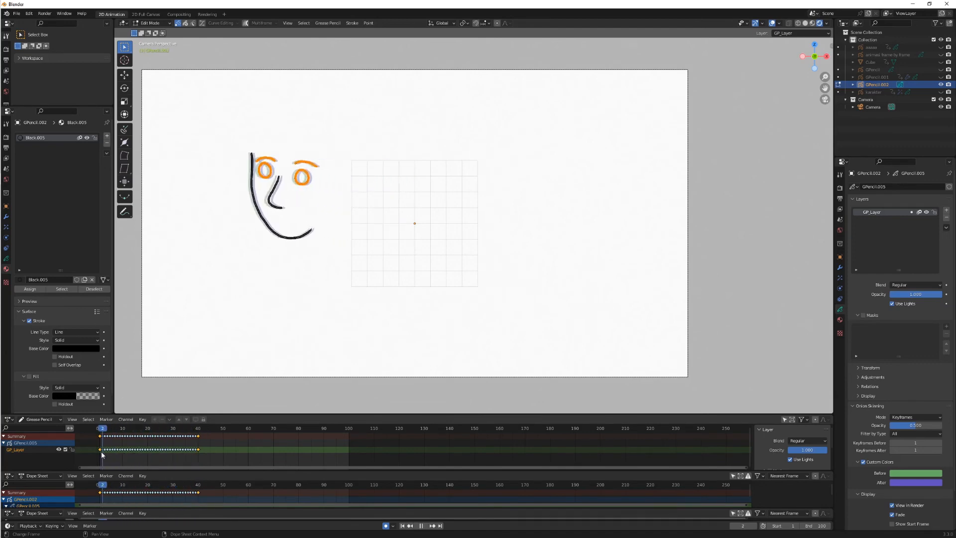
mouse_move(125, 452)
mouse_down()
mouse_move(217, 461)
mouse_move(164, 452)
mouse_move(351, 441)
mouse_move(189, 446)
mouse_move(198, 443)
mouse_move(197, 424)
mouse_up()
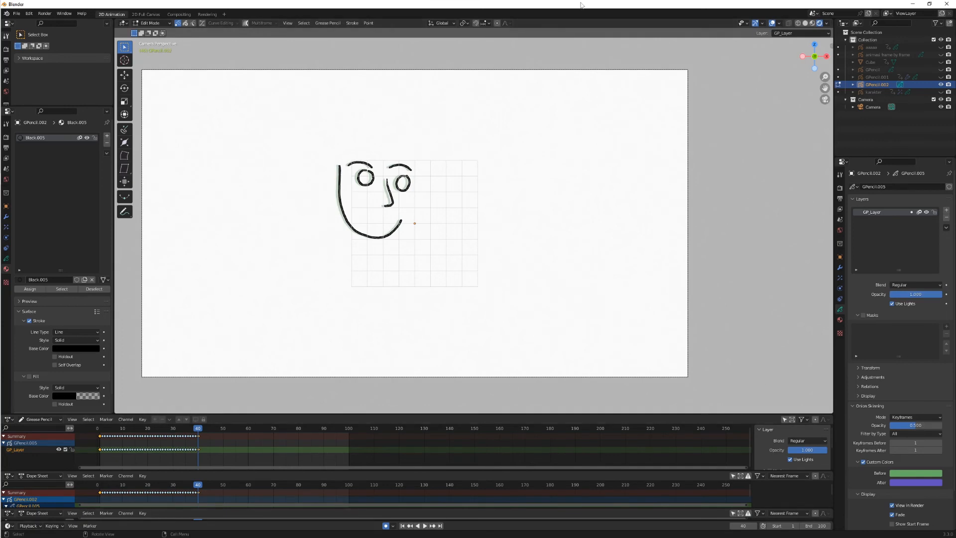
- Move the Blender window down to uncover the Google Meet call and look at its participants
drag(579, 7, 505, 179)
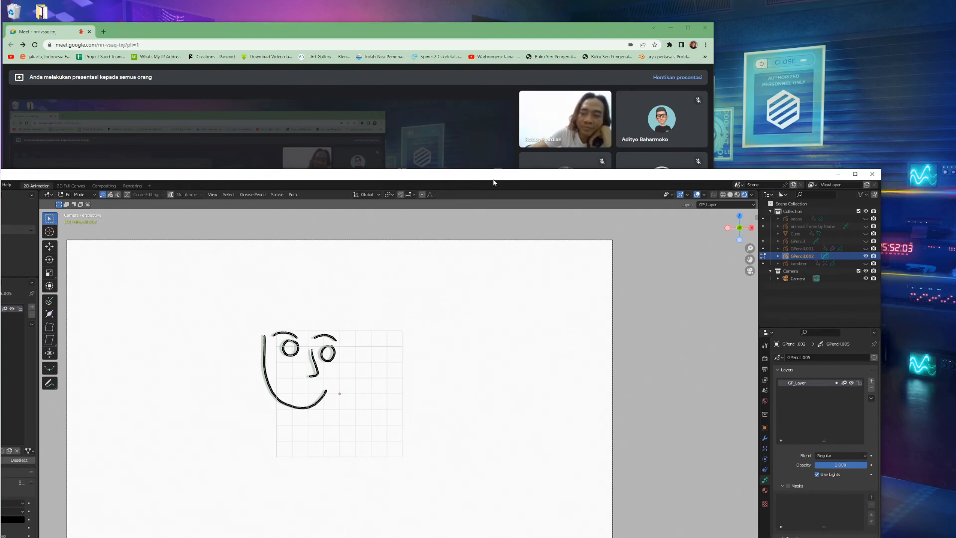
drag(493, 182, 531, 179)
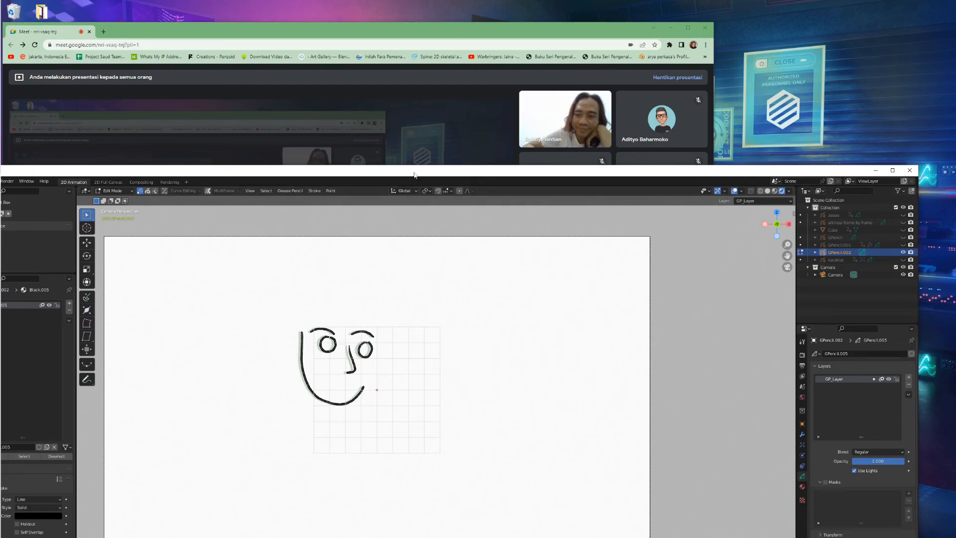
drag(414, 173, 437, 156)
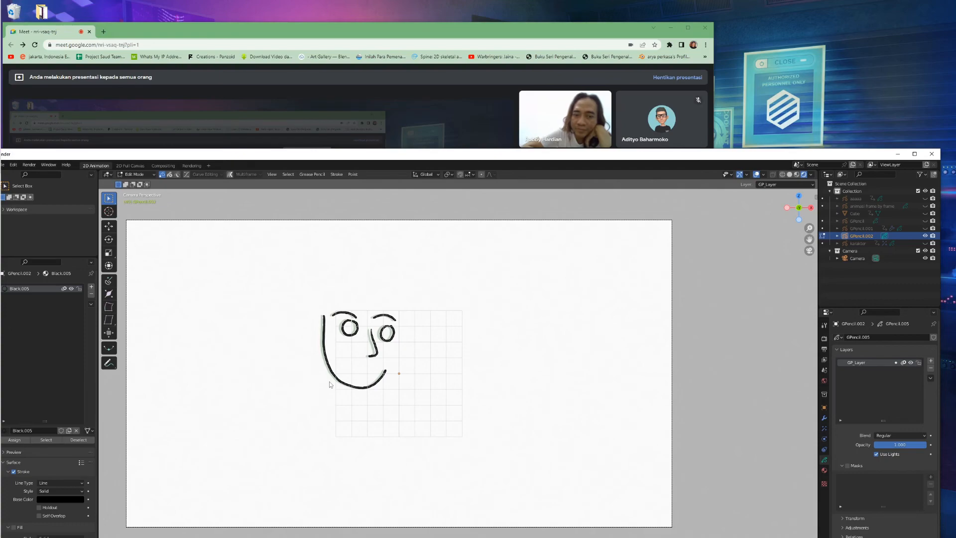
drag(503, 154, 527, 398)
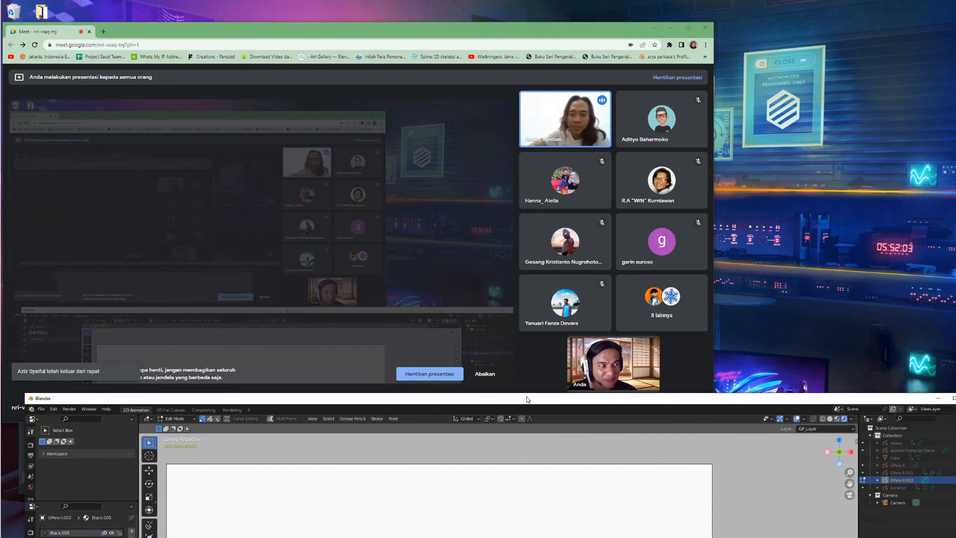
drag(526, 397, 510, 220)
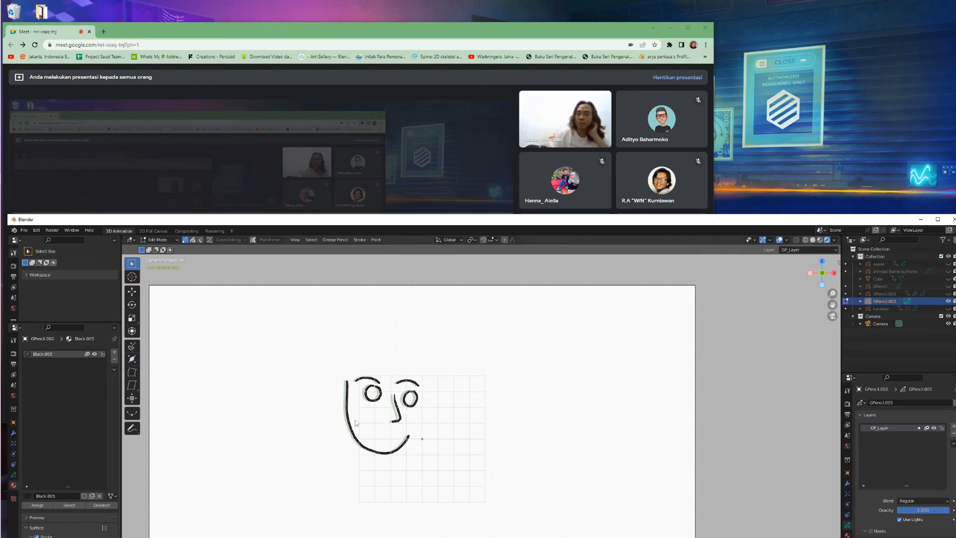
- Move the Blender window up until its timeline shows, and scrub the face turn between frames 40 and 1
drag(365, 218, 387, 70)
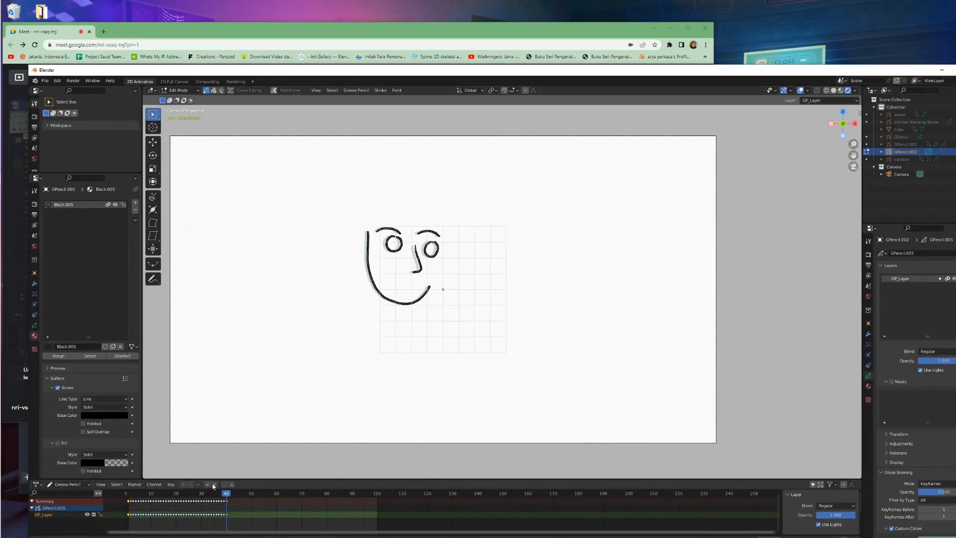
drag(226, 494, 173, 500)
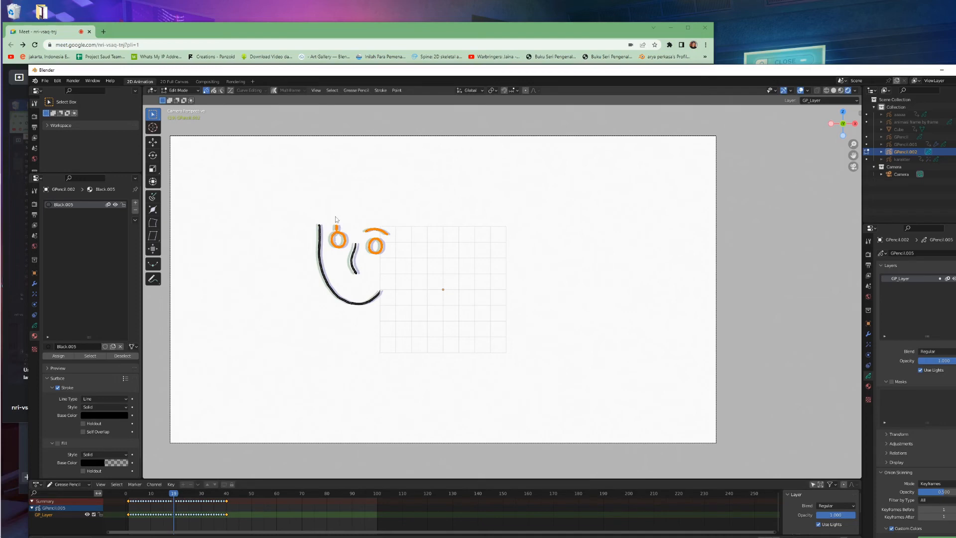
mouse_move(174, 495)
mouse_down()
mouse_move(140, 495)
mouse_move(227, 497)
mouse_move(128, 514)
mouse_up()
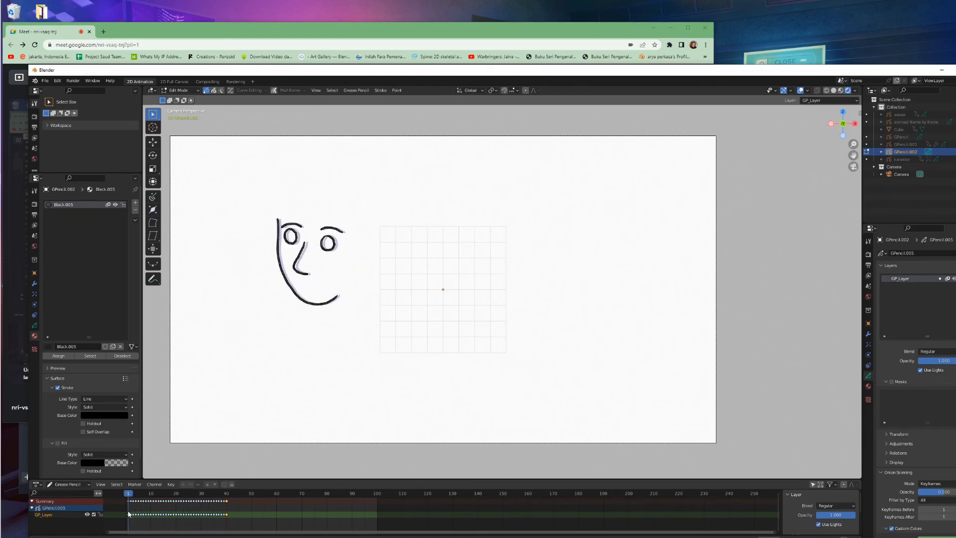
click(227, 496)
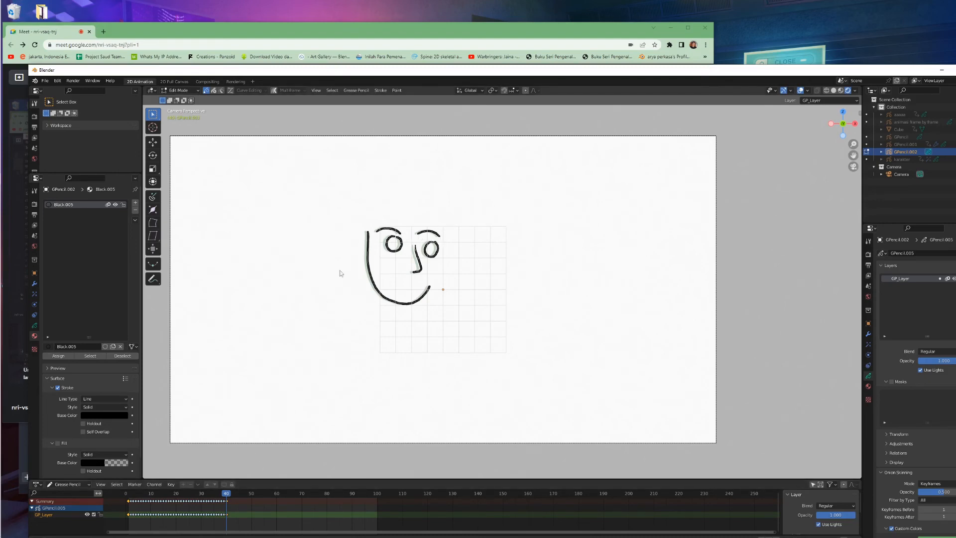
drag(228, 502, 128, 503)
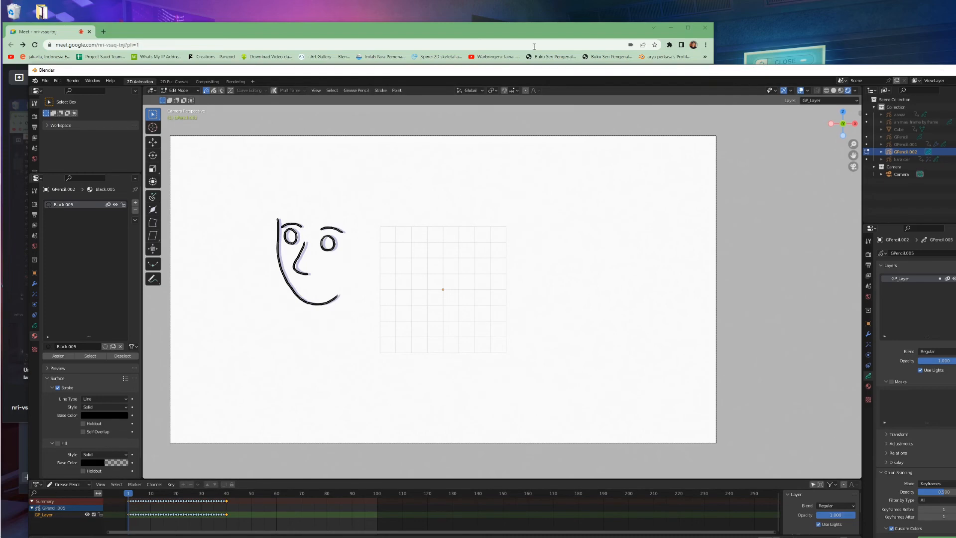
- Move the Blender window down to check the Meet call, and return it to full screen
drag(525, 74, 487, 255)
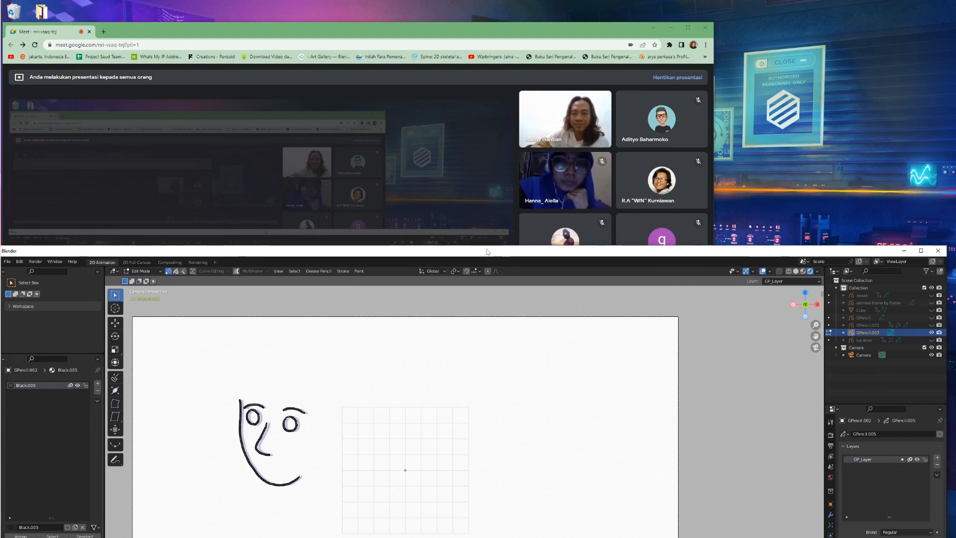
drag(487, 251, 508, 242)
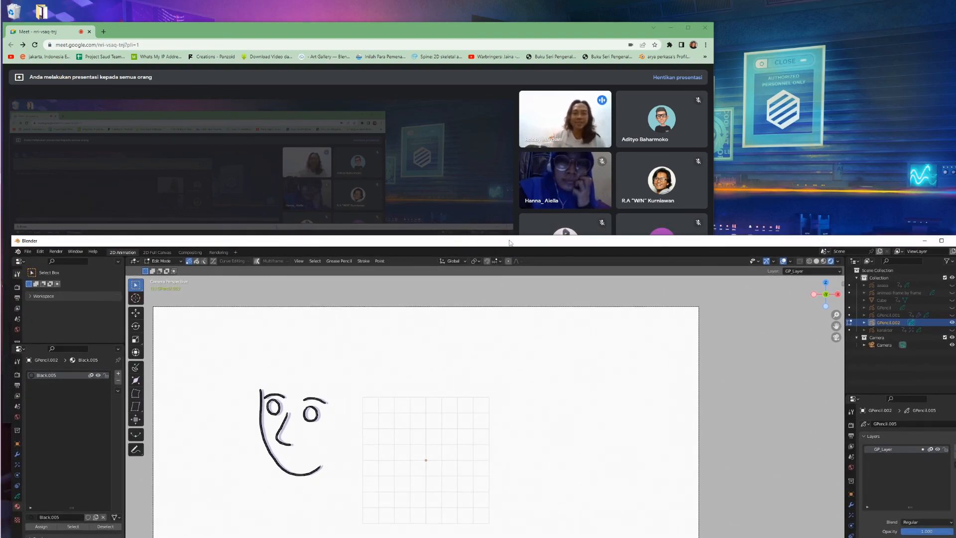
drag(507, 242, 494, 6)
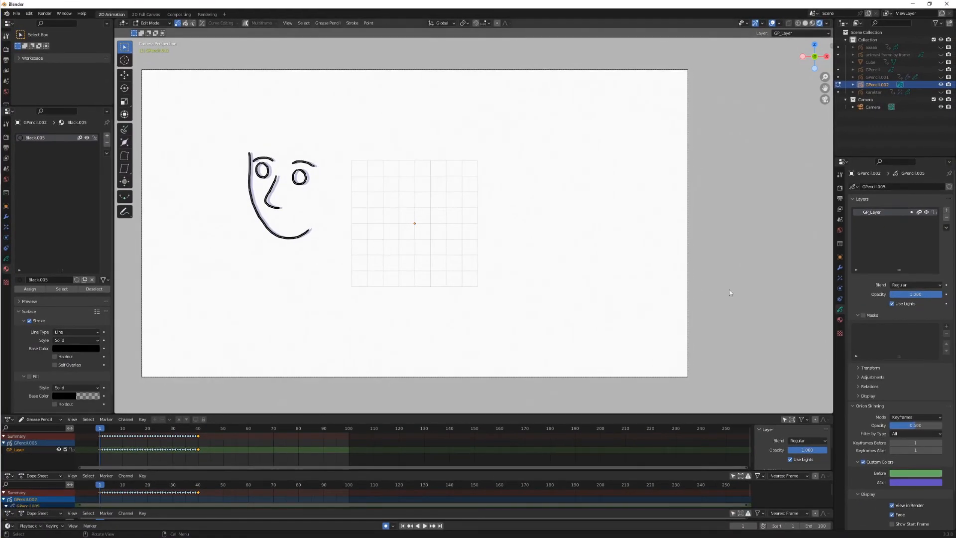
- Switch to Object Mode, show the modifier properties of GPencil.002, and delete the face drawing with all its keyframes
click(150, 23)
click(158, 35)
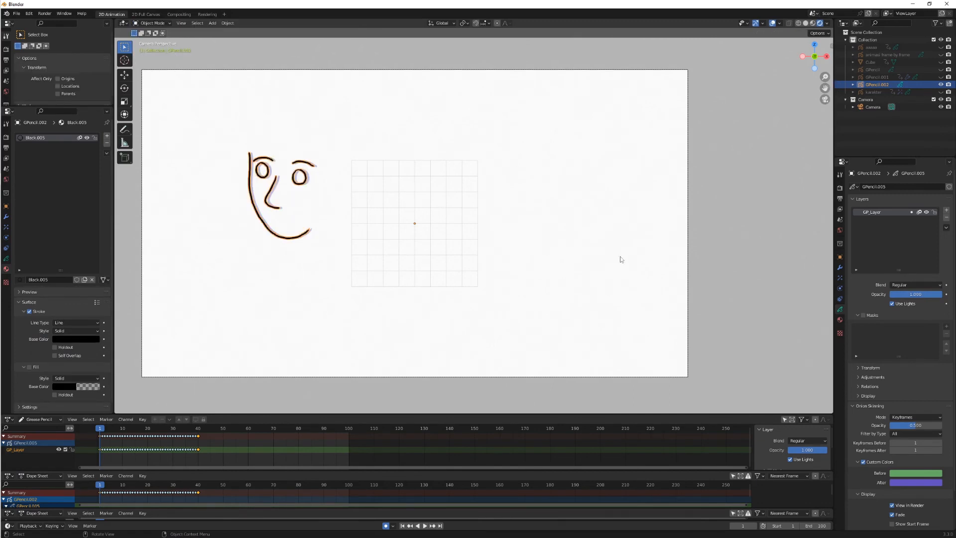
click(839, 268)
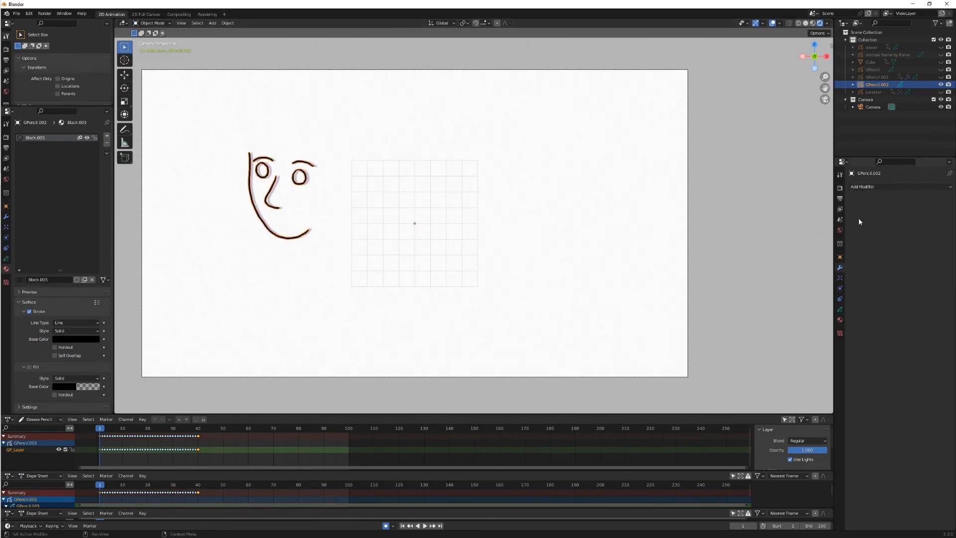
click(875, 190)
key(Delete)
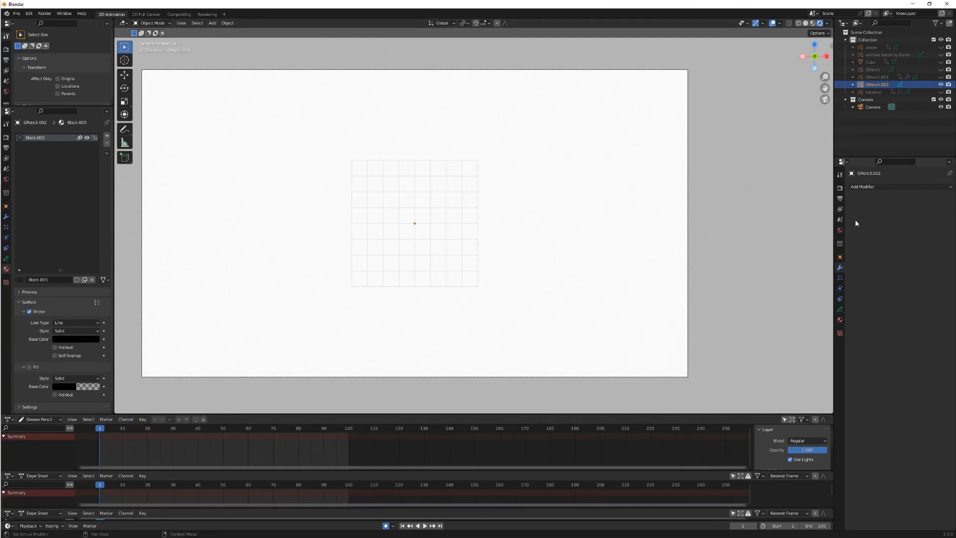
- Look through the available modifiers, switch to Draw Mode, and draw a large C-shaped curve over the grid's left side at frame 1
click(869, 187)
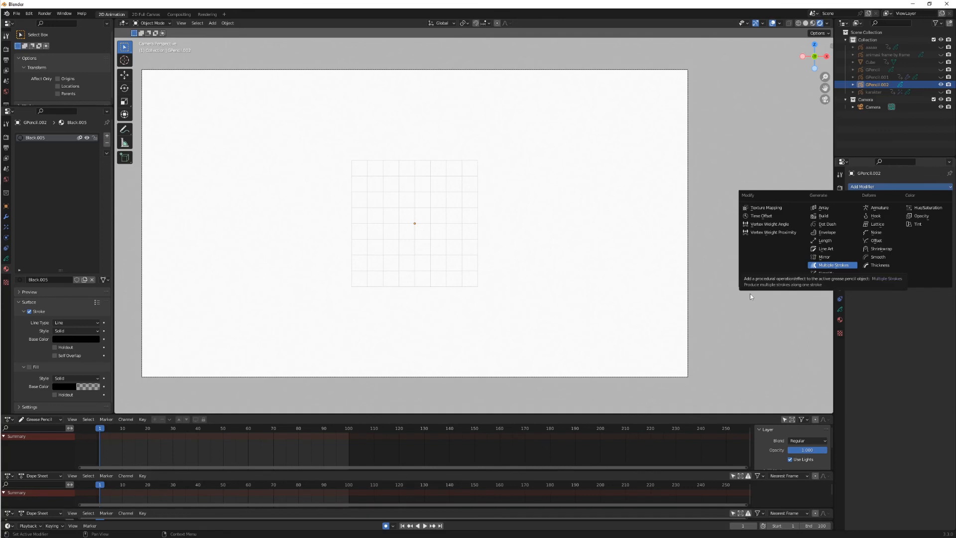
click(154, 23)
click(153, 56)
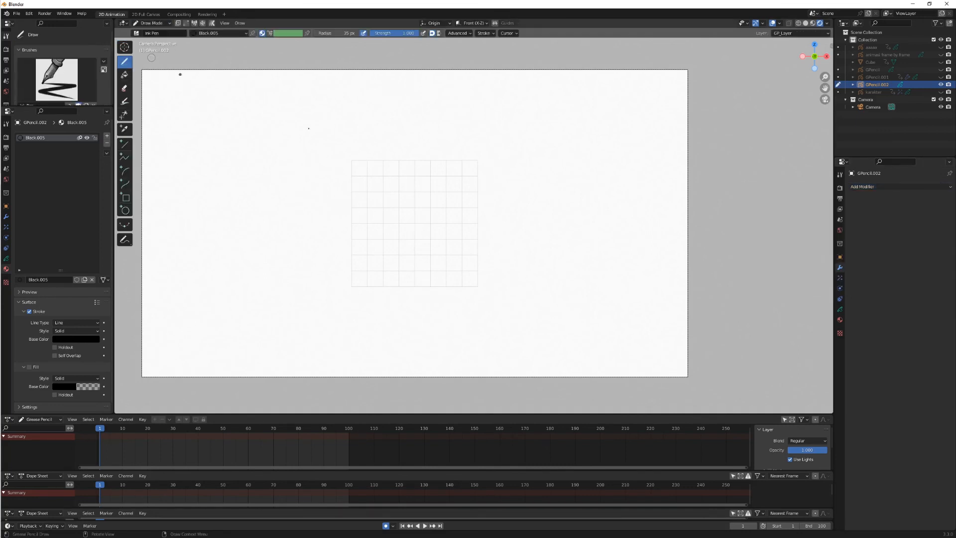
mouse_move(366, 138)
mouse_down()
mouse_move(331, 177)
mouse_move(445, 257)
mouse_up()
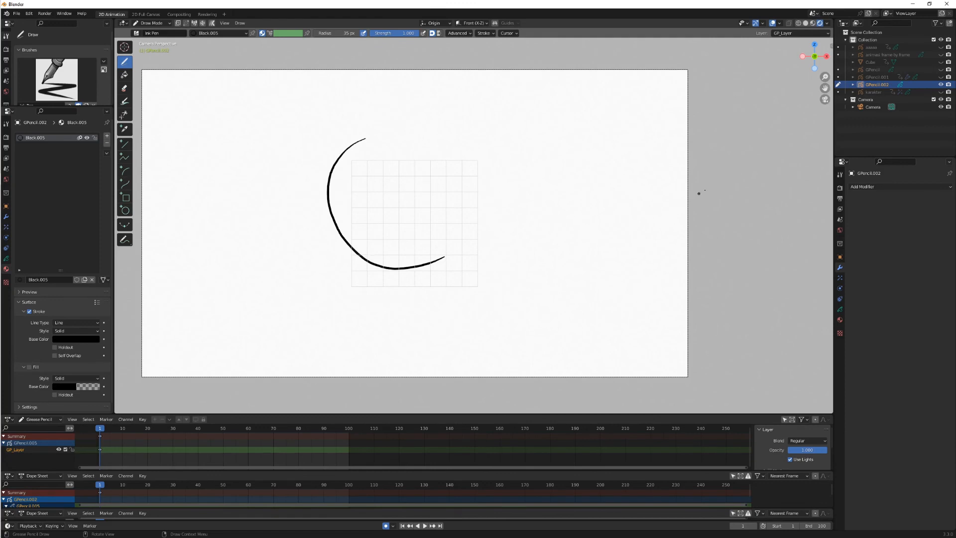
- Add a Mirror modifier to the curve and try mirroring it on the Y and Z axes as well
click(862, 187)
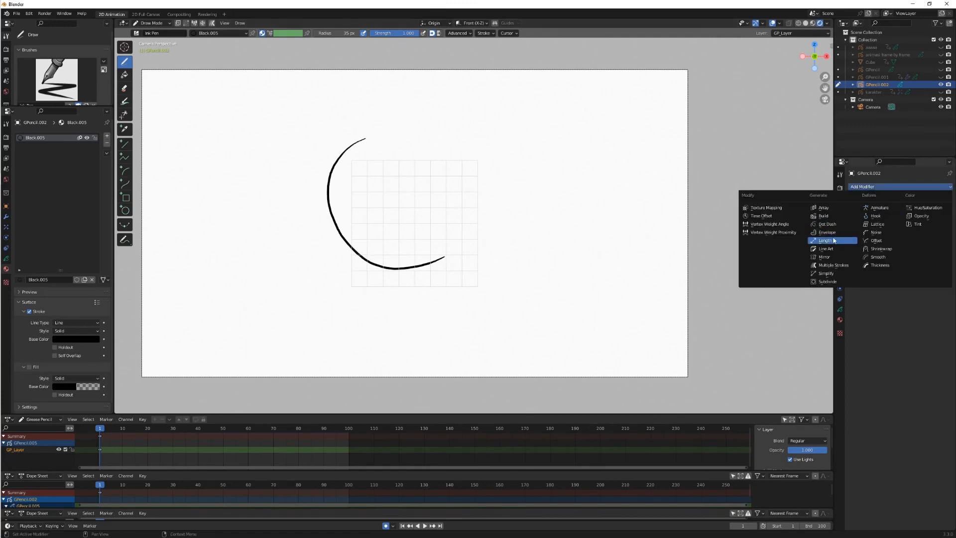
click(834, 256)
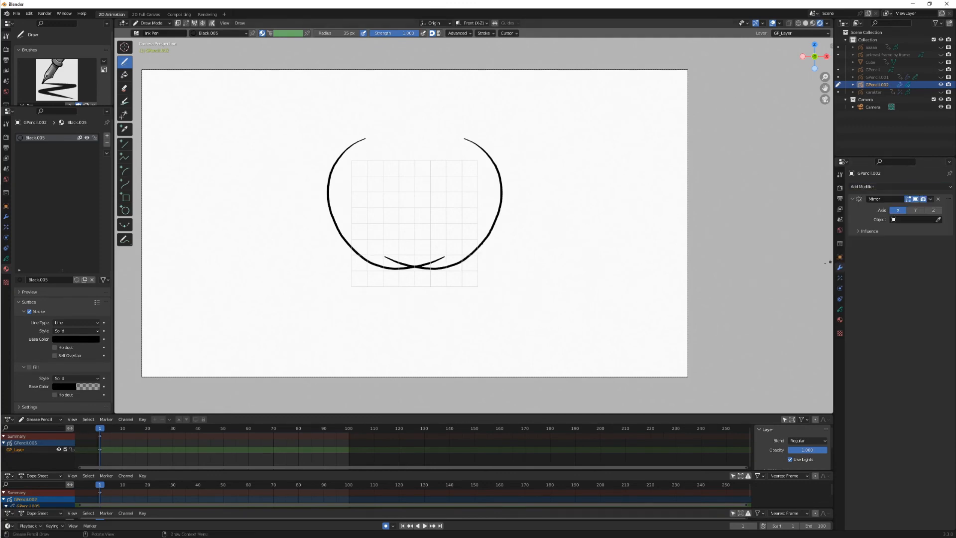
click(916, 211)
click(916, 212)
click(934, 214)
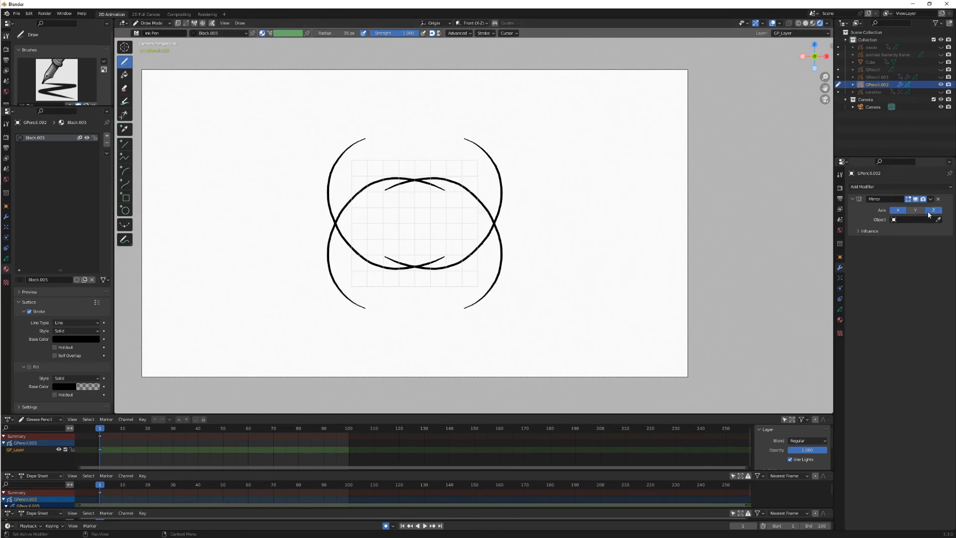
- Restrict the Mirror modifier to the X axis and draw a second, hook-shaped curve left of the first
click(932, 214)
click(928, 213)
click(924, 214)
click(925, 215)
click(926, 214)
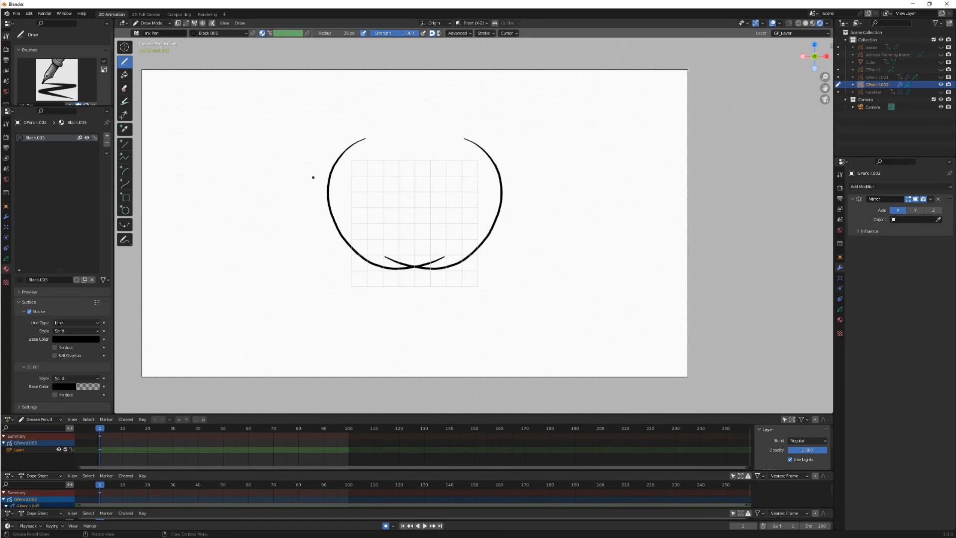
mouse_move(303, 165)
mouse_down()
mouse_move(278, 266)
mouse_move(365, 286)
mouse_up()
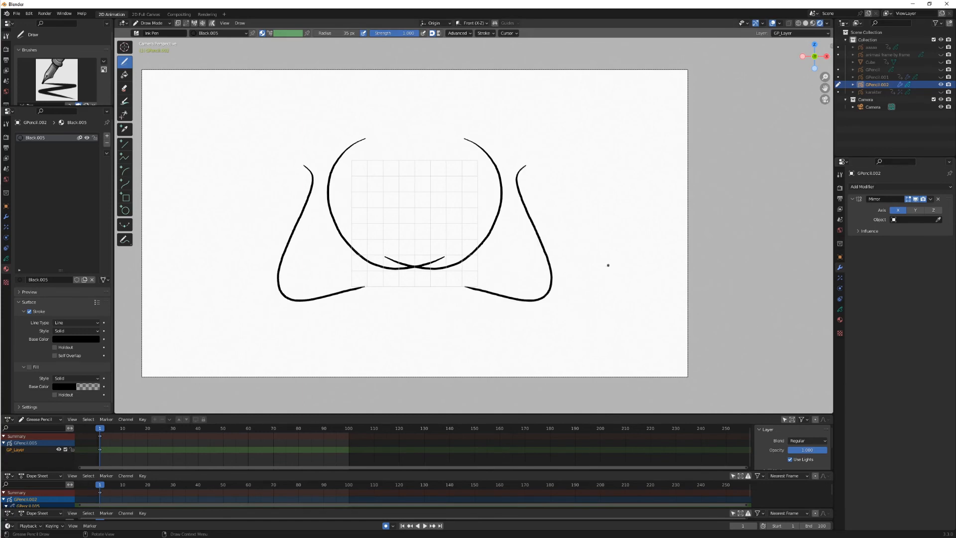
- Draw seven more freehand loops and curves around the mirrored shapes with the Ink Pen, filling the canvas with a symmetrical pattern
mouse_move(261, 170)
mouse_down()
mouse_move(265, 197)
mouse_move(241, 267)
mouse_up()
mouse_move(268, 118)
mouse_down()
mouse_move(244, 162)
mouse_move(185, 201)
mouse_move(266, 224)
mouse_move(301, 221)
mouse_move(285, 183)
mouse_up()
mouse_move(367, 285)
mouse_down()
mouse_move(231, 343)
mouse_move(274, 296)
mouse_up()
drag(375, 214, 311, 138)
mouse_move(368, 148)
mouse_down()
mouse_move(293, 96)
mouse_move(372, 120)
mouse_move(378, 179)
mouse_up()
drag(362, 223, 360, 327)
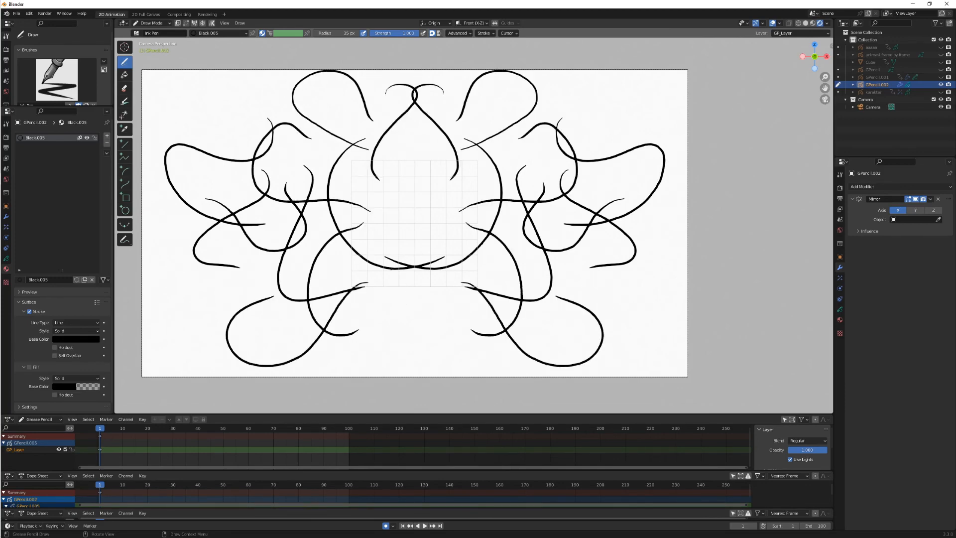
drag(387, 269, 369, 370)
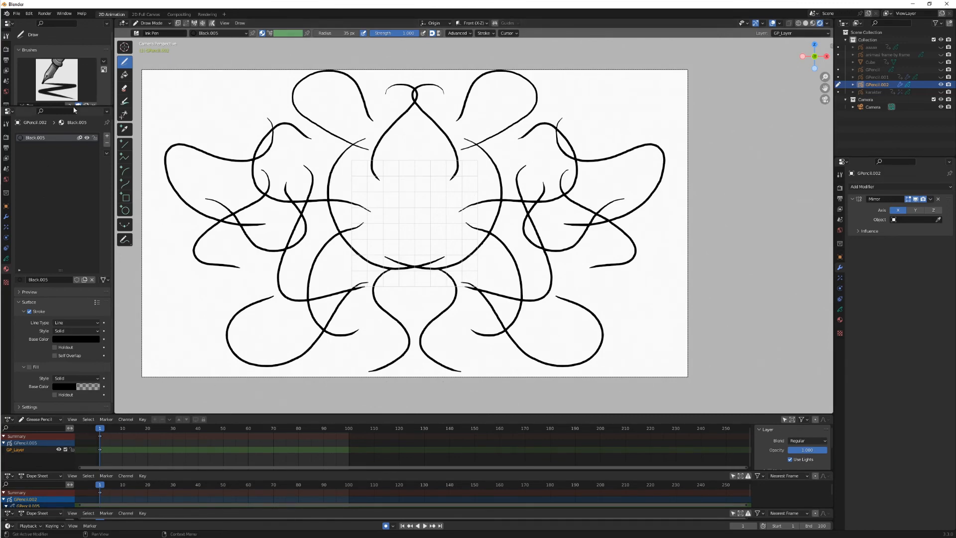
- Switch to Edit Mode, delete the points of all strokes, and remove the Mirror modifier
click(152, 23)
click(153, 41)
mouse_move(149, 62)
mouse_down()
mouse_move(592, 462)
mouse_move(723, 437)
mouse_move(712, 418)
mouse_up()
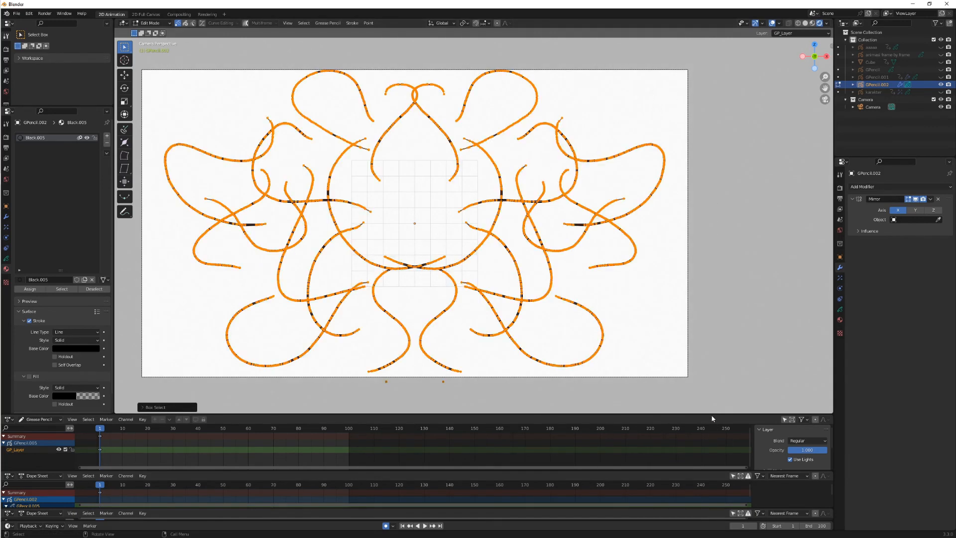
right_click(712, 418)
key(x)
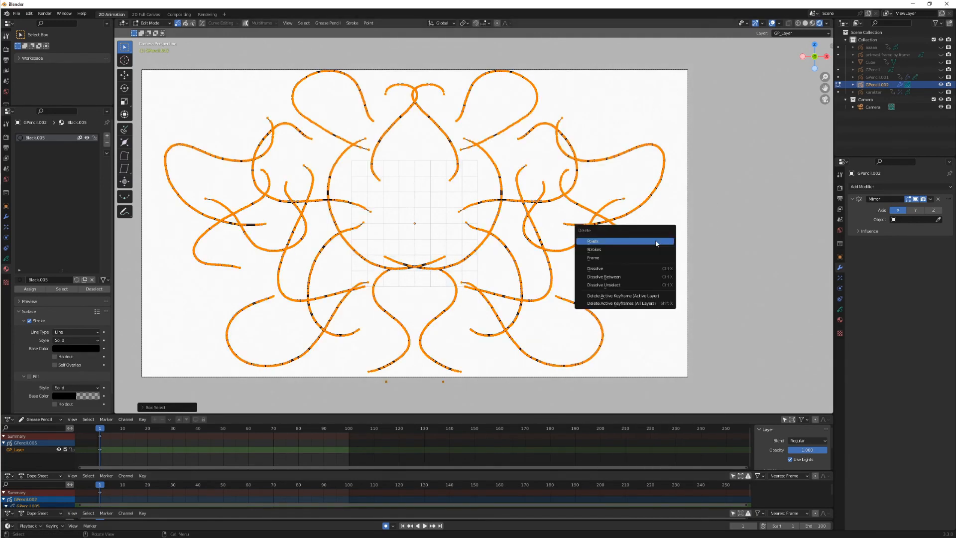
click(654, 243)
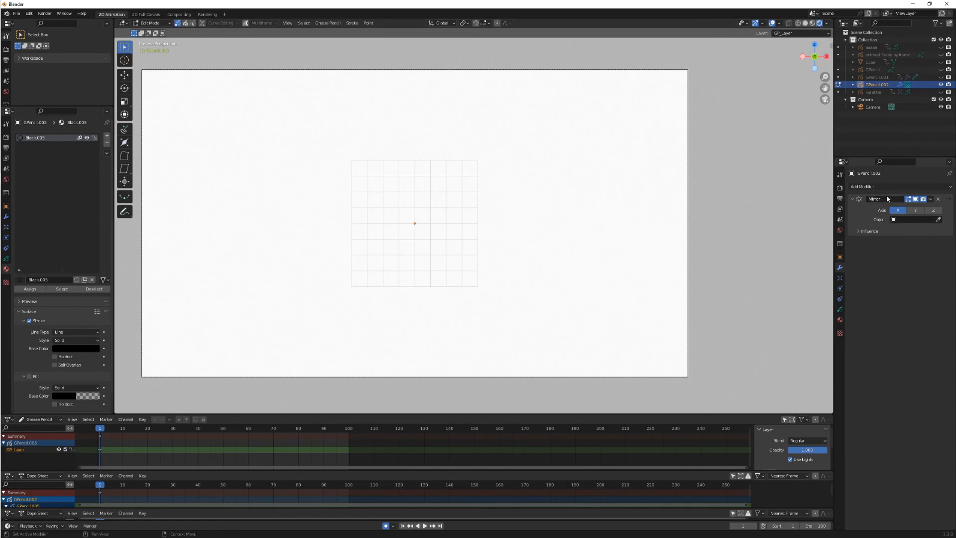
click(938, 199)
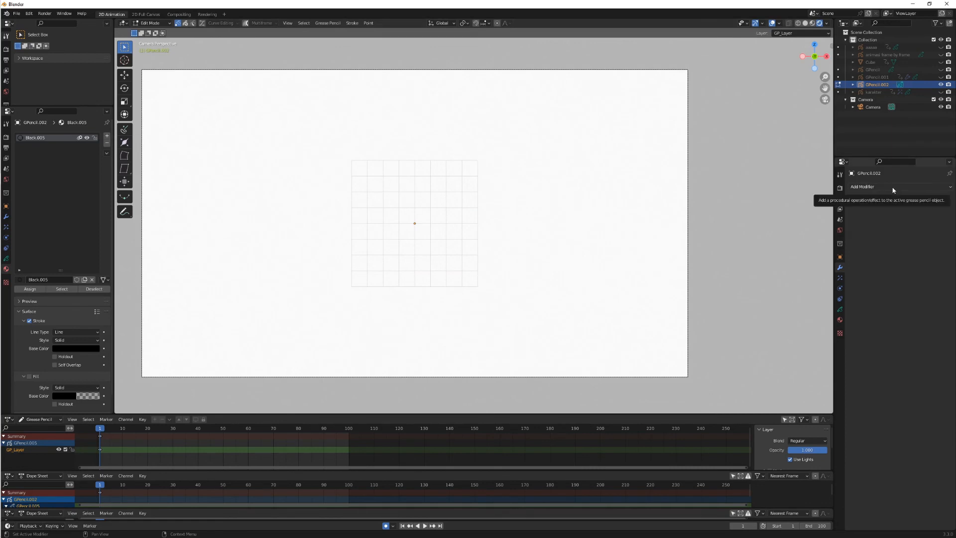
click(891, 188)
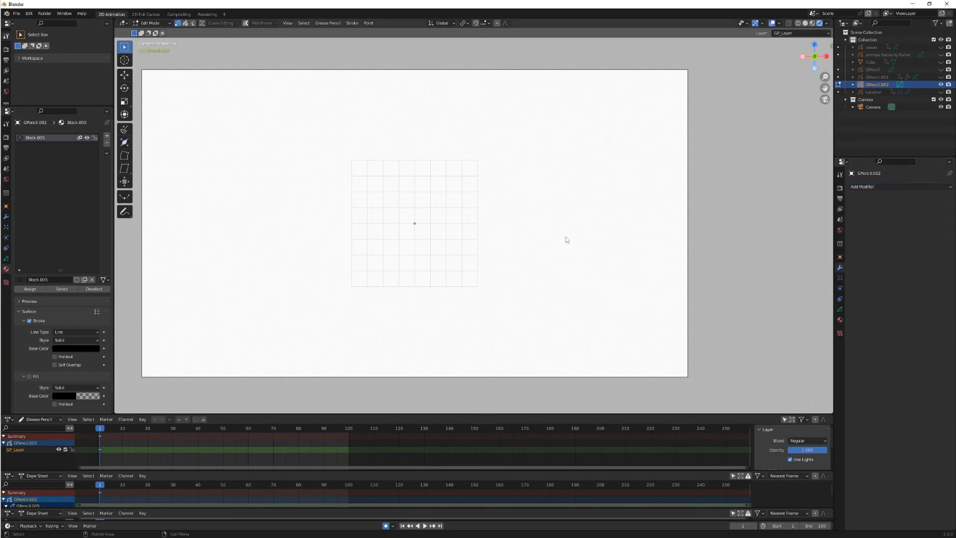
- Switch to Draw Mode and sketch a house's pointed roof and three wall lines over the canvas's left half
click(151, 22)
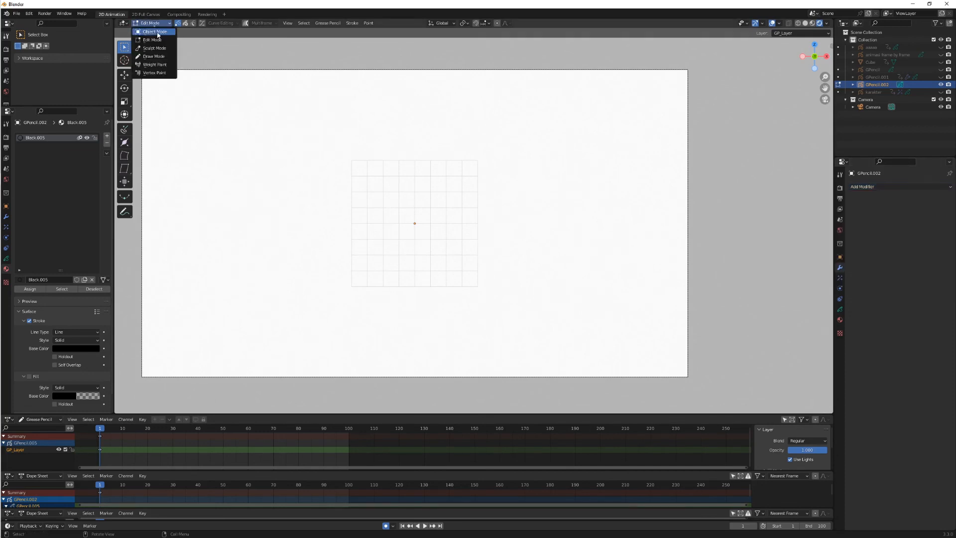
click(155, 58)
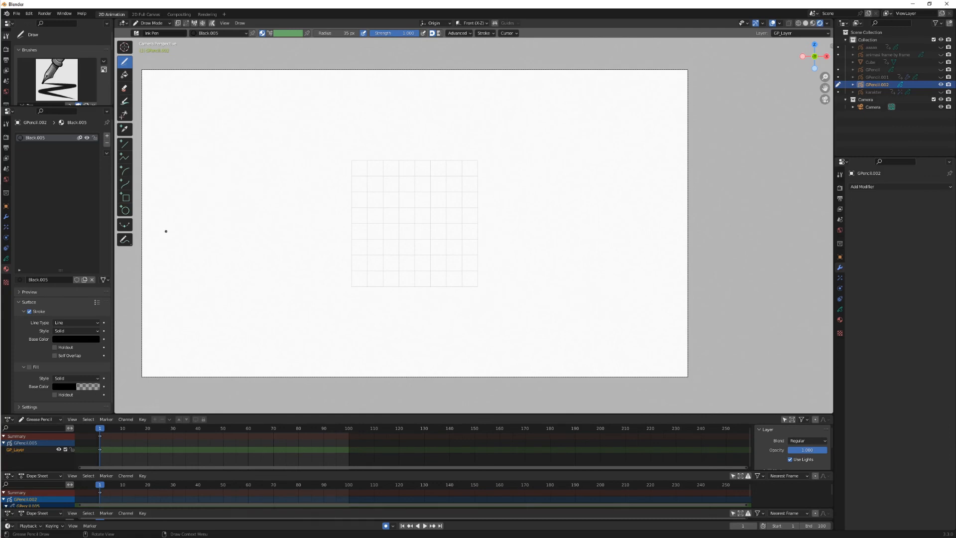
mouse_move(178, 231)
mouse_down()
mouse_move(238, 146)
mouse_move(204, 243)
mouse_move(246, 231)
mouse_up()
key(ctrl+z)
drag(259, 165, 256, 278)
drag(352, 194, 362, 276)
mouse_move(237, 164)
mouse_down()
mouse_move(375, 174)
mouse_move(358, 132)
mouse_move(371, 175)
mouse_up()
mouse_move(340, 98)
mouse_down()
mouse_move(455, 160)
mouse_move(383, 171)
mouse_up()
drag(425, 170, 442, 254)
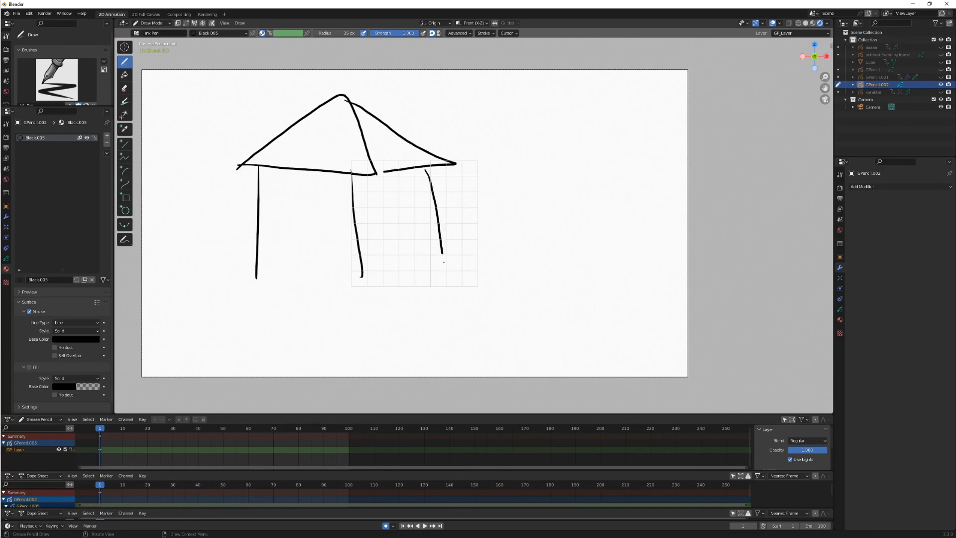
- Draw a slanted ground line under the house's front wall and a door standing on it
drag(269, 270, 348, 290)
drag(287, 204, 286, 274)
mouse_move(303, 211)
mouse_down()
mouse_move(327, 218)
mouse_move(328, 285)
mouse_up()
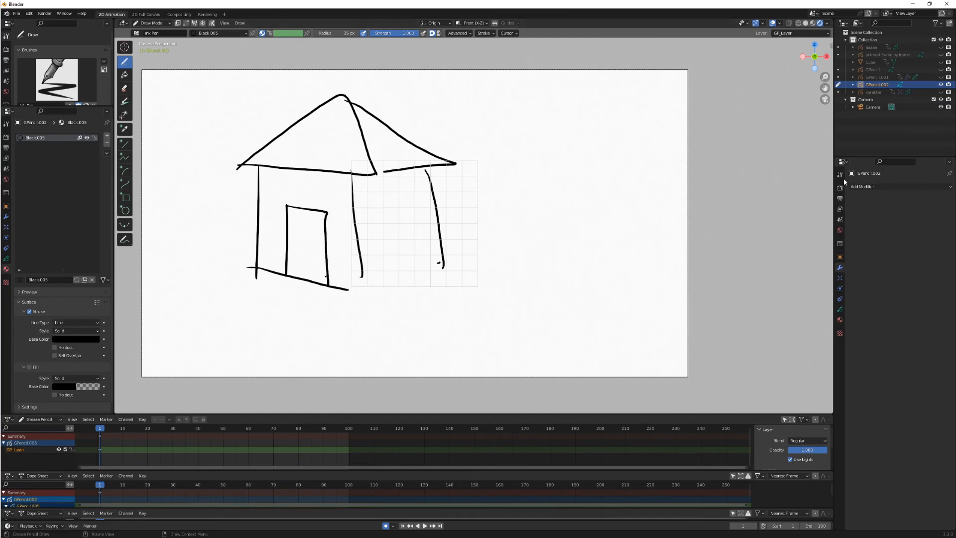
- Add a Build modifier to the house drawing and play the animation to preview it
click(866, 186)
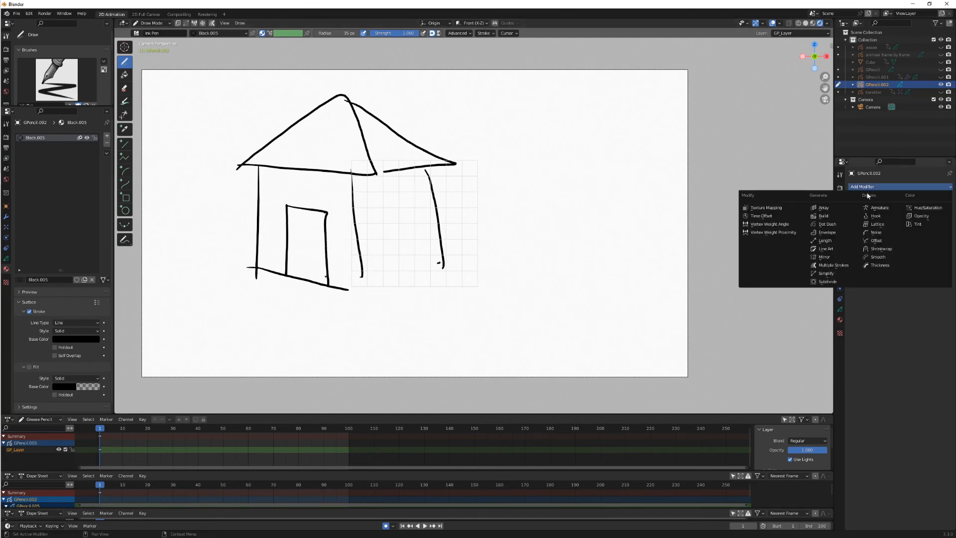
click(814, 218)
mouse_move(104, 432)
mouse_down()
mouse_move(470, 457)
mouse_move(104, 433)
mouse_up()
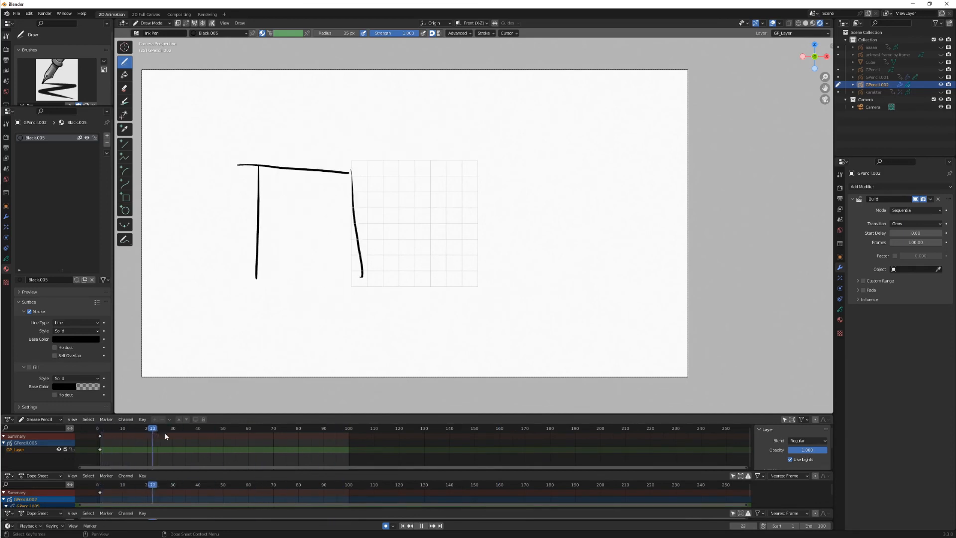
key(space)
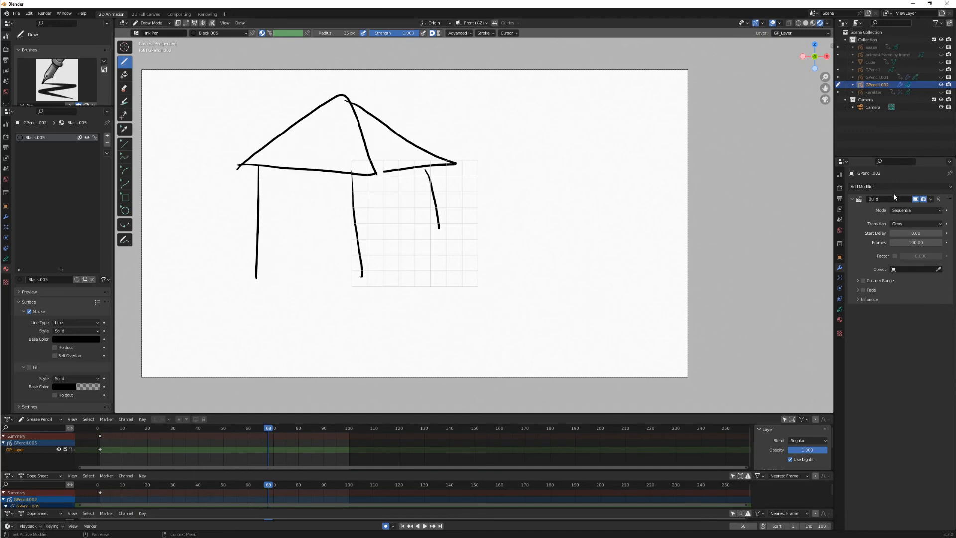
- Remove the Build modifier, look through the other available modifiers, and switch to Object Mode
click(929, 199)
click(938, 199)
click(937, 199)
click(926, 187)
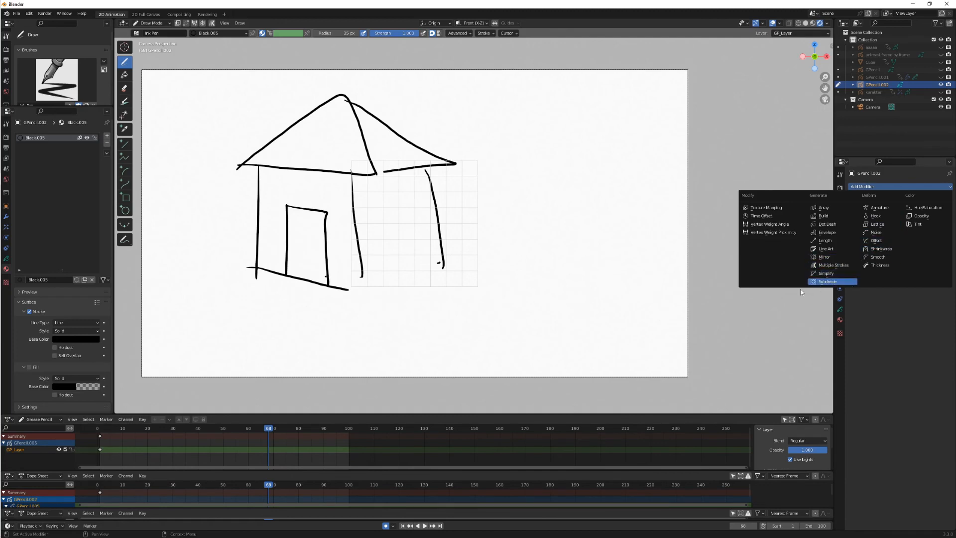
click(152, 23)
click(149, 32)
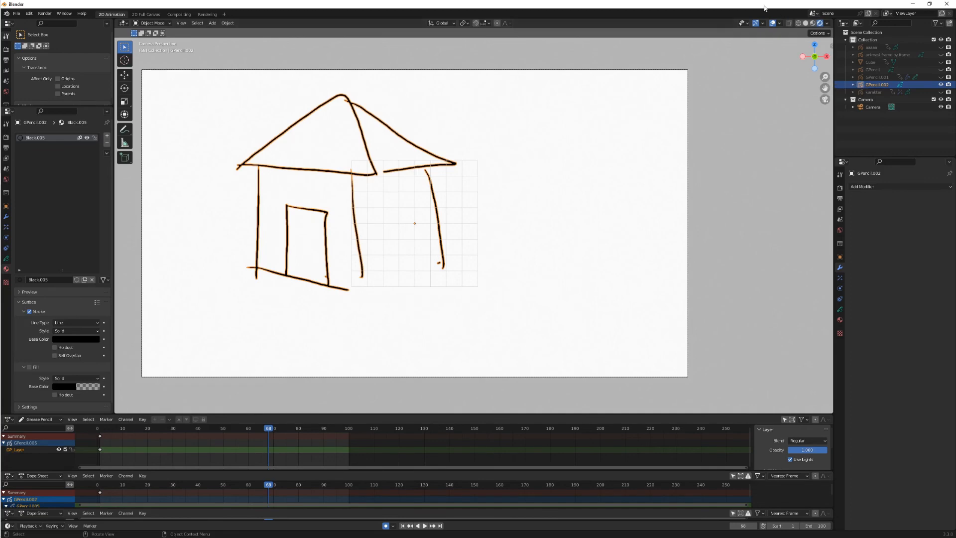
- Lower the Blender window to uncover the Google Meet call, and bring it back over the screen
drag(750, 4, 771, 219)
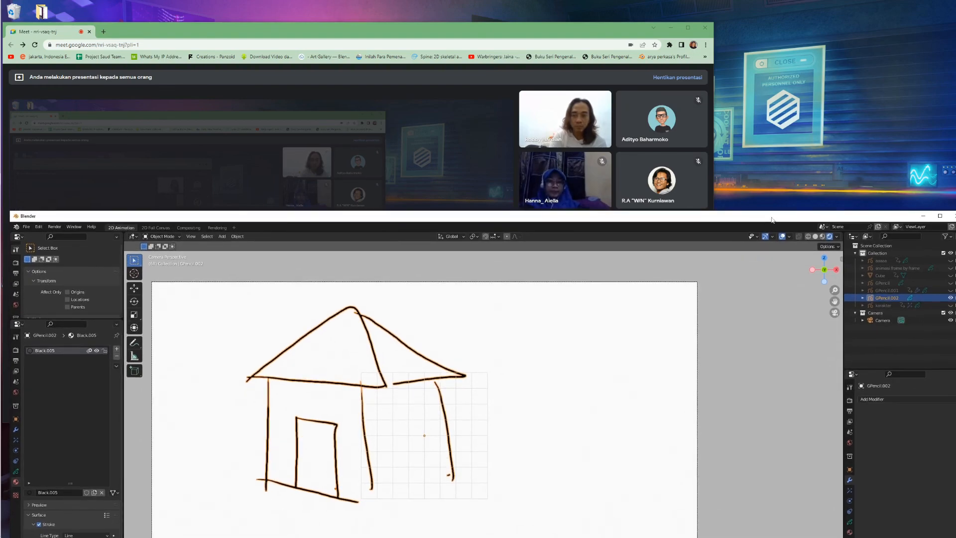
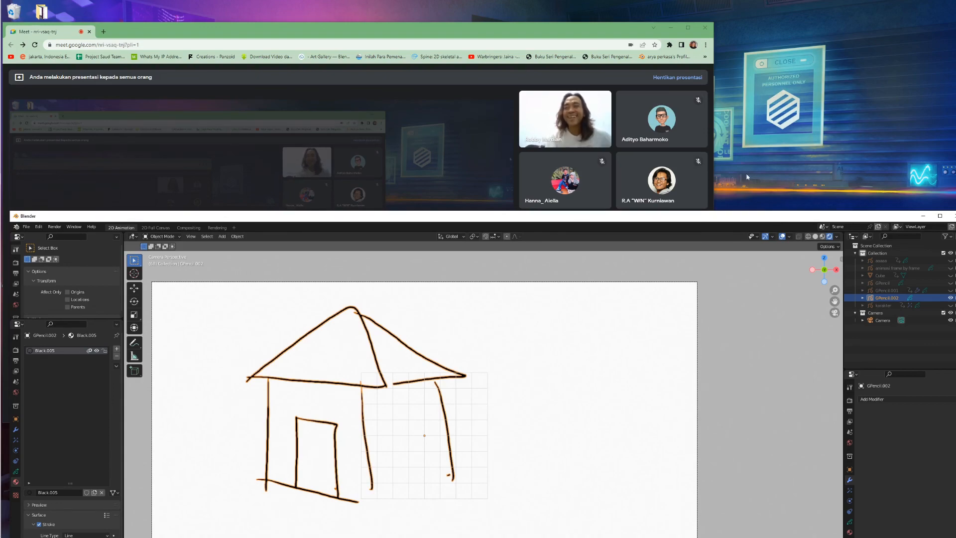
drag(669, 219, 661, 183)
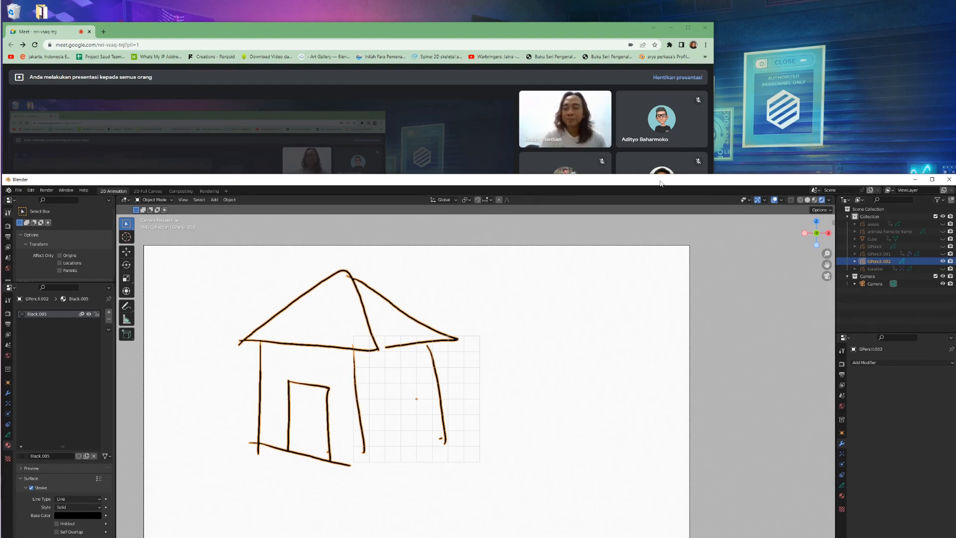
drag(661, 183, 659, 205)
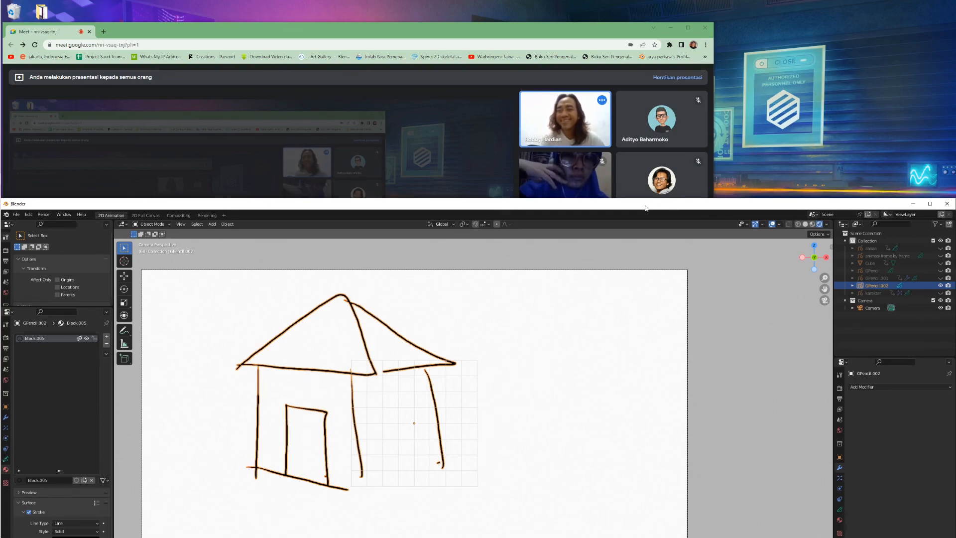
mouse_move(646, 206)
mouse_down()
mouse_move(675, 228)
mouse_move(665, 431)
mouse_move(647, 393)
mouse_move(647, 412)
mouse_move(630, 30)
mouse_move(654, 4)
mouse_move(691, 270)
mouse_move(656, 191)
mouse_move(651, 204)
mouse_up()
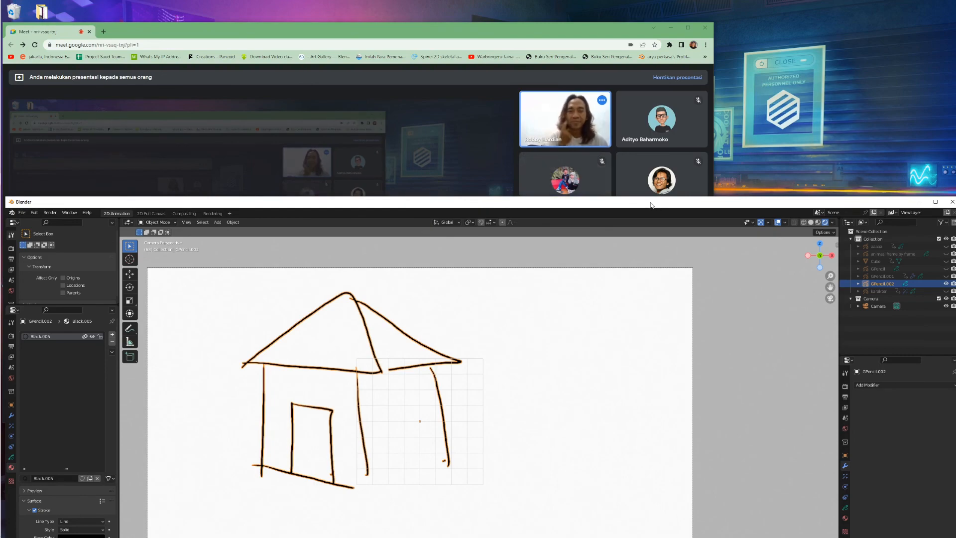
drag(651, 204, 652, 1)
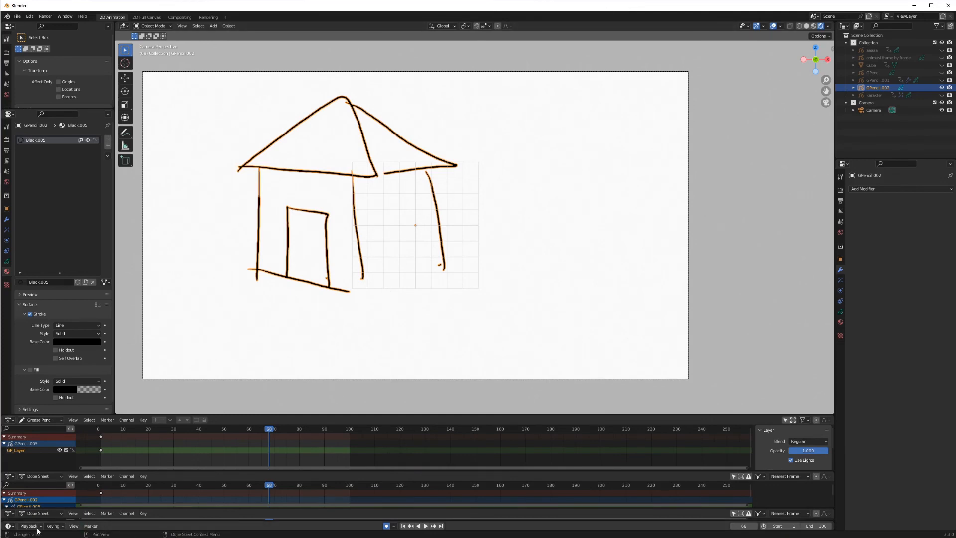
- Move the Blender window down to uncover Google Meet and stop presenting the screen to the call
mouse_move(7, 292)
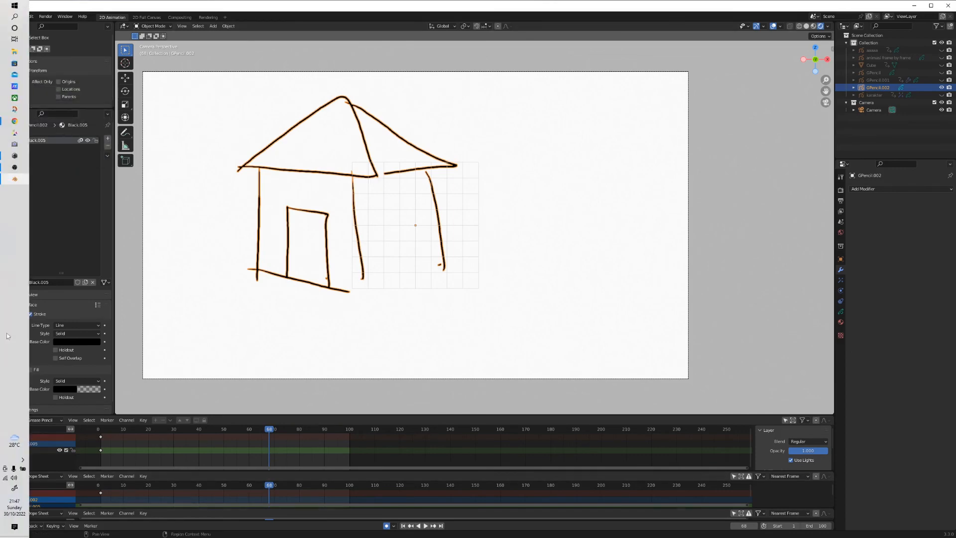
mouse_move(13, 125)
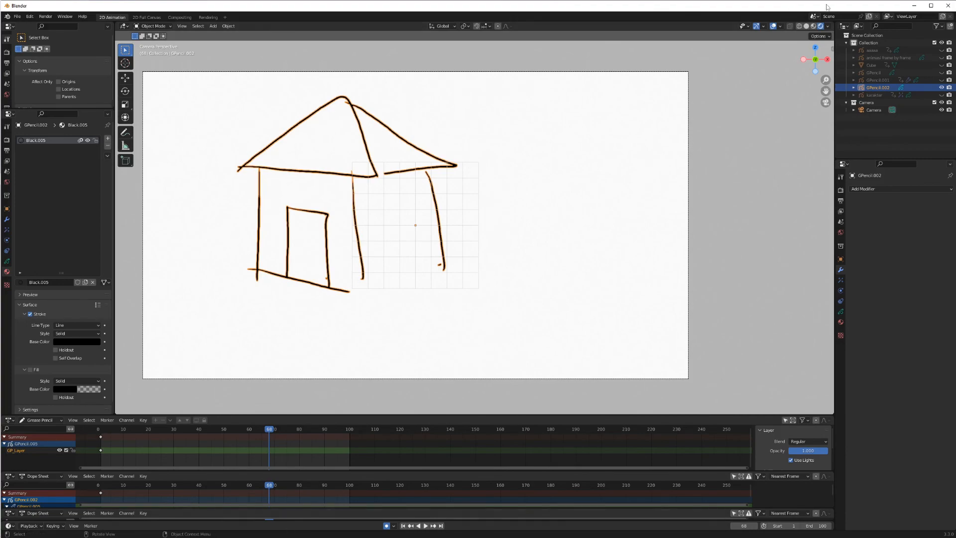
drag(829, 6, 886, 469)
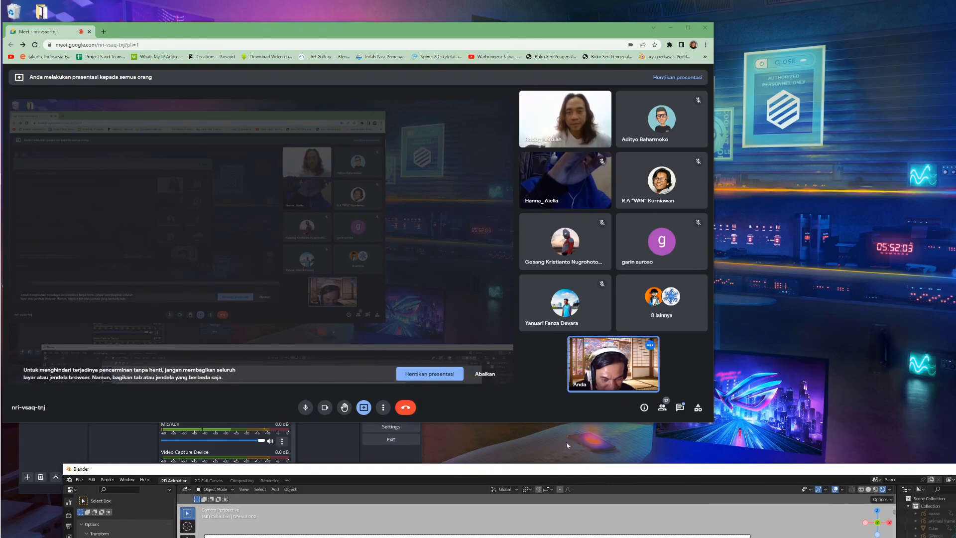
click(443, 376)
click(443, 375)
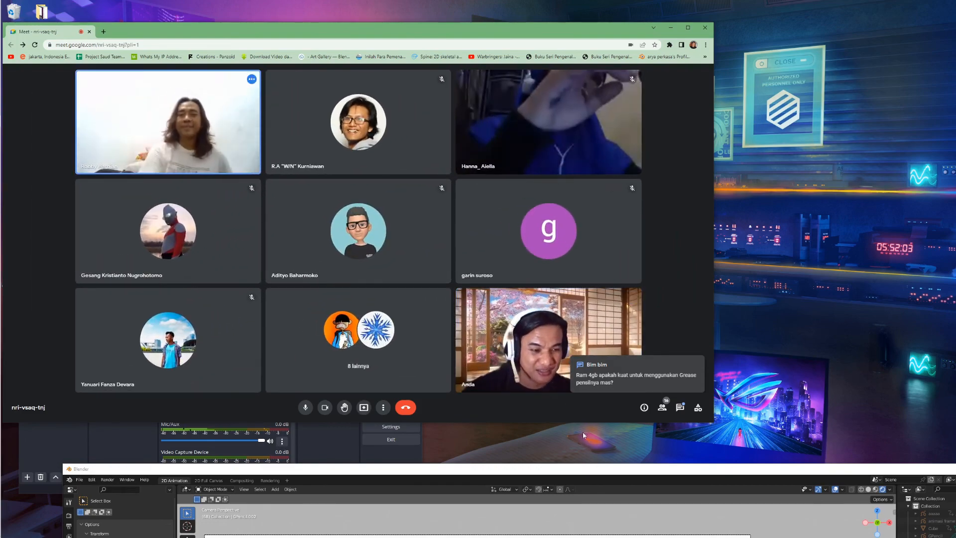
drag(593, 465, 534, 442)
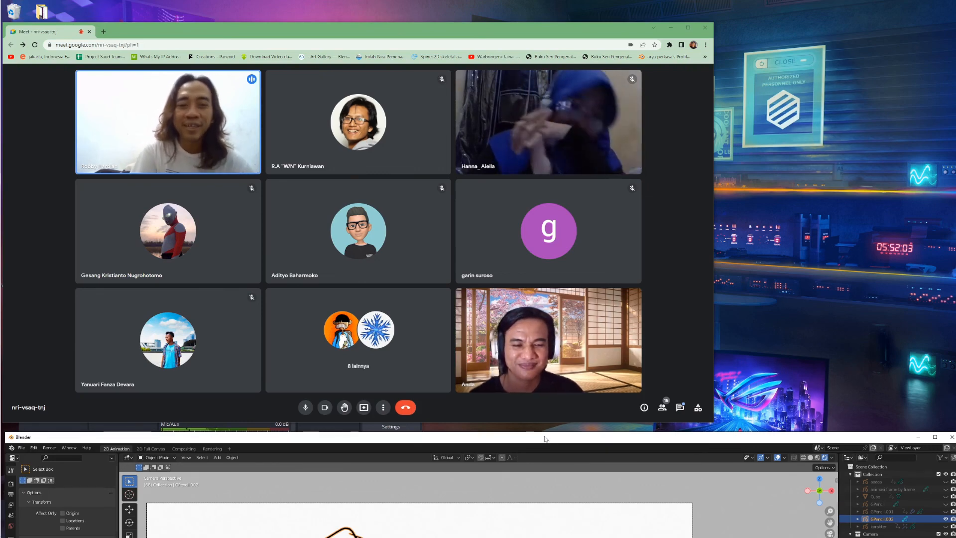
- Toggle the microphone off and on in the Google Meet call, finishing with it muted
click(306, 408)
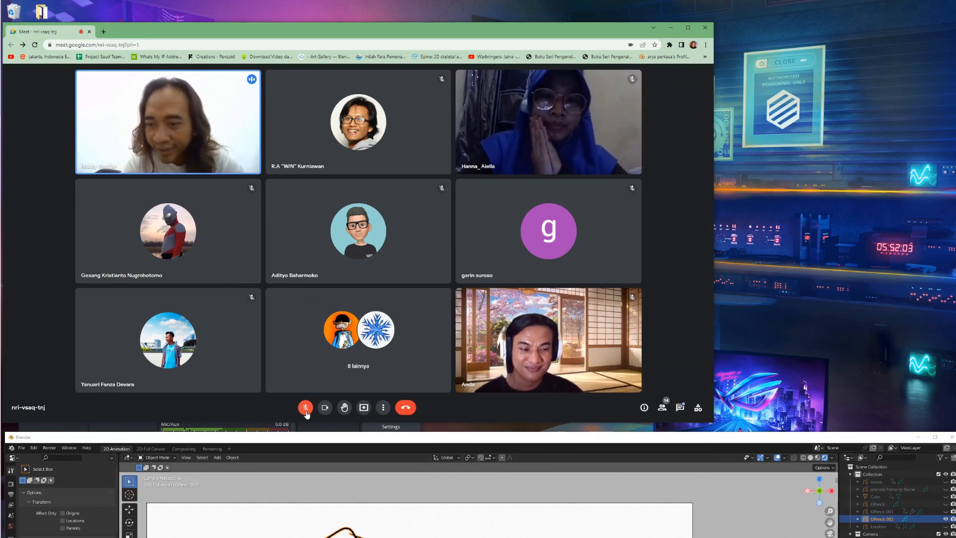
click(305, 408)
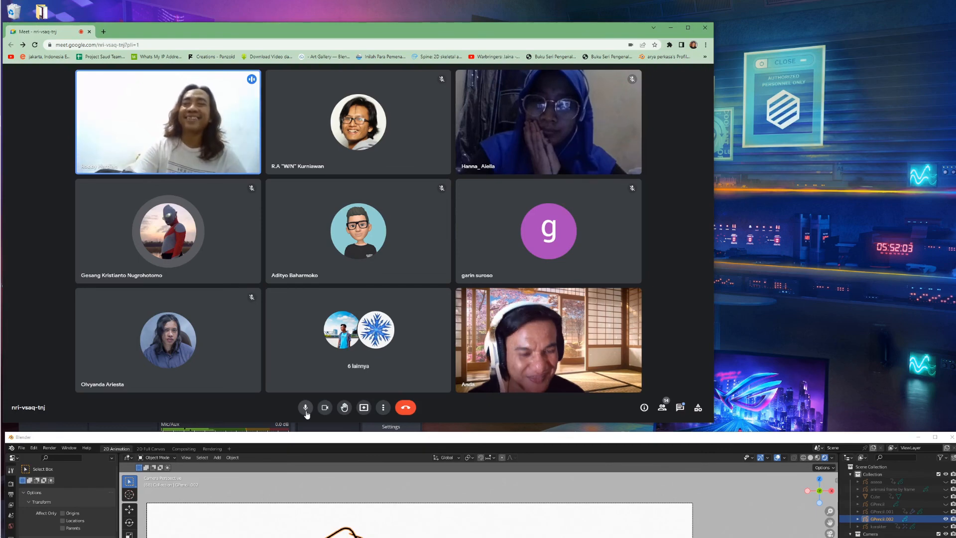
click(306, 413)
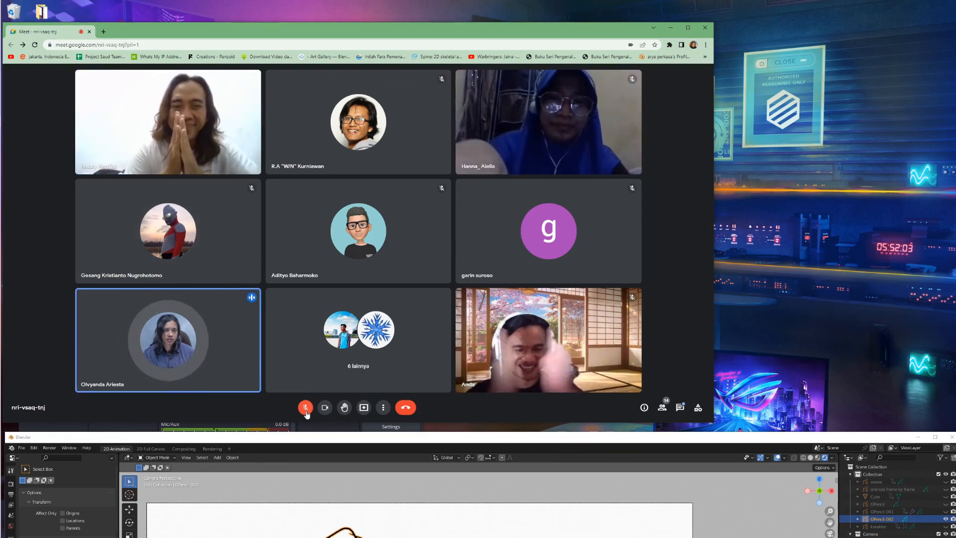
click(306, 411)
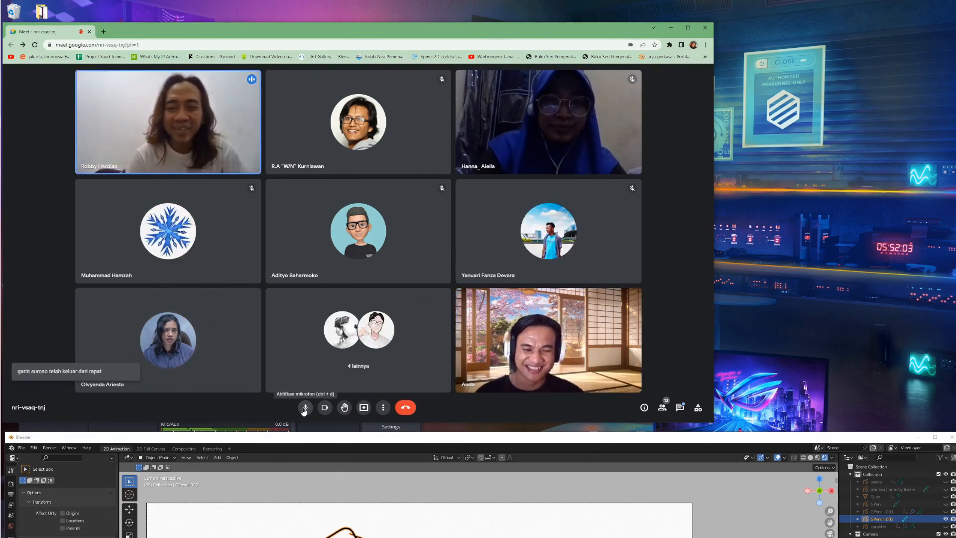
click(305, 408)
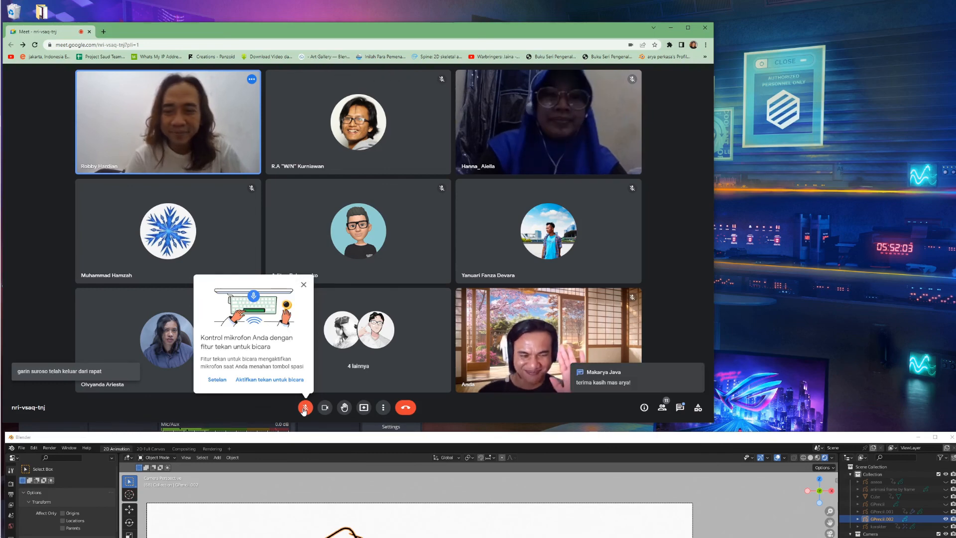